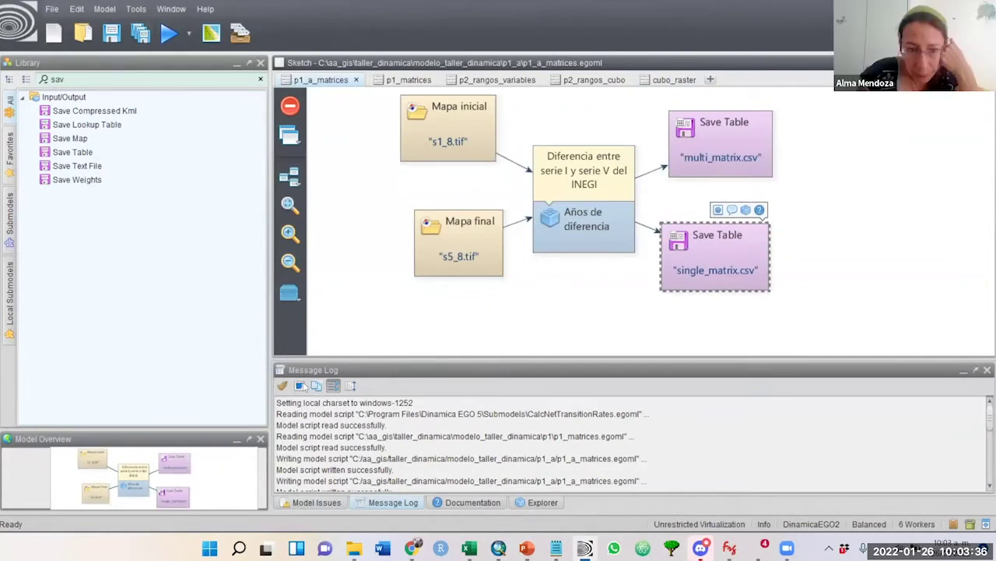
- Clear all log messages and run the p1_a_matrices model, dismissing the completion notice
left_click(282, 386)
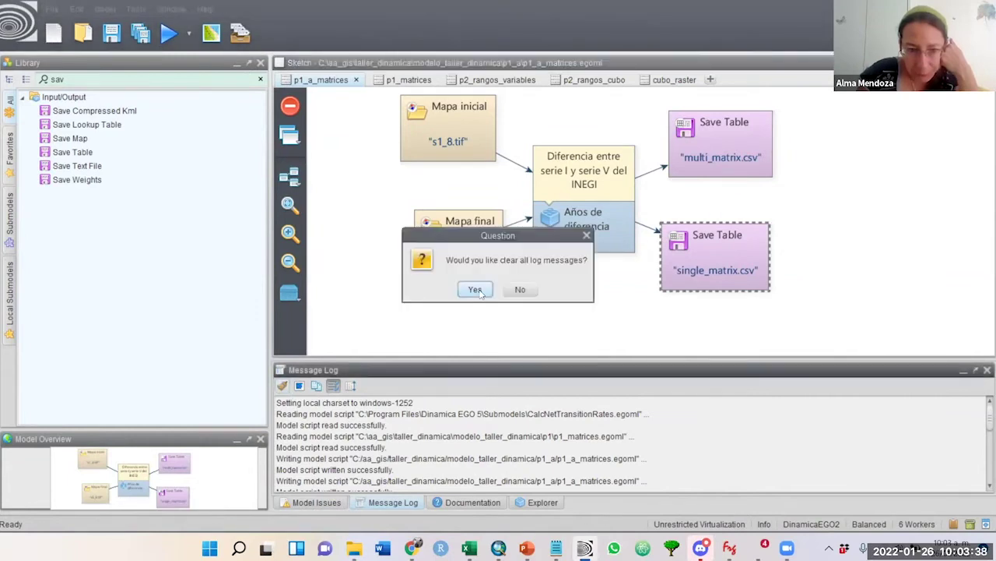
left_click(475, 290)
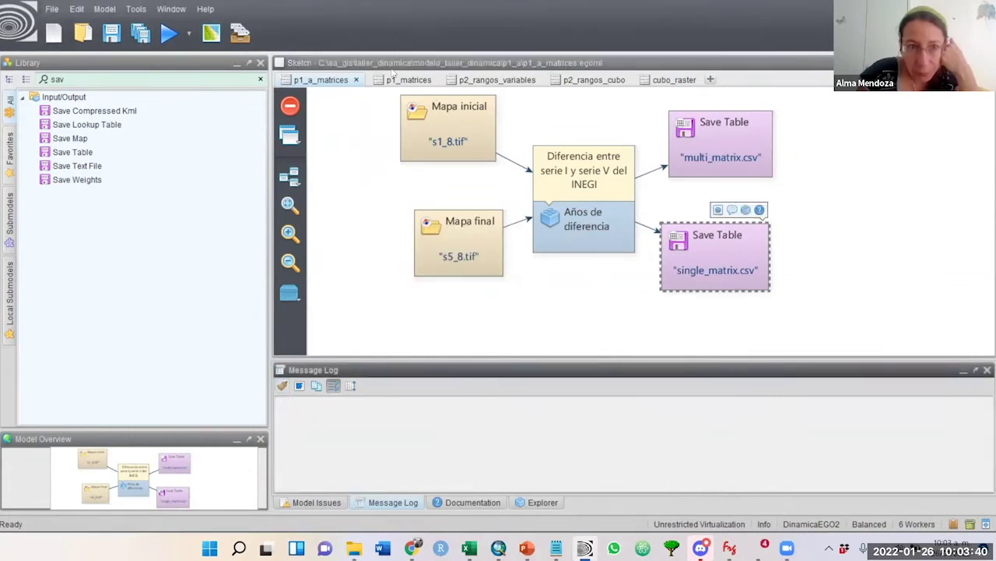
left_click(167, 36)
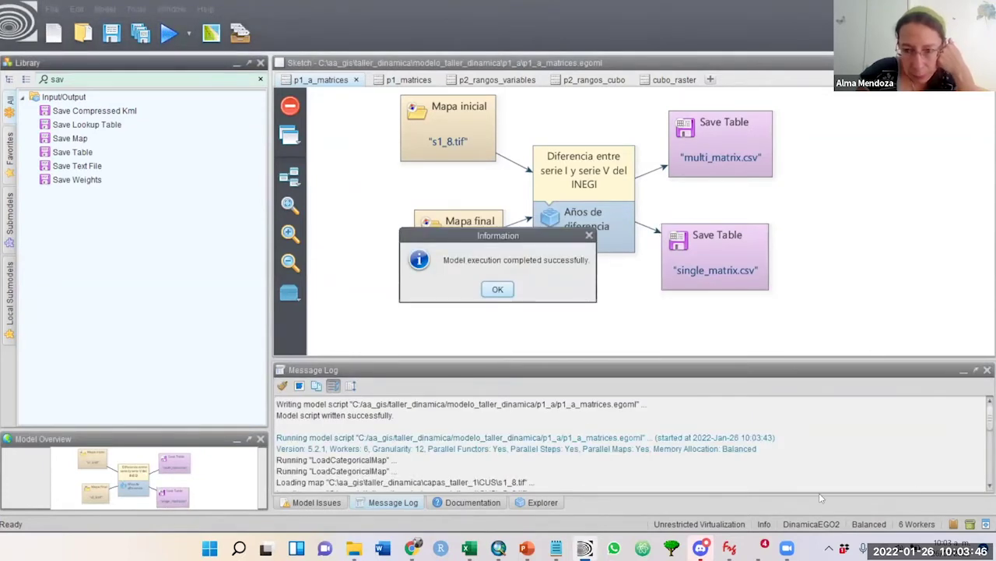
left_click(497, 289)
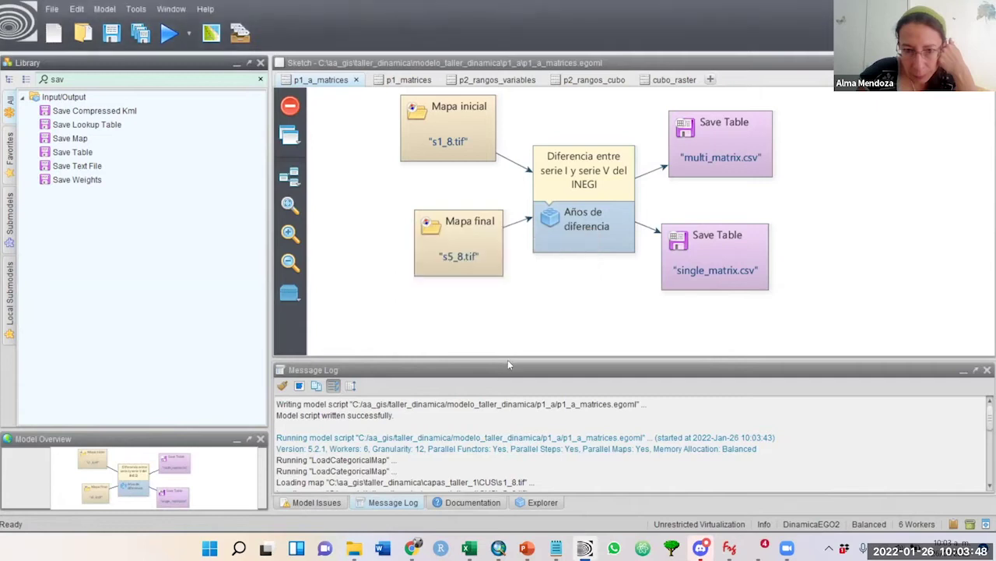
- Enlarge the message log and examine the cells per transition and the single-step transition matrix
left_click_drag(506, 360, 514, 279)
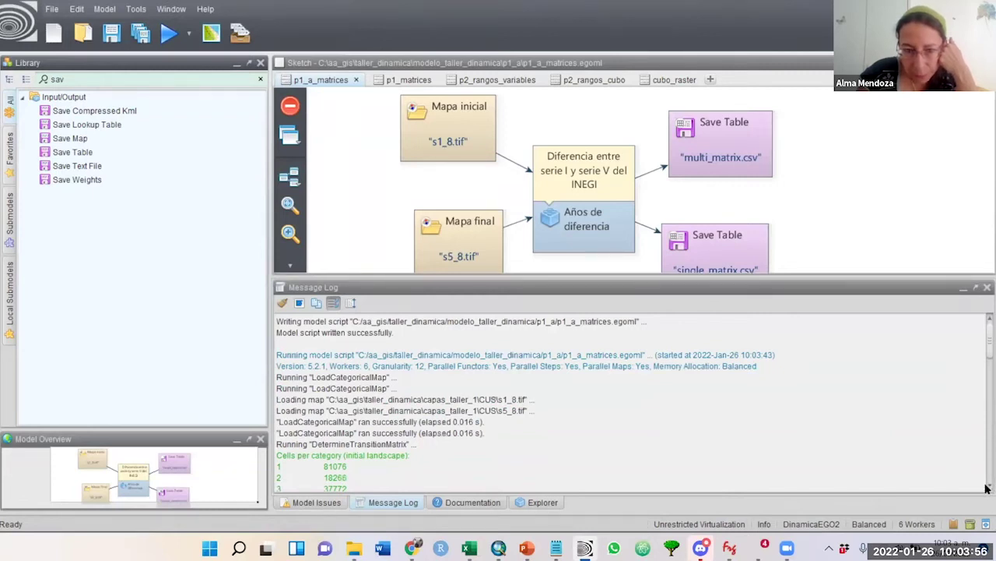
scroll(986, 488, "down", 3)
scroll(987, 488, "down", 3)
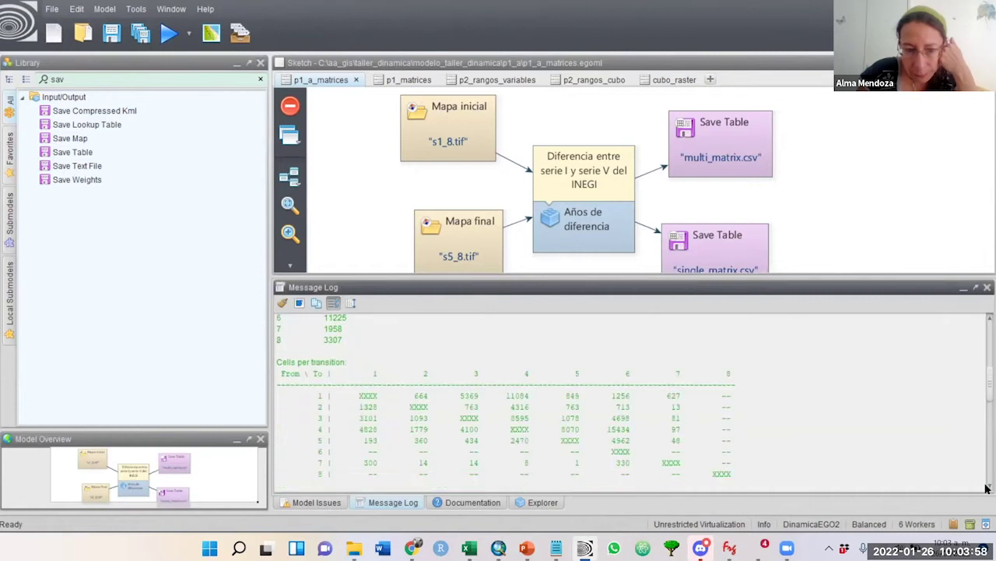
scroll(987, 488, "down", 2)
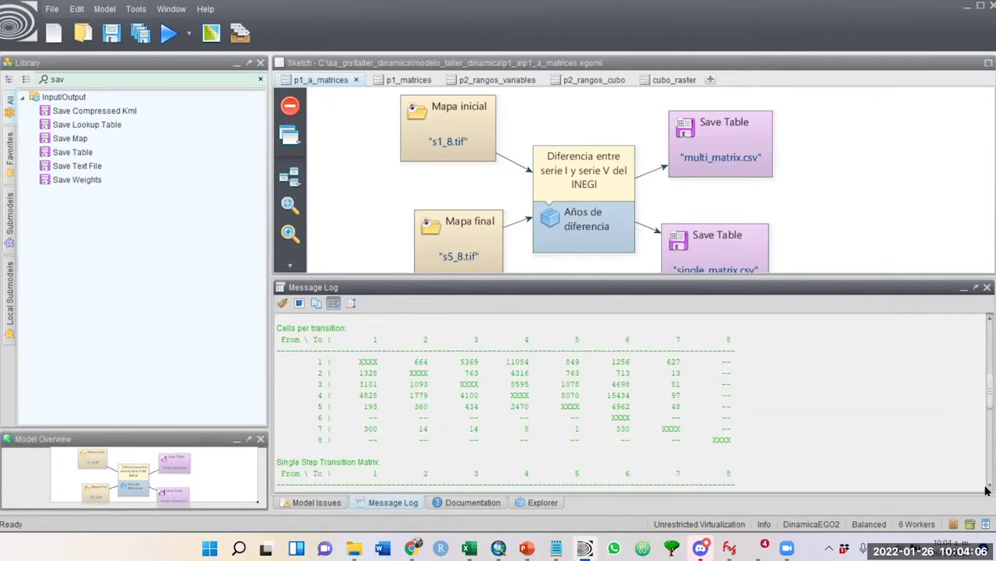
scroll(986, 489, "down", 4)
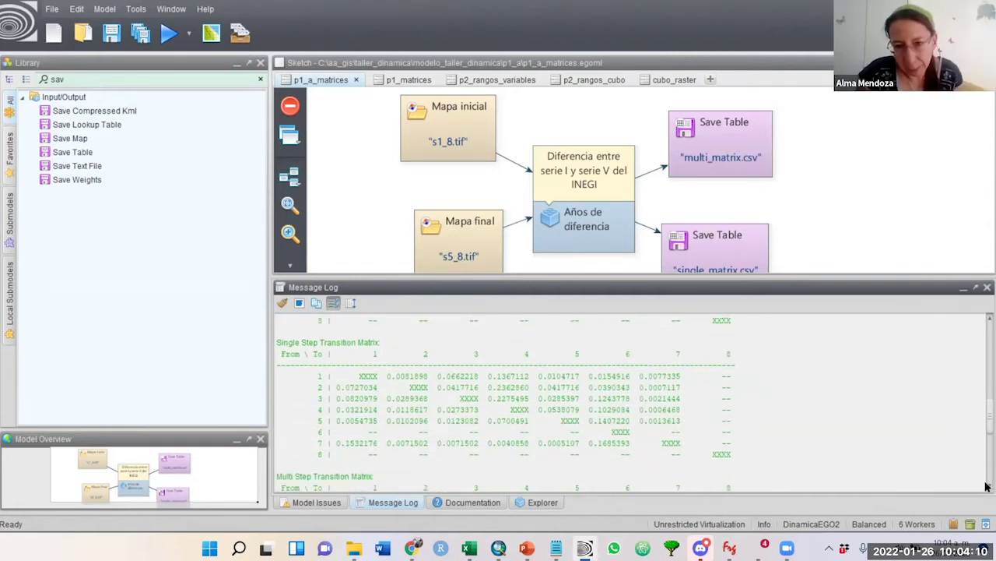
- Preview the output table multi_matrix.csv from its Save Table functor, close the editor unchanged, and shrink the message log
double_click(721, 156)
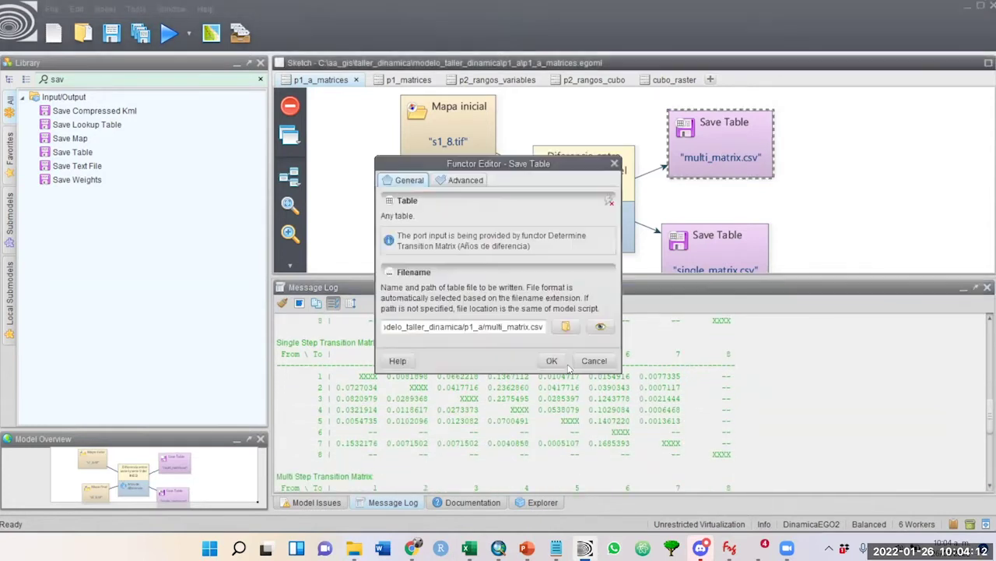
left_click(602, 326)
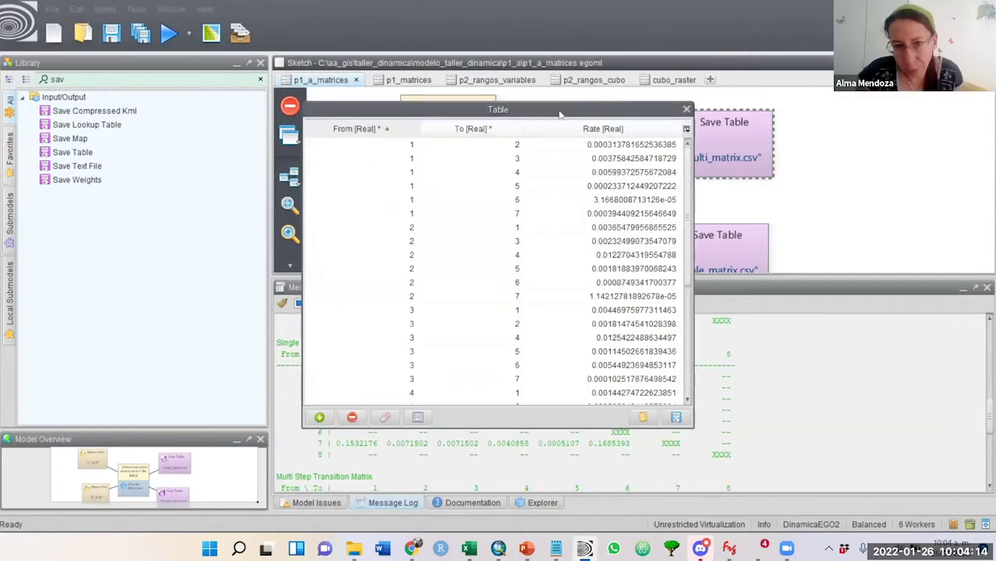
left_click(687, 110)
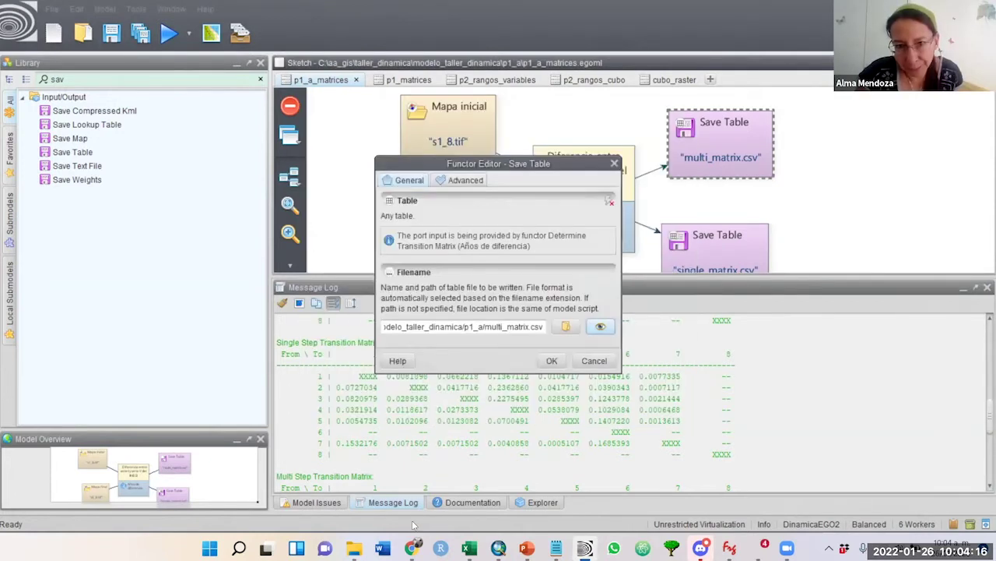
left_click(599, 361)
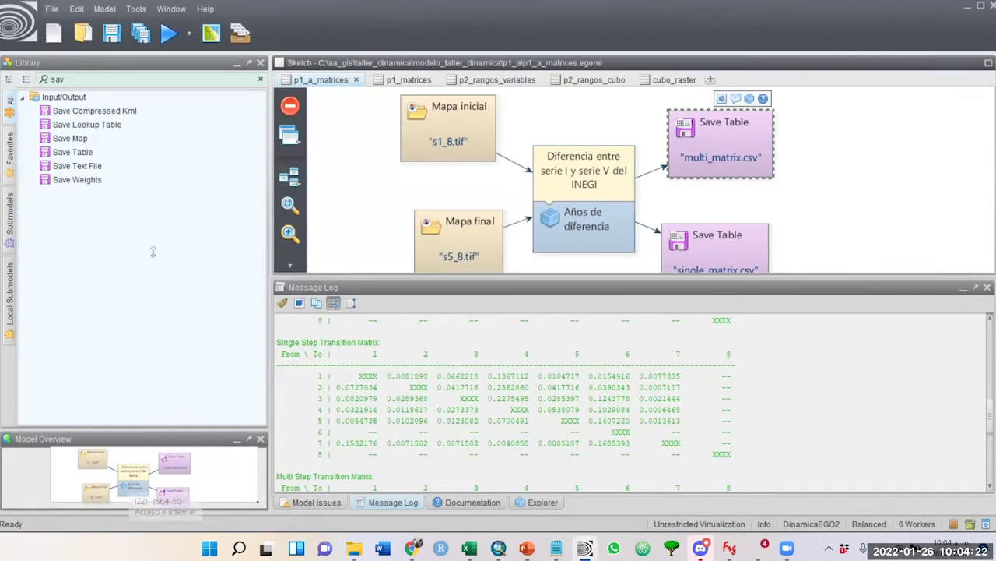
left_click_drag(425, 276, 427, 374)
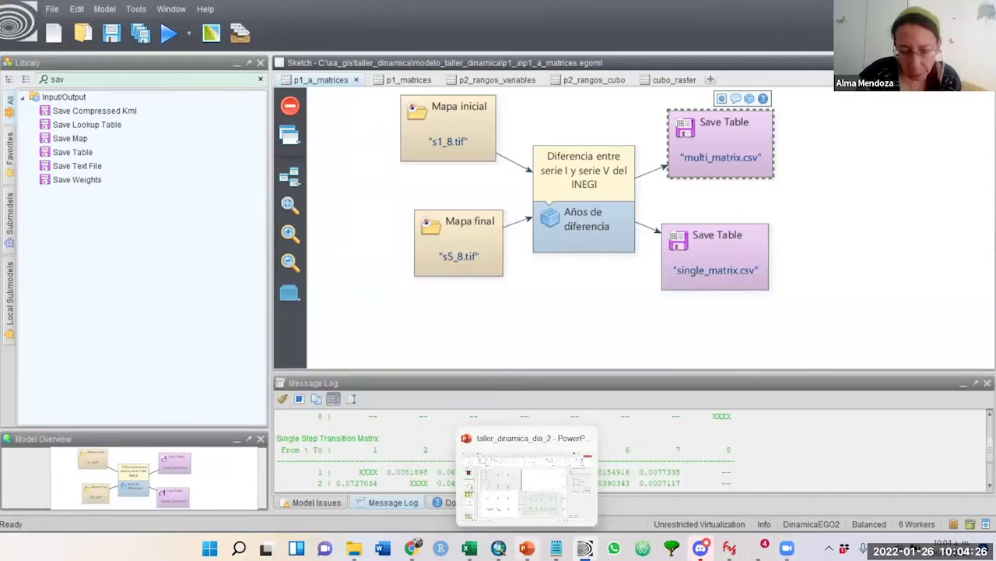
- Switch to the PowerPoint presentation taller_dinamica_dia_2 and show the "Dos opciones" slide, placing the cursor in the "Paso 0" text
key("alt+Tab")
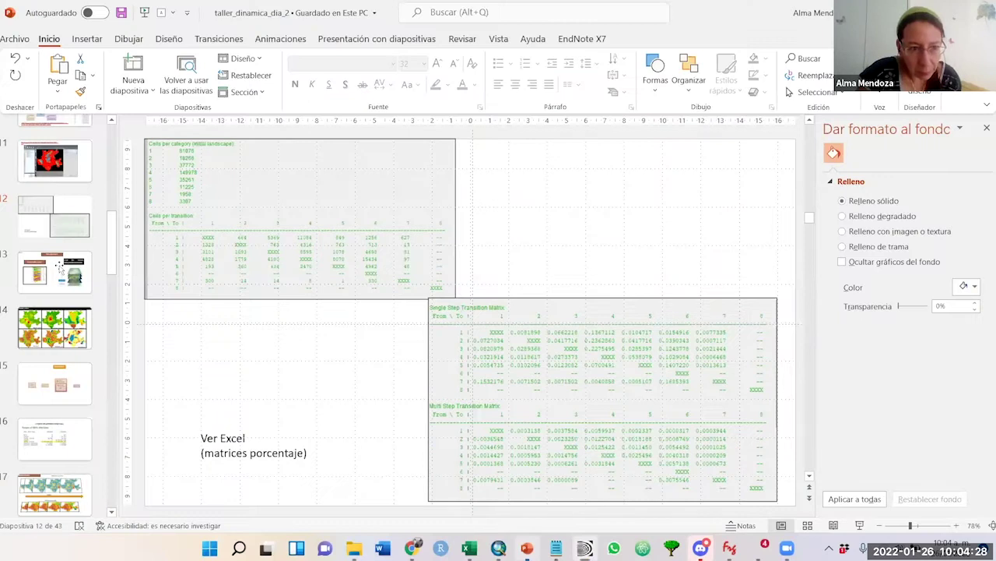
scroll(495, 209, "down", 1)
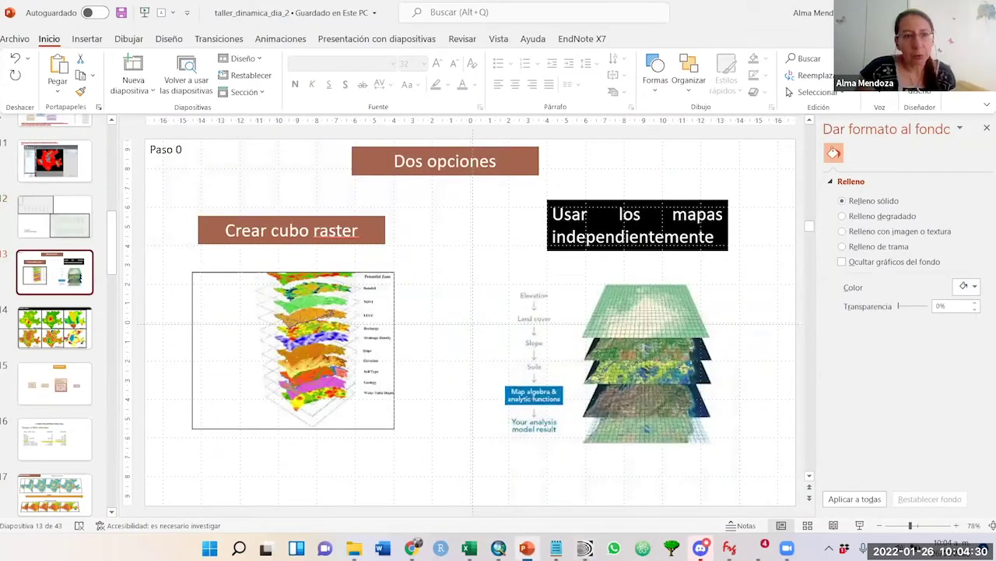
left_click(182, 153)
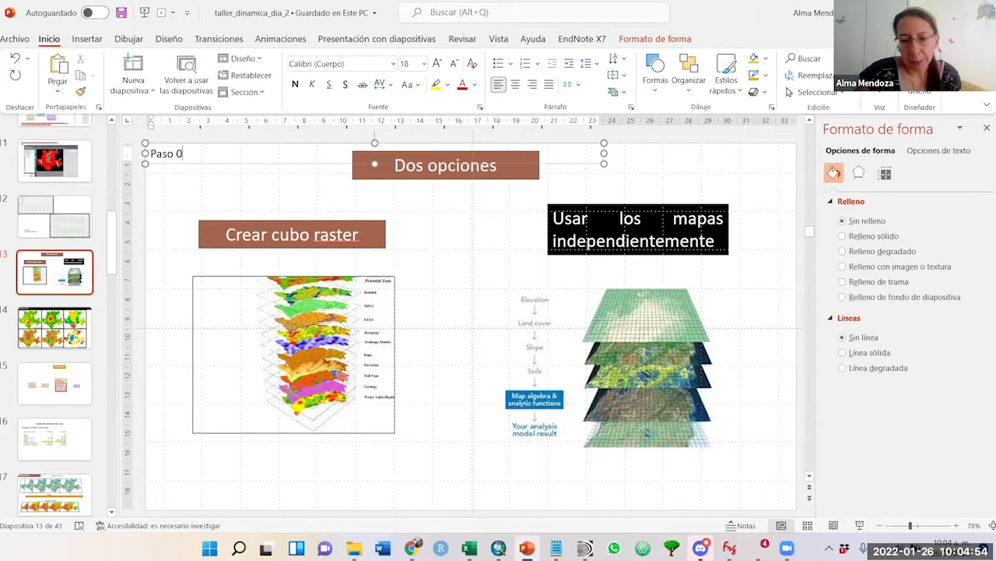
- Switch back to Dinamica EGO, expand the demograficas group in the p2_rangos_variables model, and inspect the inputs down to the MDE group
mouse_move(586, 548)
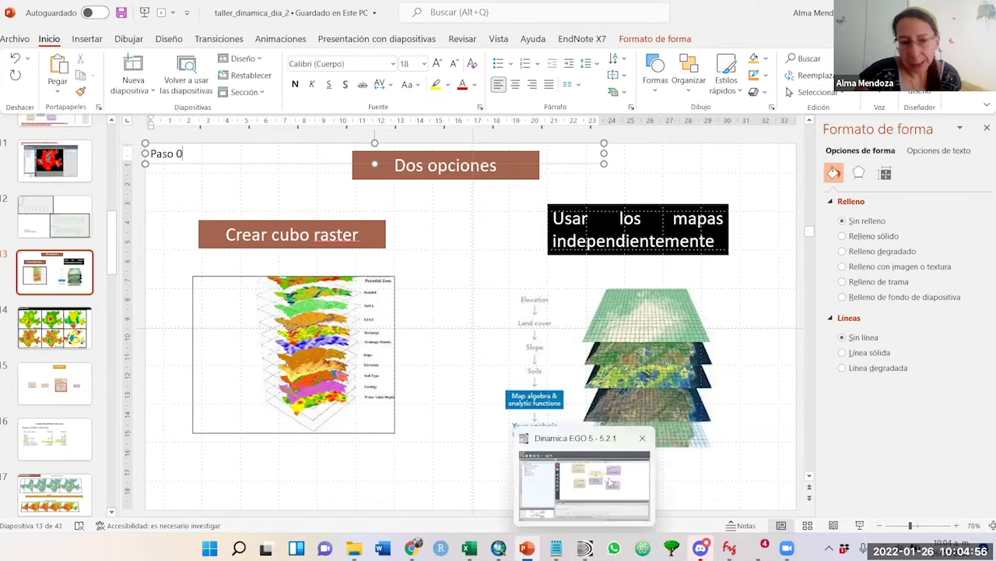
left_click(610, 489)
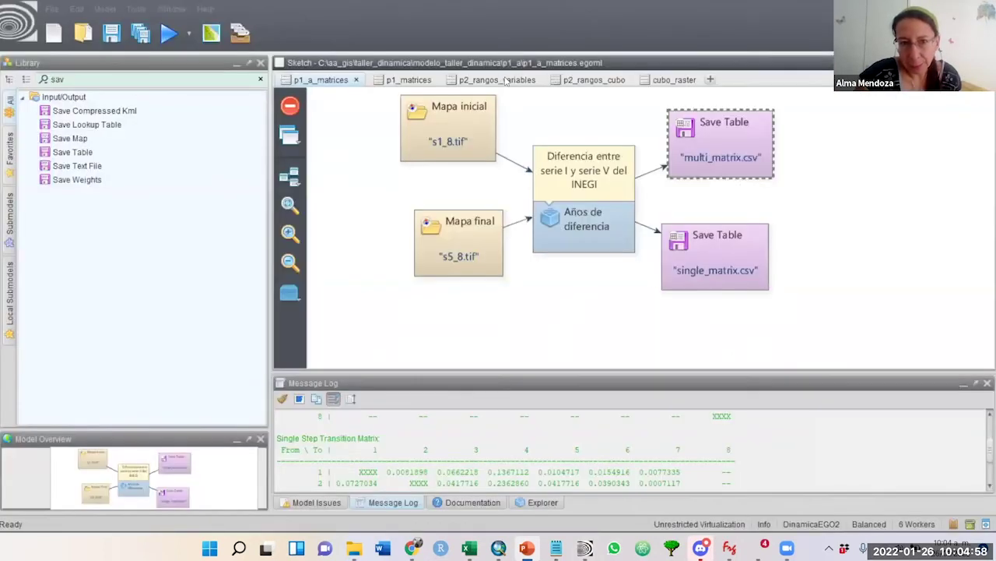
left_click(506, 81)
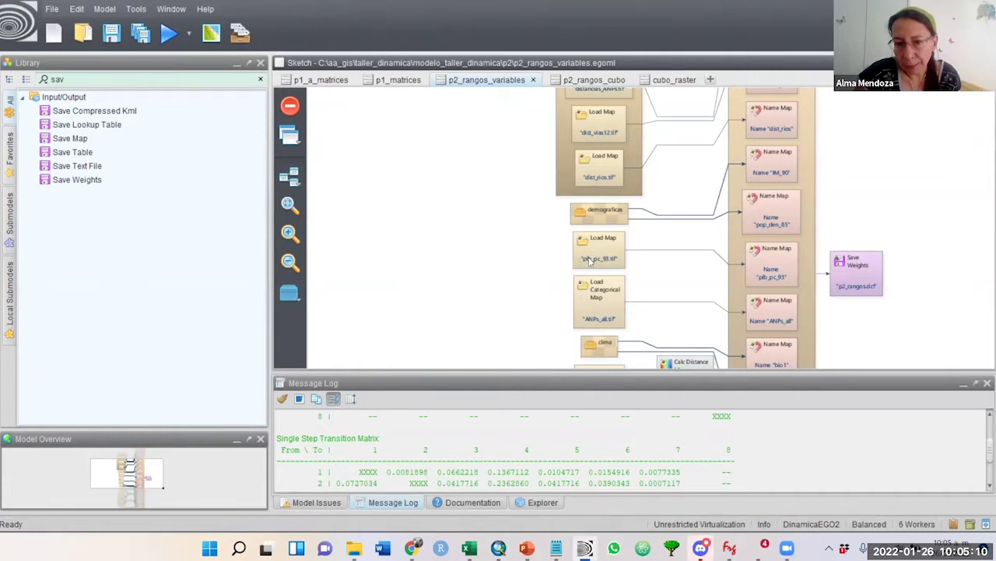
mouse_move(602, 216)
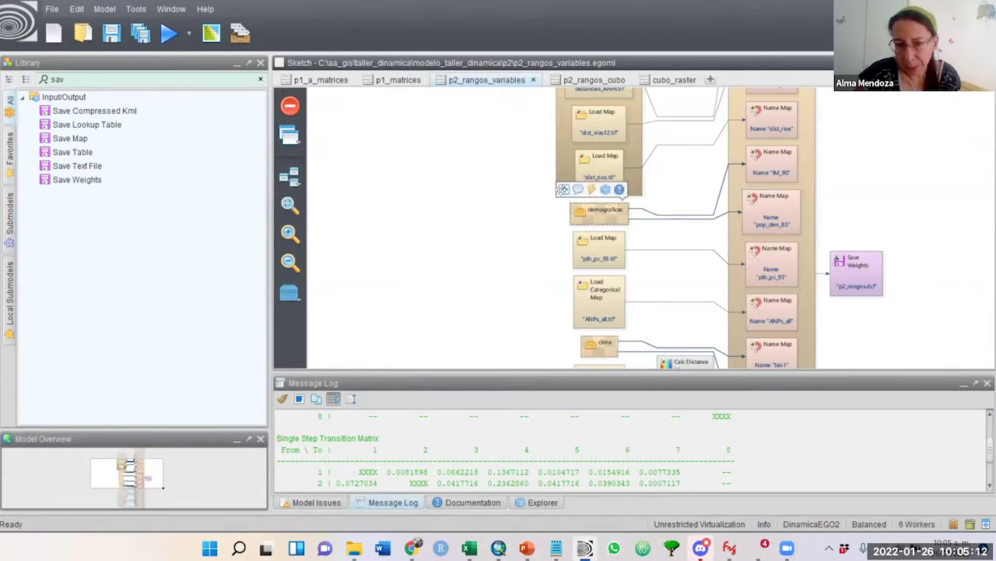
left_click(562, 189)
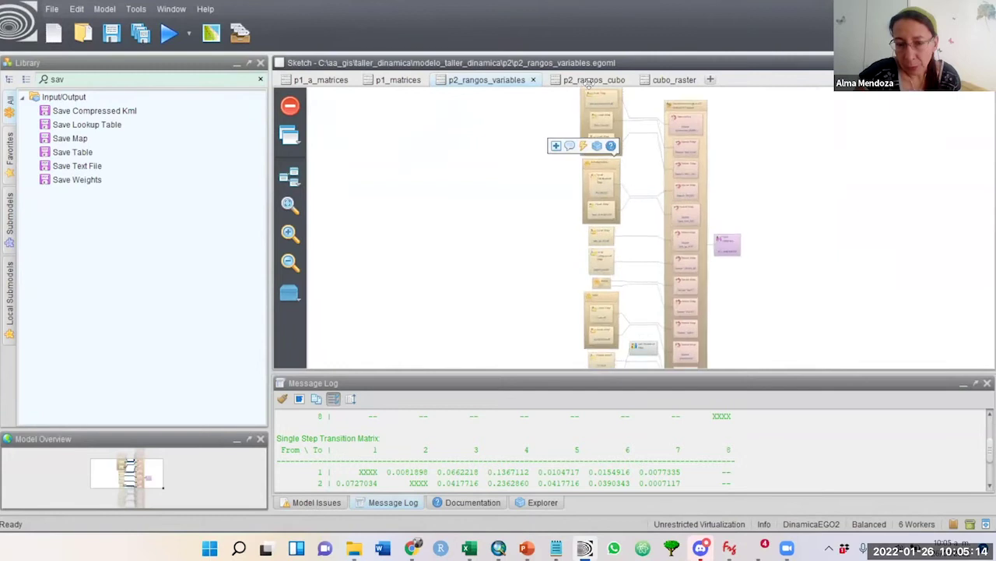
scroll(759, 185, "up", 2)
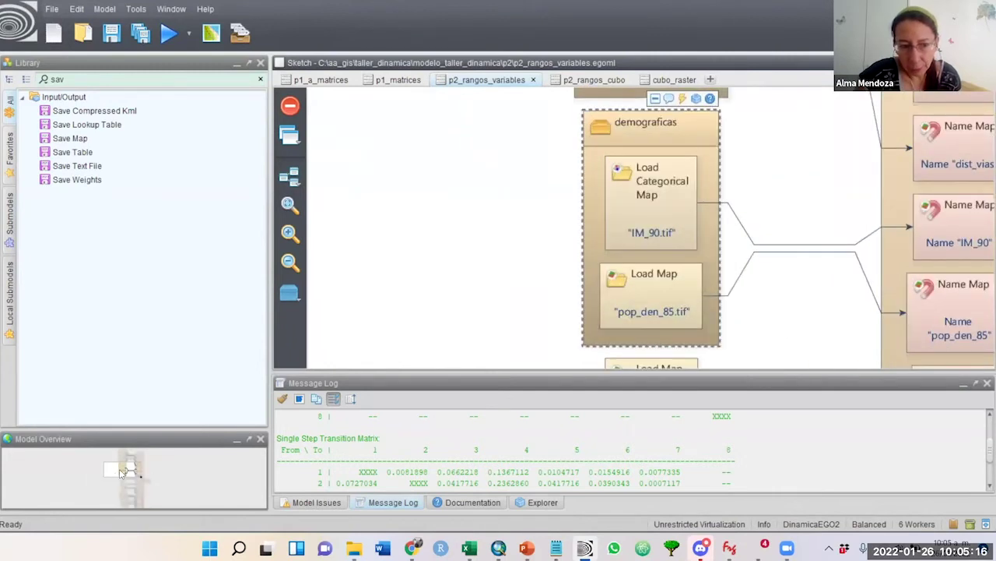
left_click(121, 488)
left_click_drag(121, 488, 138, 505)
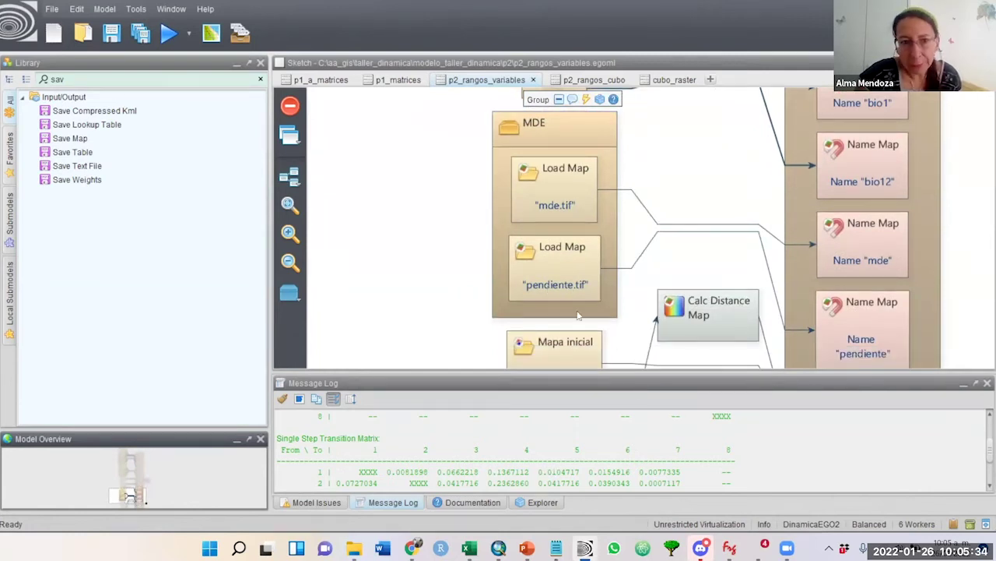
- Review the var_estat.tif input in the p2_rangos_cubo model, and examine the numbered and named maps in the cubo_raster model
left_click(611, 84)
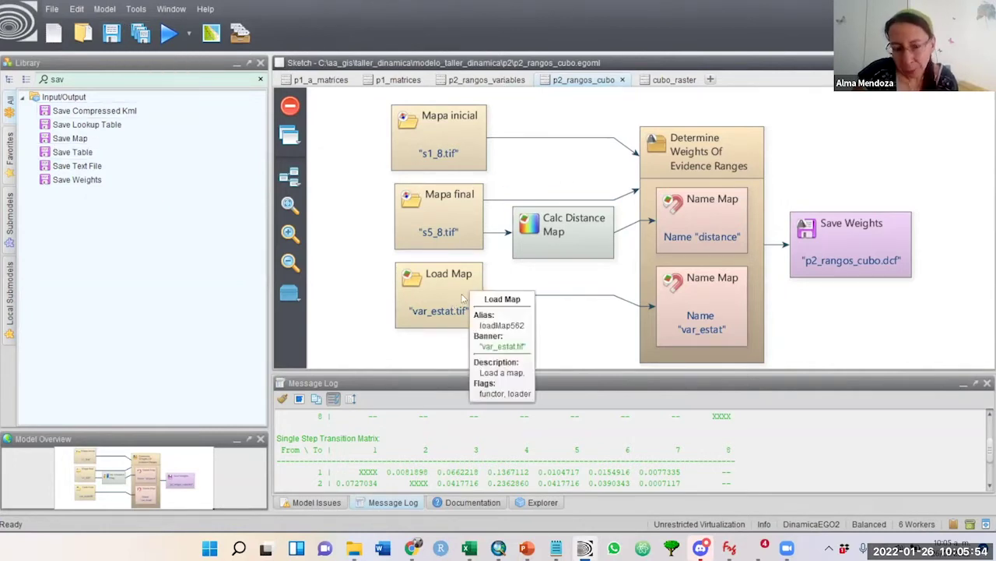
left_click(671, 79)
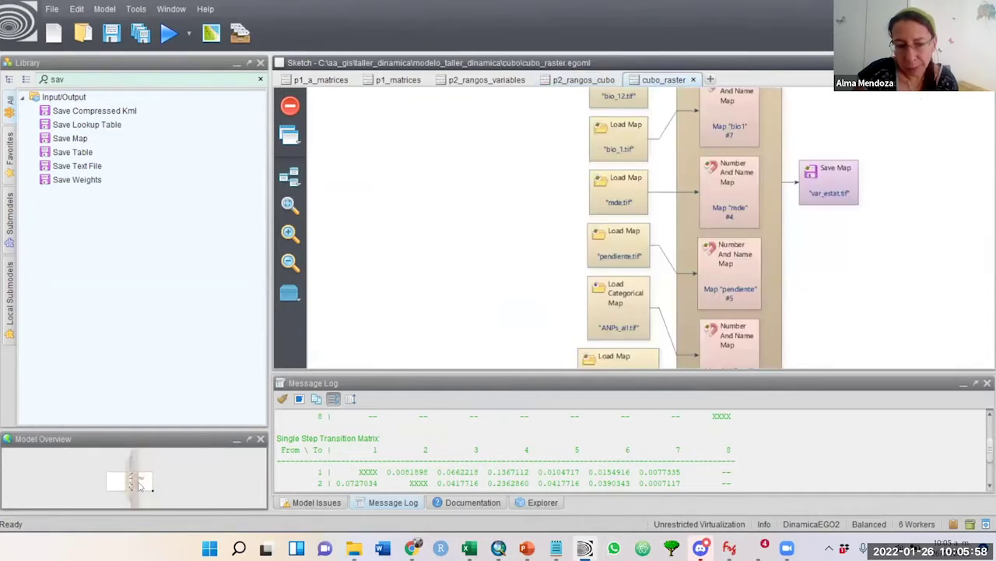
mouse_move(142, 485)
left_mouse_down()
mouse_move(145, 455)
mouse_move(143, 514)
mouse_move(144, 478)
left_mouse_up()
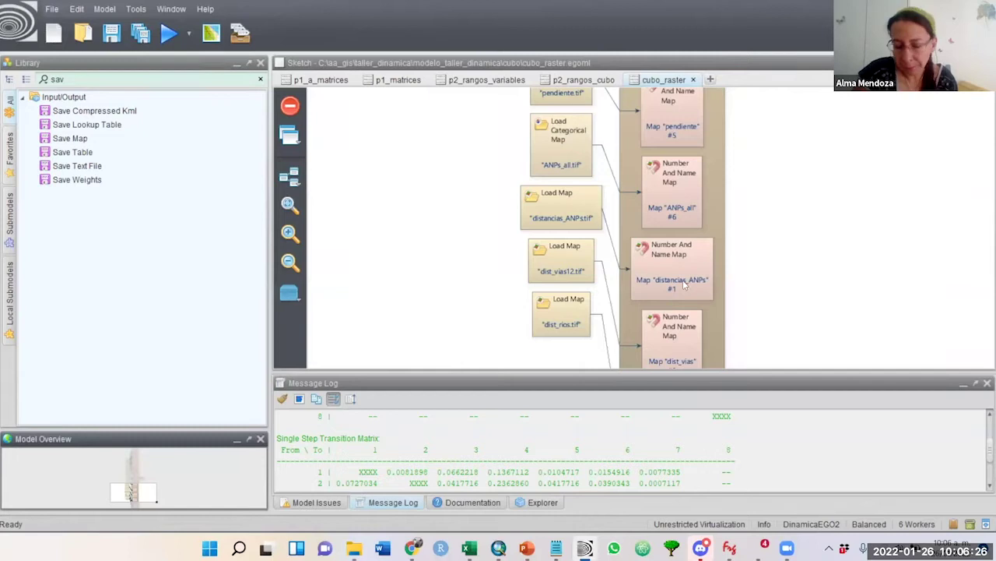
mouse_move(684, 284)
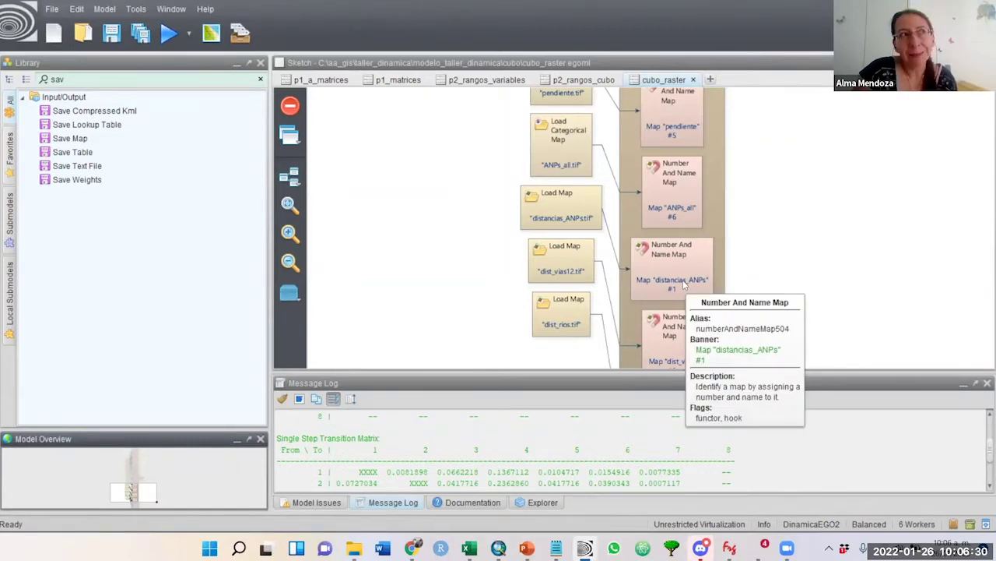
mouse_move(689, 330)
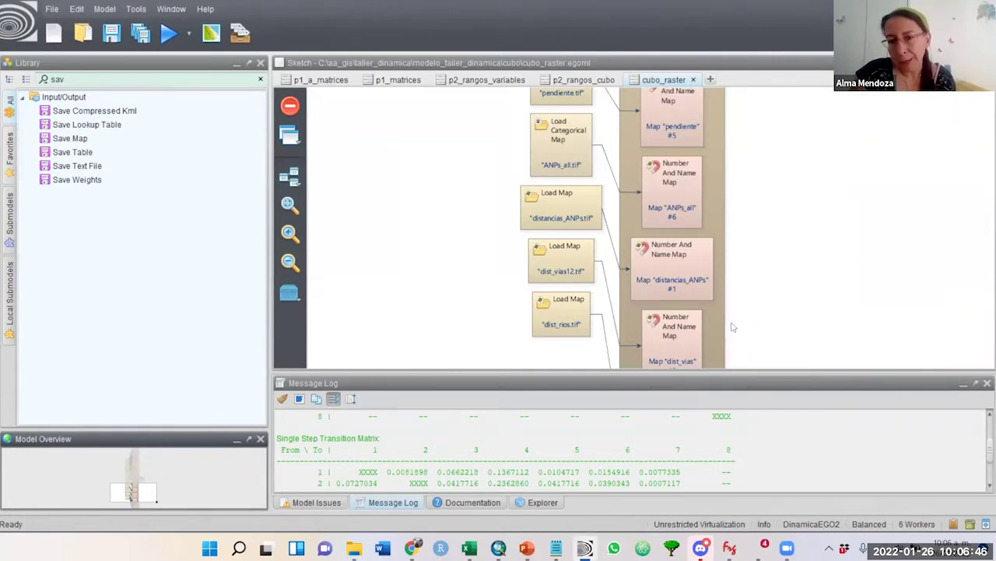
- Return to the p2_rangos_variables model and select the mde.tif Load Map functor in the MDE group
left_click(491, 80)
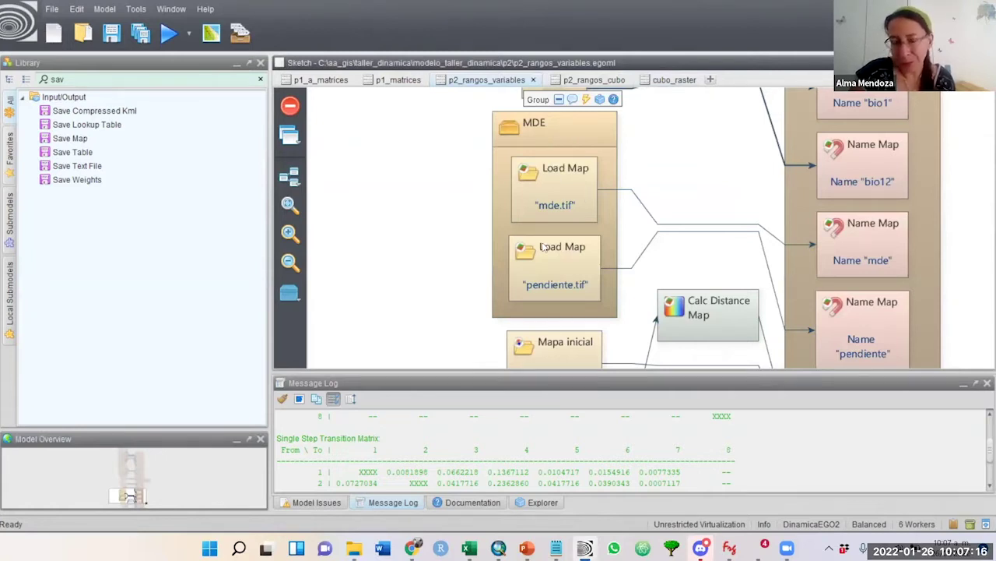
mouse_move(543, 246)
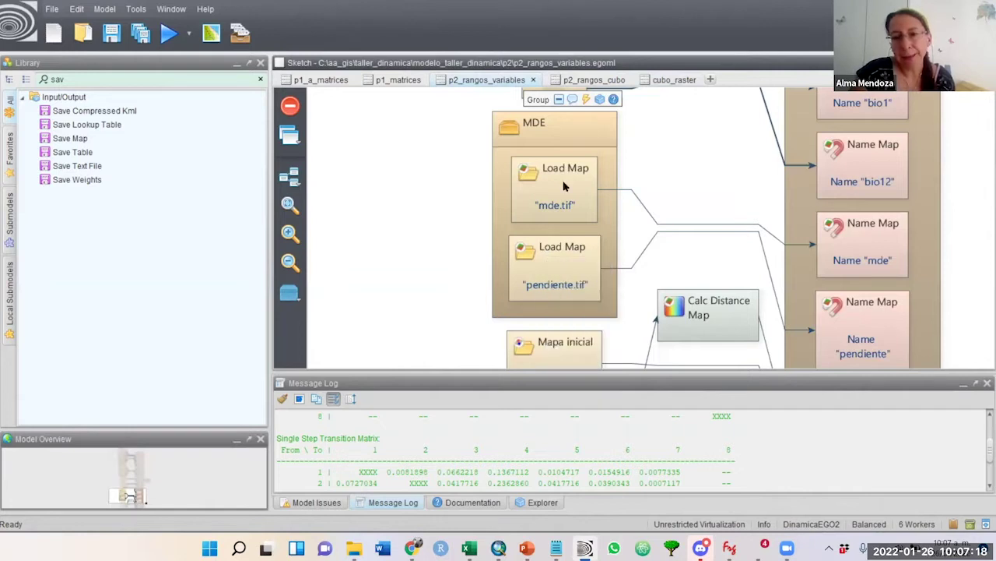
mouse_move(560, 197)
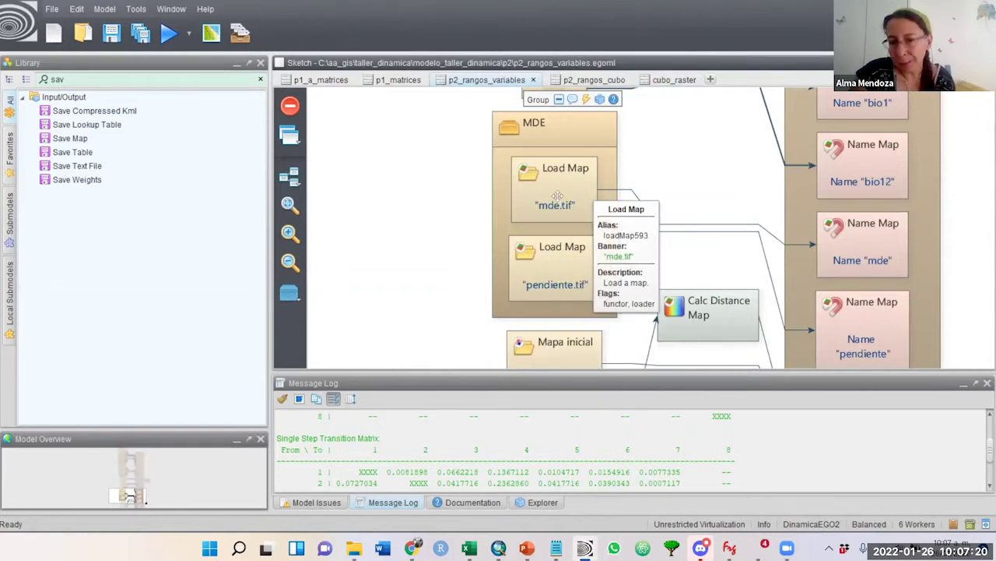
left_click(561, 198)
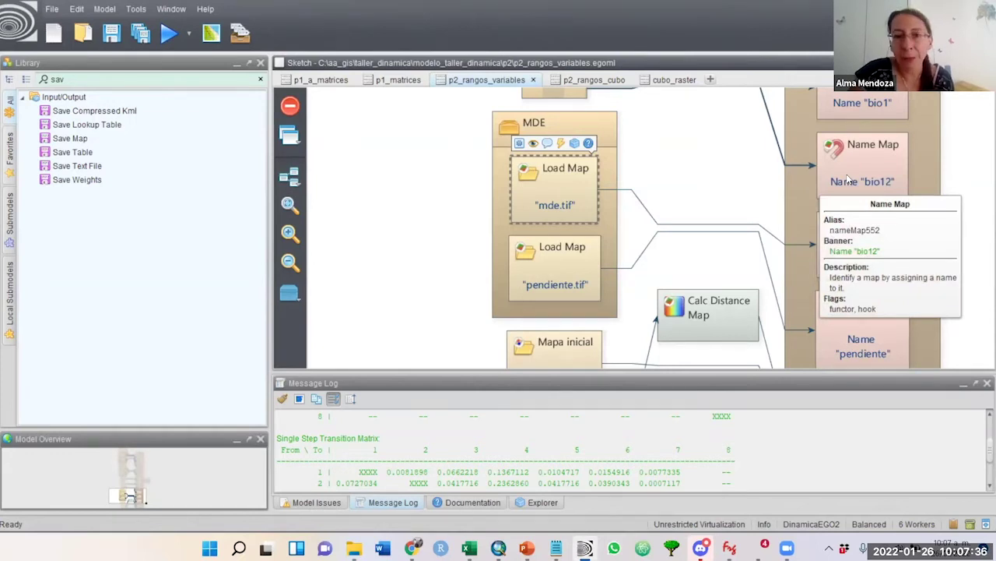
- Revisit the p2_rangos_cubo model, and view the start of the Create Cube Map group in the cubo_raster model
left_click(604, 82)
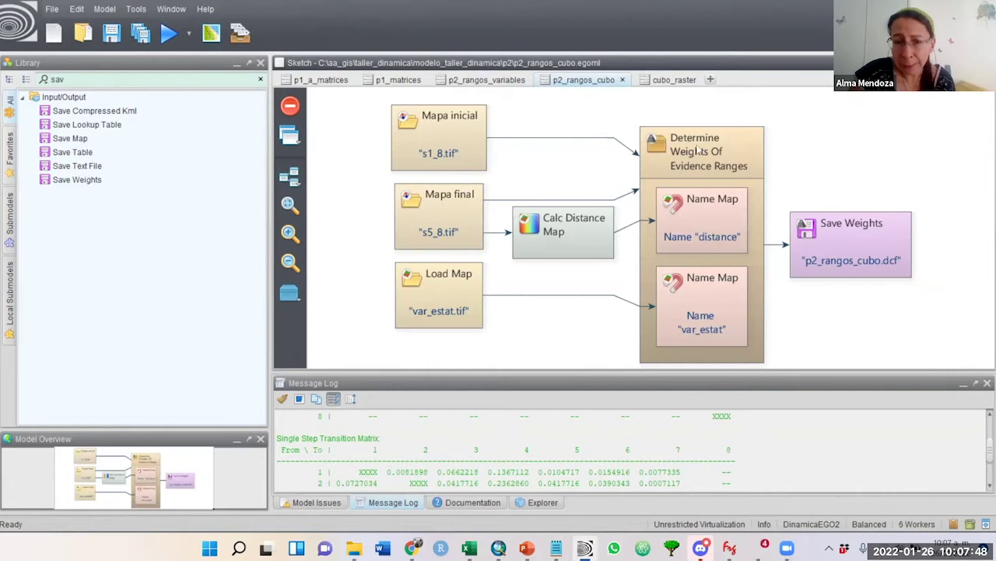
left_click(685, 82)
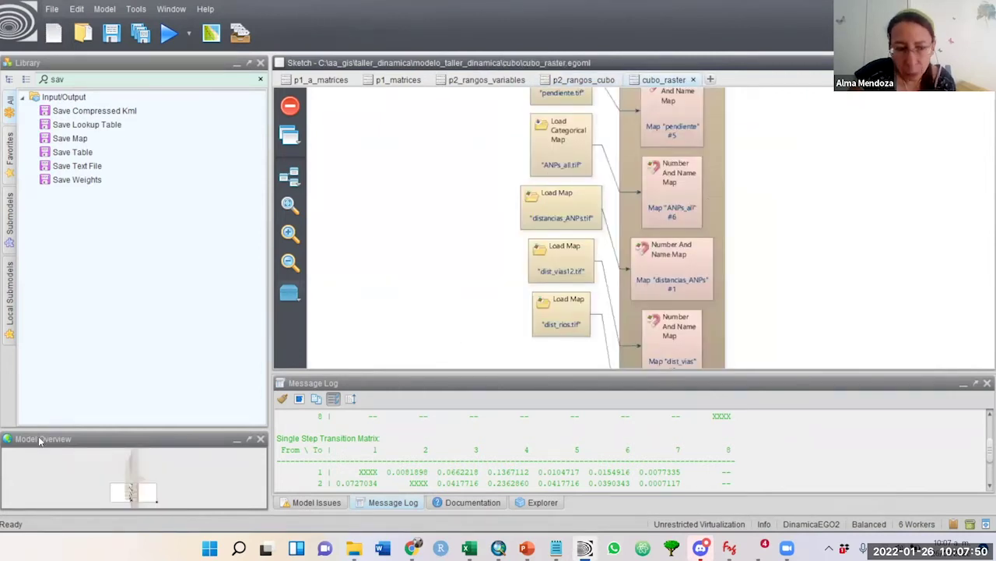
left_click_drag(137, 490, 131, 456)
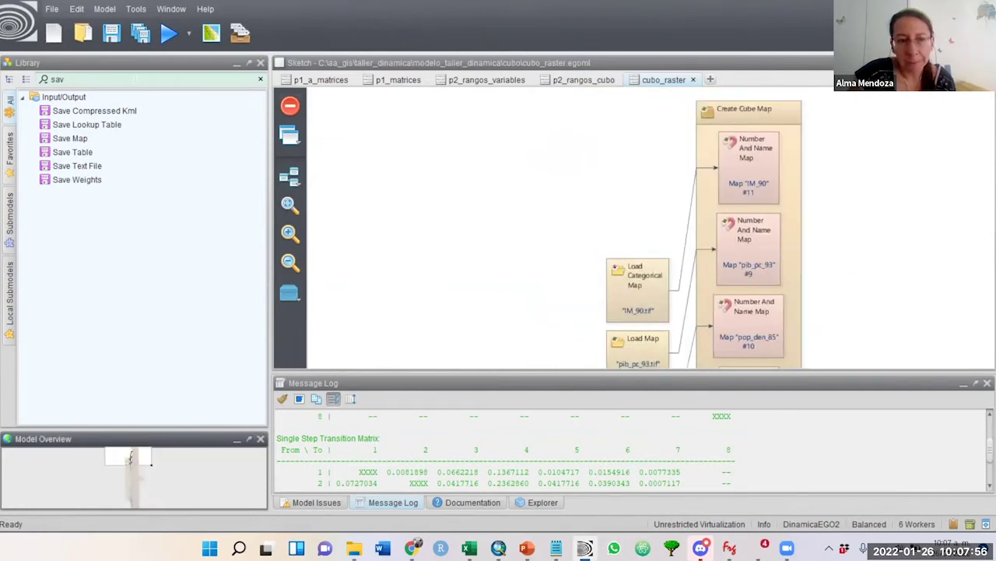
- Filter the functor library by "load" and add a Load Categorical Map and a Load Map functor to the cubo_raster model
double_click(97, 82)
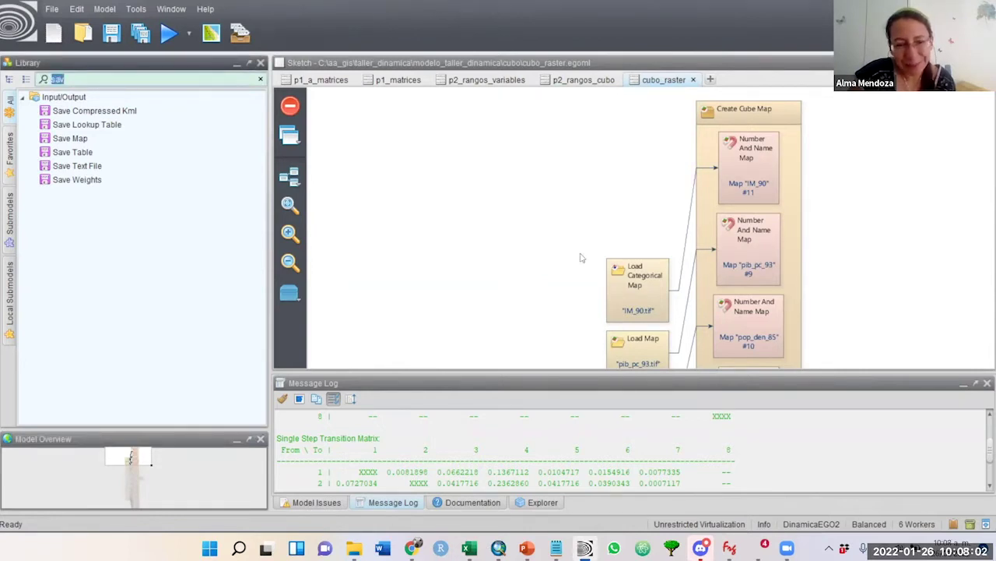
left_click_drag(118, 456, 119, 459)
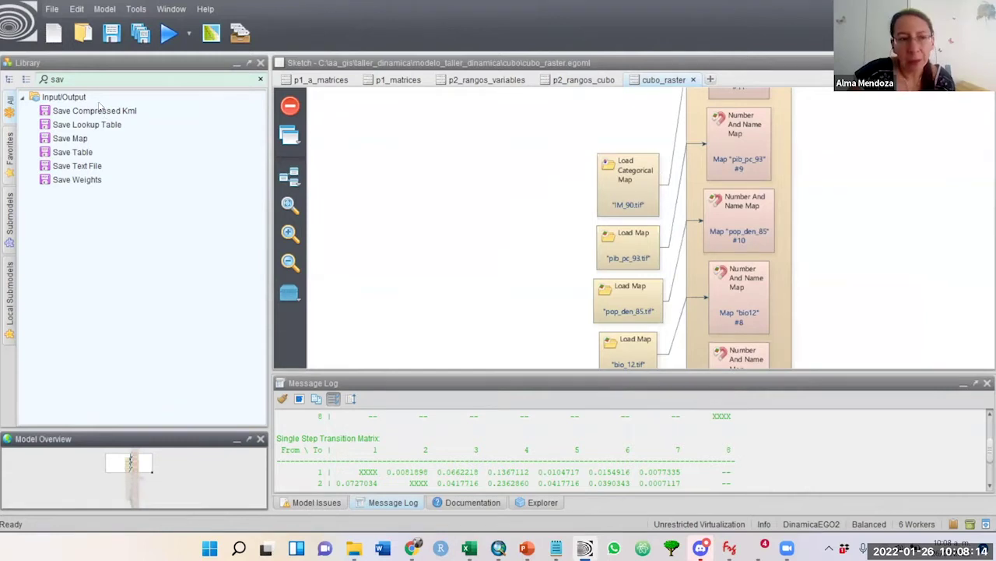
key("BackSpace")
key("BackSpace")
key("BackSpace")
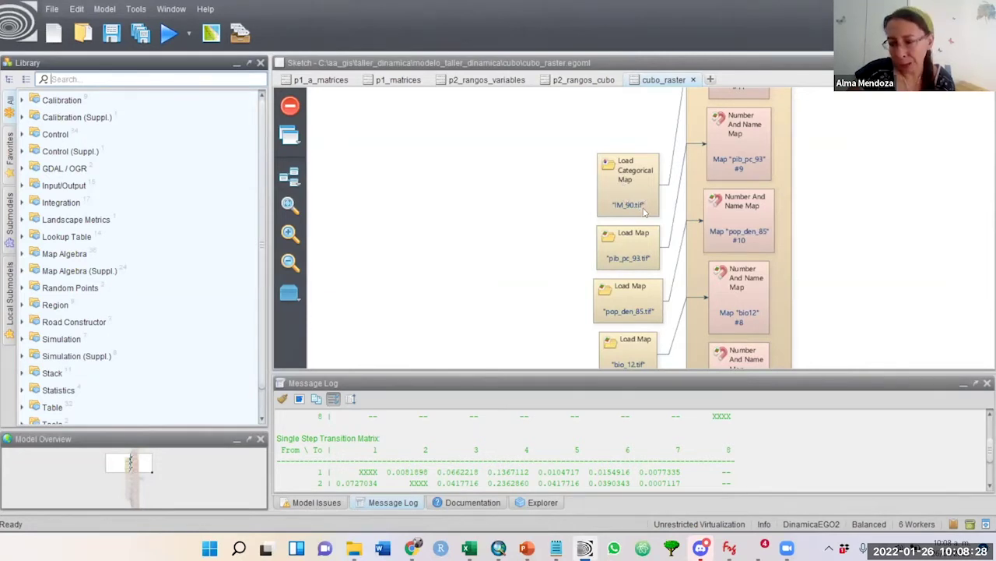
mouse_move(644, 212)
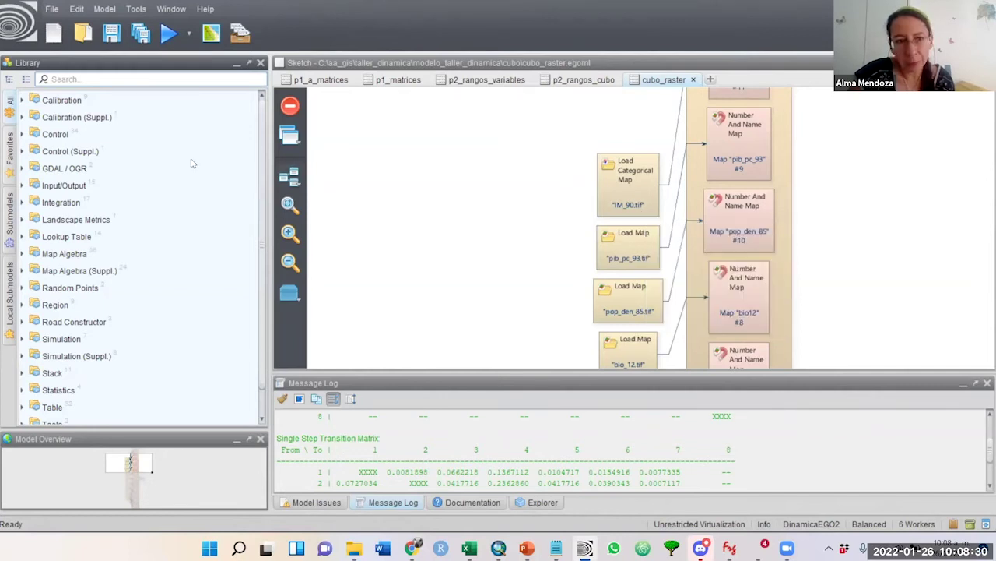
left_click(135, 80)
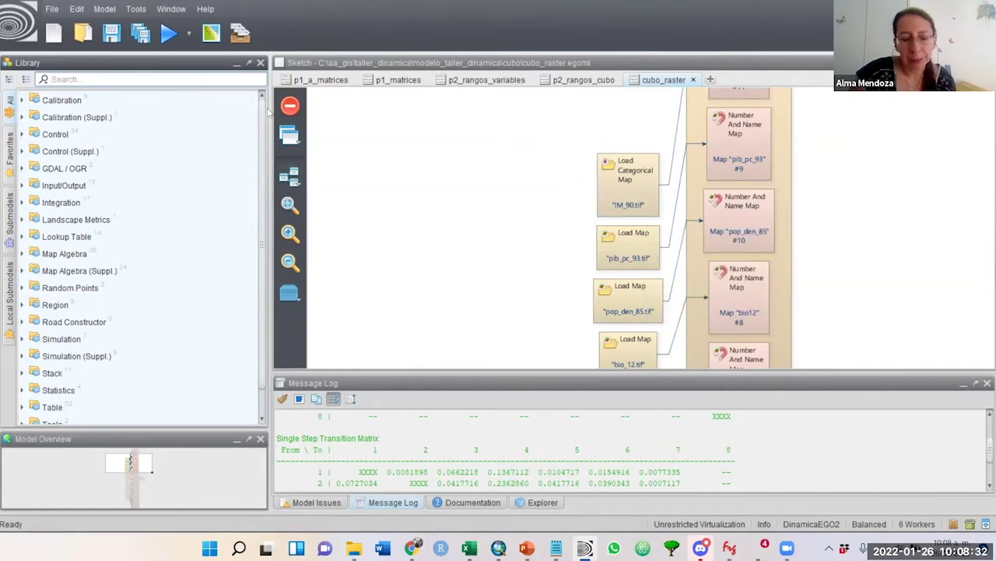
type("lo")
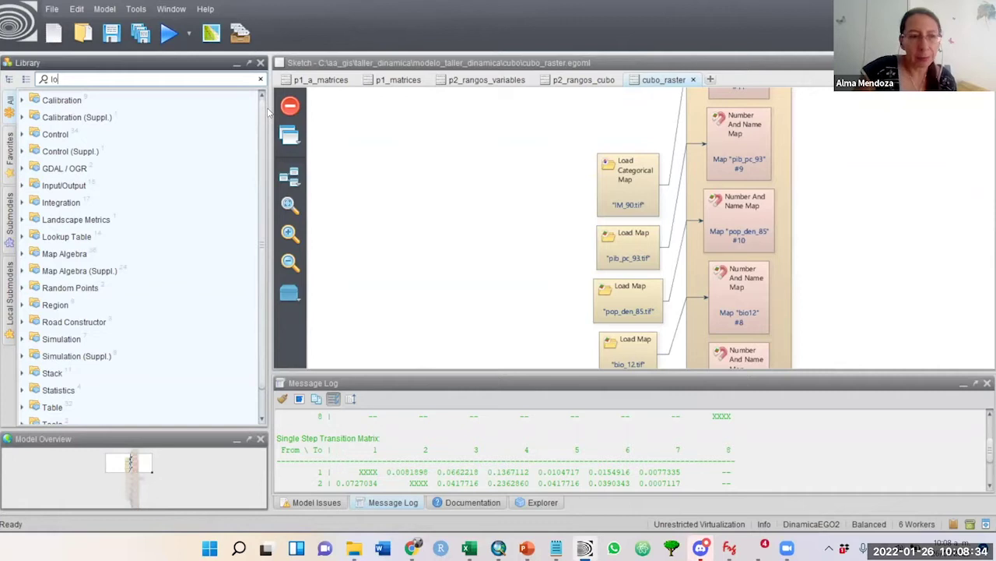
type("ad")
left_click_drag(68, 116, 418, 170)
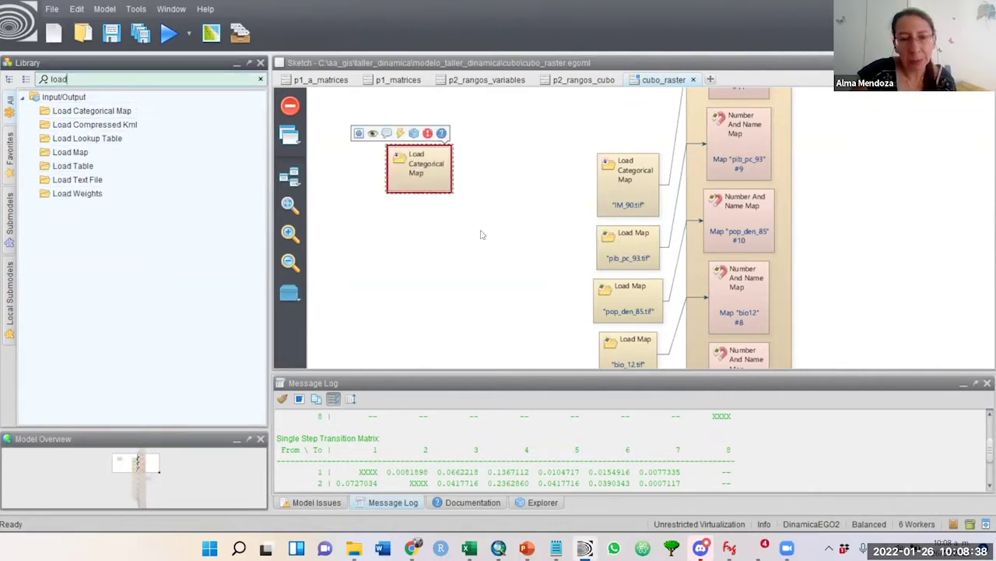
mouse_move(92, 153)
left_mouse_down()
mouse_move(100, 171)
mouse_move(445, 214)
left_mouse_up()
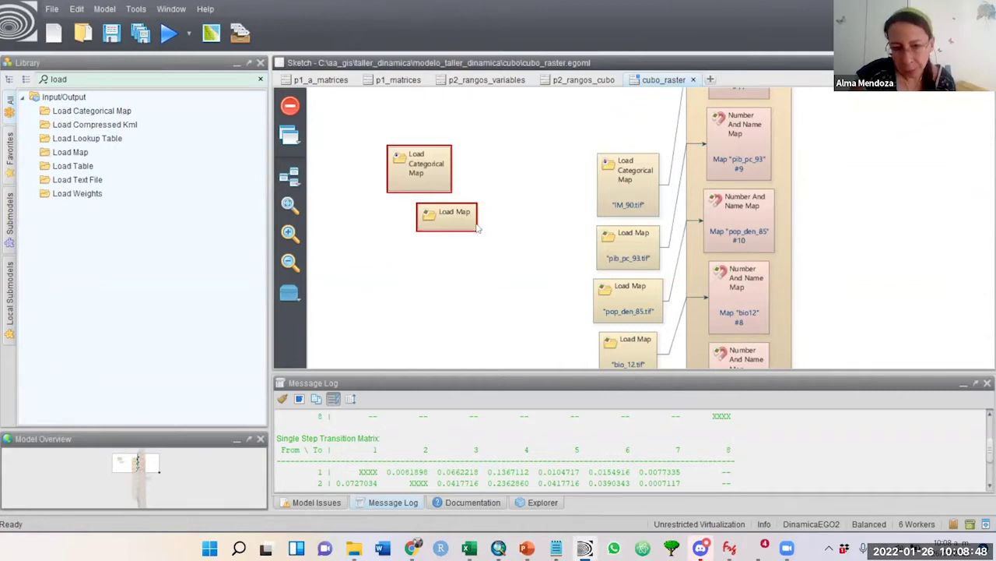
- Examine the cubo_raster map inputs from pop_den_85.tif down to the categorical ANPs_all.tif, noting which load functor each one uses
mouse_move(607, 312)
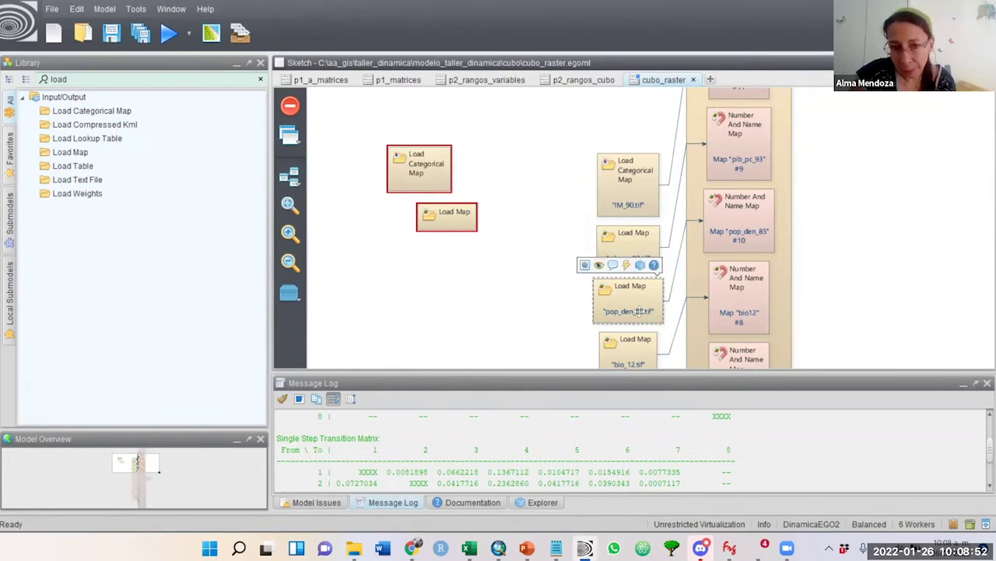
left_click(155, 468)
left_click_drag(156, 467, 157, 478)
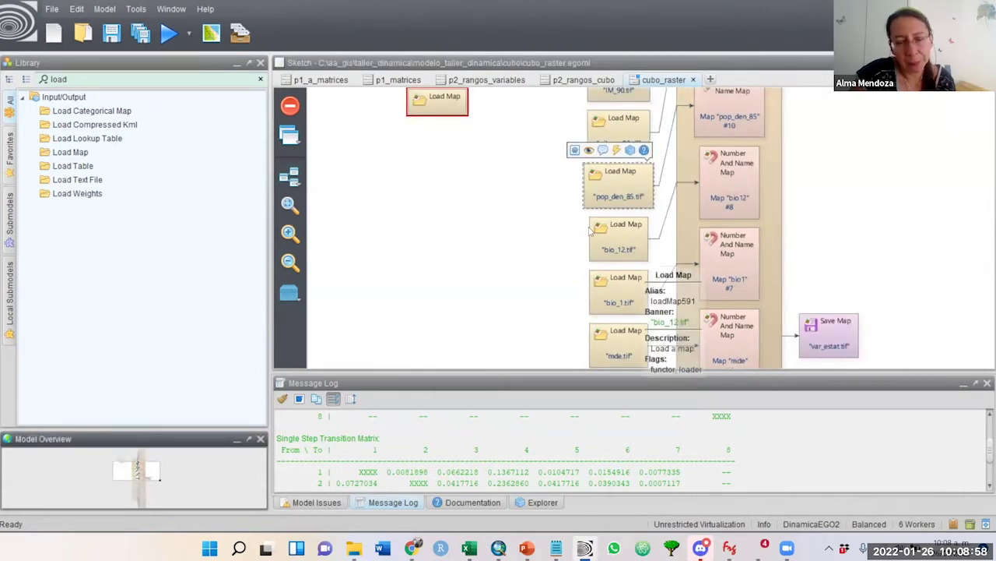
left_click(453, 111)
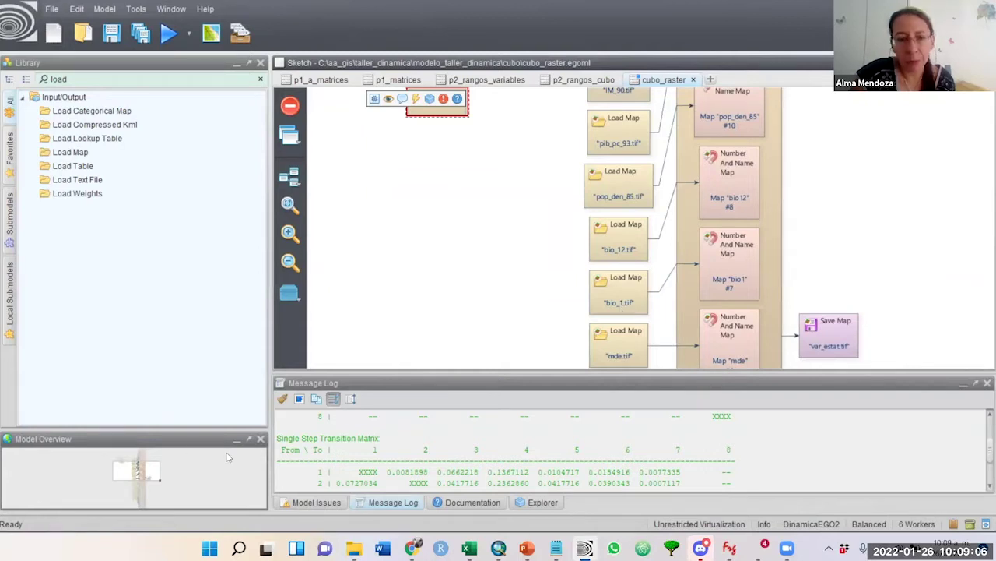
scroll(189, 446, "down", 2)
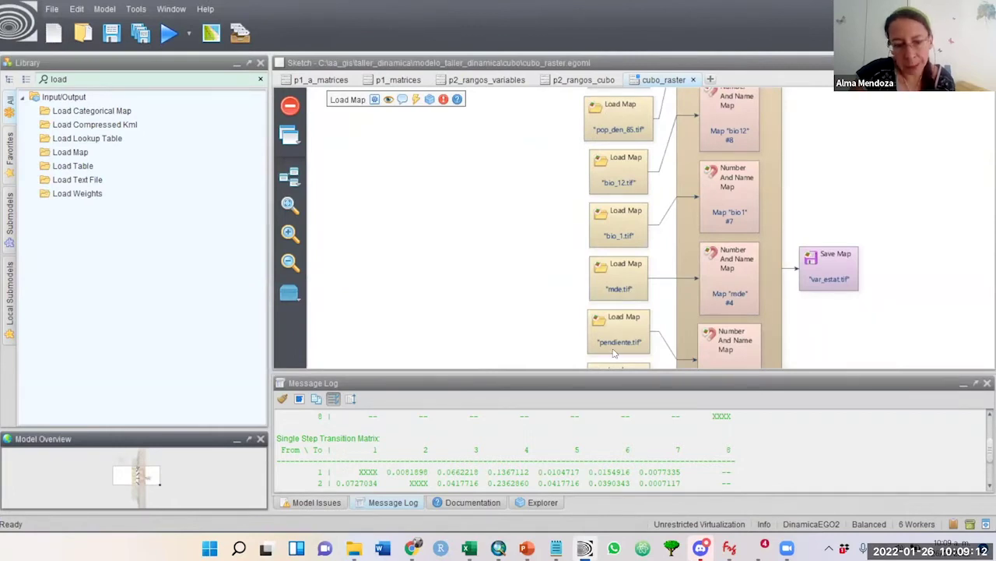
scroll(151, 485, "down", 3)
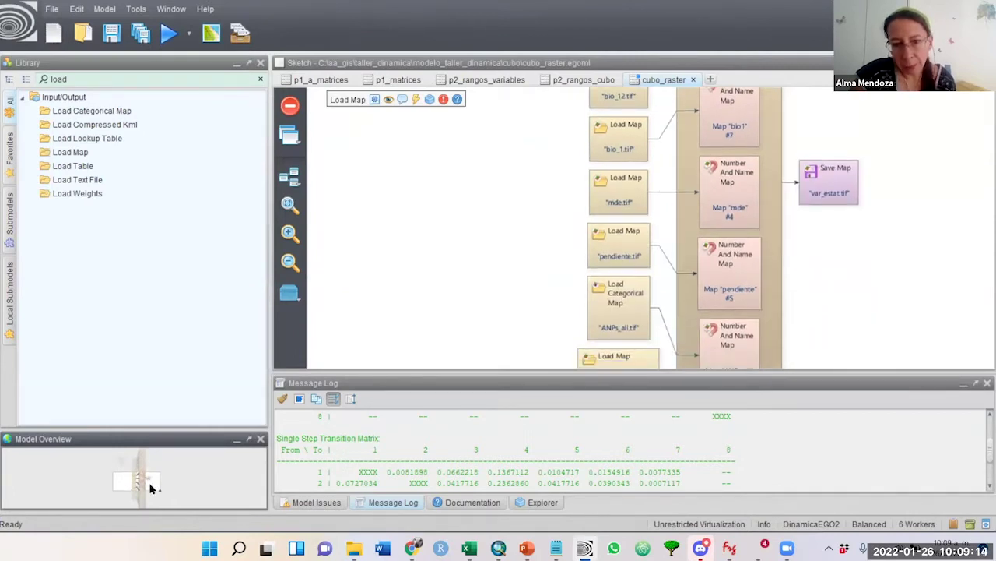
scroll(152, 486, "down", 1)
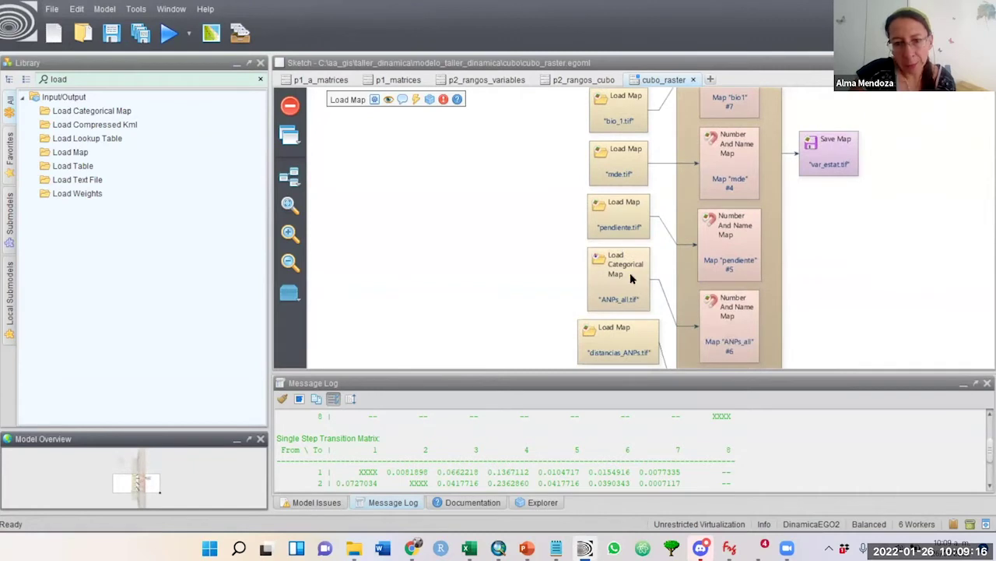
mouse_move(606, 312)
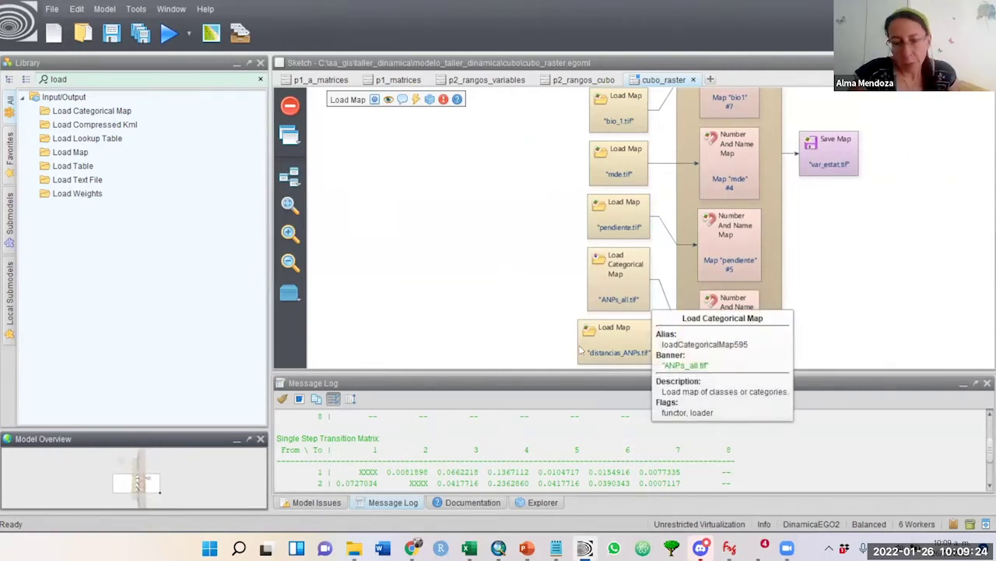
mouse_move(628, 297)
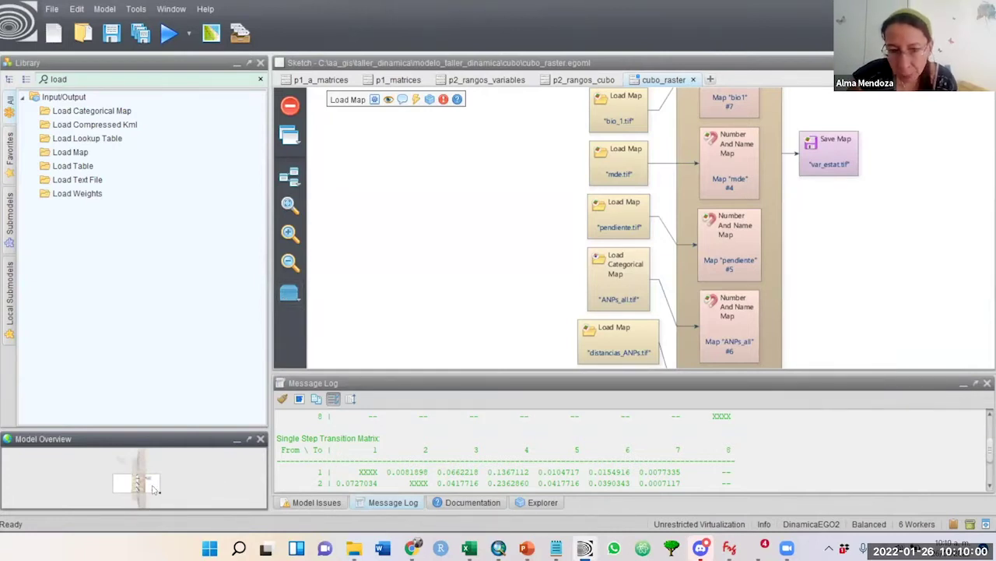
scroll(153, 491, "down", 1)
scroll(153, 491, "down", 1)
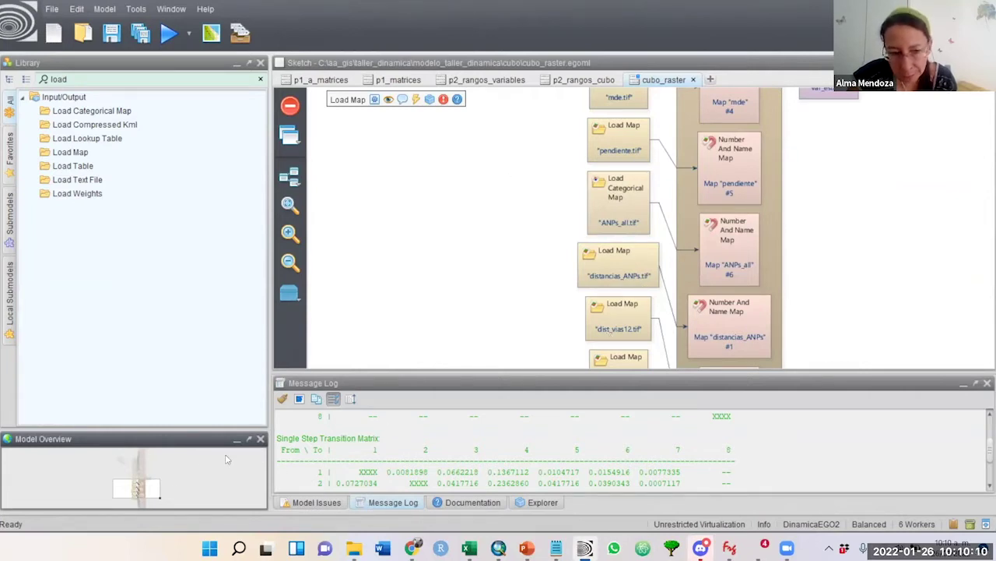
- Inspect the distance inputs dist_rios.tif, dist_vias12.tif and distancias_ANPs.tif of the cubo_raster model
left_click(150, 495)
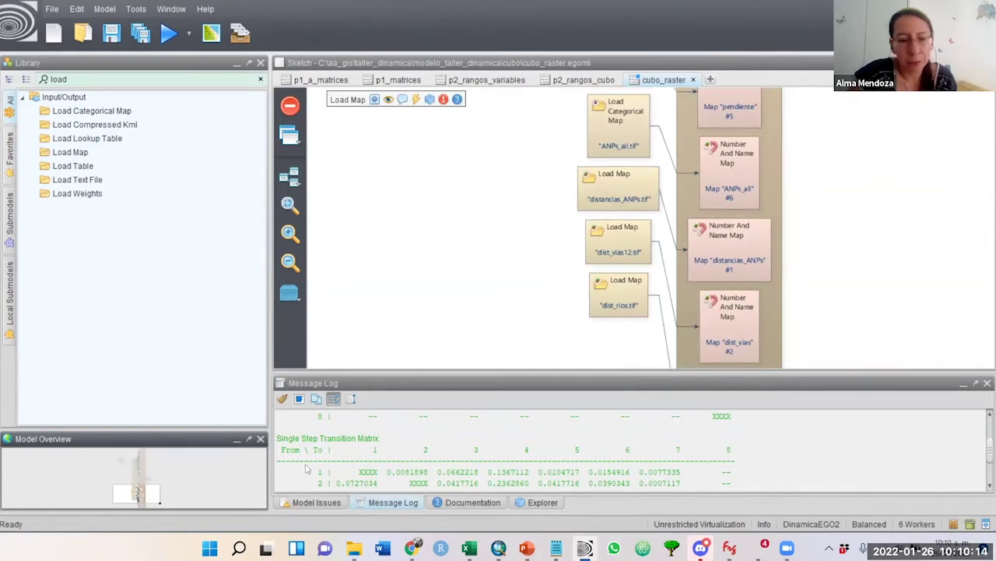
mouse_move(152, 496)
left_mouse_down()
mouse_move(148, 487)
mouse_move(149, 498)
left_mouse_up()
left_click(671, 267)
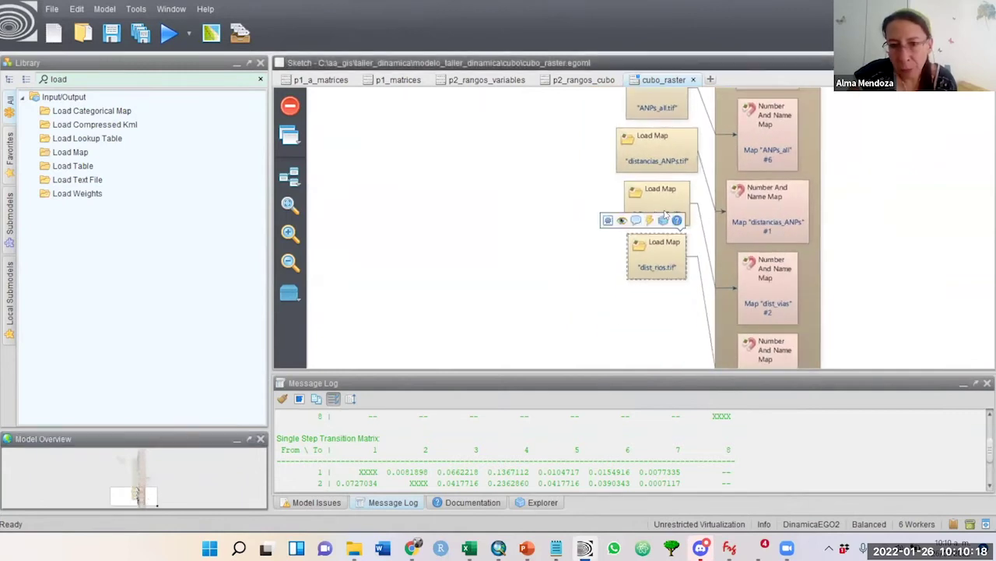
left_click(665, 210)
left_click(668, 156)
left_click(139, 491)
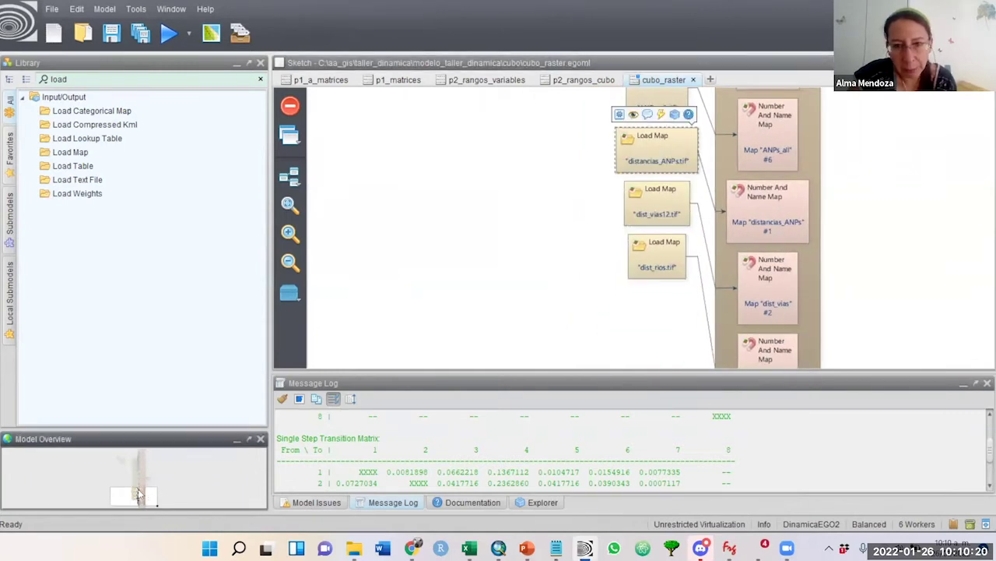
- Review the file settings of the existing Load Categorical Map functor for IM_90.tif and leave them as they are
left_click_drag(139, 490, 146, 460)
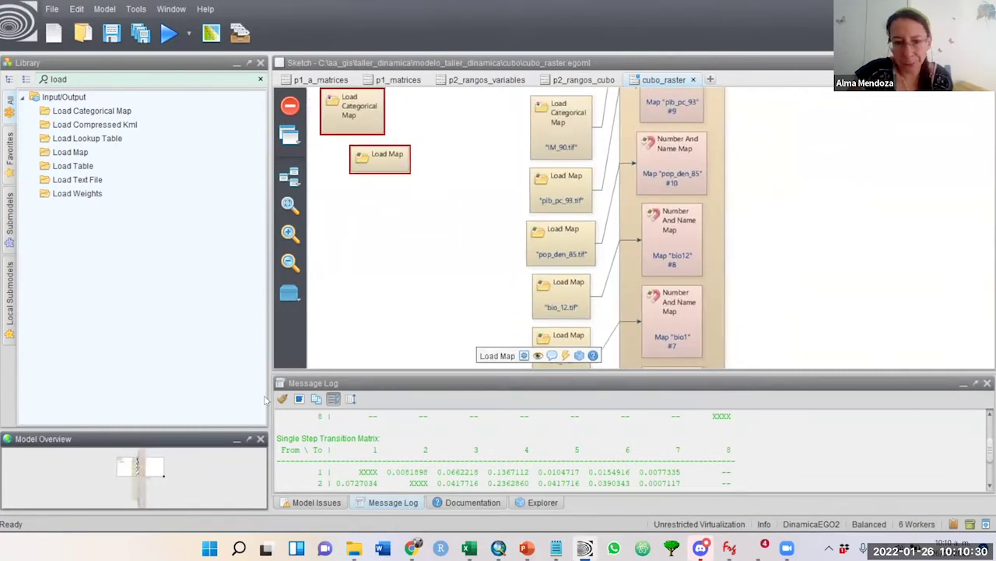
left_click_drag(150, 477, 127, 467)
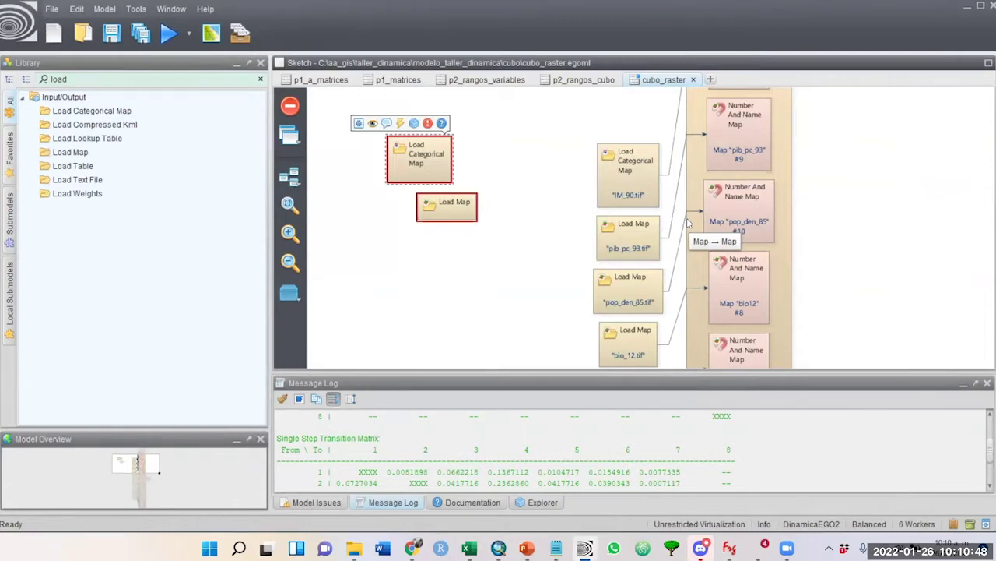
mouse_move(619, 172)
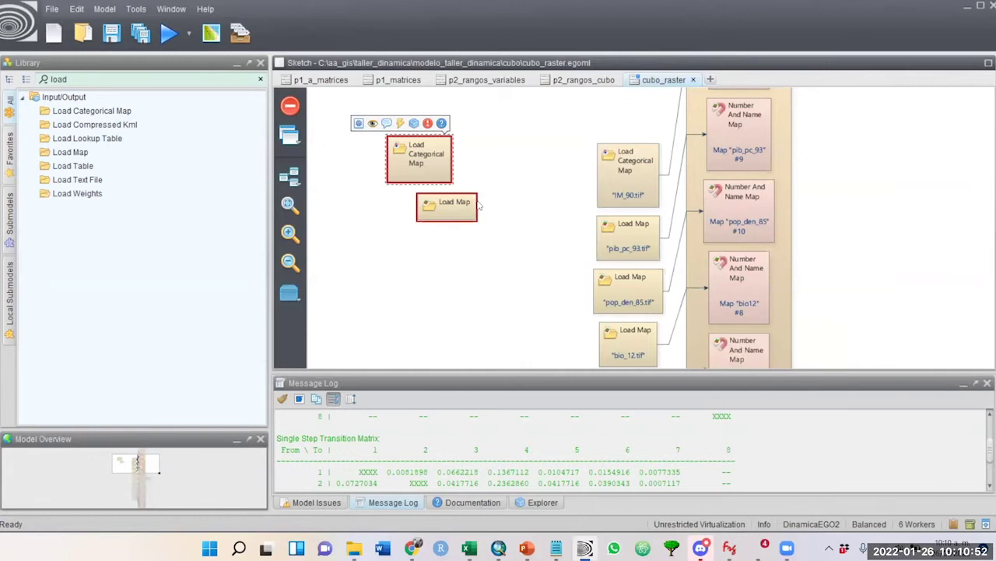
mouse_move(428, 170)
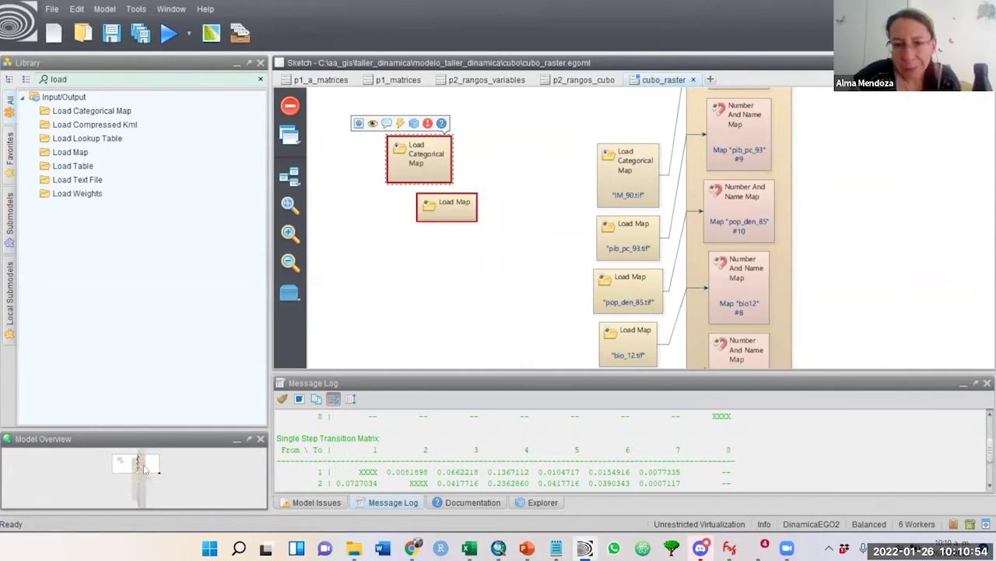
mouse_move(144, 470)
left_mouse_down()
mouse_move(143, 489)
mouse_move(143, 464)
left_mouse_up()
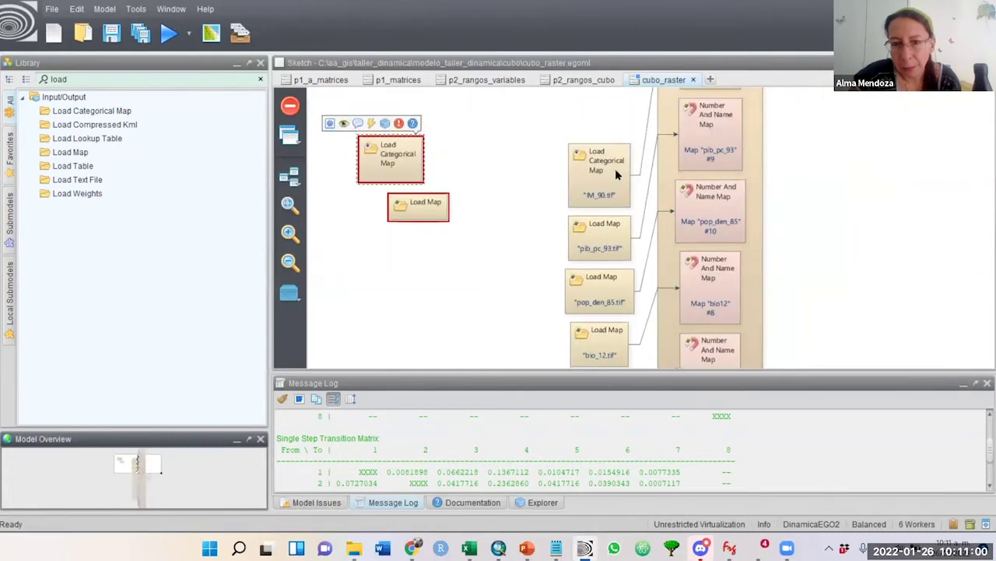
double_click(615, 169)
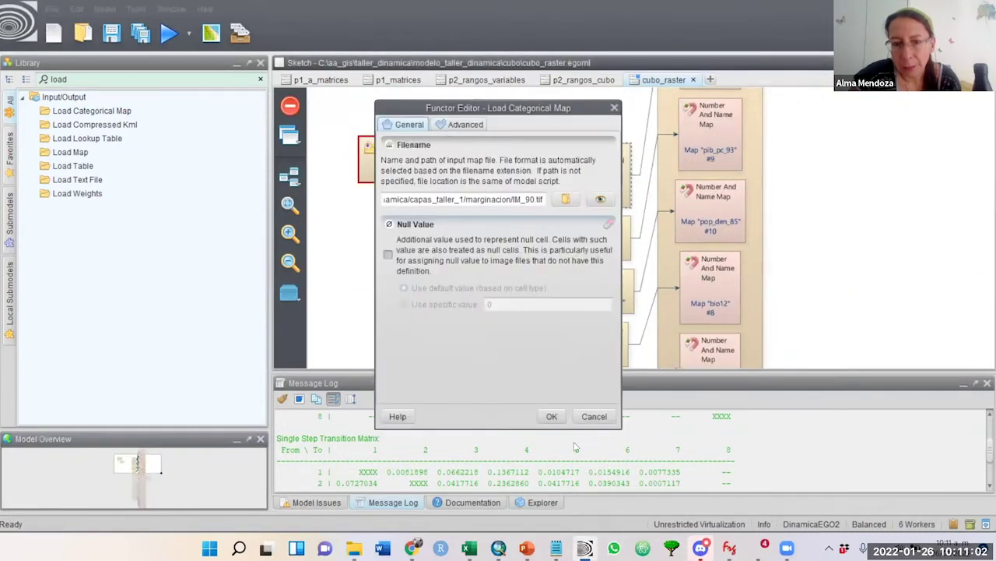
left_click(589, 414)
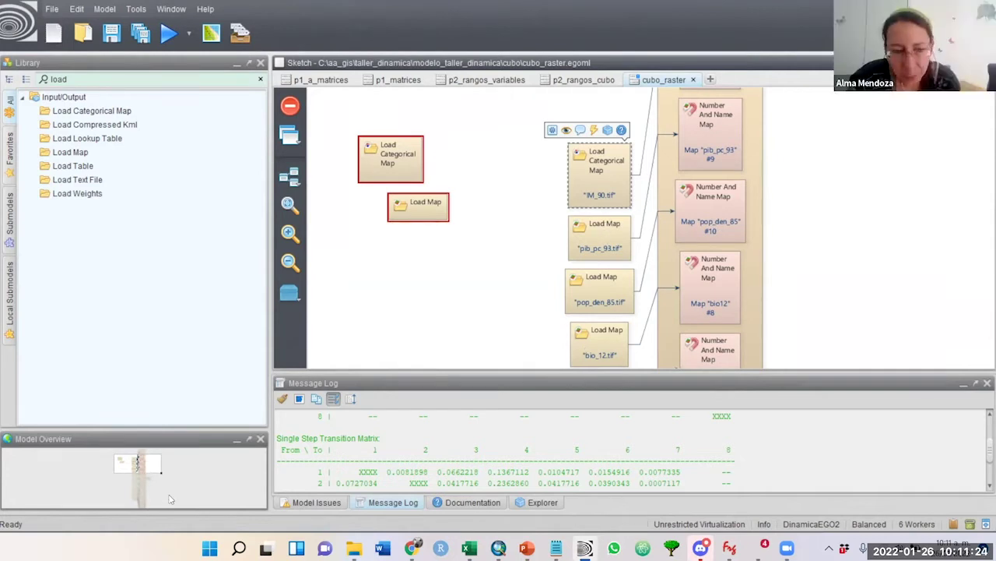
- Look over the cubo_raster inputs again from IM_90.tif down to dist_rios.tif and return to the two new load functors
left_click(151, 467)
left_click(151, 467)
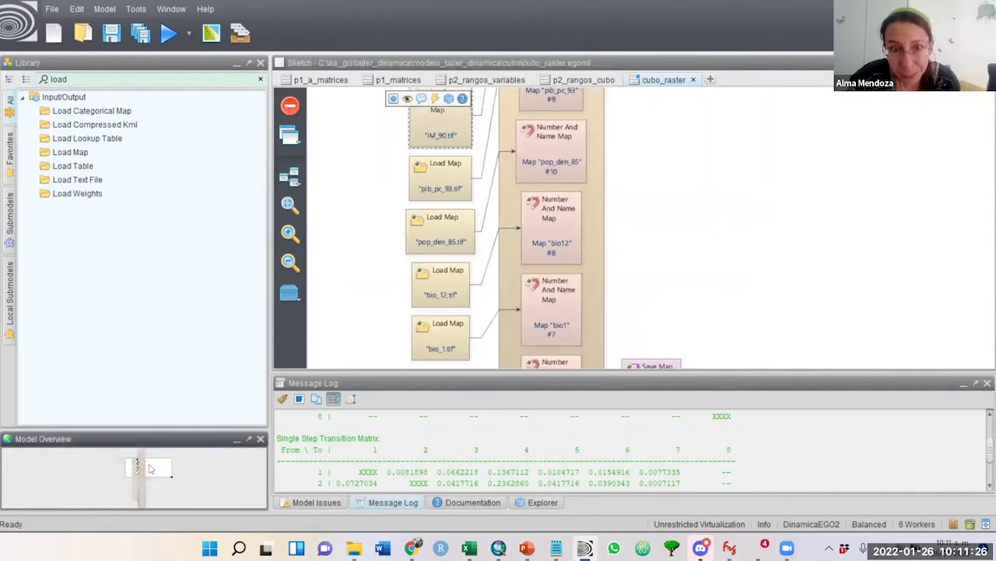
left_click_drag(148, 469, 140, 464)
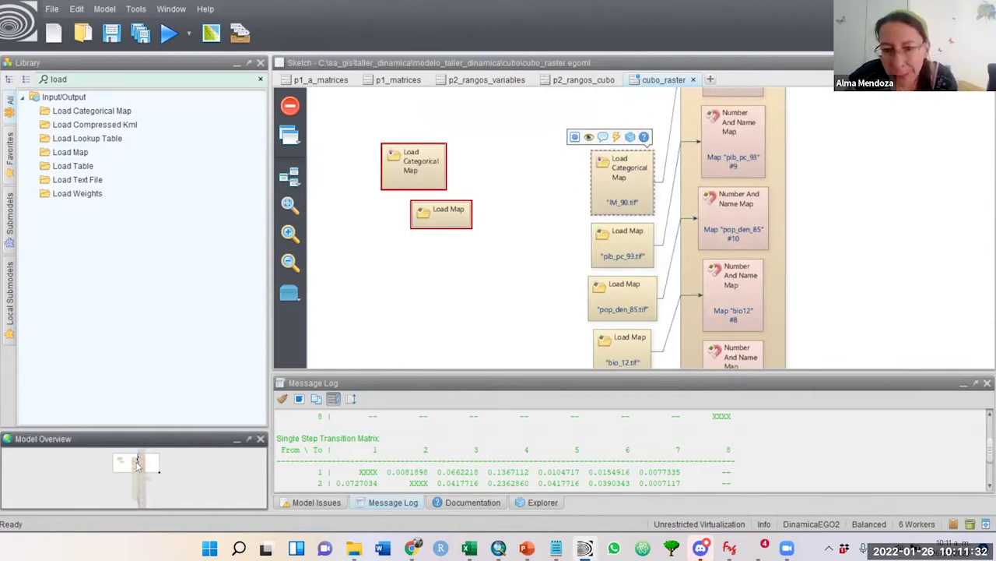
left_click_drag(137, 463, 135, 497)
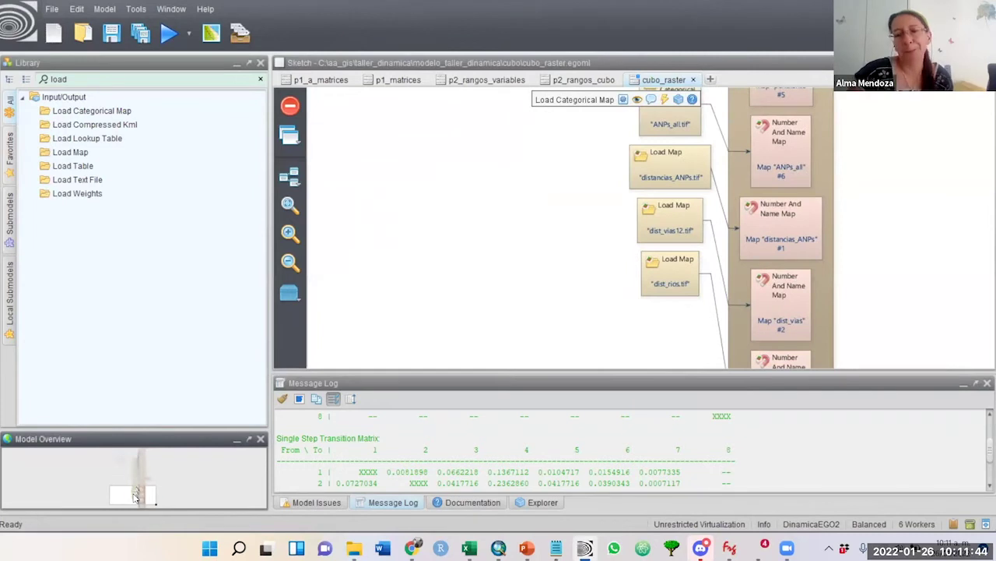
left_click_drag(134, 496, 139, 463)
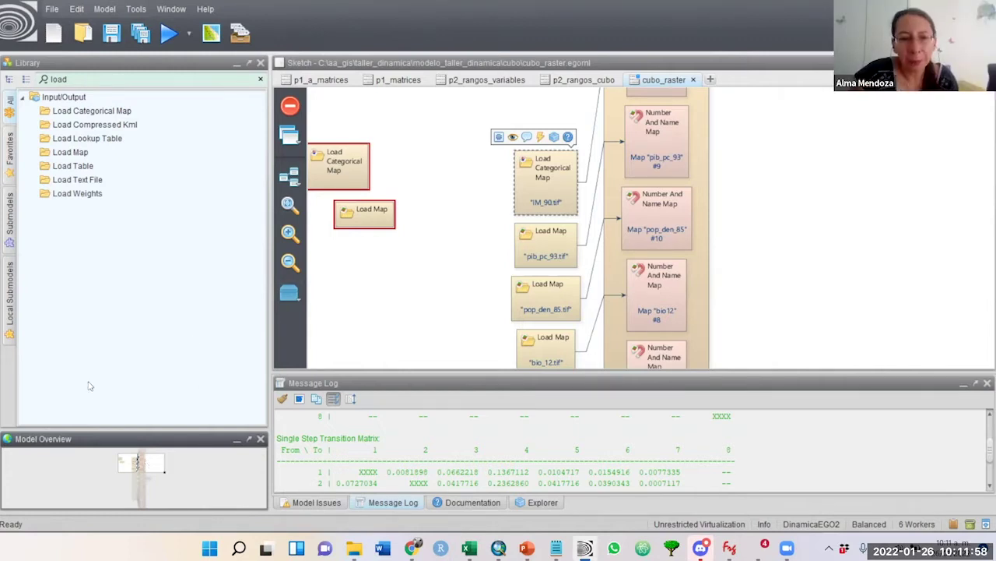
- Move the new Load Categorical Map functor beside the existing inputs and set its file to ANPs_all.tif from the ANPs folder
left_click_drag(349, 167, 455, 156)
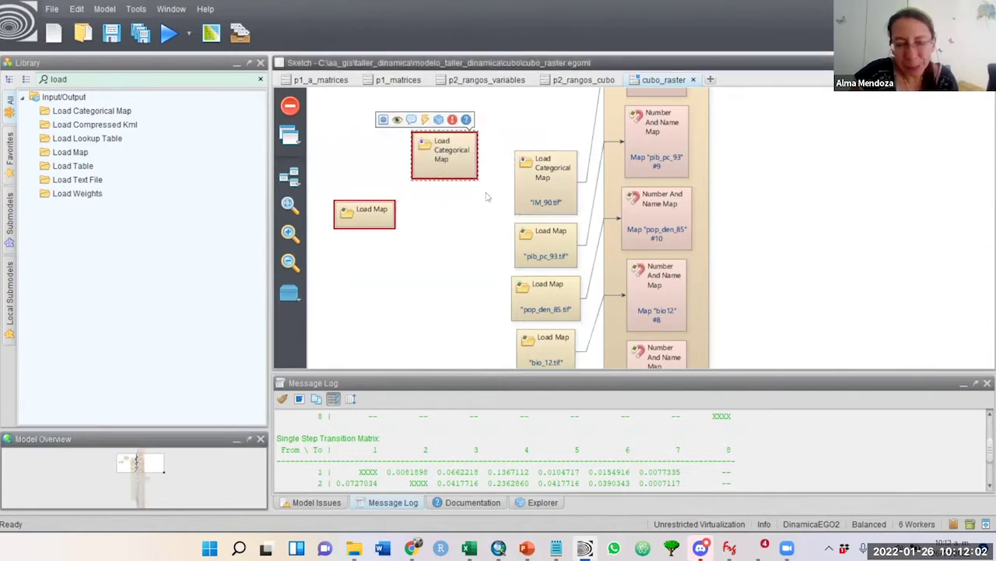
double_click(442, 151)
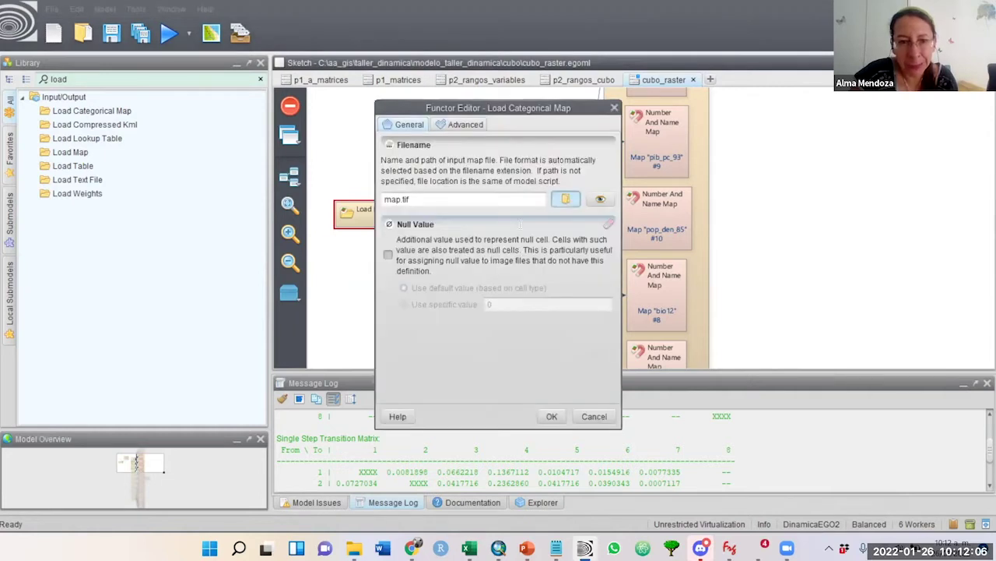
left_click(566, 198)
left_click(599, 164)
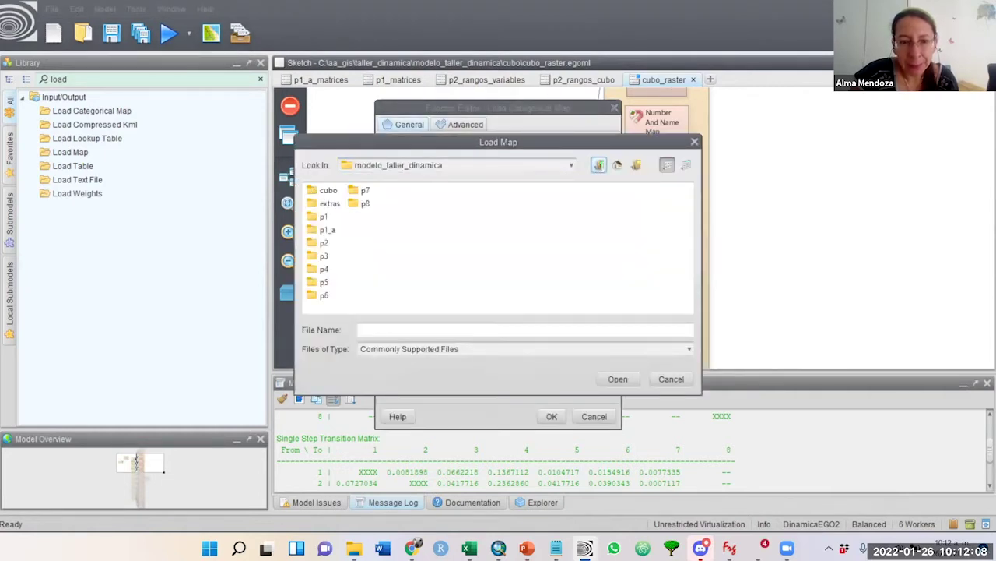
left_click(599, 164)
double_click(347, 203)
left_click_drag(439, 144, 692, 192)
double_click(581, 237)
left_click(602, 238)
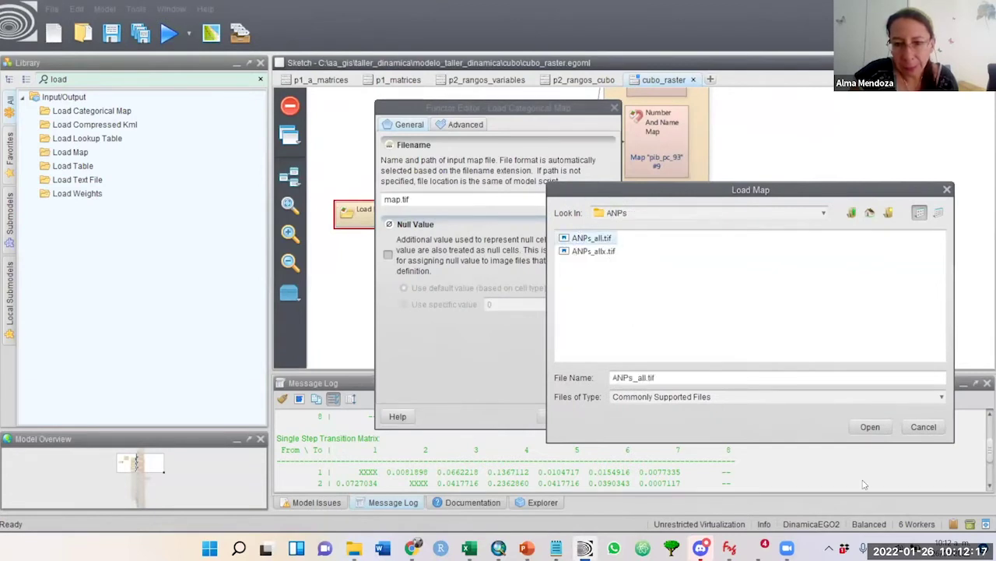
left_click(868, 426)
left_click(549, 414)
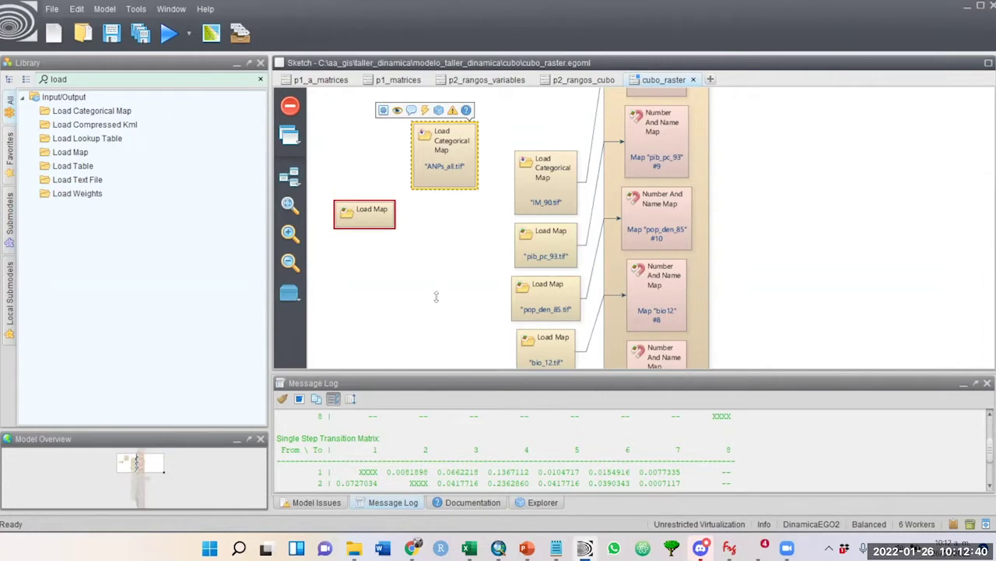
- Review the file settings of the pib_pc_93.tif load functor and browse the economicas folder without choosing a file
left_click(383, 208)
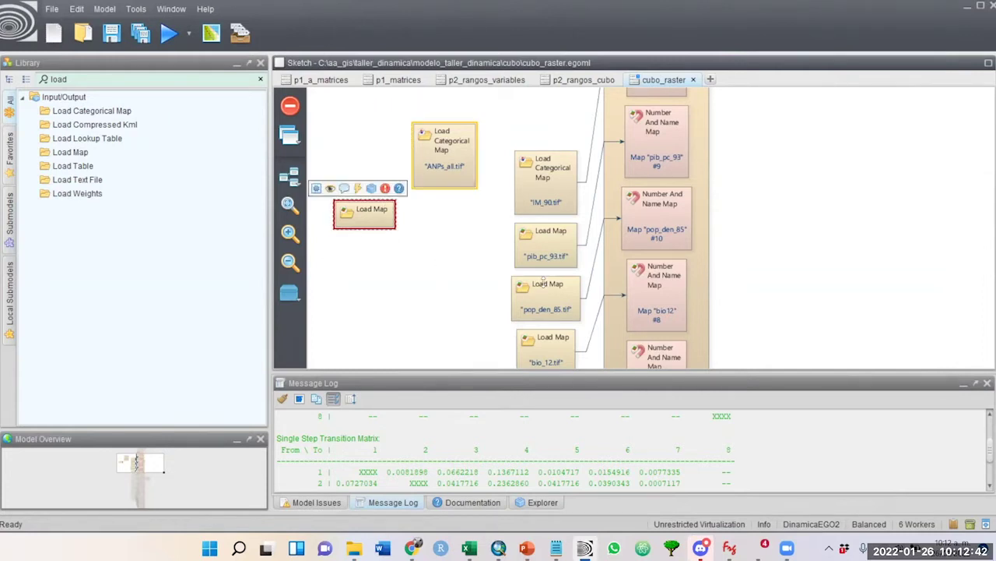
mouse_move(544, 280)
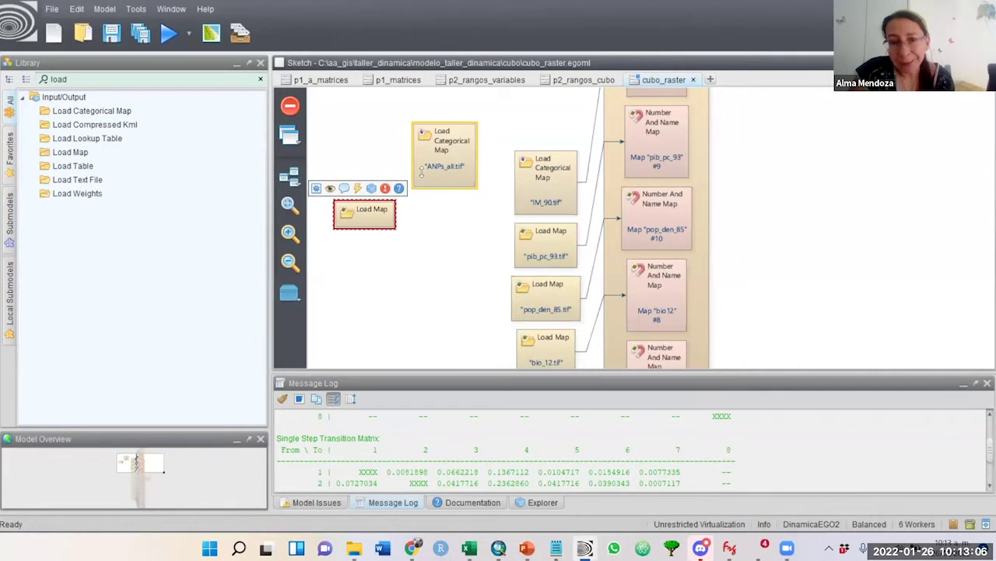
mouse_move(538, 204)
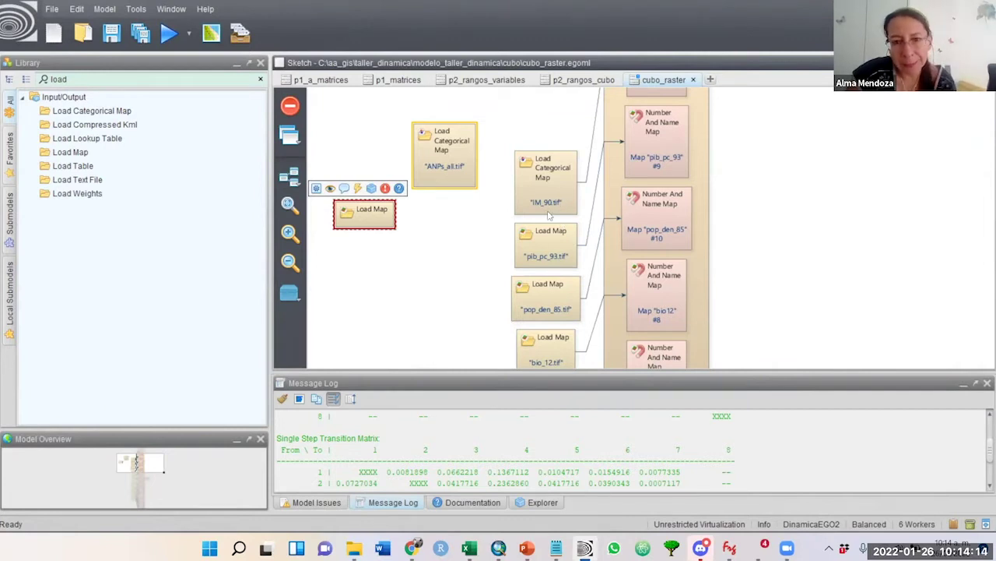
mouse_move(533, 197)
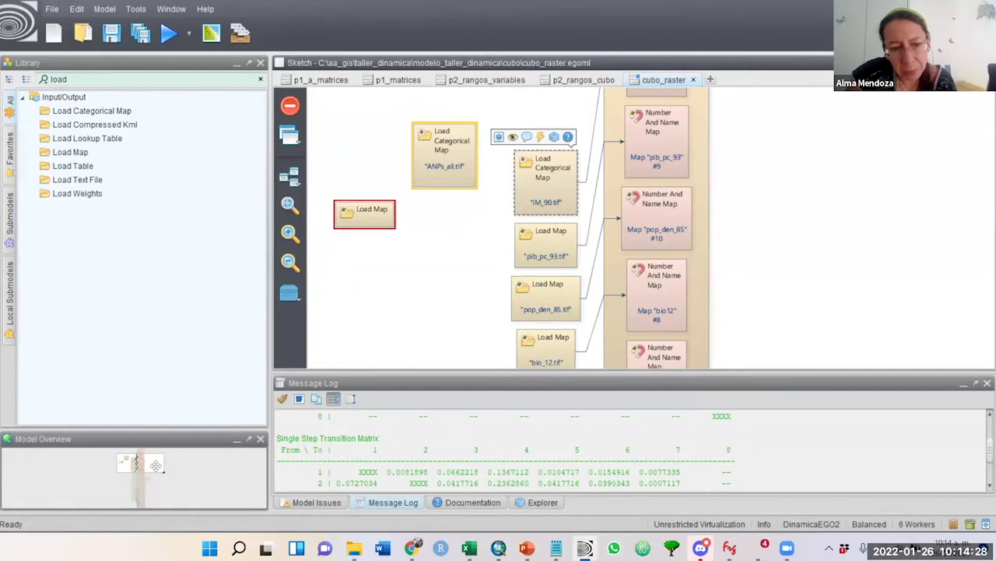
left_click(155, 465)
double_click(627, 228)
left_click(566, 199)
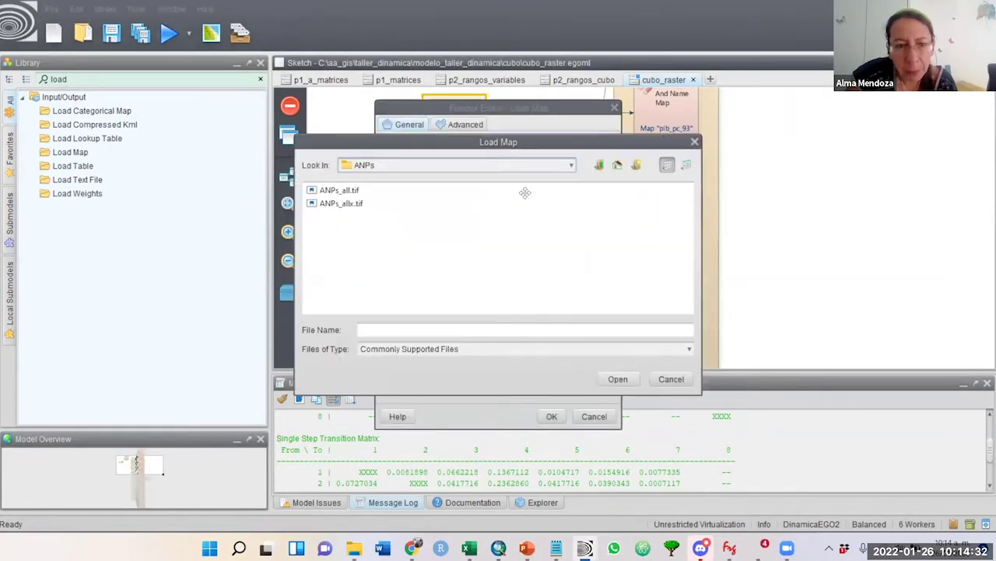
left_click(593, 162)
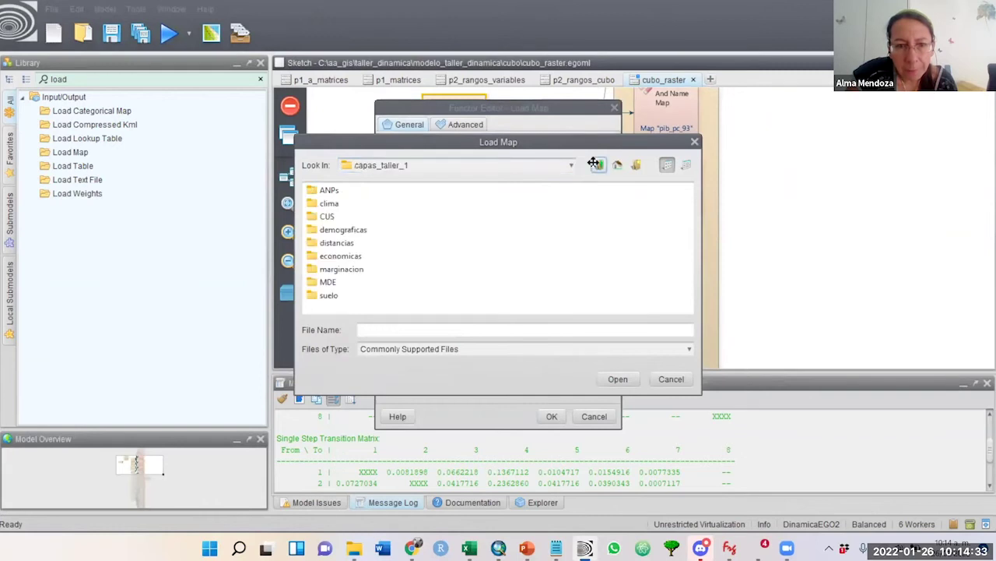
double_click(339, 257)
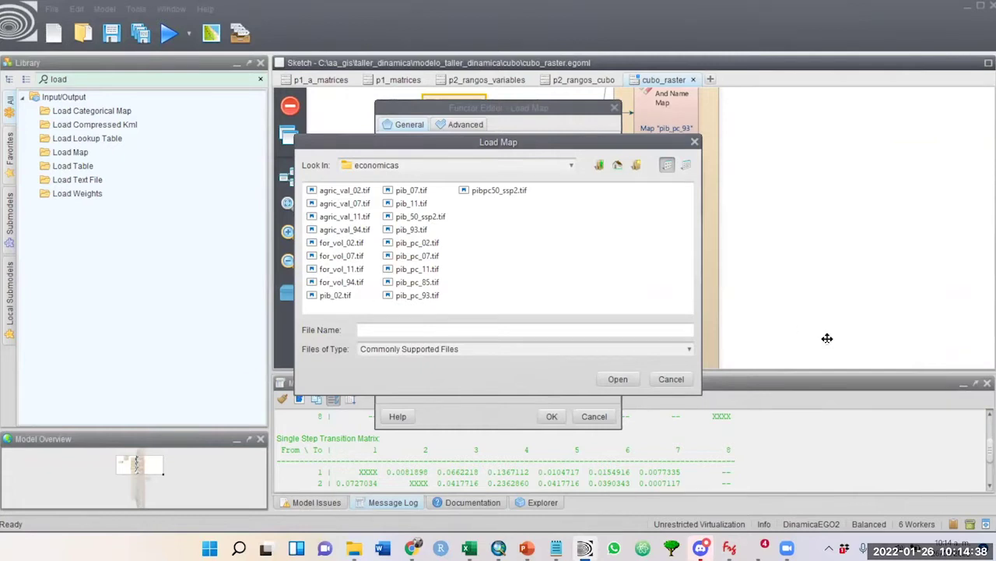
left_click(671, 378)
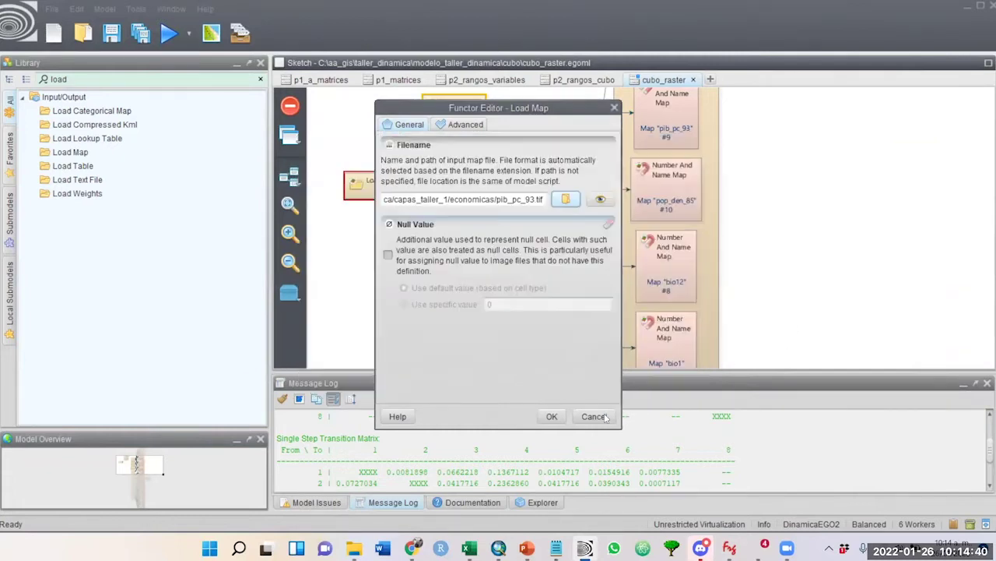
key("Escape")
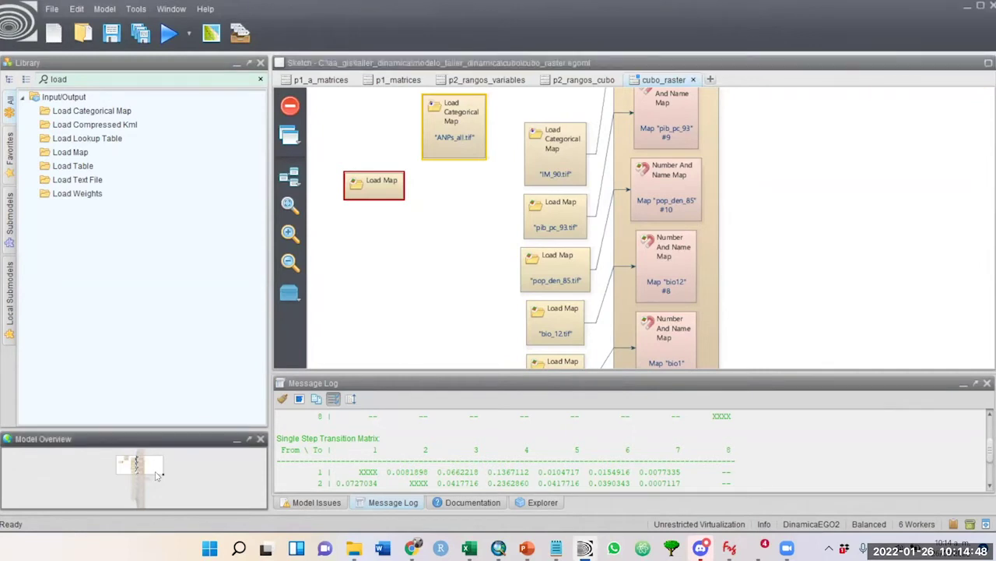
- Open the bio_12.tif load functor's file settings and browse the climate maps in the clima folder without choosing one
left_click_drag(162, 471, 156, 477)
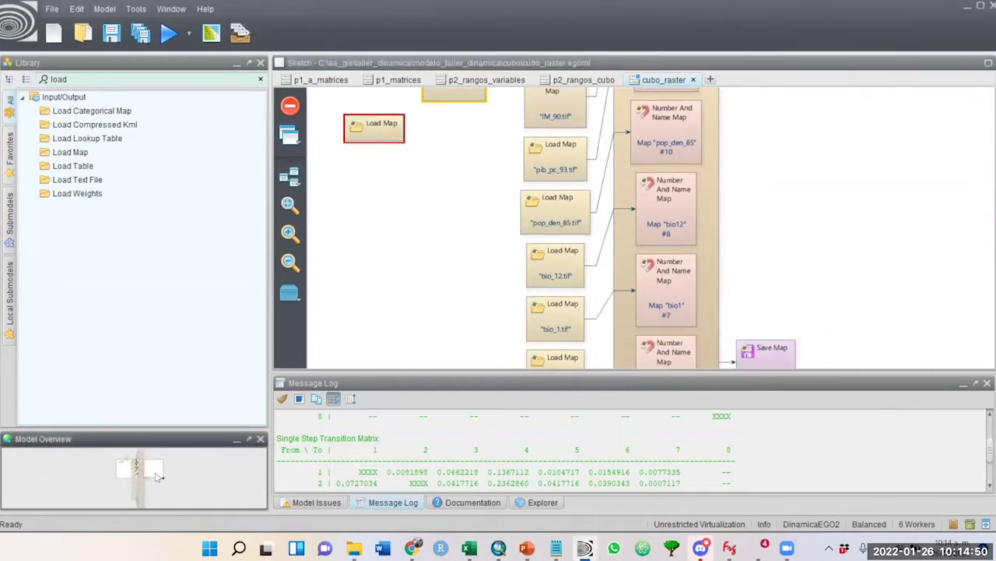
left_click_drag(156, 477, 160, 476)
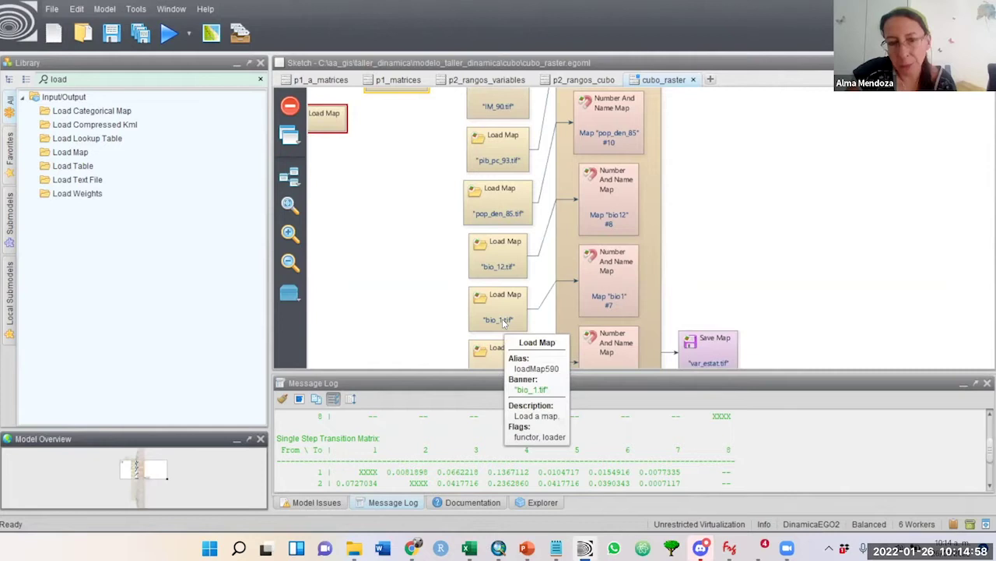
double_click(502, 263)
left_click(566, 199)
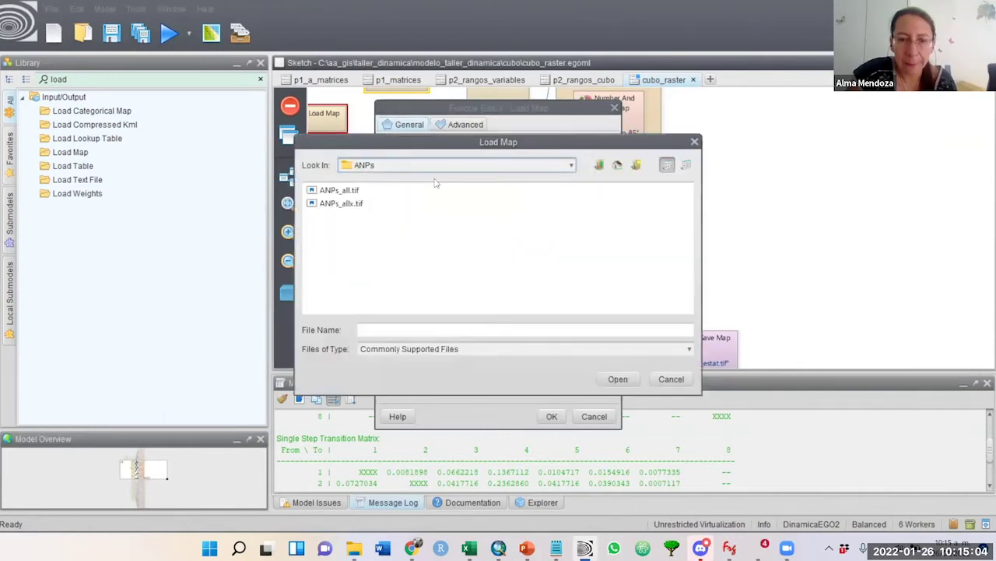
left_click(598, 165)
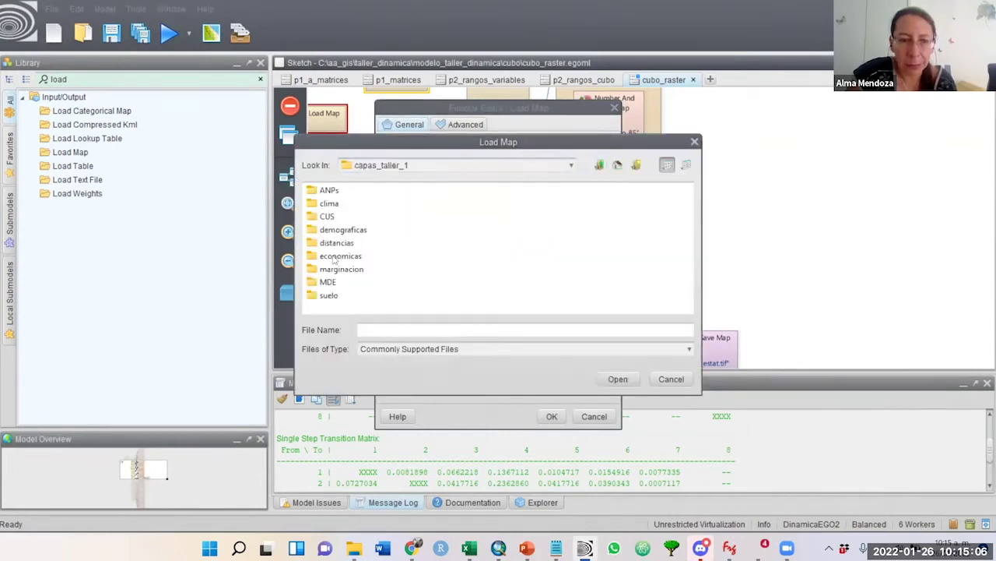
double_click(327, 204)
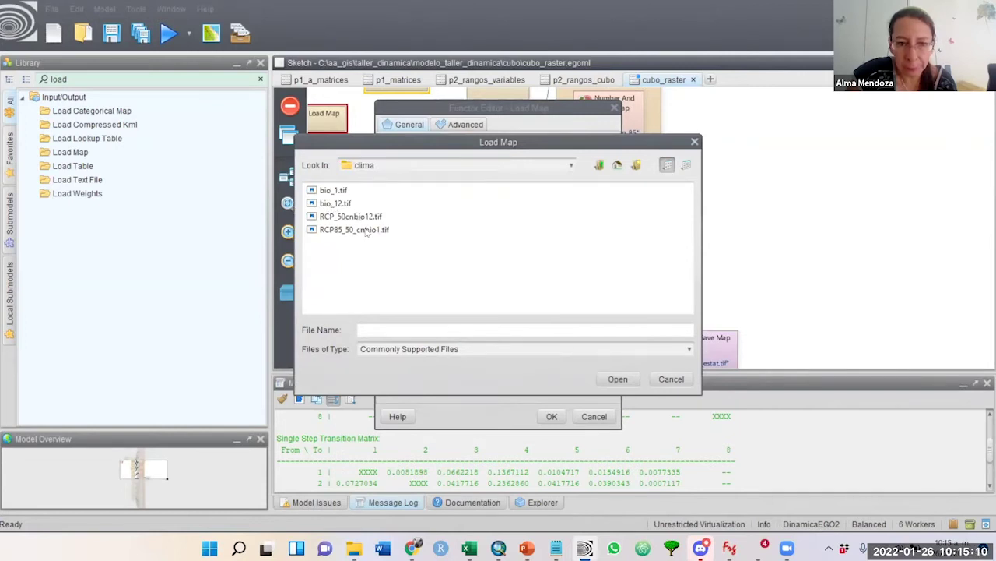
left_click(671, 378)
- Browse the demograficas, distancias and economicas folders from the bio_12.tif functor's file selection, then cancel without choosing a map
left_click(576, 202)
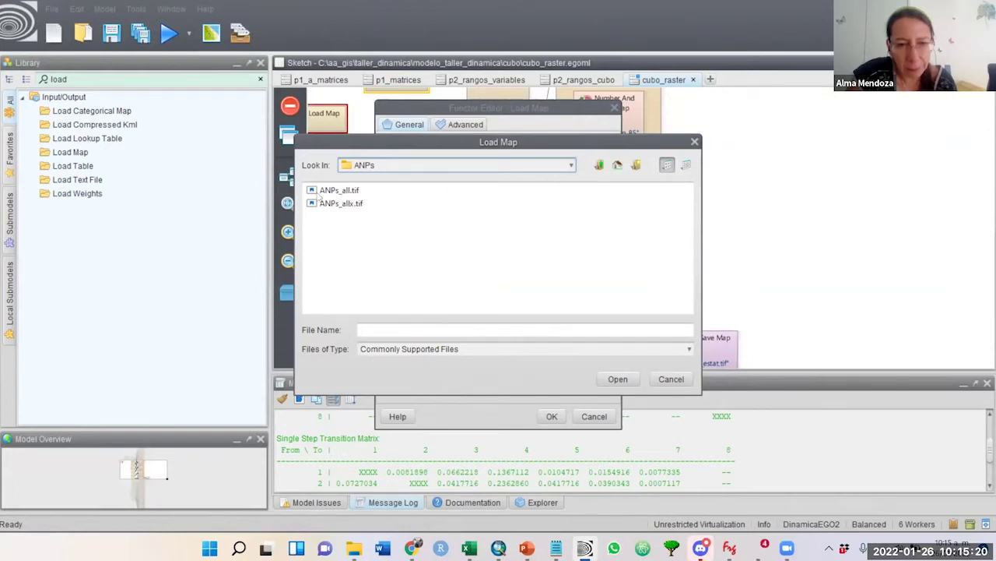
left_click(599, 164)
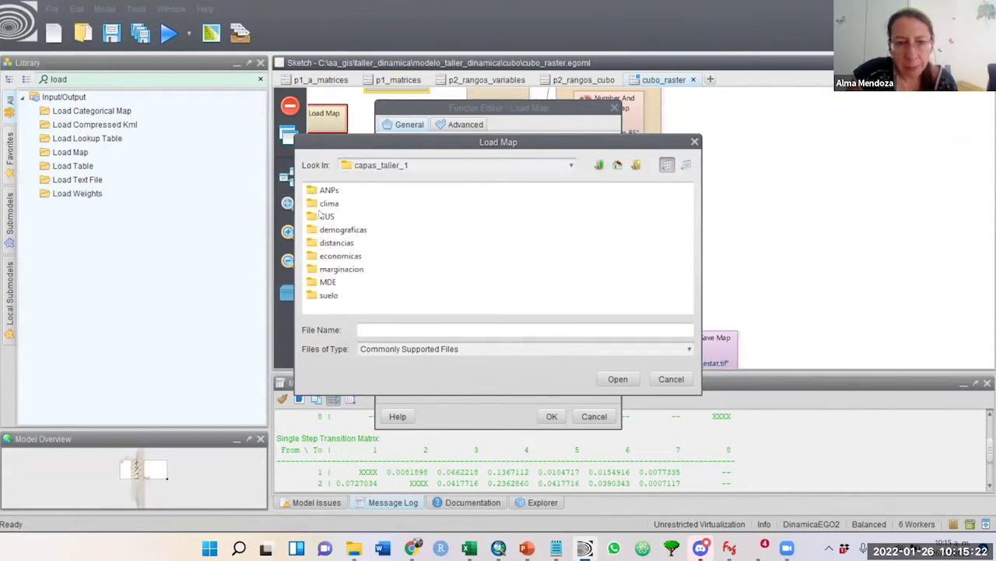
double_click(331, 230)
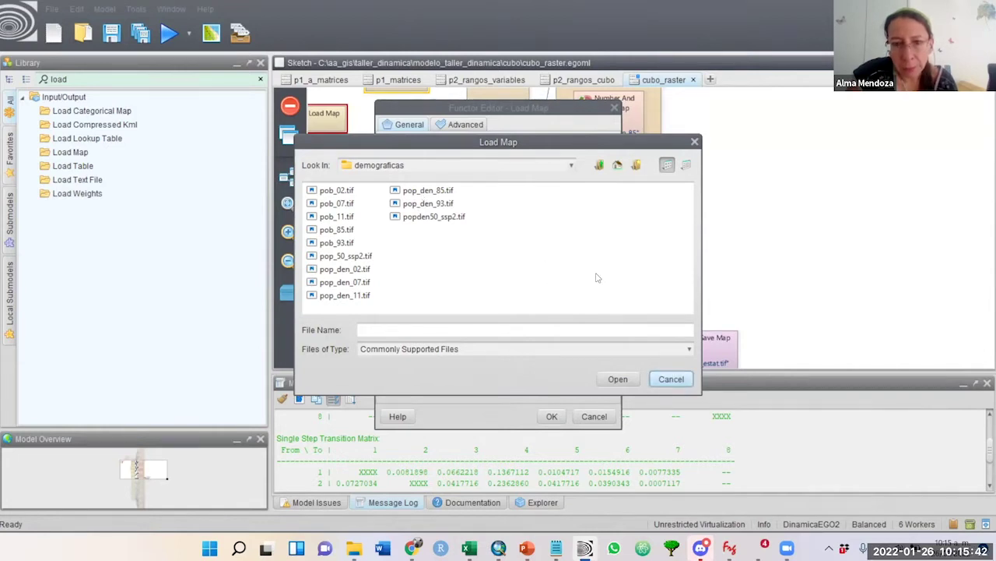
left_click(597, 166)
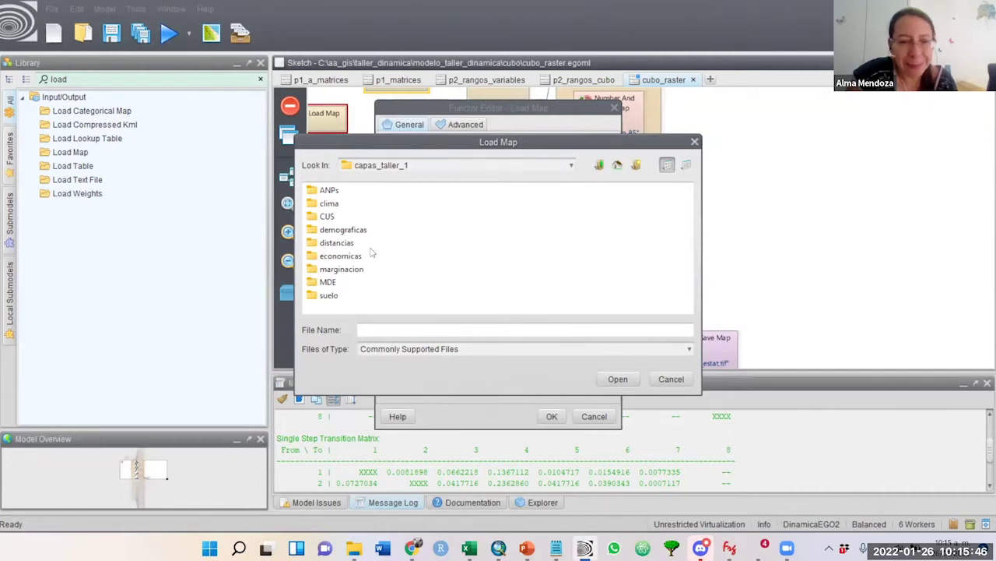
left_click(343, 245)
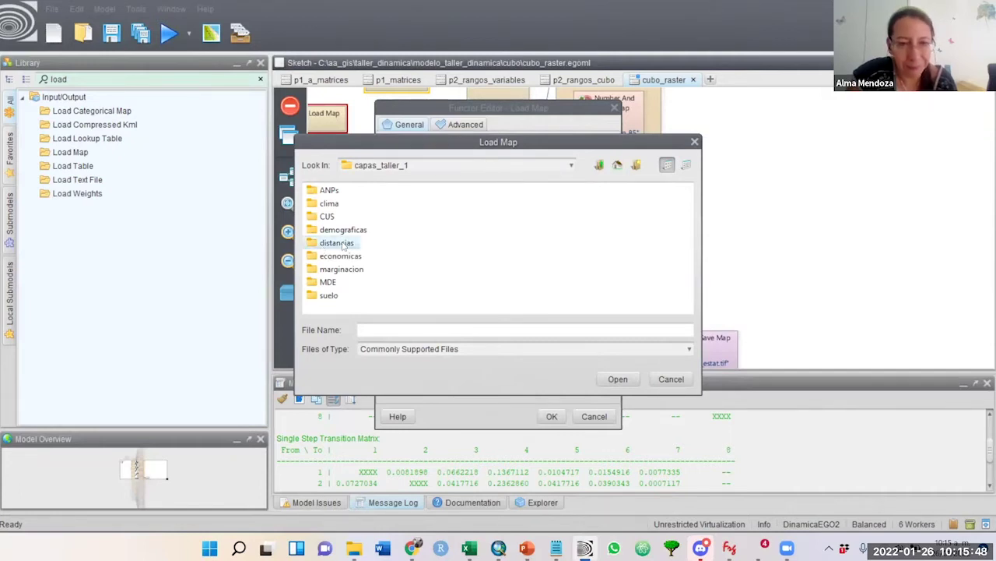
double_click(335, 244)
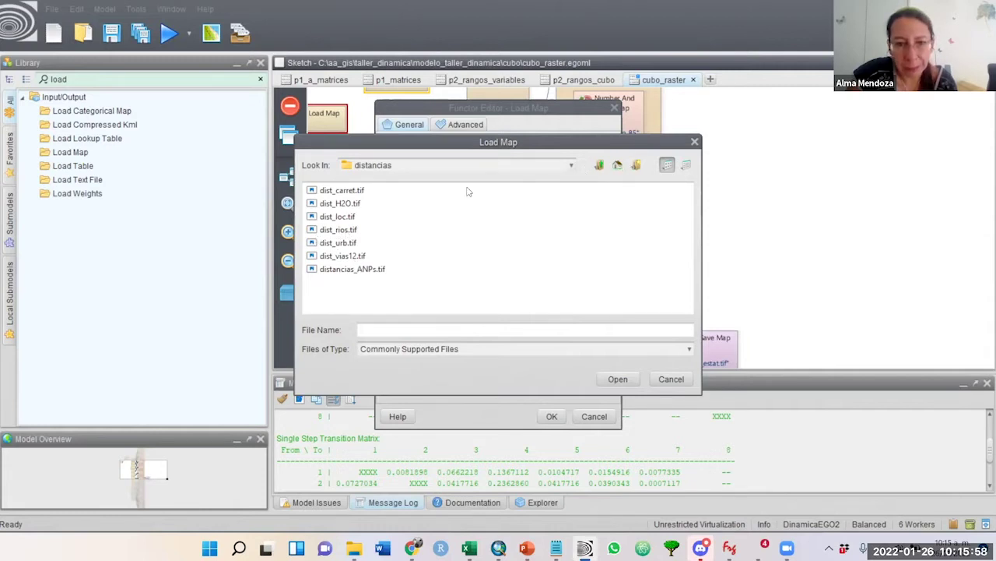
left_click(599, 165)
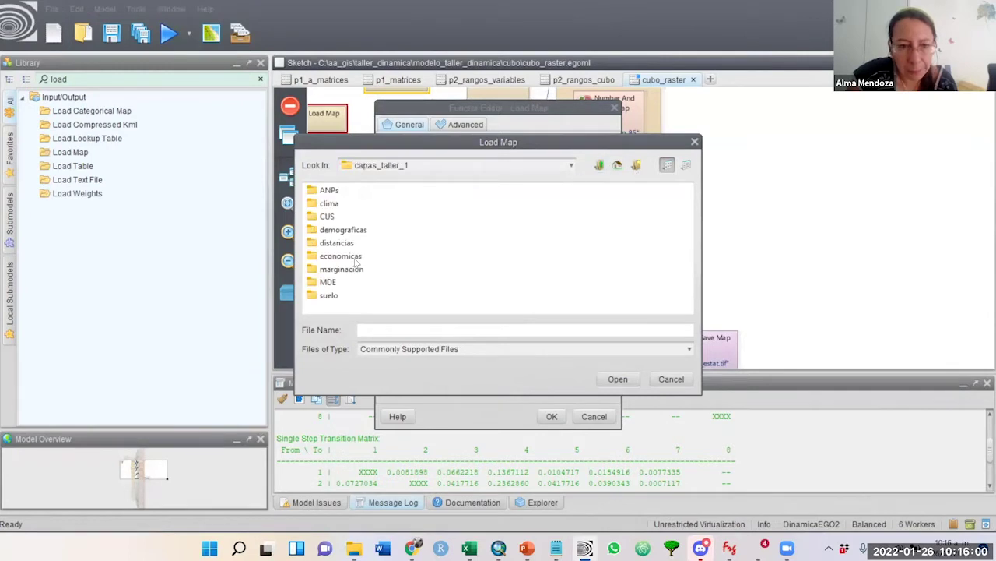
double_click(348, 257)
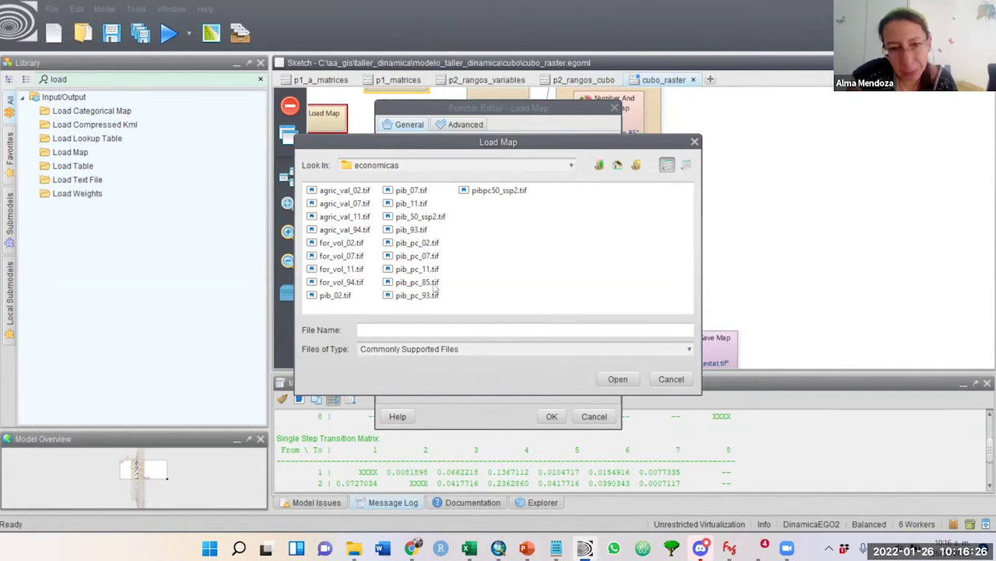
left_click(667, 381)
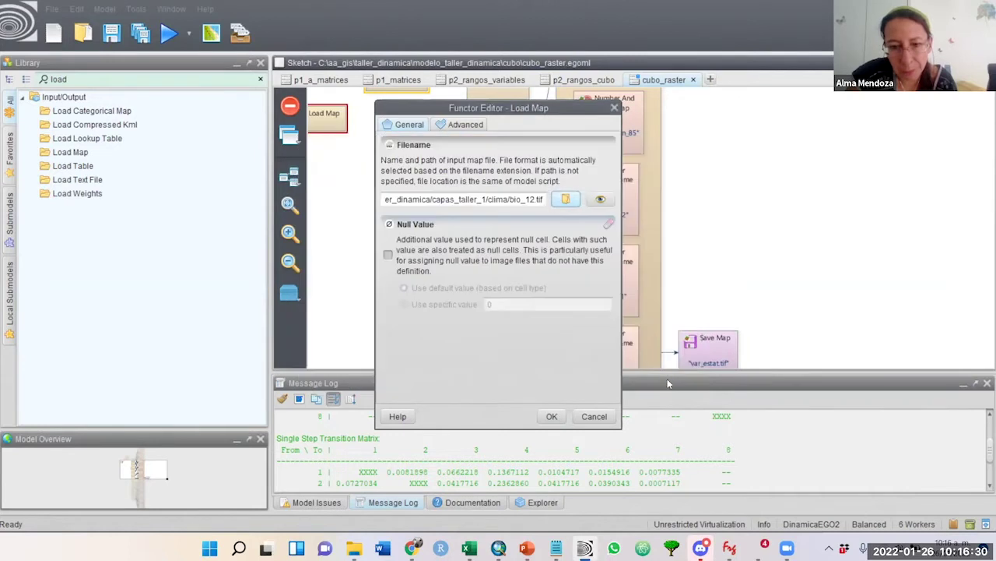
left_click(594, 416)
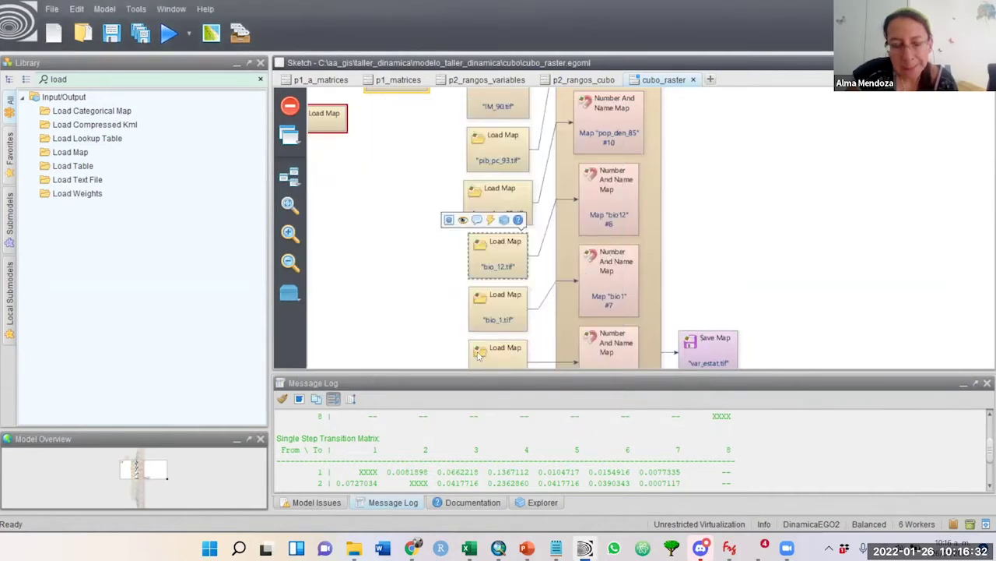
- Look over the cubo_raster inputs from IM_90.tif through bio_1.tif, mde.tif and pendiente.tif to ANPs_all.tif
left_click_drag(161, 472, 161, 480)
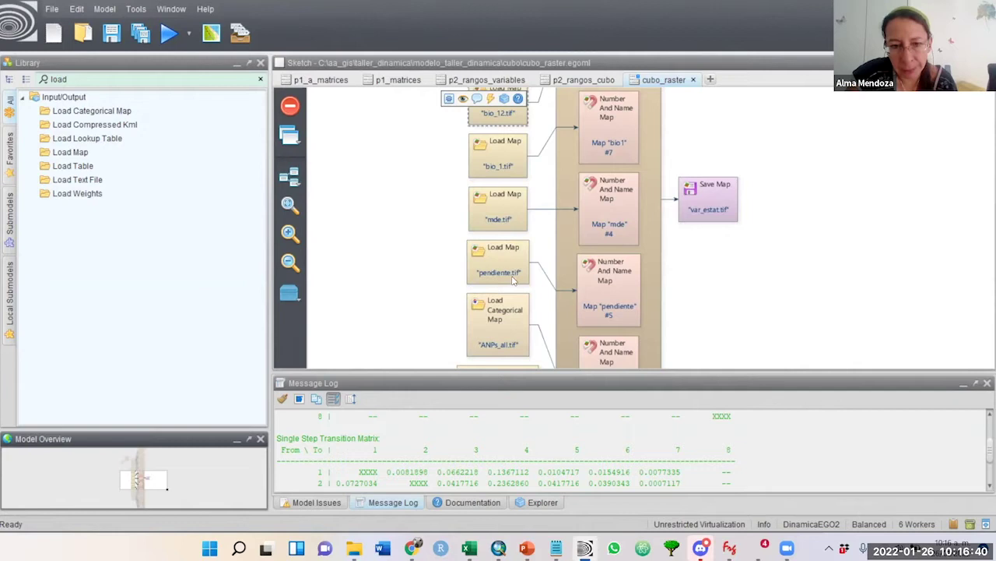
left_click_drag(137, 477, 139, 454)
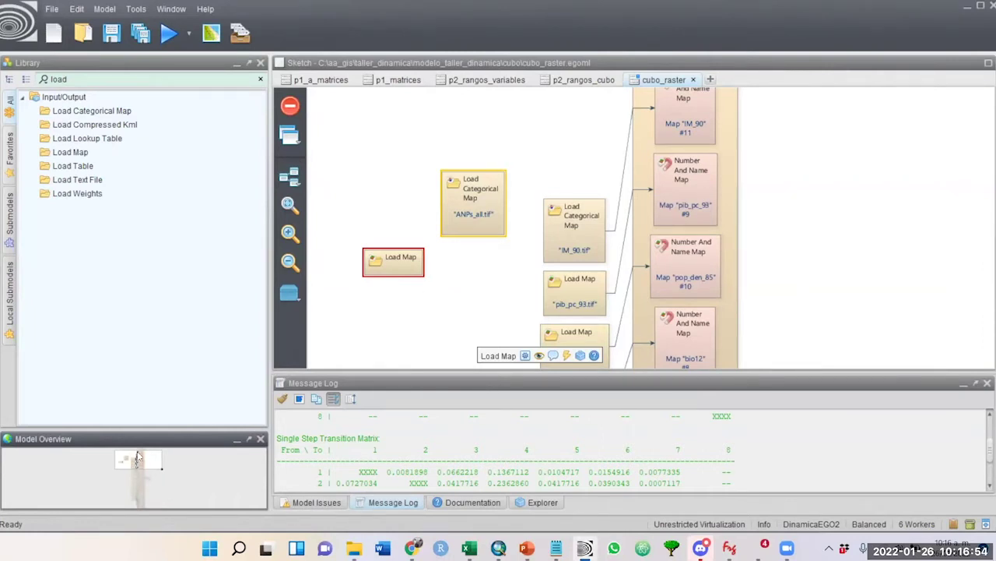
left_click_drag(130, 463, 155, 481)
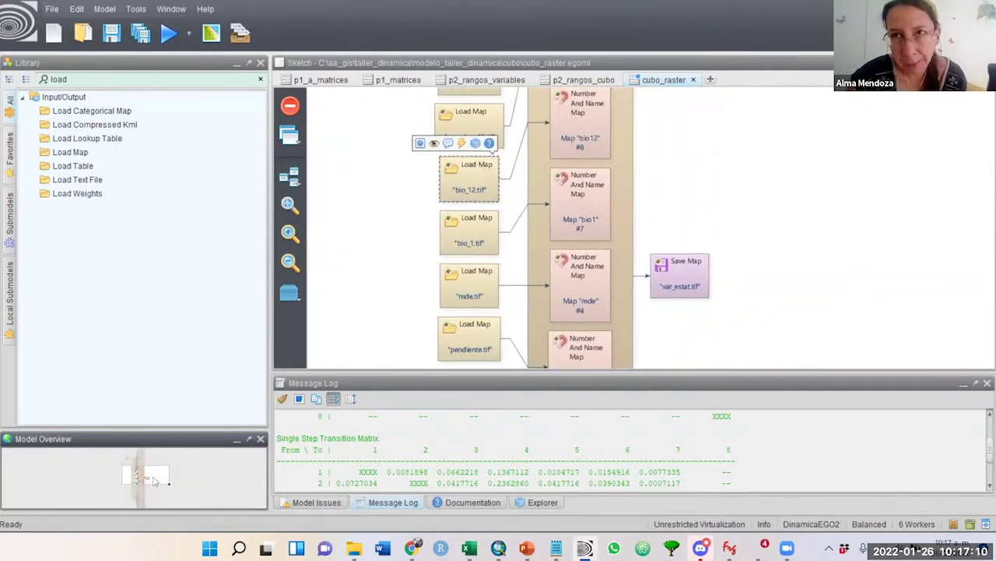
mouse_move(160, 477)
left_mouse_down()
mouse_move(158, 455)
mouse_move(158, 472)
left_mouse_up()
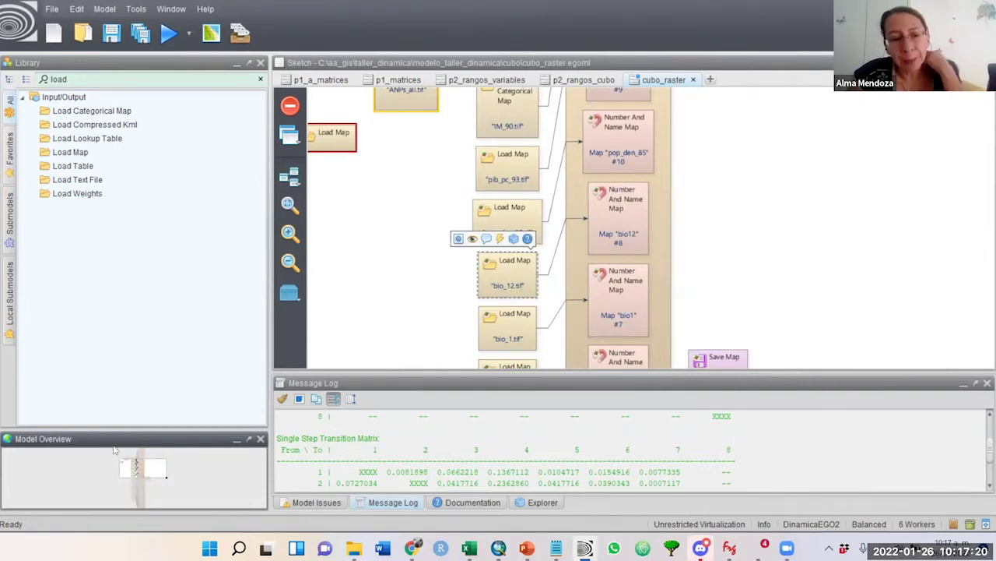
- Delete the unconnected ANPs_all.tif Load Categorical Map functor and the empty Load Map functor from the sketch
left_click_drag(161, 476, 142, 470)
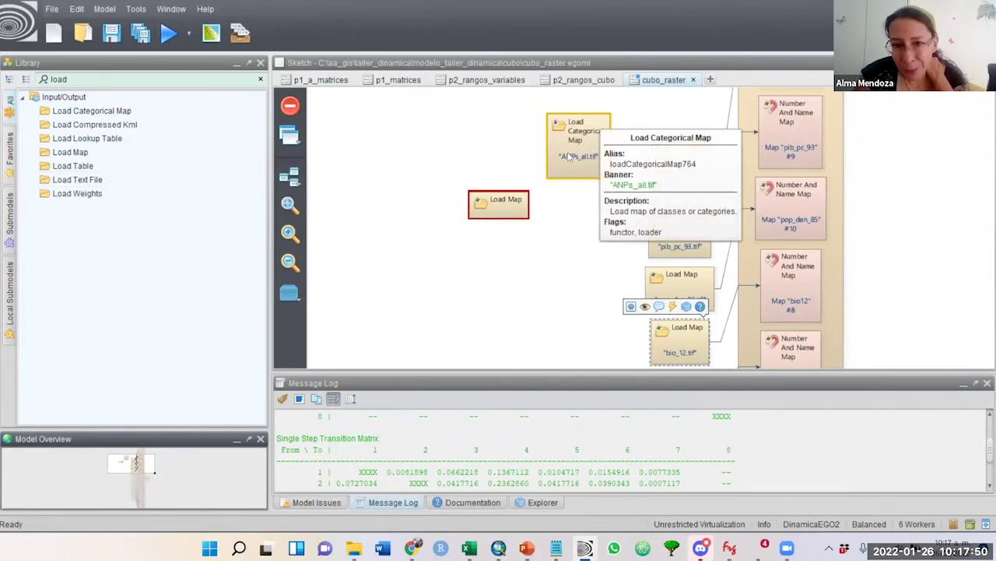
left_click(592, 148)
key("Delete")
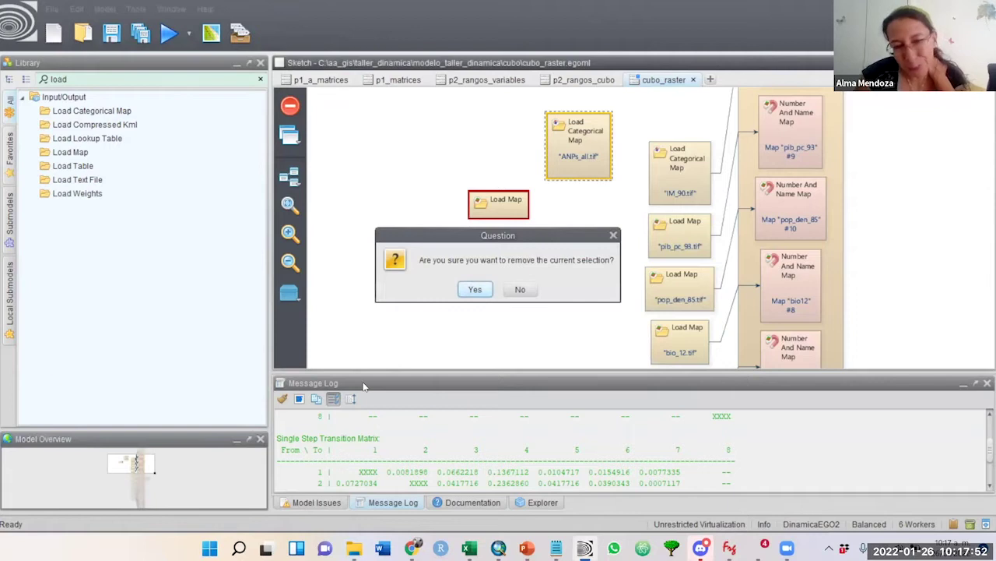
left_click(473, 290)
left_click(506, 212)
key("Delete")
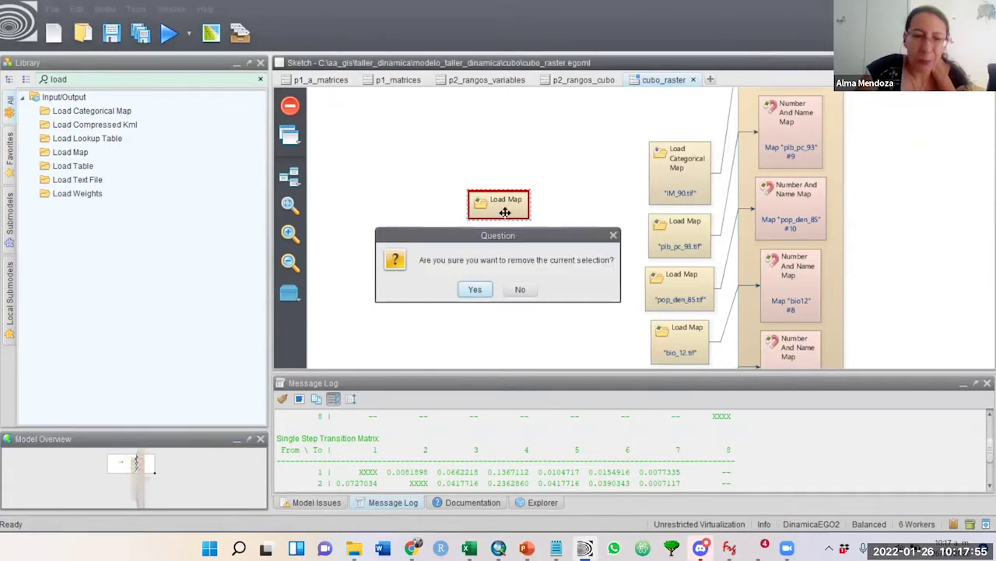
left_click(474, 289)
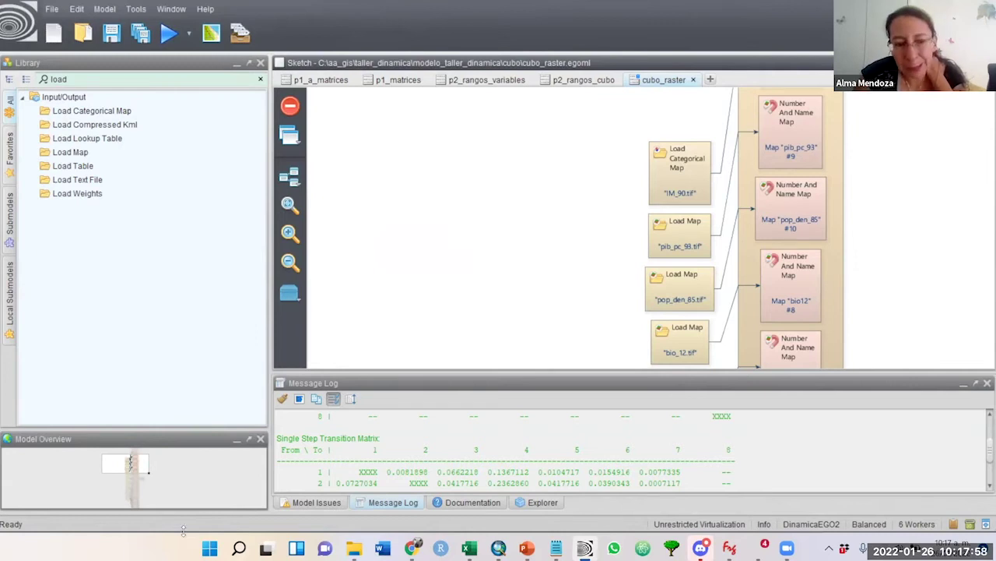
- Find the Create Cube Map functor by searching for create, place one beside the existing cube, and move the IM_90.tif loader between them
mouse_move(136, 478)
left_mouse_down()
mouse_move(145, 502)
mouse_move(152, 484)
mouse_move(137, 482)
left_mouse_up()
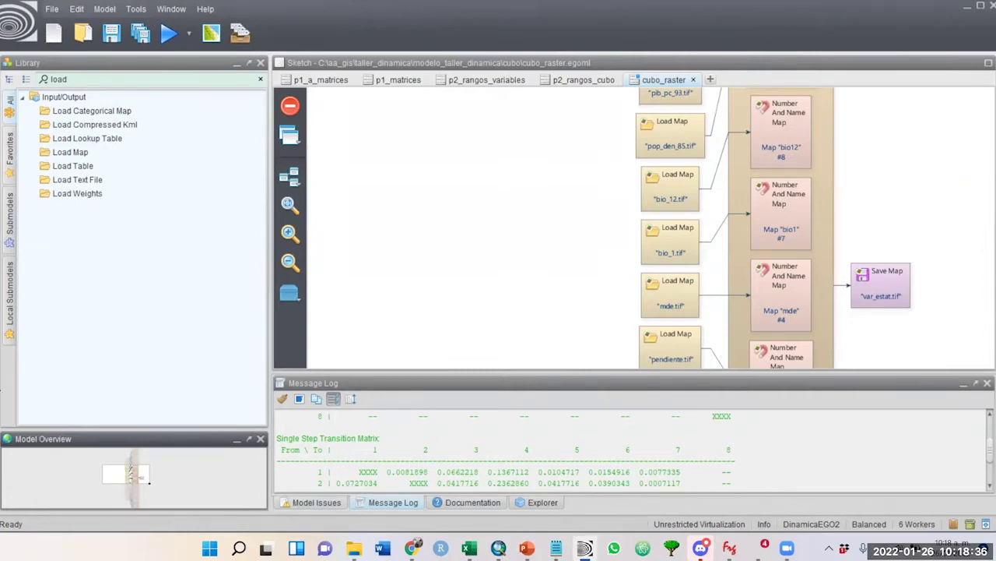
left_click_drag(121, 473, 116, 465)
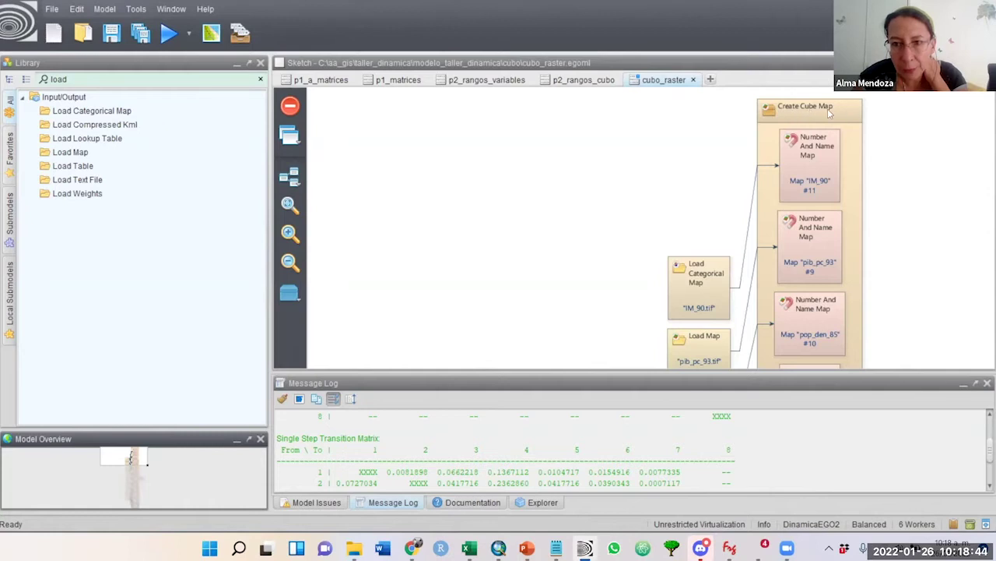
left_click(88, 77)
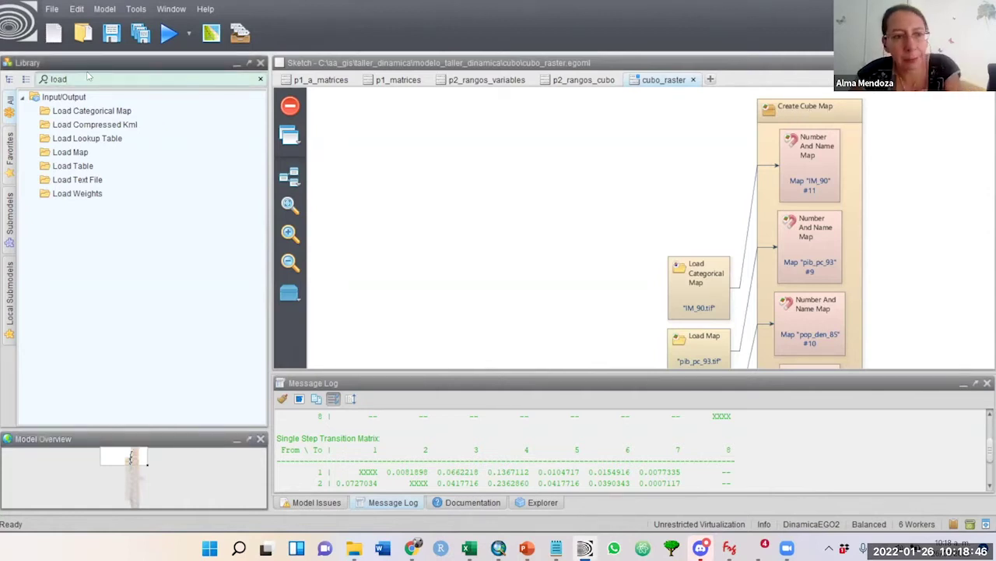
double_click(92, 78)
type("create")
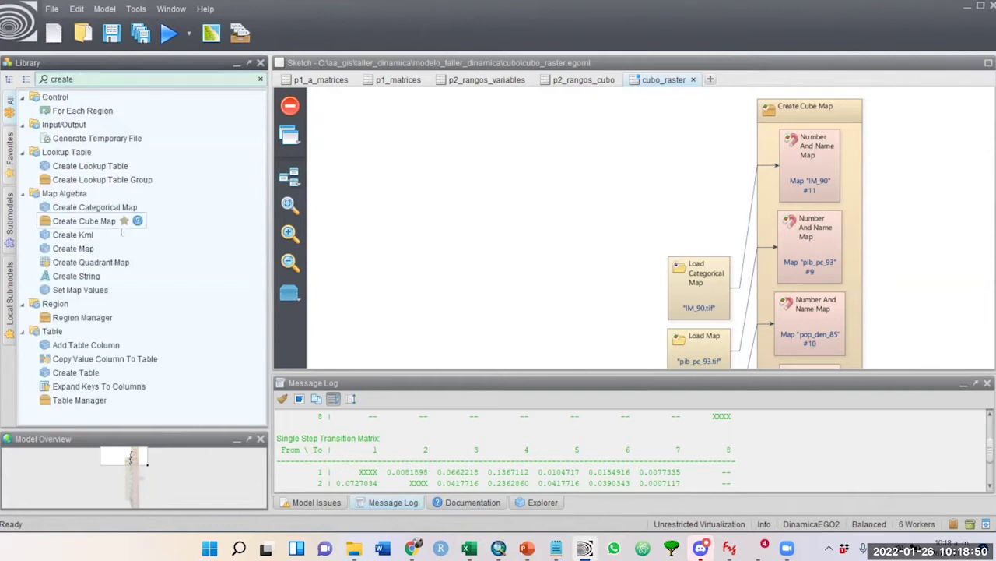
left_click_drag(104, 227, 461, 218)
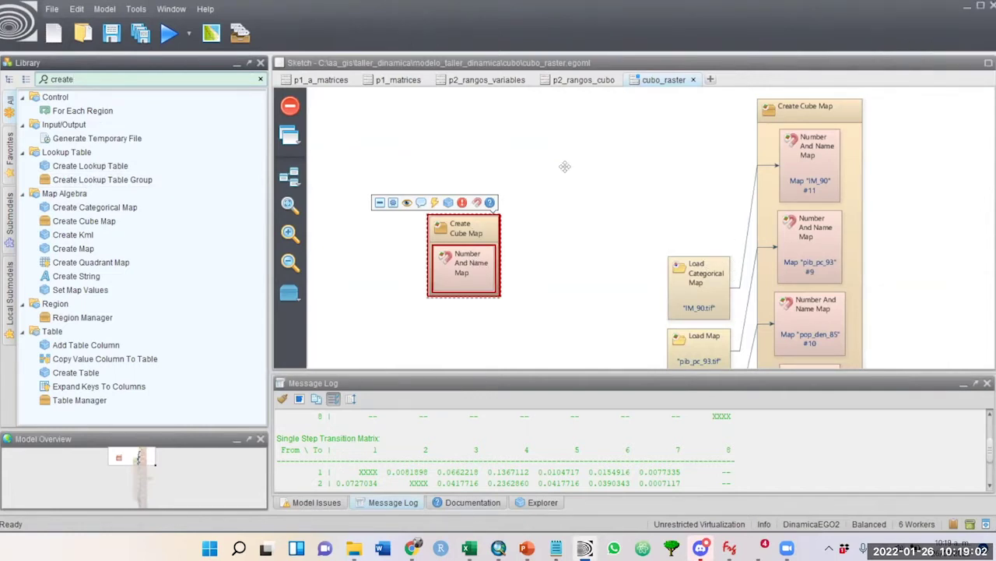
left_click_drag(566, 166, 574, 161)
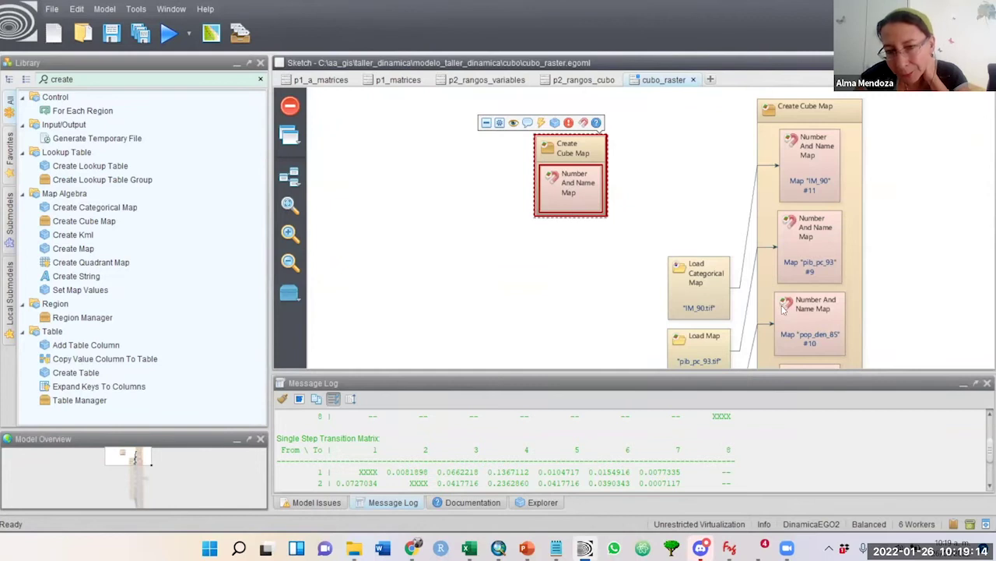
left_click_drag(685, 293, 666, 182)
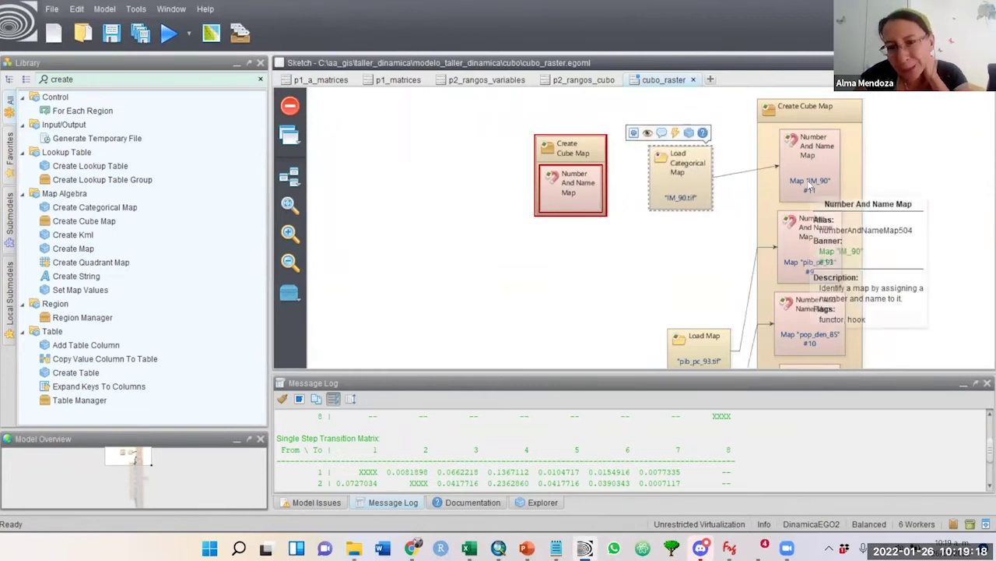
double_click(572, 185)
left_click_drag(482, 195, 460, 219)
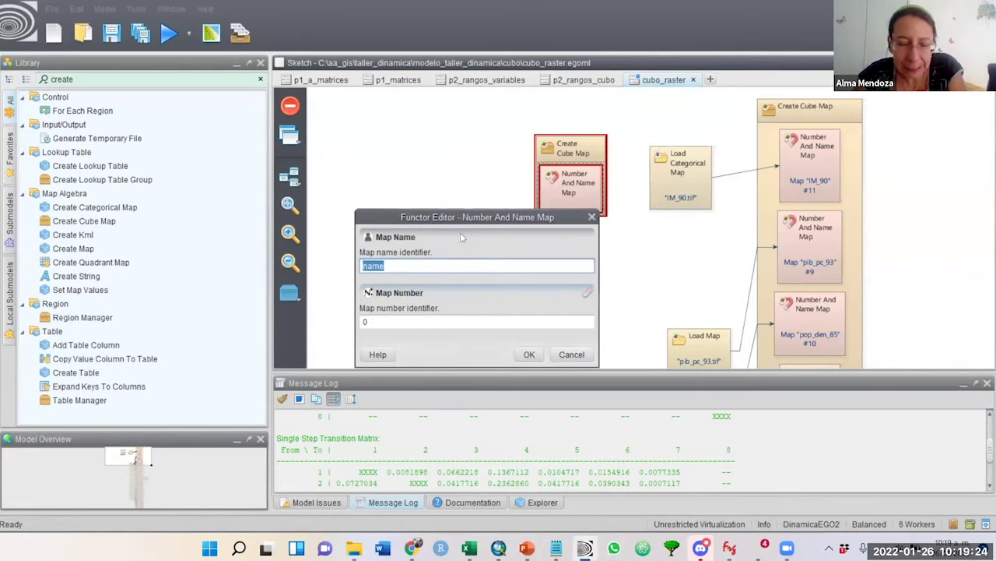
left_click_drag(477, 220, 515, 236)
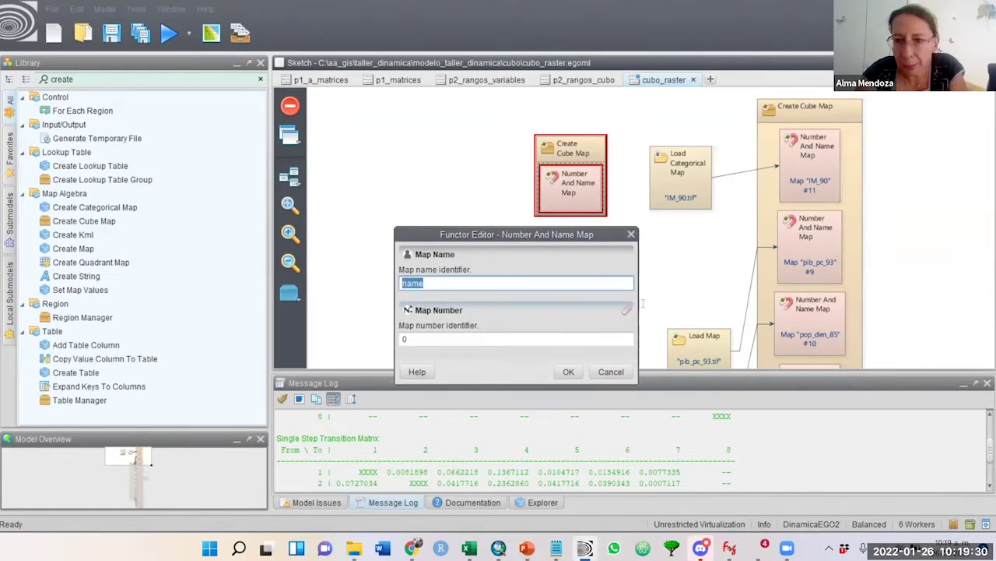
key("BackSpace")
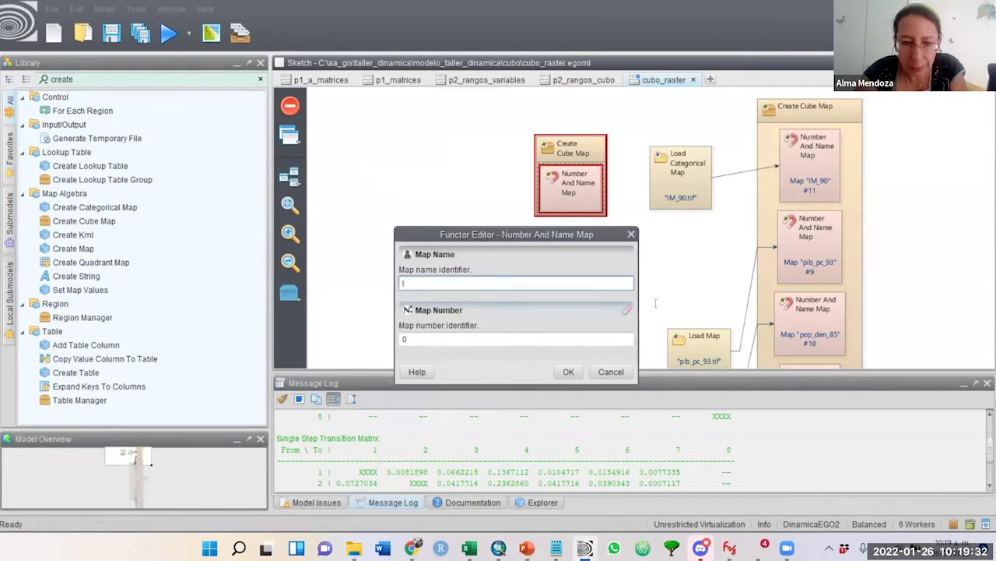
type("IM")
left_click(418, 337)
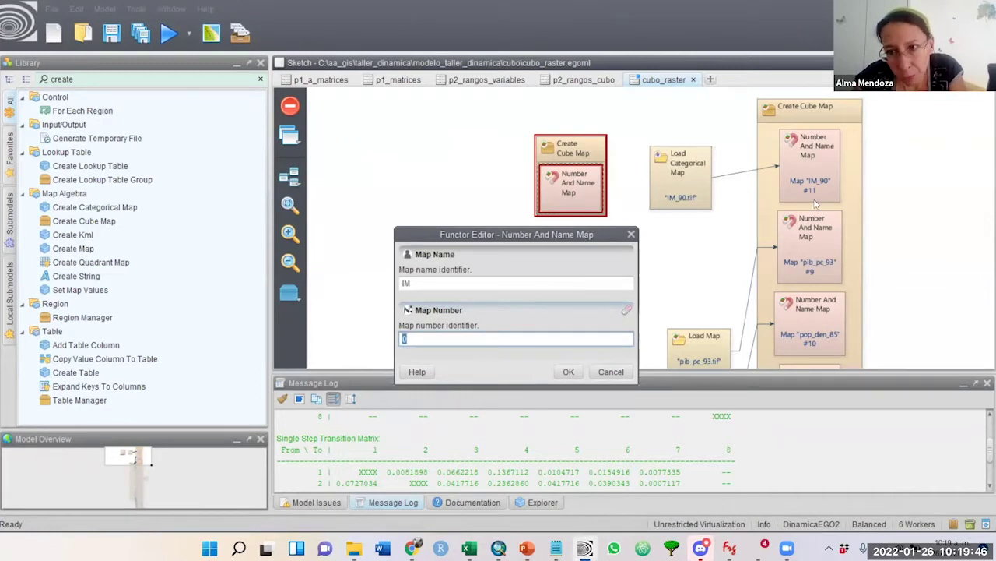
type("1")
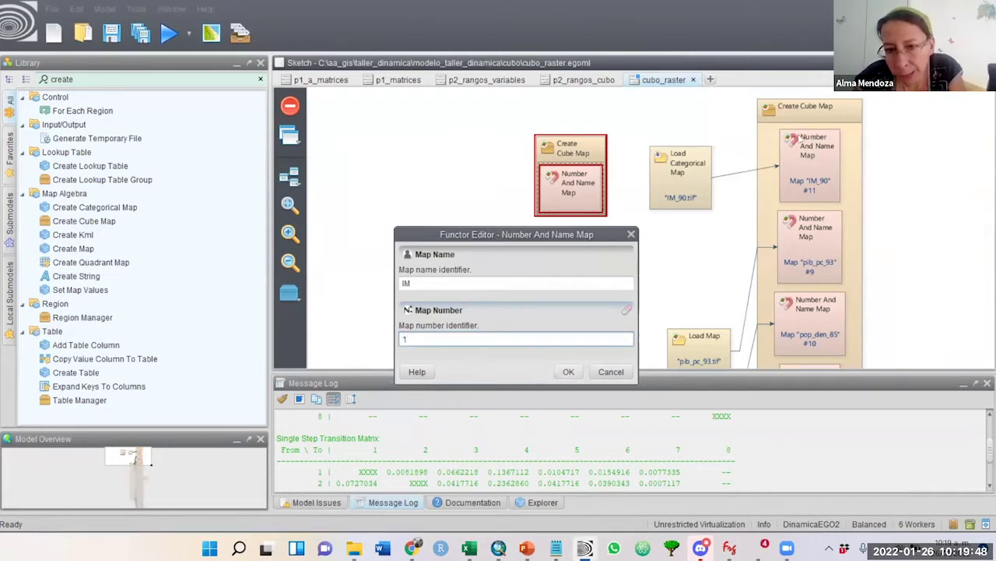
left_click(632, 234)
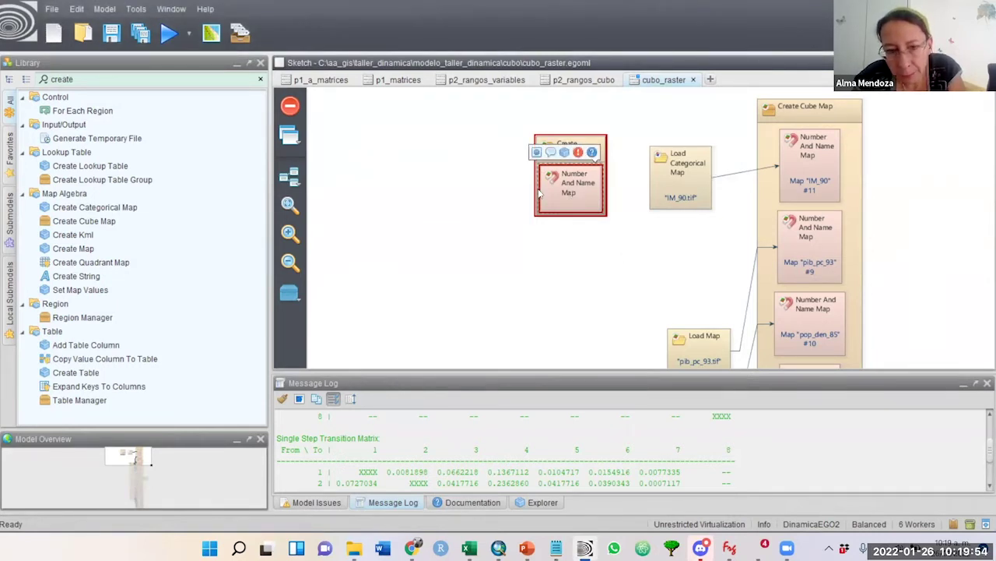
- Duplicate the Number And Name Map functor inside the new Create Cube Map container and place the copy beside the original
left_click(566, 197)
scroll(566, 197, "up", 2)
left_click_drag(645, 230, 580, 268)
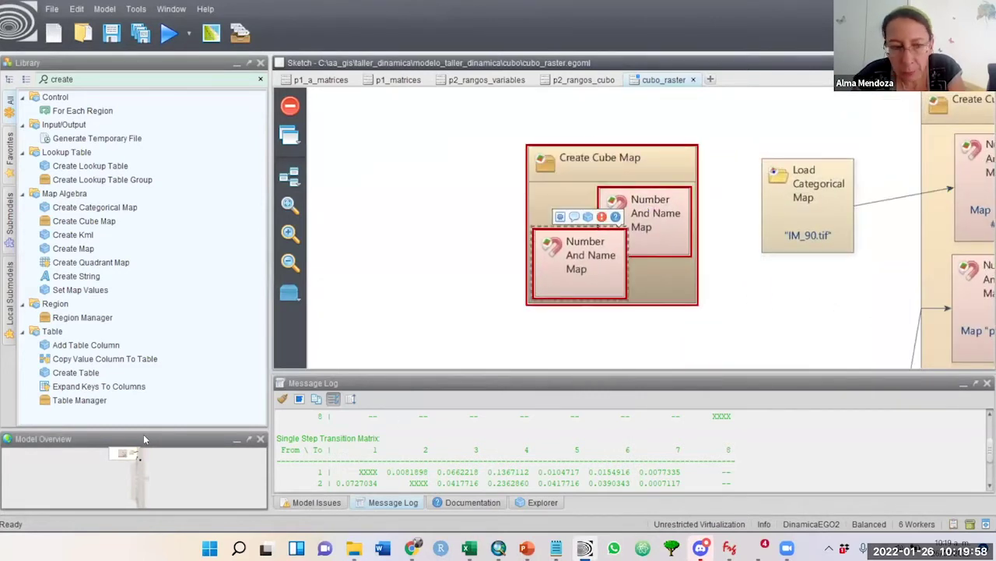
left_click_drag(134, 457, 139, 452)
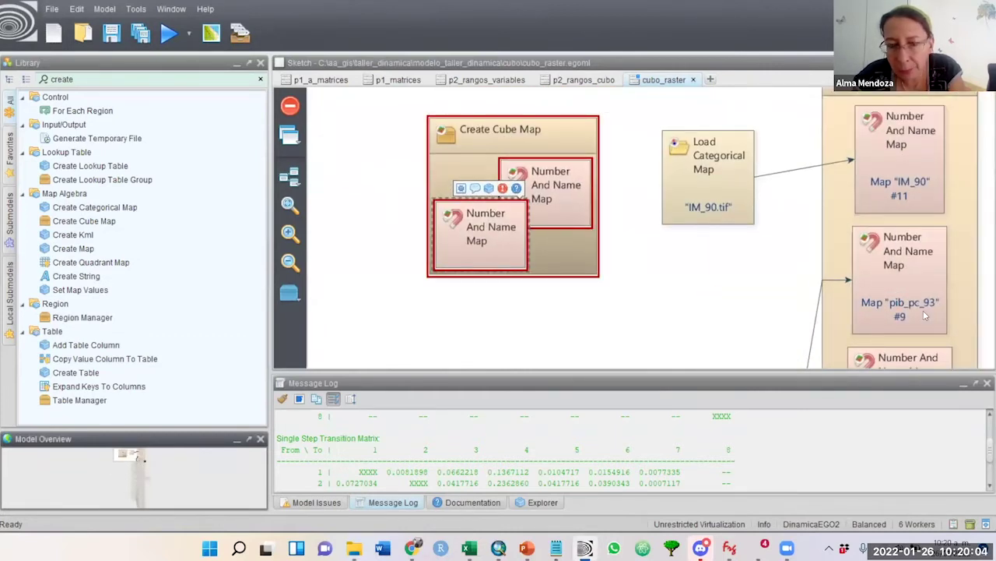
- Set the copied functor's map name to pib_pc_93 and map number to 9, and reposition it within the container
double_click(511, 247)
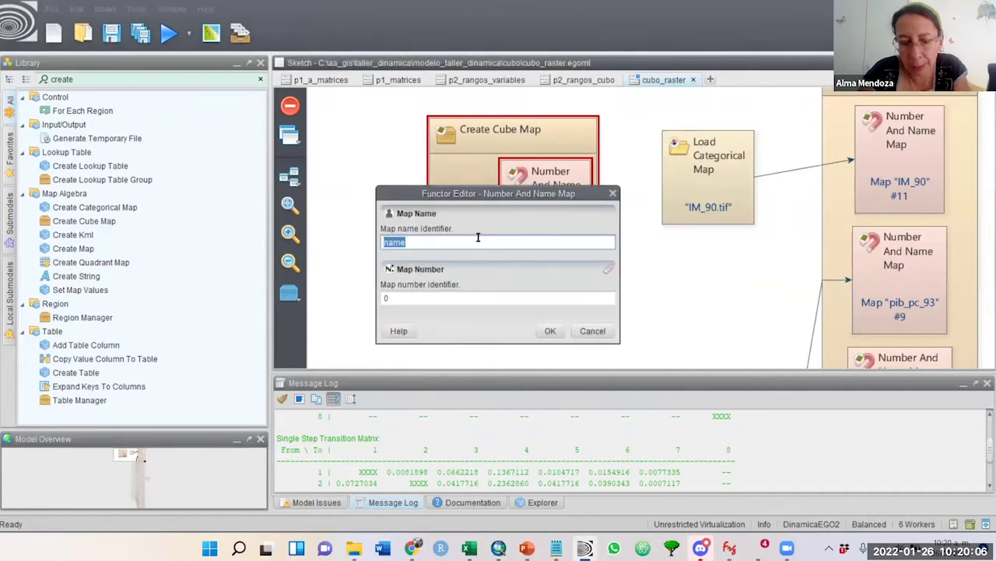
type("pib_pc_93")
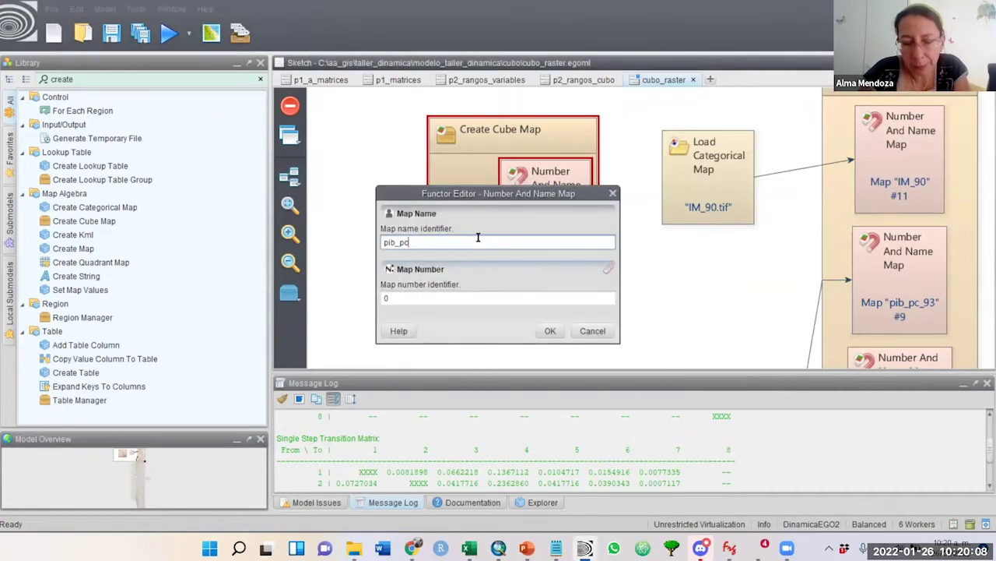
left_click(400, 299)
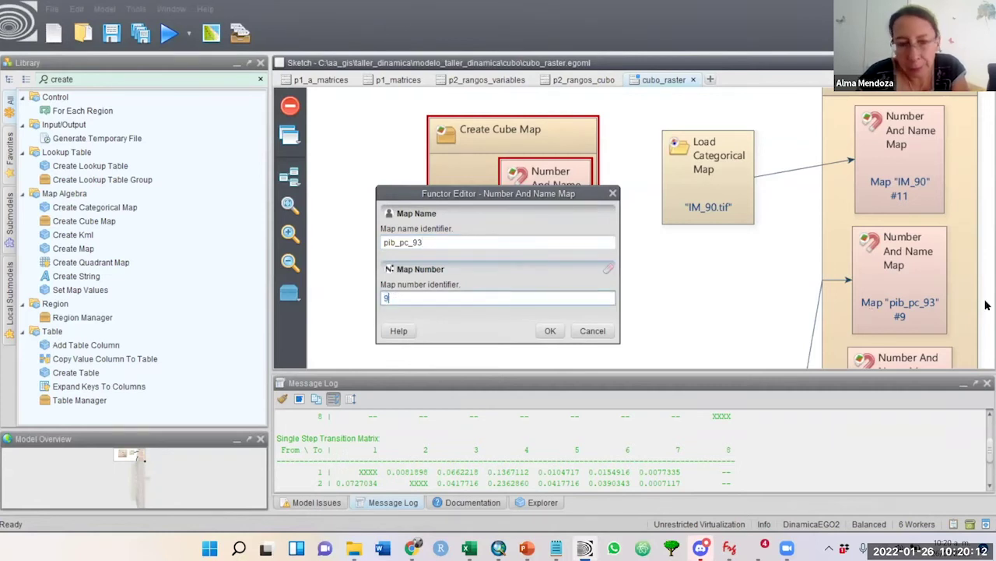
left_click(551, 330)
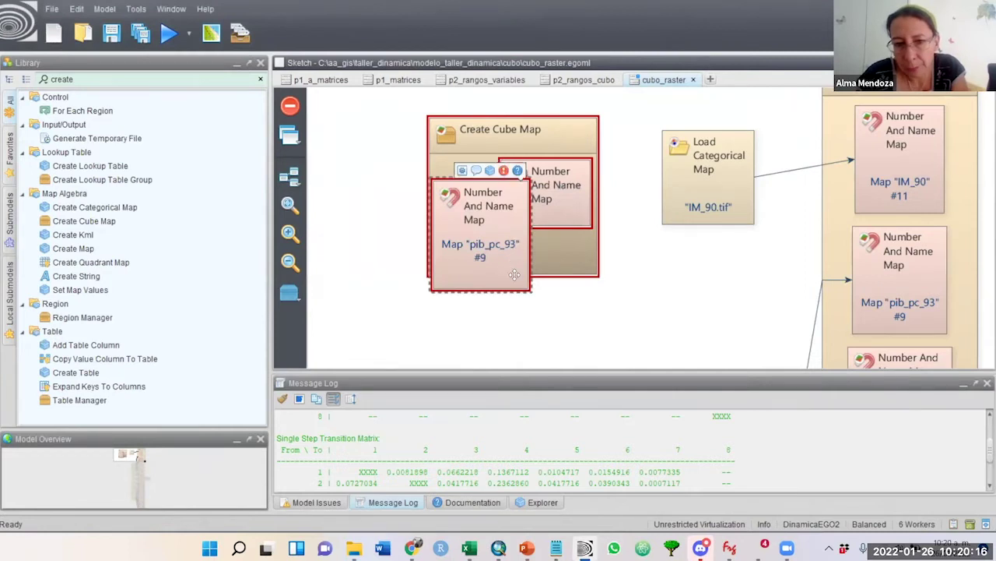
left_click_drag(515, 245, 501, 231)
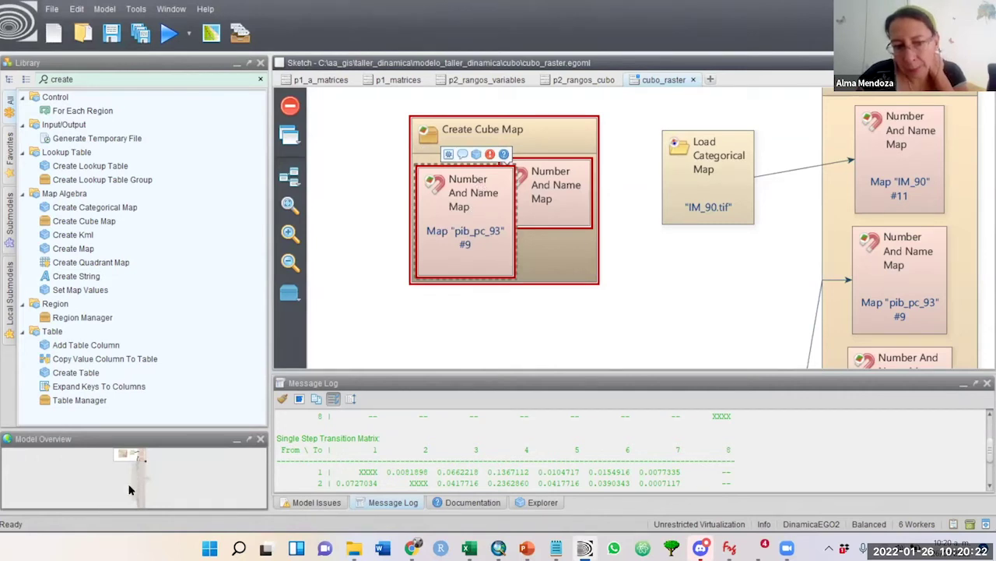
- Duplicate the pib_pc_93 Number And Name Map functor within the new Create Cube Map container and move the container farther from the IM_90.tif loader
left_click_drag(138, 457, 137, 499)
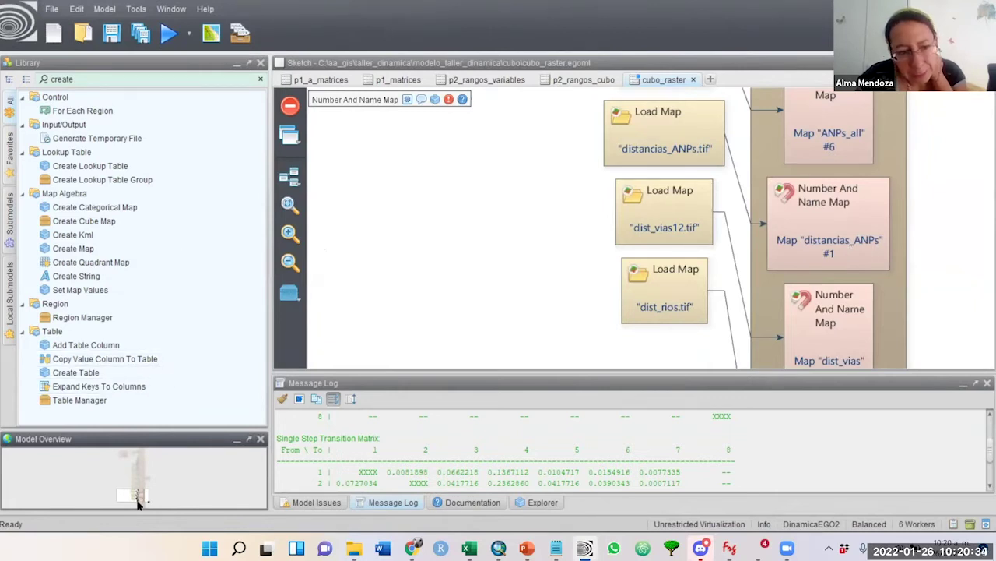
left_click_drag(137, 498, 138, 502)
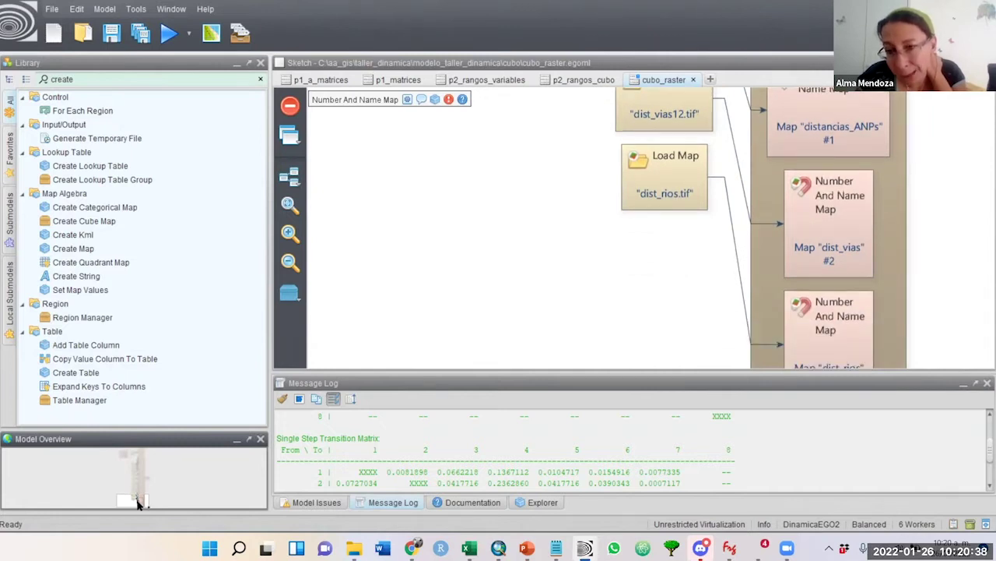
left_click_drag(137, 504, 171, 448)
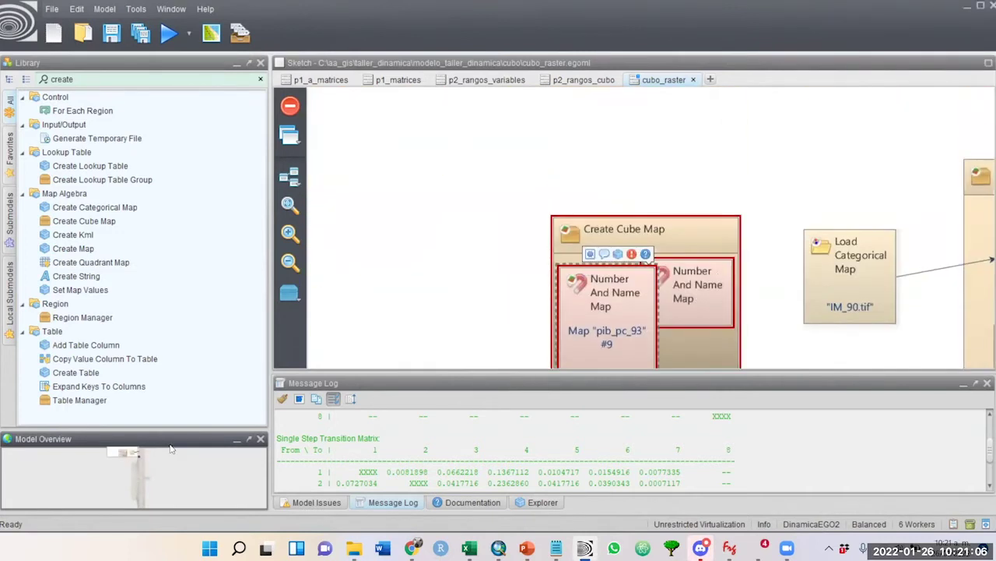
left_click(699, 244)
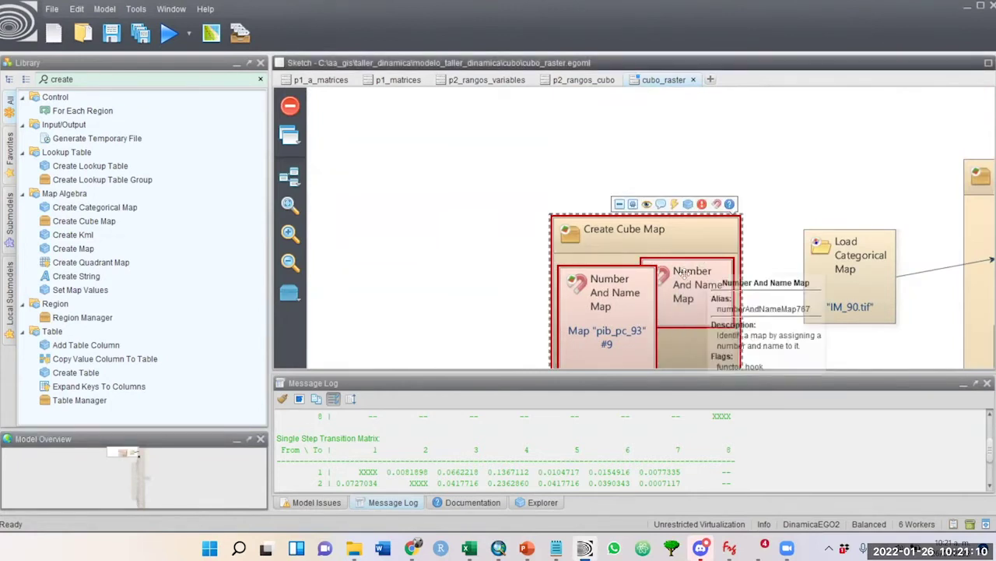
left_click(652, 305)
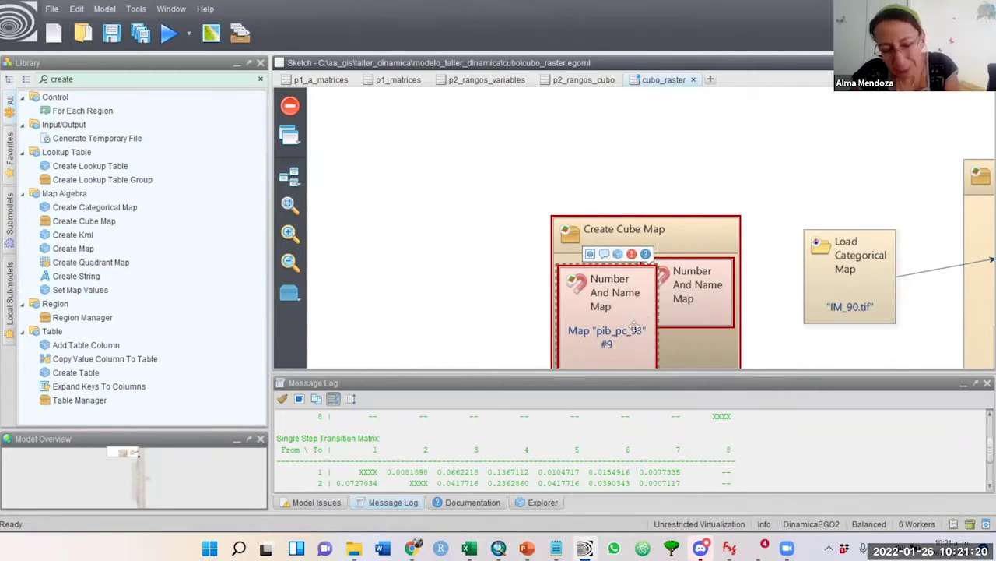
left_click(710, 350)
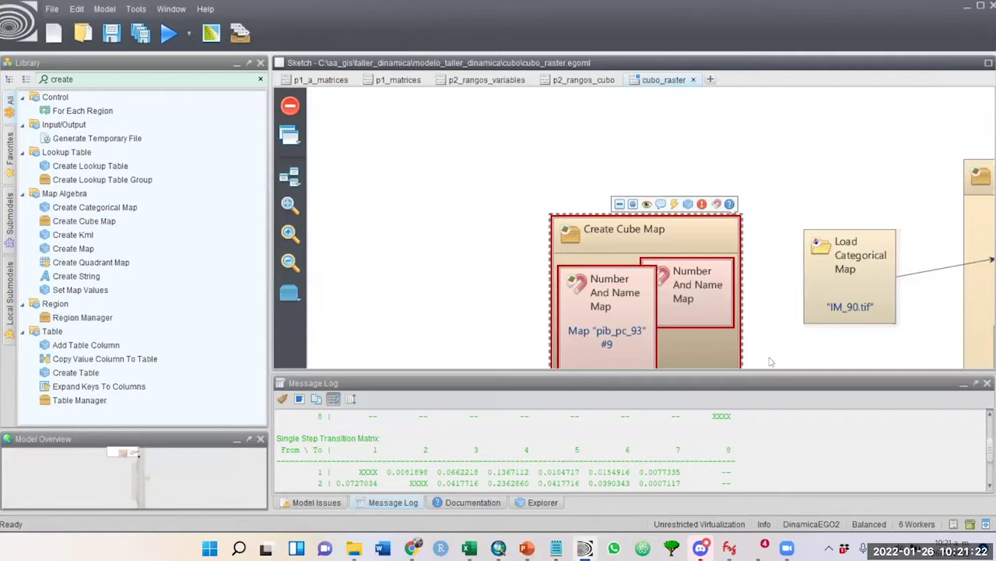
key("ctrl+v")
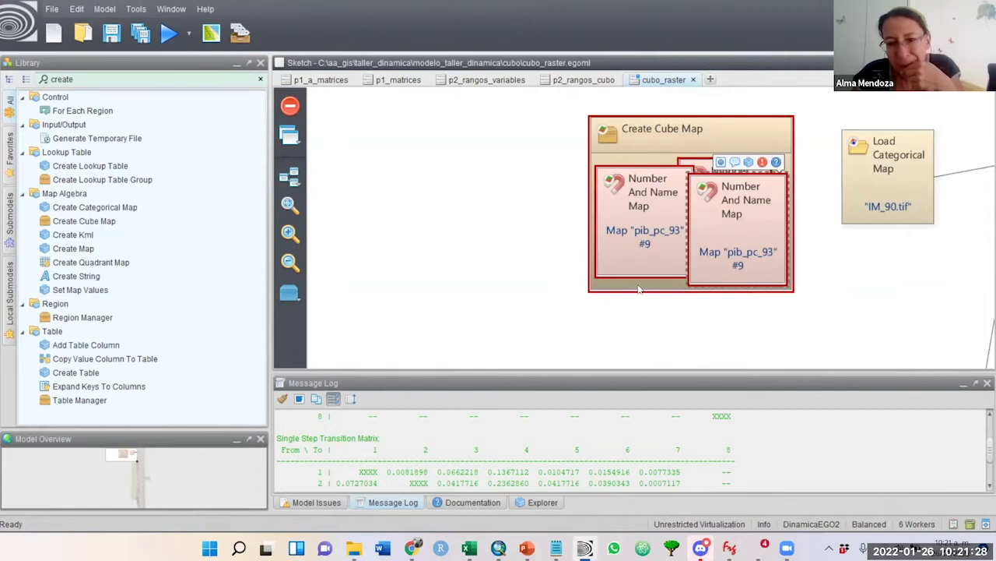
left_click_drag(715, 128, 629, 161)
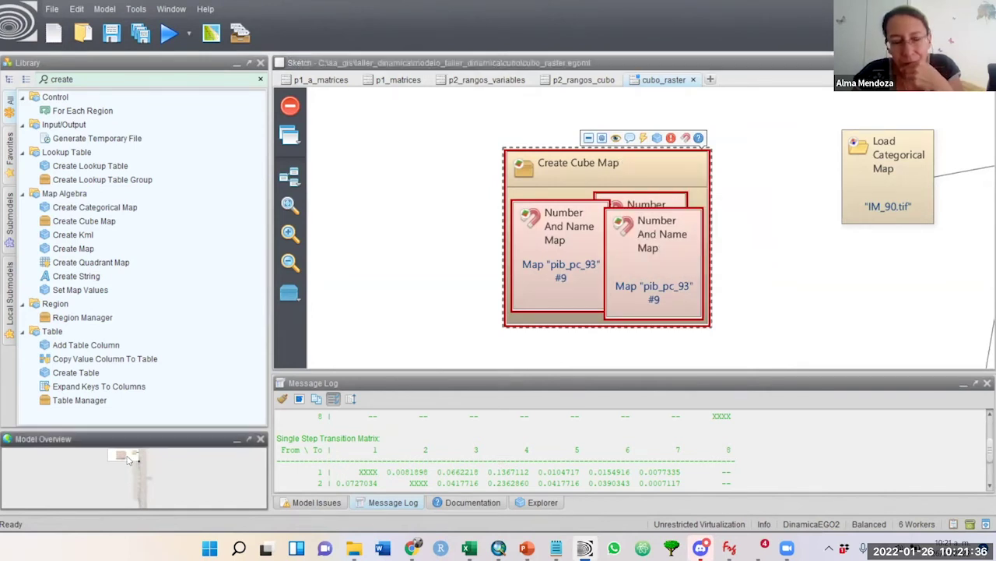
- Move the overlapping pib_pc_93 functor aside and connect the IM_90.tif loader to the unnamed Number And Name Map in the new Create Cube Map
mouse_move(129, 461)
left_mouse_down()
mouse_move(146, 469)
mouse_move(148, 455)
left_mouse_up()
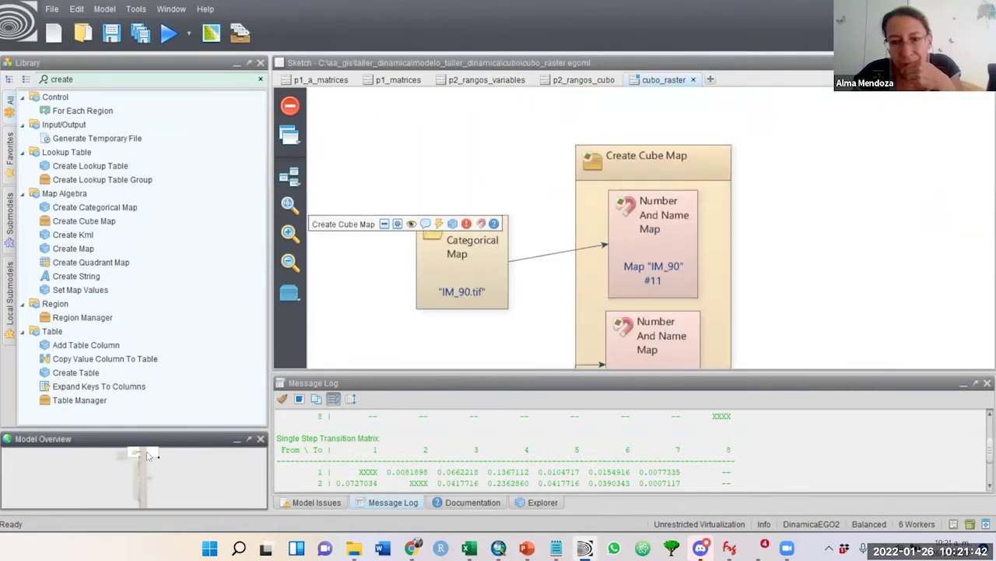
left_click_drag(143, 456, 109, 452)
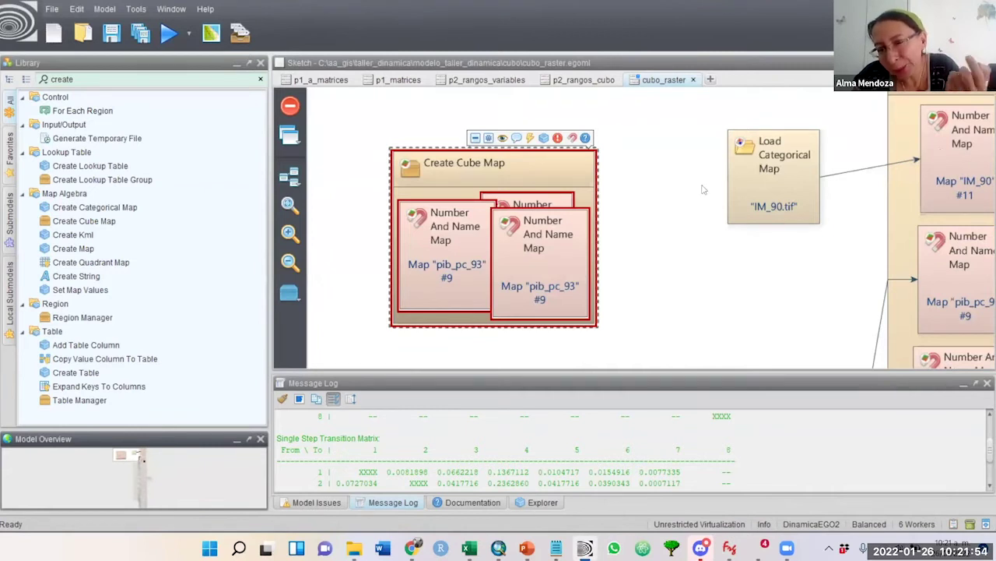
left_click(782, 137)
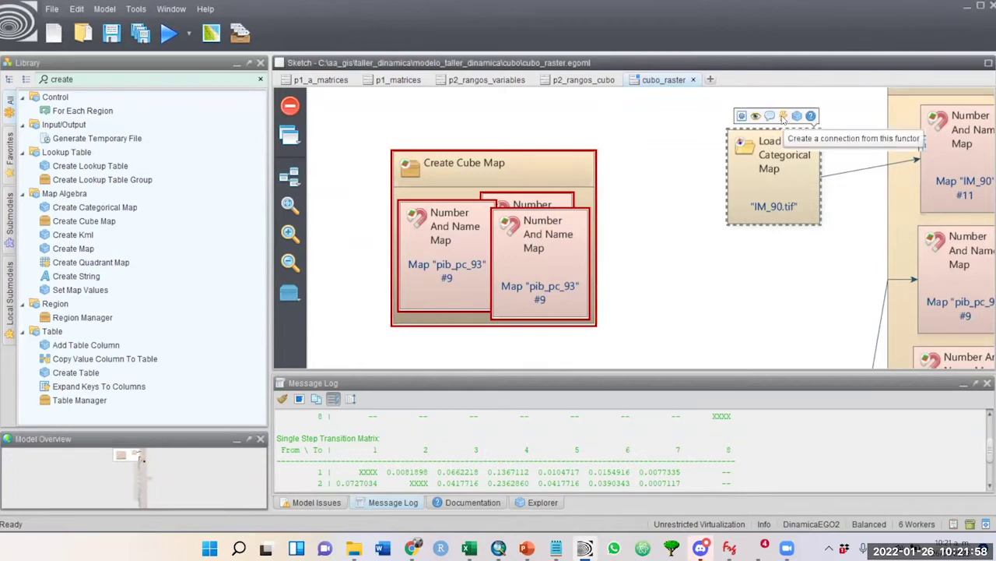
left_click_drag(576, 253, 502, 257)
left_click(773, 148)
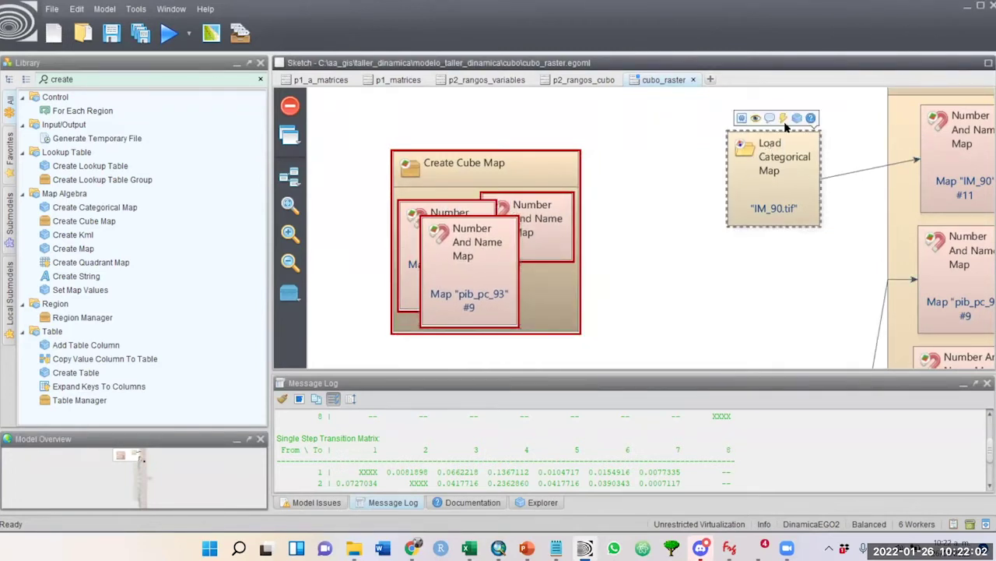
left_click_drag(785, 125, 561, 222)
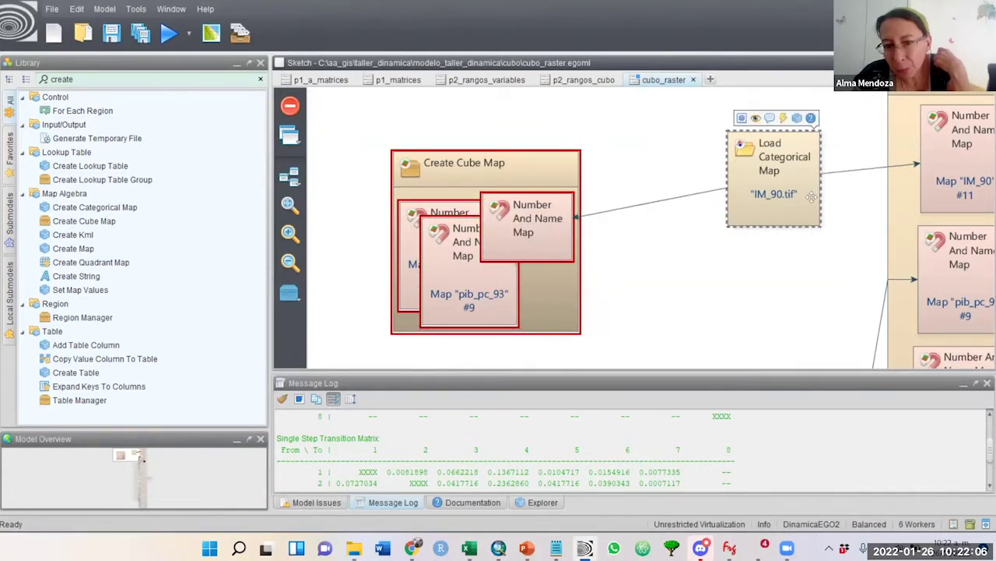
- Delete the demonstration connection from the IM_90.tif loader and the extra Create Cube Map container
left_click(656, 206)
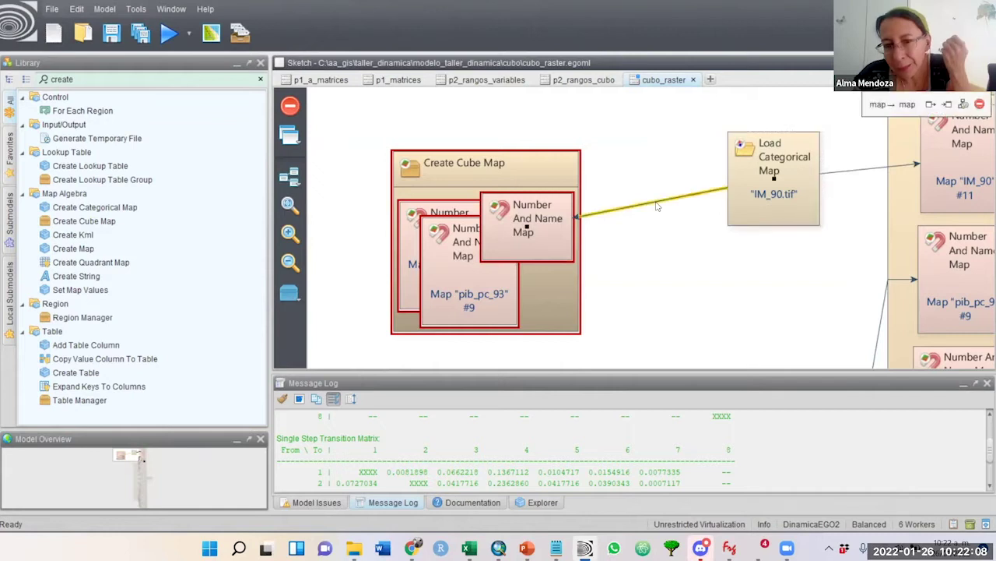
key("Delete")
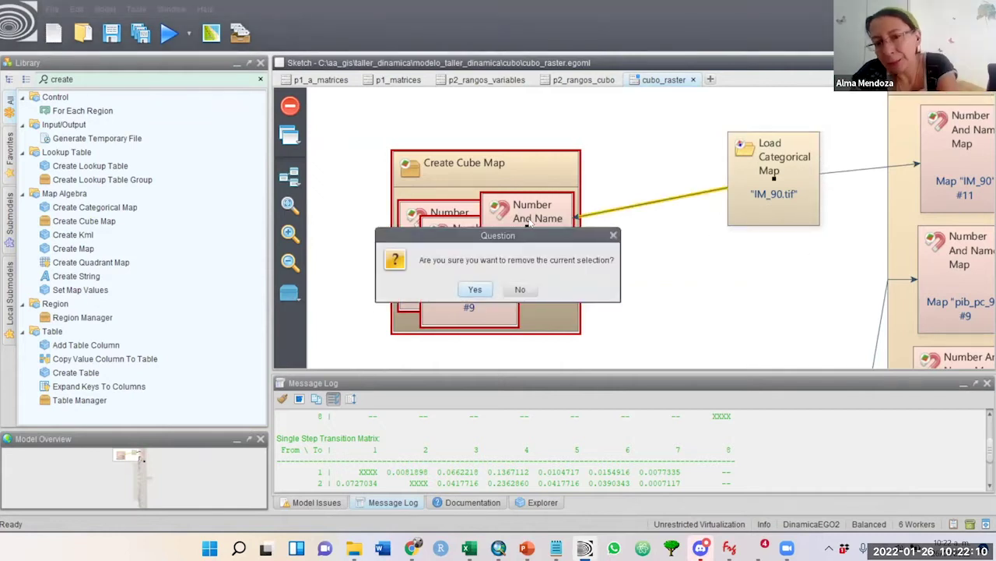
left_click(481, 292)
left_click(550, 165)
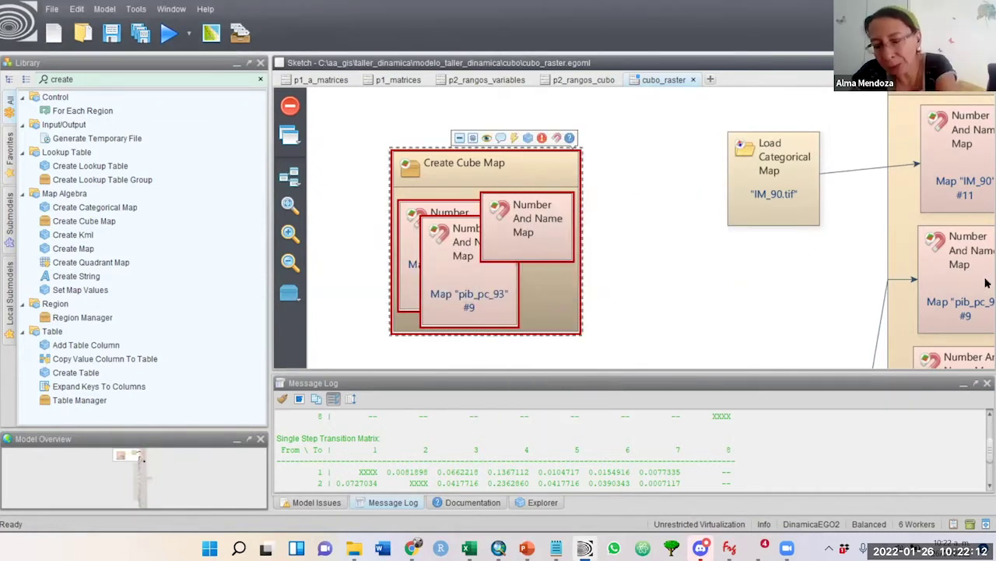
key("Delete")
left_click(474, 288)
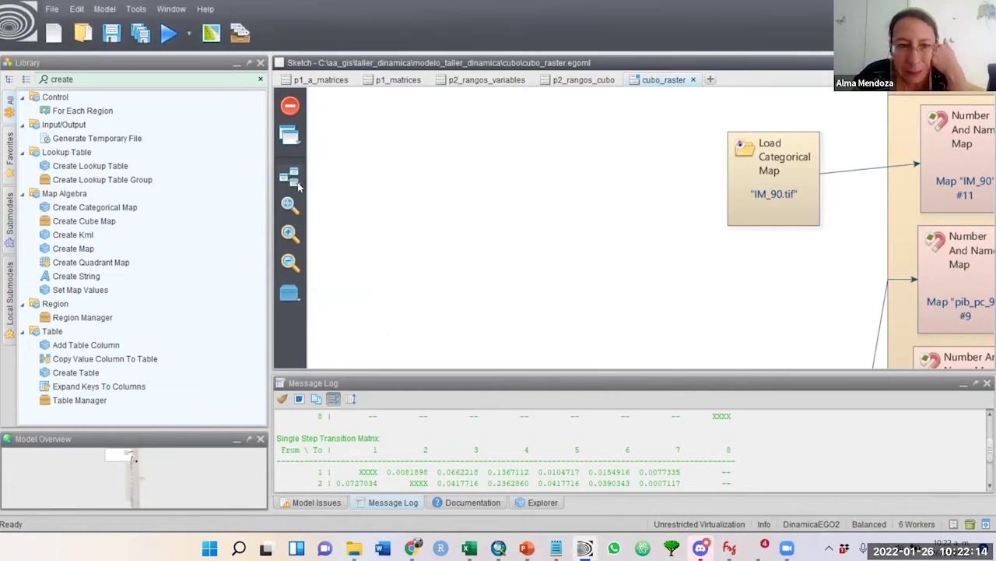
- Execute the automatic layout on the cubo_raster model and center the sketch
left_click(294, 179)
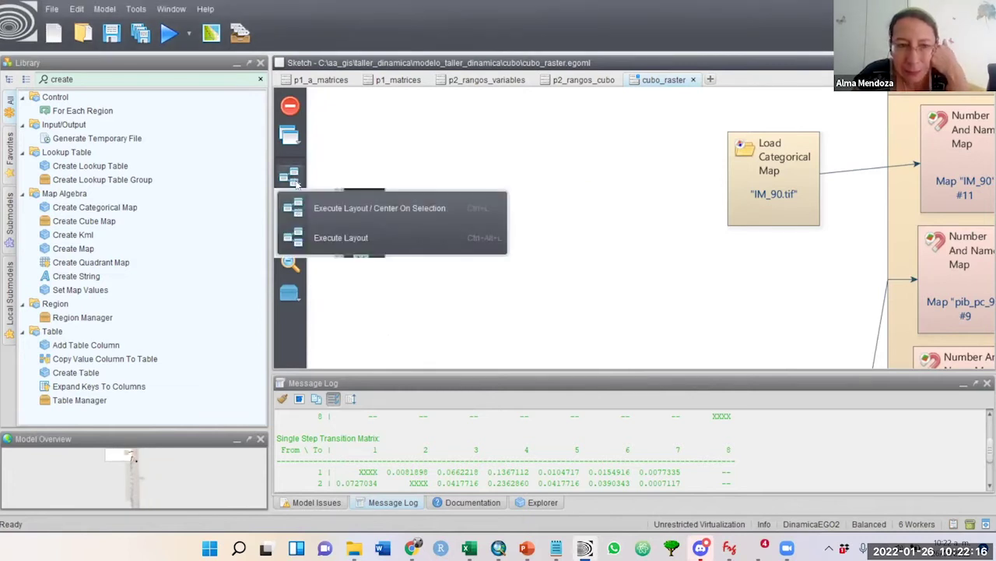
left_click(351, 209)
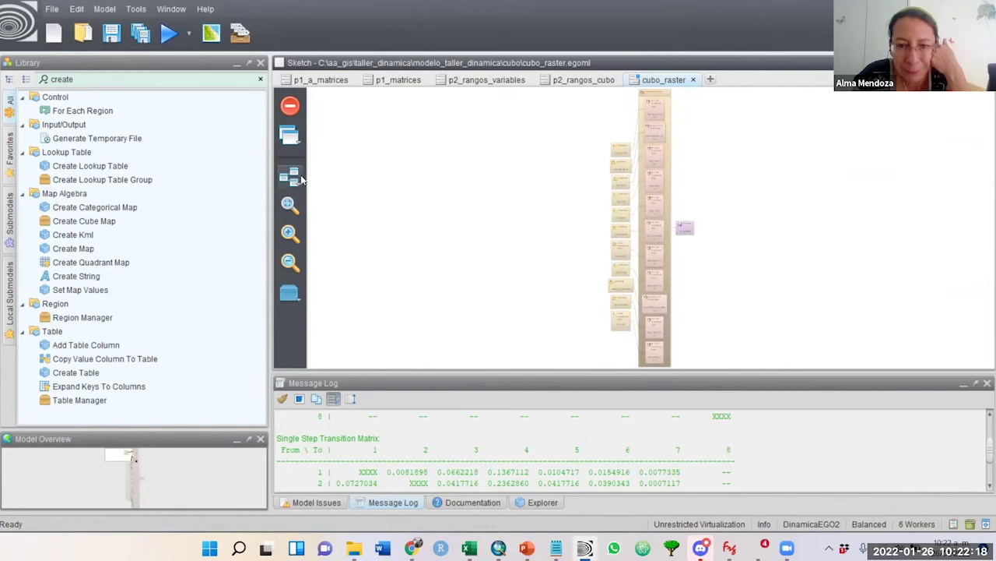
left_click(292, 180)
left_click(326, 238)
left_click(296, 179)
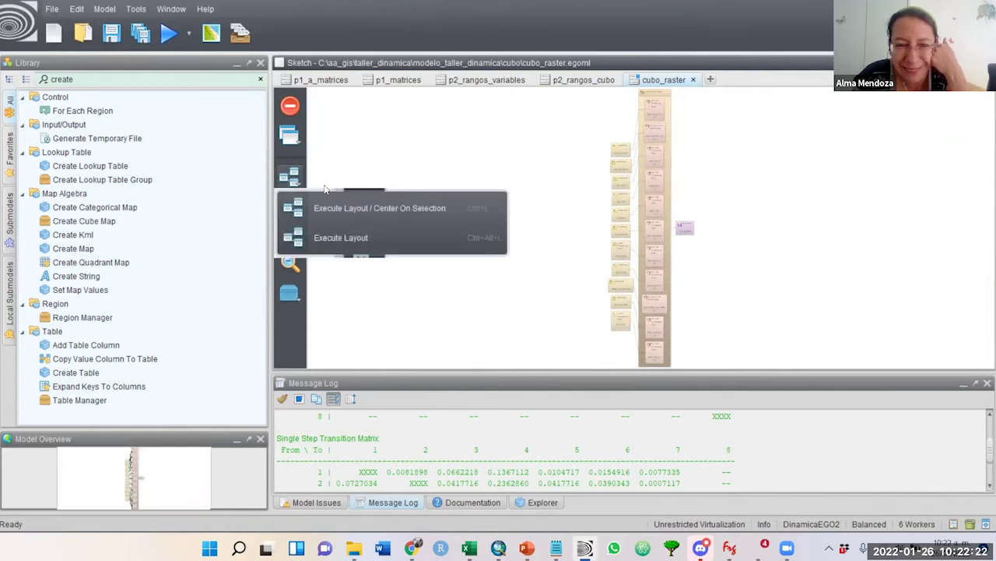
left_click(325, 207)
- Examine the rearranged Create Cube Map container, checking how each map loader connects to its named and numbered functor and to Save Map
left_click(289, 232)
left_click(288, 232)
left_click_drag(157, 481, 100, 471)
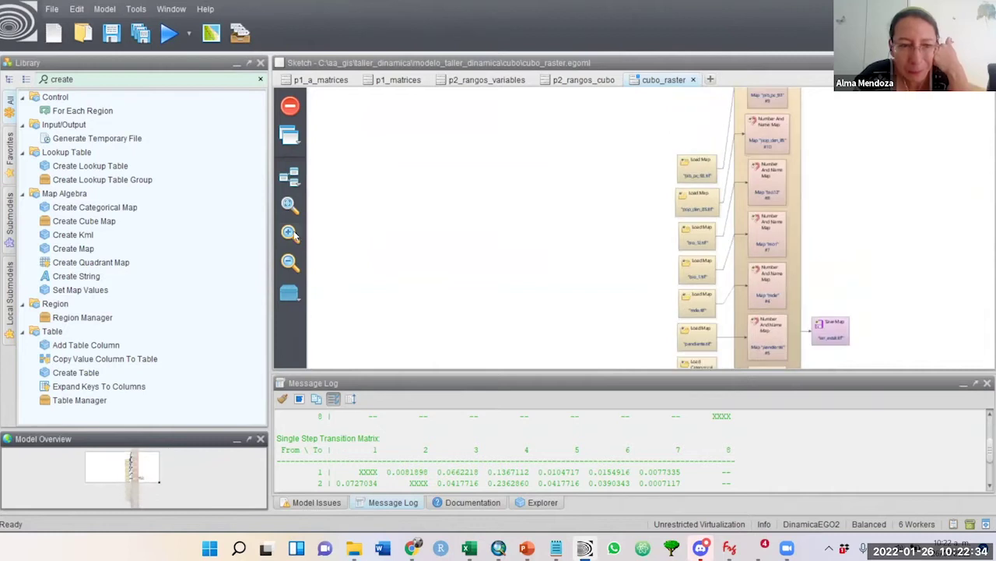
scroll(115, 465, "up", 5)
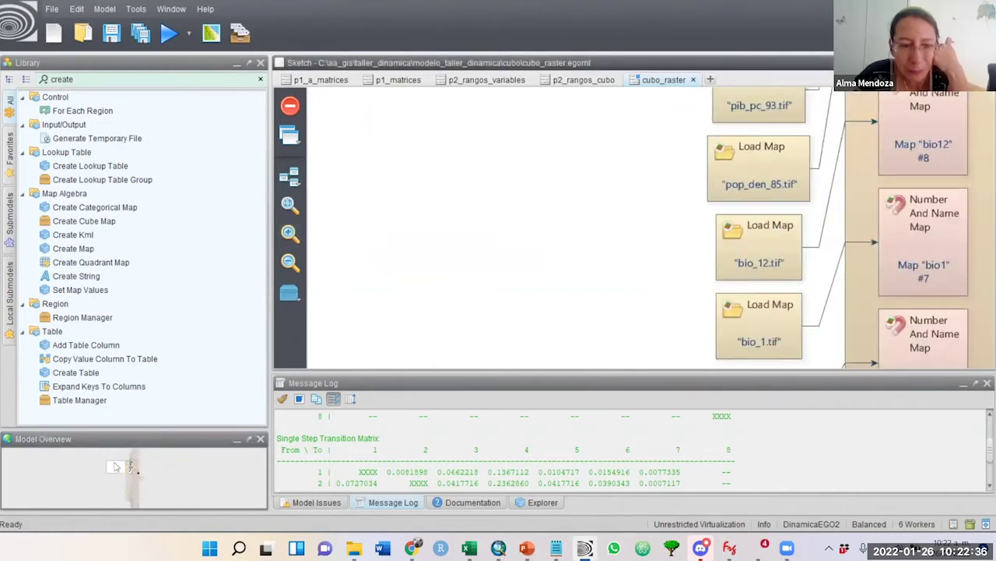
left_click_drag(121, 470, 164, 436)
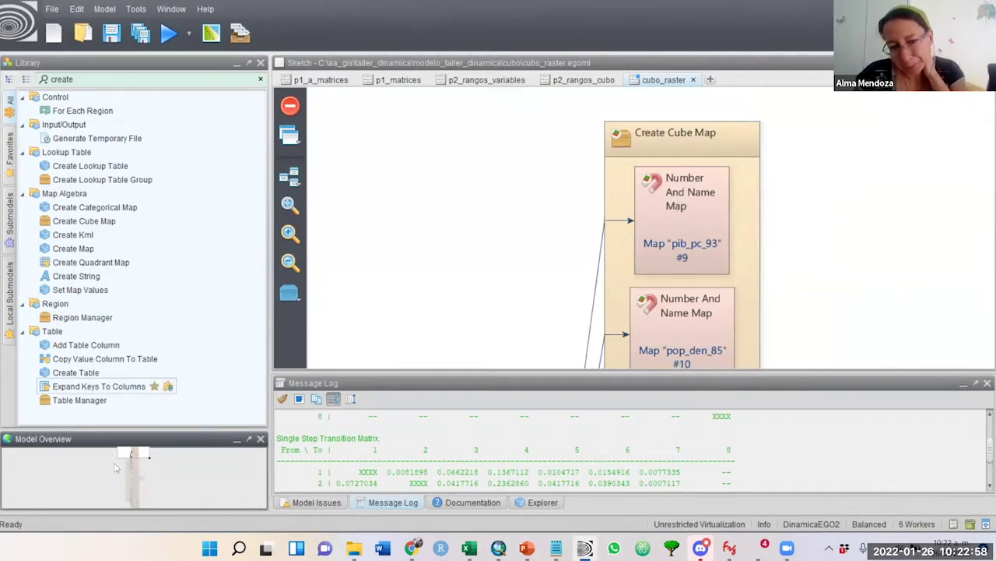
left_click_drag(143, 455, 137, 490)
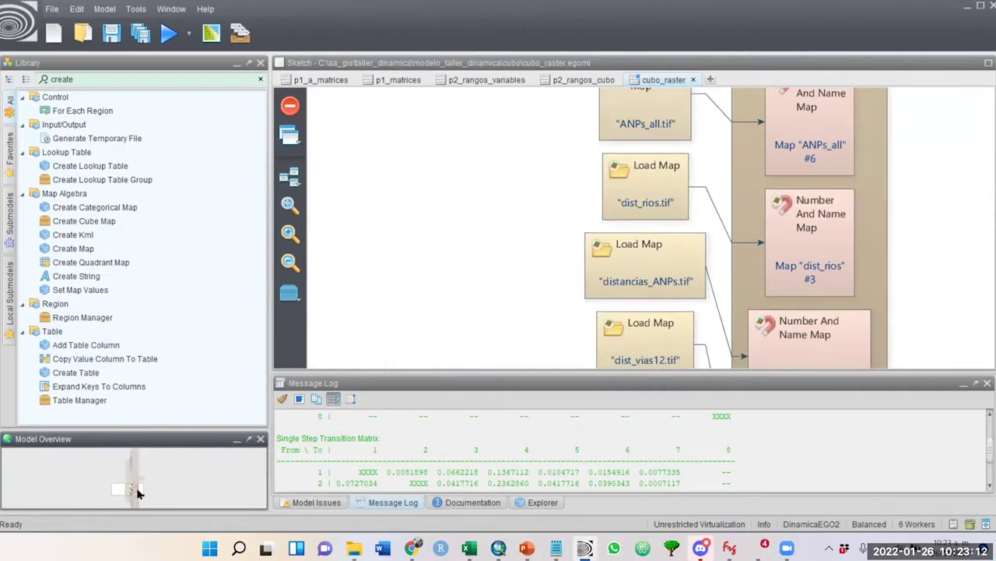
left_click(874, 220)
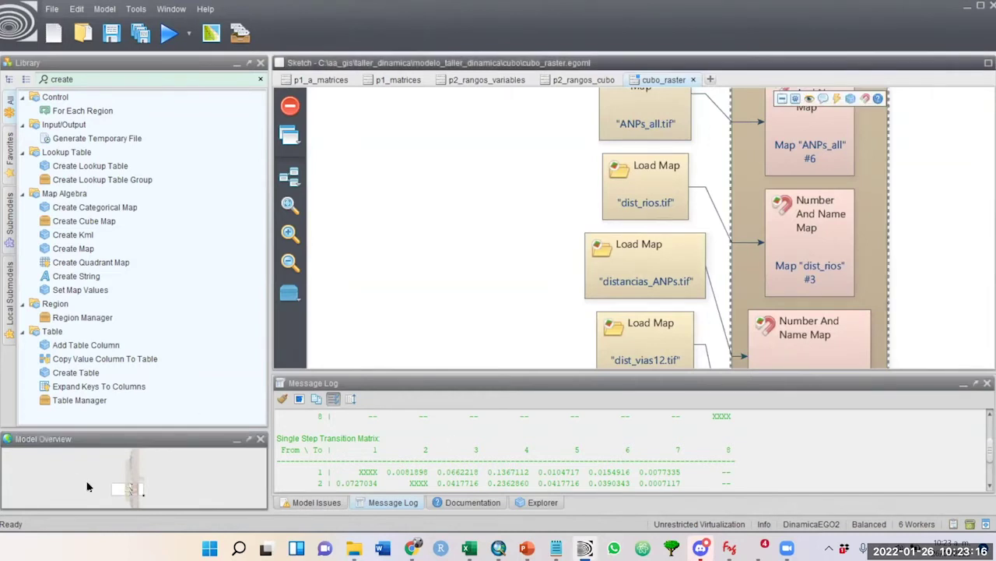
left_click_drag(129, 489, 128, 453)
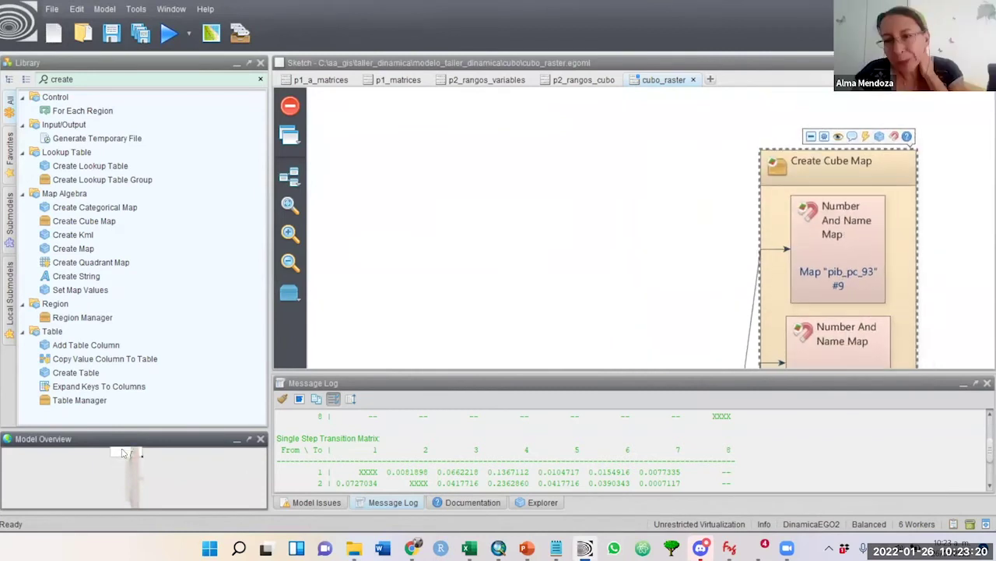
left_click(857, 256)
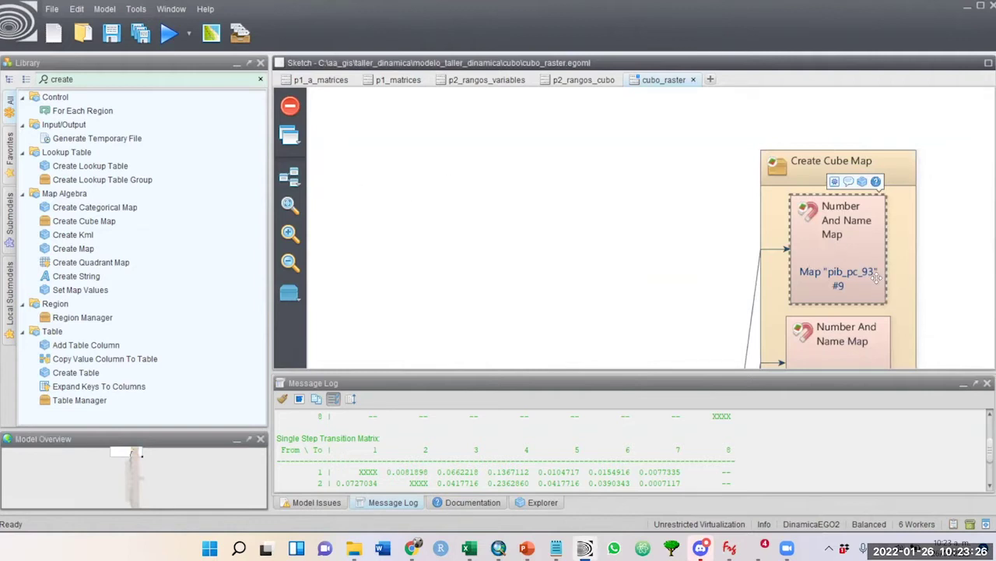
left_click(296, 184)
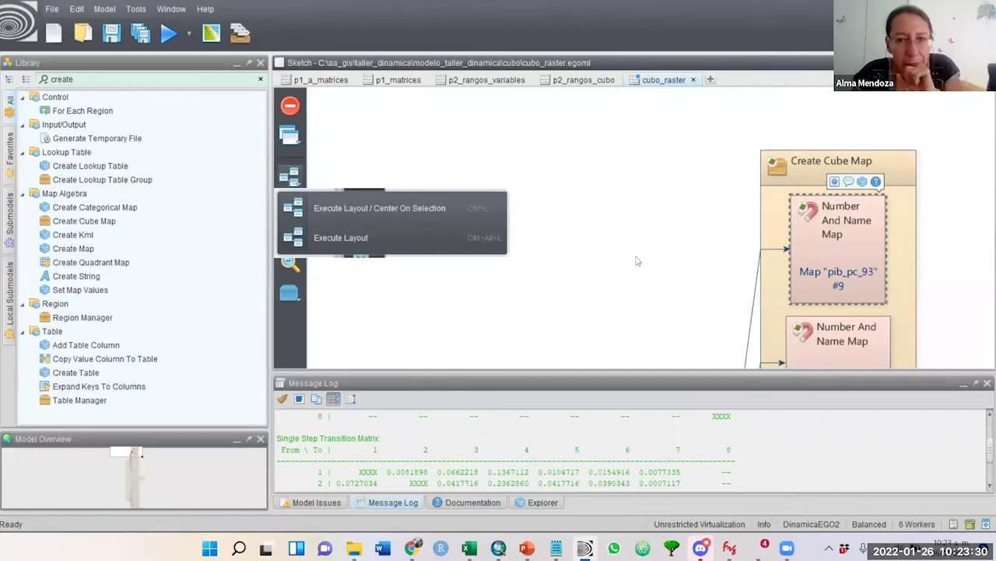
left_click(575, 247)
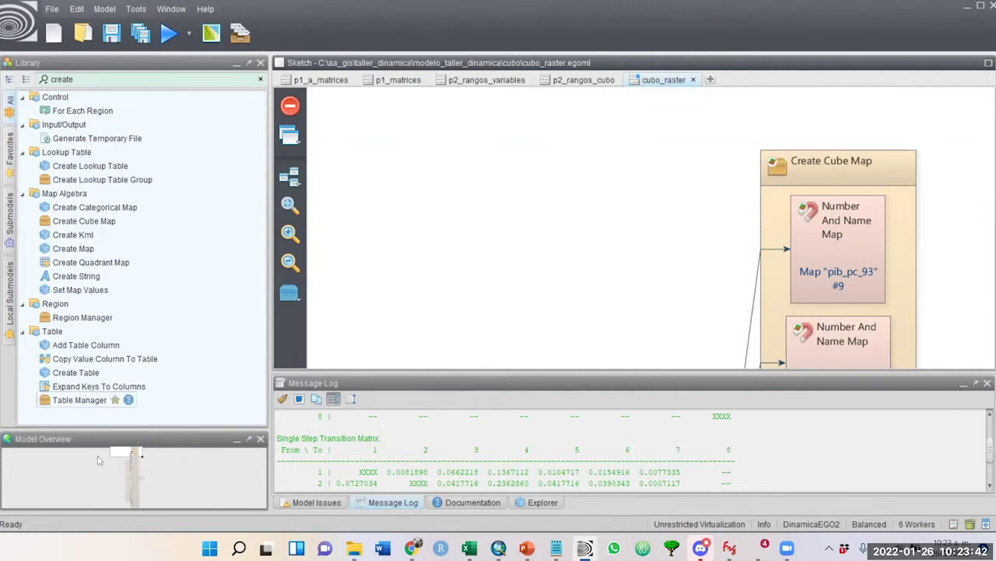
left_click_drag(123, 456, 120, 460)
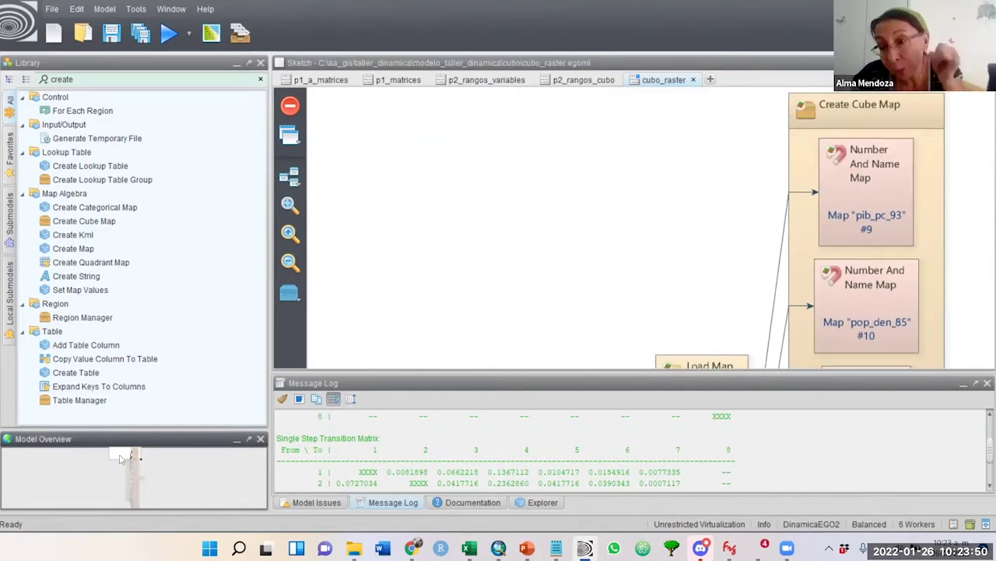
left_click_drag(119, 458, 121, 509)
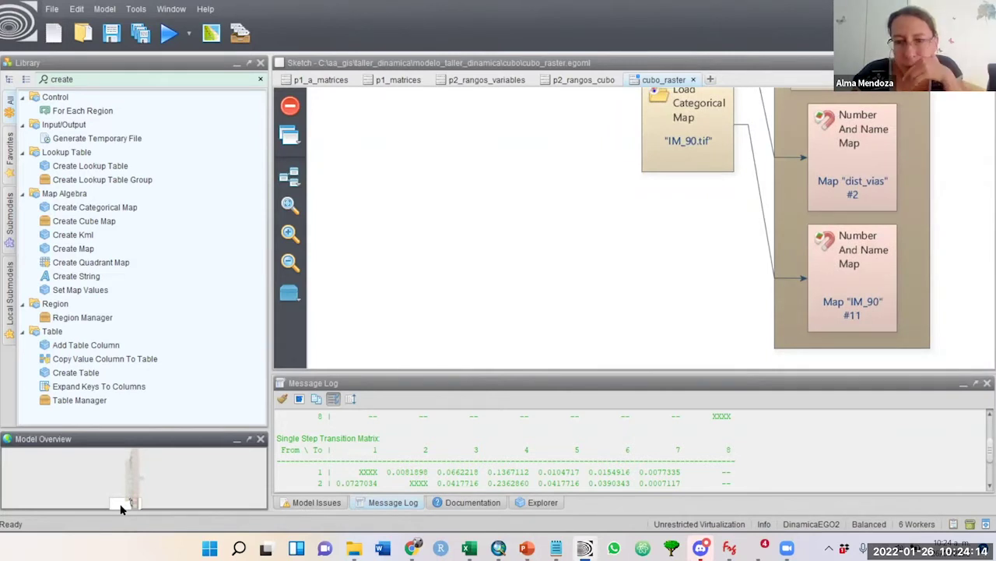
left_click_drag(120, 509, 126, 481)
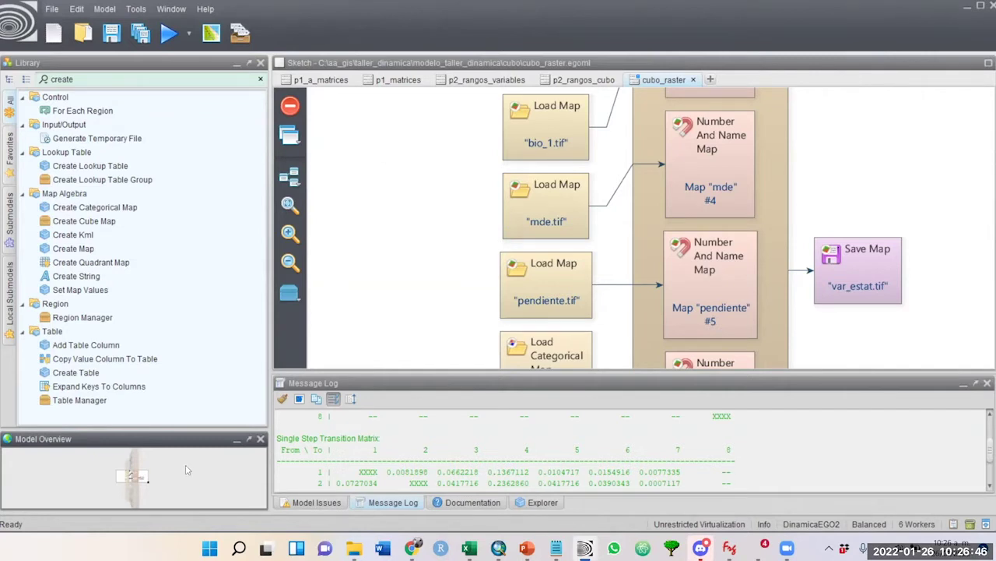
left_click_drag(134, 476, 88, 443)
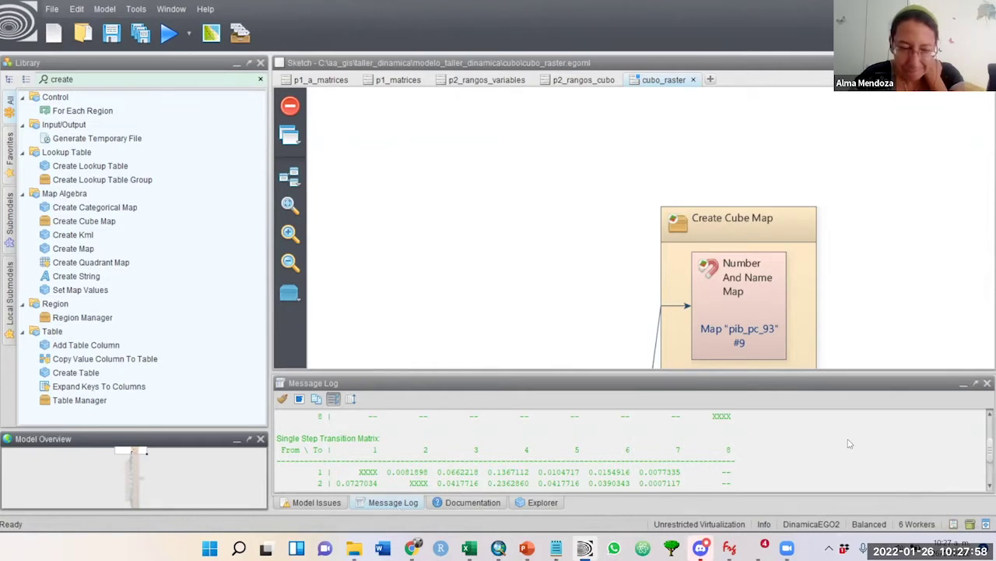
- Search the library for save, place a Save Map functor beside the existing var_estat.tif one, and view its filename setting
left_click(138, 473)
mouse_move(138, 472)
left_mouse_down()
mouse_move(141, 465)
mouse_move(150, 483)
left_mouse_up()
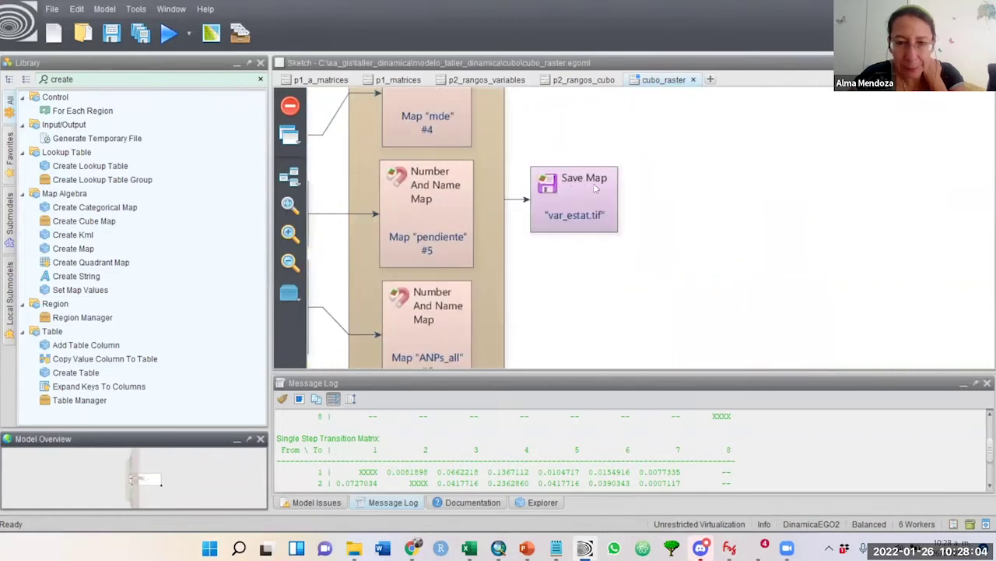
left_click(114, 79)
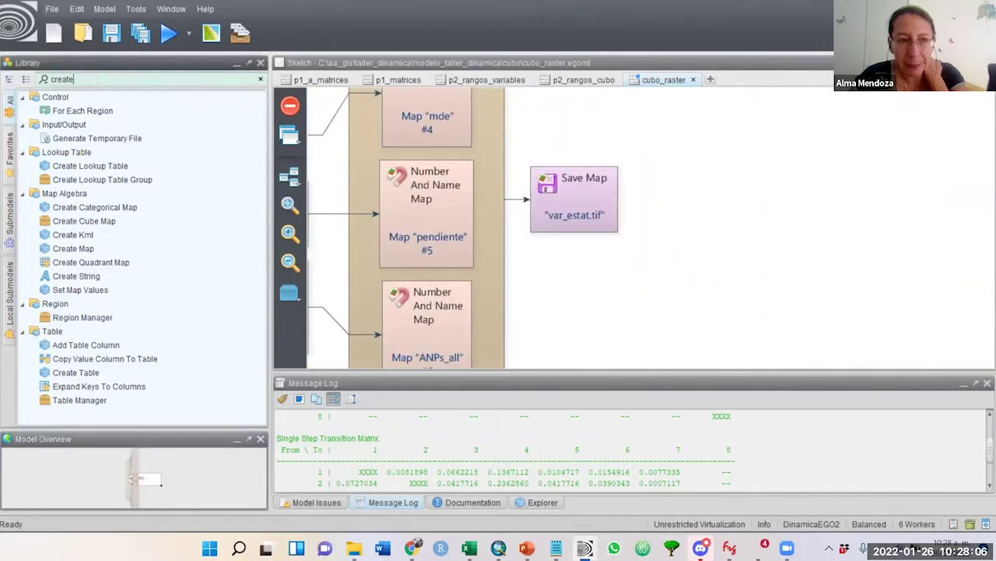
type("save")
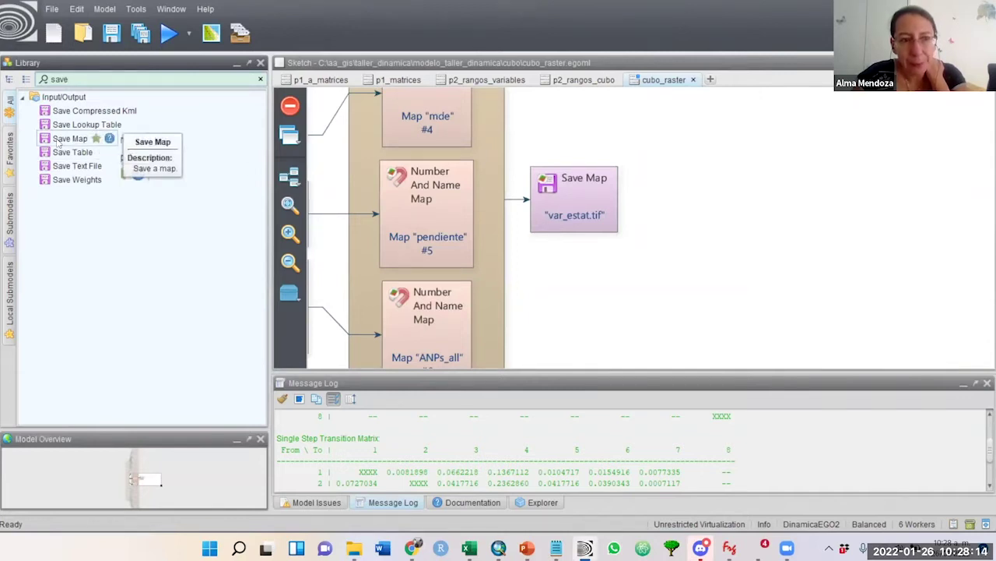
left_click_drag(59, 141, 703, 202)
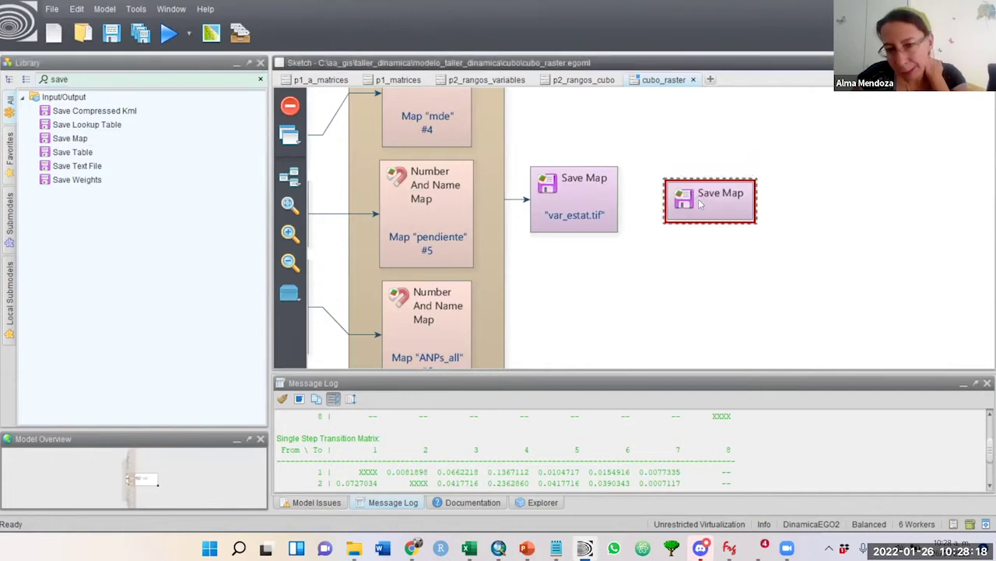
double_click(703, 203)
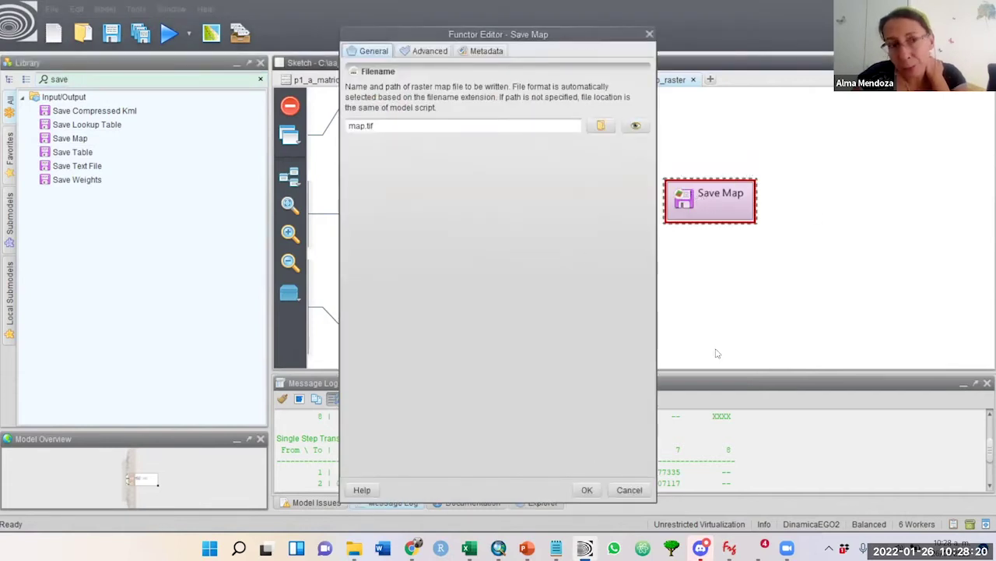
left_click(629, 490)
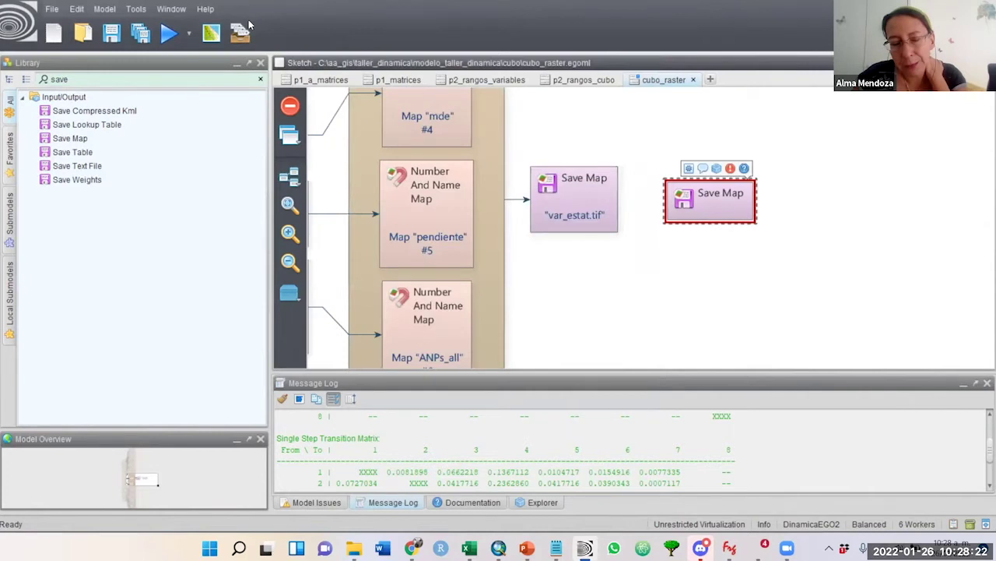
left_click(53, 10)
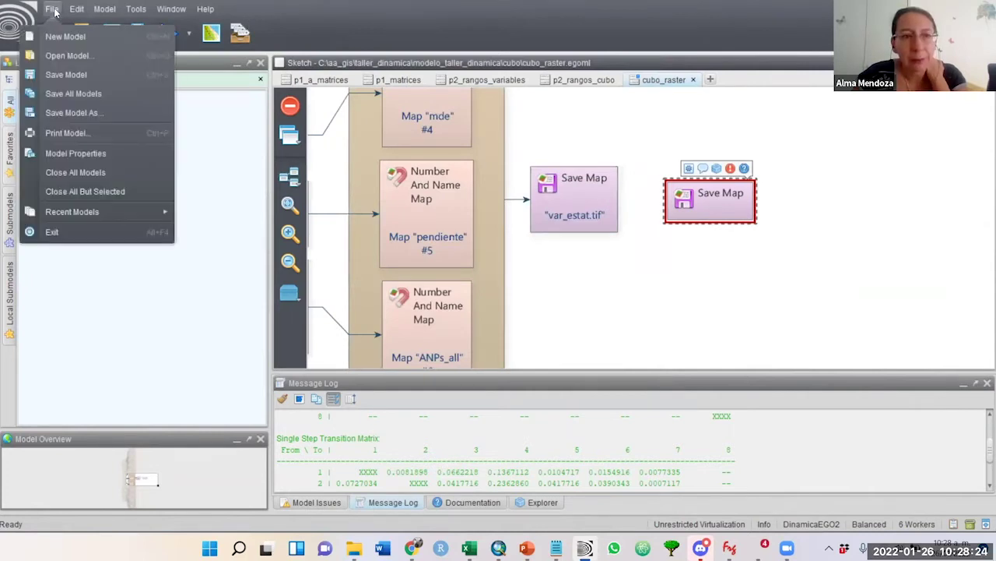
left_click(125, 117)
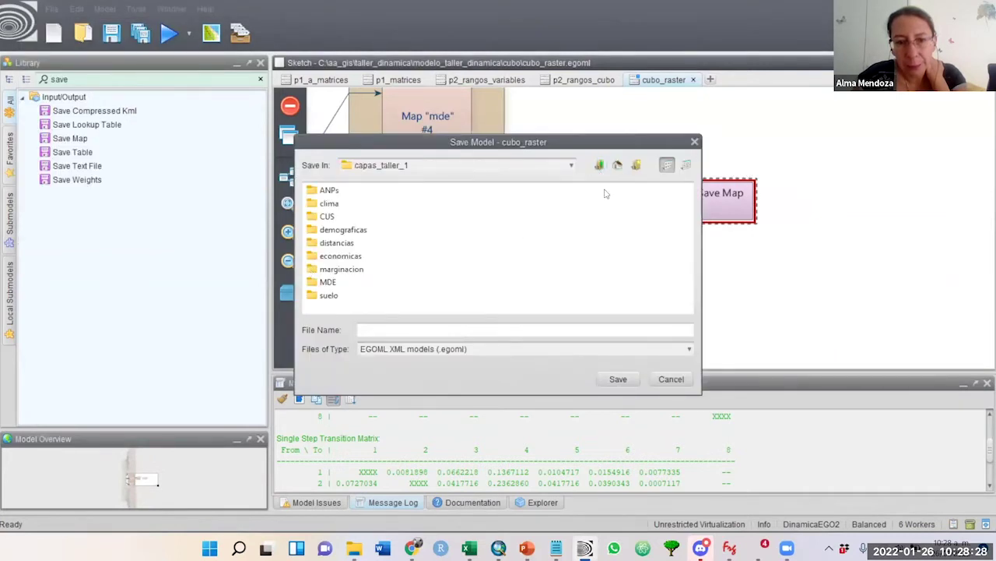
left_click(600, 165)
double_click(328, 216)
left_click(599, 165)
double_click(338, 231)
double_click(324, 193)
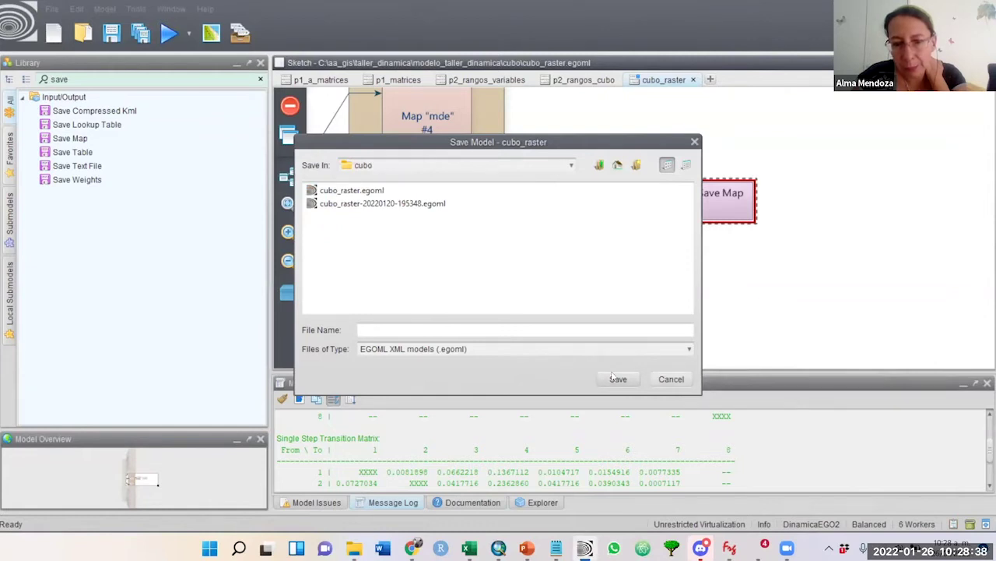
left_click(671, 379)
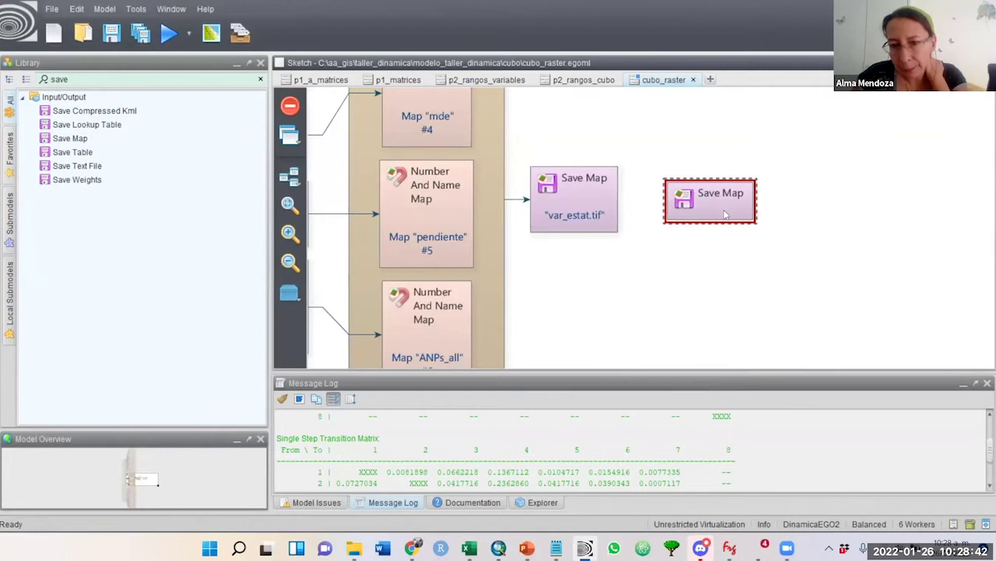
- Browse the extra Save Map functor's output location to the cubo folder inside modelo_taller_dinamica, then cancel without saving a filename
double_click(724, 214)
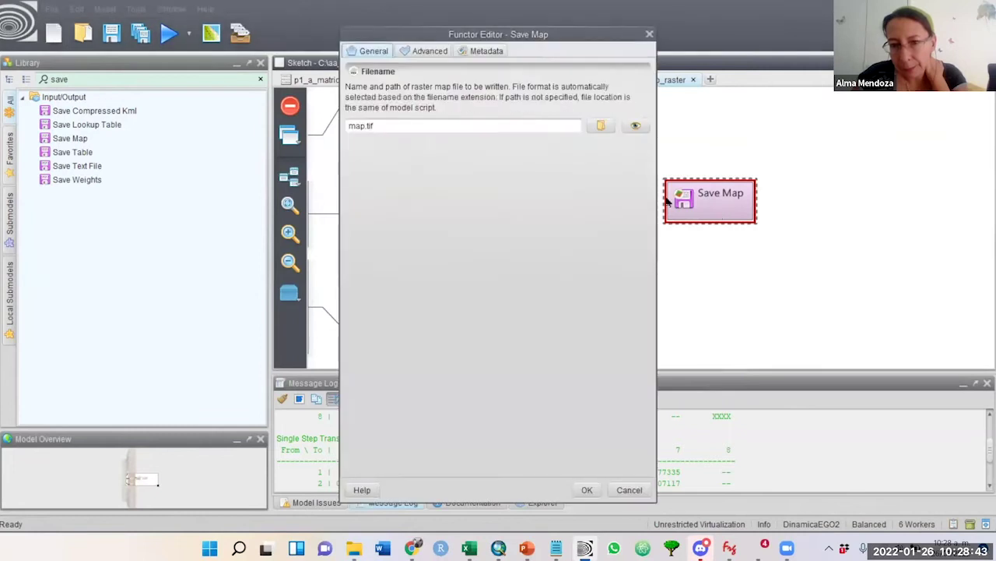
left_click(600, 126)
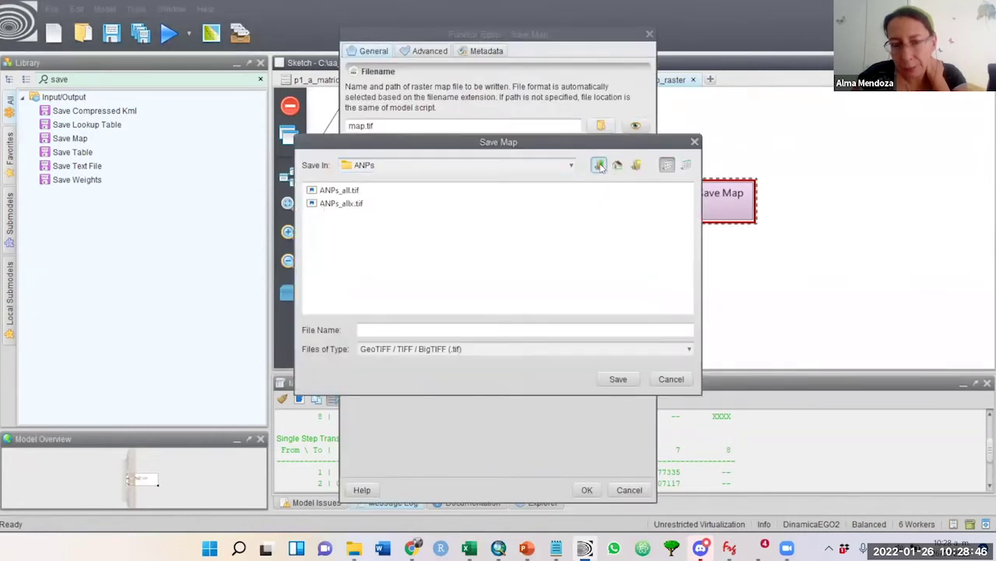
left_click(599, 165)
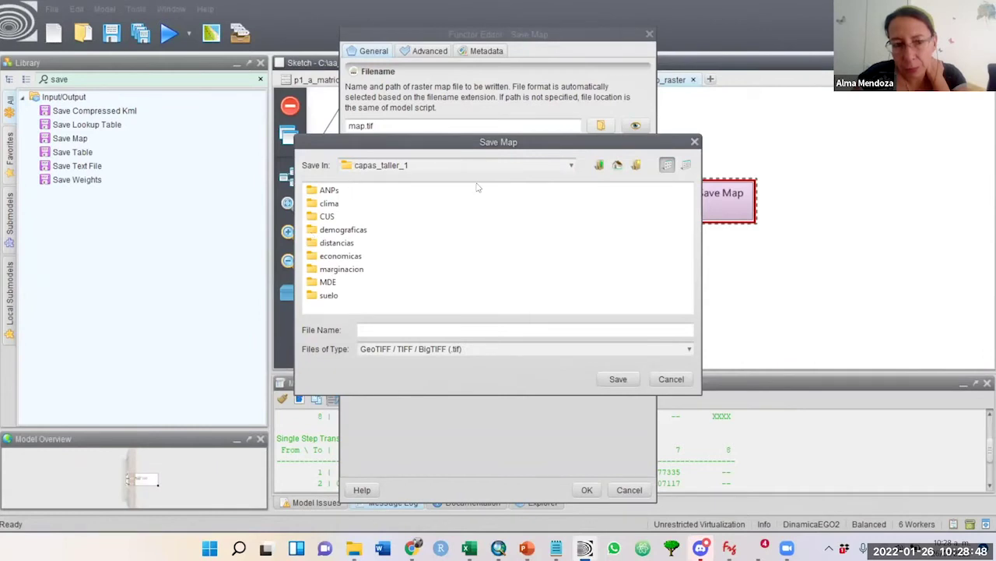
left_click(600, 165)
double_click(349, 231)
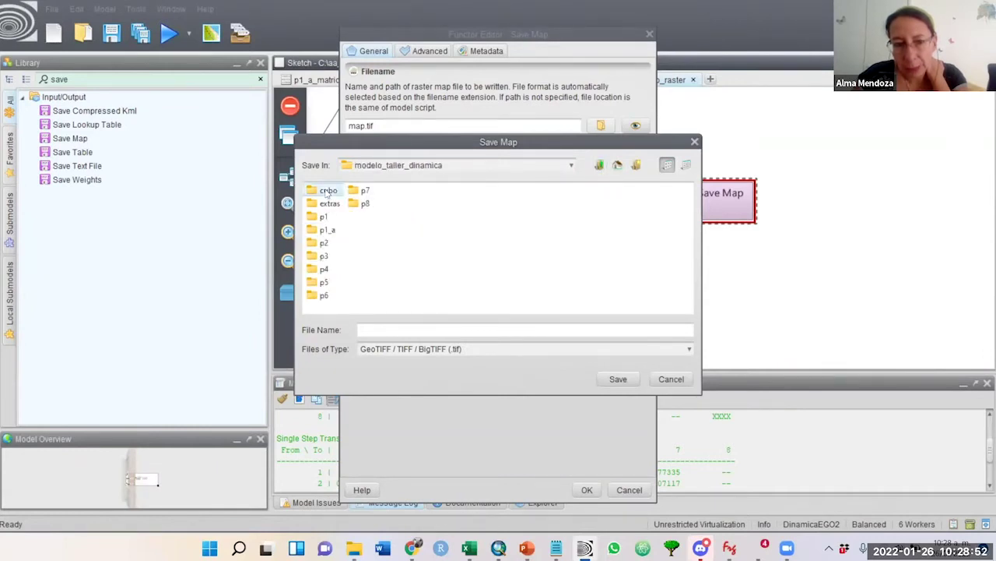
double_click(328, 192)
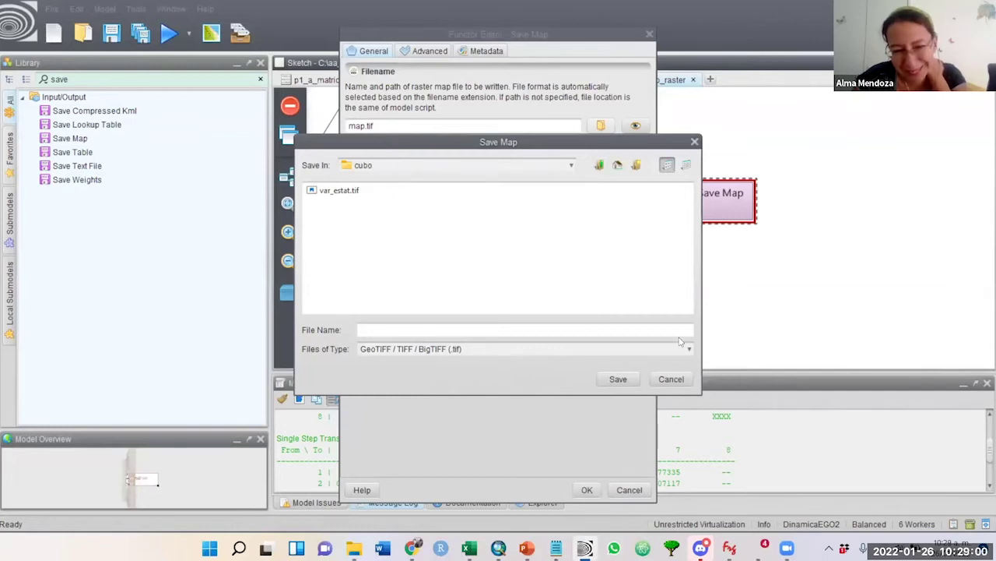
left_click(668, 379)
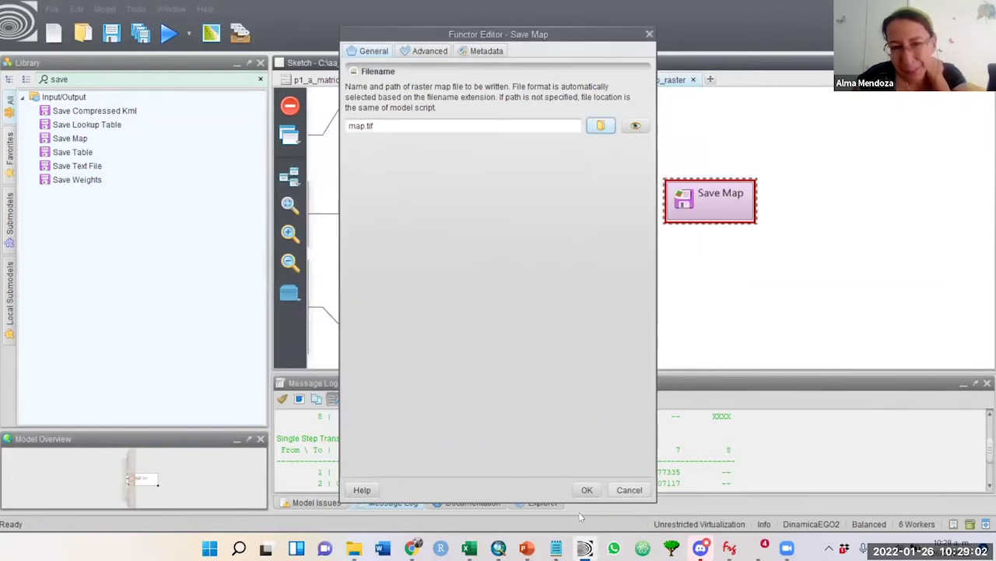
left_click(629, 489)
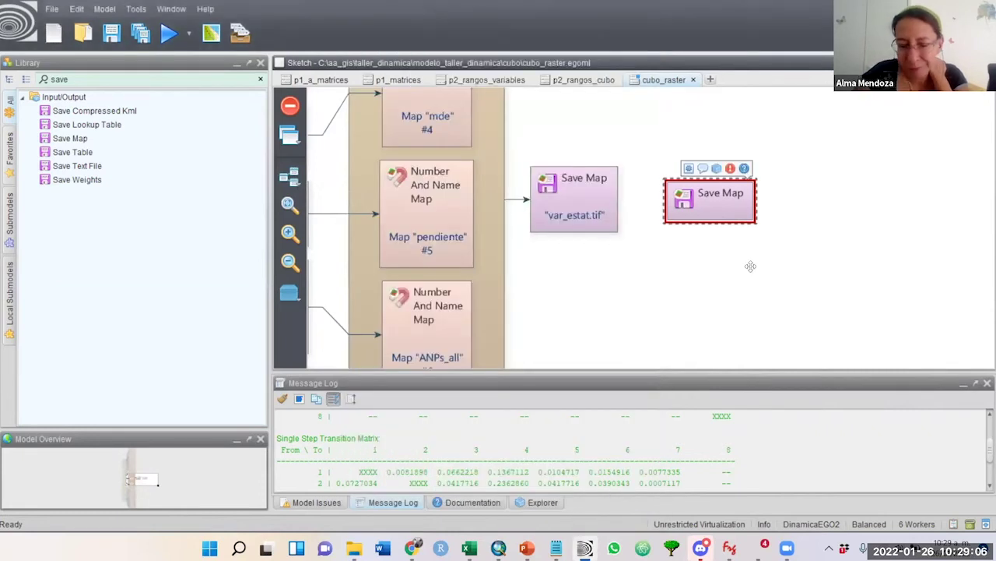
- Delete the extra Save Map functor from the cubo_raster sketch
key("Delete")
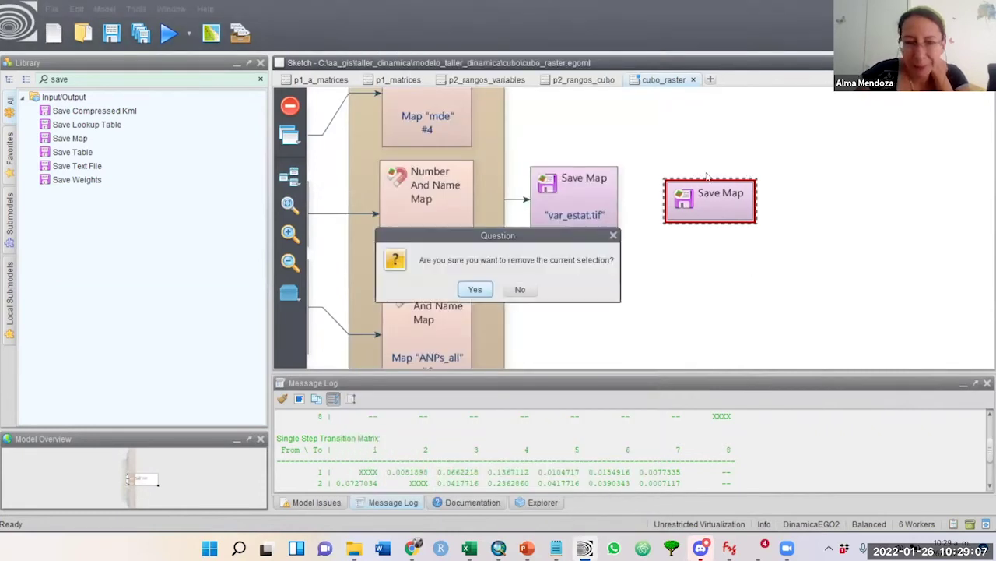
left_click(474, 289)
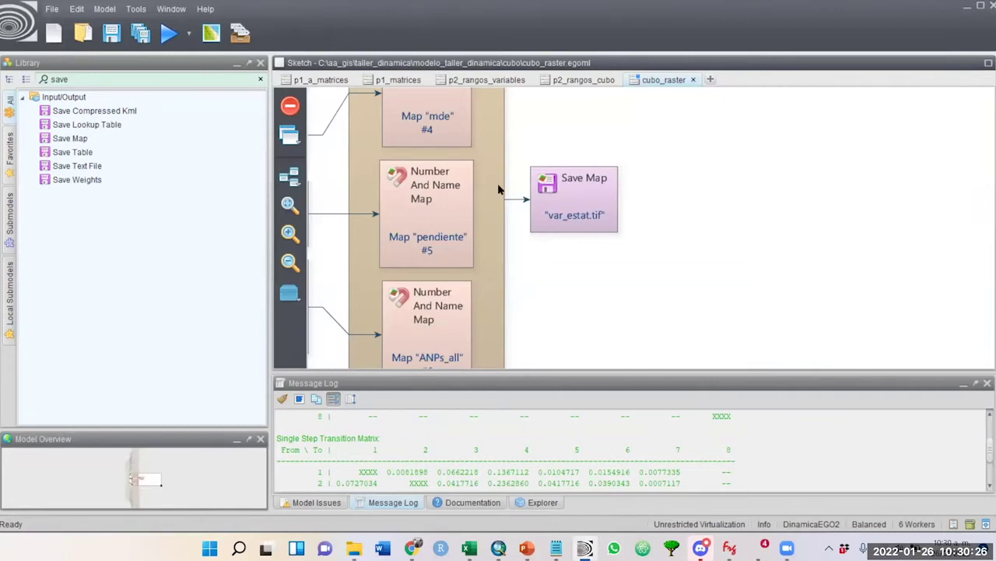
- Open the Create Cube Map cell type setting, switch to ArcMap and examine the value ranges of the rasters in the Distancias group
double_click(494, 278)
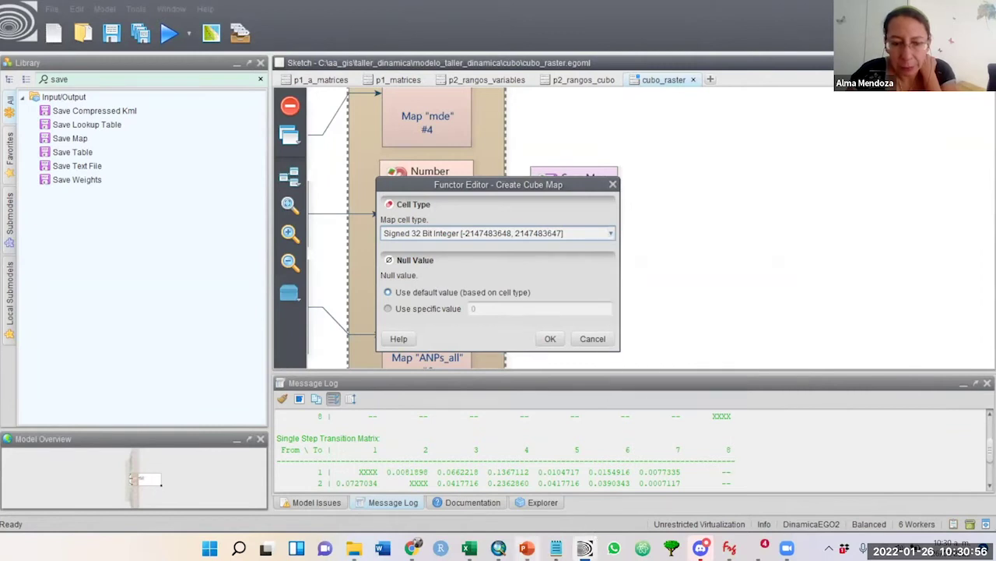
mouse_move(499, 548)
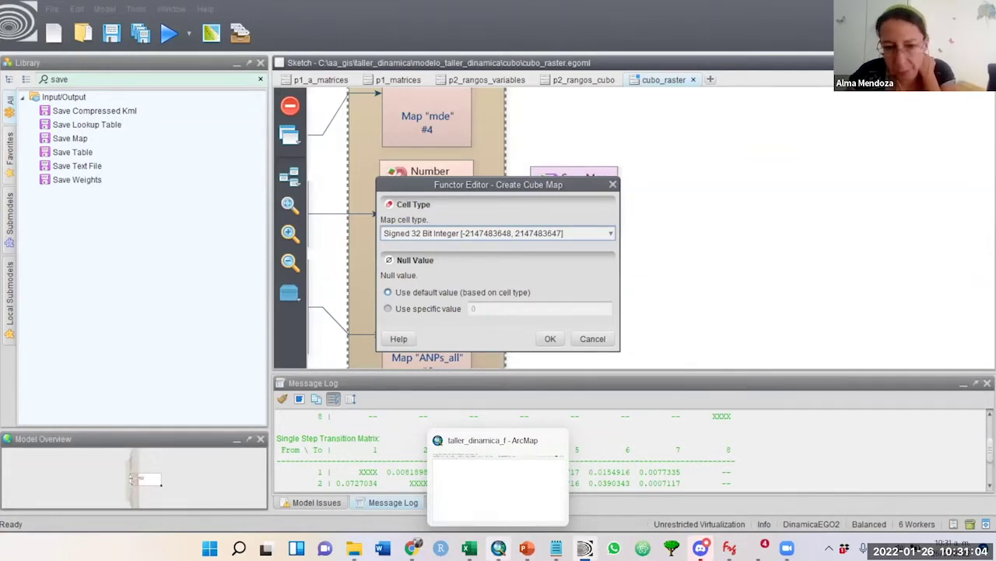
left_click(498, 548)
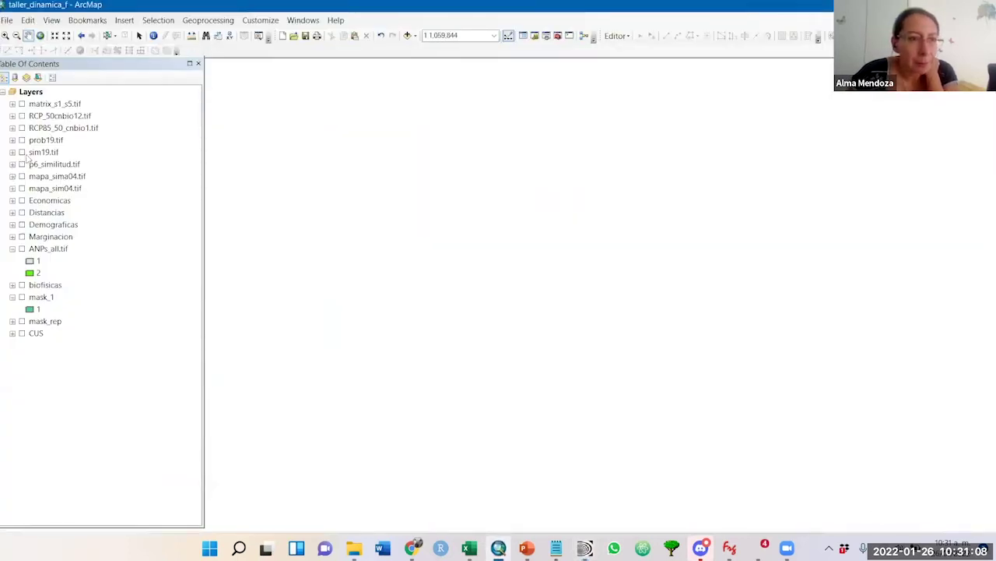
left_click(12, 213)
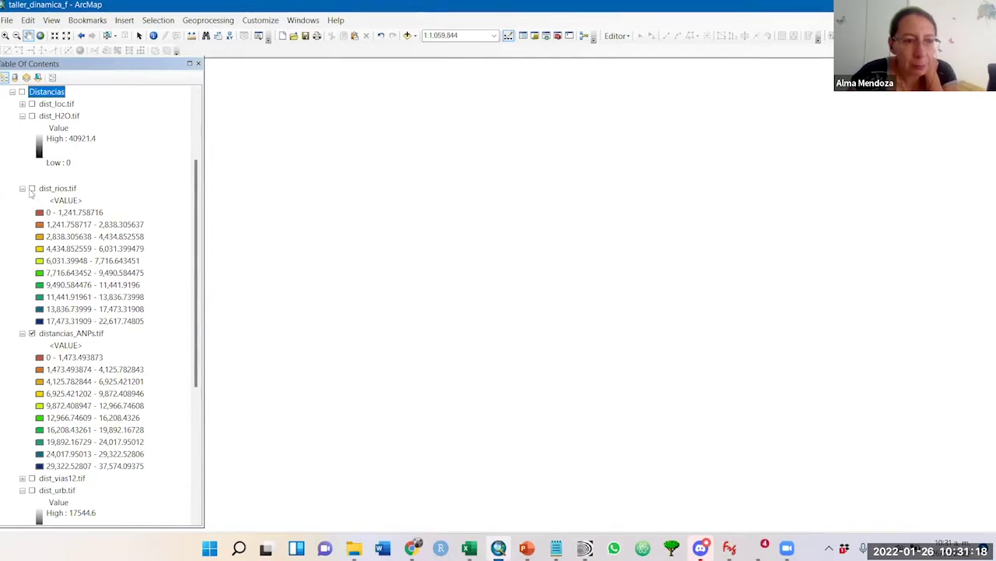
left_click(31, 190)
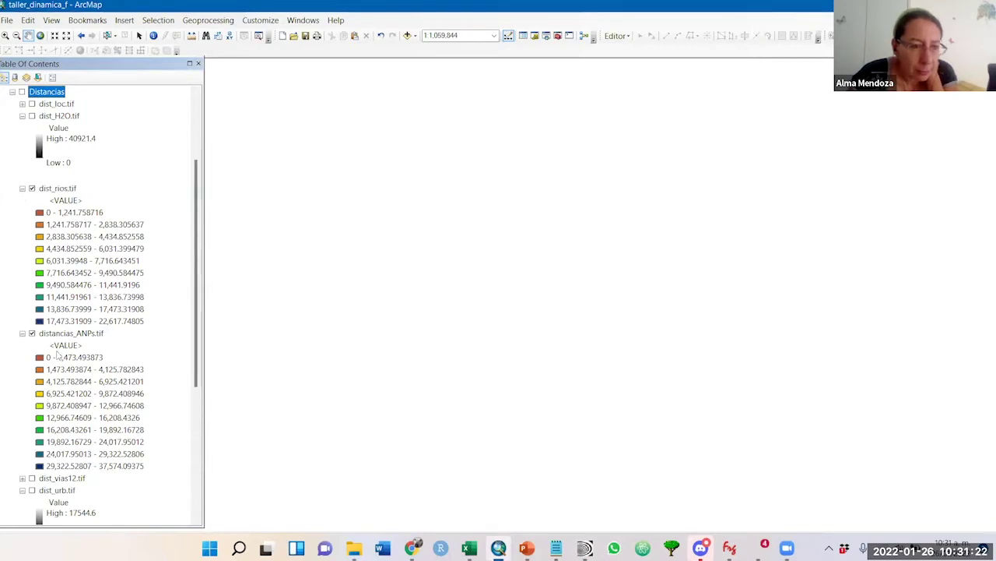
scroll(196, 360, "down", 1)
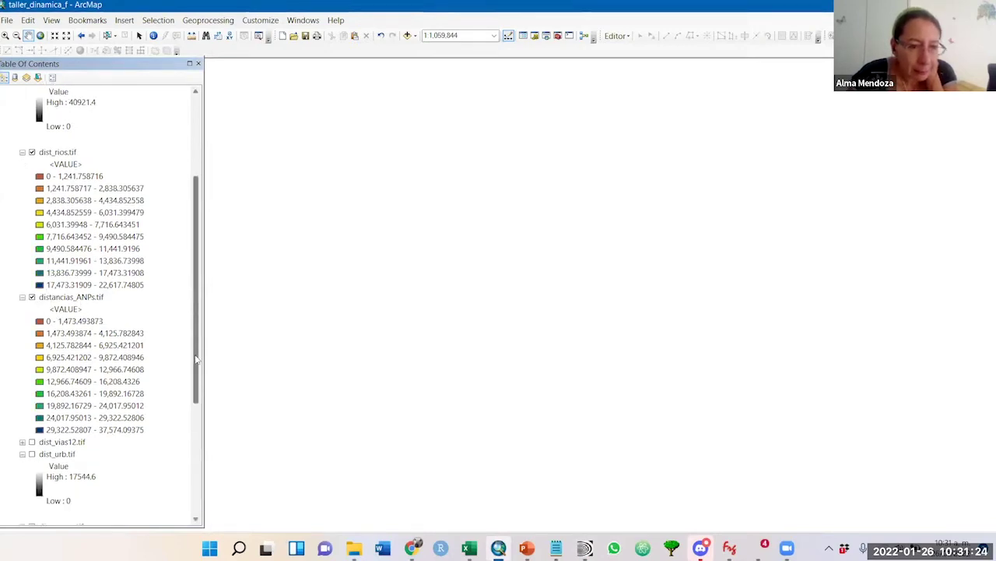
scroll(197, 359, "down", 1)
left_click_drag(196, 361, 199, 391)
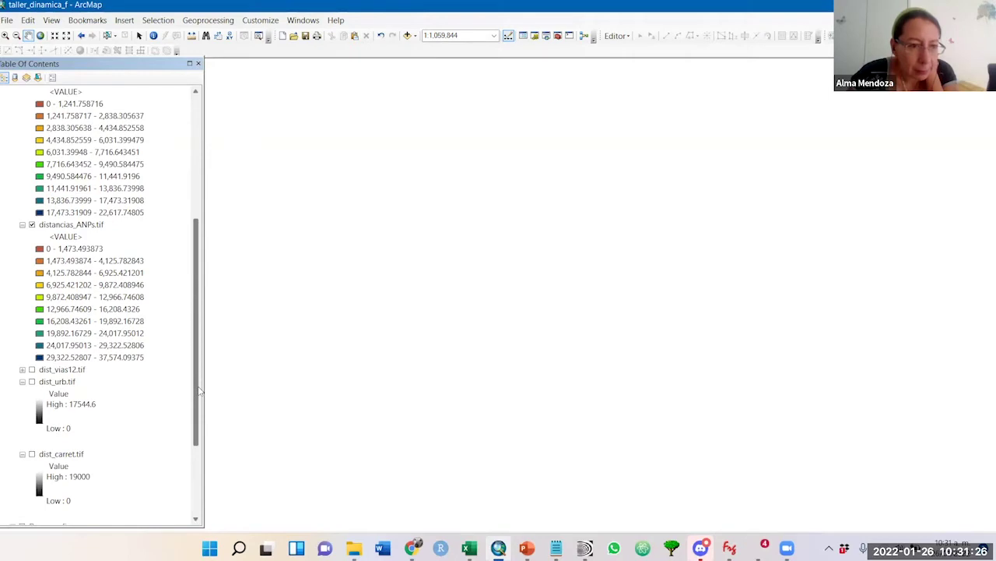
scroll(198, 392, "down", 1)
scroll(199, 424, "down", 4)
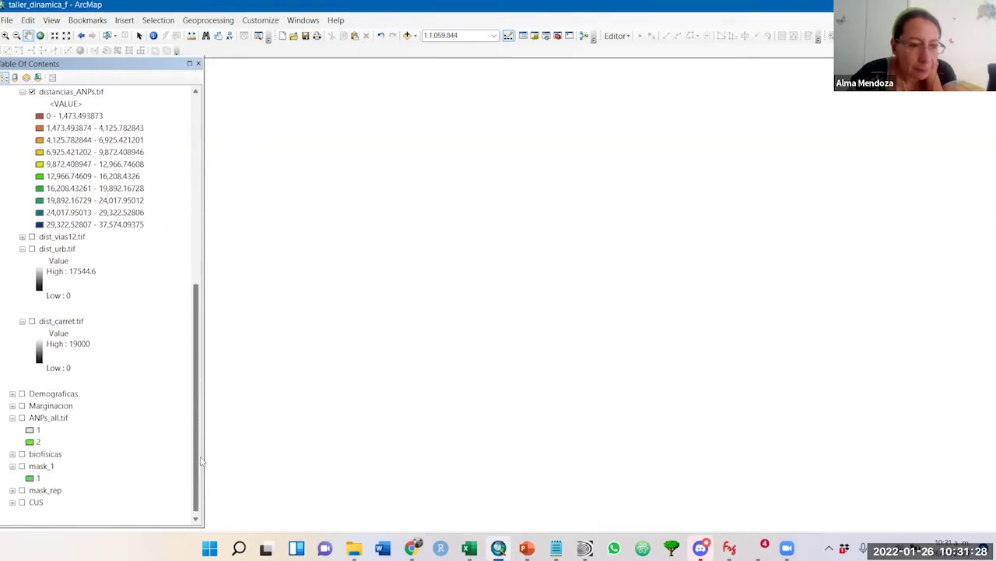
left_click(22, 248)
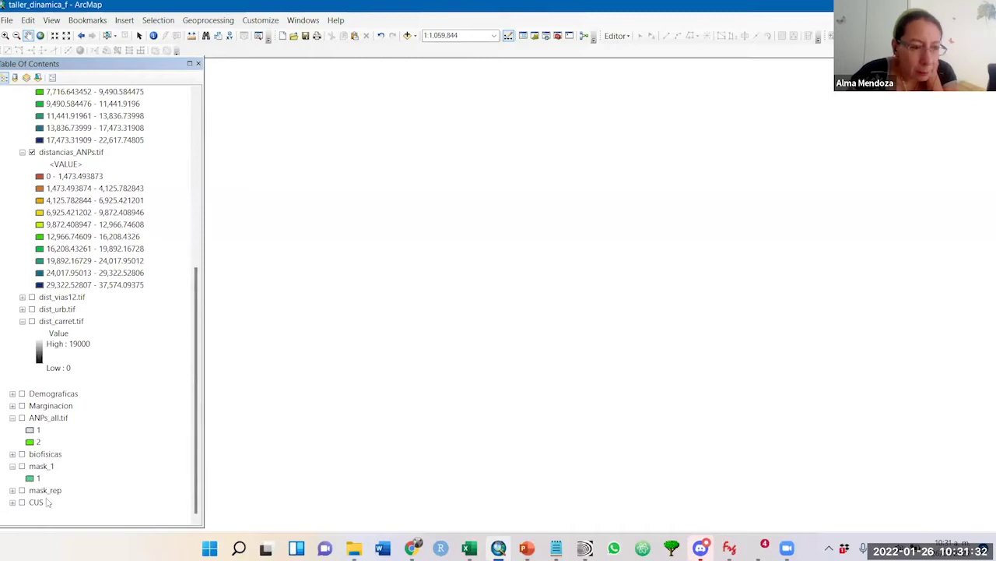
left_click_drag(193, 445, 3, 137)
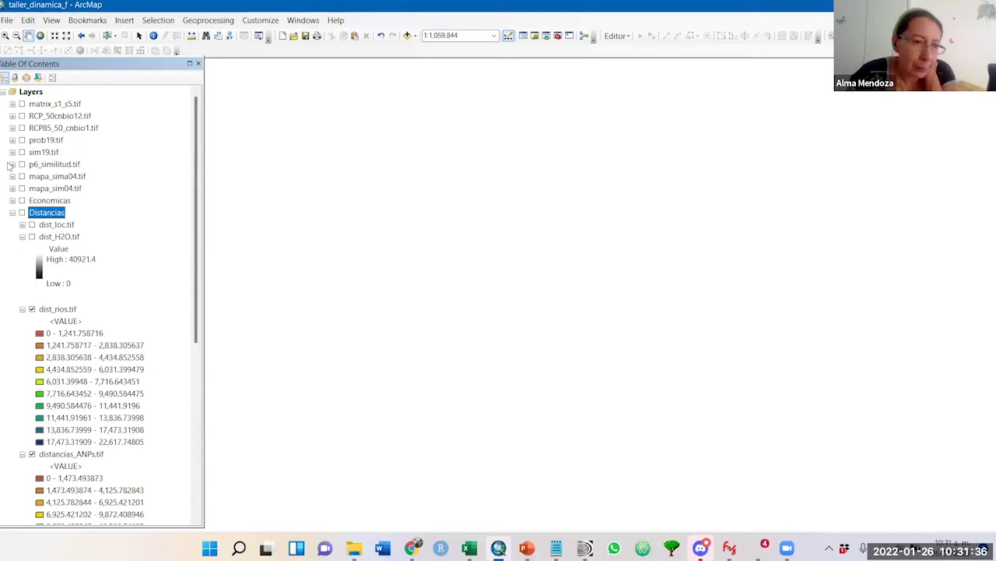
left_click(12, 213)
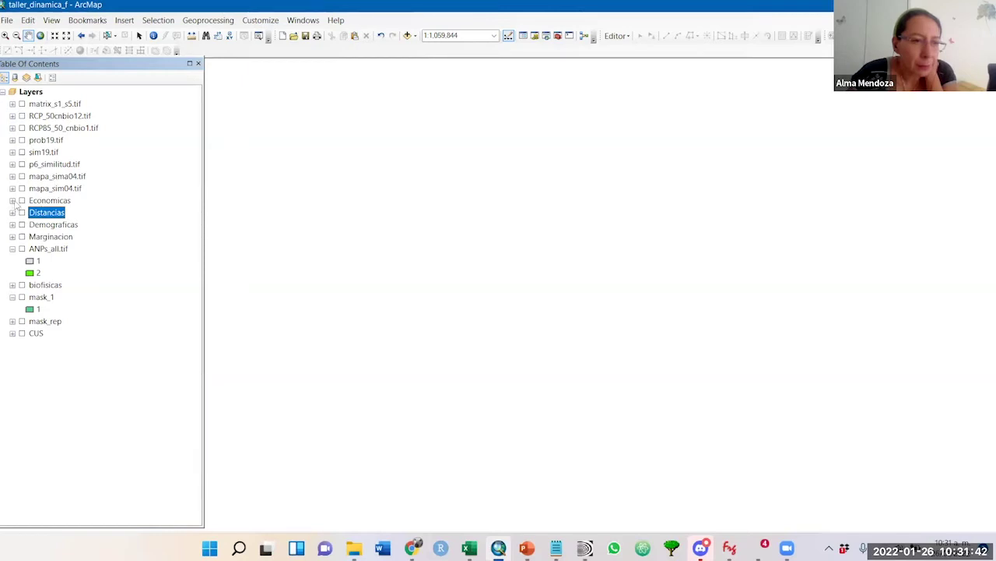
- Examine the values of pib_pc_85.tif in the PIB_pc group of the Economicas layers
left_click(12, 201)
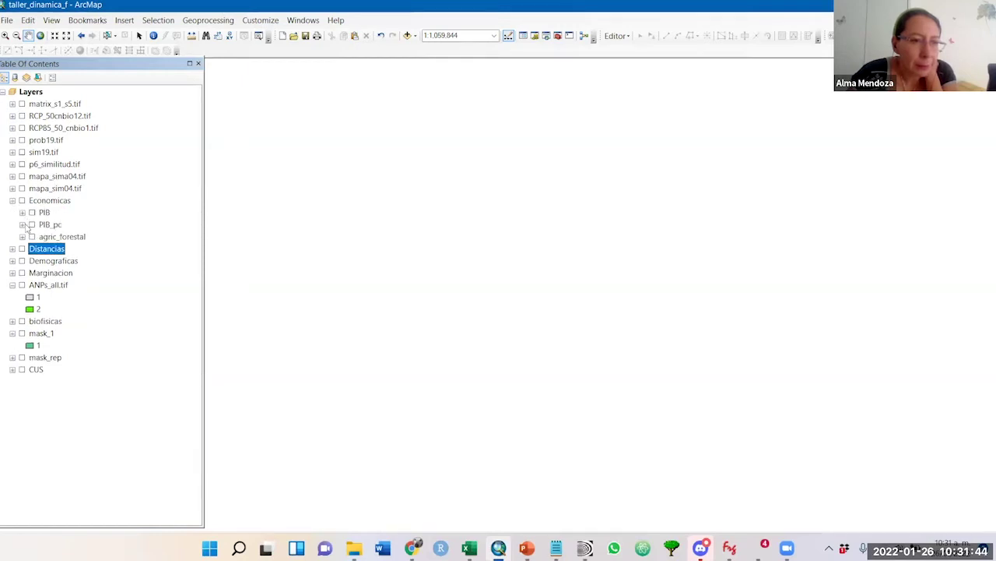
left_click(22, 224)
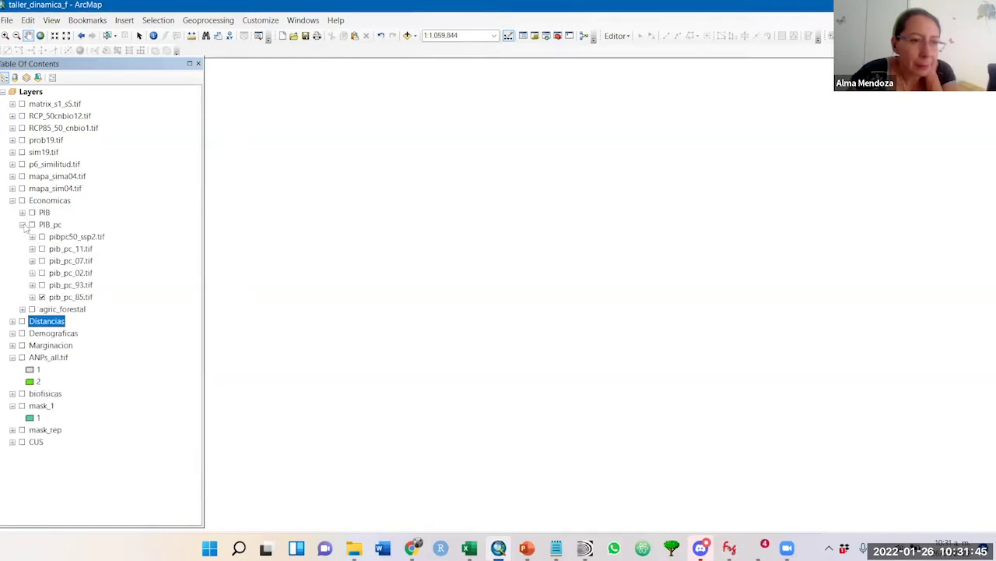
left_click(32, 297)
left_click_drag(197, 221, 196, 146)
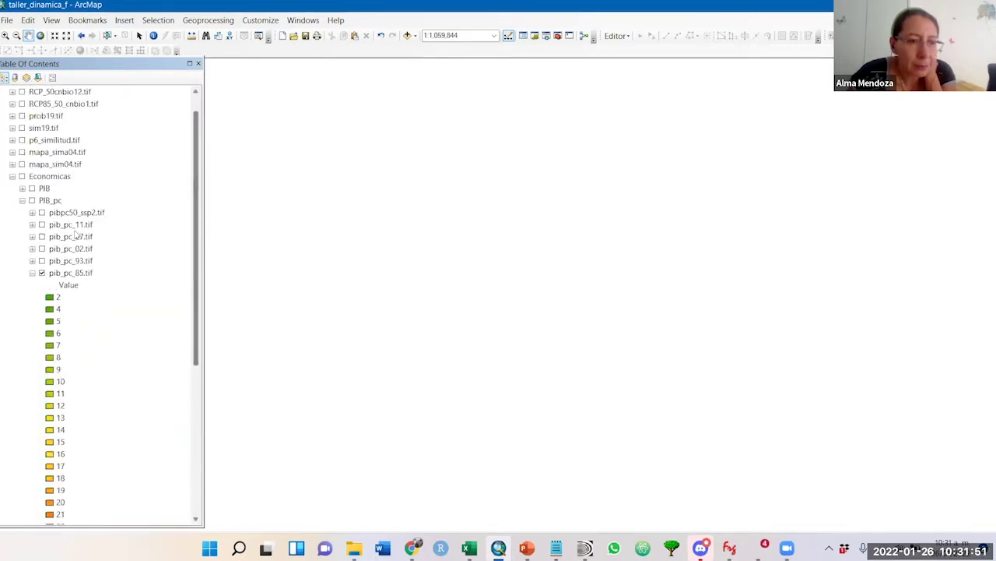
left_click(23, 201)
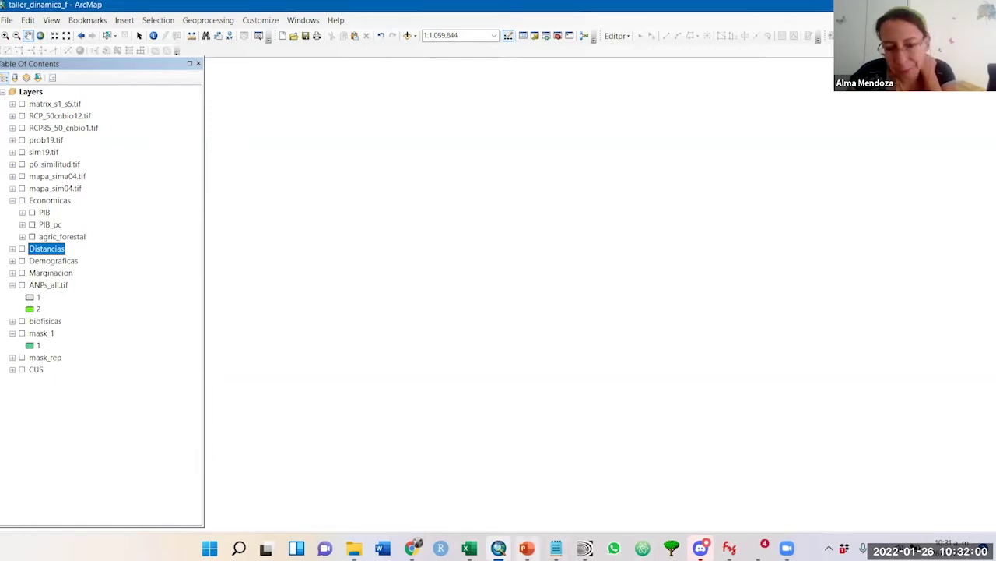
- Switch back to Dinamica EGO, review the available map cell types for Create Cube Map and close its editor
mouse_move(585, 548)
left_click(589, 506)
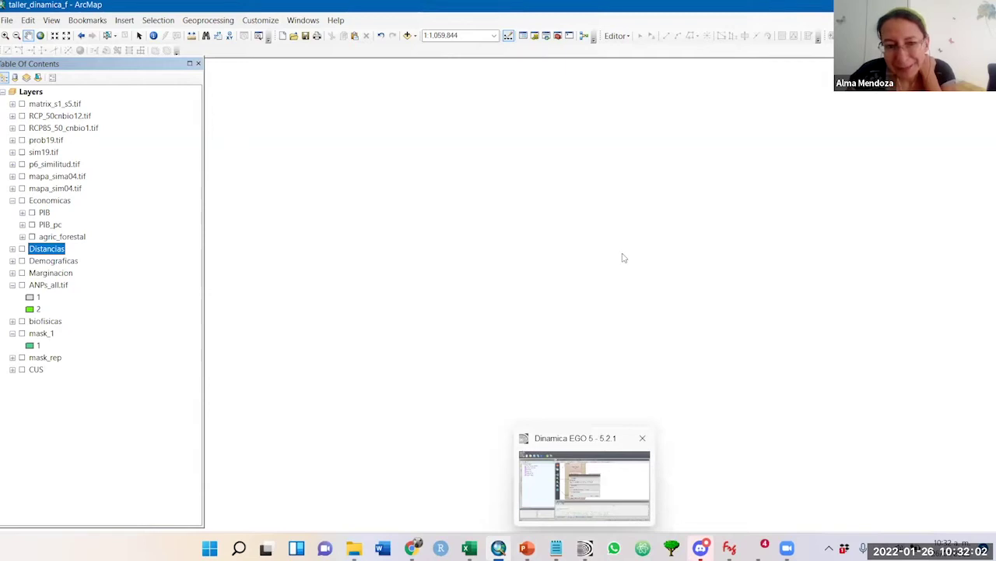
left_click(609, 233)
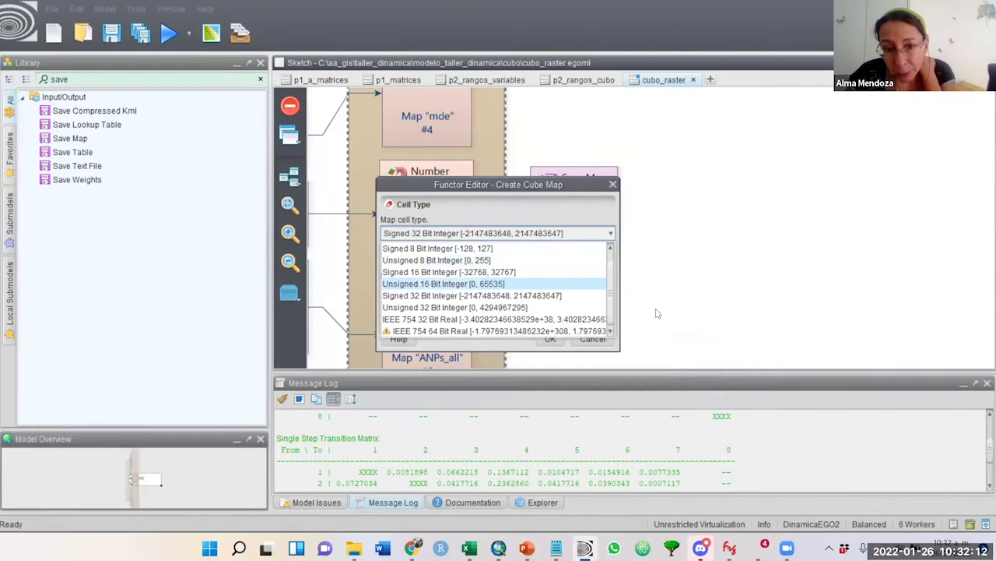
left_click(612, 185)
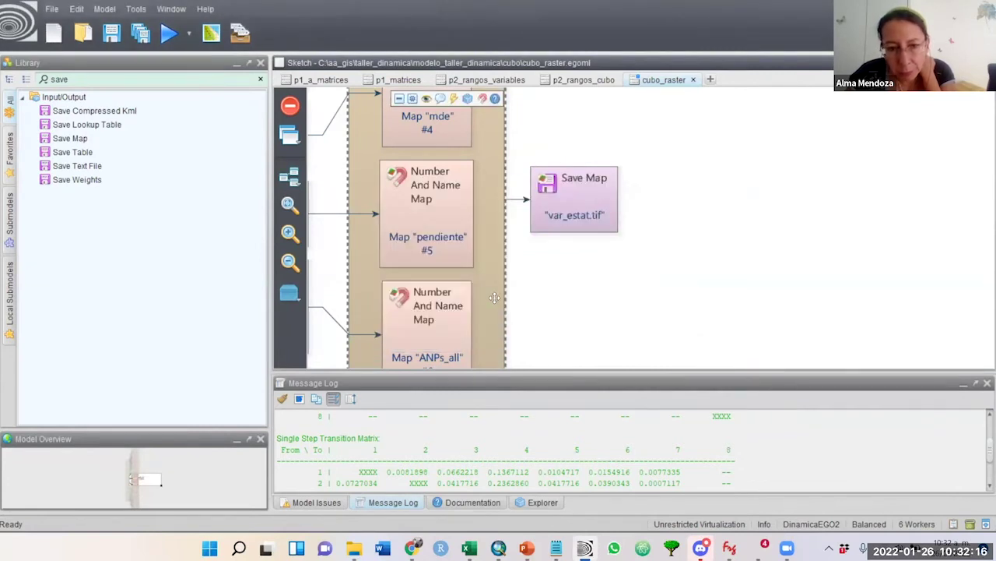
- Set the Create Cube Map cell type to Unsigned 8 Bit Integer [0, 255] and try to run the model
double_click(495, 297)
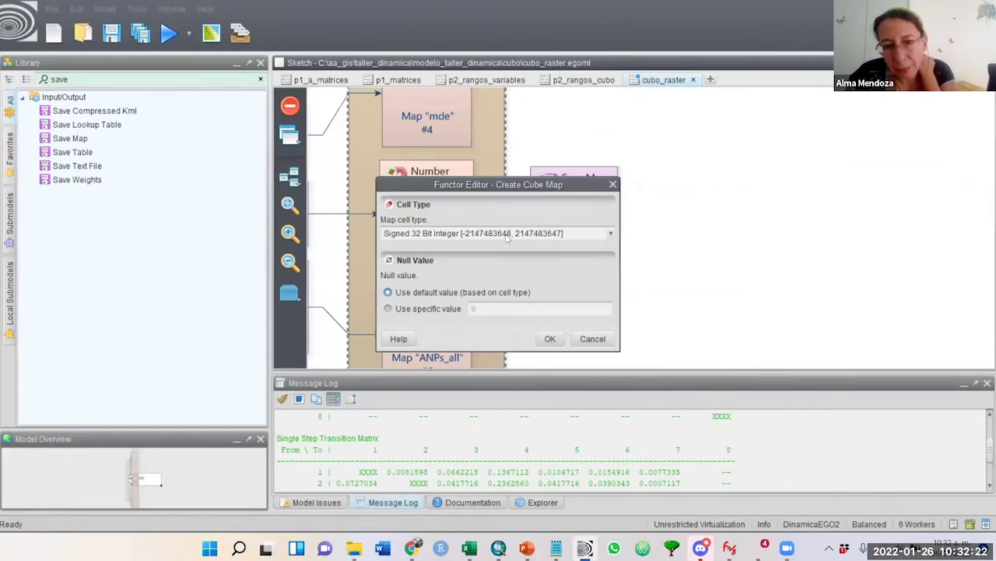
left_click(611, 234)
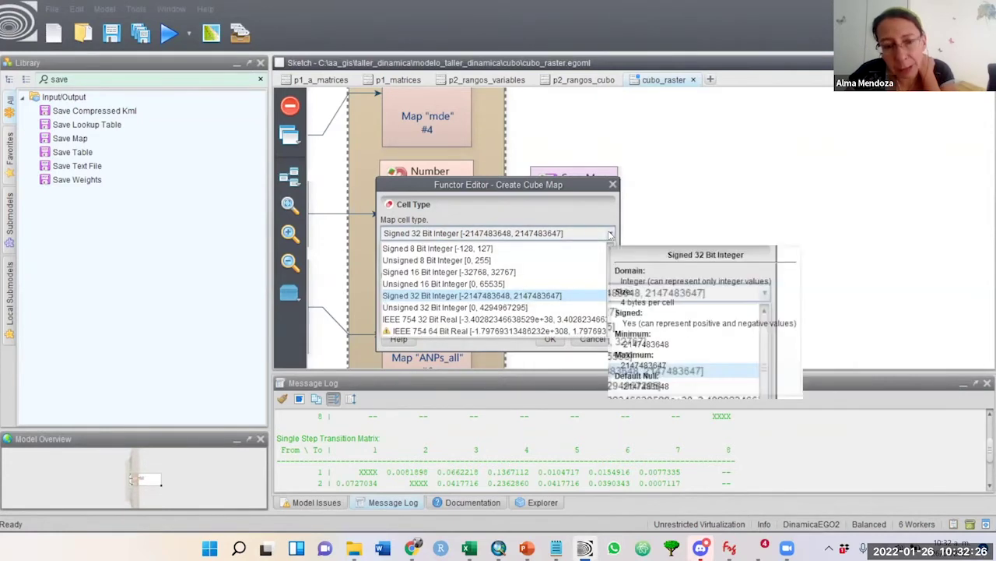
left_click(440, 260)
left_click(550, 339)
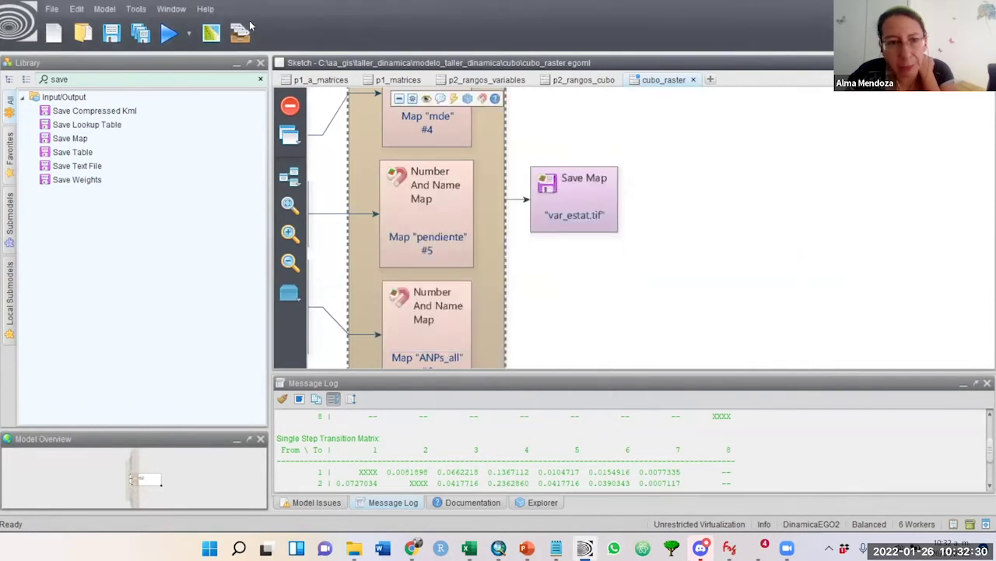
left_click(167, 34)
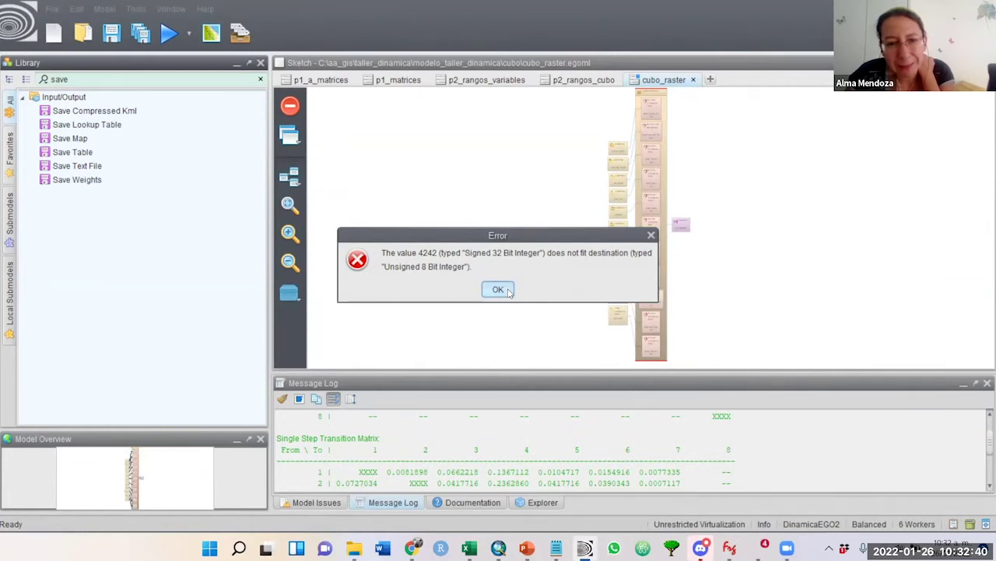
left_click(499, 290)
double_click(664, 301)
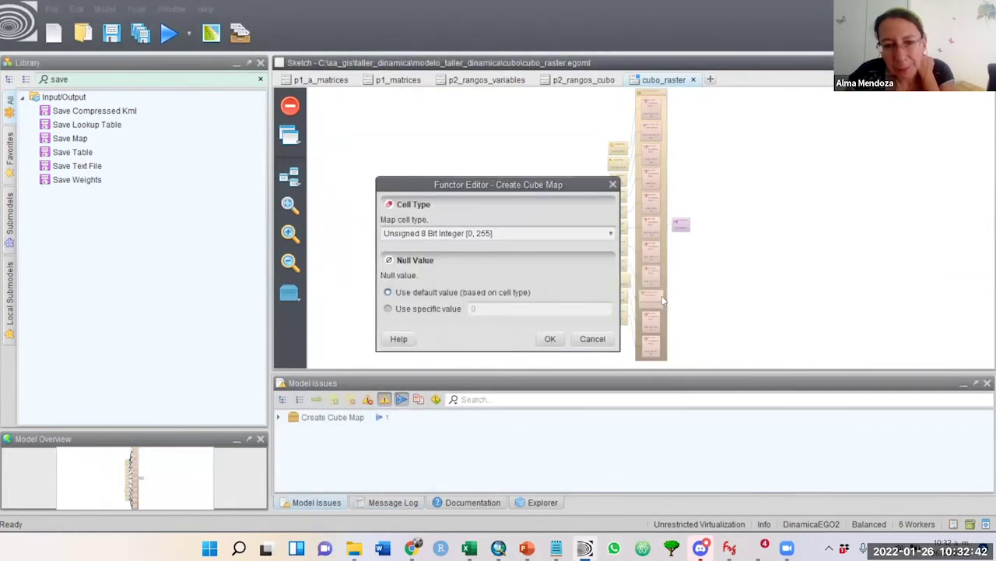
left_click(610, 233)
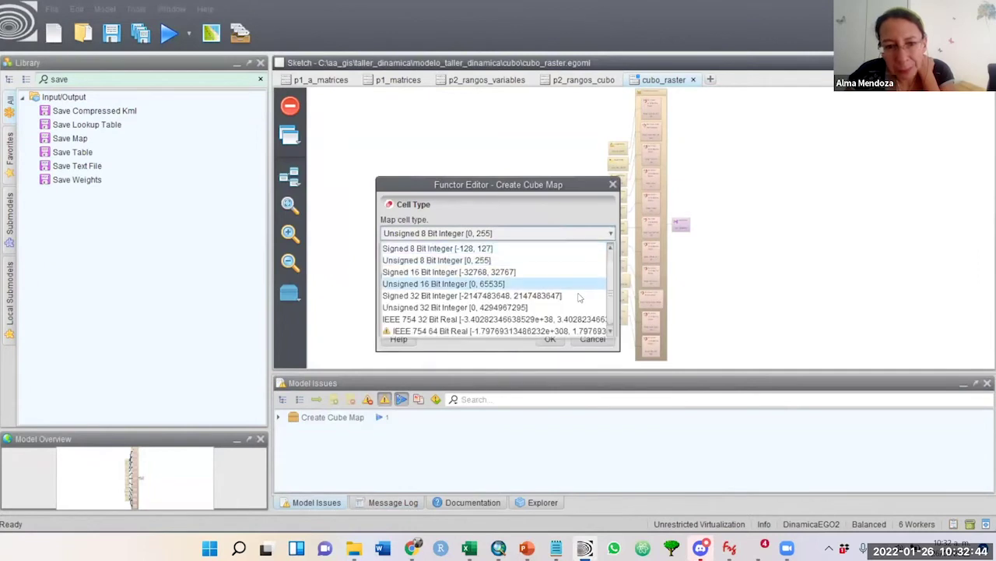
left_click(579, 297)
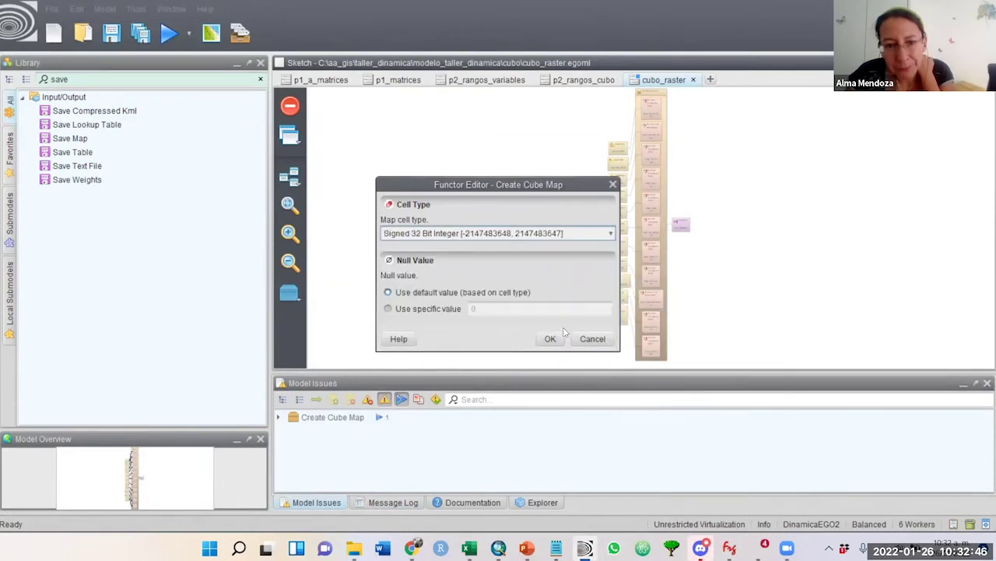
left_click(551, 338)
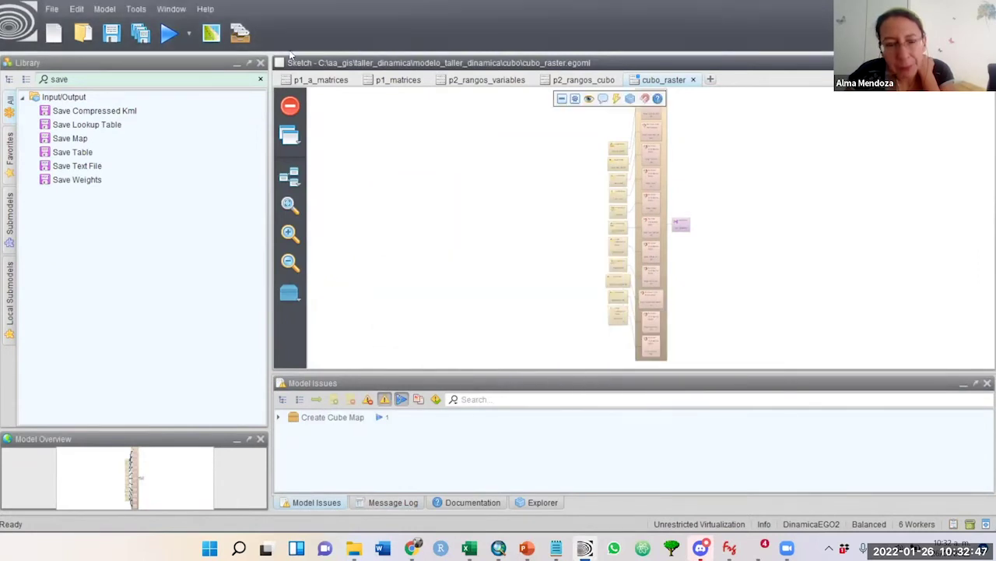
- Run the cubo_raster model and close the completion notice
left_click(168, 37)
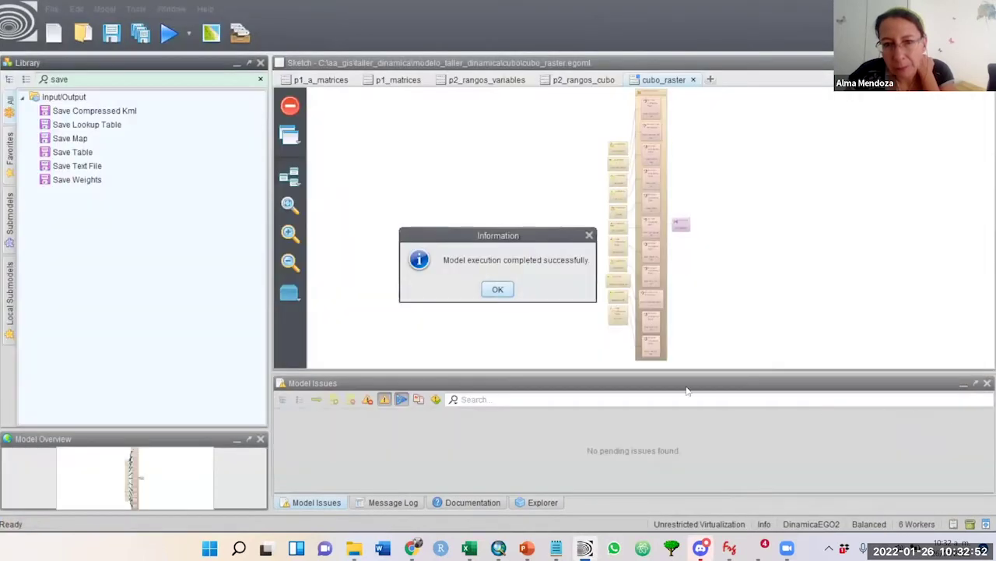
left_click(498, 289)
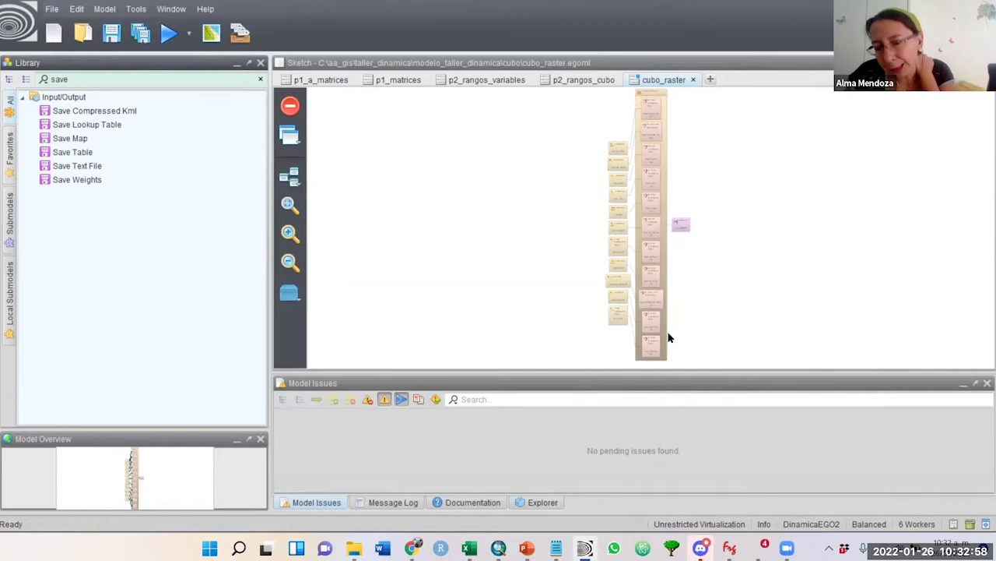
- Review the map cell types offered for Create Cube Map and leave its editor without changes
mouse_move(665, 337)
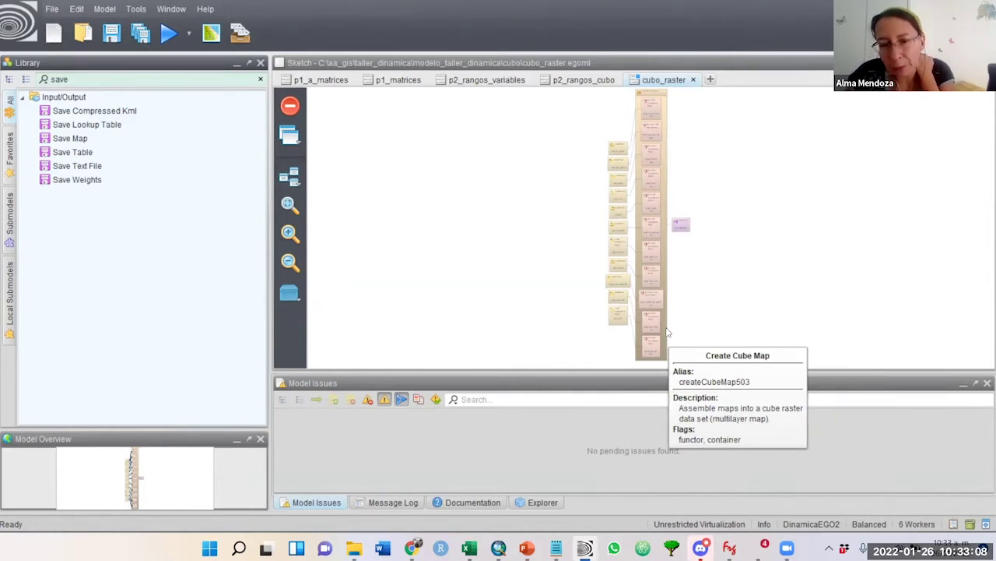
double_click(667, 333)
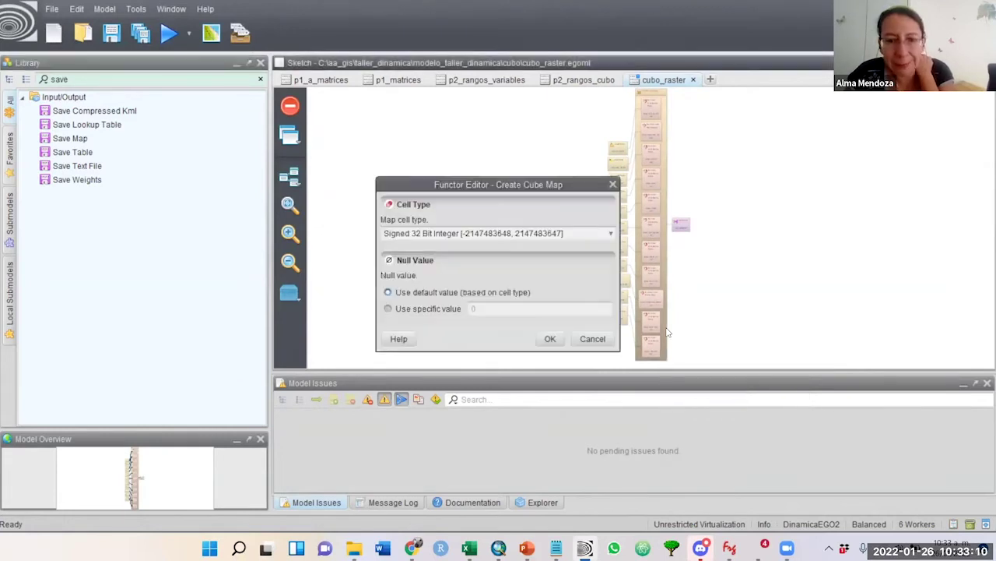
left_click(605, 235)
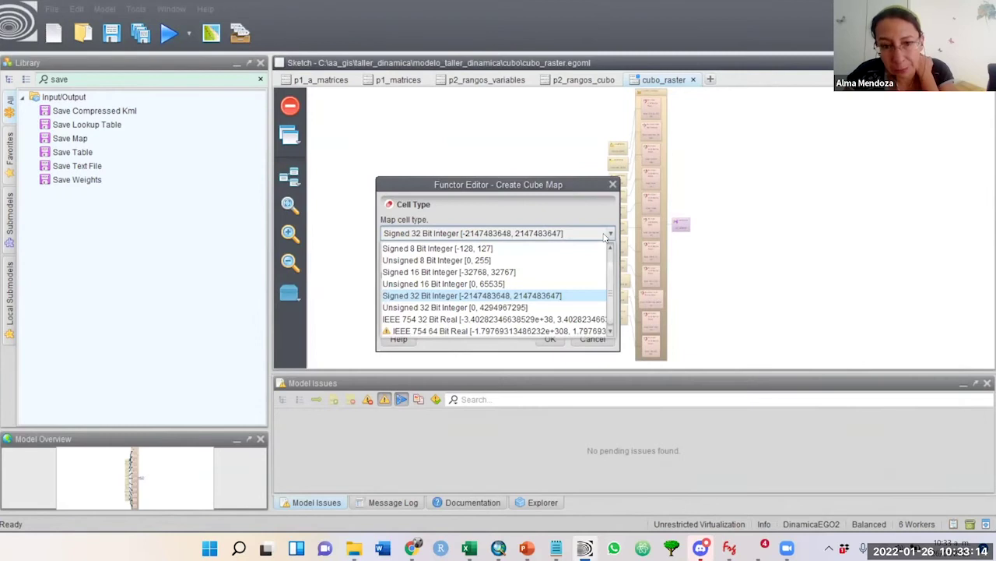
left_click(605, 235)
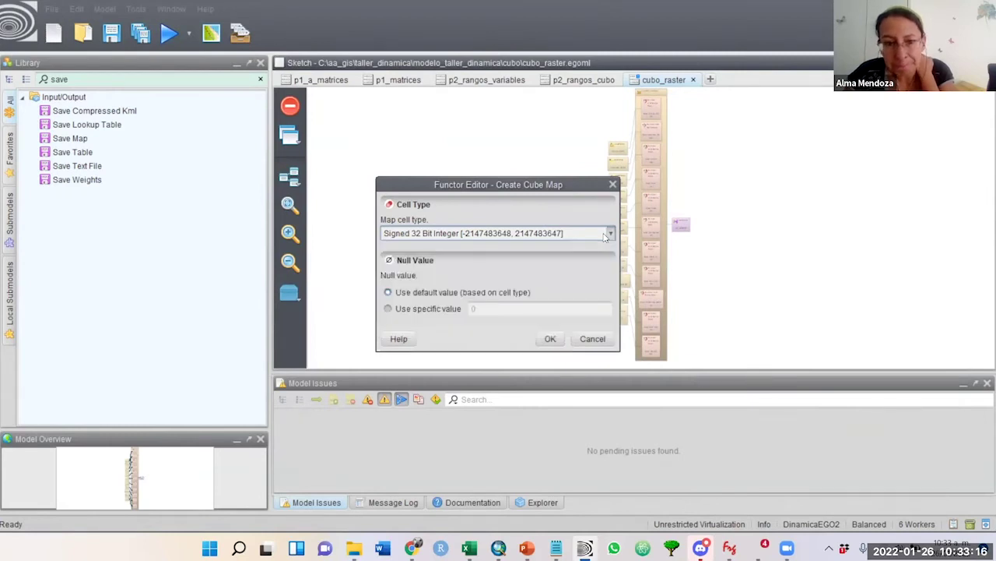
left_click(593, 339)
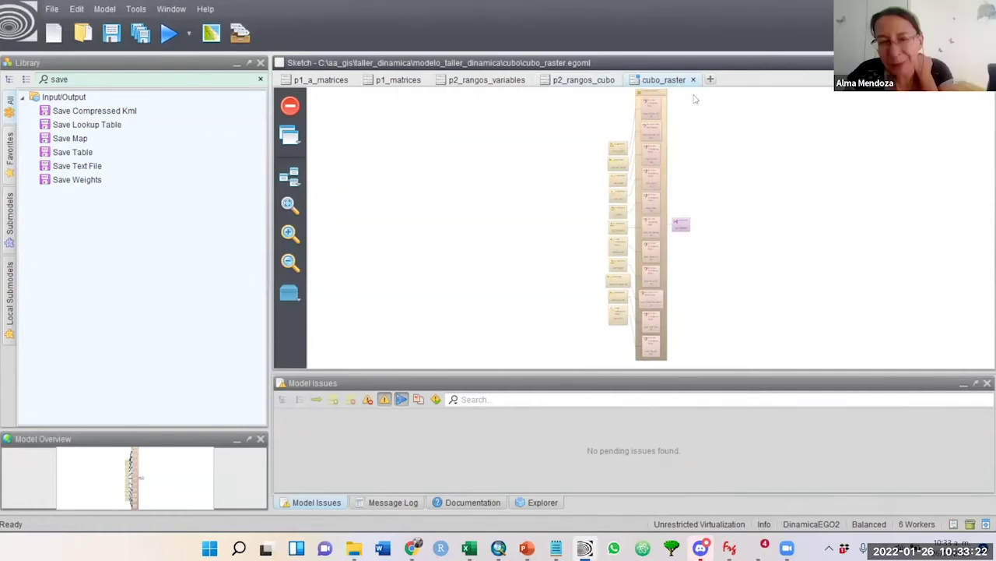
- View the Save Map output var_estat.tif and set the distancias_ANPs histogram limits to Limits to Actual
double_click(682, 225)
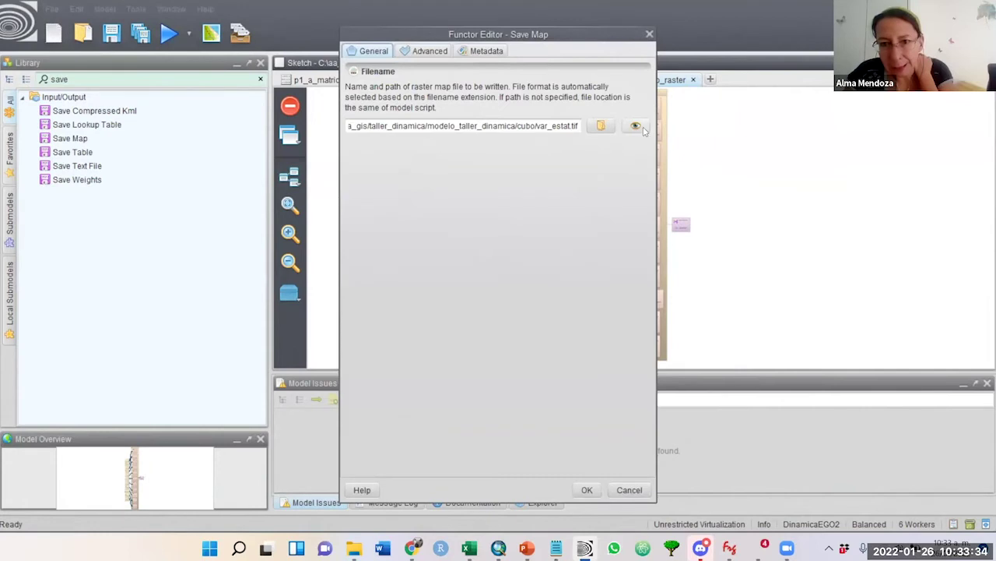
left_click(636, 127)
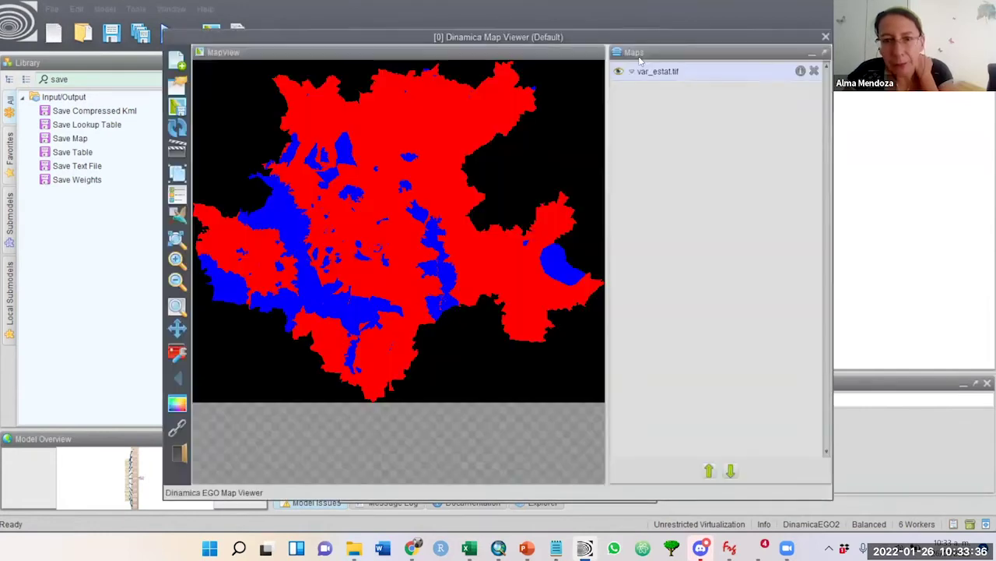
left_click(632, 72)
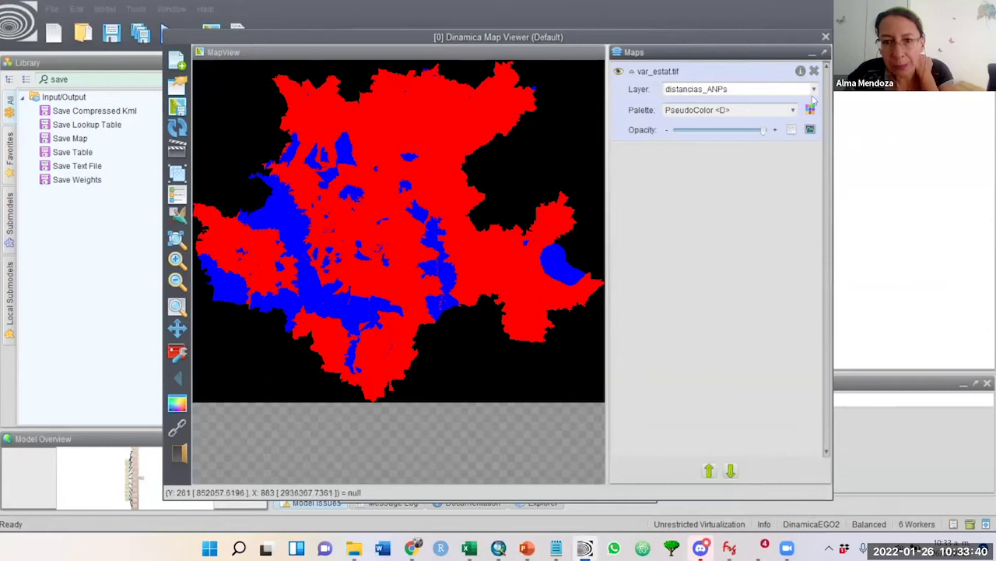
left_click(810, 129)
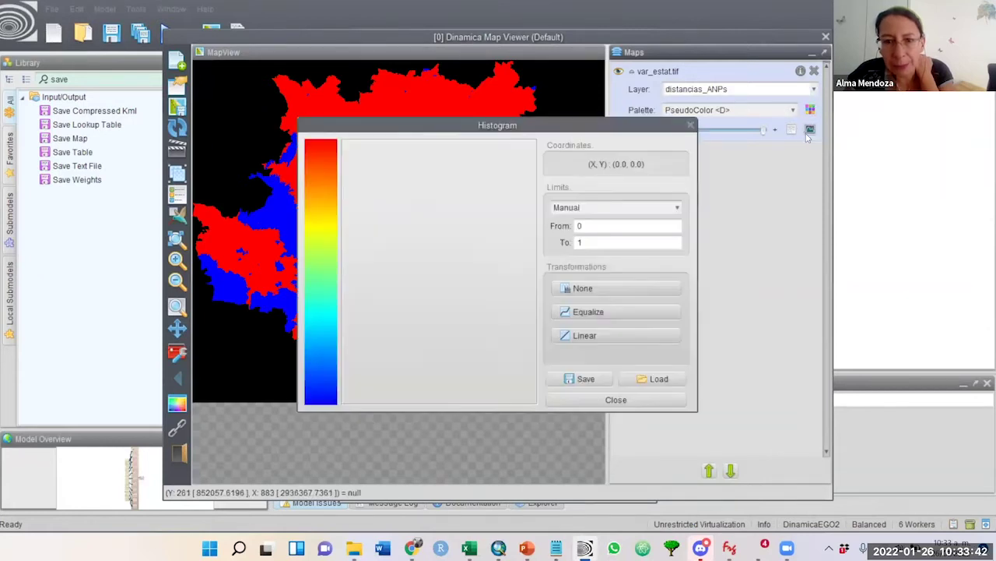
left_click(677, 208)
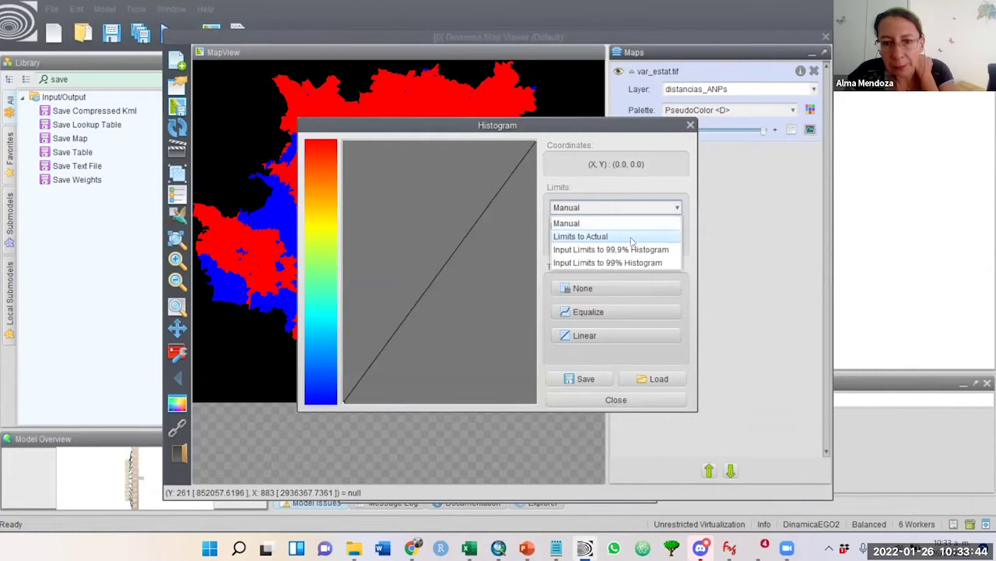
left_click(632, 236)
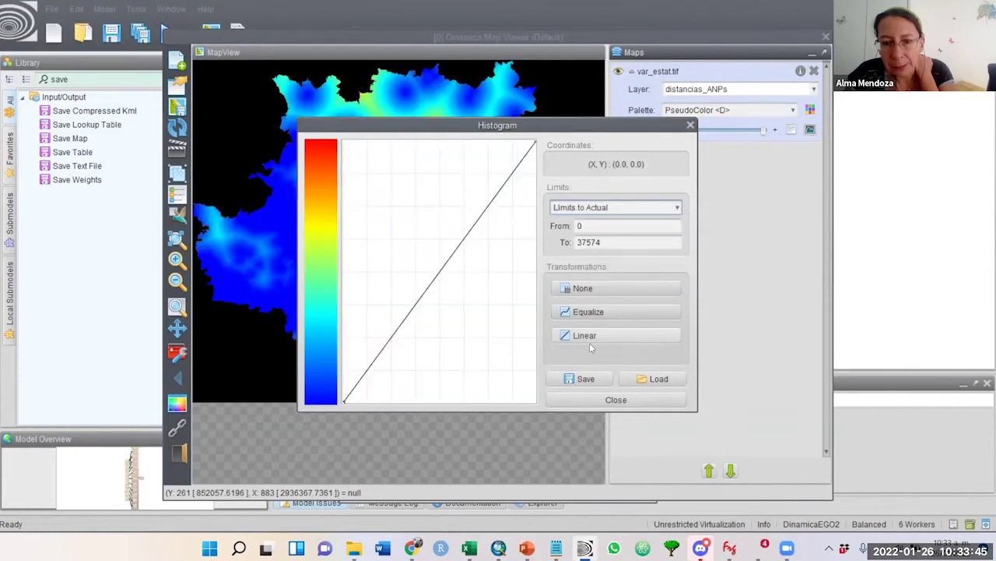
left_click(595, 401)
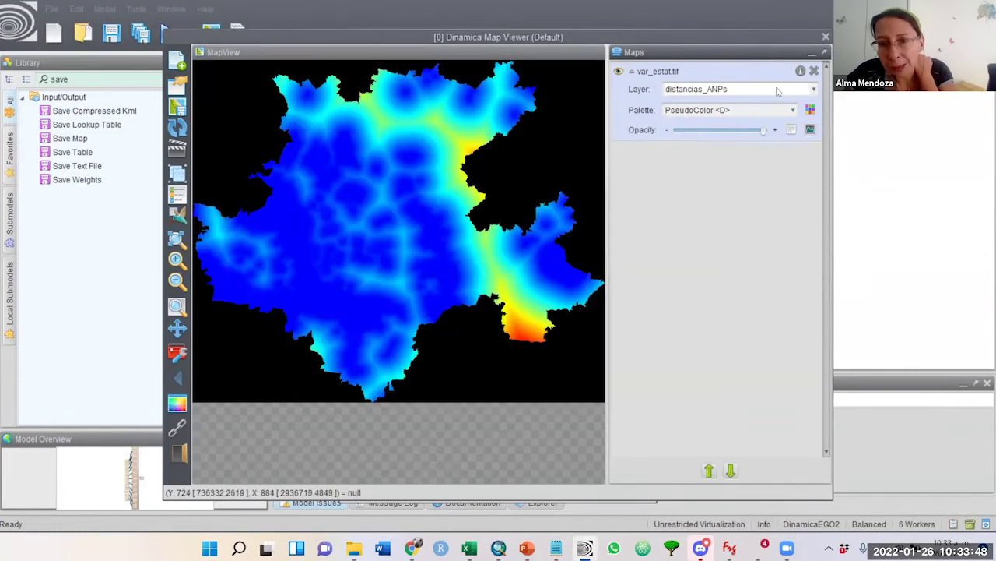
- Display the mde layer of var_estat.tif in the map viewer
left_click(814, 92)
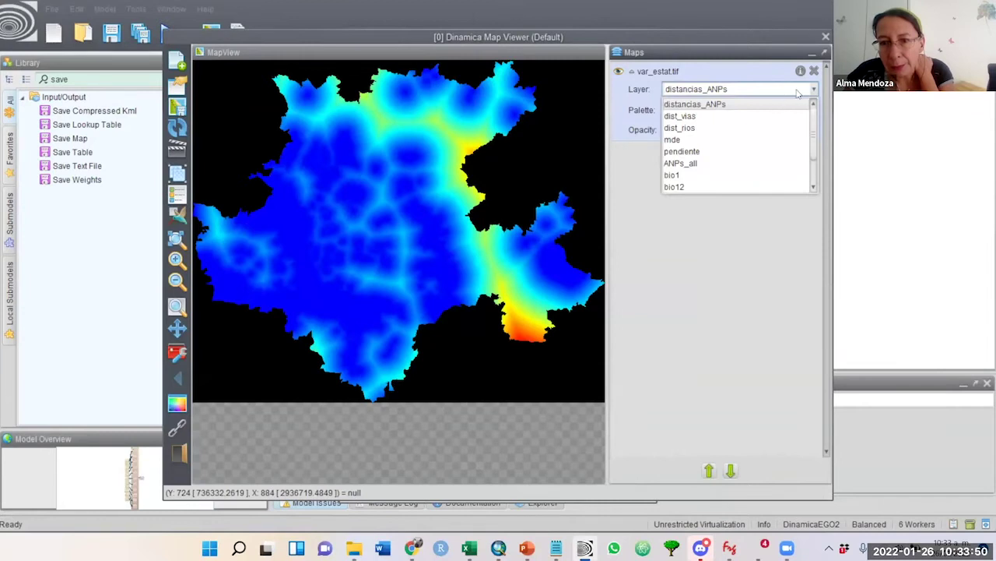
left_click(710, 141)
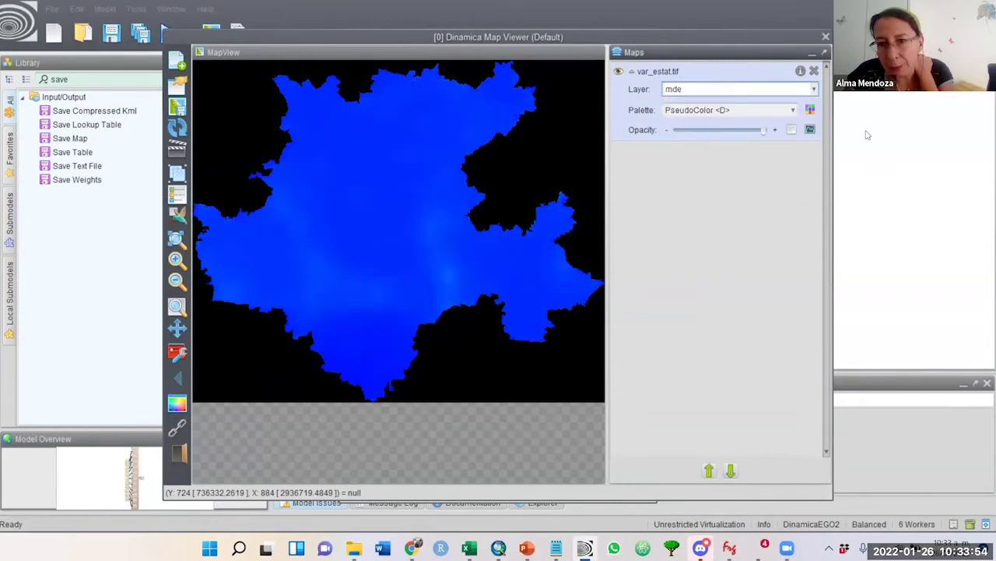
left_click(811, 110)
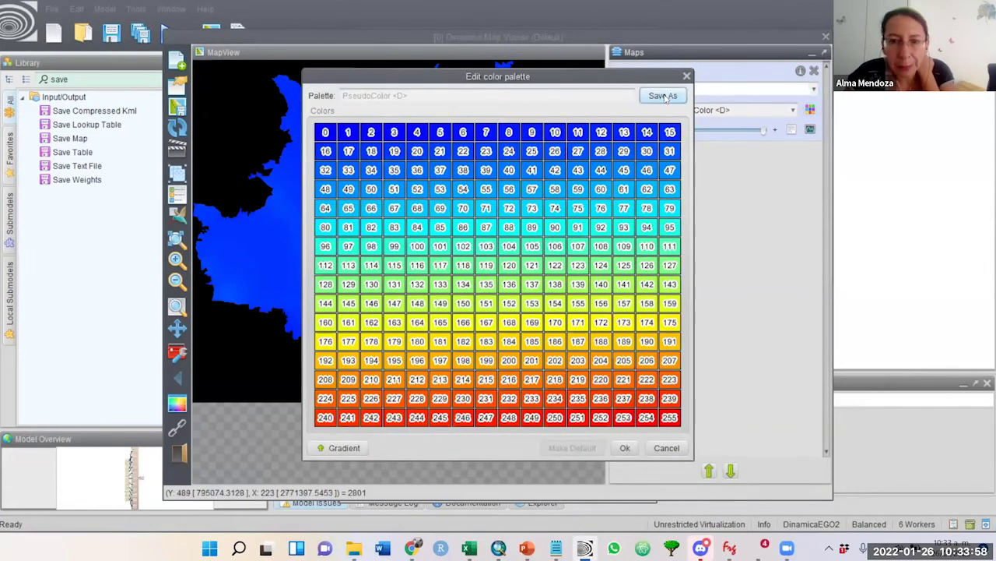
double_click(352, 136)
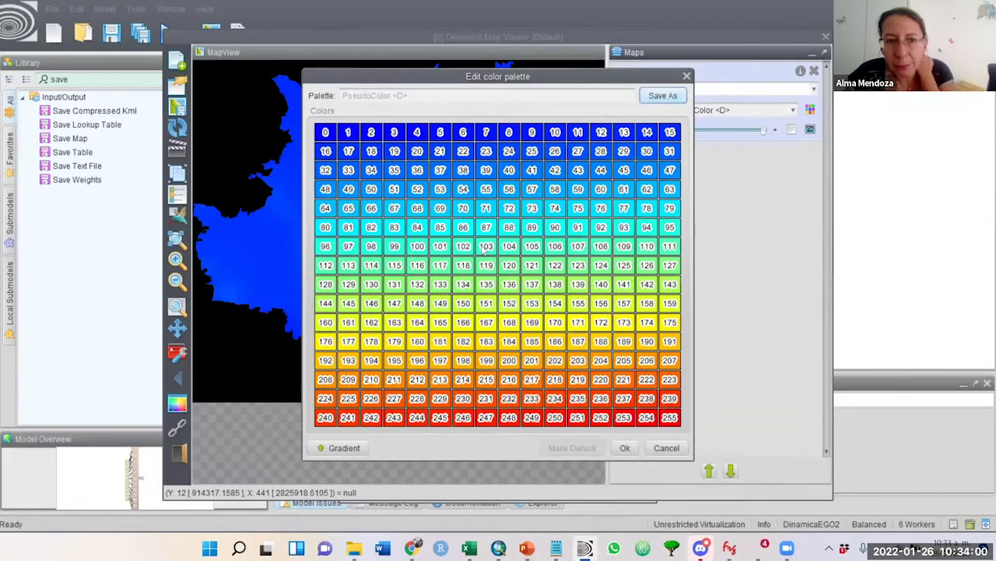
left_click(711, 133)
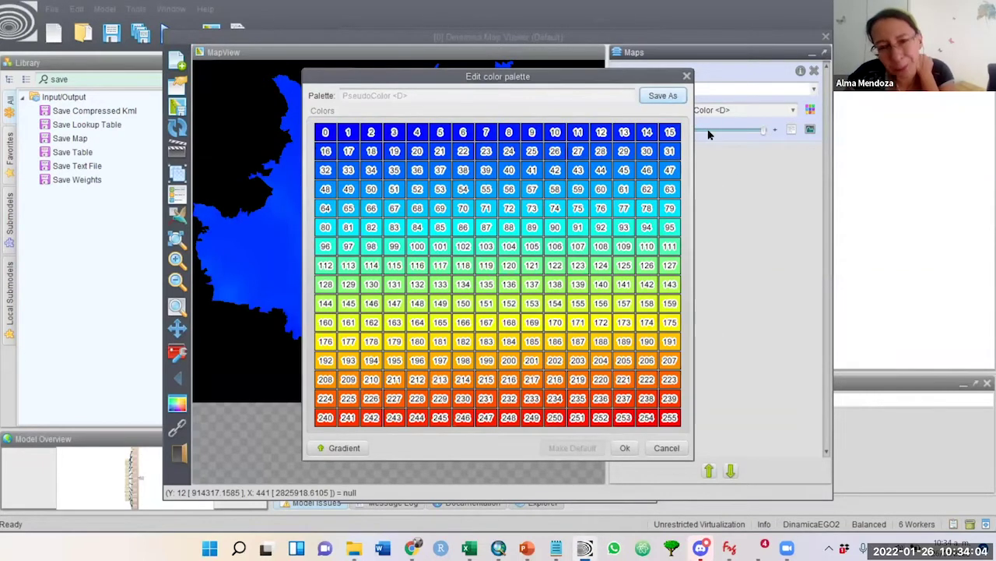
left_click(687, 76)
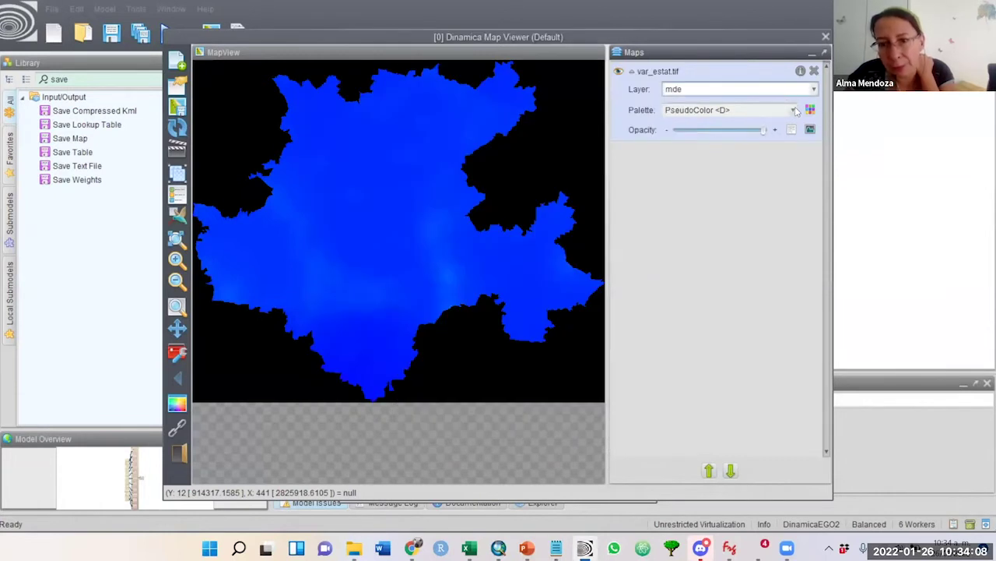
- Set the histogram limits of the mde layer to Limits to Actual
left_click(811, 130)
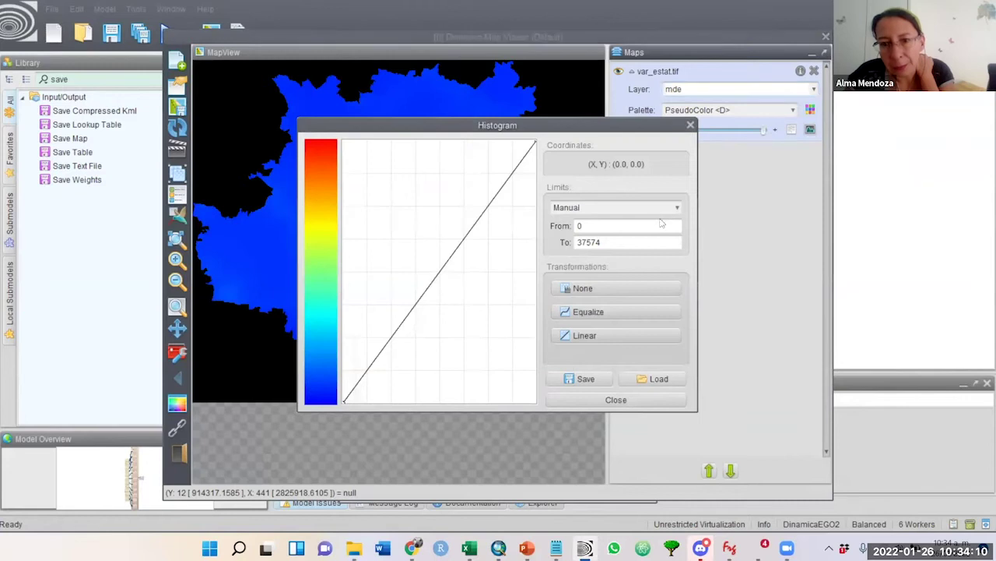
left_click(676, 208)
left_click(632, 236)
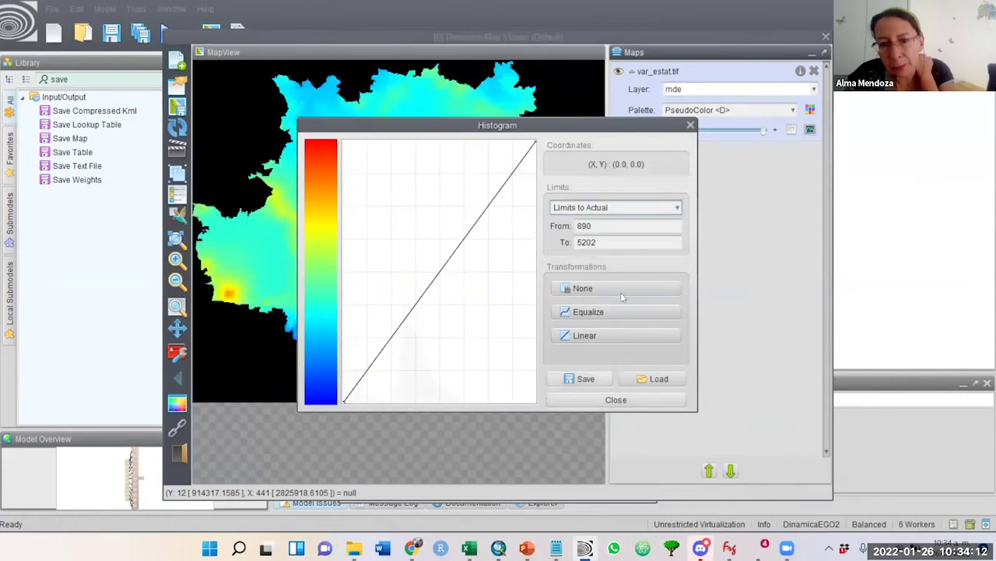
left_click(617, 400)
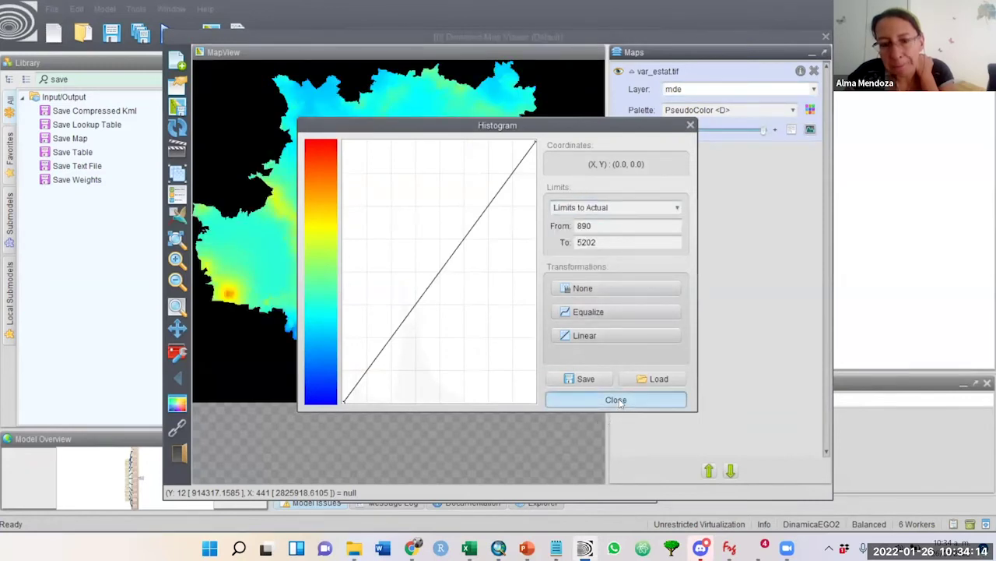
- Display the IM_90 layer of var_estat.tif with its histogram limits set to Limits to Actual
left_click(814, 88)
scroll(815, 138, "down", 1)
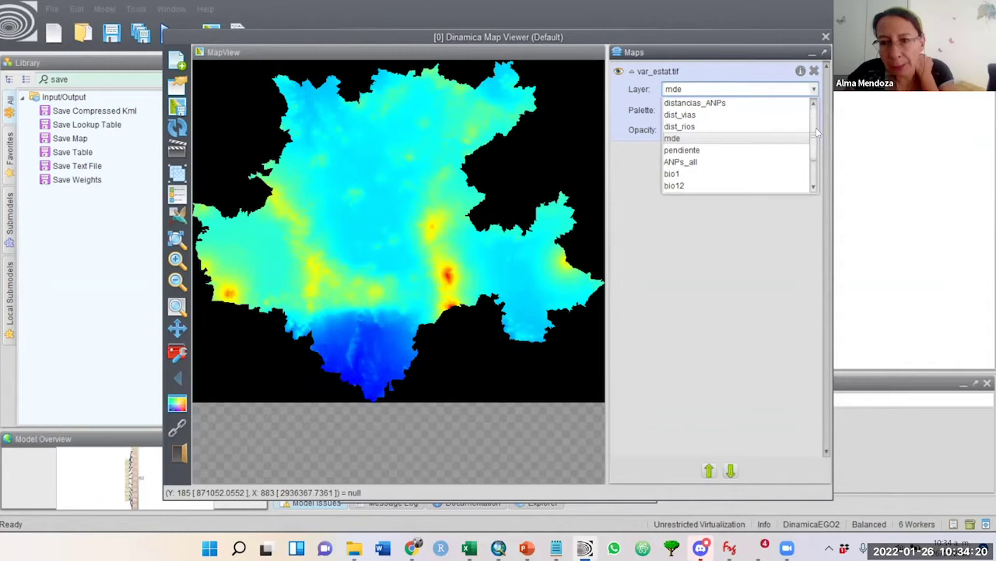
left_click_drag(818, 145, 818, 164)
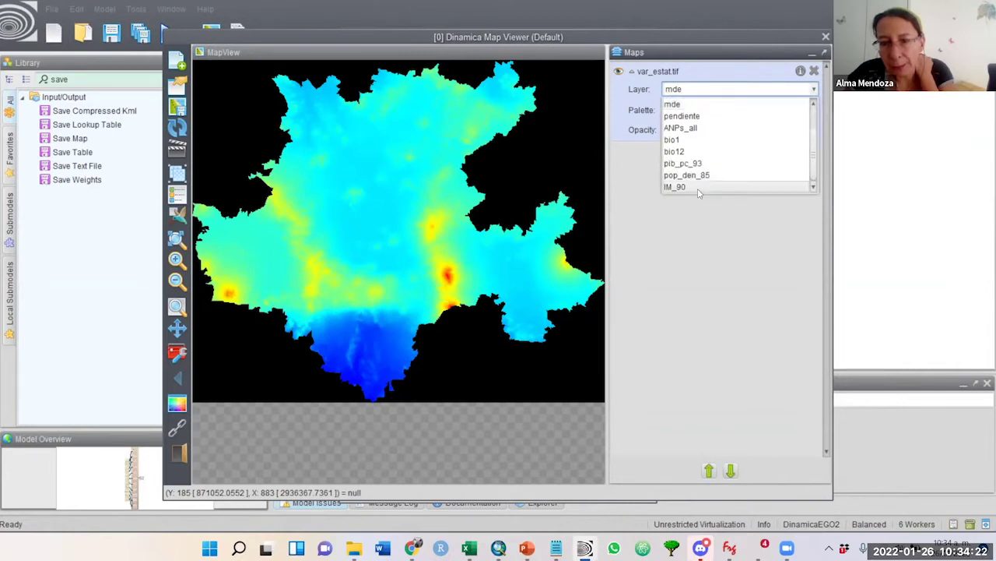
left_click(699, 190)
left_click(810, 129)
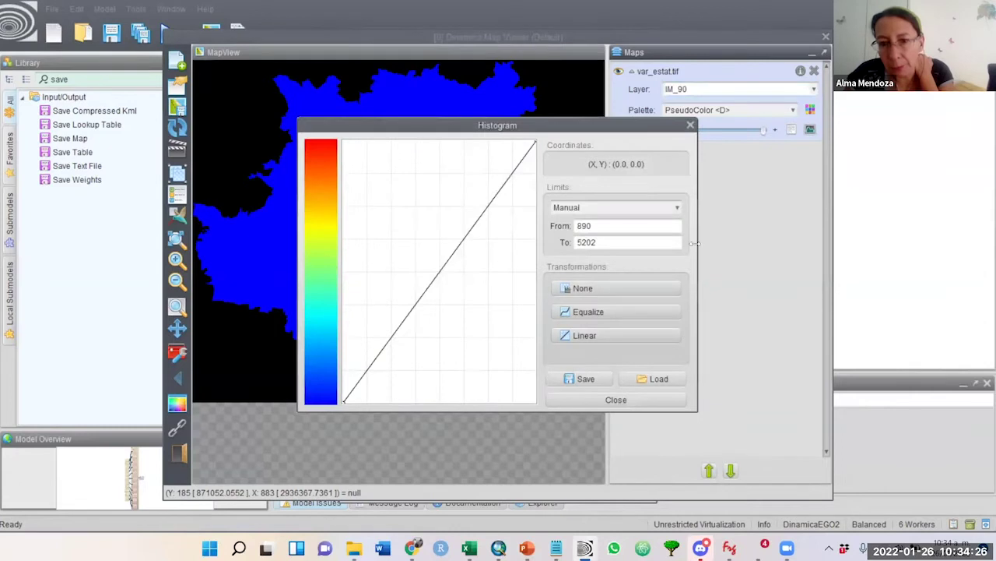
left_click(677, 207)
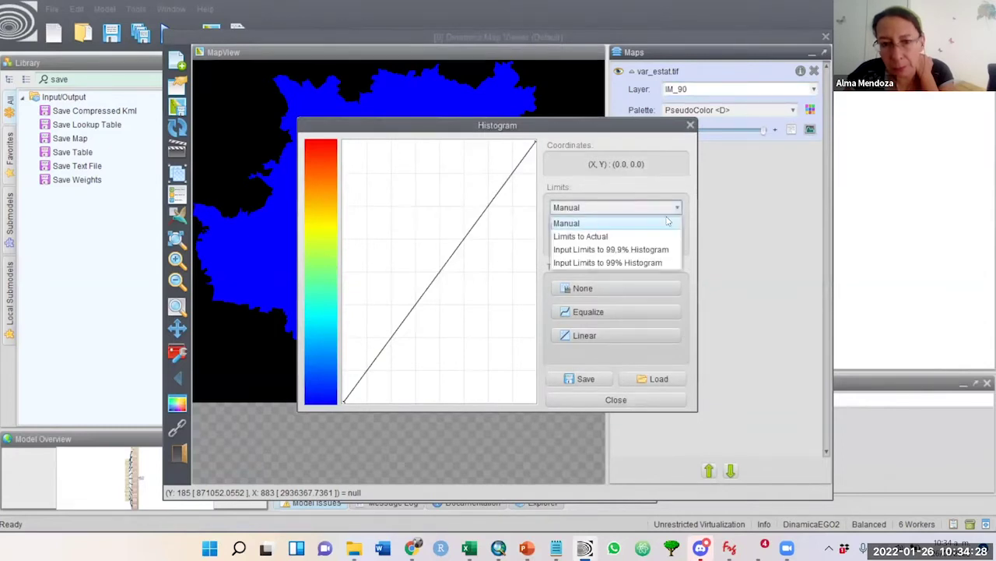
left_click(592, 236)
left_click(615, 399)
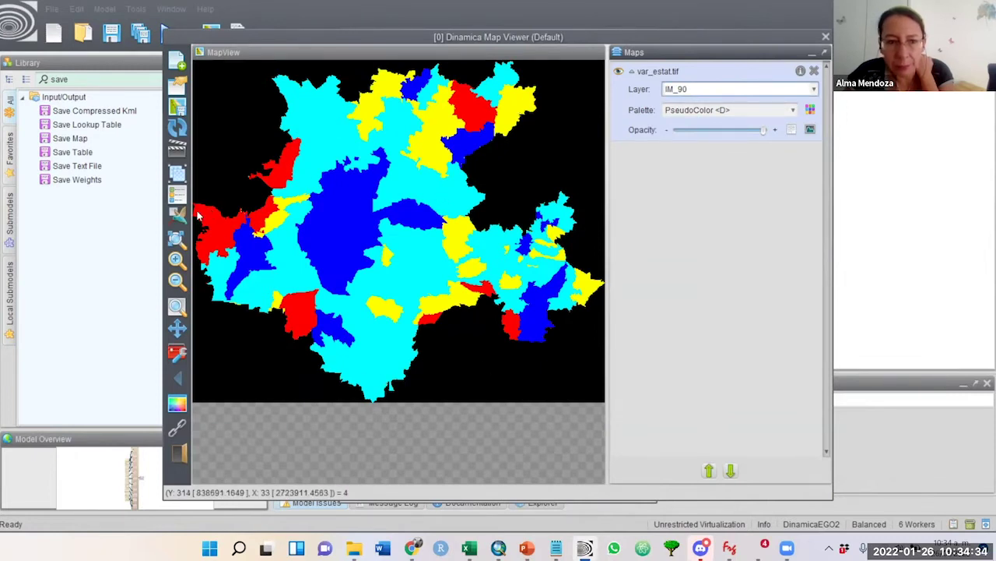
- Show the legend for the IM_90 layer, and close the map viewer and the Save Map editor
left_click(179, 196)
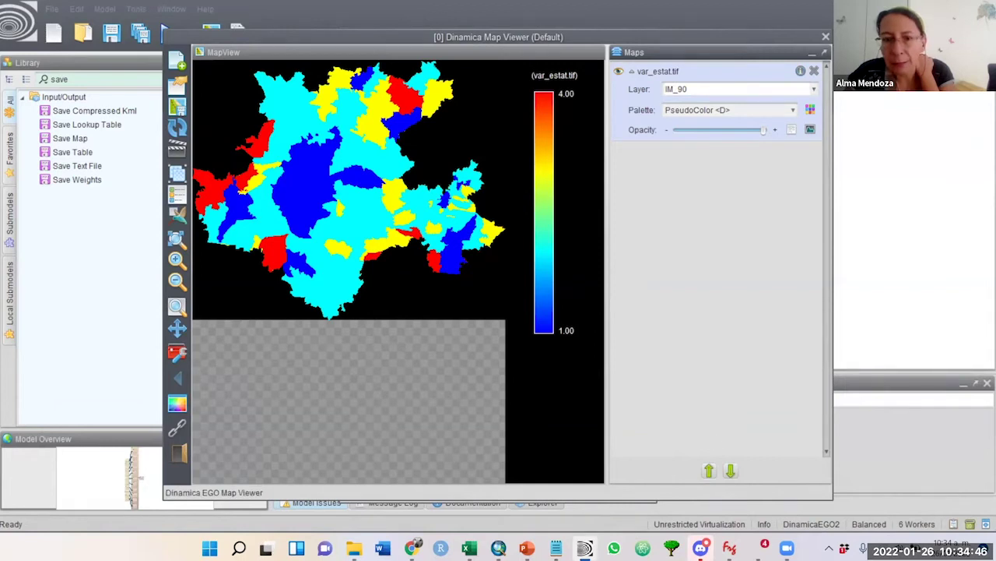
left_click(826, 36)
left_click(630, 490)
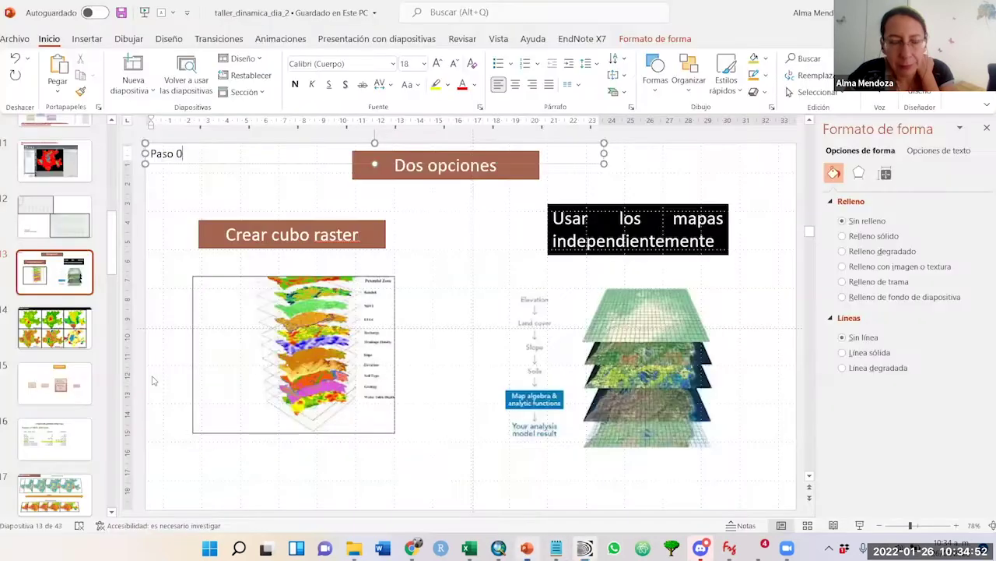
- Switch to the taller_dinamica_dia_2 presentation in PowerPoint and open slide 14 with the variable maps
left_click(527, 549)
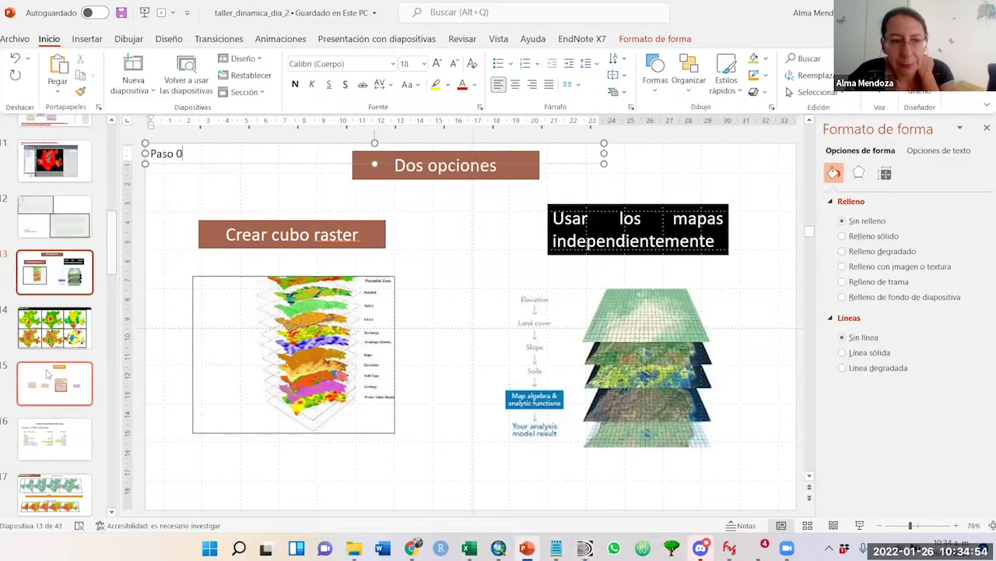
left_click(74, 338)
left_click(76, 339)
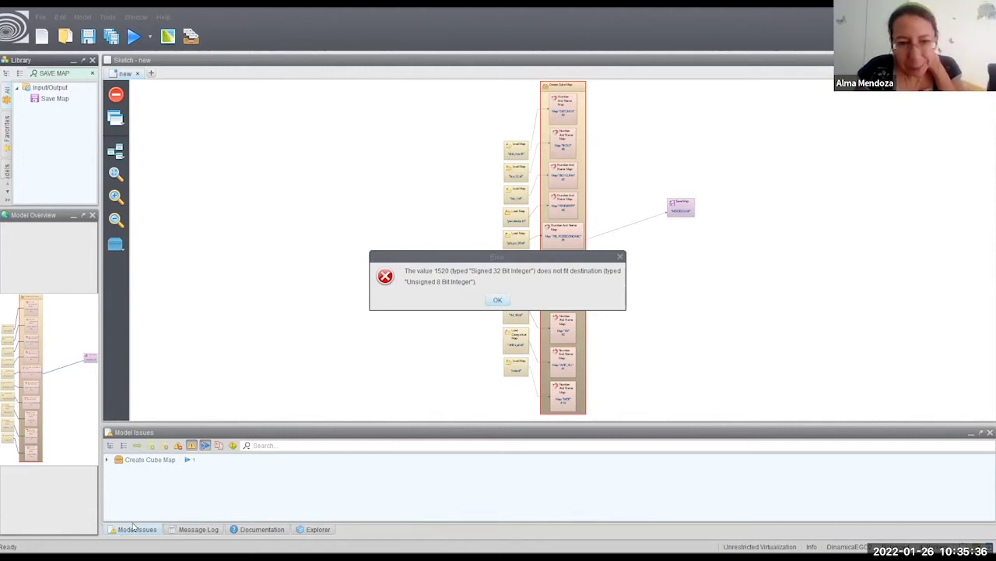
- Set the Create Cube Map cell type to Signed 32 Bit Integer and run the model
left_click(499, 303)
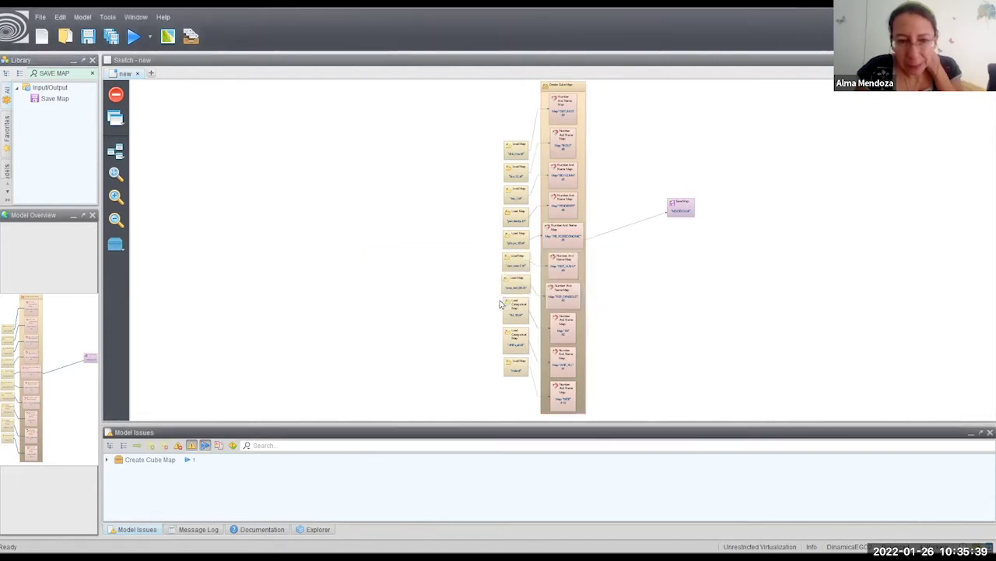
double_click(580, 267)
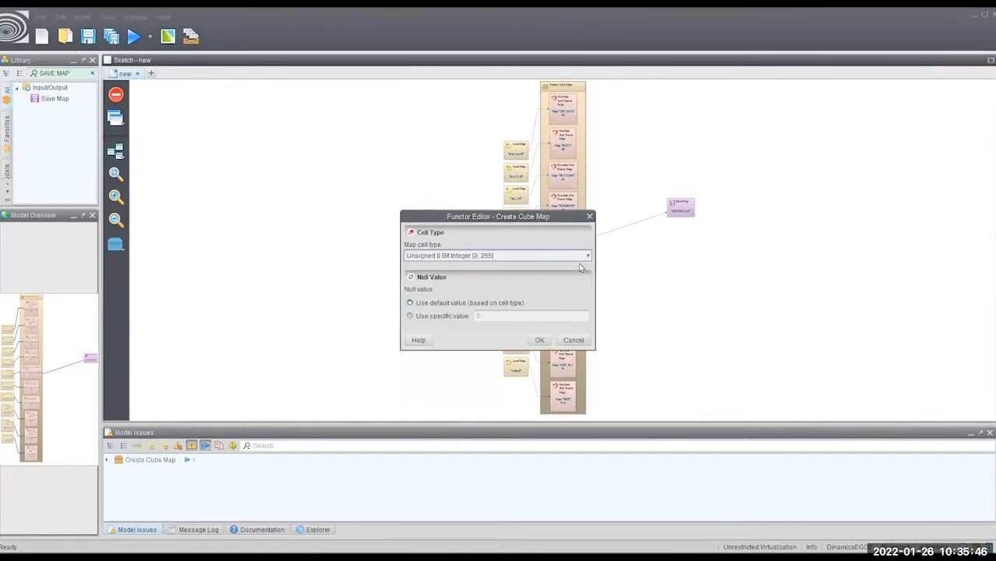
mouse_move(582, 259)
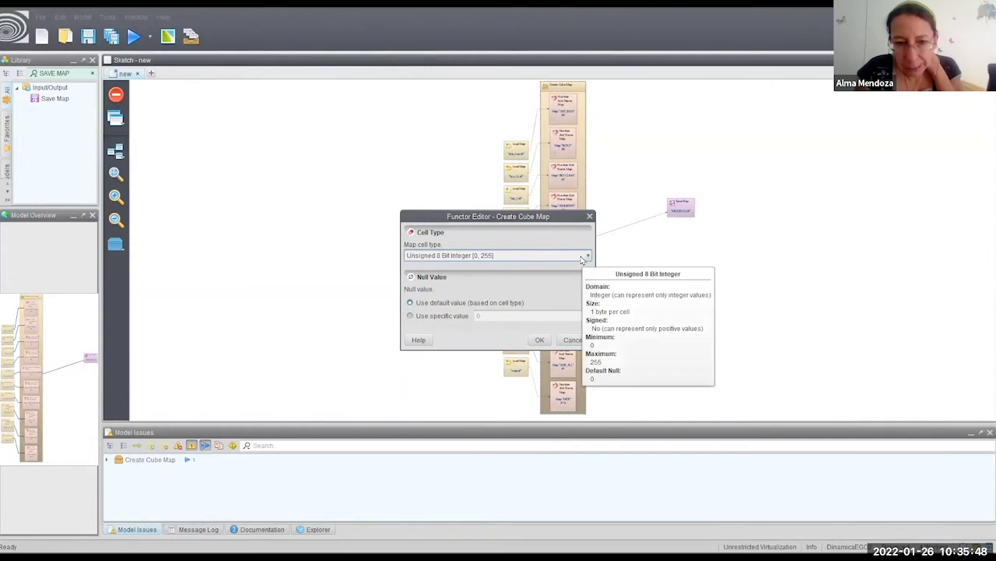
left_click(586, 258)
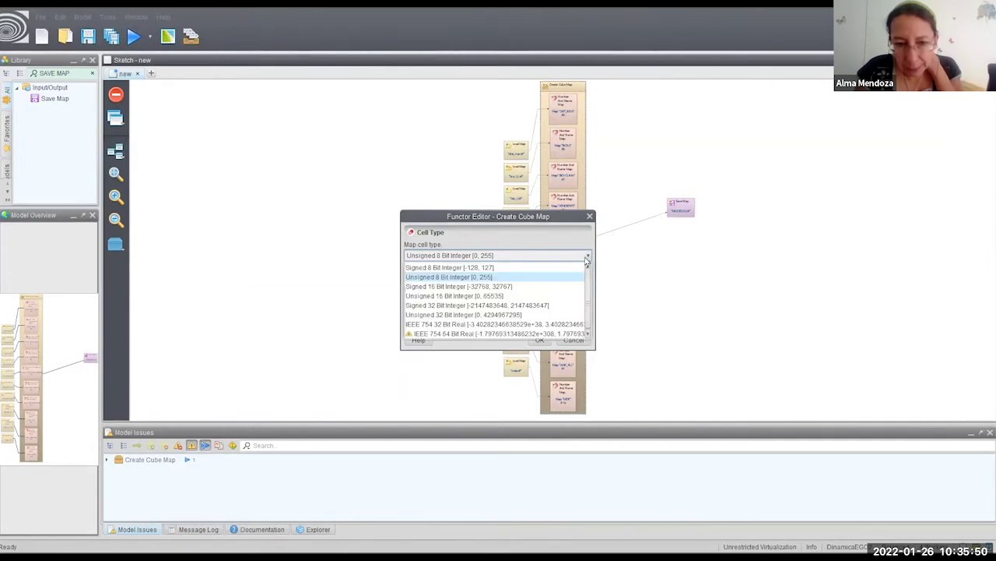
mouse_move(584, 261)
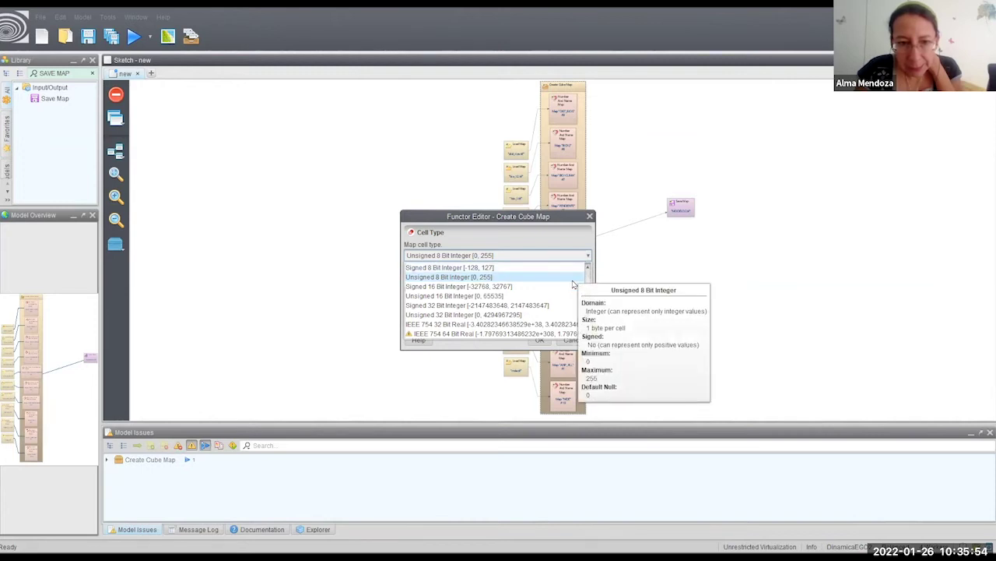
left_click(540, 307)
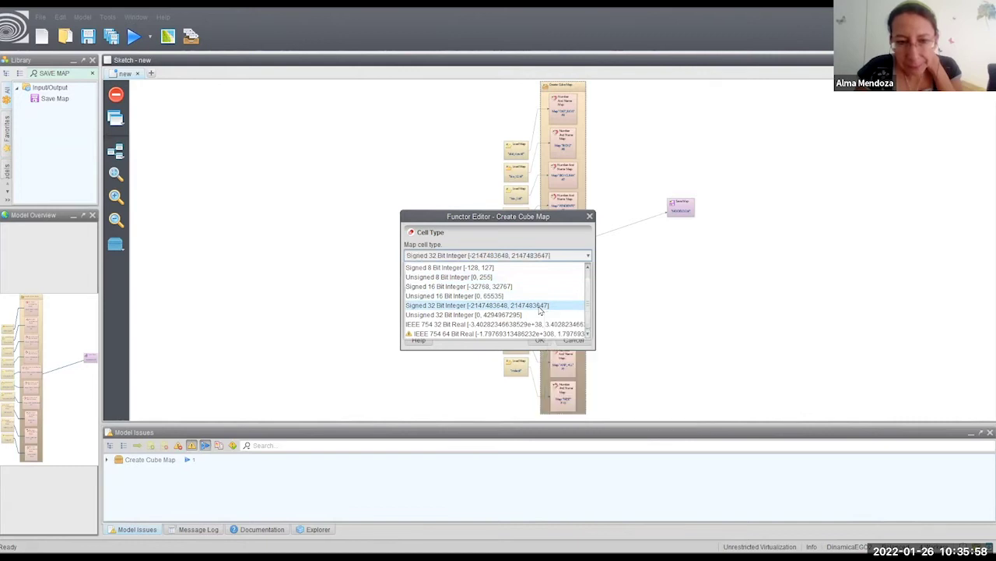
left_click(537, 341)
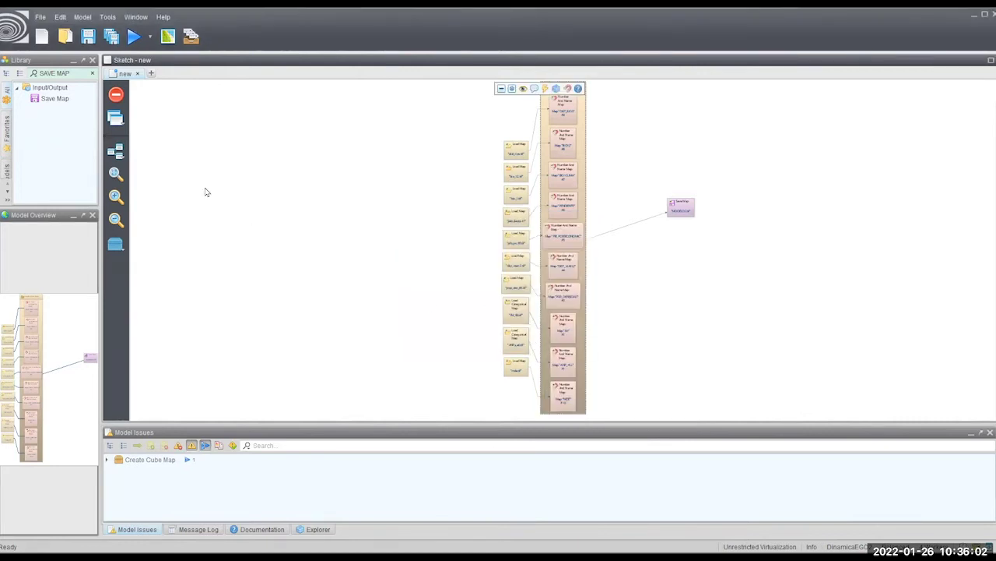
left_click(131, 36)
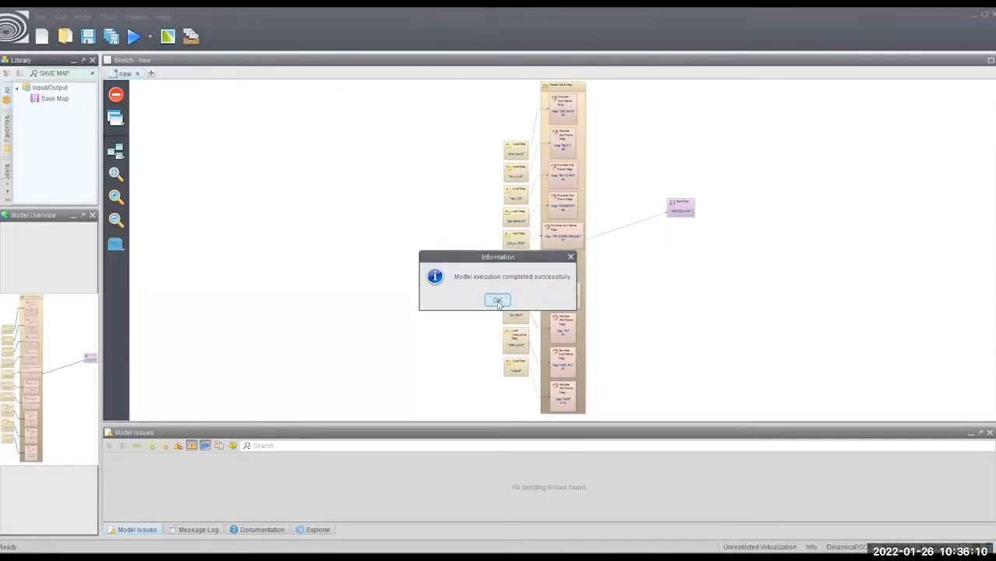
left_click(498, 297)
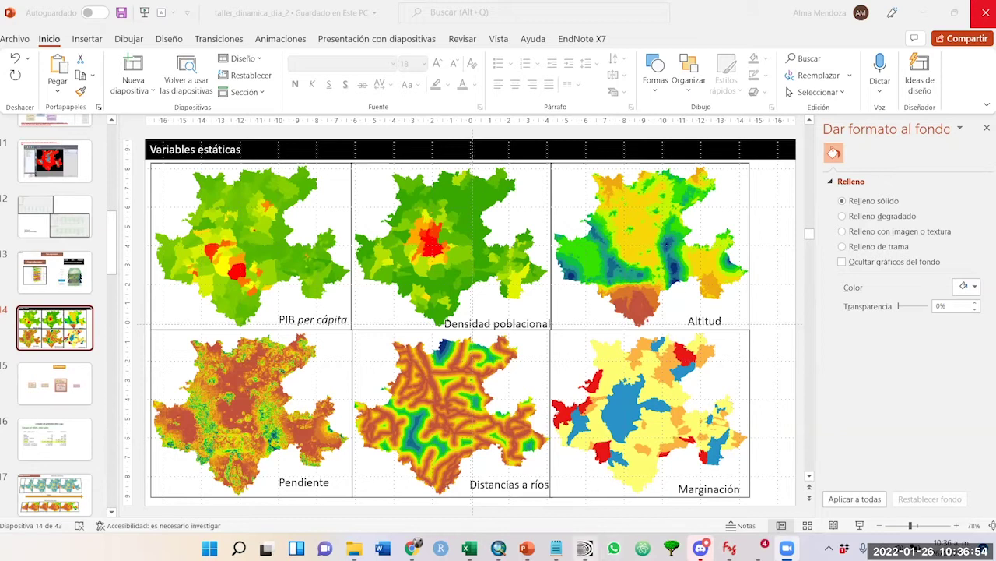
- Return to Dinamica EGO and inspect the map name and number of the pendiente Number And Name Map in cubo_raster
key("alt+Tab")
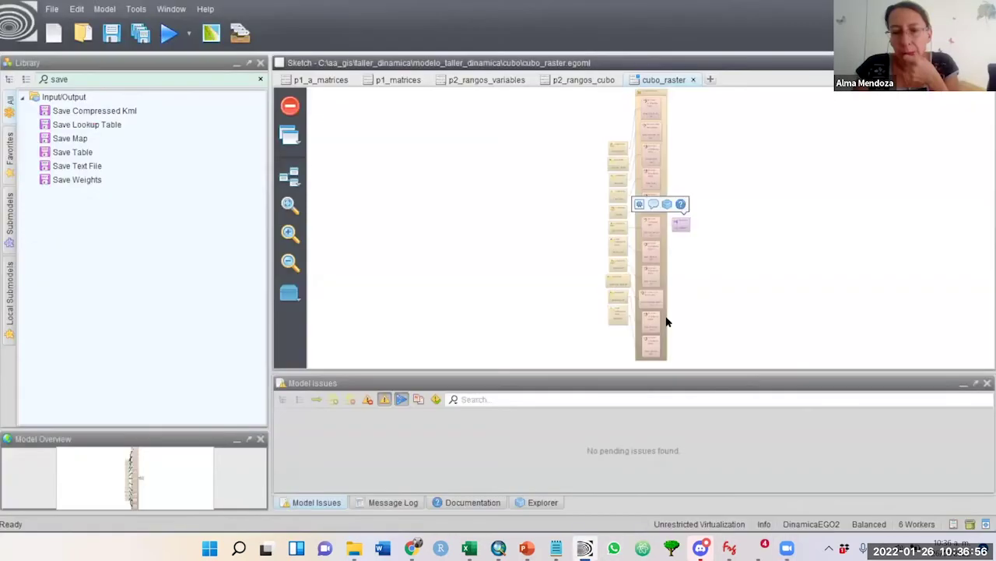
mouse_move(667, 323)
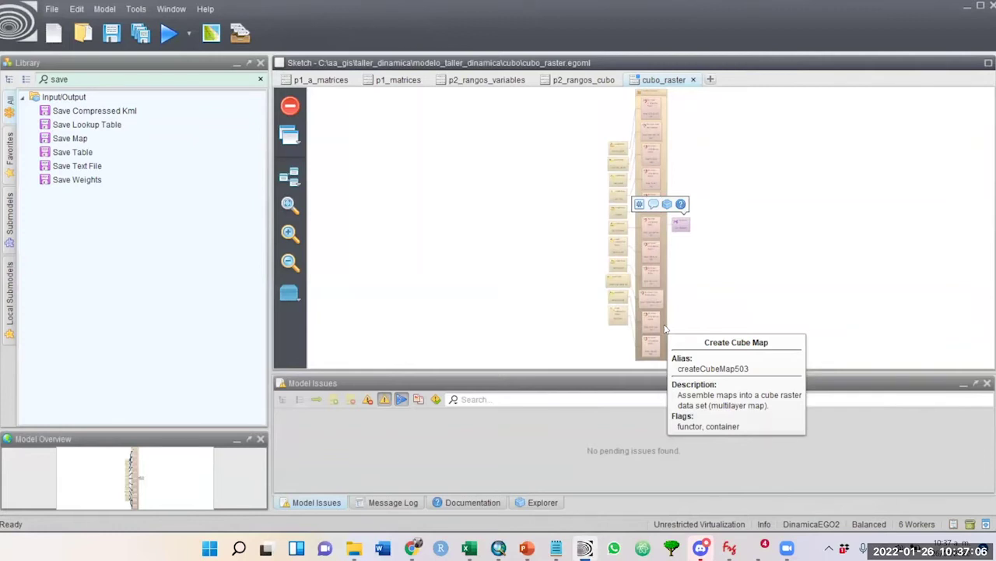
left_click(289, 233)
left_click(289, 234)
left_click(290, 233)
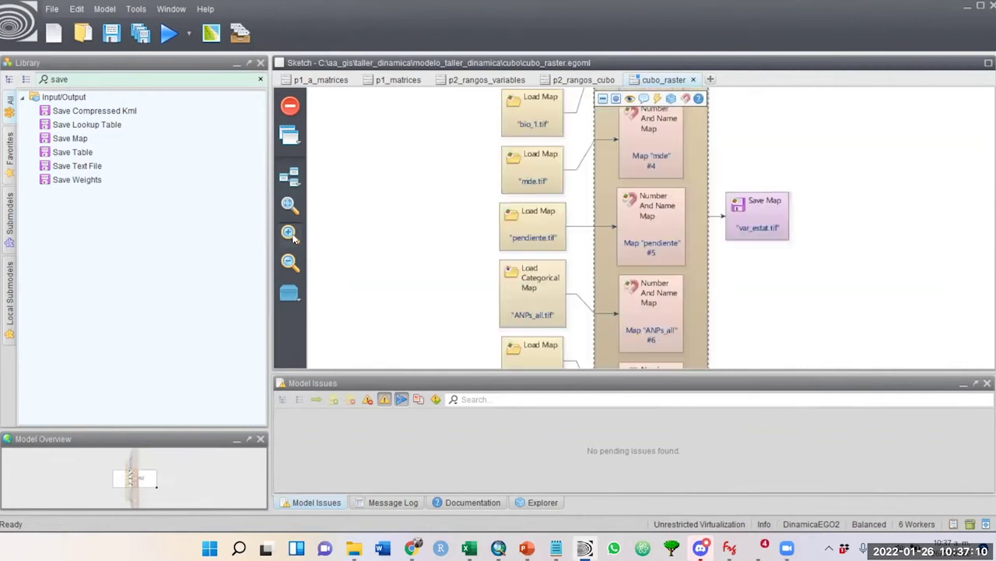
left_click(290, 234)
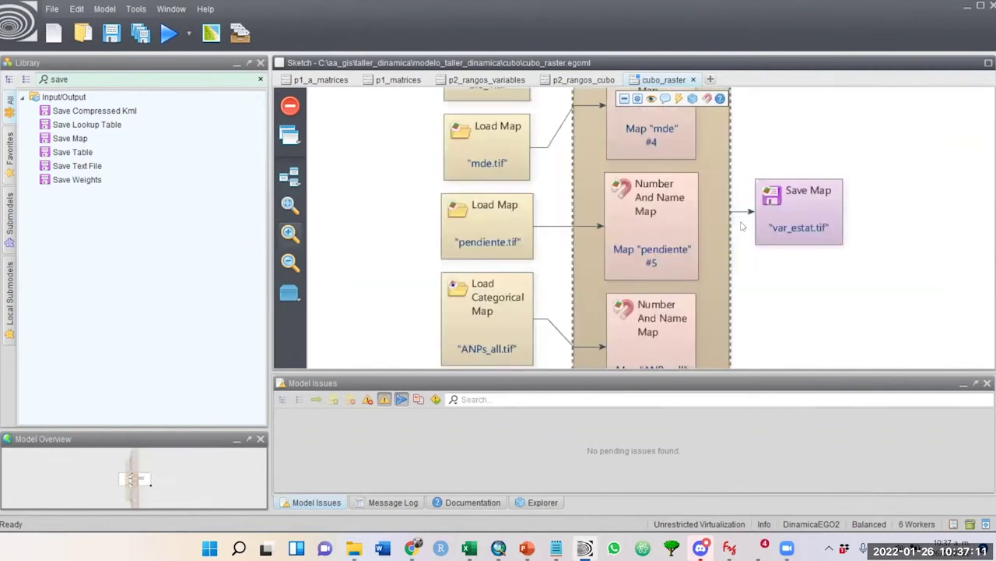
double_click(646, 233)
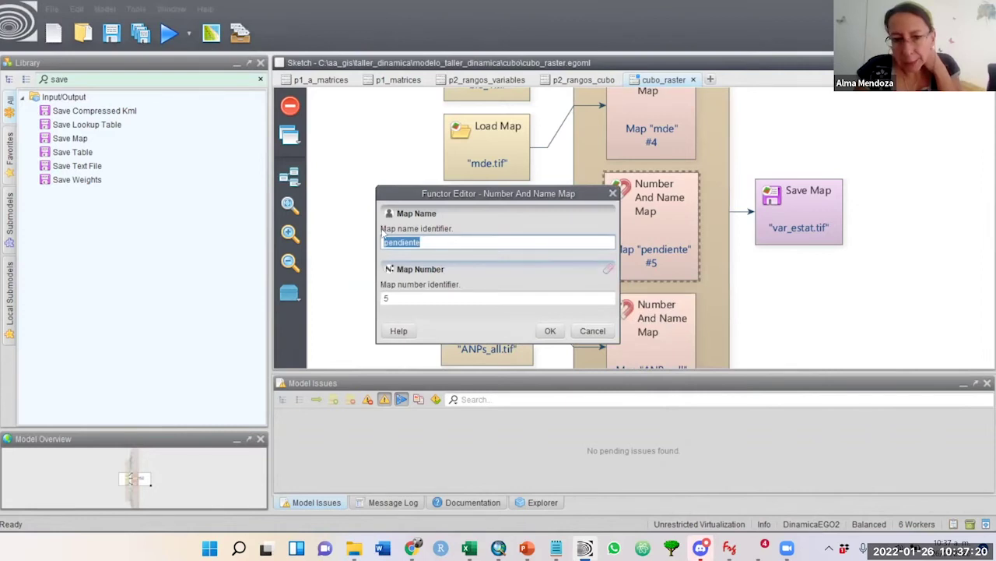
left_click(591, 335)
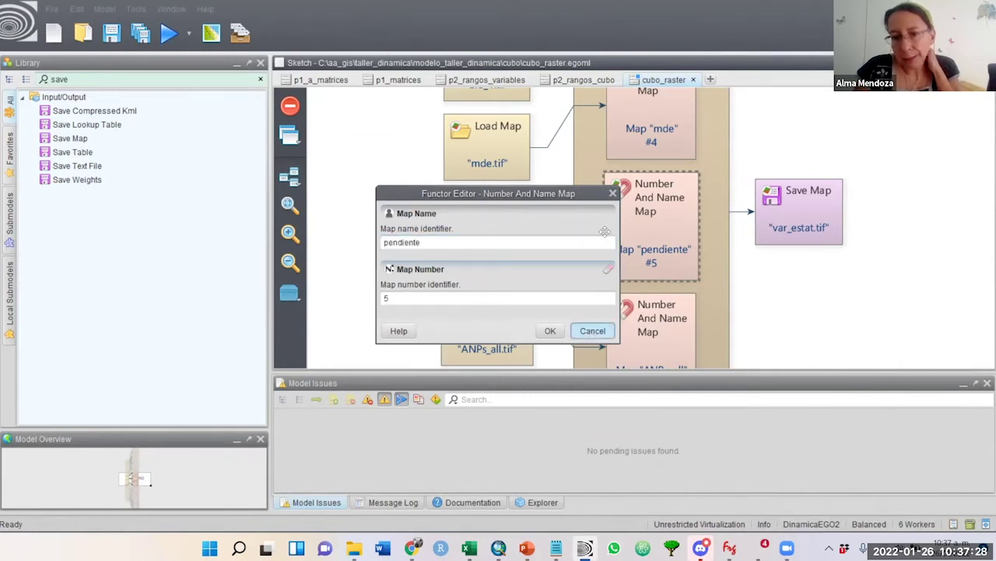
left_click(591, 333)
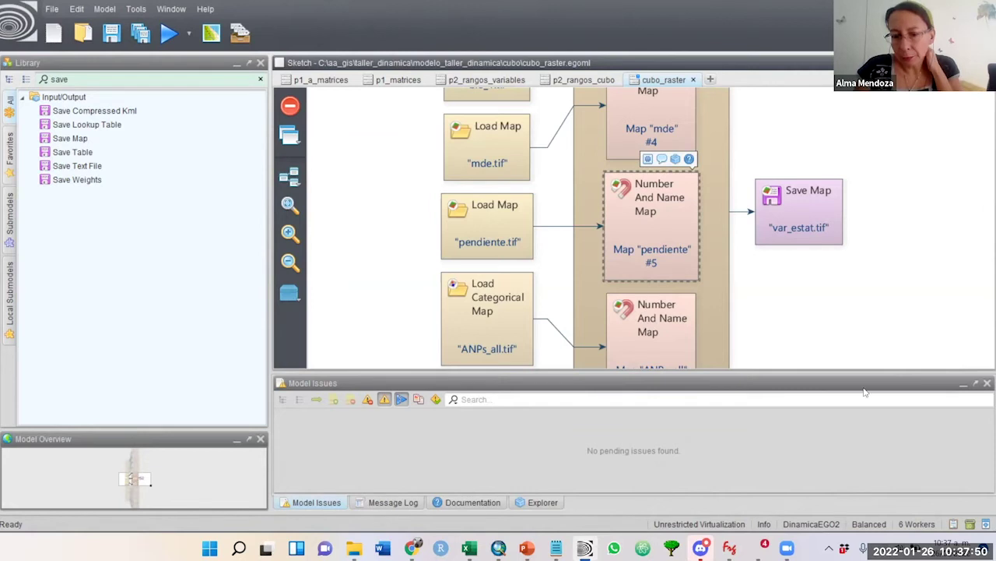
mouse_move(527, 548)
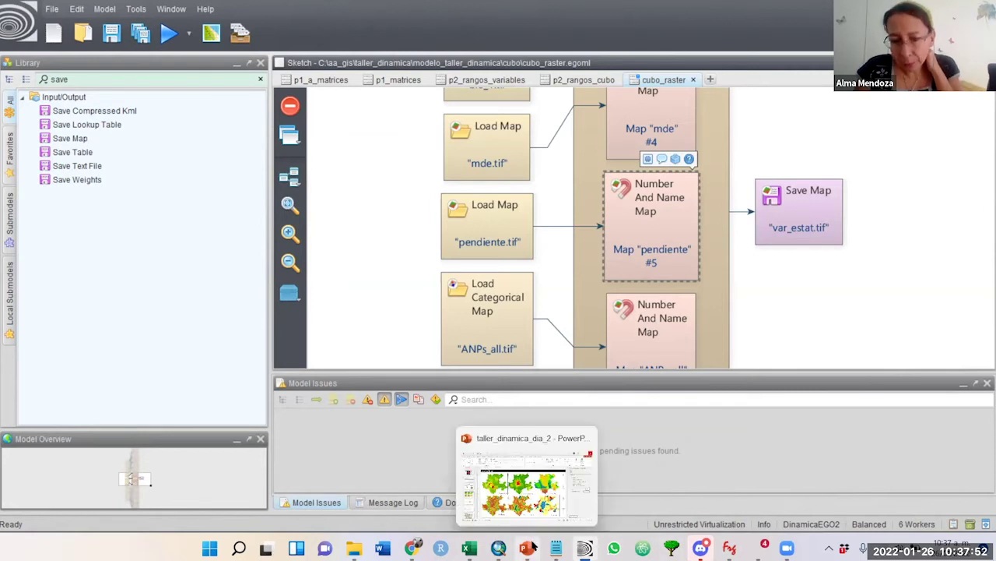
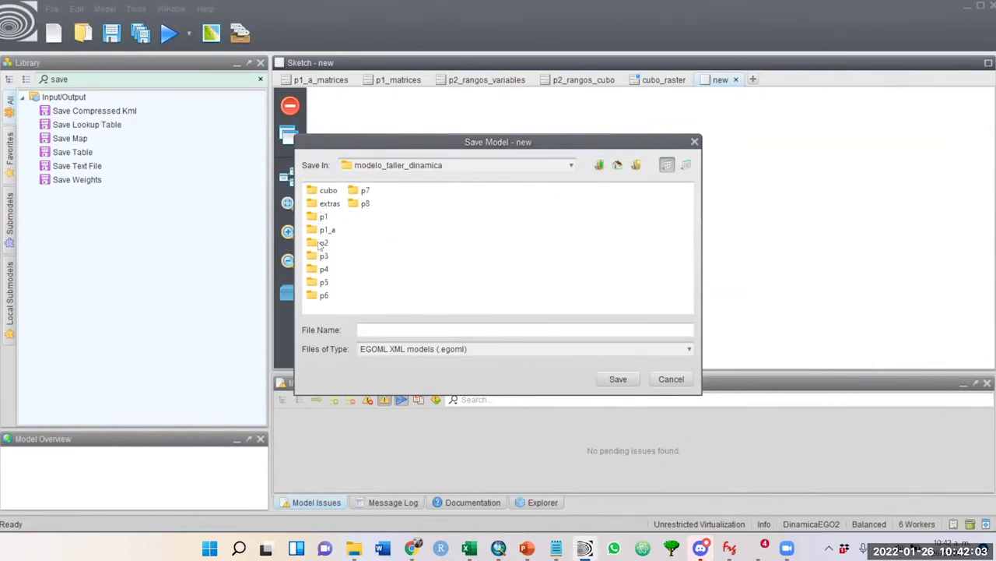
left_click(321, 244)
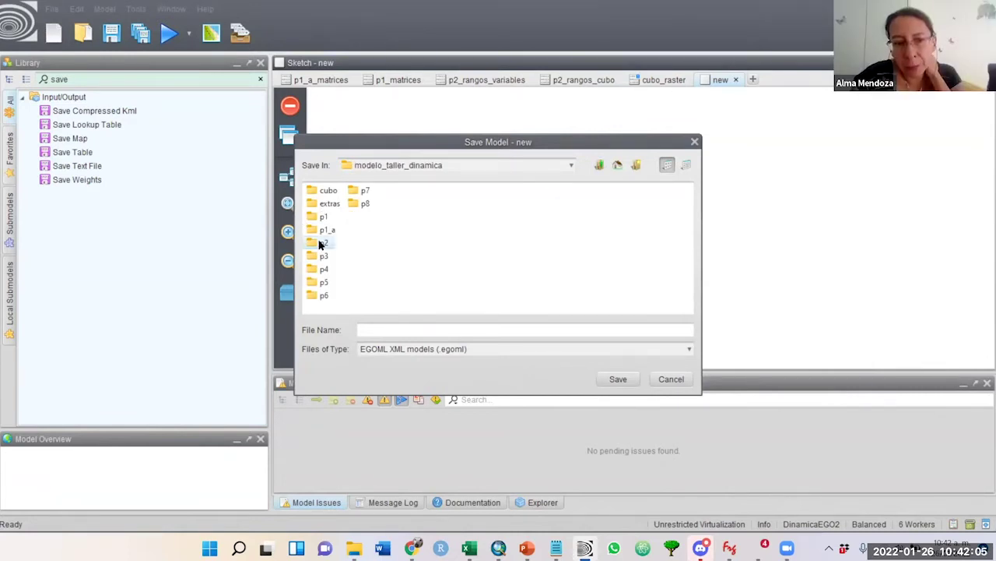
double_click(320, 244)
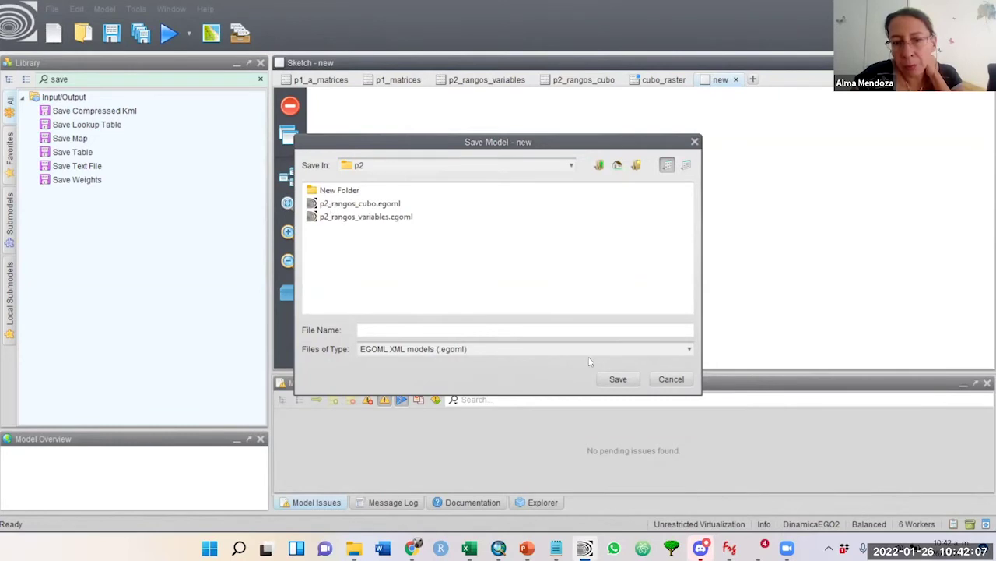
left_click(671, 379)
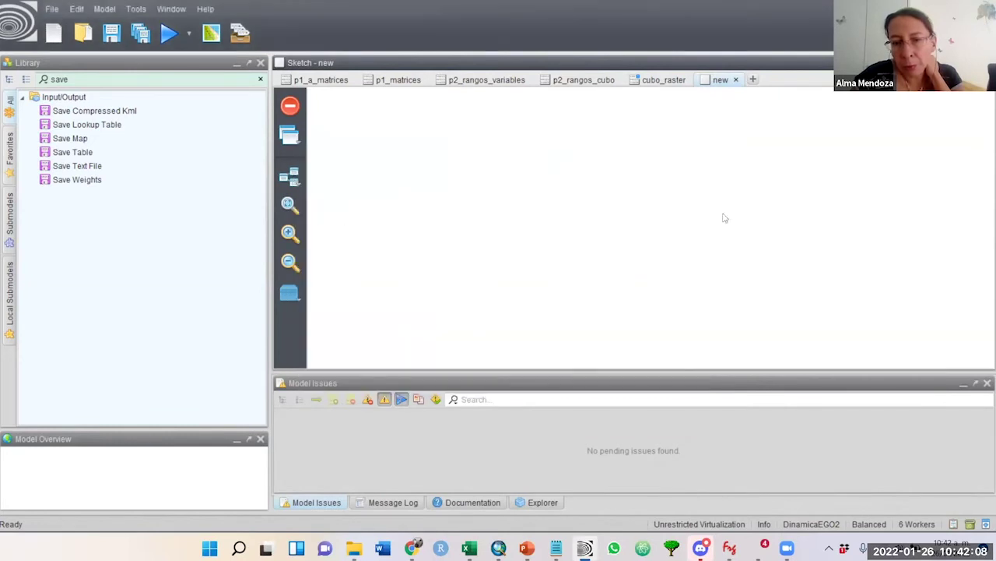
- Display the p2_rangos_cubo model and move the Mapa inicial functor slightly upward, away from Mapa final
left_click(577, 81)
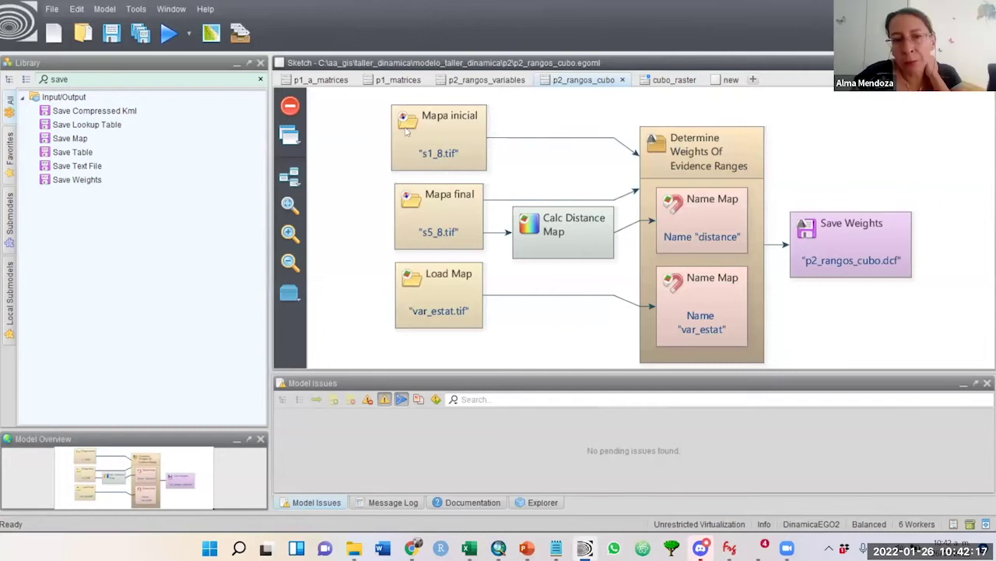
left_click(444, 121)
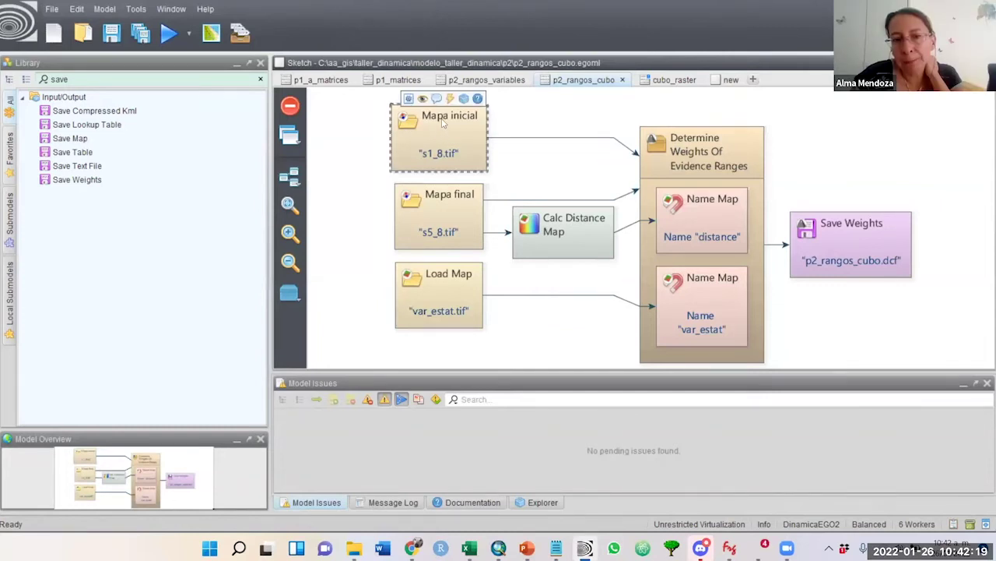
left_click_drag(454, 129, 434, 142)
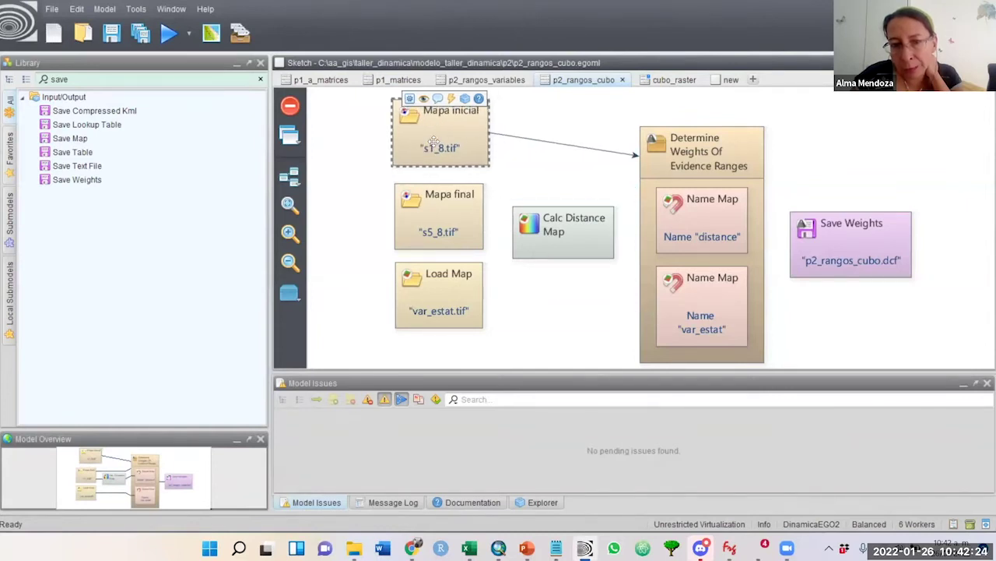
left_click(430, 225)
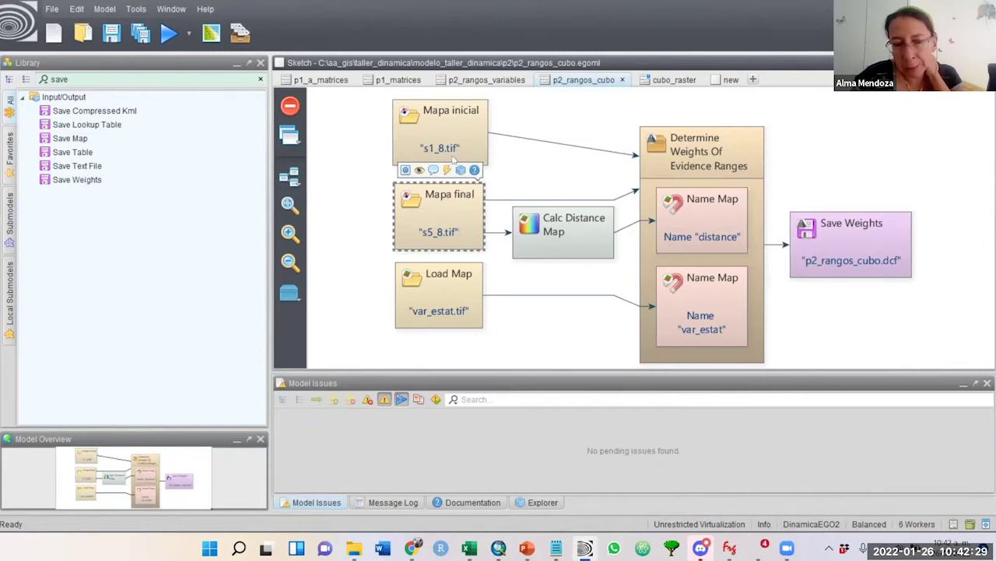
- Search the functor library for load and add a Load Categorical Map functor beside Mapa inicial
left_click(89, 79)
type("lo")
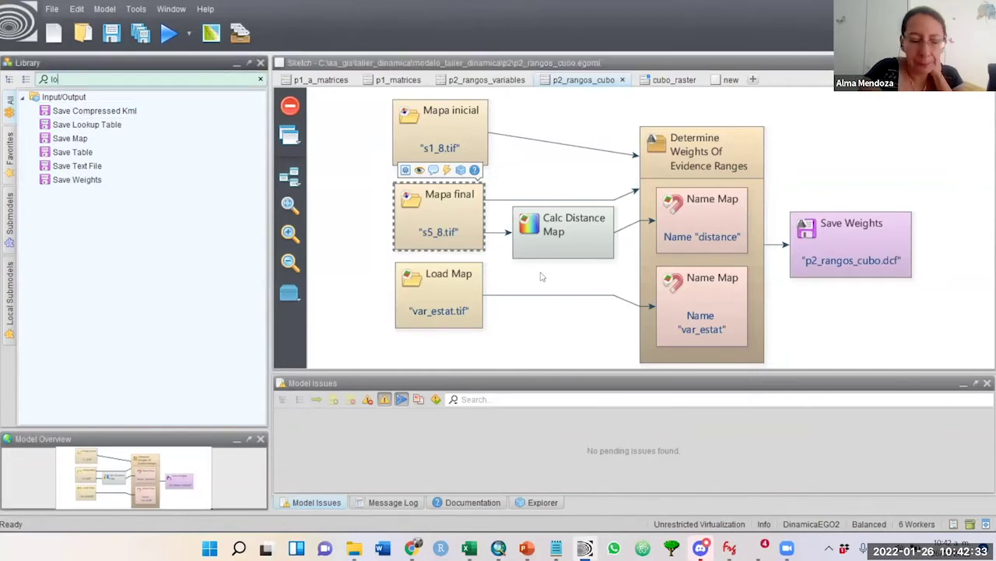
type("ad")
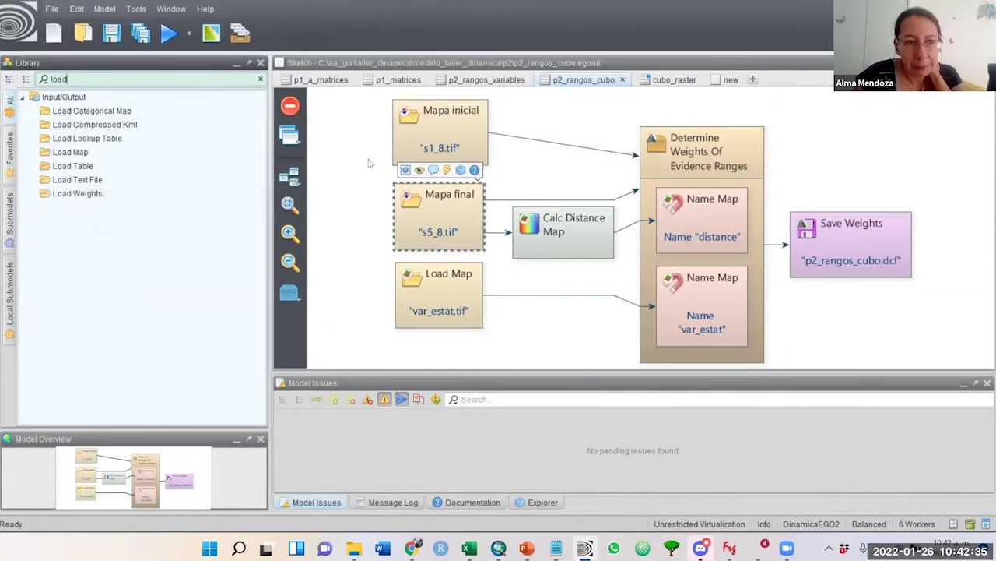
left_click_drag(75, 113, 347, 138)
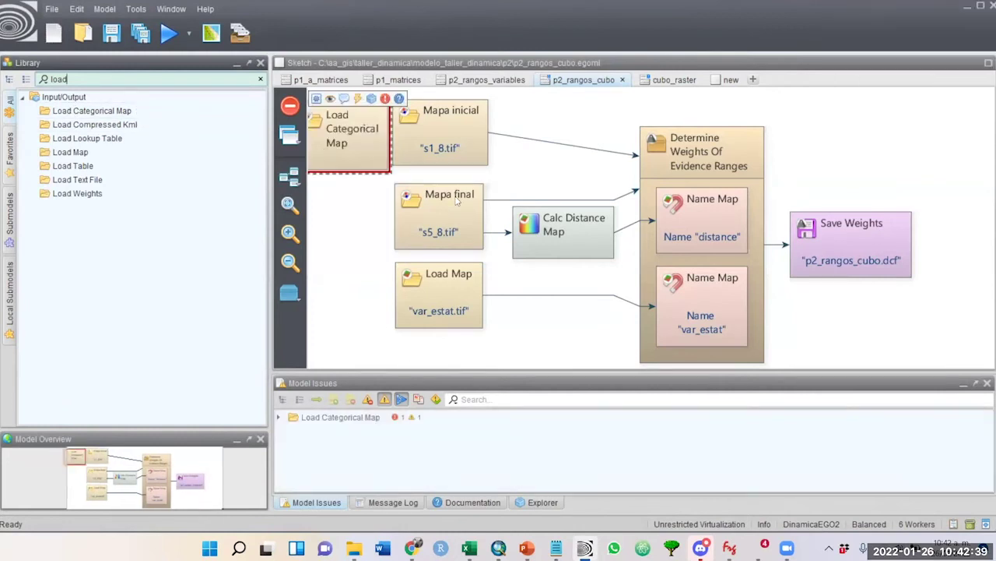
- Set the new Load Categorical Map functor to load s1_8.tif from the CUS folder of capas_taller_1
double_click(352, 141)
left_click(565, 200)
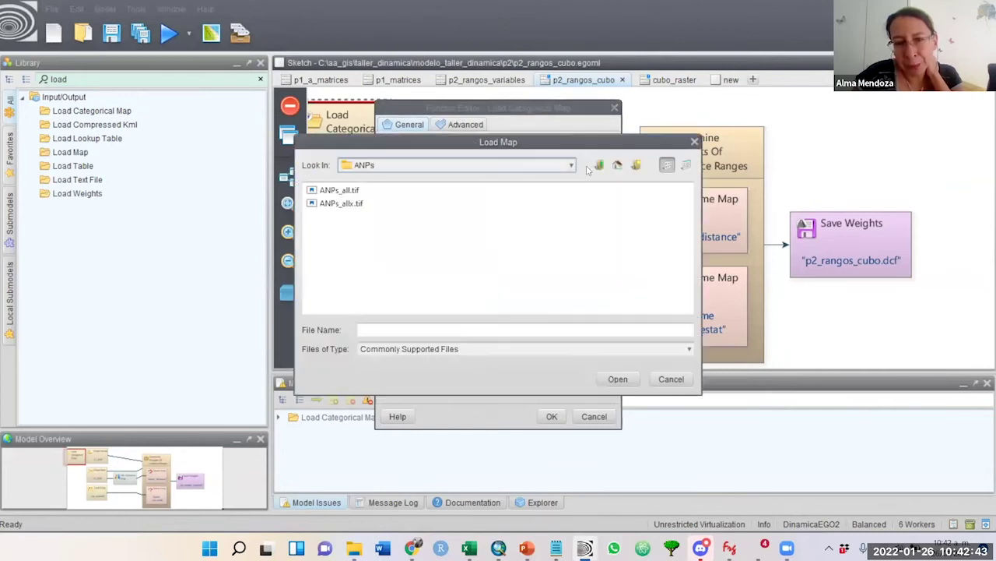
left_click(599, 165)
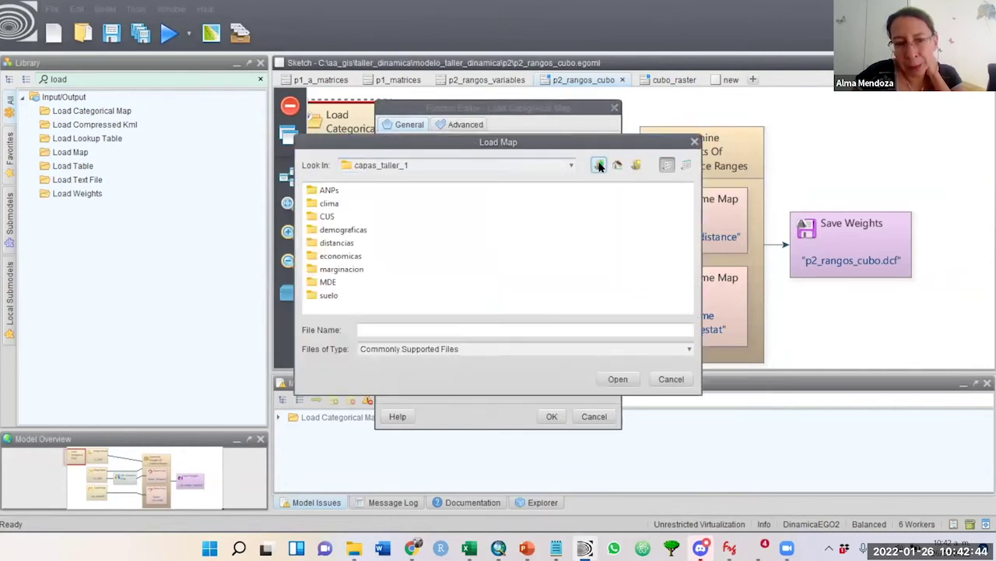
double_click(325, 217)
left_click(331, 190)
left_click(618, 379)
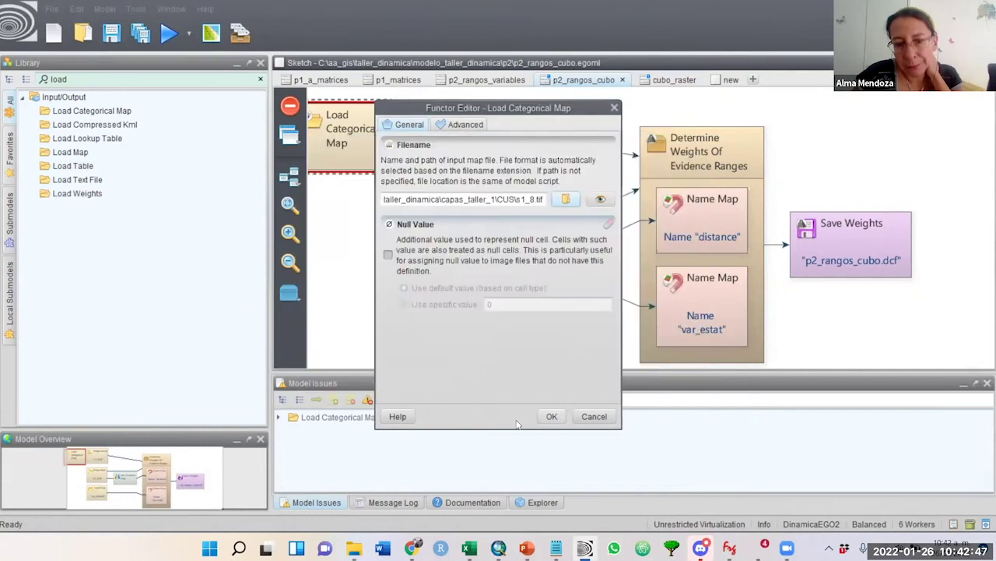
left_click(551, 416)
- Move Mapa inicial away from the extra Load Categorical Map functor and delete that extra functor
left_click_drag(457, 143, 493, 143)
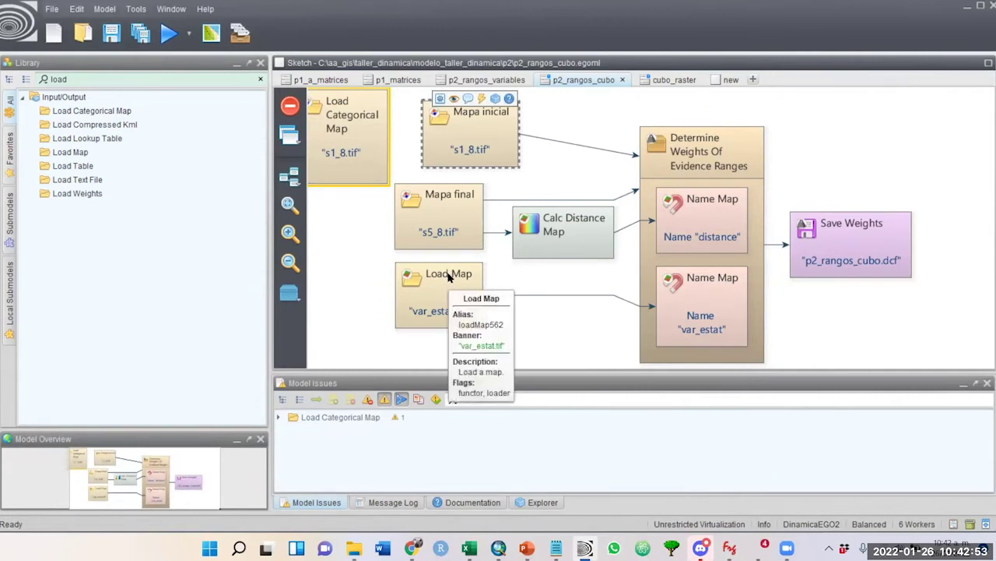
left_click(377, 161)
key("Delete")
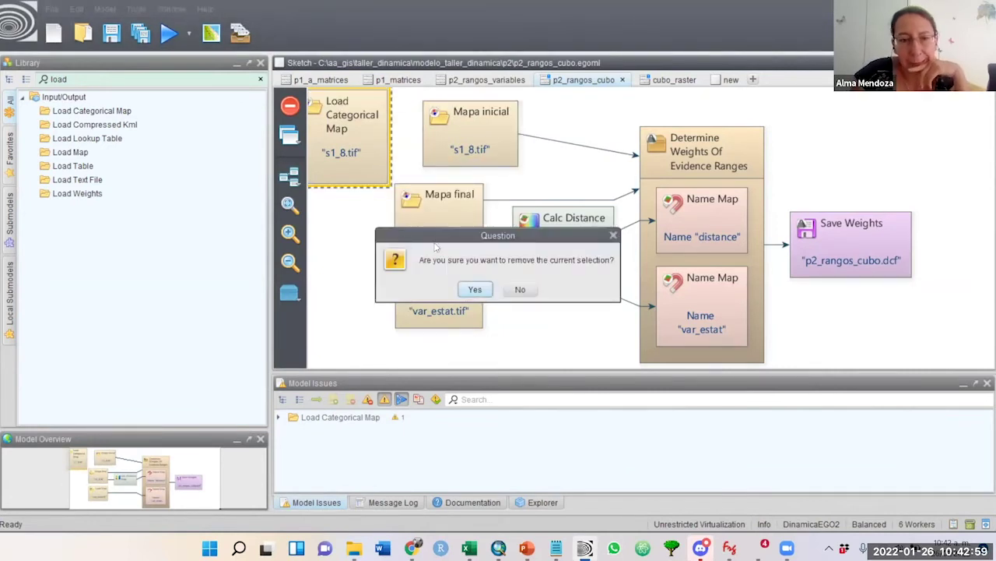
left_click(475, 289)
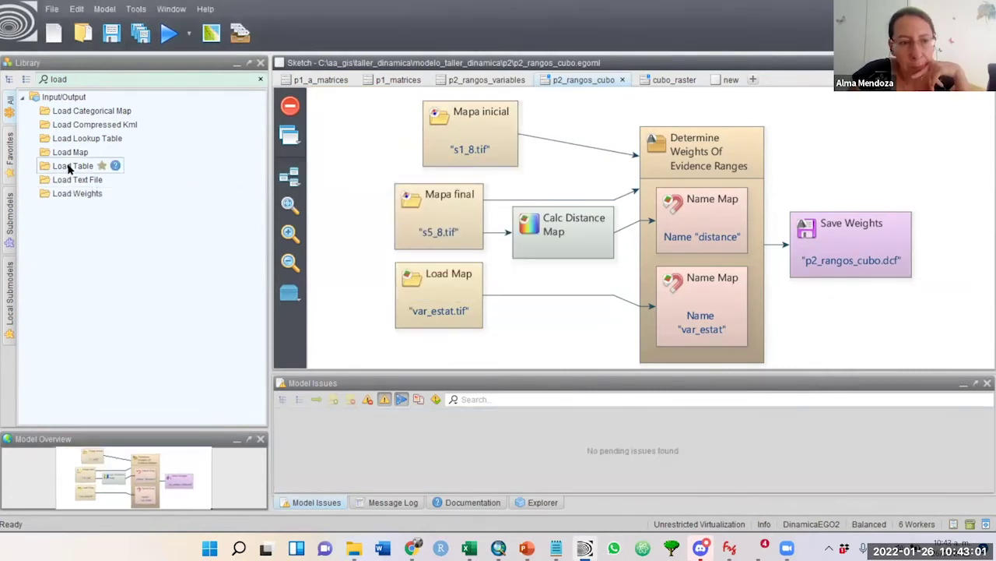
- Add a second Load Map functor and place it beside the existing Load Map, shifting the existing one to make room
left_click_drag(69, 157, 342, 236)
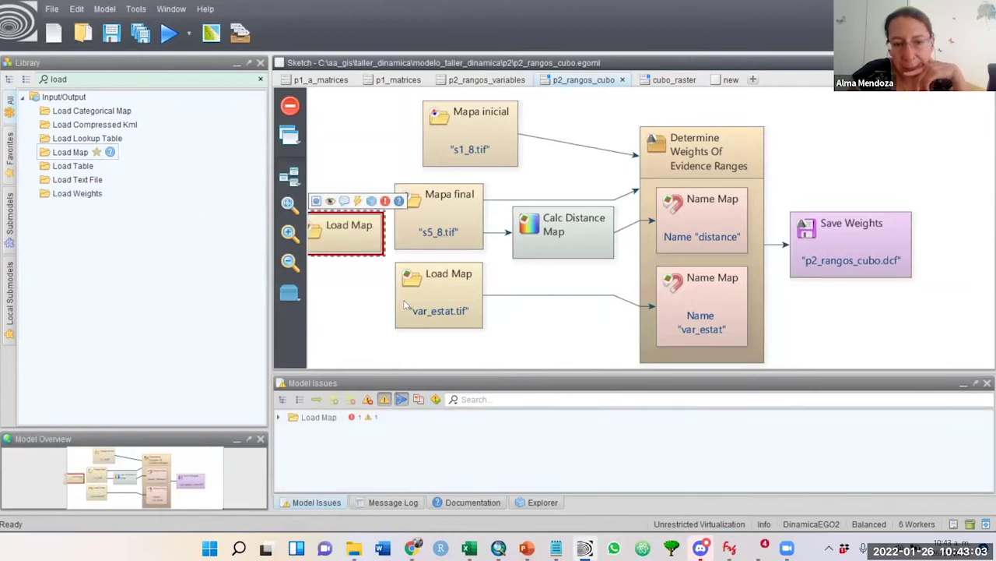
left_click_drag(440, 302, 485, 304)
left_click_drag(346, 241, 382, 304)
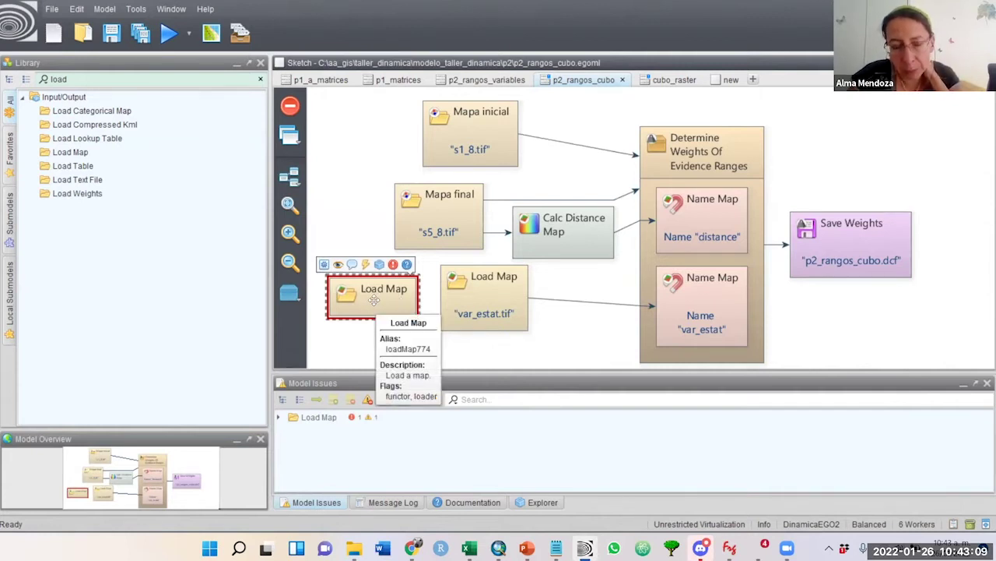
- Set the new Load Map functor to load var_estat.tif from the cubo folder of modelo_taller_dinamica
double_click(374, 300)
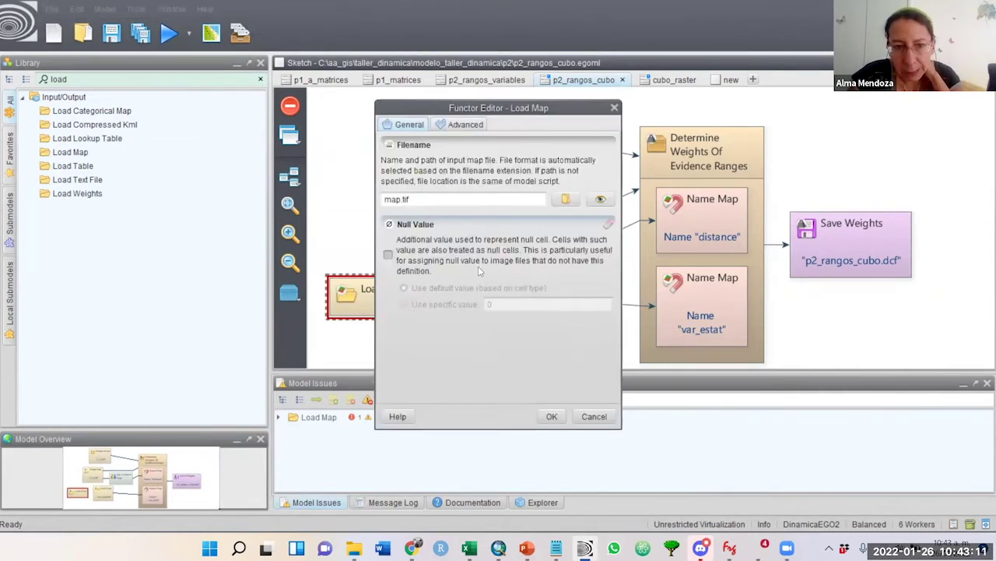
left_click(568, 200)
left_click(599, 165)
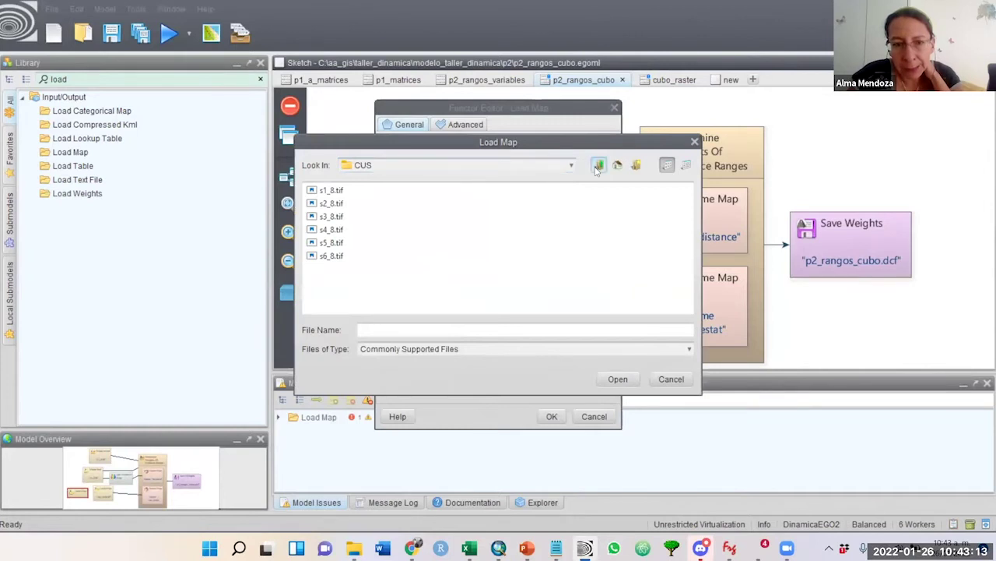
left_click(599, 165)
left_click(335, 230)
double_click(334, 231)
left_click(330, 190)
double_click(331, 190)
left_click(336, 190)
left_click(629, 379)
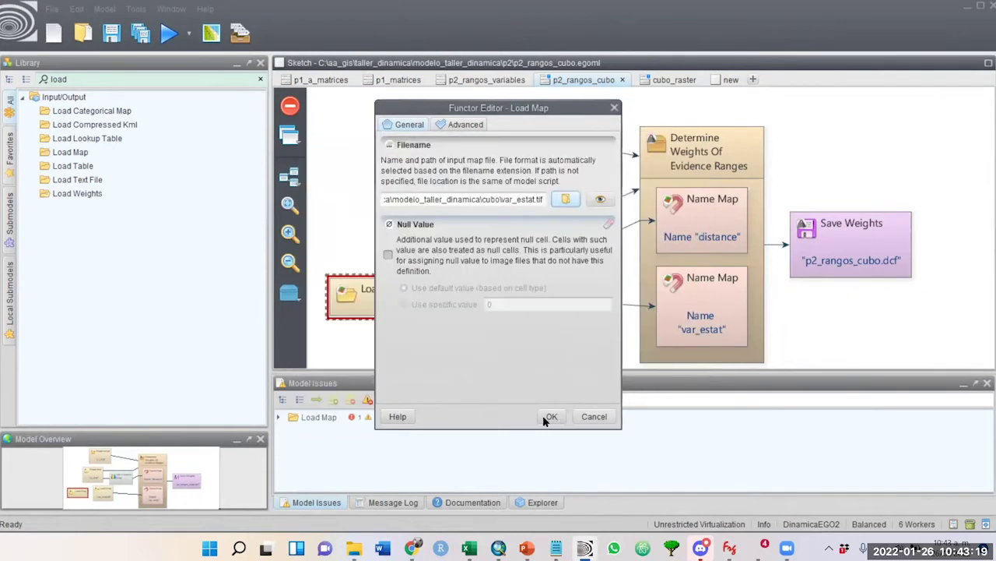
left_click(547, 415)
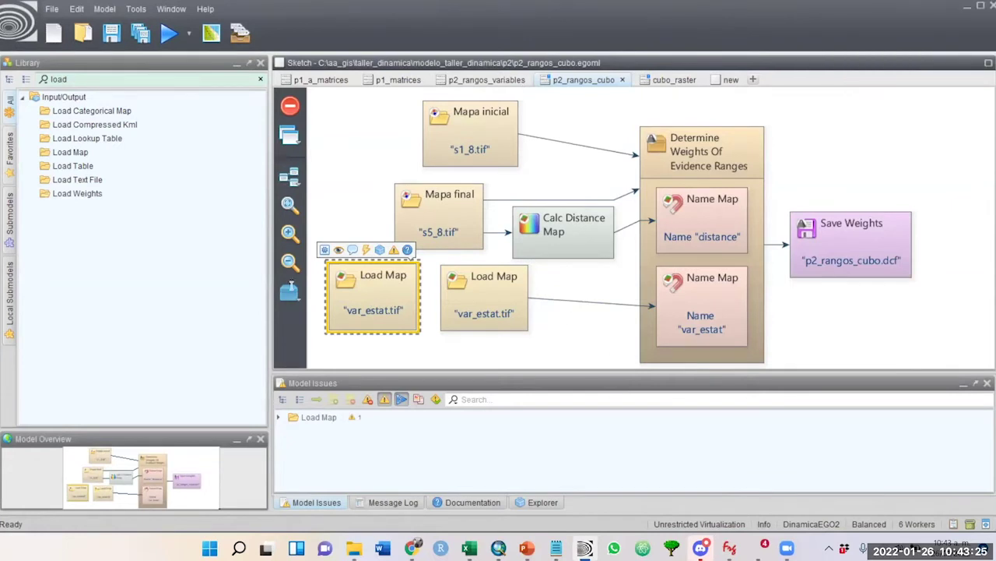
- Delete the extra Load Map functor from the model
key("Delete")
key("Return")
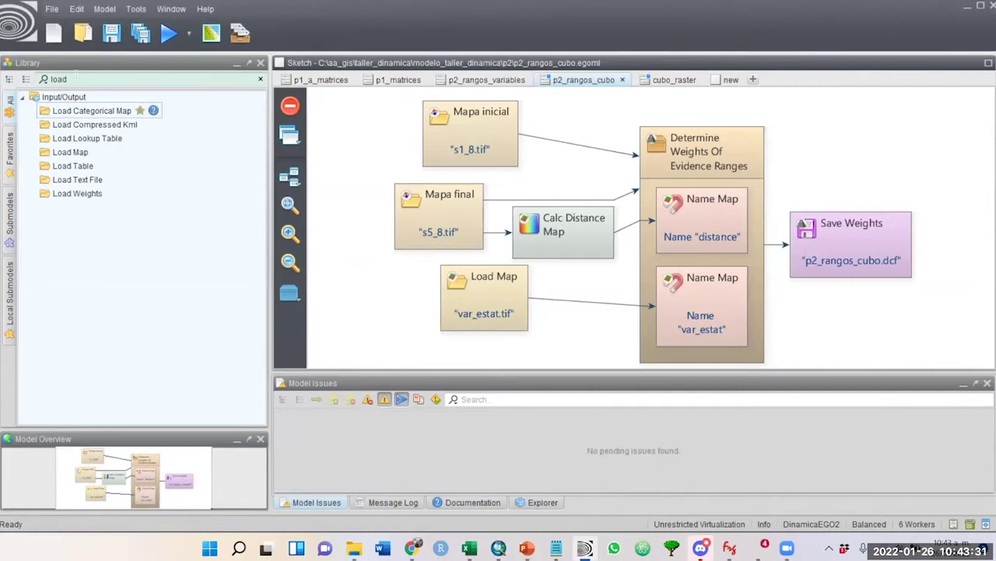
- Search the functor library for calcu, add a Calc Distance Map functor, and place it clear of the var_estat.tif Load Map
left_click(221, 216)
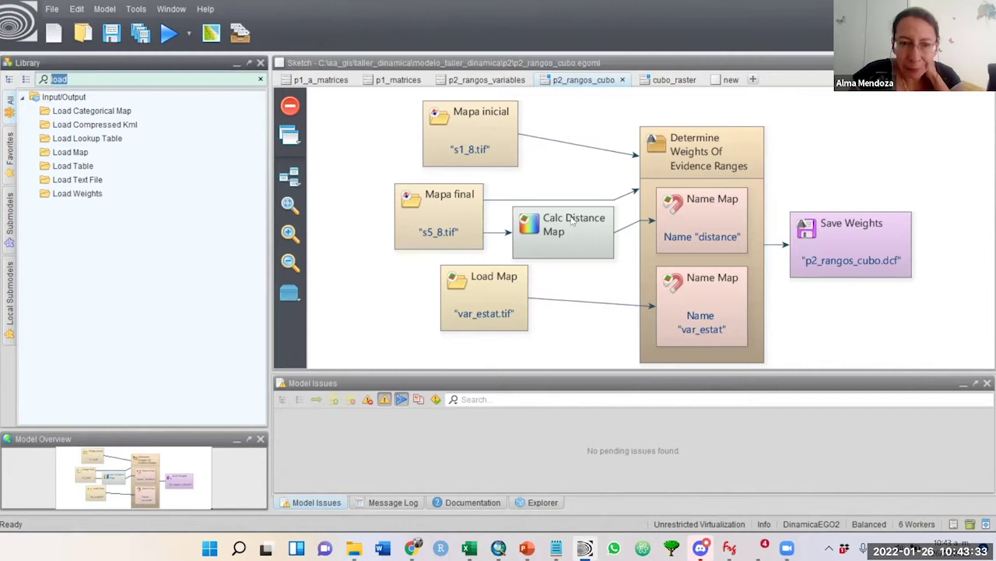
type("calcu")
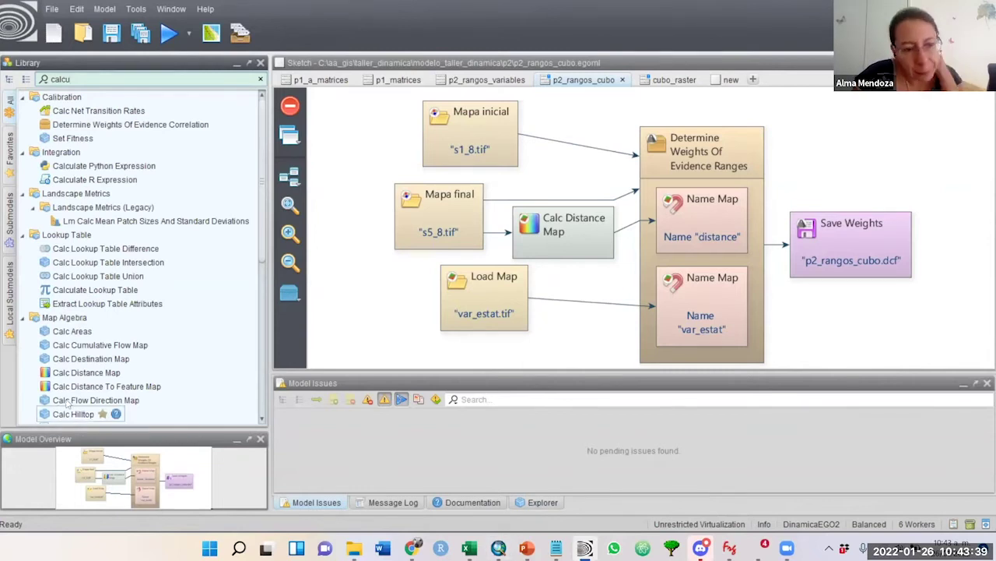
left_click_drag(56, 378, 401, 294)
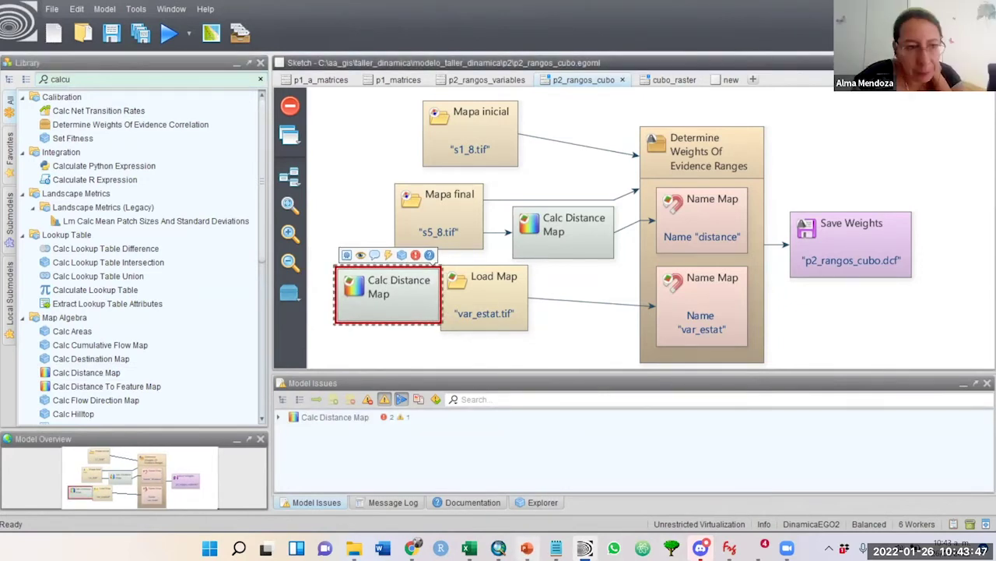
key("alt+Tab")
left_click(62, 372)
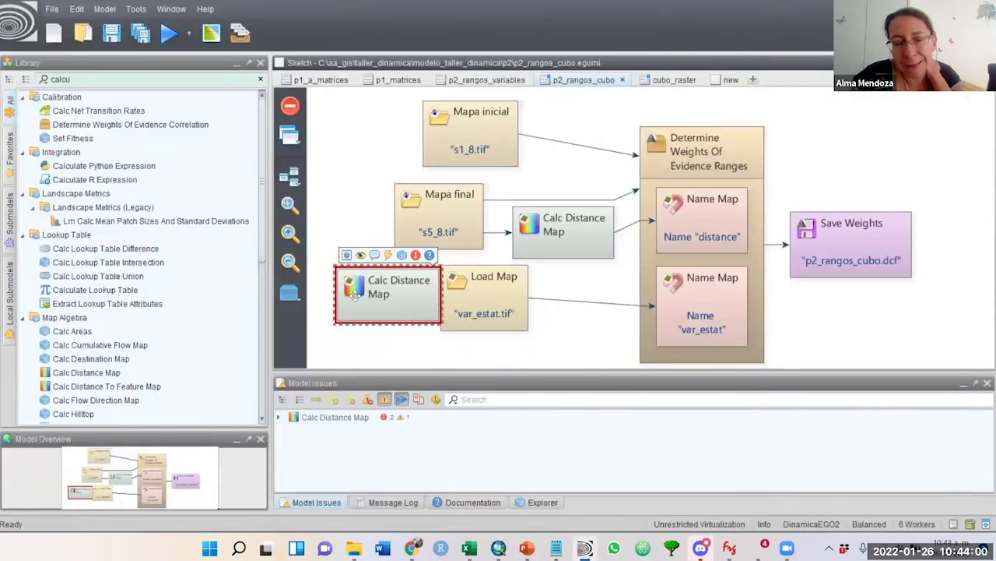
left_click_drag(366, 296, 321, 296)
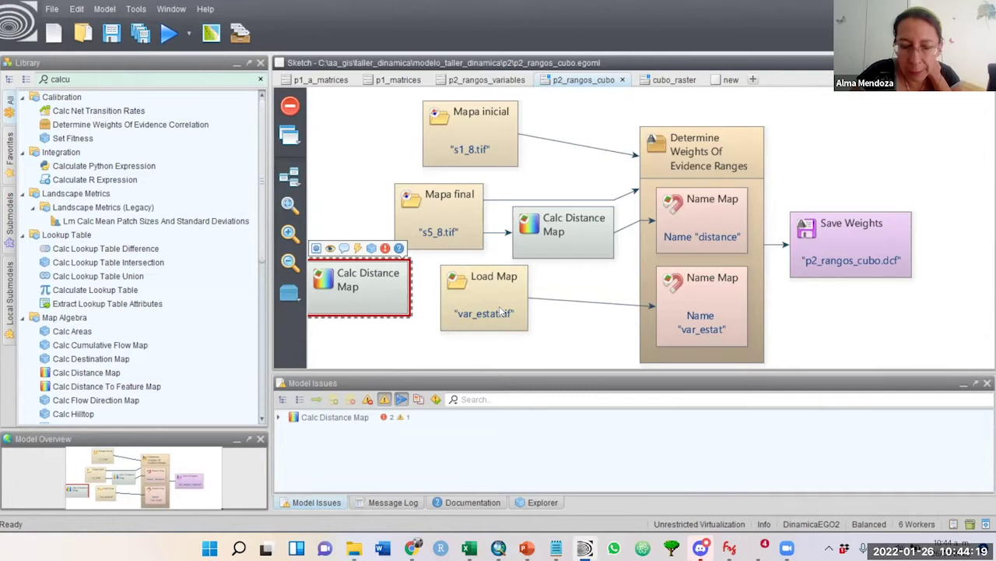
- Delete the unconnected Calc Distance Map functor beside the var_estat.tif Load Map
key("Delete")
left_click(484, 288)
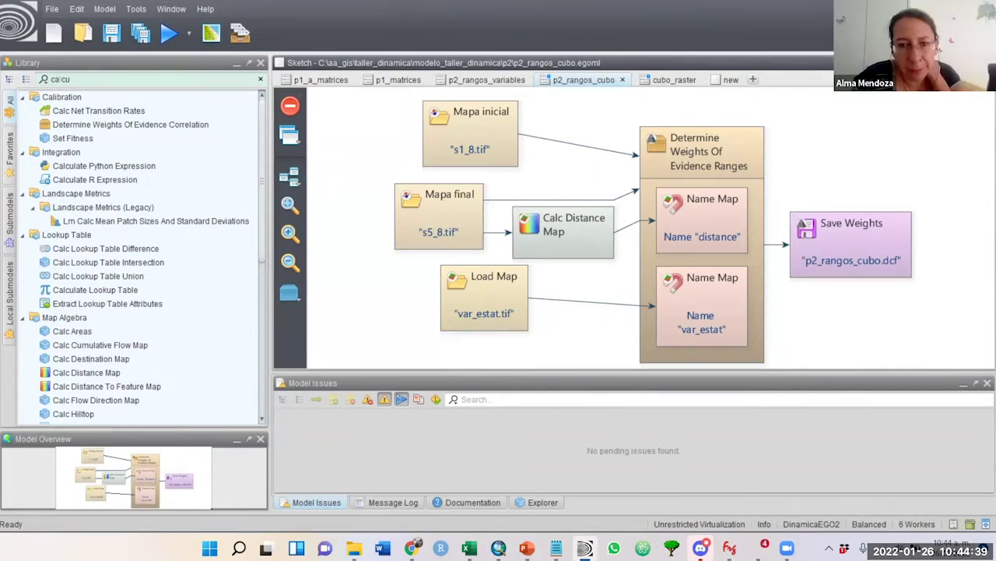
- Search the library for "determi" and place a Determine Weights Of Evidence Ranges functor below Mapa final, beside the var_estat.tif Load Map
left_click(55, 79)
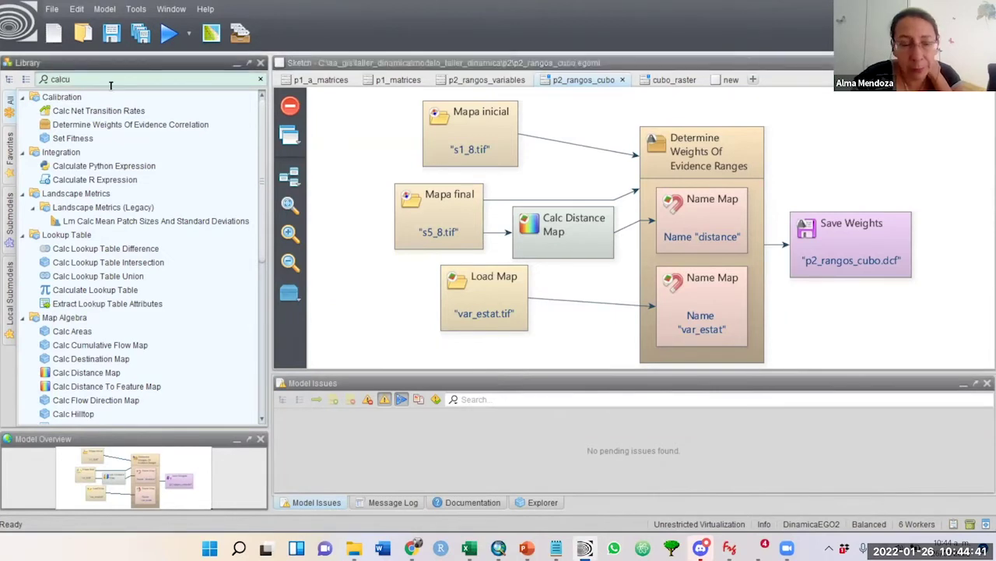
key("ctrl+a")
type("det")
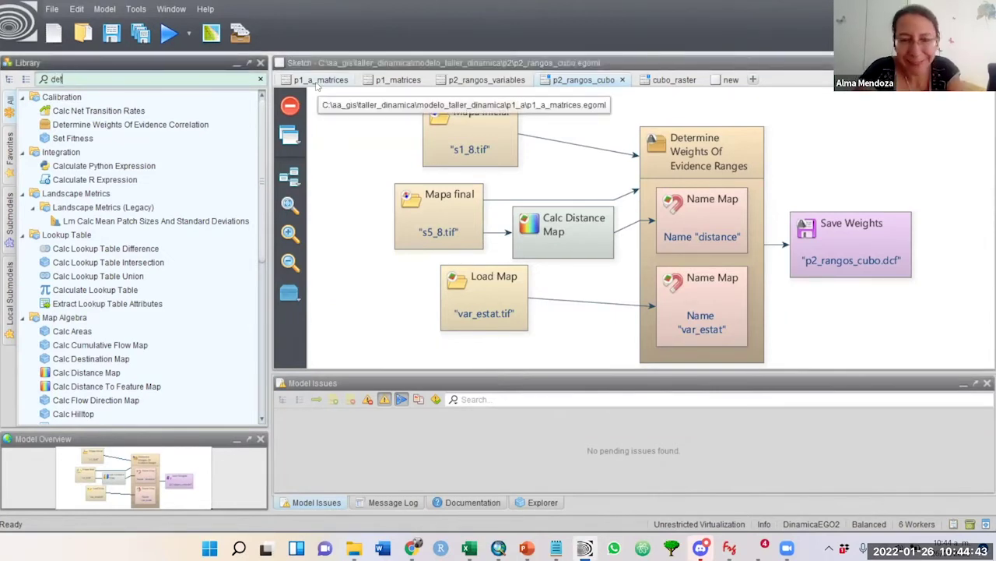
type("ermi")
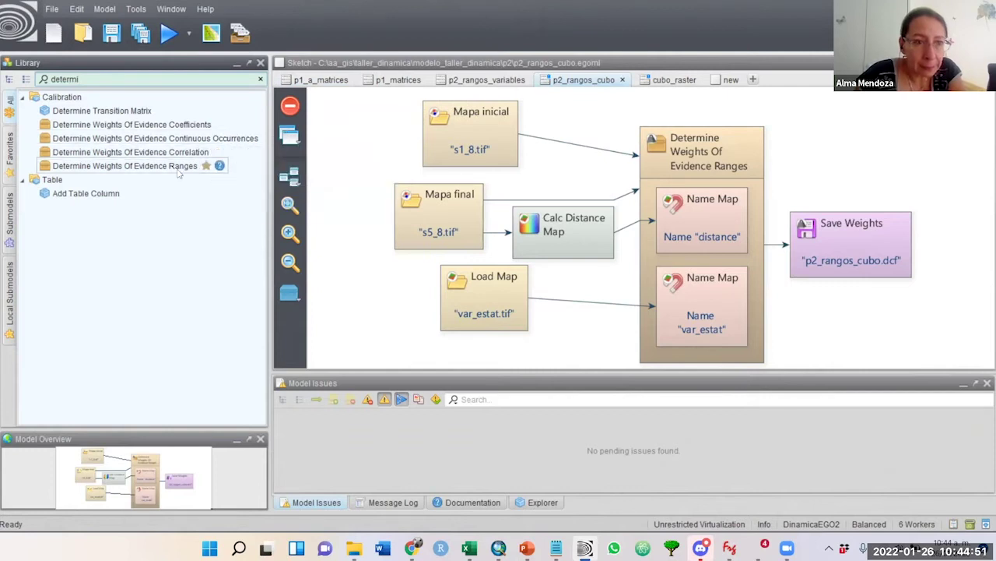
left_click_drag(70, 168, 345, 268)
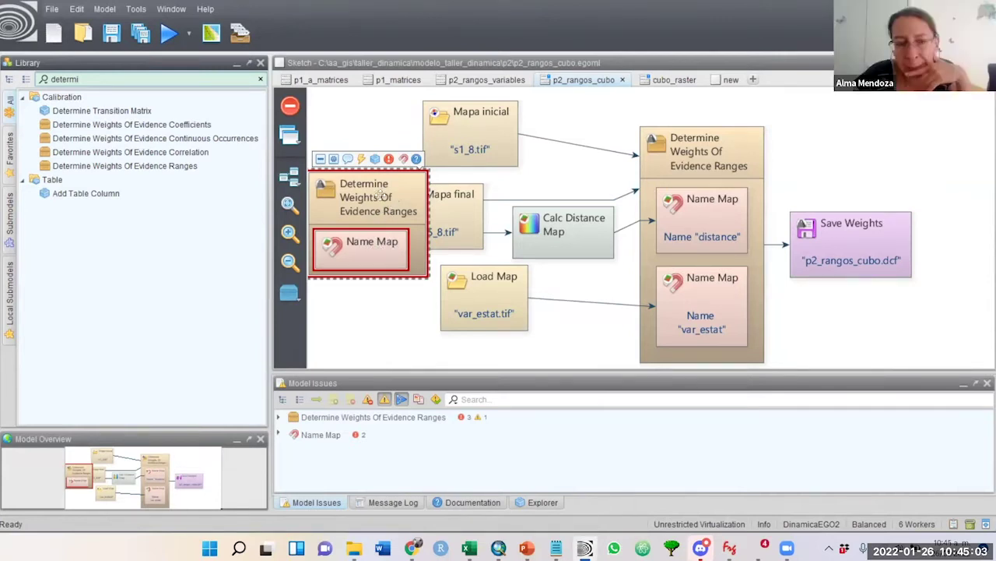
left_click_drag(381, 208, 382, 290)
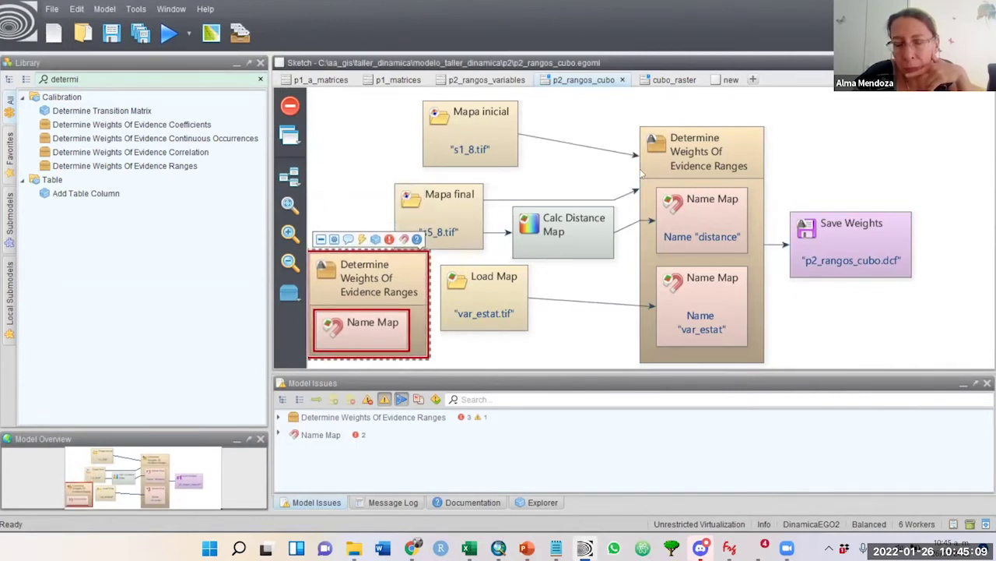
- Examine the Load Map, Calc Distance Map and Name Map connections in the p2_rangos_variables model
left_click(501, 81)
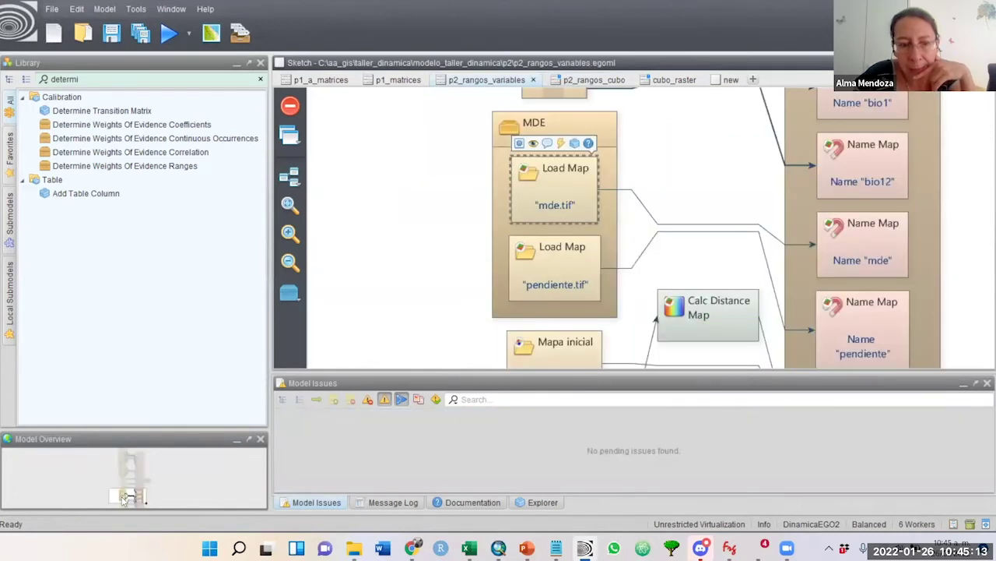
mouse_move(127, 495)
left_mouse_down()
mouse_move(126, 454)
mouse_move(126, 520)
mouse_move(126, 504)
left_mouse_up()
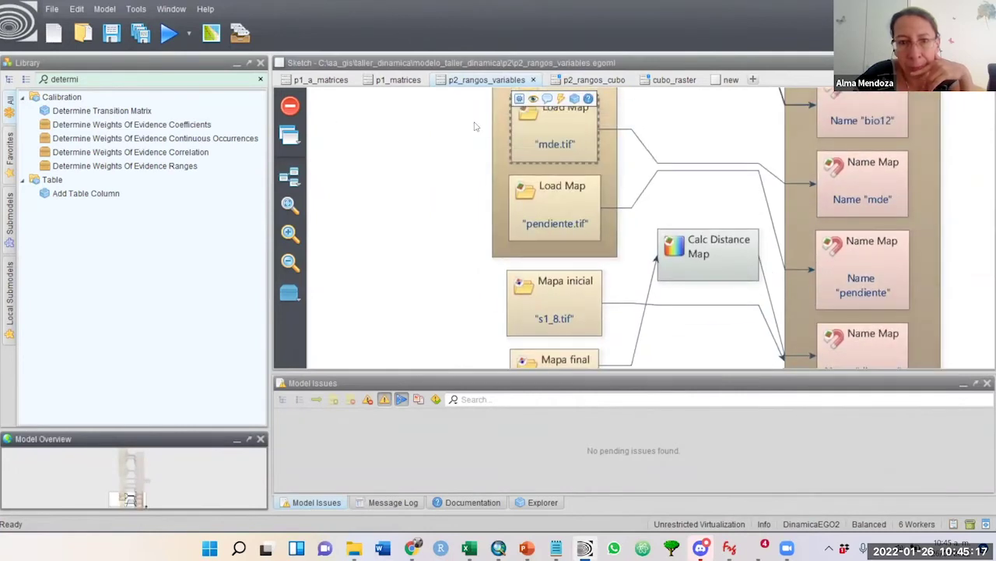
- Return to the p2_rangos_cubo model and add a second Name Map inside the unconnected Determine Weights Of Evidence Ranges container
left_click(582, 83)
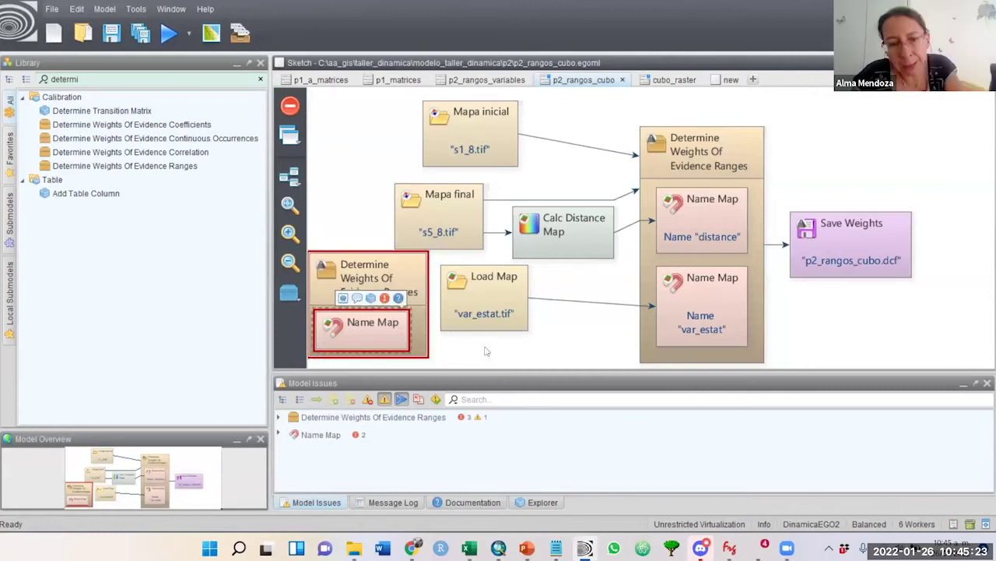
left_click(380, 334)
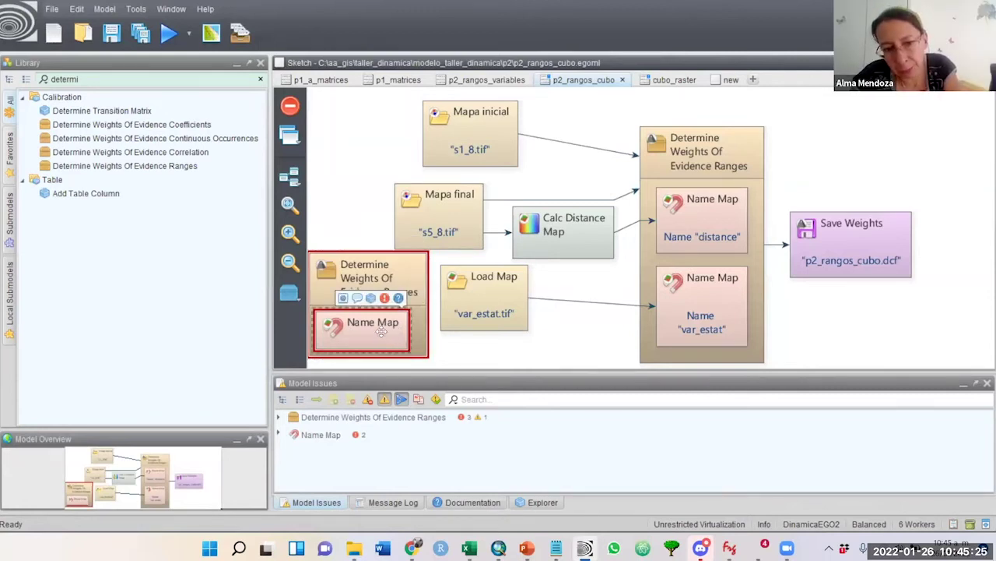
left_click_drag(381, 331, 674, 236)
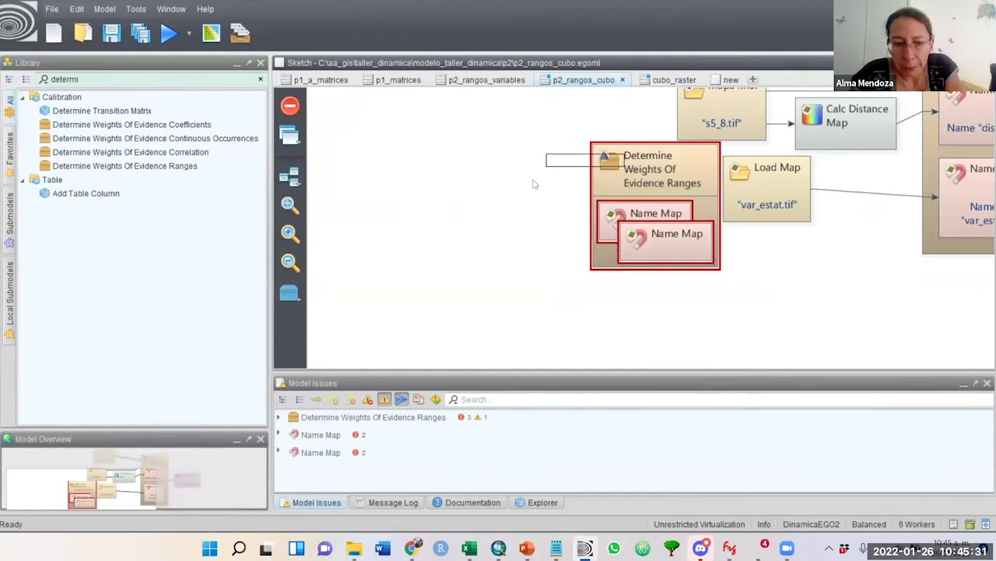
- Delete the unconnected Determine Weights Of Evidence Ranges container together with its two Name Maps
left_click(133, 485)
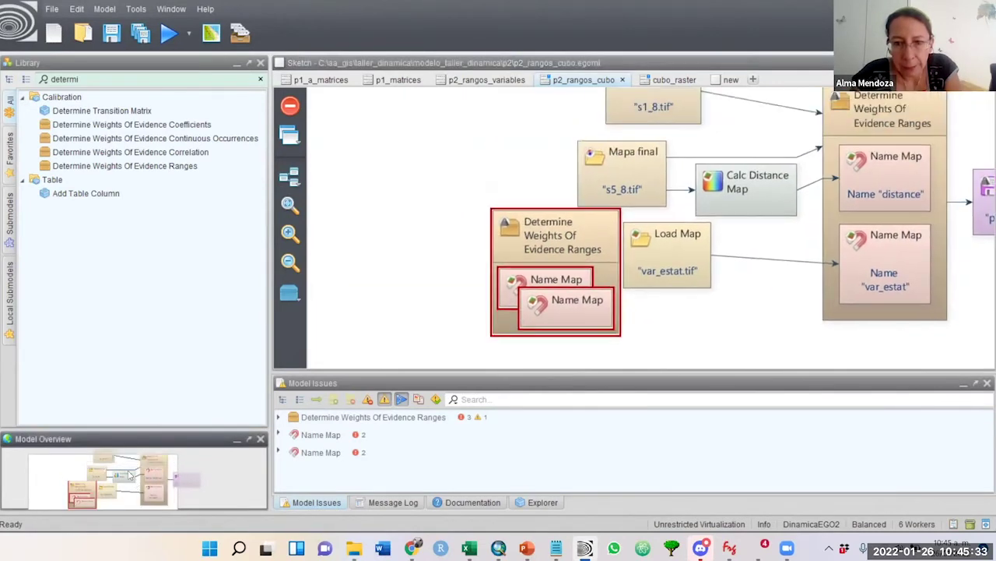
left_click(555, 249)
key("Delete")
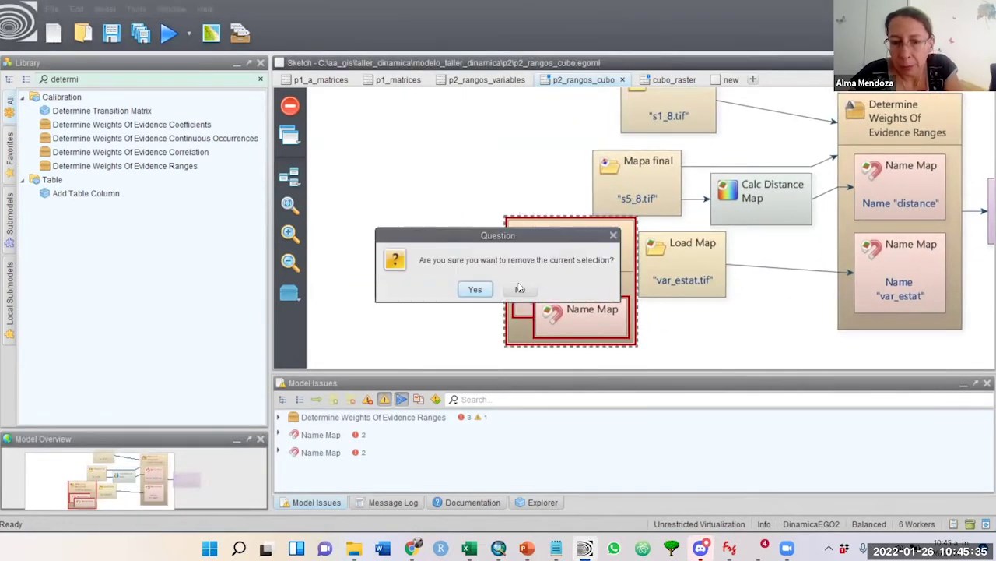
left_click(474, 289)
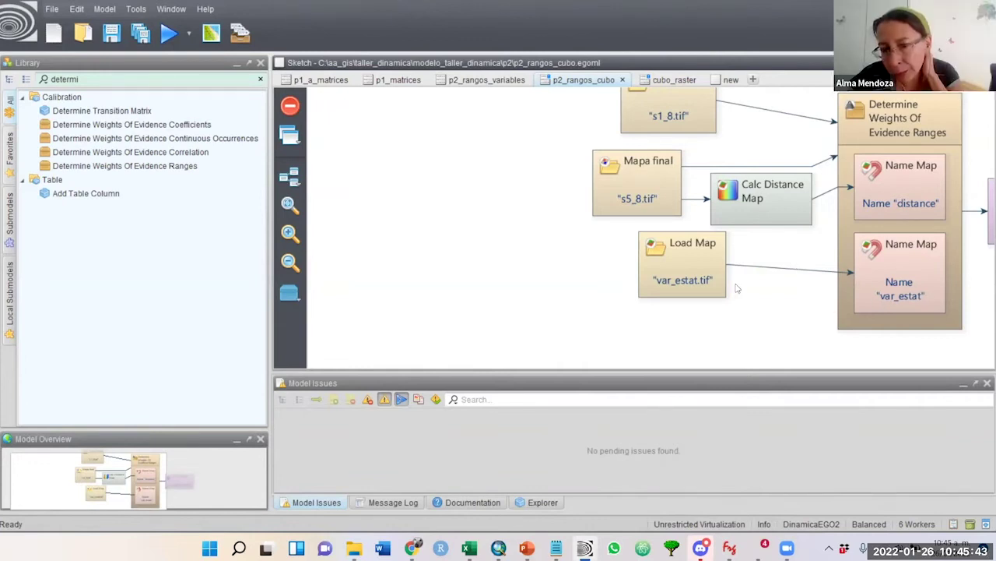
- Check the map name identifier of the "var_estat" Name Map and inspect the "distance" Name Map with its connections
left_click(902, 297)
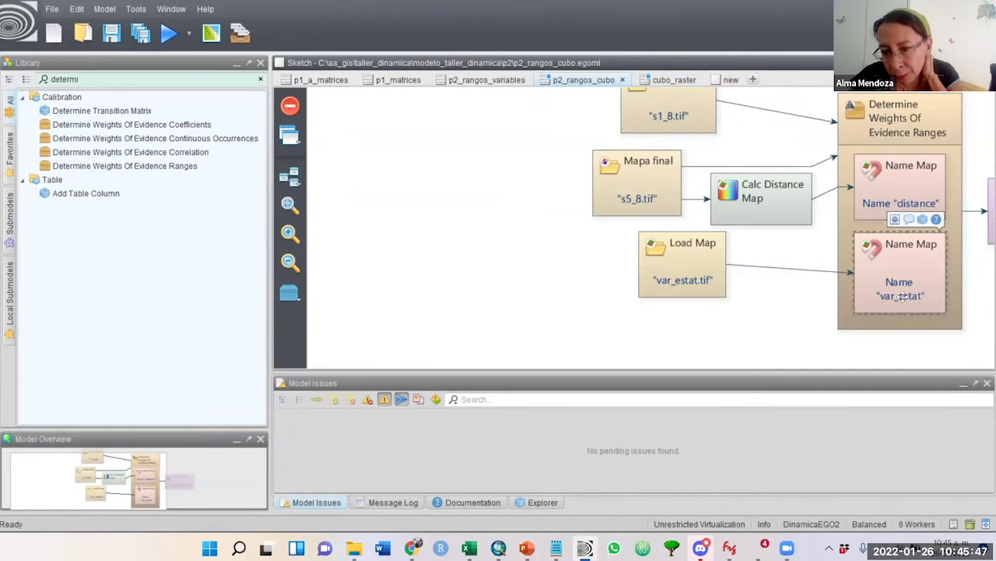
double_click(901, 297)
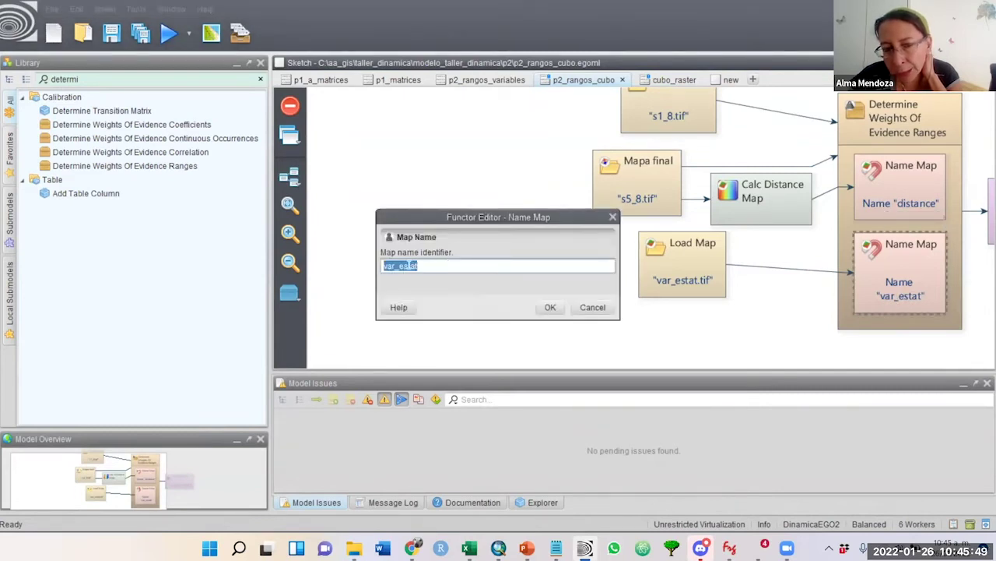
left_click(551, 306)
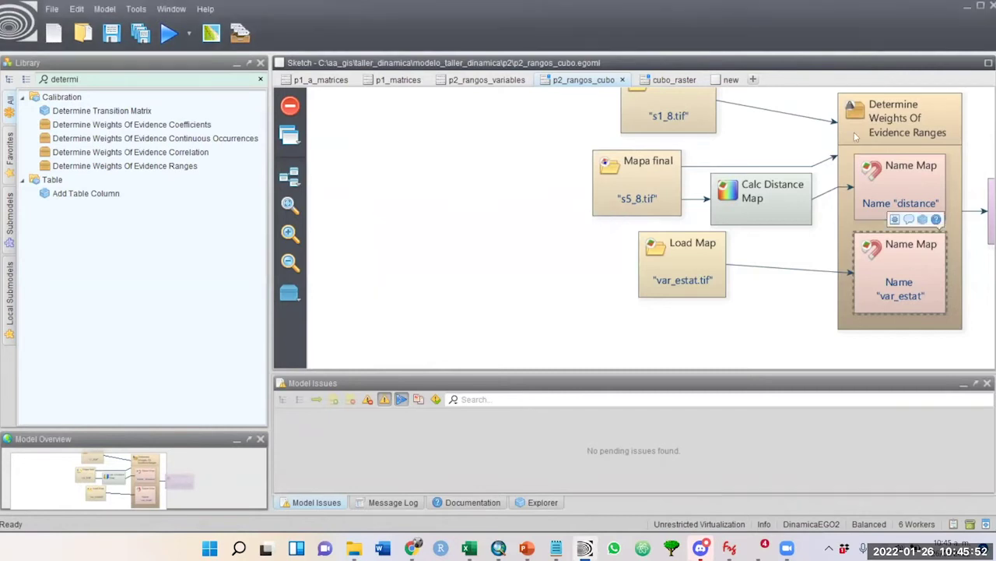
left_click(918, 189)
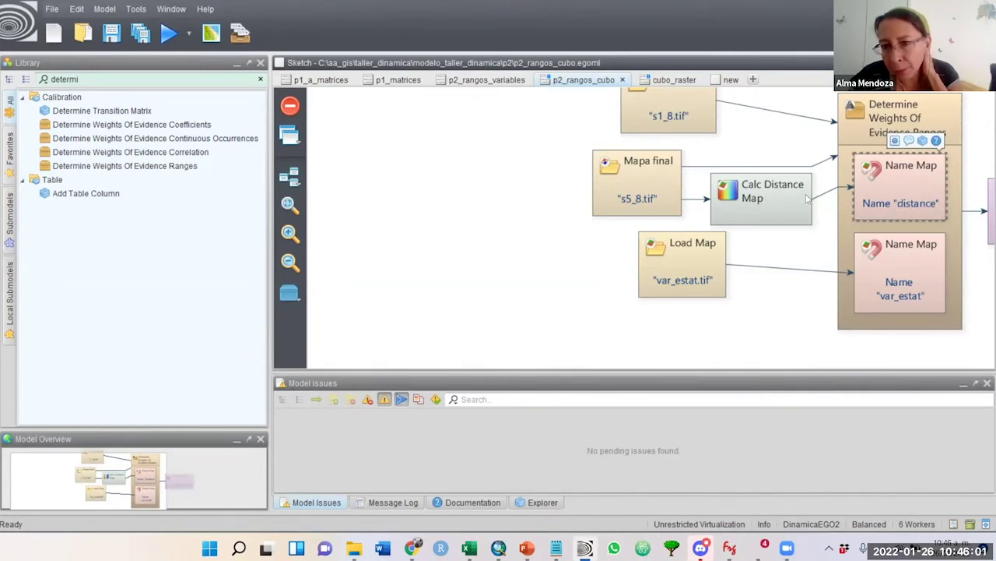
left_click(162, 478)
left_click_drag(162, 478, 173, 475)
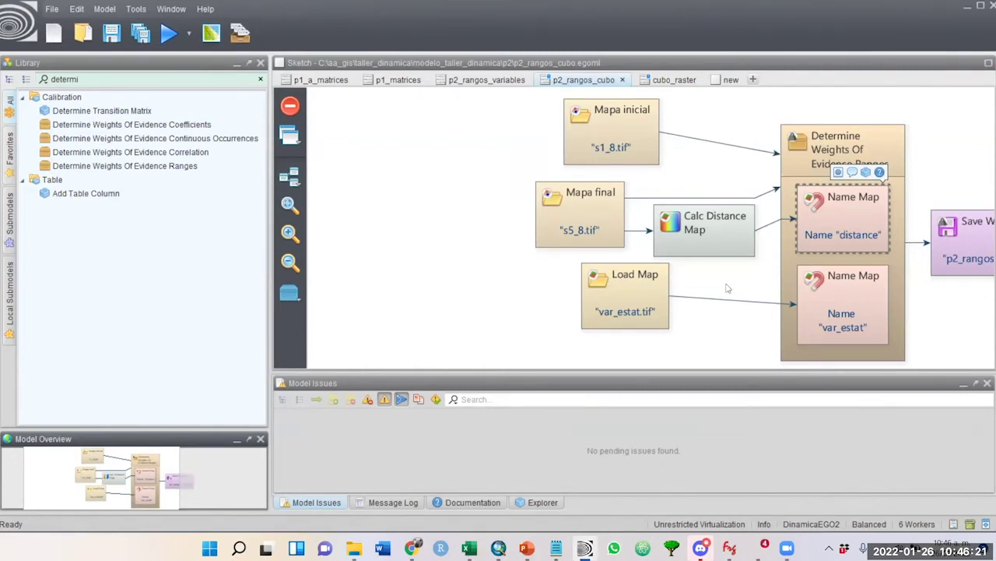
- Open the Calc Distance Map settings and review its list of distance categories
left_click(728, 230)
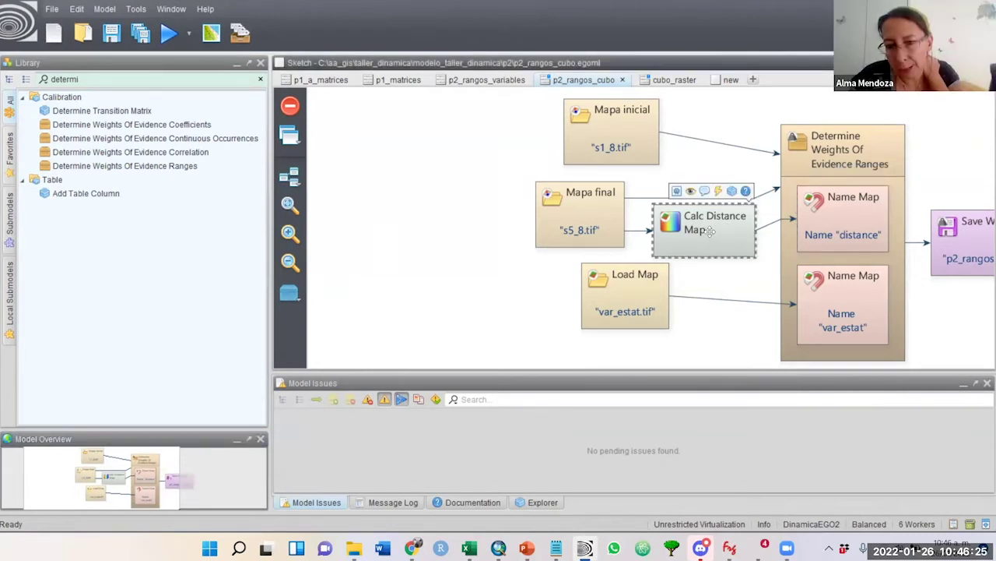
double_click(710, 231)
scroll(612, 207, "down", 1)
scroll(619, 189, "up", 1)
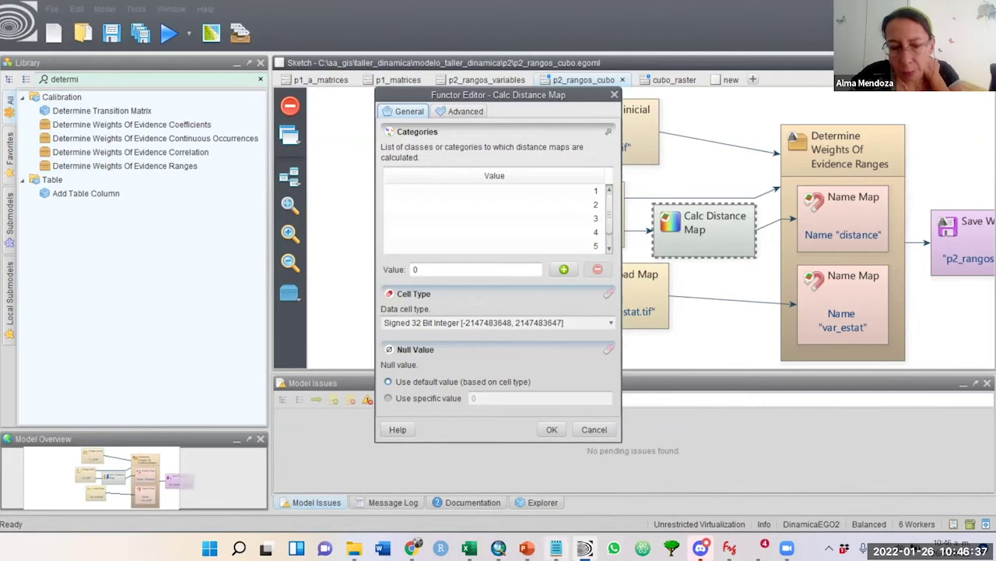
- Switch to the matrices_porcentaje_2 workbook in Excel and examine the transition matrices and the land-cover class table on matrices_total
left_click(440, 483)
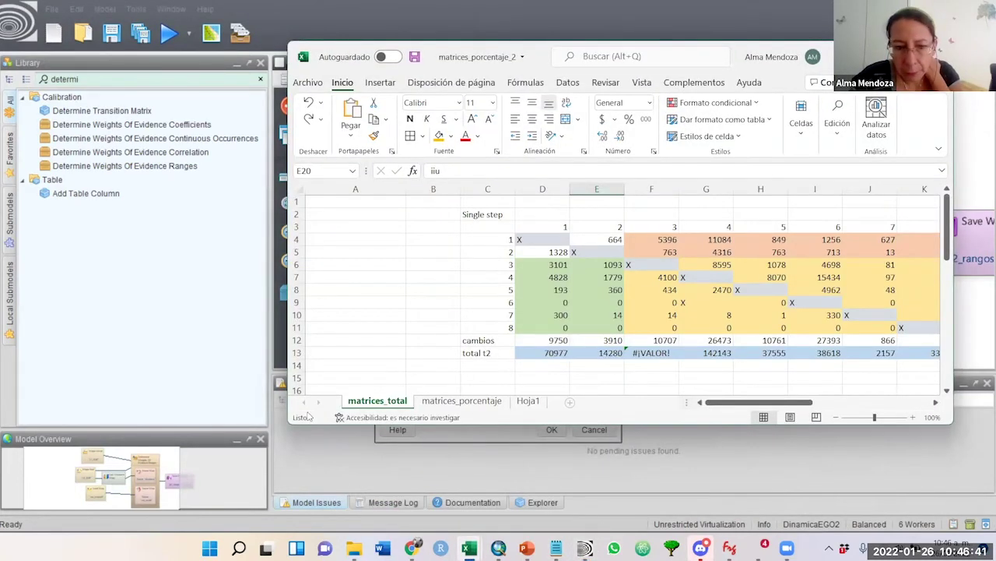
left_click(460, 401)
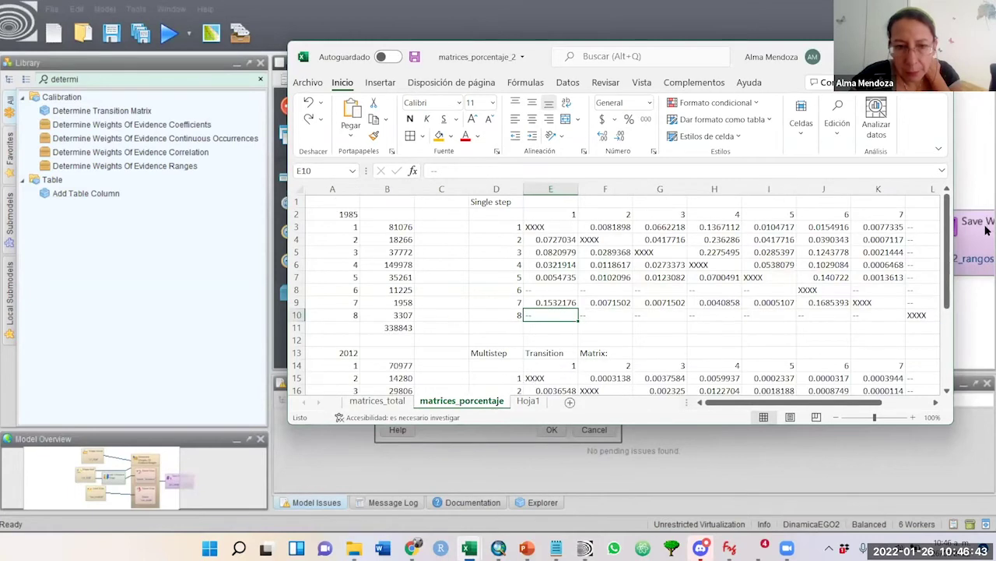
left_click_drag(948, 269, 885, 397)
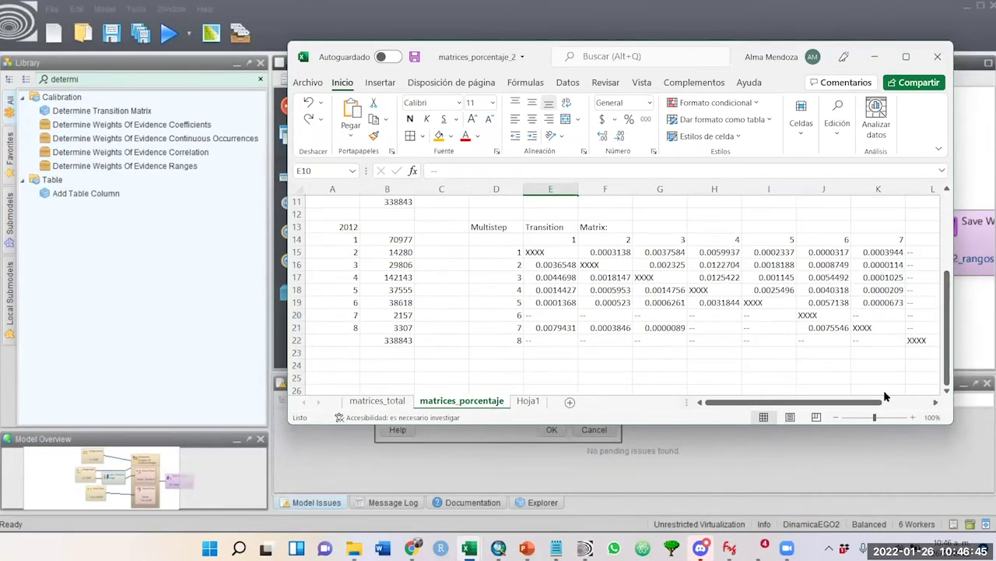
left_click(398, 404)
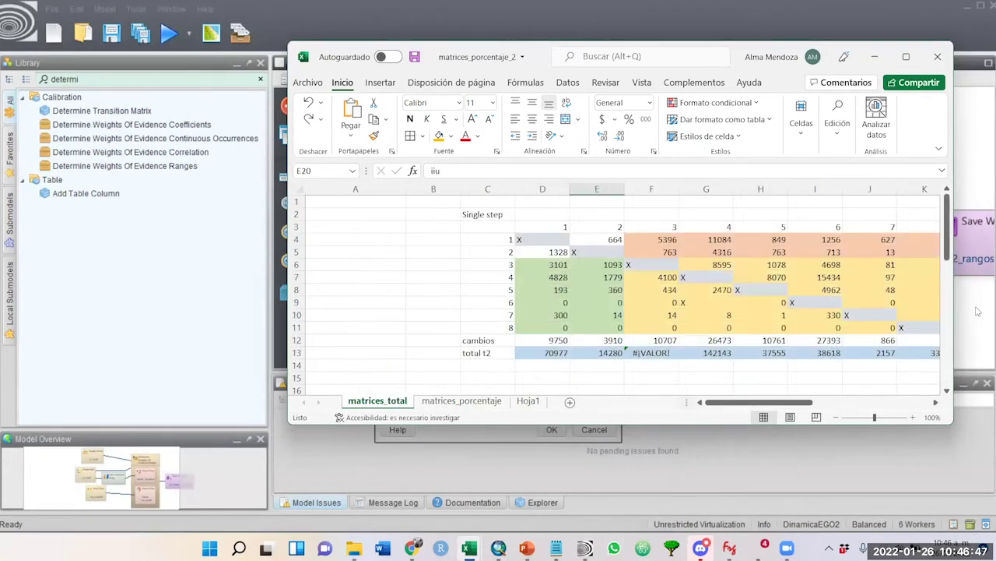
left_click_drag(948, 253, 948, 310)
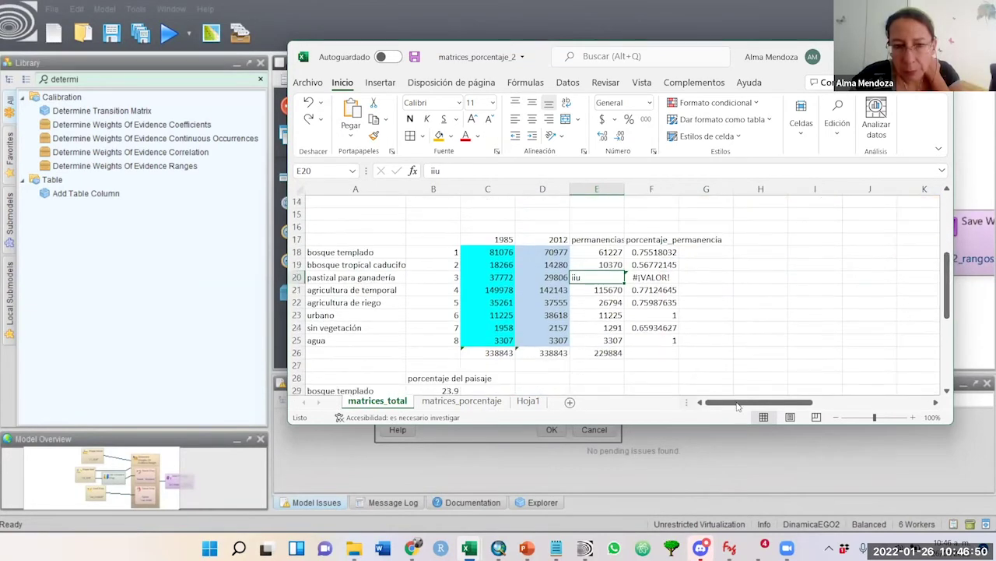
- Correct the "bbosque tropical" class label in A19 by removing the extra initial "b"
double_click(317, 265)
key("BackSpace")
key("Return")
- Identify the codes of the human-use classes pastizal, agricultura de temporal, agricultura de riego and urbano in the class table
left_click_drag(429, 289, 427, 316)
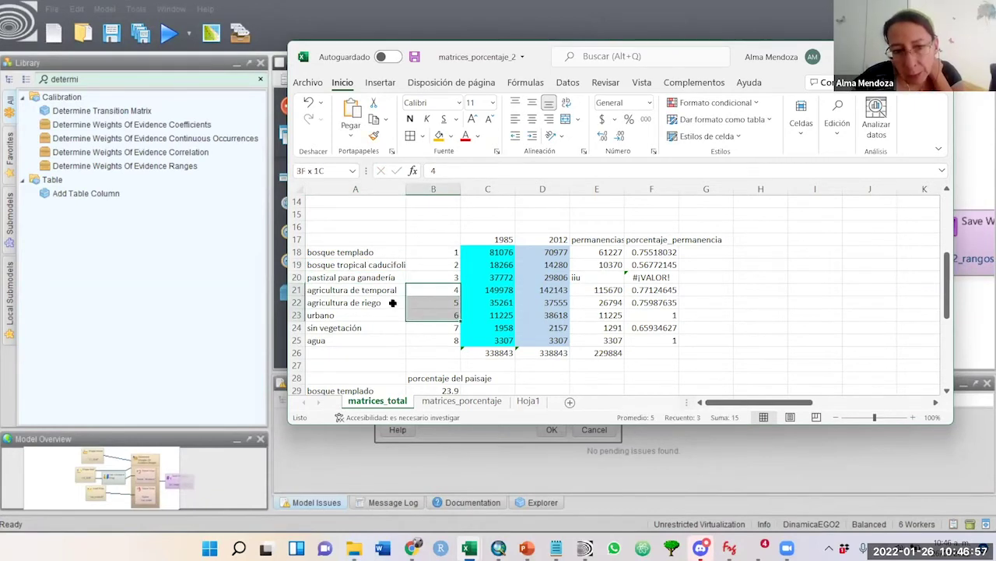
left_click_drag(433, 278, 343, 311)
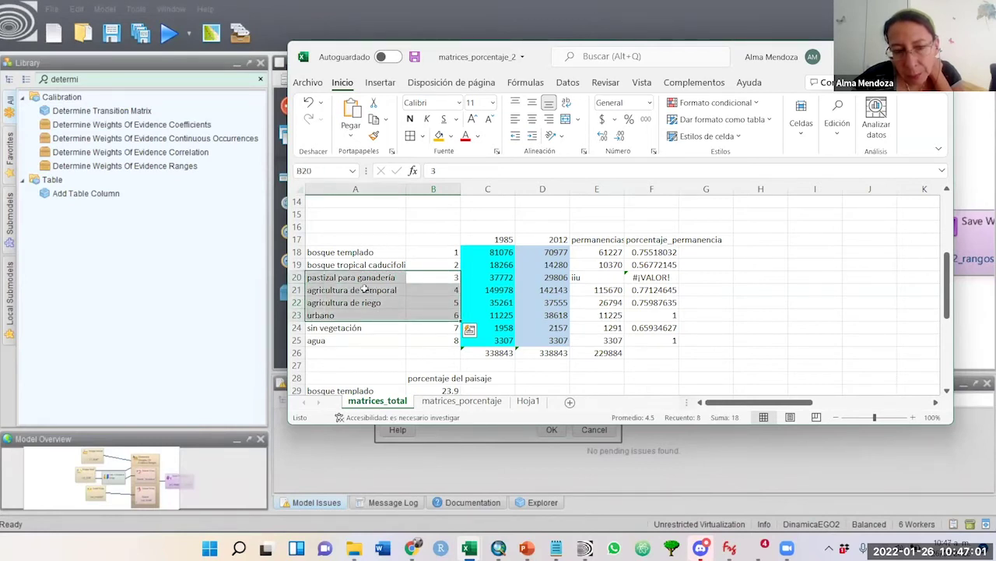
left_click(448, 302)
left_click(448, 313)
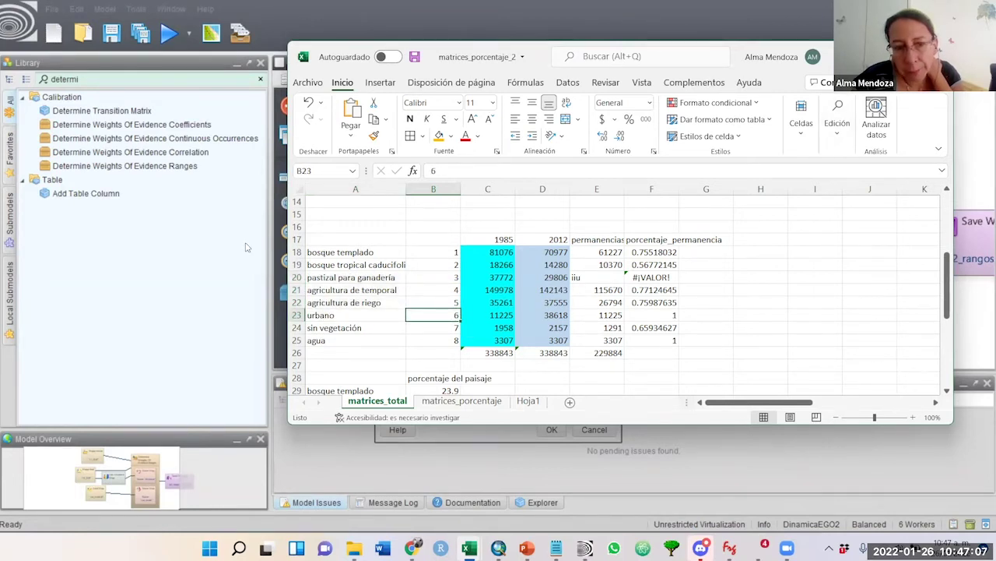
- Switch back to Dinamica EGO and remove categories 1 and 2 from the Calc Distance Map list, keeping 3, 4, 5 and 6
left_click(270, 248)
left_click(594, 194)
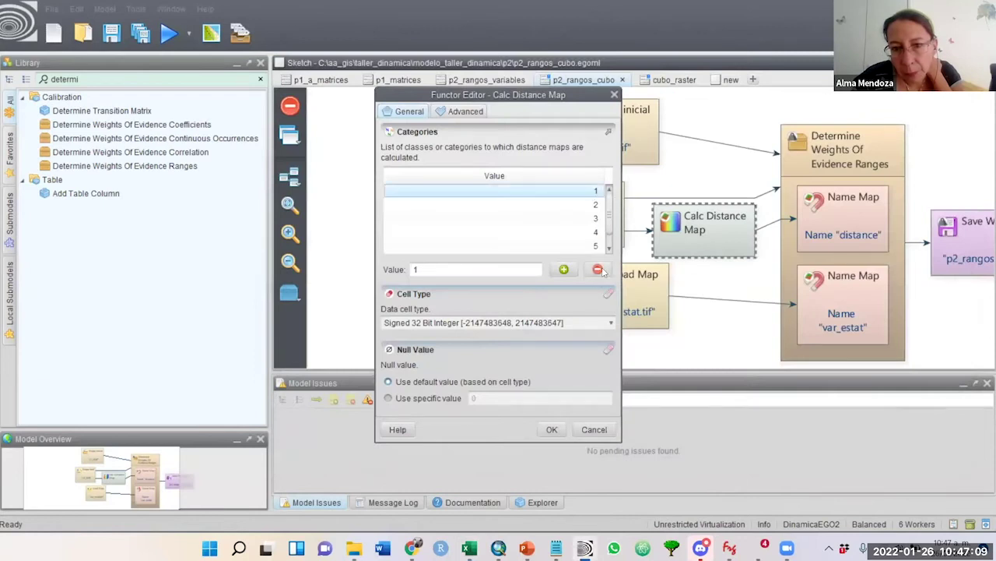
left_click(597, 270)
left_click(598, 271)
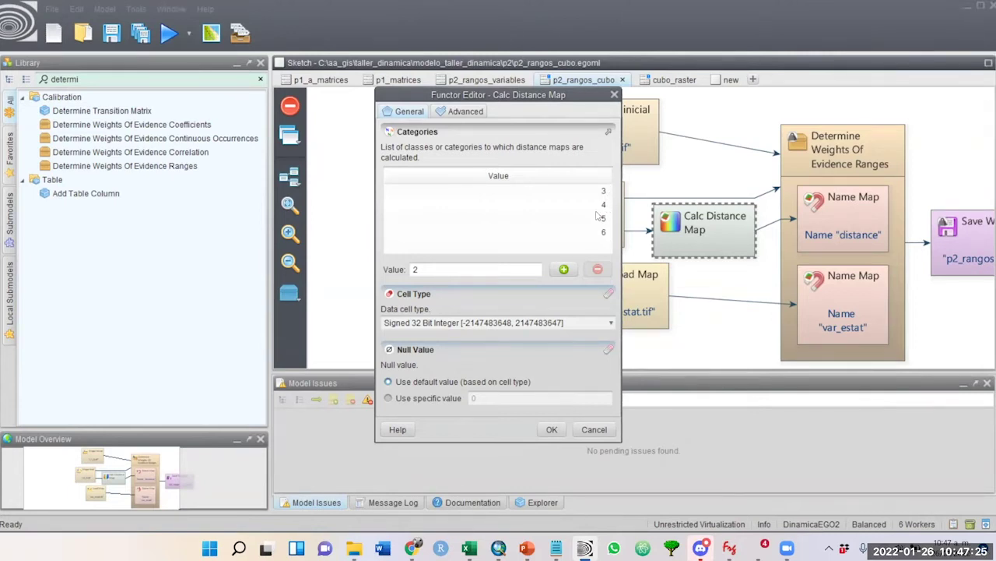
left_click(561, 430)
left_click(560, 429)
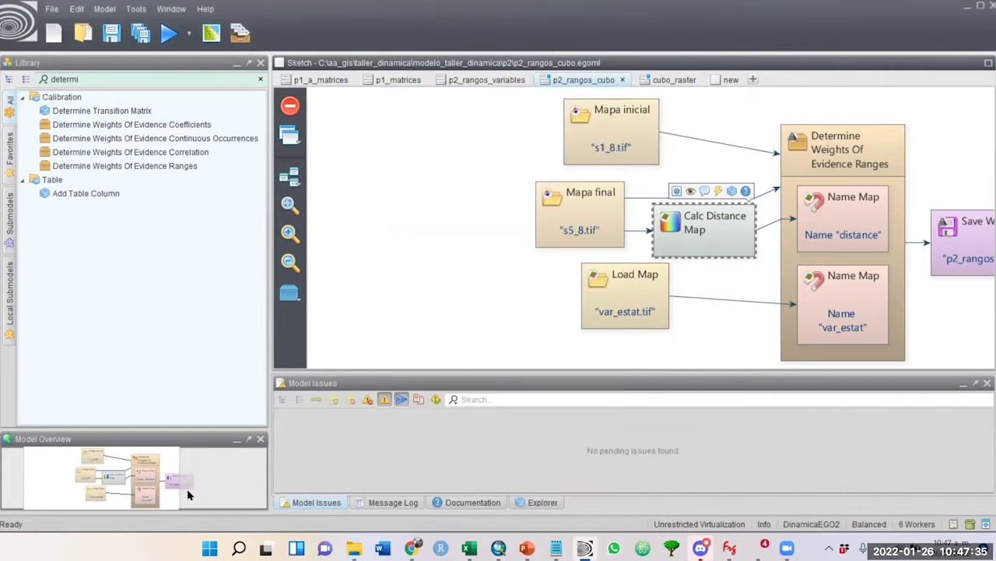
- Bring the whole p2_rangos_cubo model into view and review the category list in the Calc Distance Map functor without changing it
left_click(169, 466)
left_click_drag(176, 468, 203, 467)
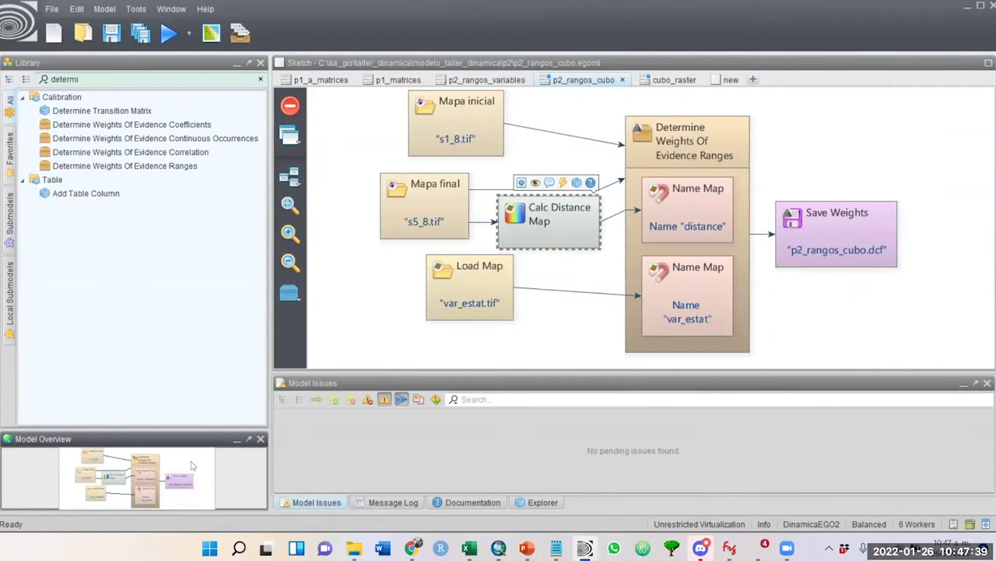
double_click(517, 233)
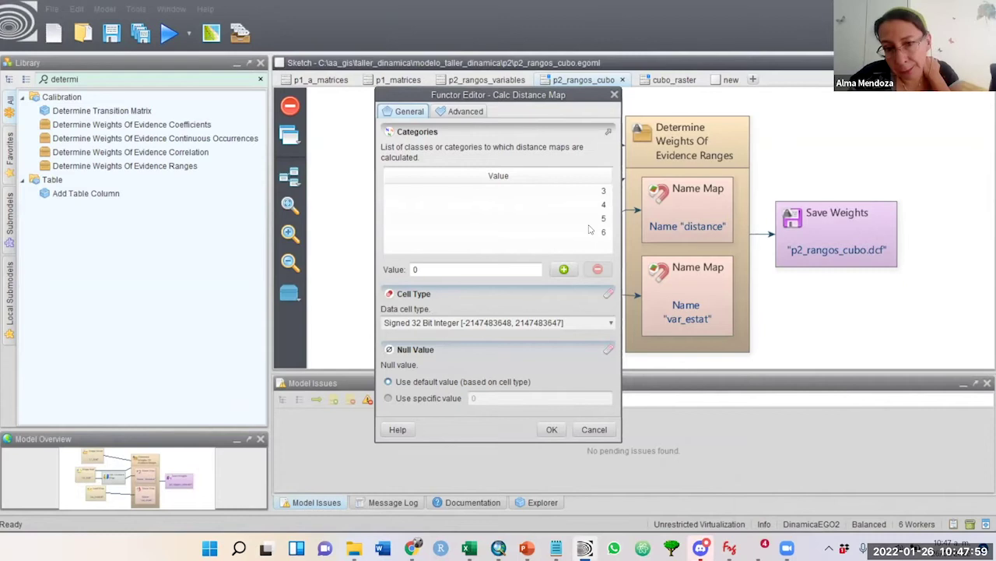
double_click(442, 269)
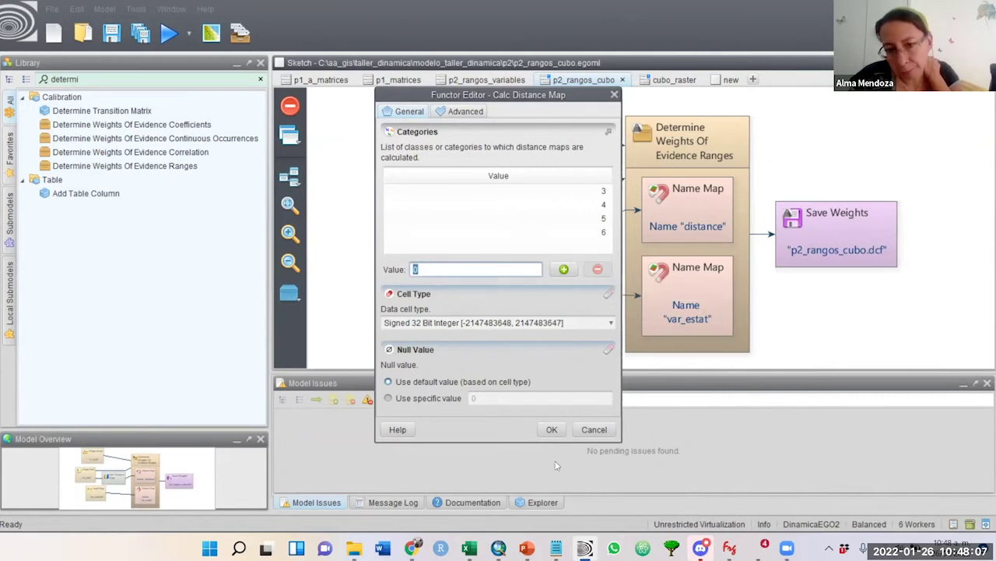
left_click(591, 431)
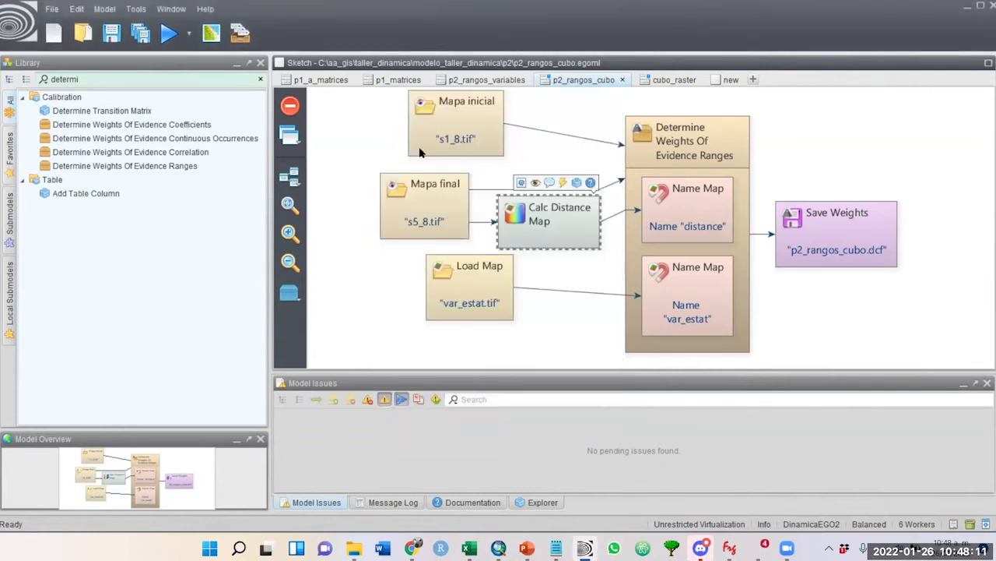
- Remove the connections that link Mapa inicial and Mapa final directly to Determine Weights Of Evidence Ranges
left_click(483, 123)
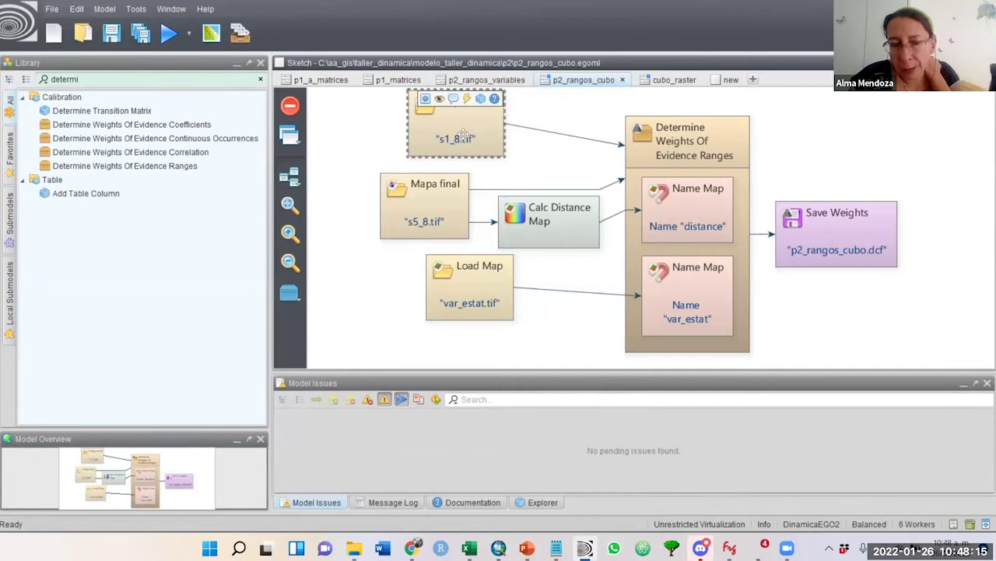
left_click(531, 128)
key("Delete")
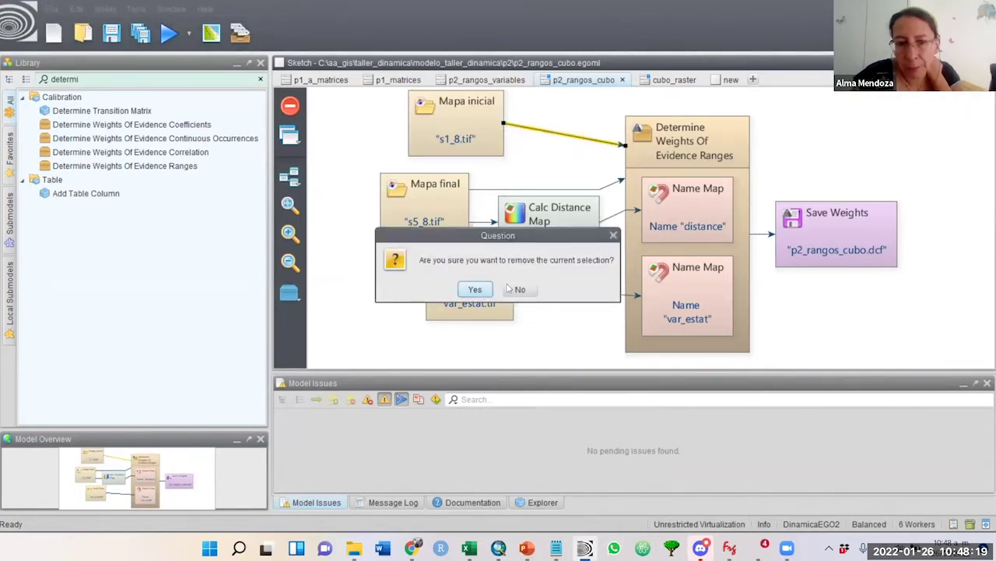
key("Return")
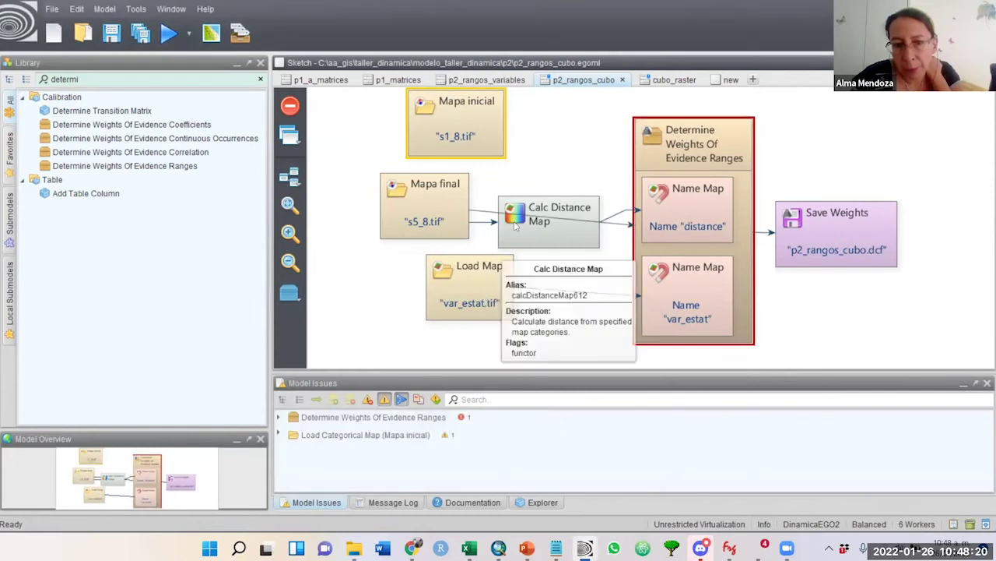
left_click(623, 225)
key("Delete")
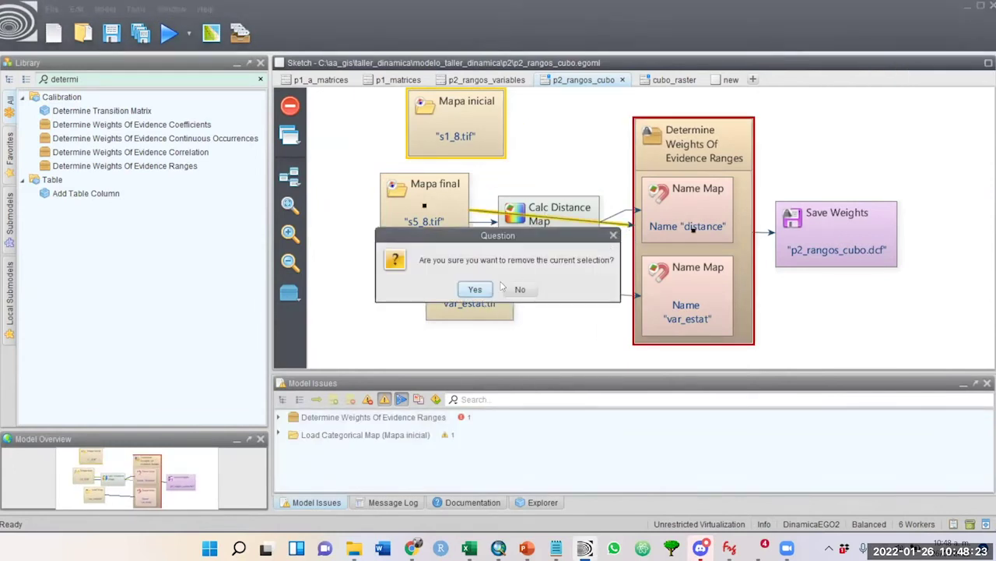
key("Return")
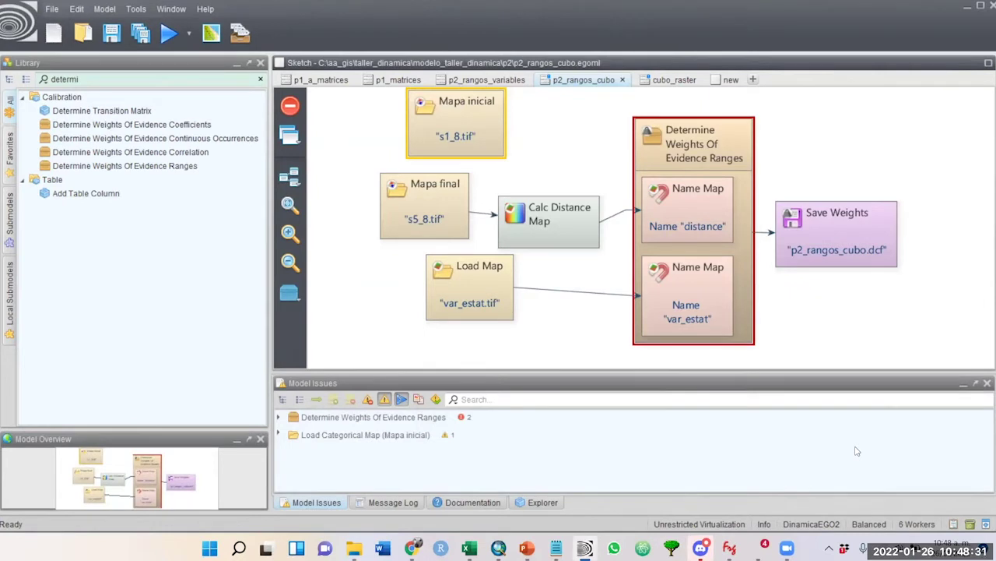
- Reconnect Mapa inicial to the Initial Landscape port and Mapa final to the Final Landscape port, and shift Calc Distance Map slightly toward the ranges container
mouse_move(487, 312)
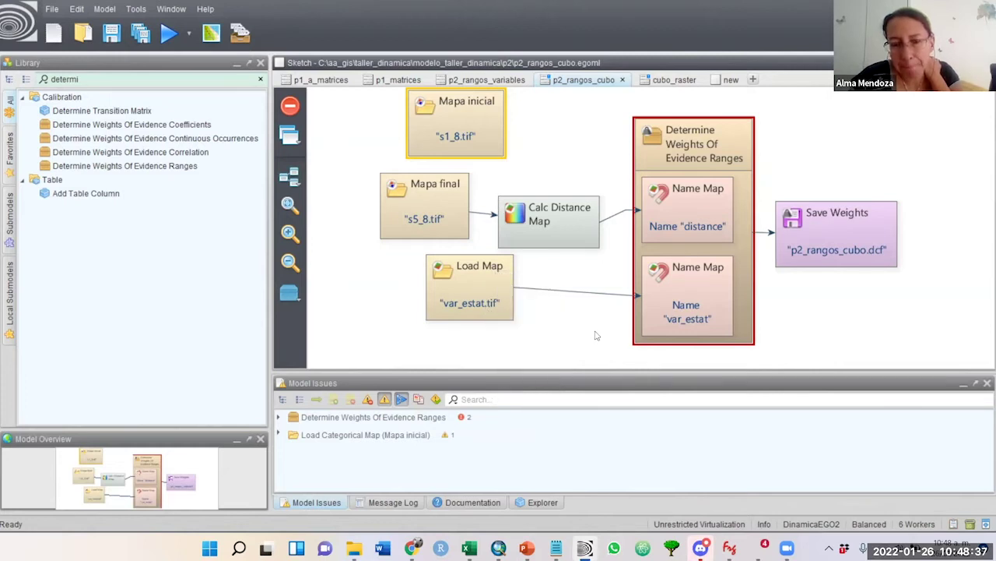
mouse_move(482, 117)
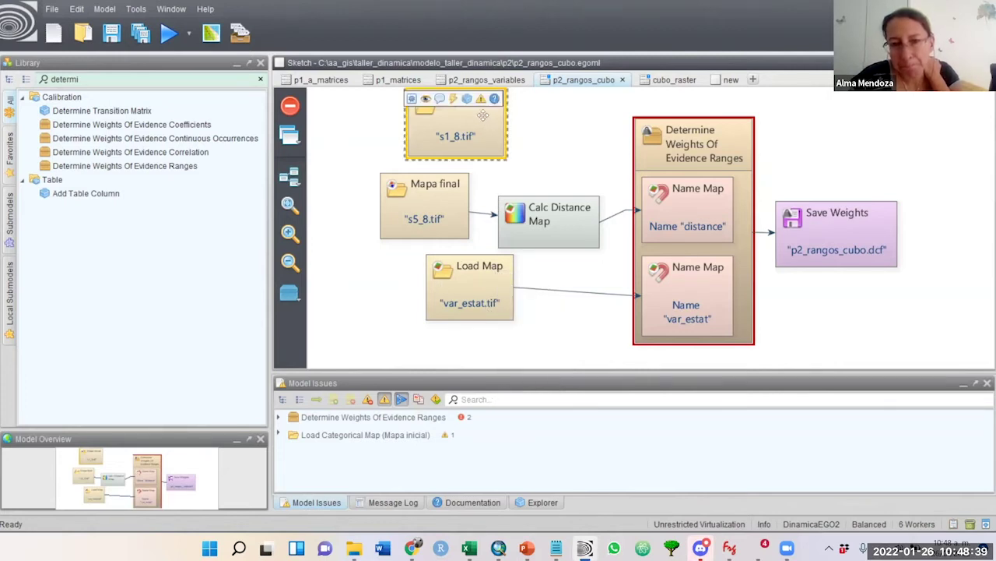
left_click_drag(451, 99, 660, 142)
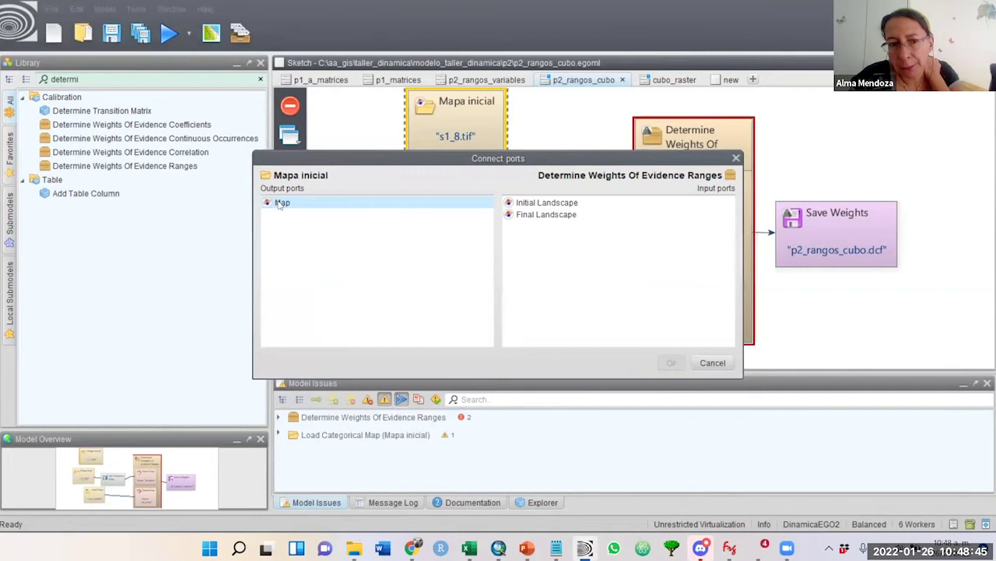
left_click(552, 204)
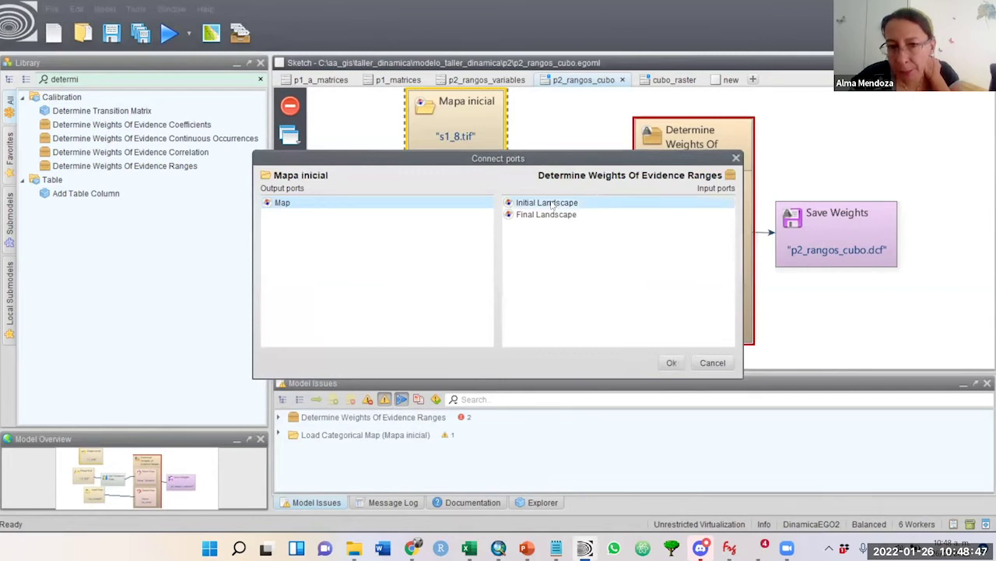
left_click(669, 363)
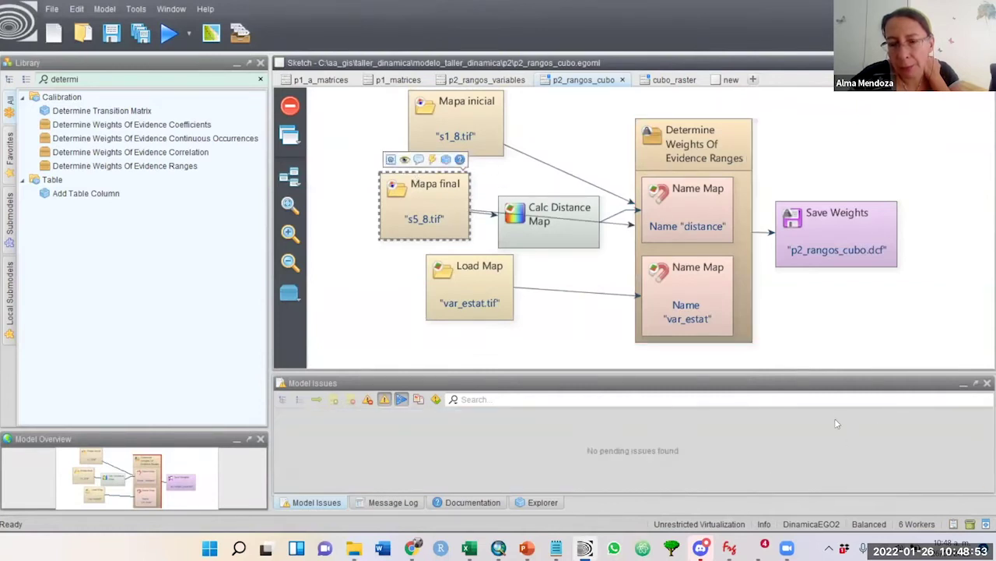
left_click_drag(548, 235, 567, 230)
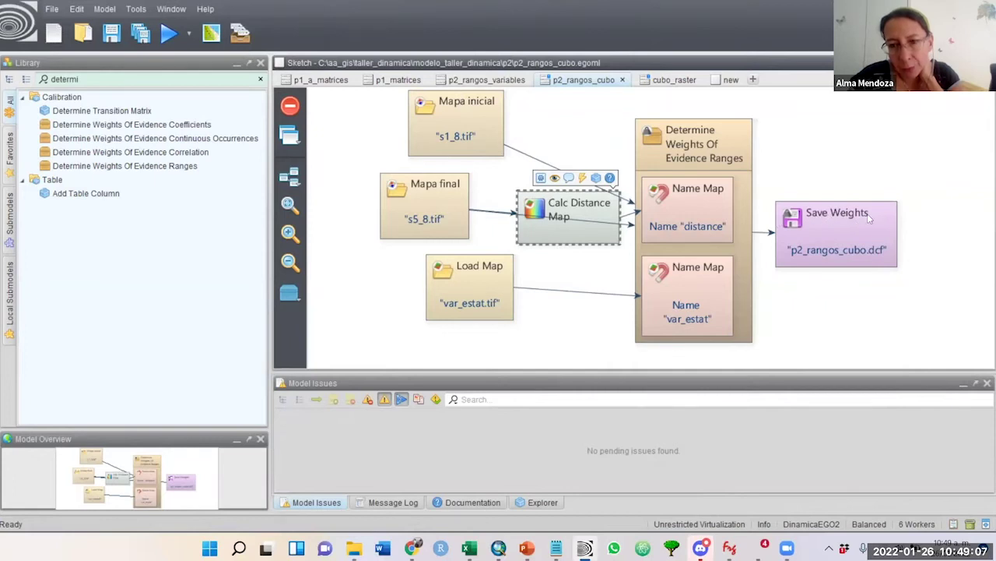
- Find Save Weights in the library, place a second copy in the sketch to view its filename setting, and delete that copy
left_click(66, 79)
type("save")
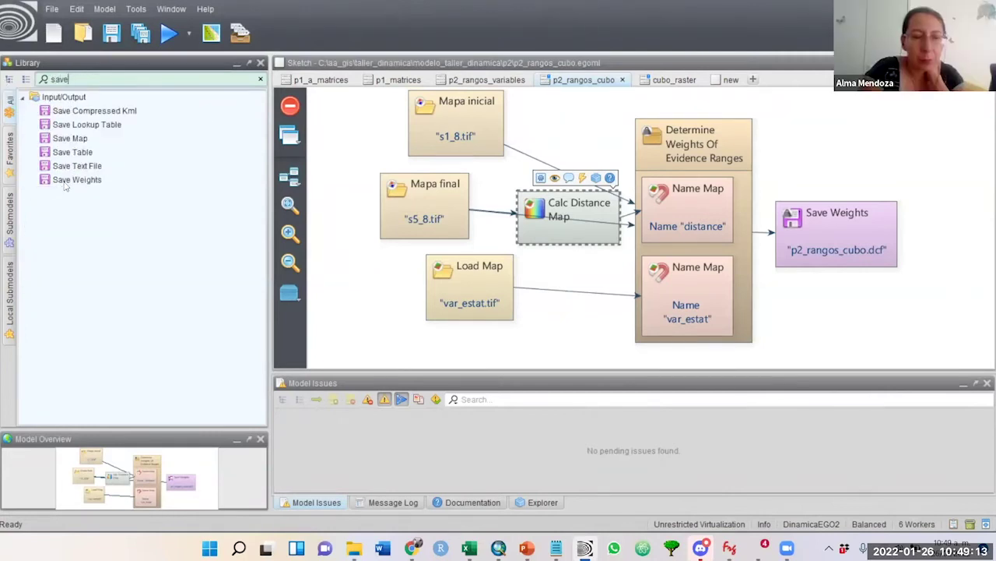
left_click_drag(77, 179, 877, 325)
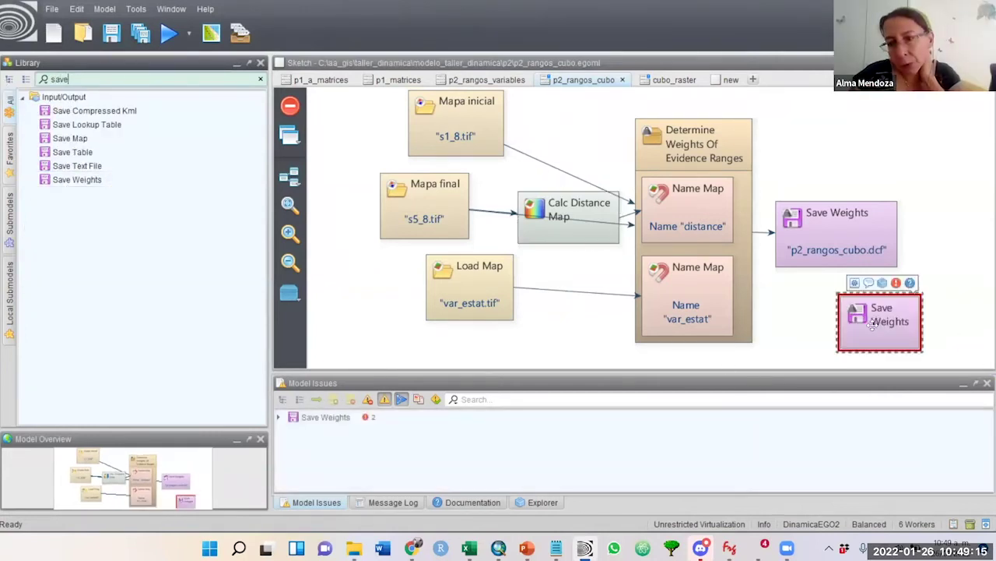
double_click(861, 323)
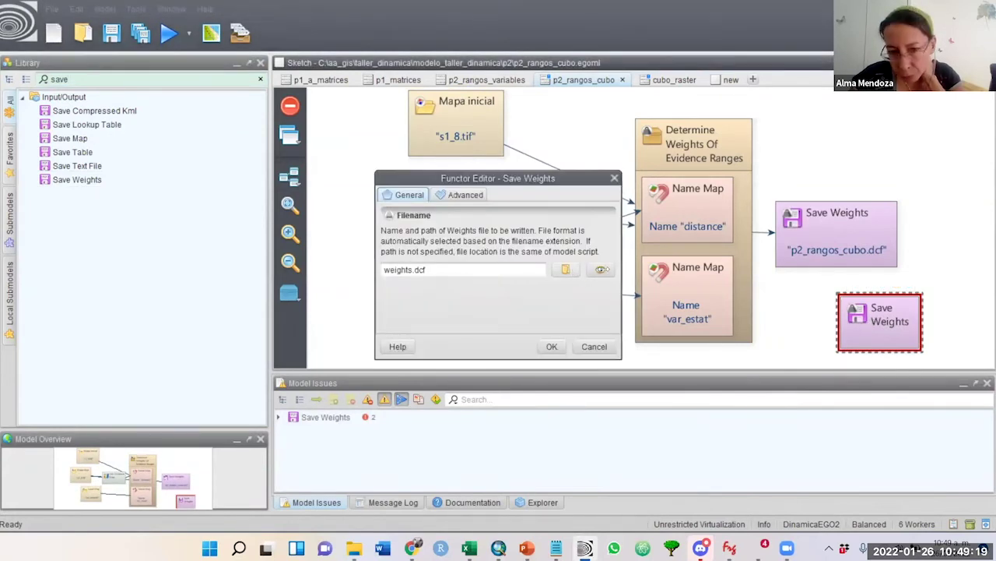
left_click(595, 347)
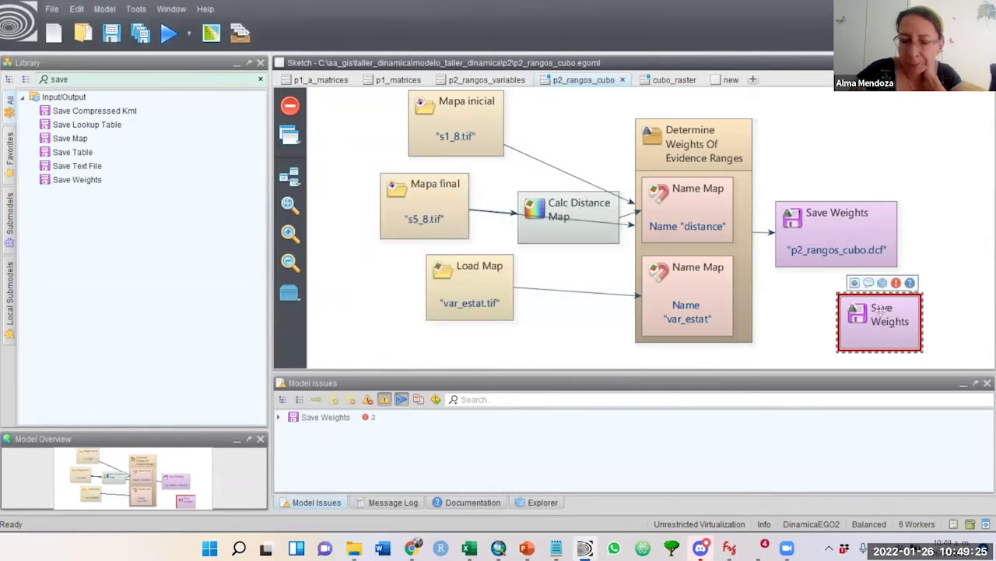
key("Delete")
left_click(464, 292)
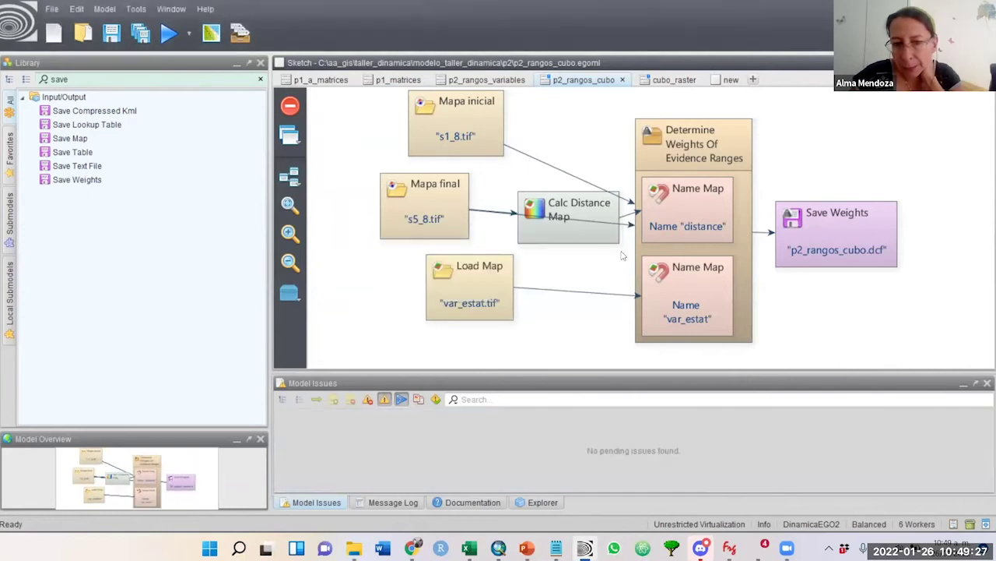
- Move the Save Weights functor for p2_rangos_cubo.dcf farther away from the Determine Weights Of Evidence Ranges container
left_click(732, 152)
left_click(808, 228)
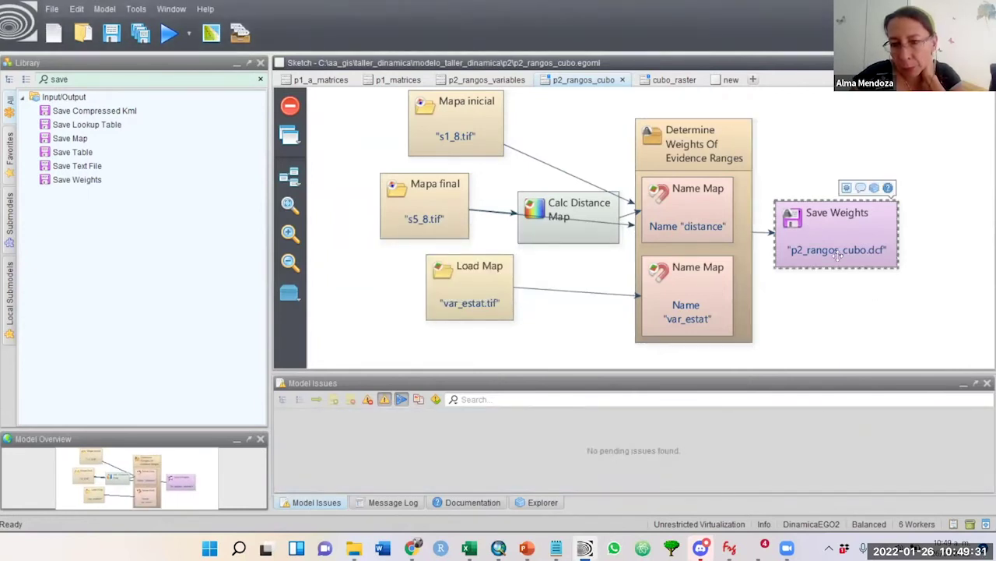
left_click_drag(814, 216, 850, 211)
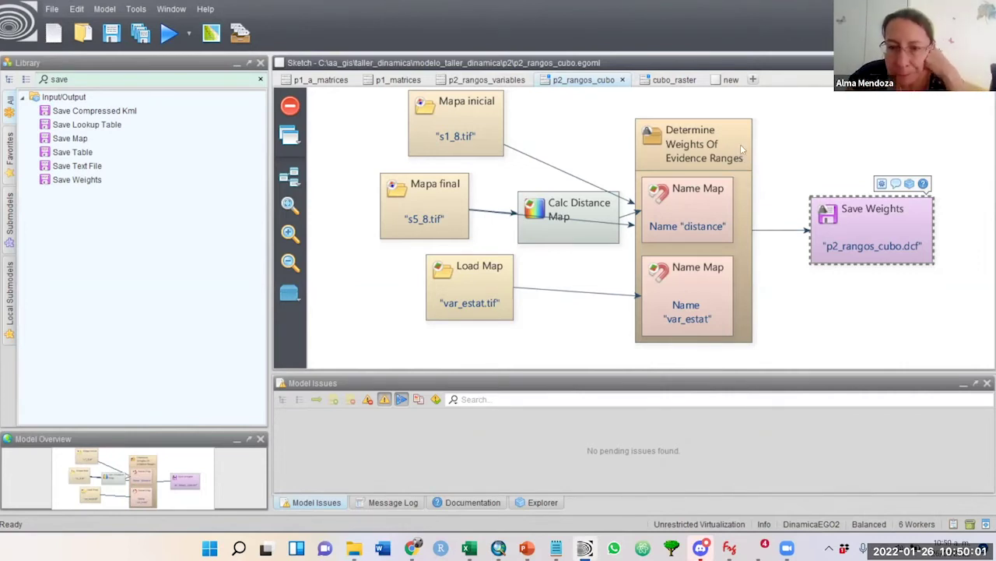
- Open the Determine Weights Of Evidence Ranges skeleton and collapse transitions 1 -> 3 through 3 -> 4 to review the list of transitions
left_click(715, 134)
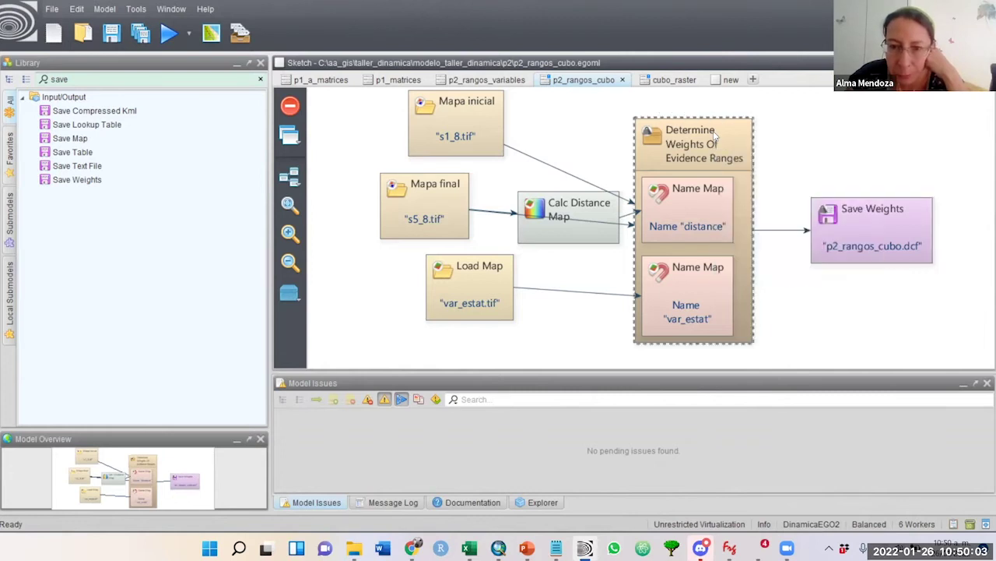
double_click(715, 134)
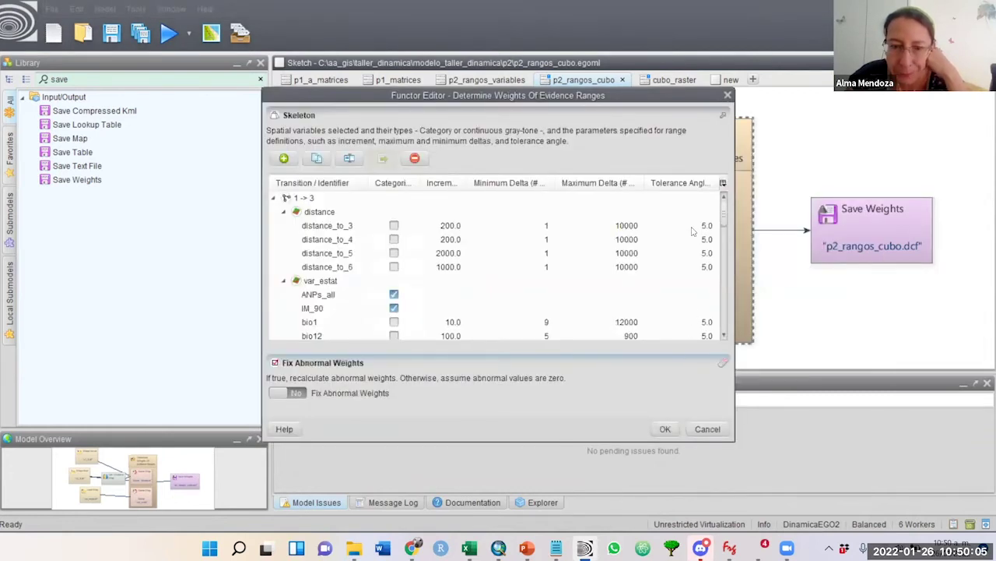
left_click(728, 97)
double_click(719, 153)
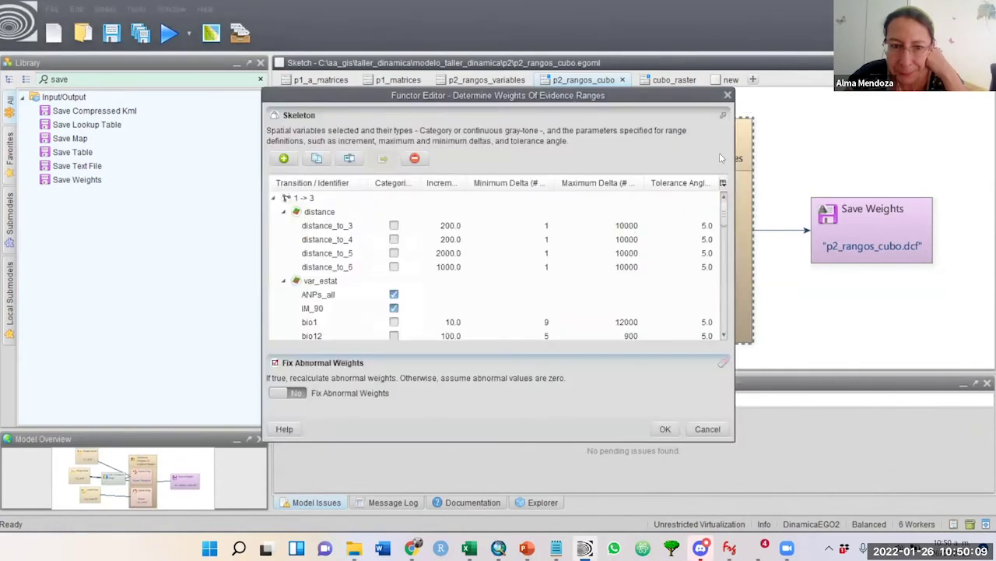
left_click(273, 198)
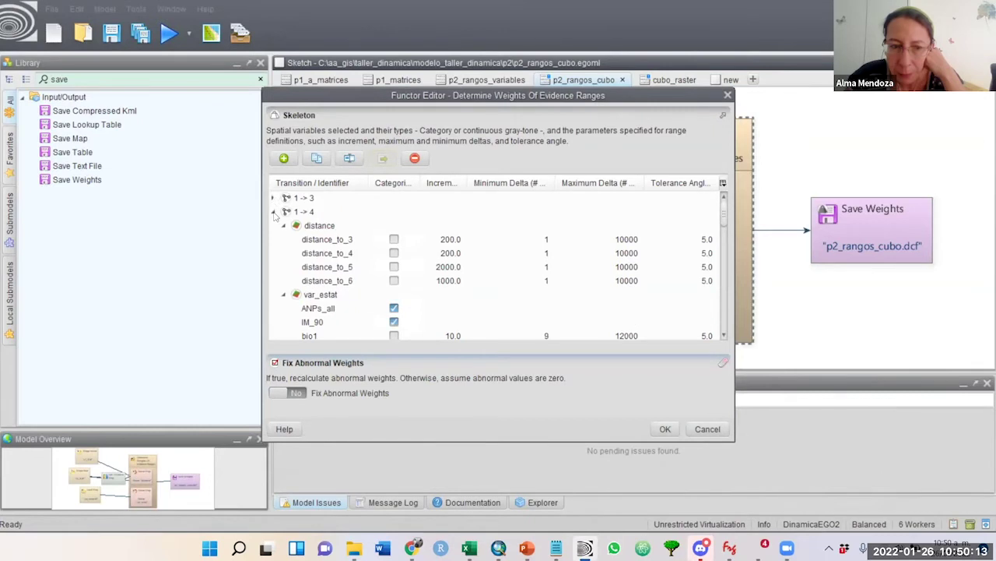
left_click(273, 212)
left_click(273, 225)
left_click(273, 240)
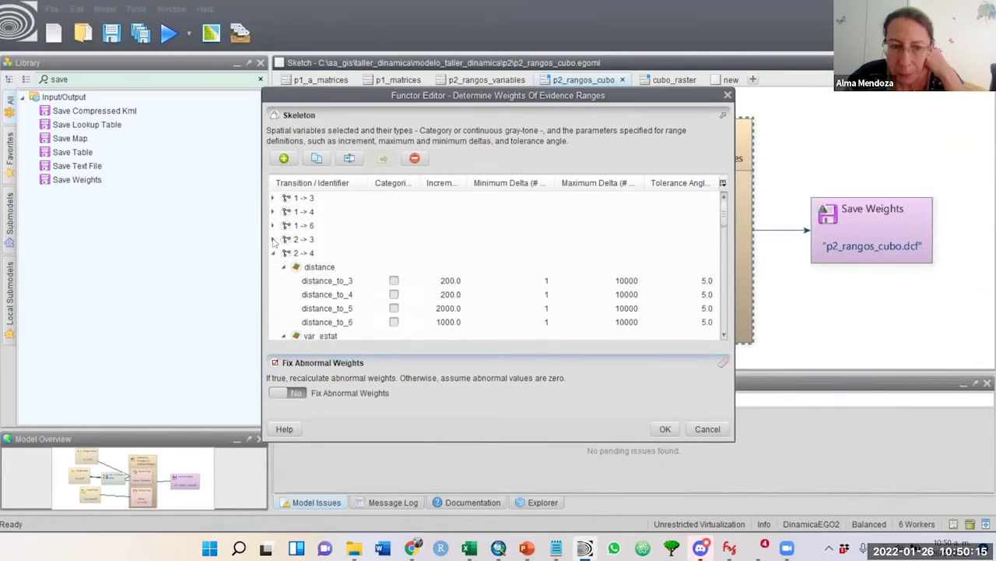
left_click(273, 253)
left_click(274, 267)
left_click(273, 281)
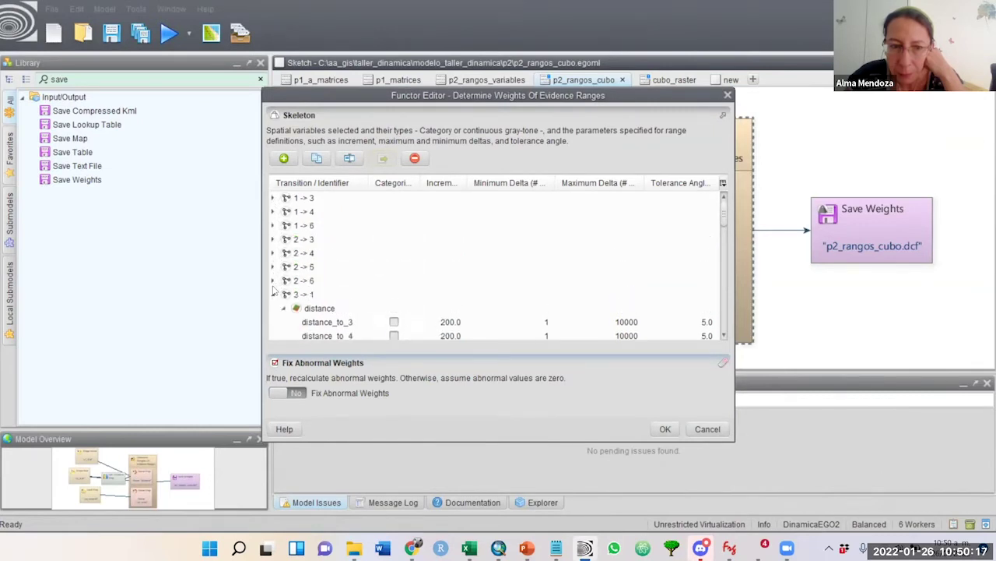
left_click(273, 295)
left_click(273, 308)
left_click(274, 322)
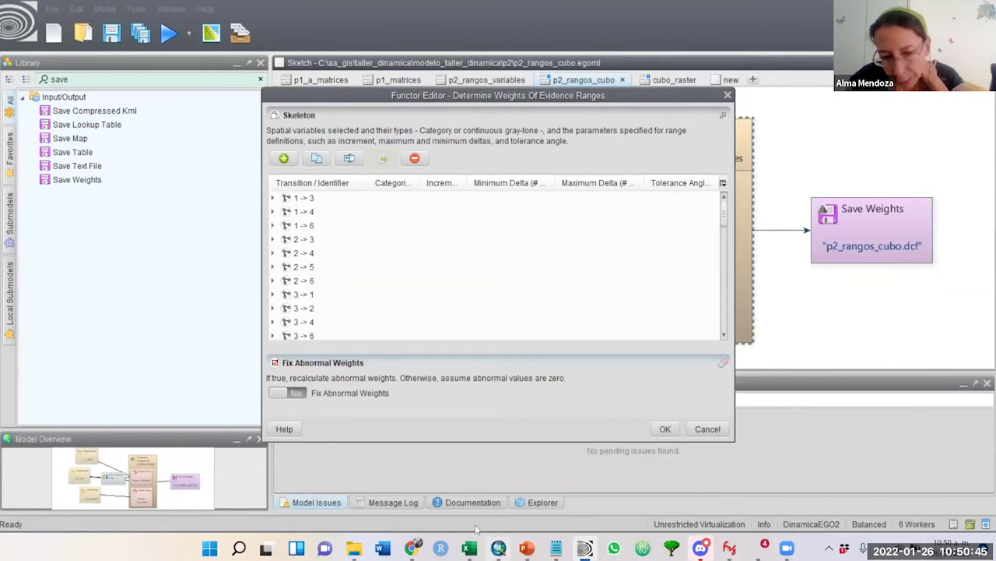
- Examine the transition matrices in the matrices_porcentaje_2 workbook in Excel, and return to Dinamica EGO to accept the ranges skeleton
left_click(468, 548)
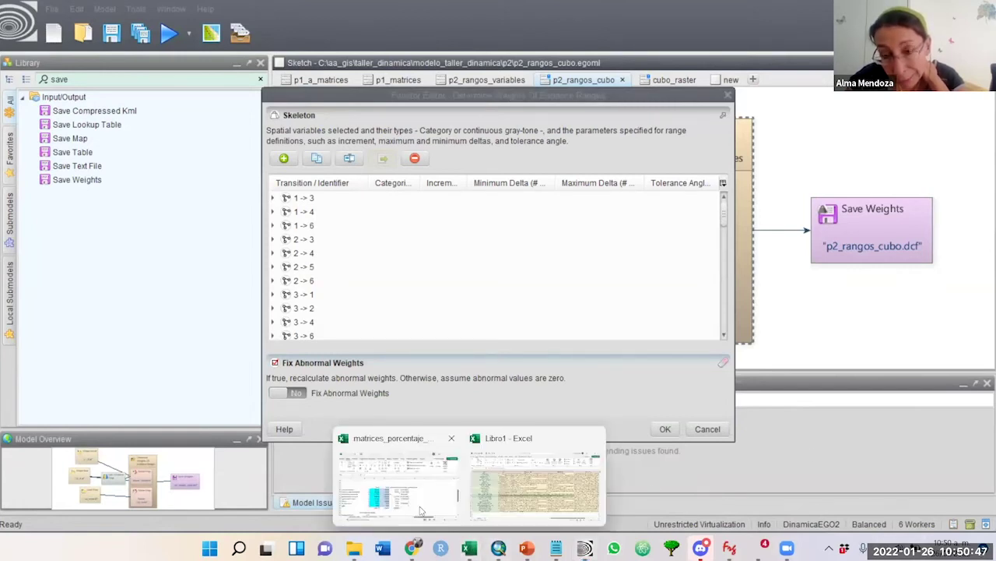
left_click(433, 510)
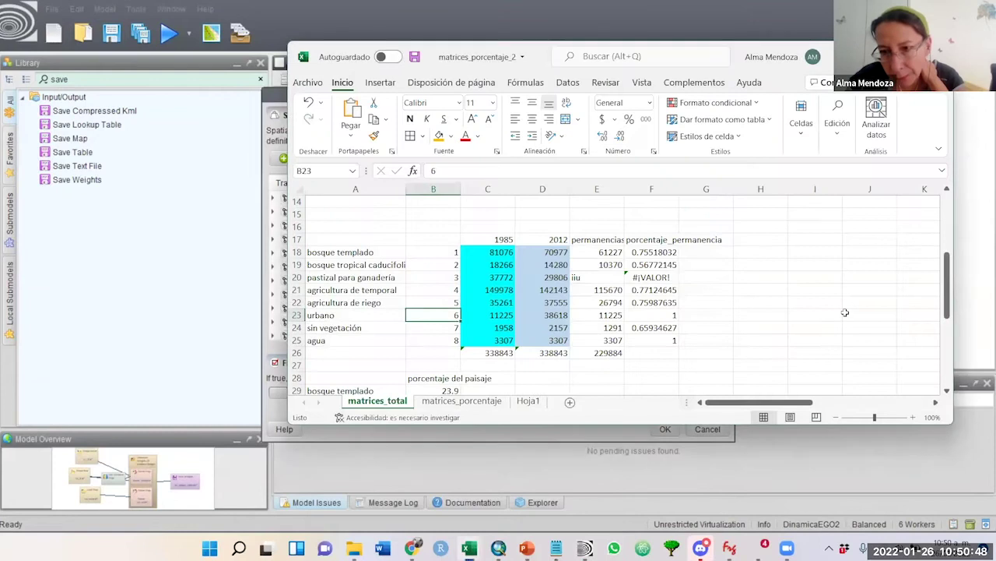
left_click(426, 401)
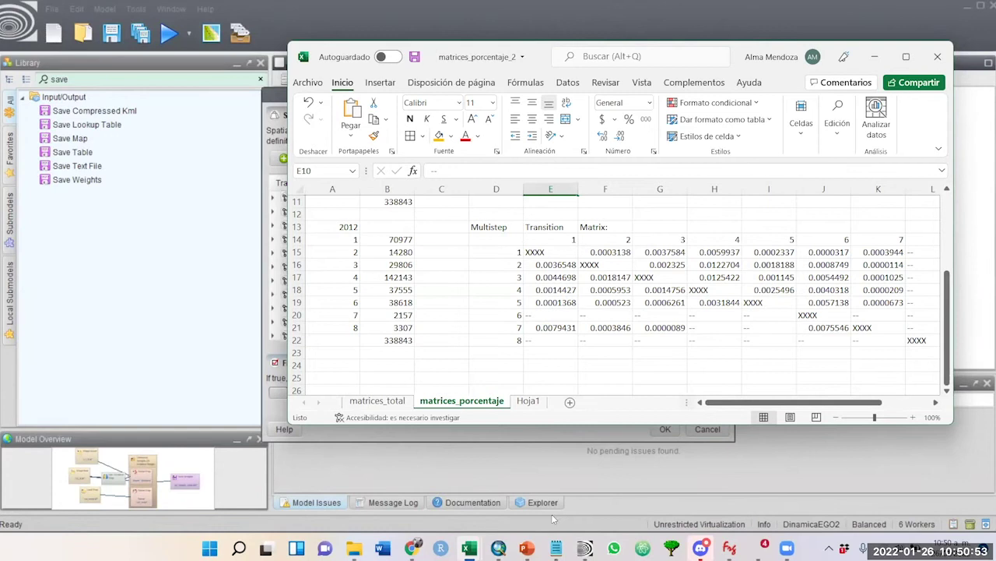
double_click(835, 425)
key("ctrl+Page_Up")
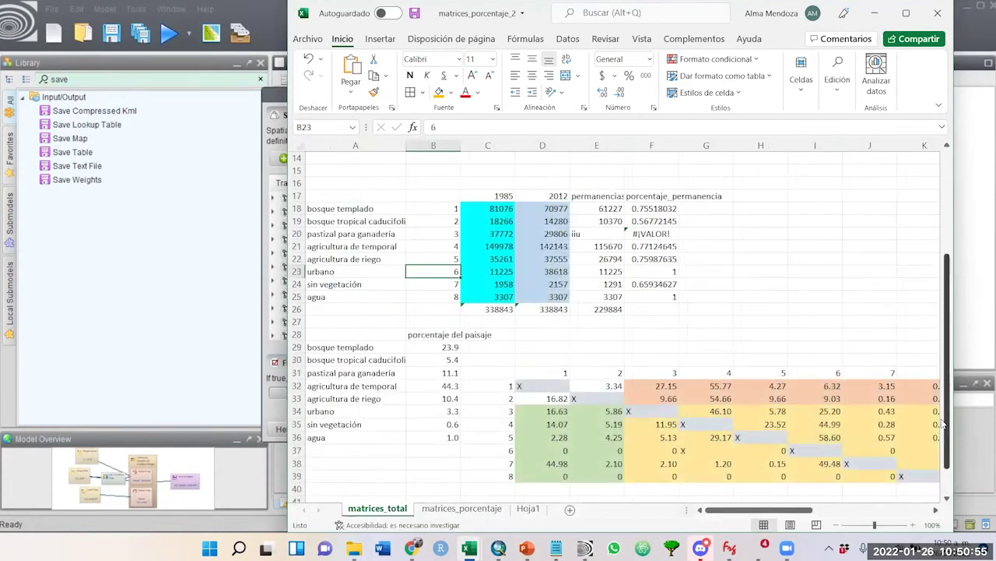
left_click_drag(950, 440, 950, 470)
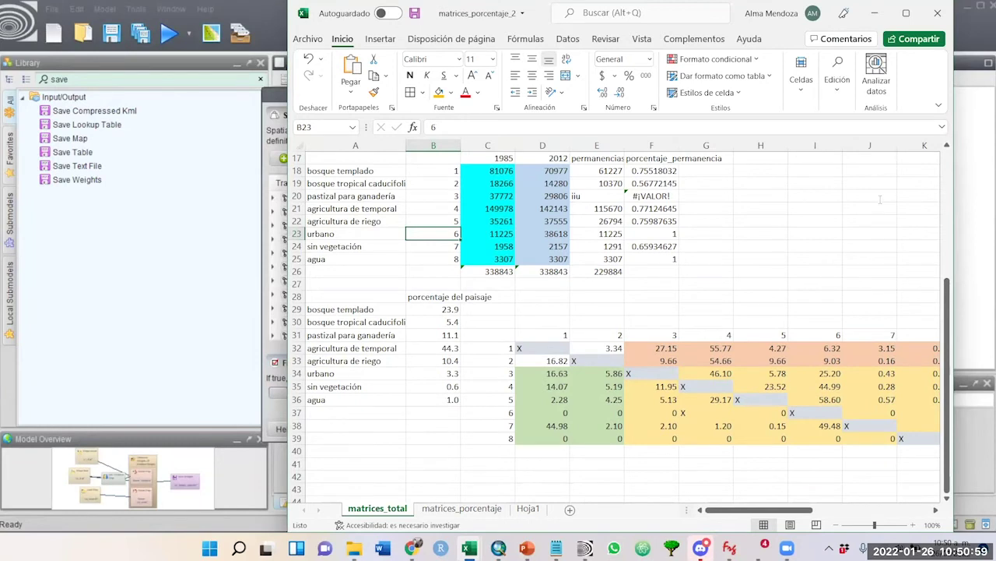
key("alt+Tab")
left_click(666, 429)
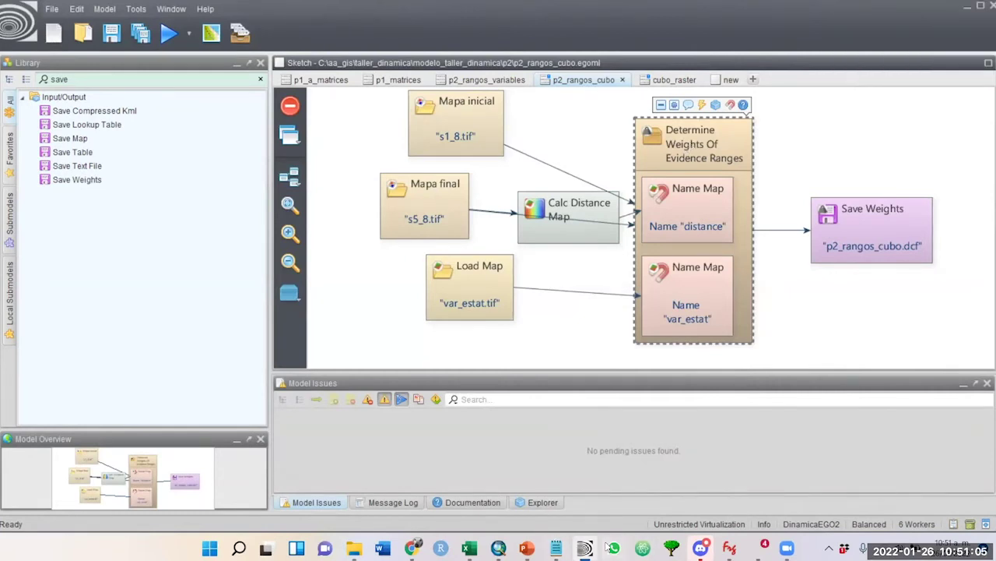
- Examine the deforestation, land-use change and regeneration transitions and their total in the matrices_porcentaje_2 workbook in Excel, and return to Dinamica EGO
mouse_move(470, 549)
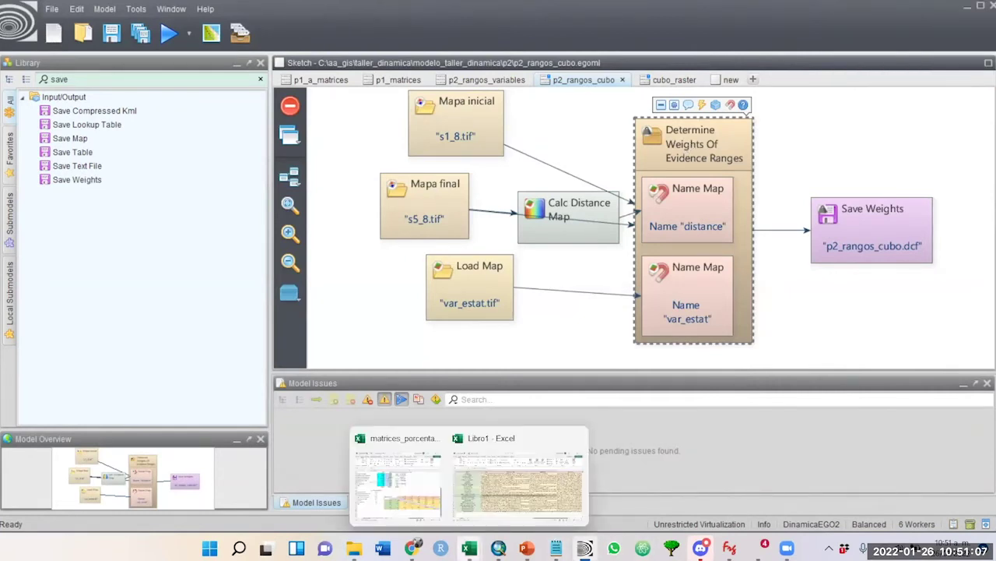
left_click(438, 498)
left_click_drag(719, 511, 859, 511)
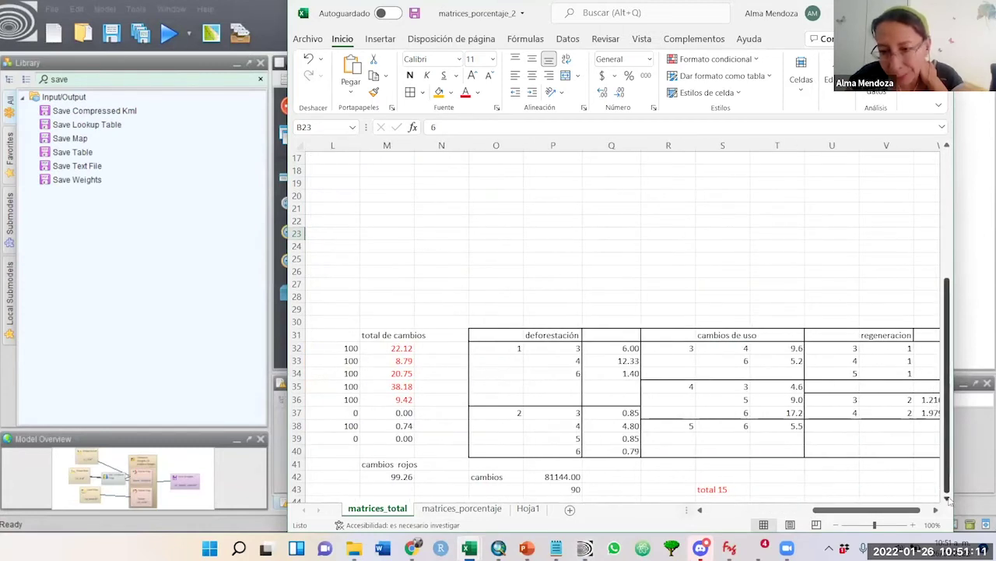
scroll(947, 498, "down", 3)
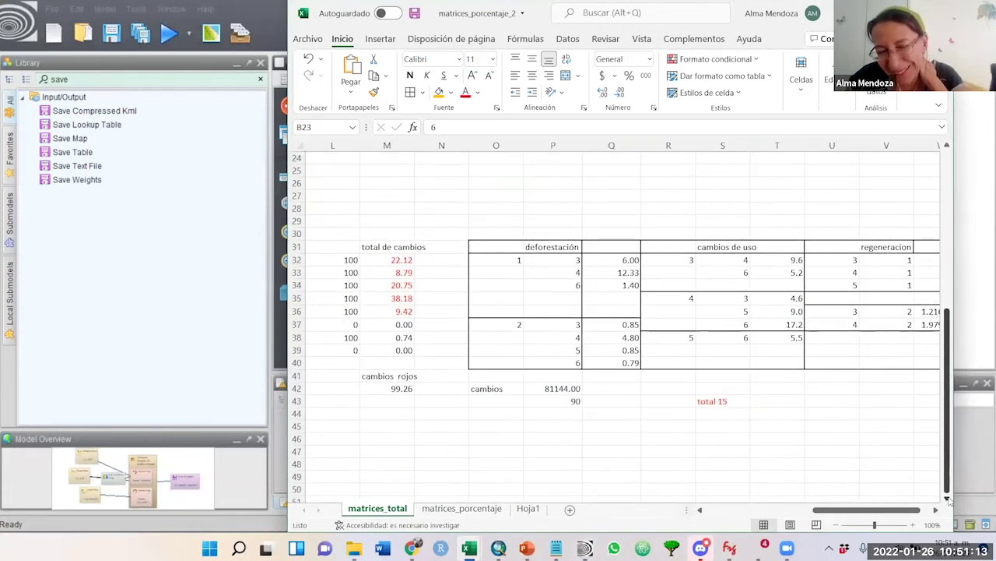
left_click(746, 401)
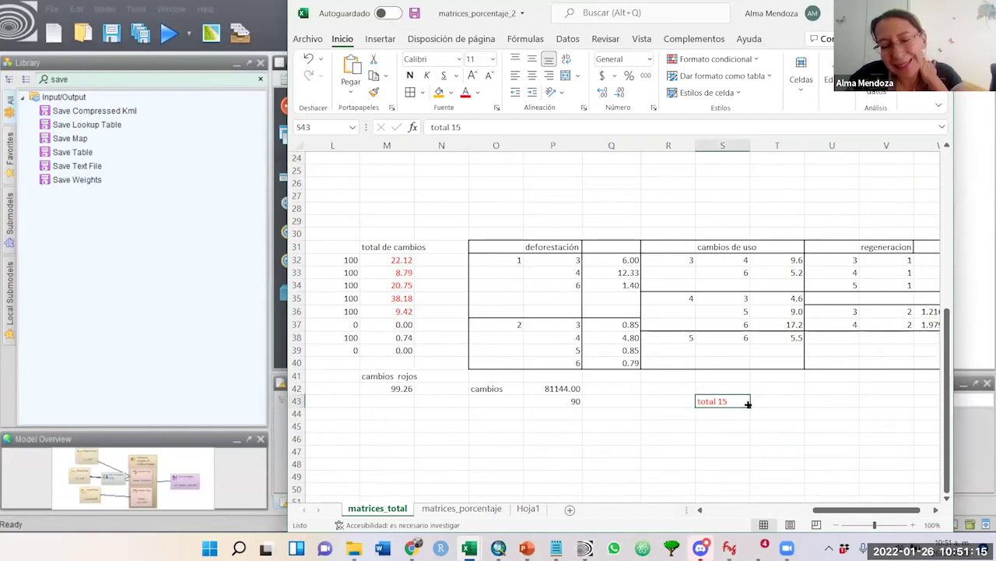
left_click_drag(555, 278, 913, 364)
left_click_drag(888, 511, 914, 508)
left_click(831, 451)
left_click_drag(460, 265, 507, 292)
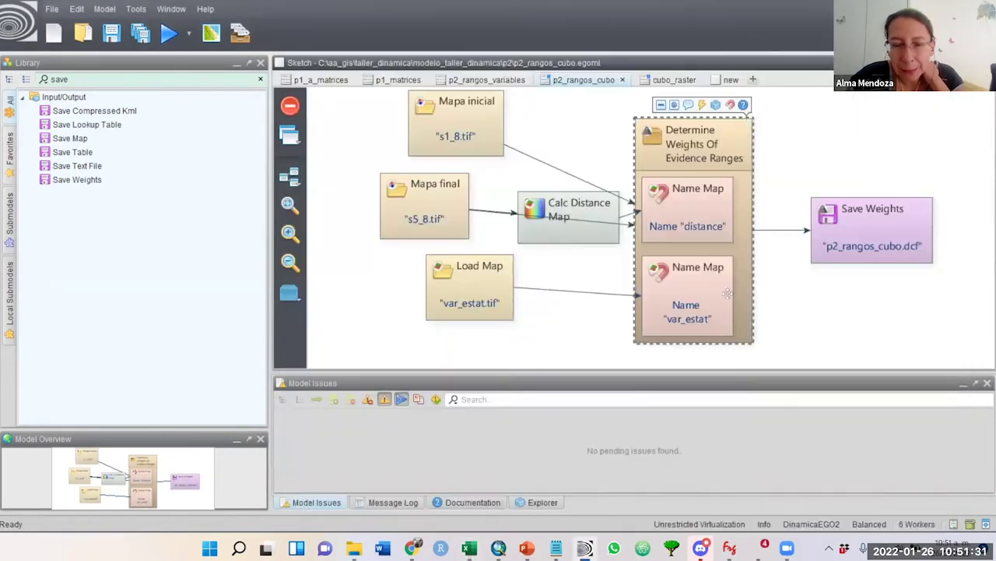
key("alt+Tab")
- Open the Determine Weights Of Evidence Ranges skeleton and remove transition 1 -> 3
double_click(729, 158)
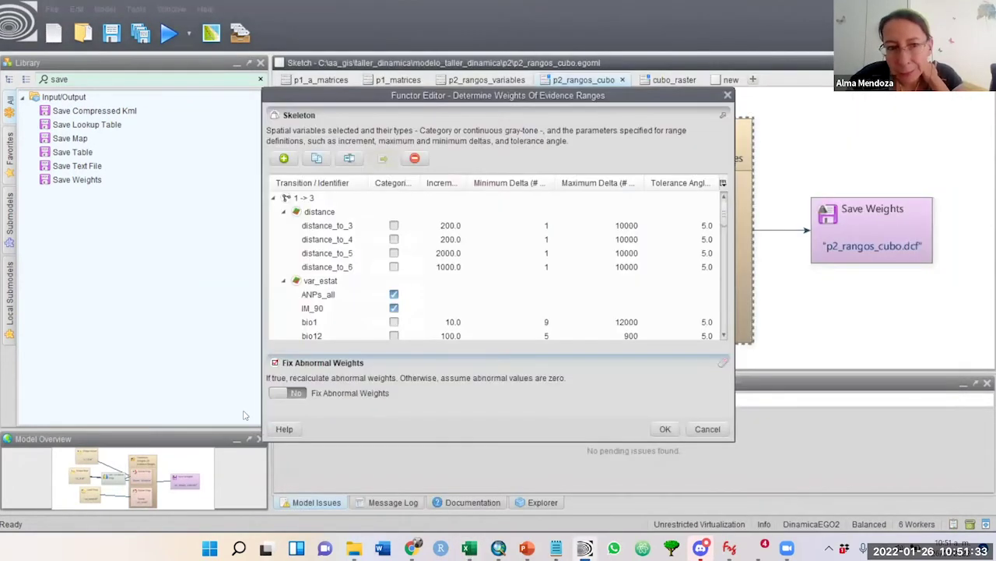
left_click(274, 198)
left_click(305, 201)
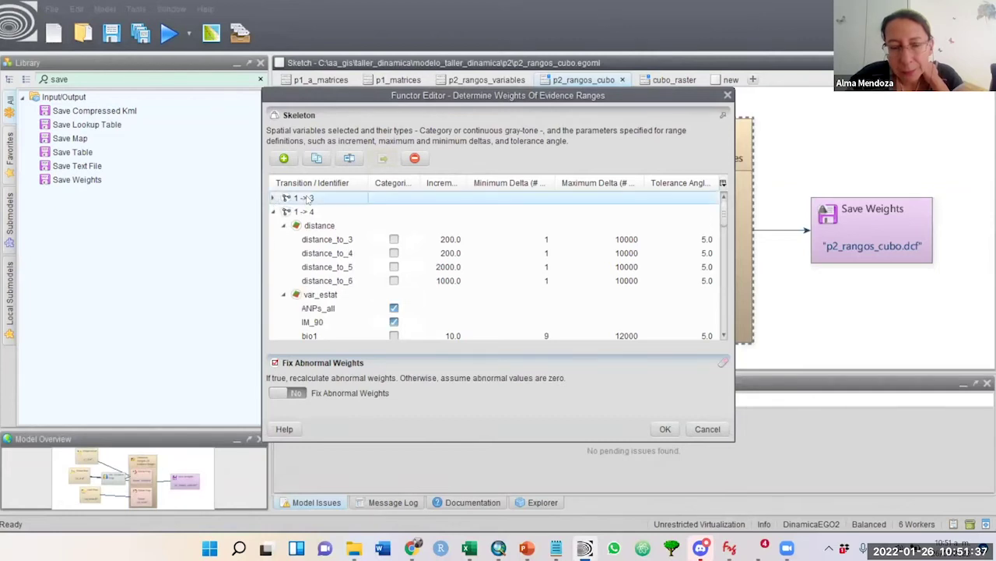
left_click(414, 158)
left_click(475, 289)
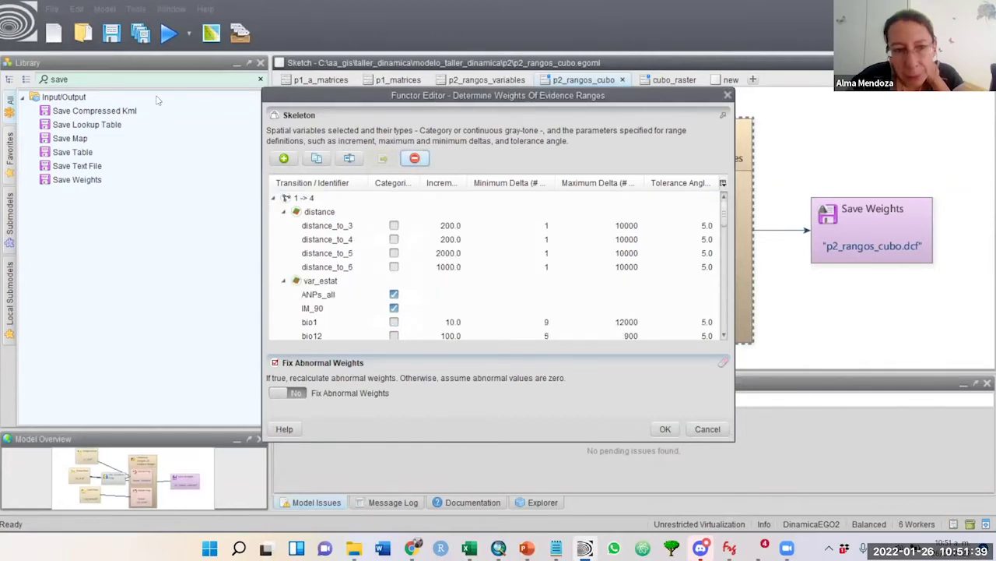
- Add a new transition from 1 to 3 to the skeleton, select it in the list, and discard the skeleton changes
left_click(275, 199)
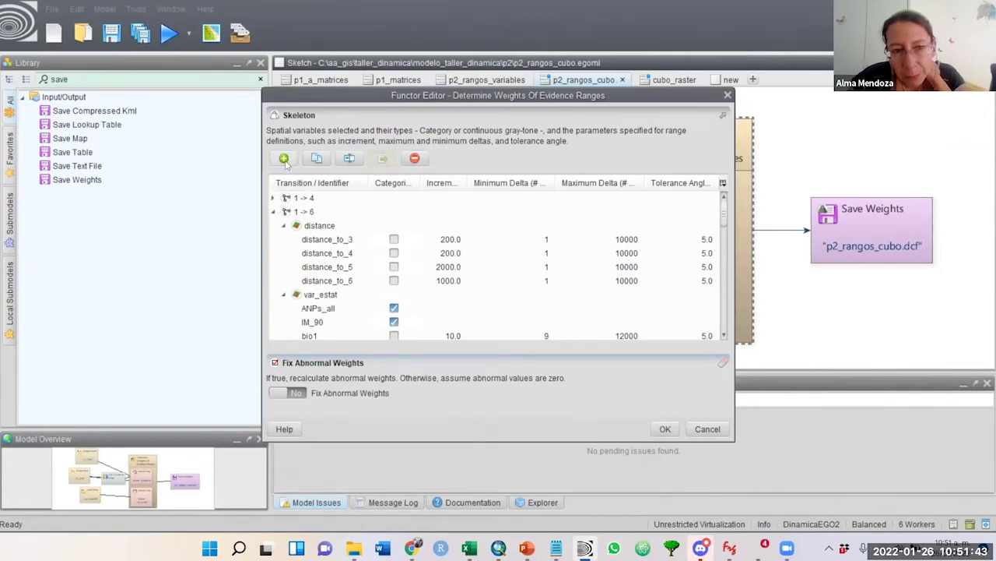
left_click(285, 159)
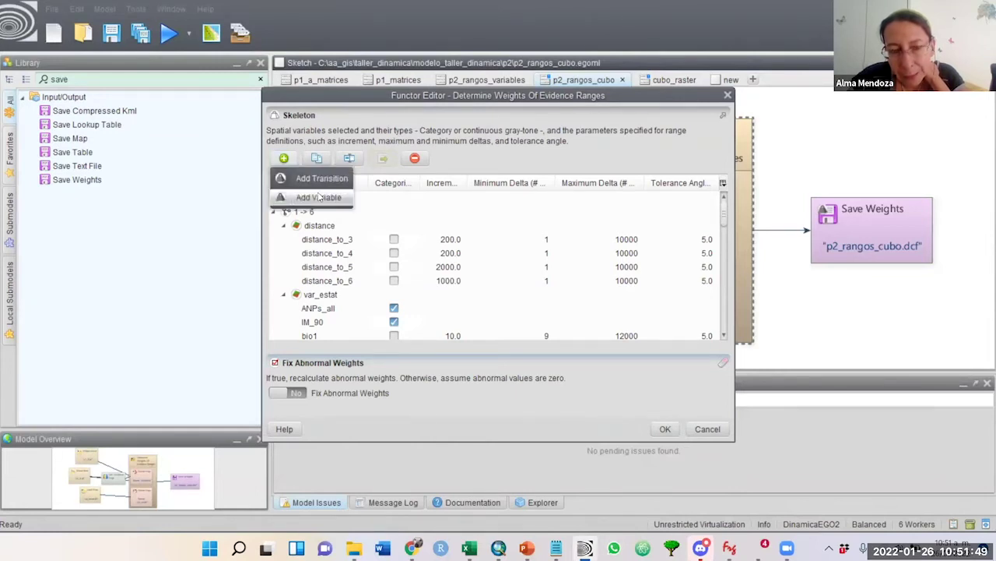
left_click(322, 179)
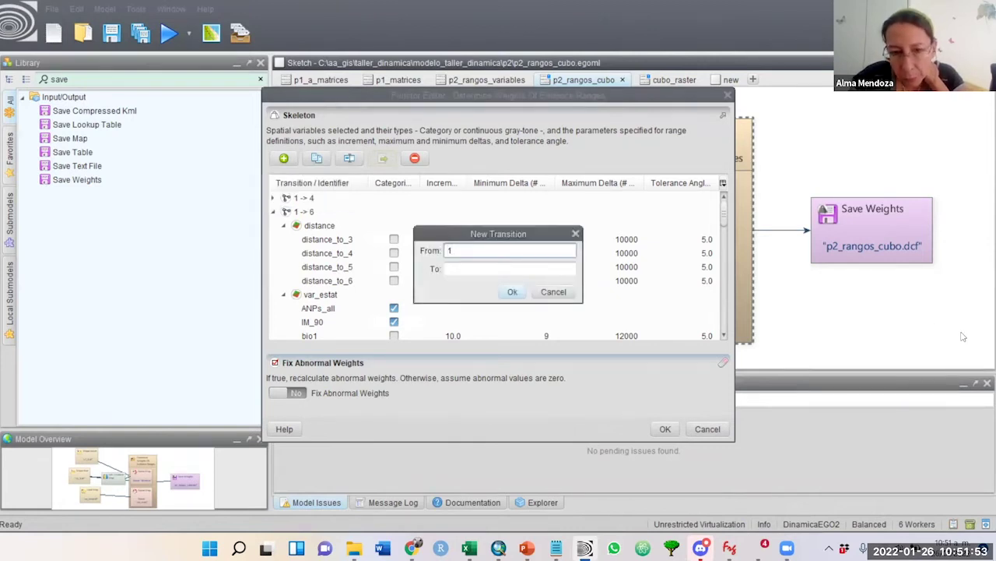
left_click(490, 269)
key("Return")
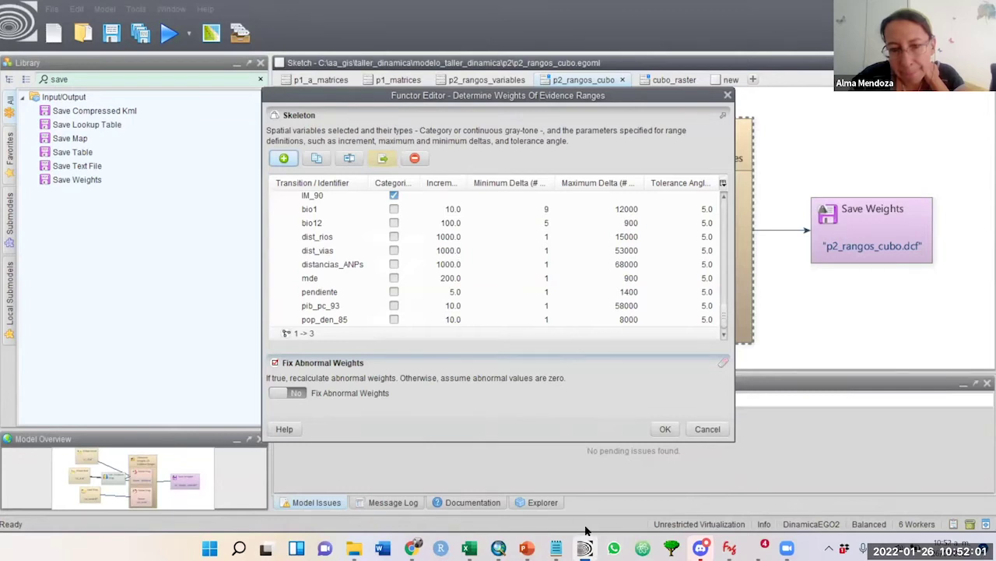
left_click(724, 335)
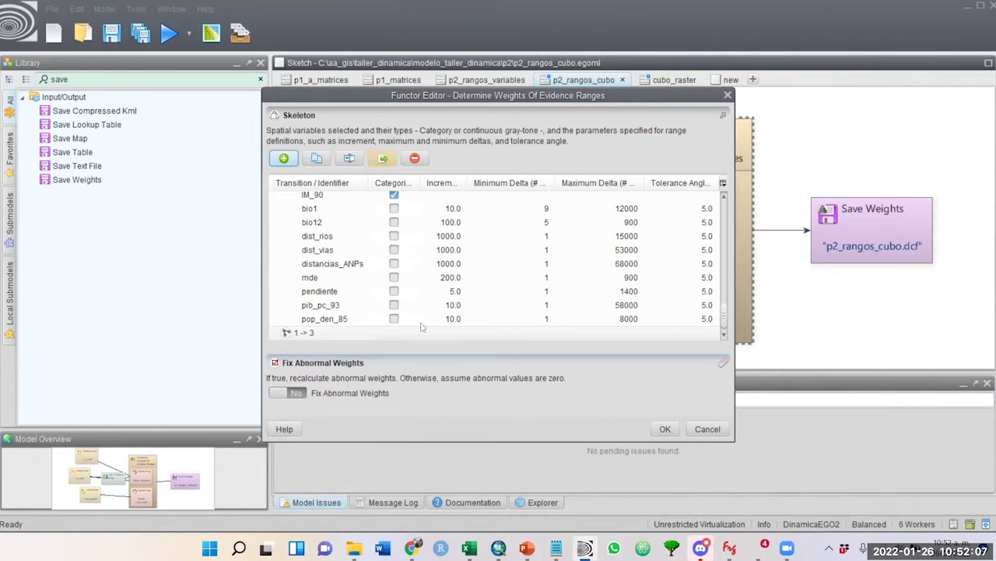
left_click(314, 332)
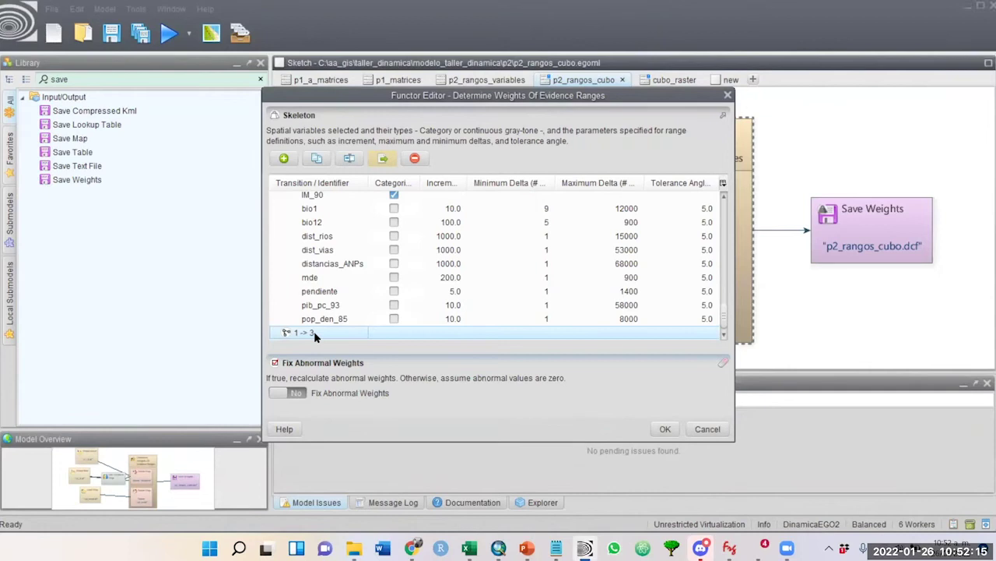
left_click(707, 428)
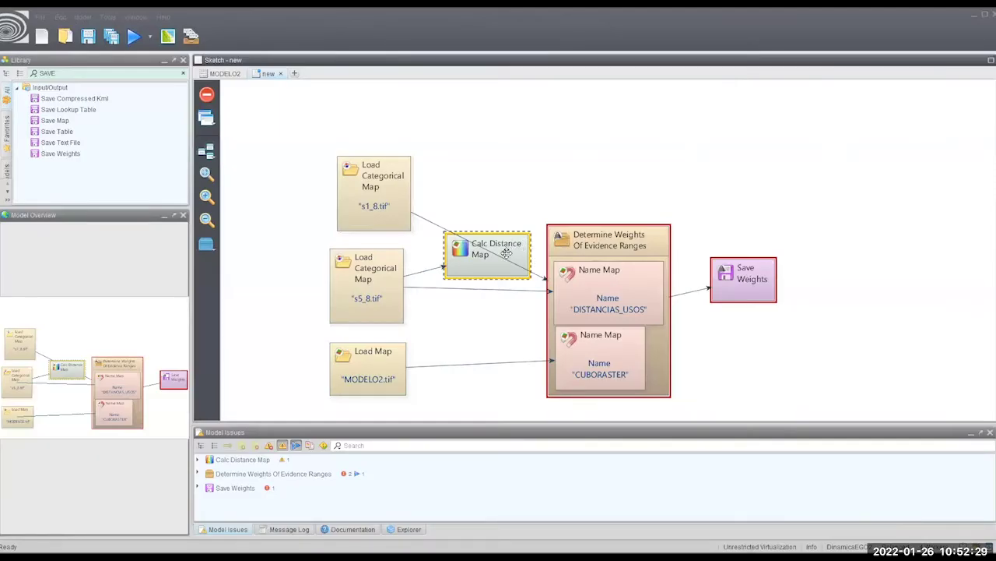
- Try to connect Calc Distance Map to the Determine Weights Of Evidence Ranges container in the new sketch
left_click(523, 251)
left_click_drag(527, 254, 568, 256)
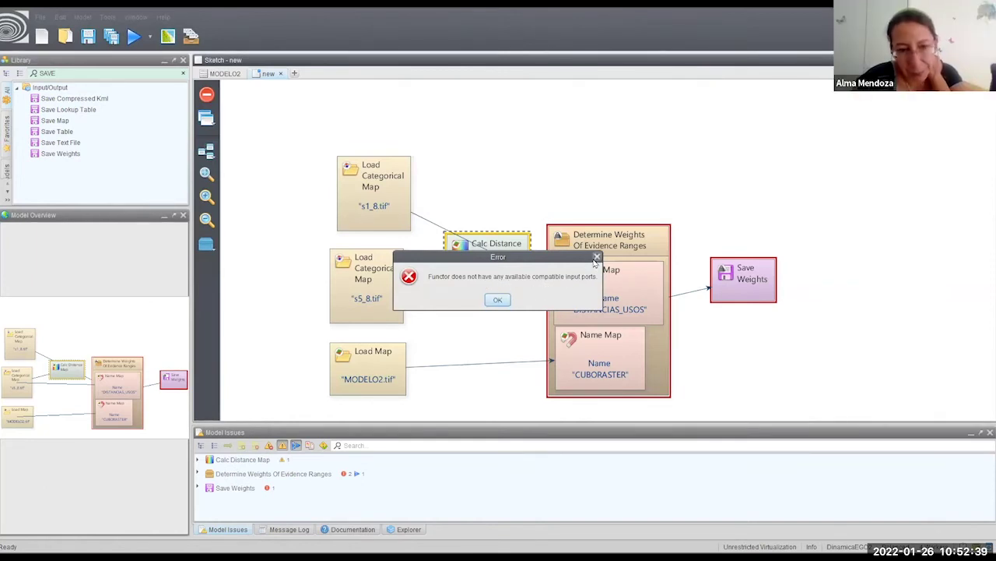
left_click(506, 300)
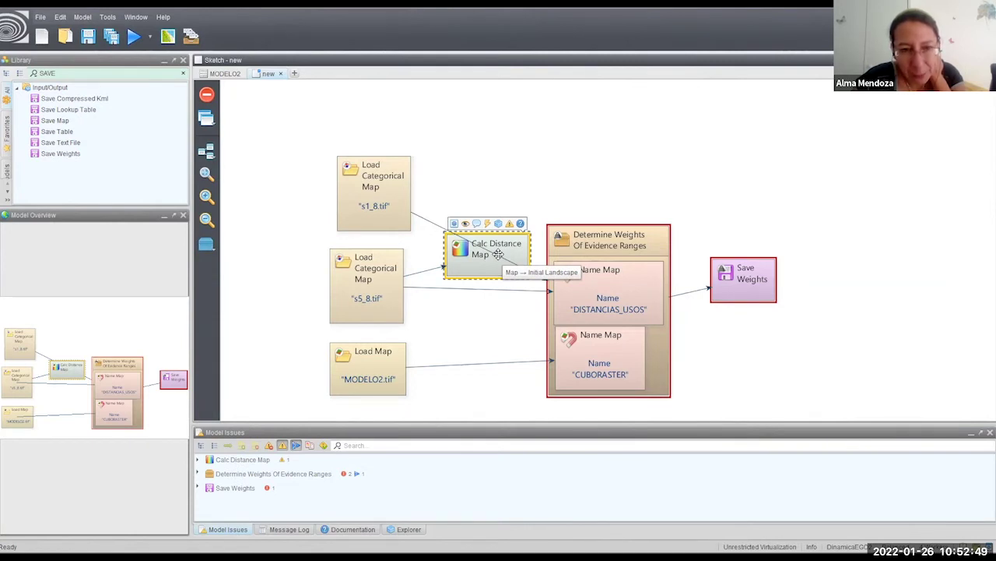
- Delete the connections from s1_8.tif to Determine Weights Of Evidence Ranges and from s5_8.tif to the DISTANCIAS_USOS Name Map
left_click(418, 220)
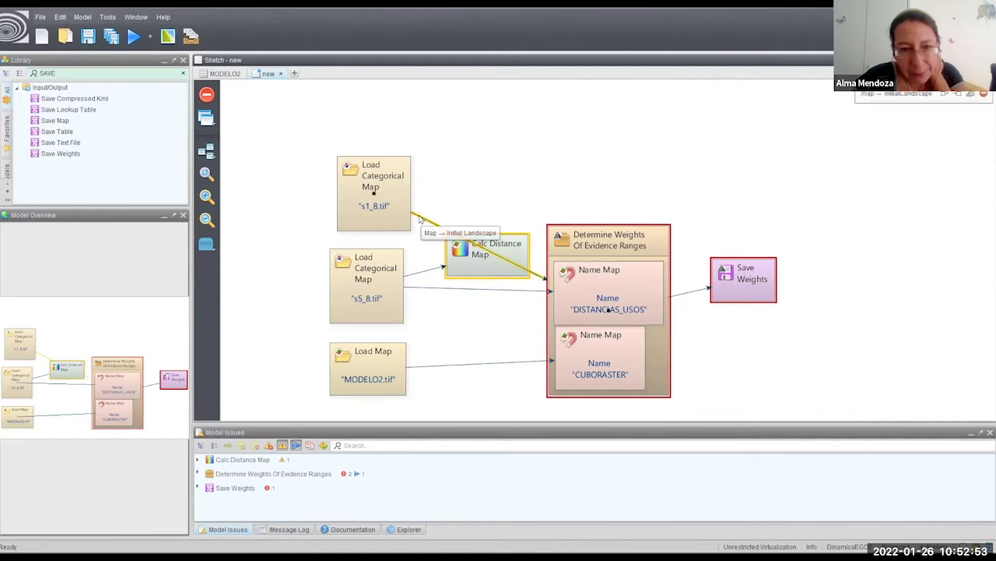
key("Delete")
key("Return")
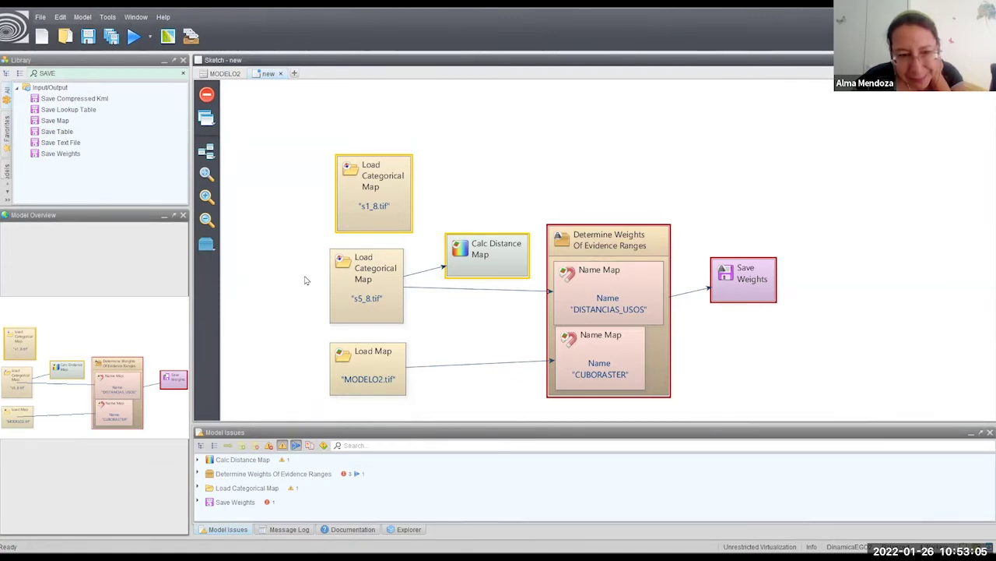
left_click(507, 294)
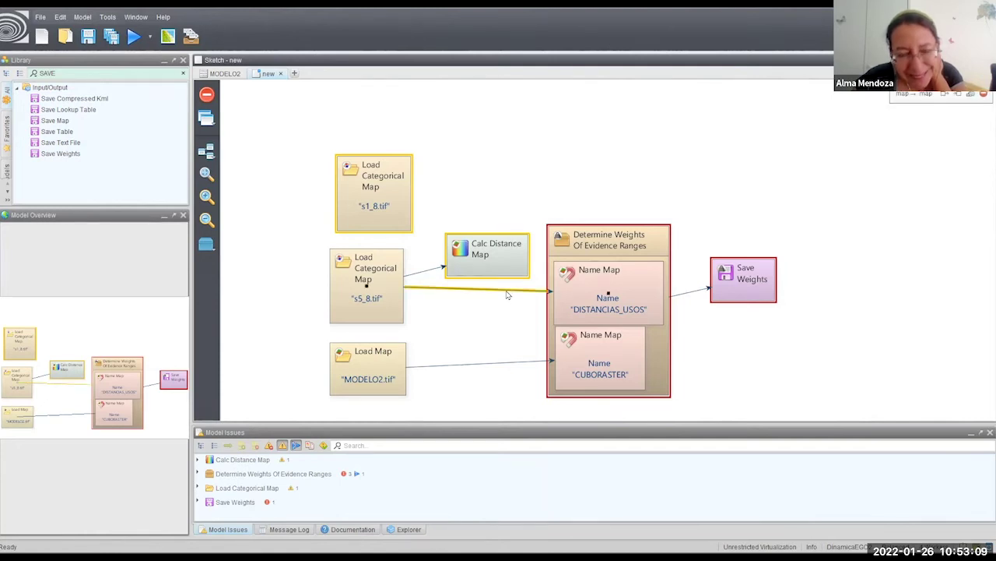
key("Delete")
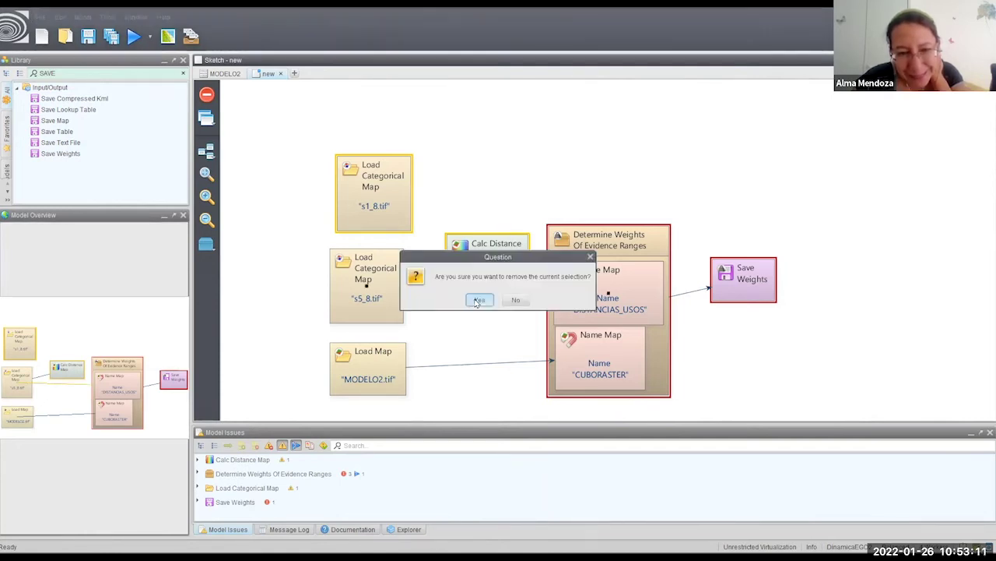
left_click(478, 300)
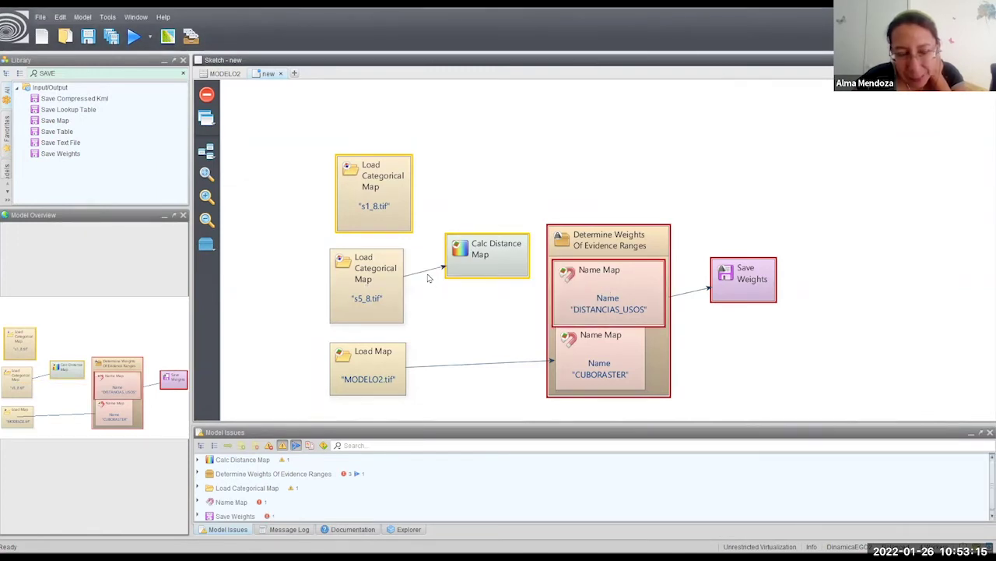
- Connect Calc Distance Map to the DISTANCIAS_USOS Name Map, and s1_8.tif to the Initial Landscape port of Determine Weights Of Evidence Ranges
left_click(481, 240)
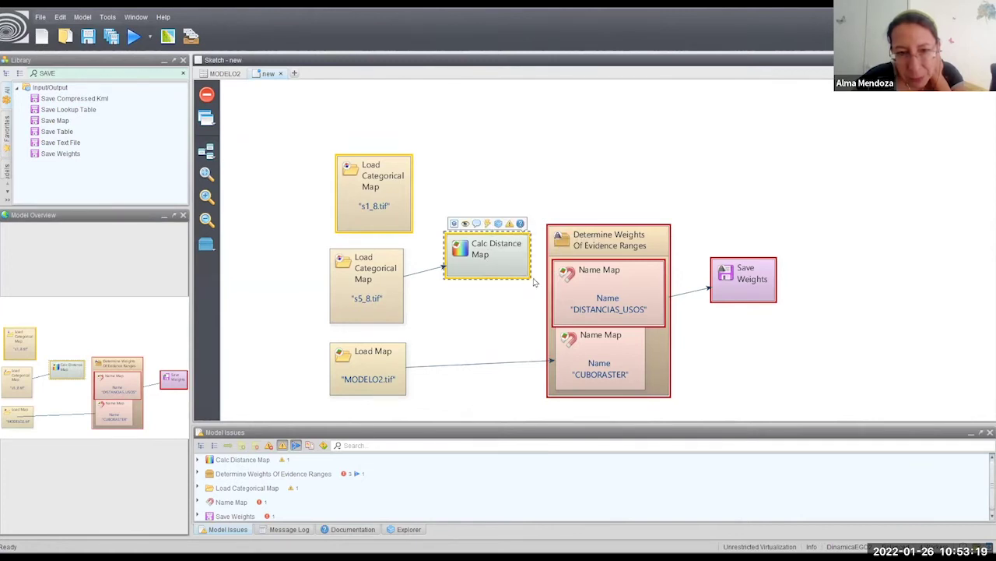
left_click_drag(487, 227, 586, 295)
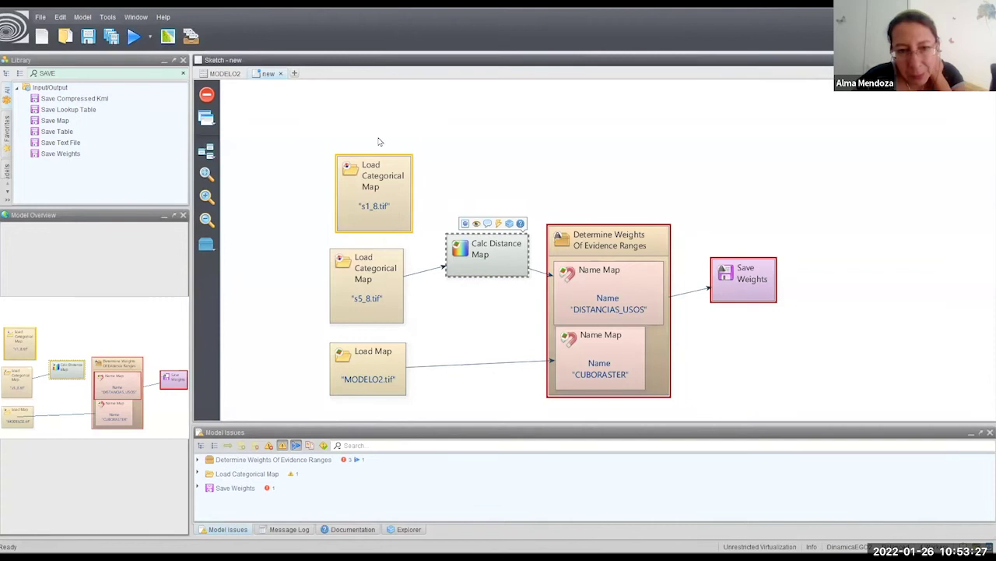
left_click_drag(373, 144, 568, 246)
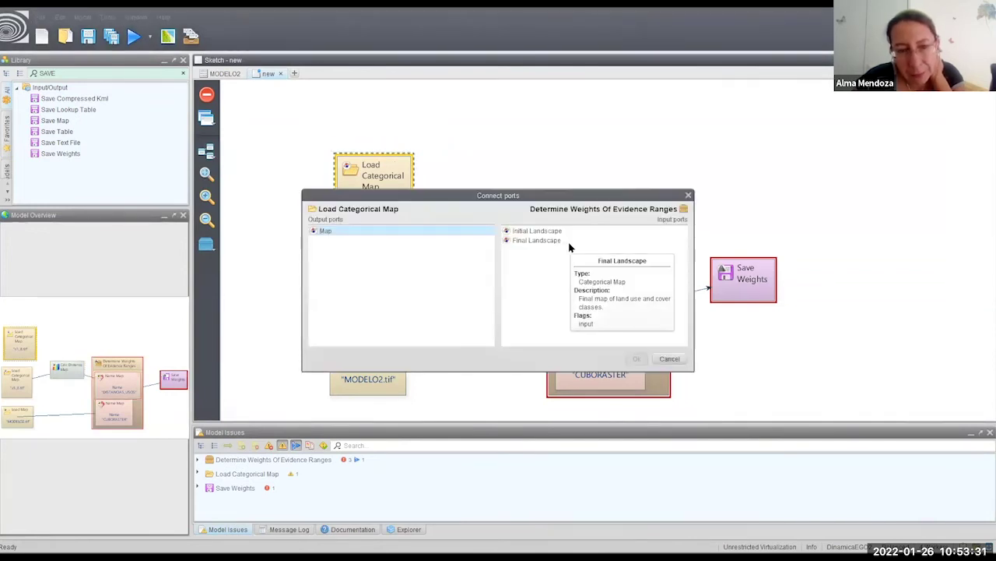
left_click(546, 232)
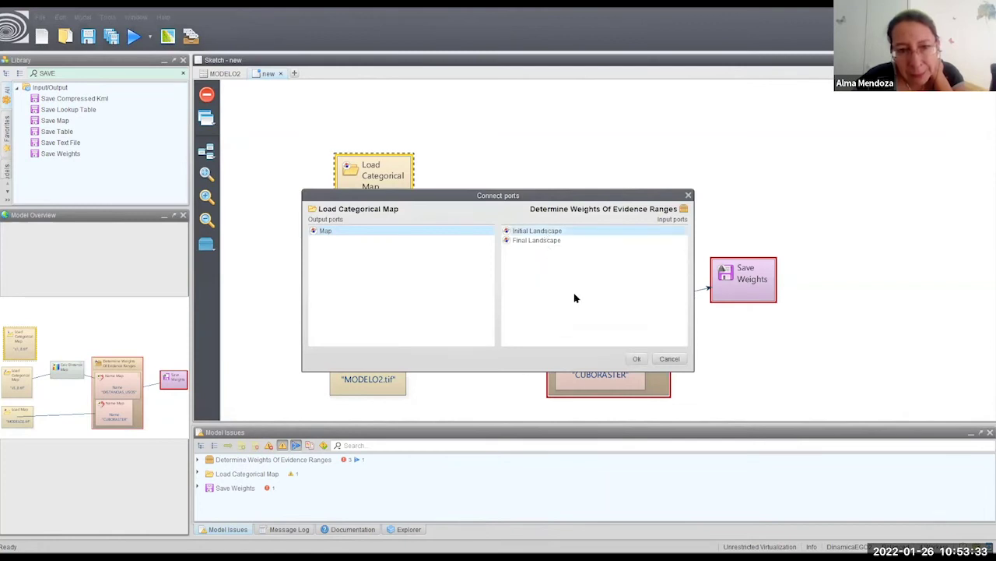
left_click(636, 359)
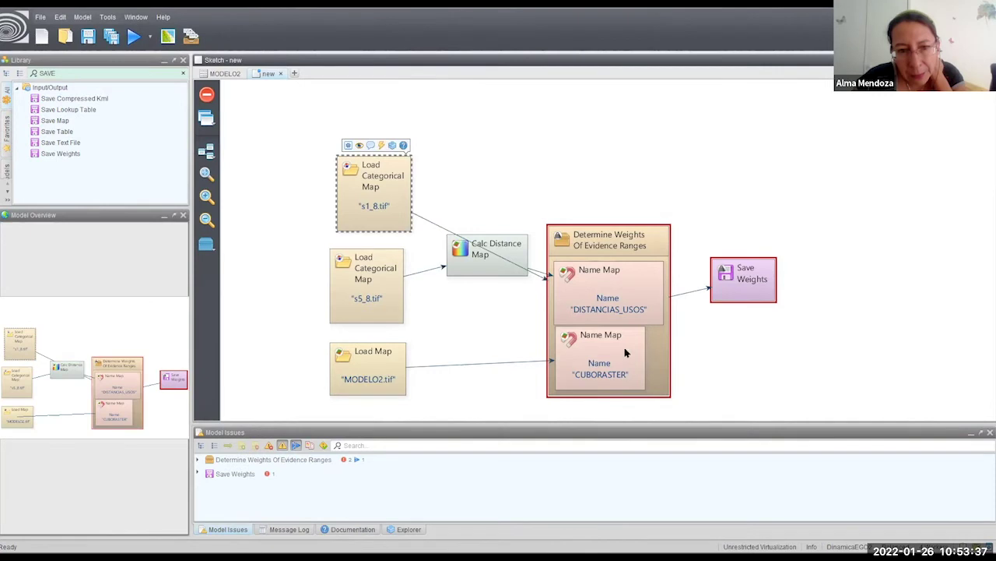
- Connect the s5_8.tif map to Determine Weights Of Evidence Ranges as the final landscape, and try to run the model
mouse_move(623, 349)
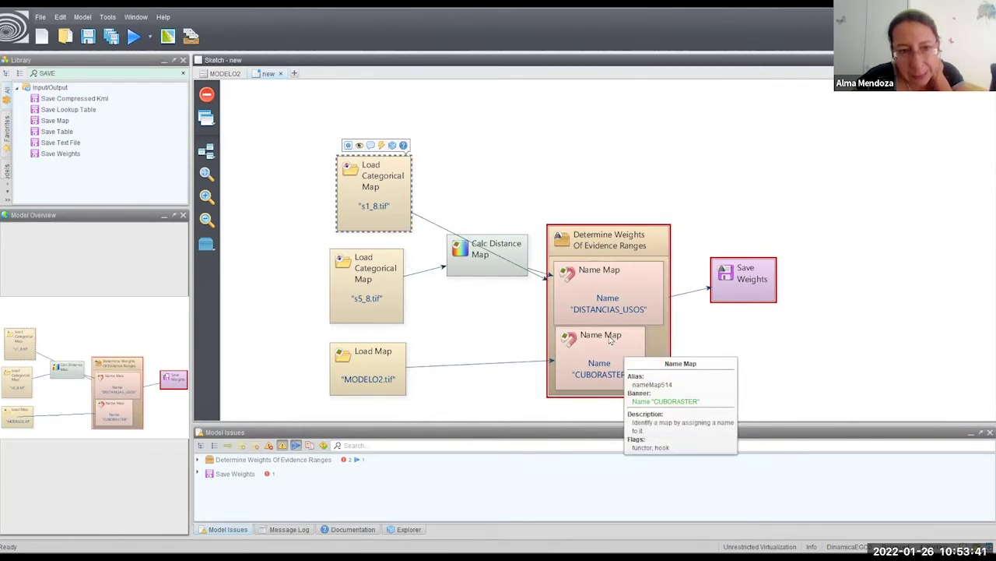
left_click(395, 302)
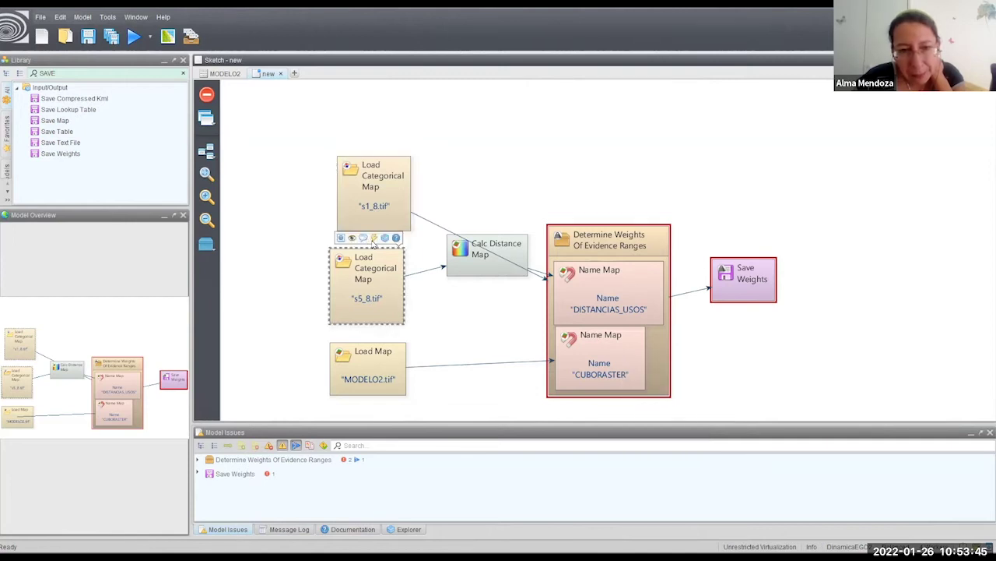
left_click_drag(414, 284, 565, 259)
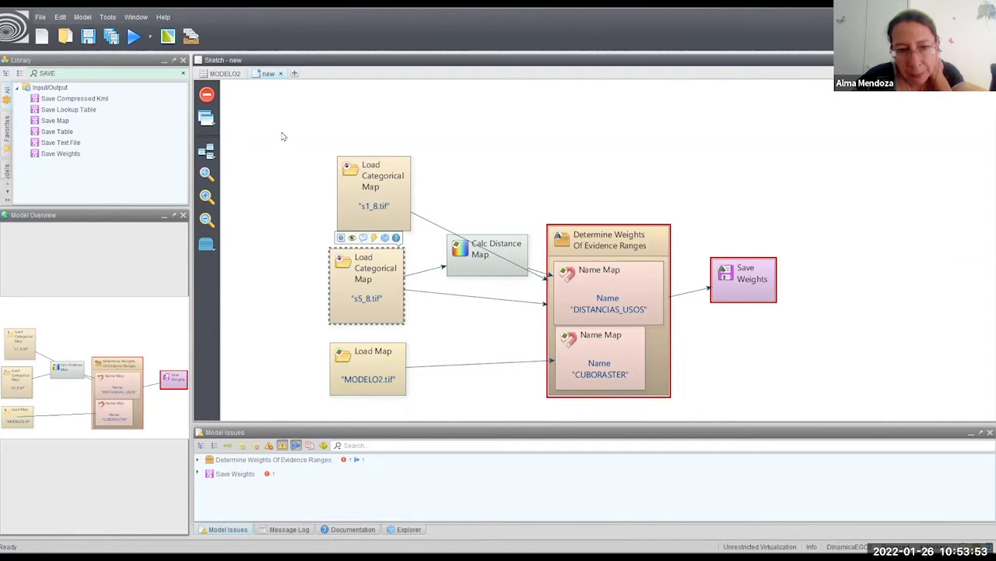
left_click(134, 36)
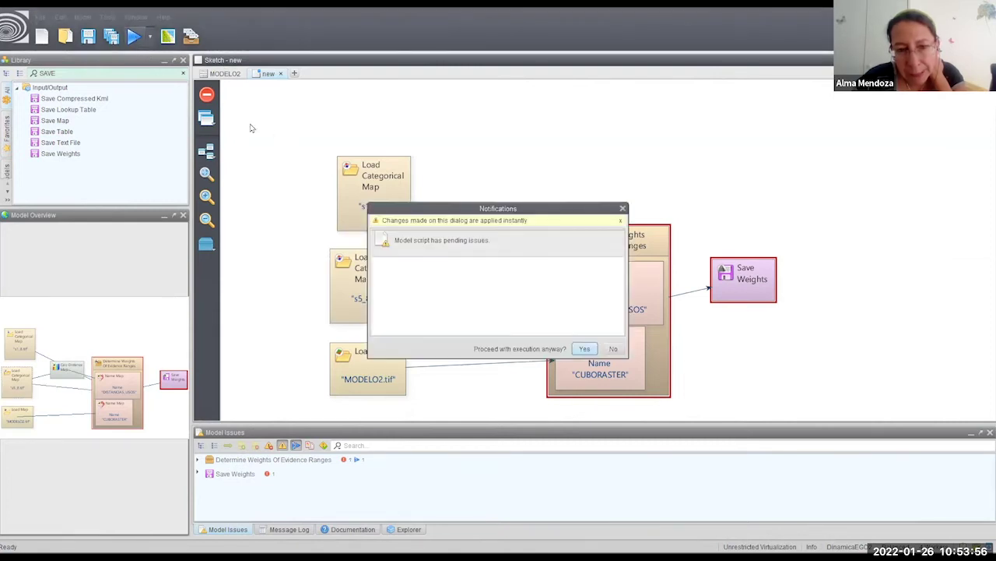
left_click(612, 349)
- Set the Save Weights output file to PASO2 in the capas_taller_1 folder, using the weights of evidence coefficients/ranges file type
left_click(736, 282)
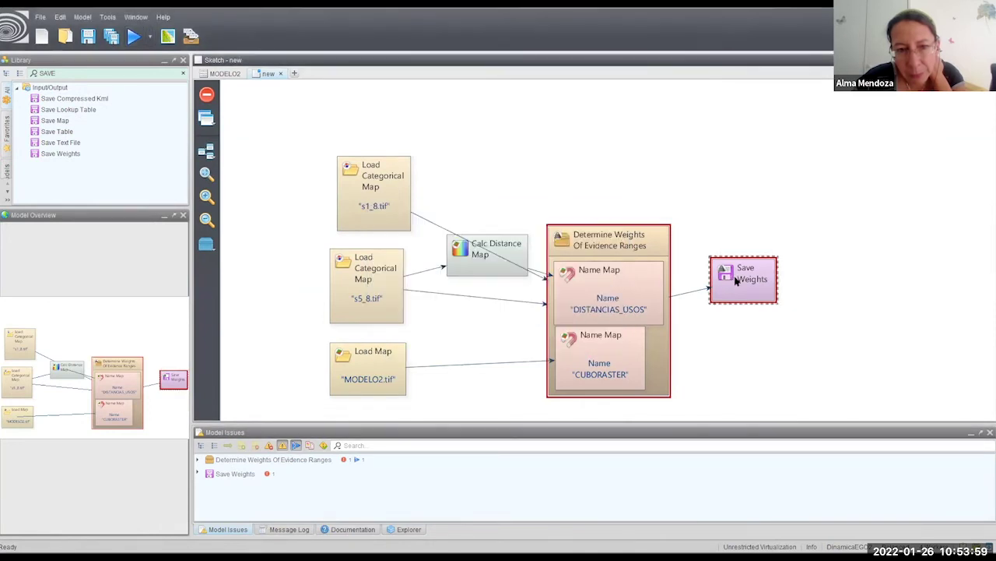
double_click(735, 282)
left_click(549, 283)
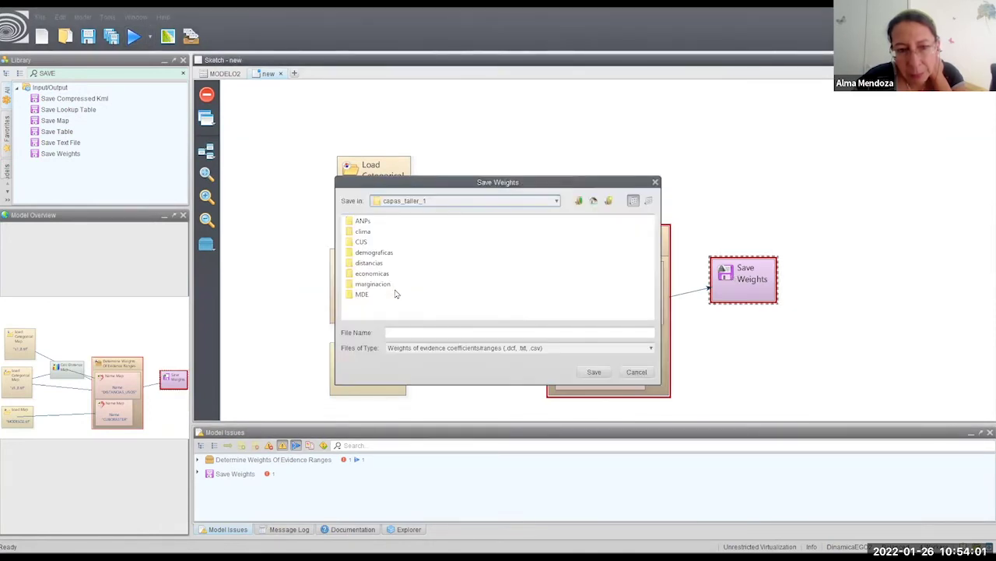
left_click(450, 328)
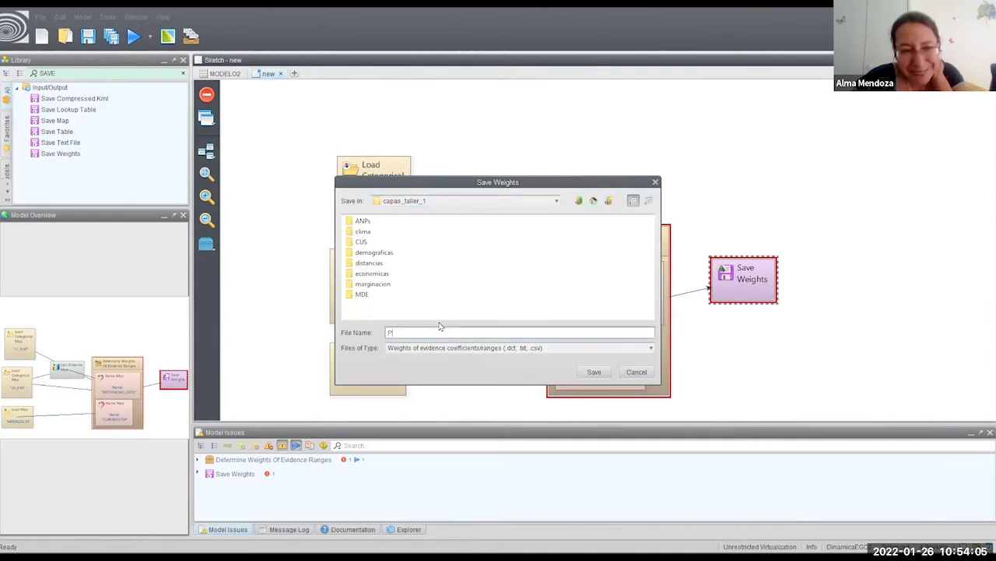
type("PASO3")
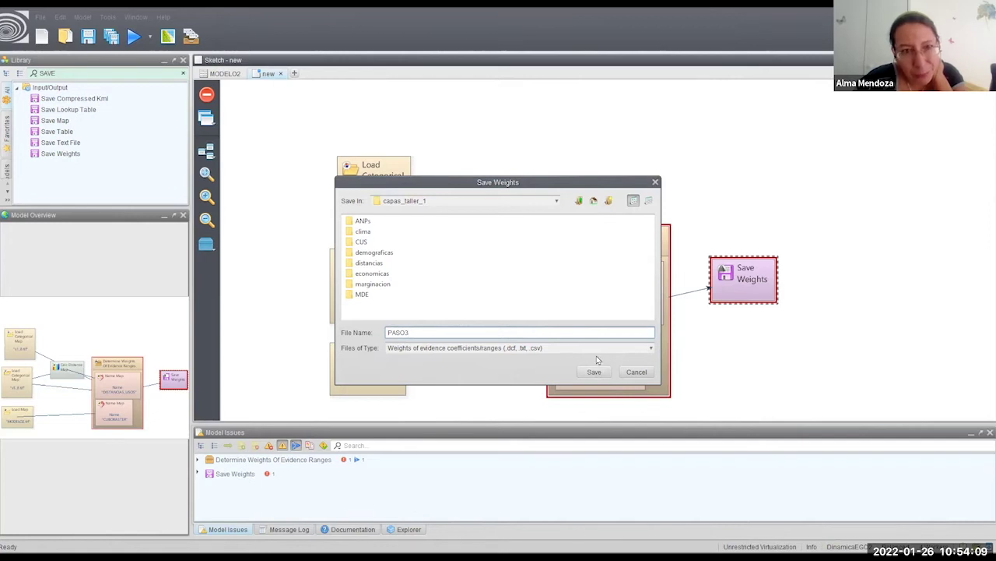
key("BackSpace")
type("2")
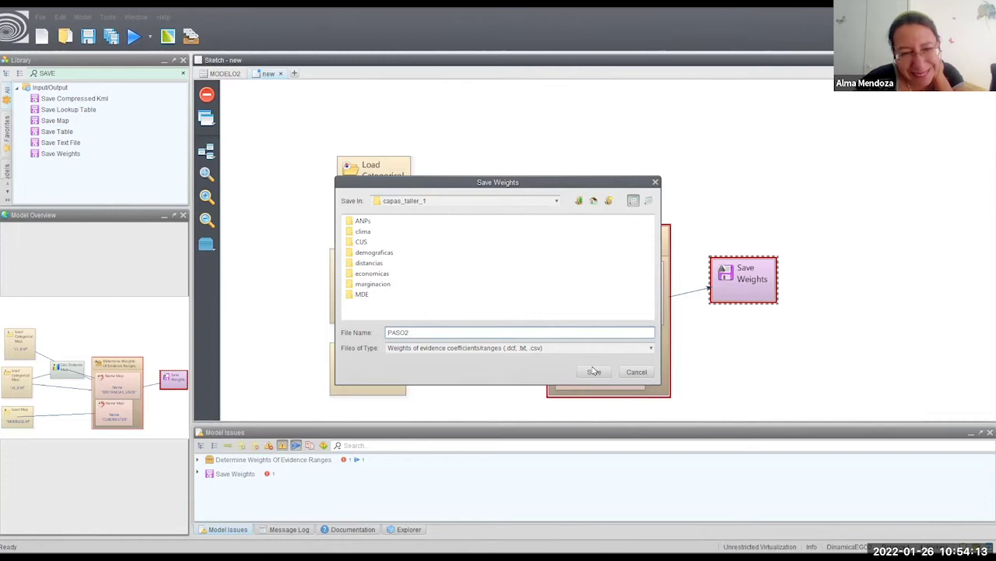
left_click(594, 371)
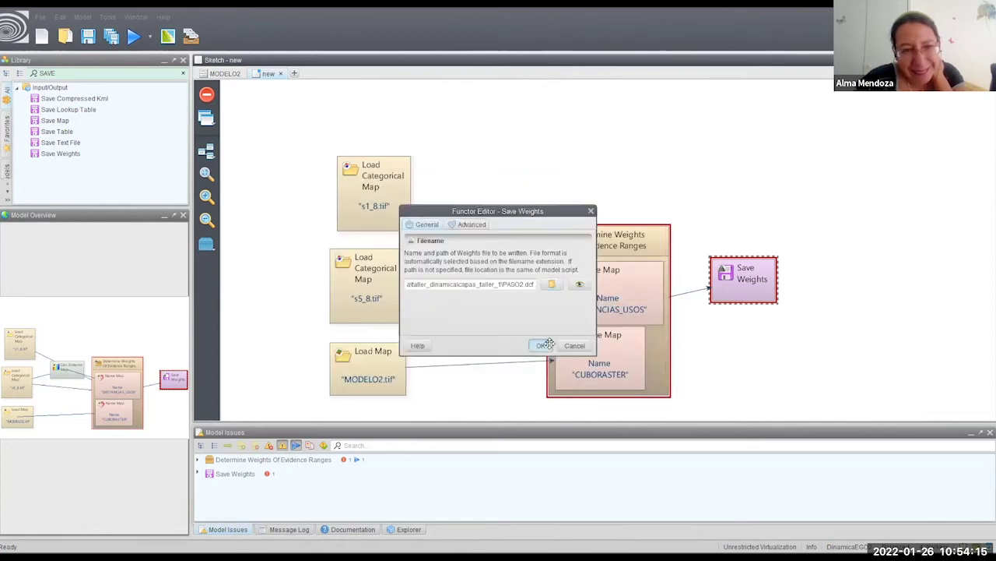
left_click(547, 345)
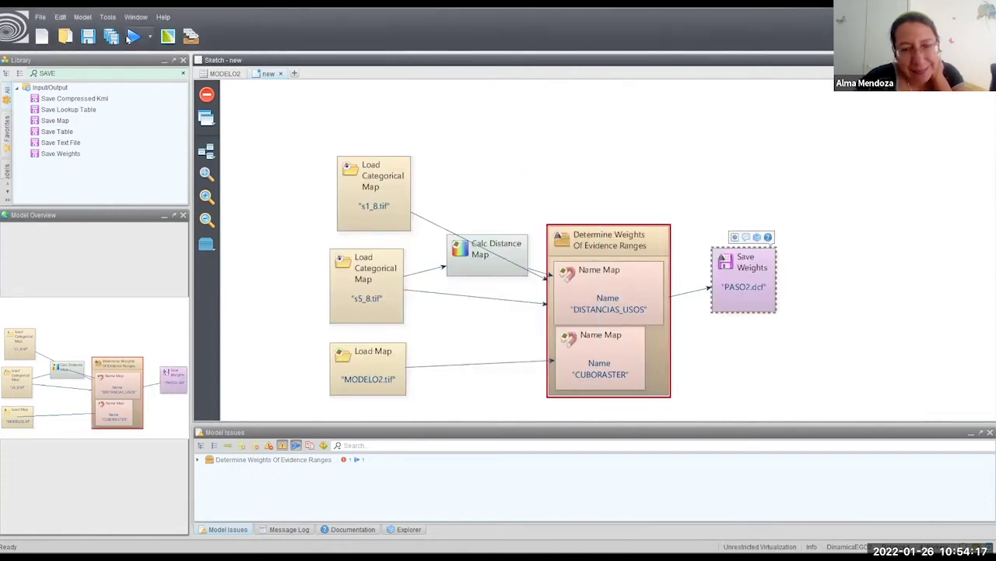
- Try to run the new model despite its pending issues
left_click(132, 37)
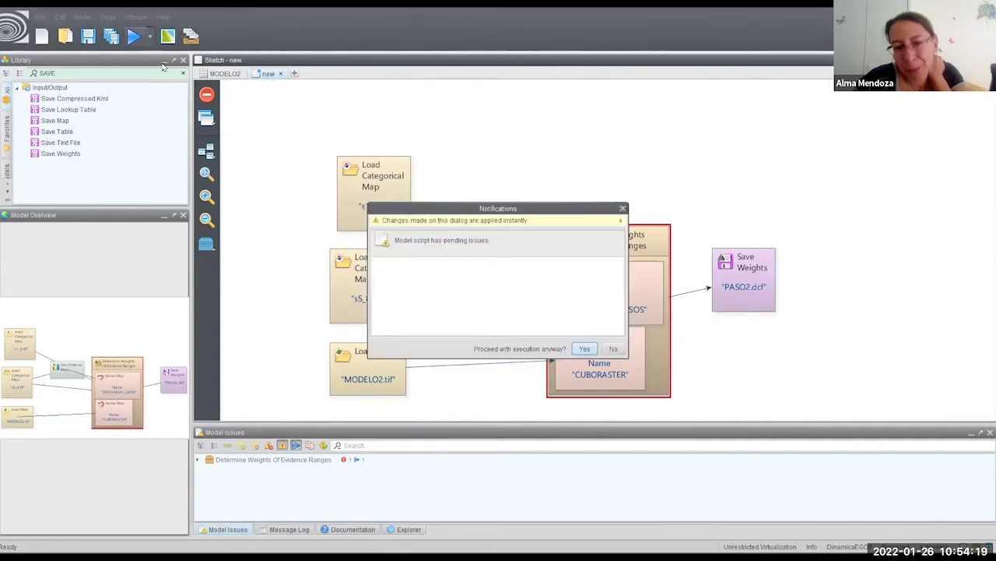
left_click(583, 349)
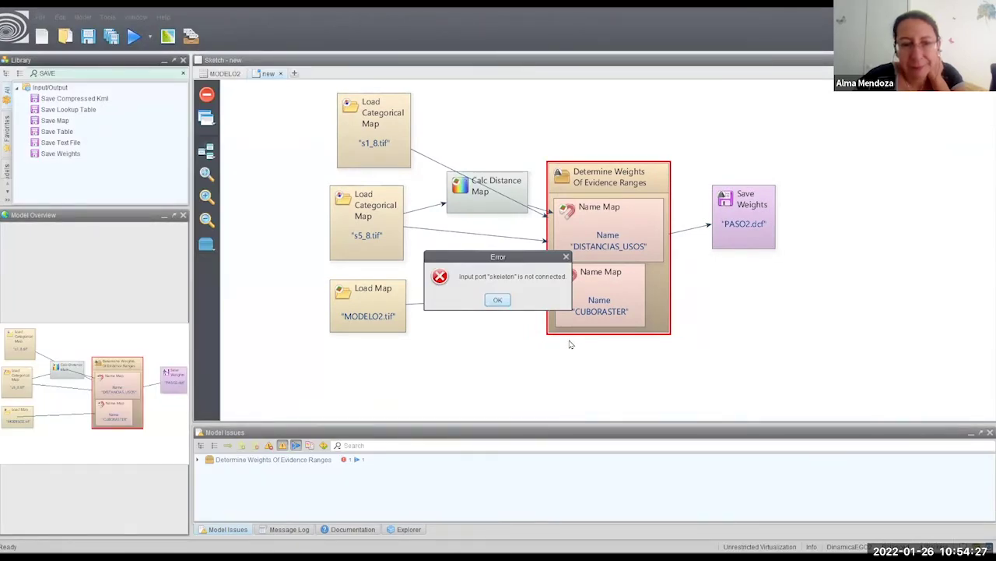
left_click(498, 300)
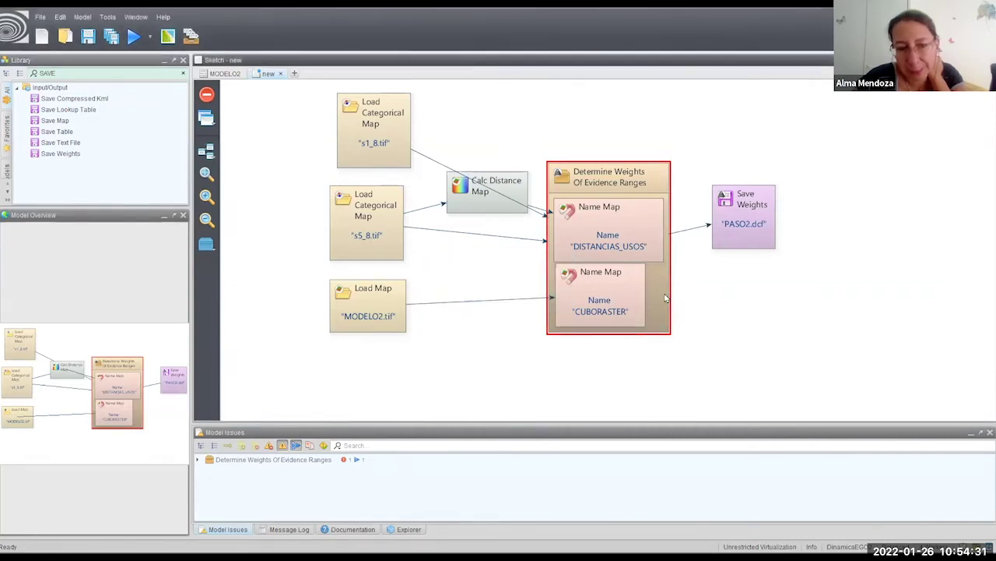
- Add a transition from 1 to 3 to the skeleton of Determine Weights Of Evidence Ranges and try to apply it
left_click(657, 291)
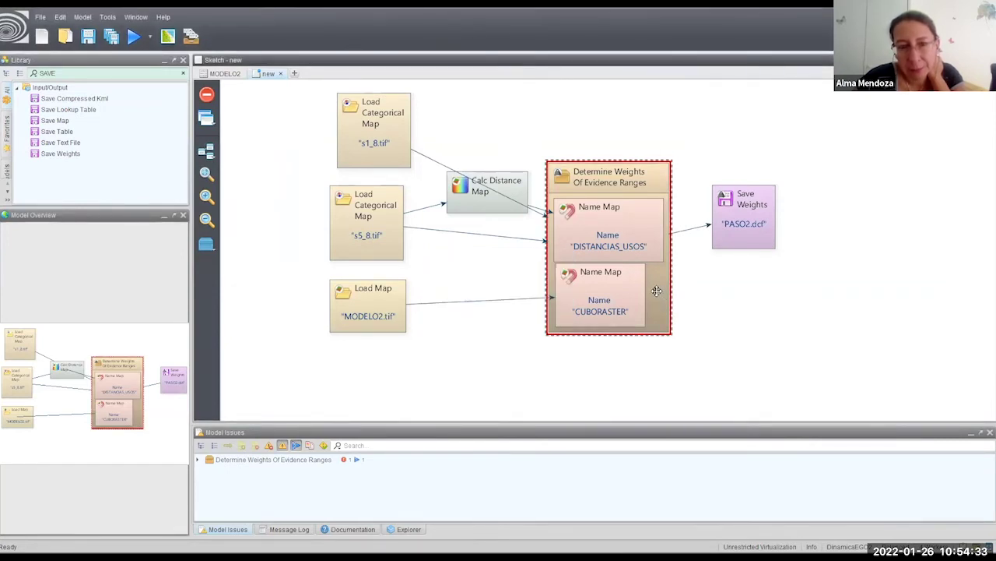
double_click(657, 292)
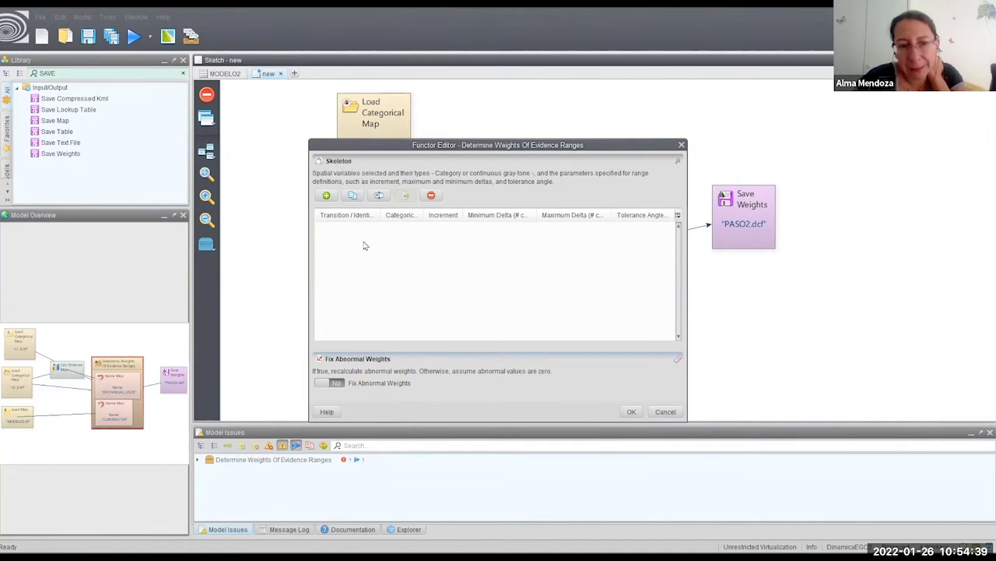
left_click(326, 196)
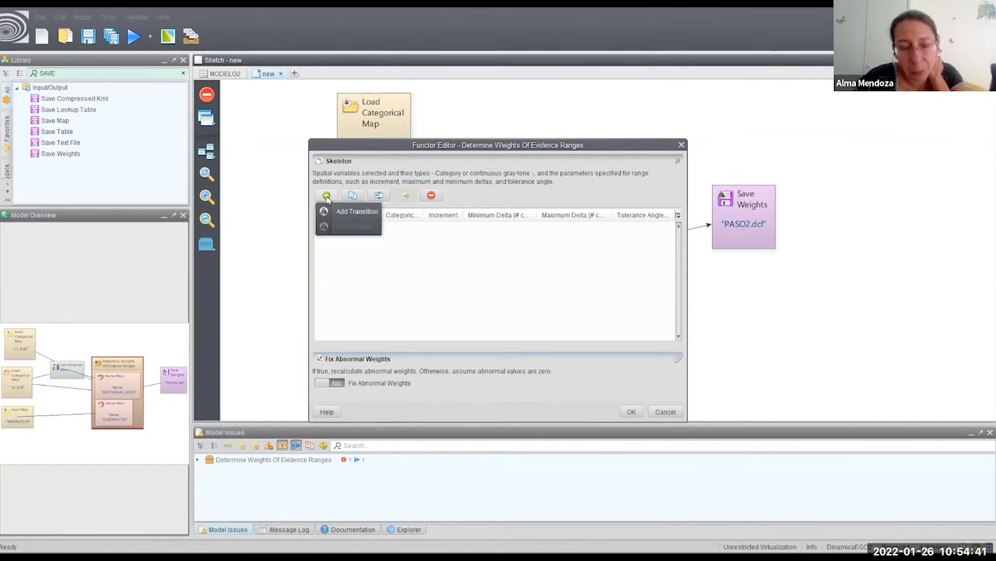
left_click(347, 212)
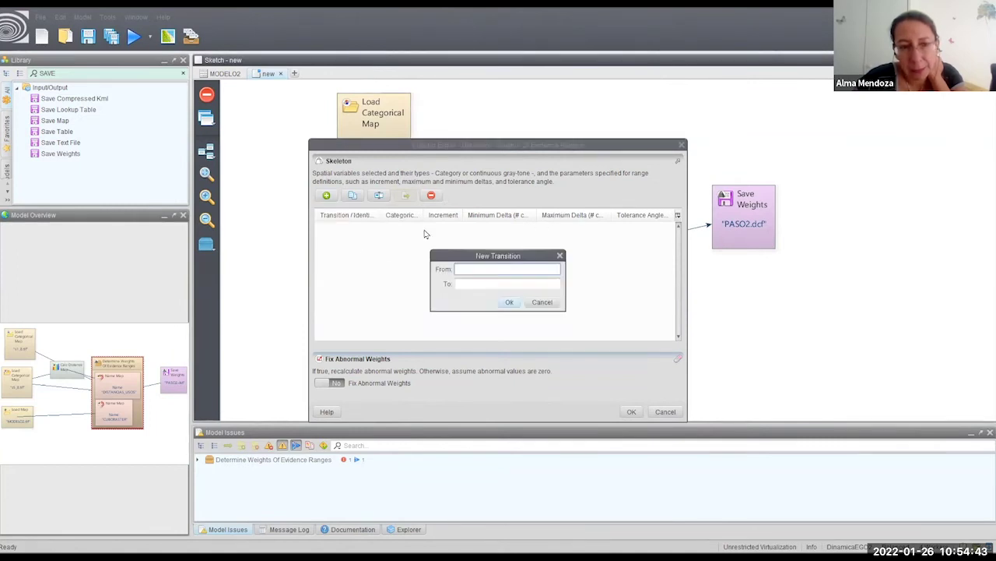
type("1")
left_click(459, 283)
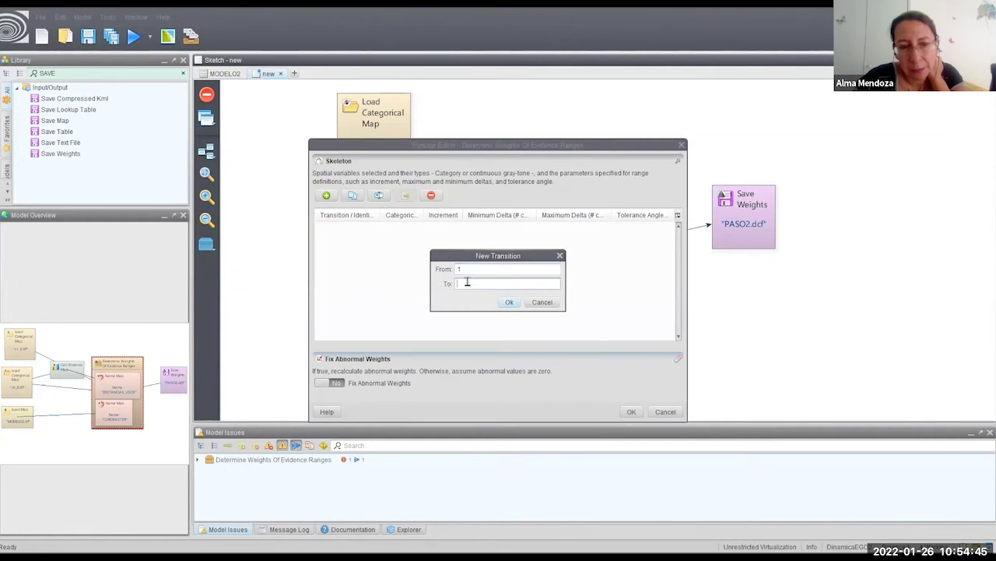
type("3")
left_click(509, 302)
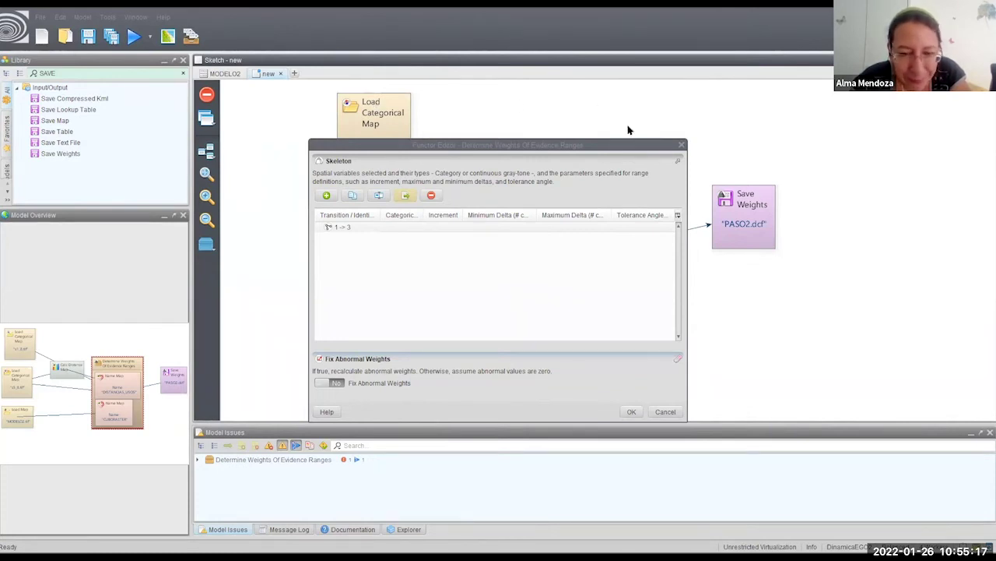
left_click(633, 412)
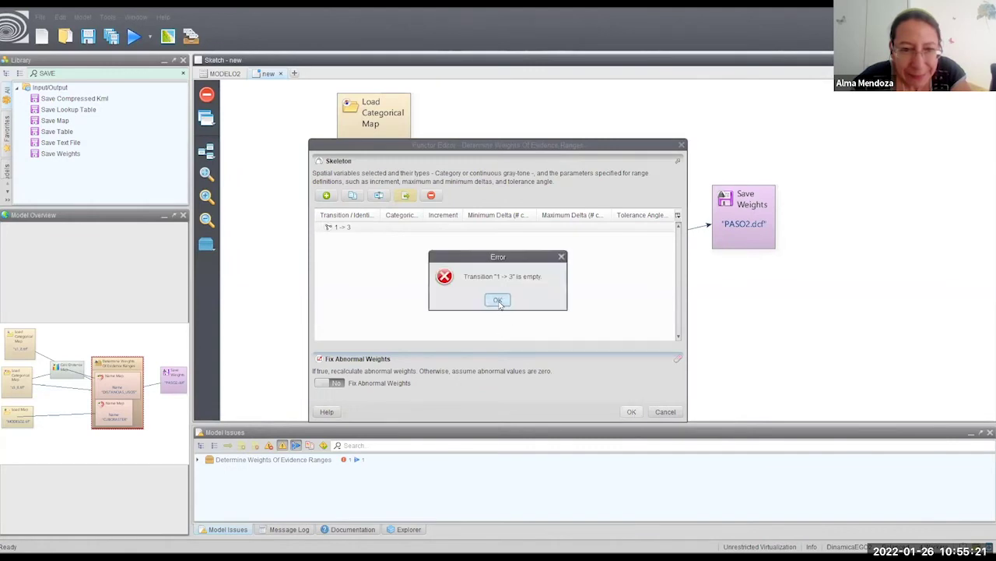
left_click(498, 300)
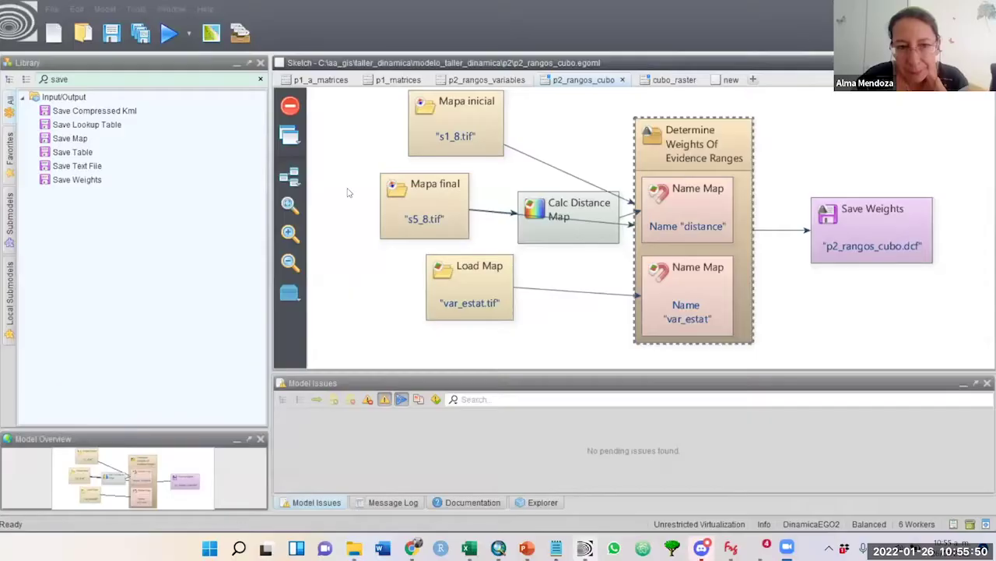
- Open the Determine Weights Of Evidence Ranges skeleton in the p2_rangos_cubo model and delete its 1 -> 3 transition
left_click(520, 337)
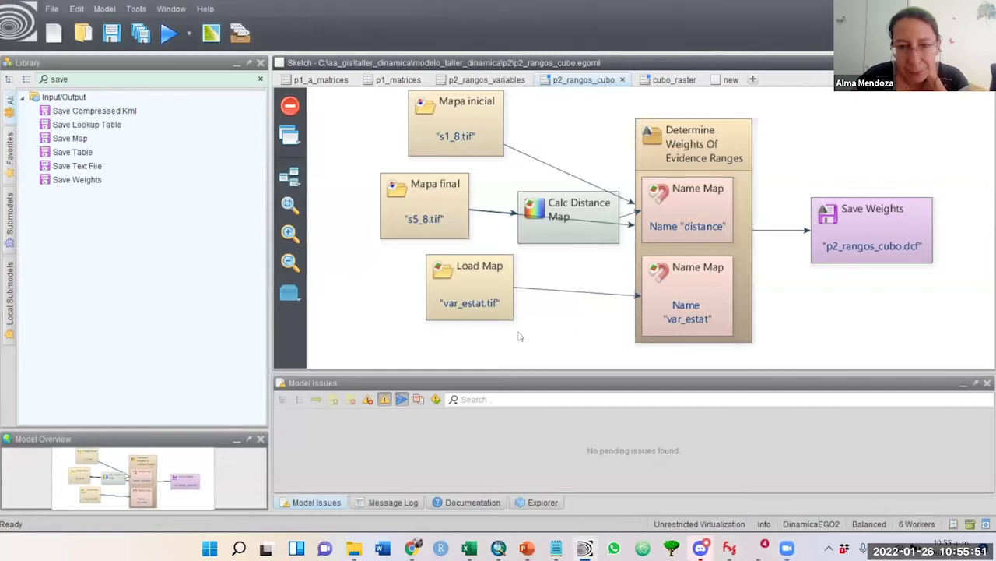
left_click(677, 154)
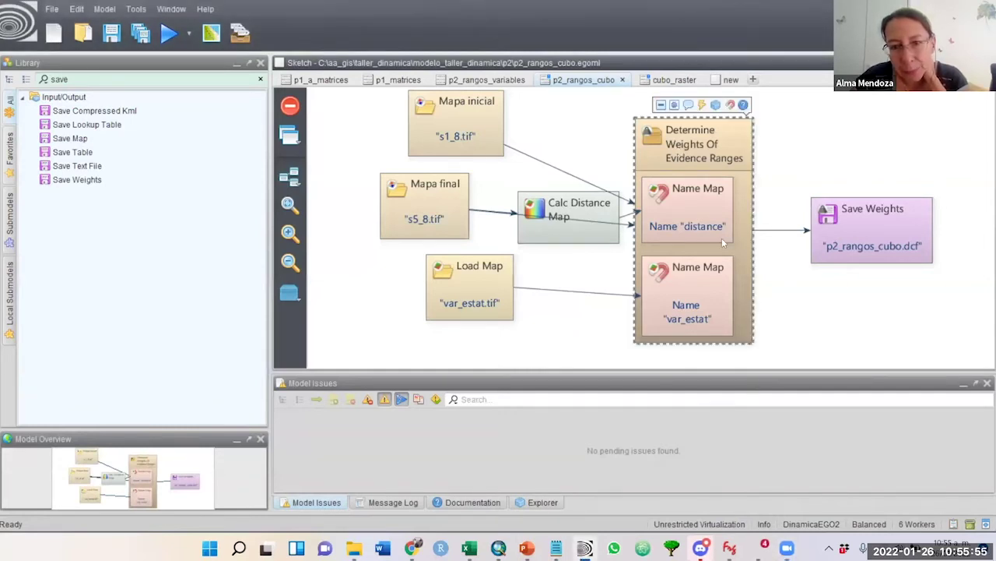
double_click(721, 320)
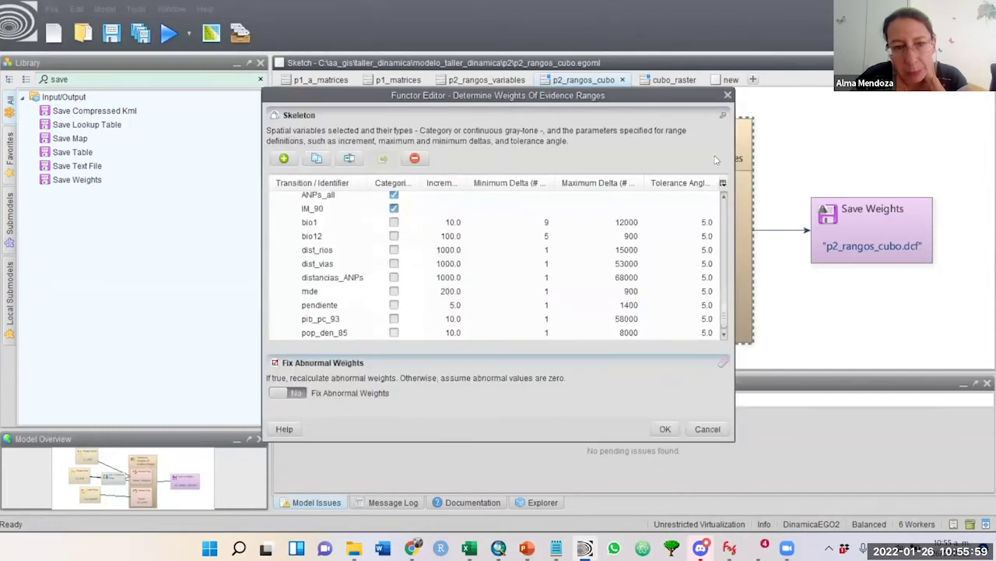
scroll(329, 222, "up", 3)
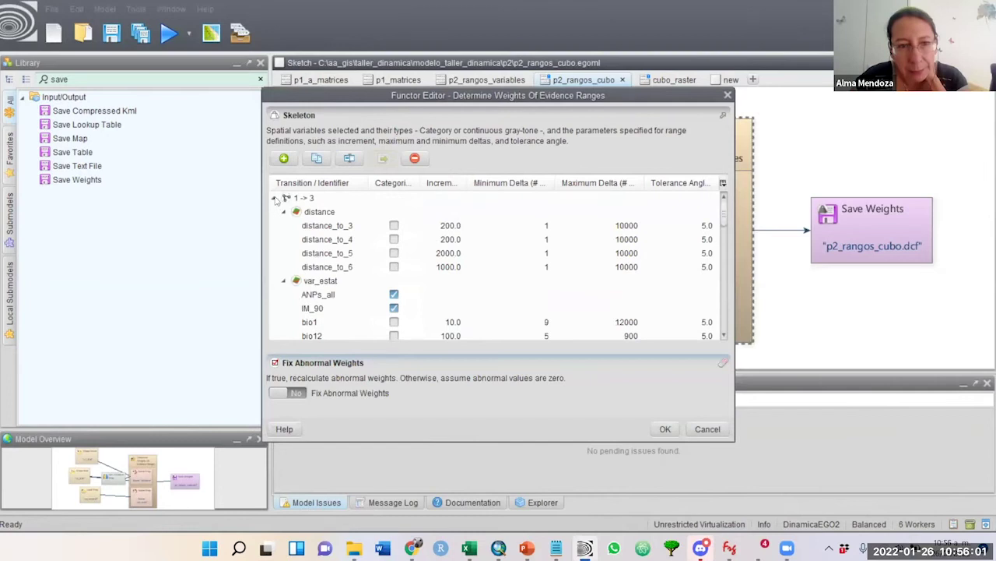
left_click(275, 199)
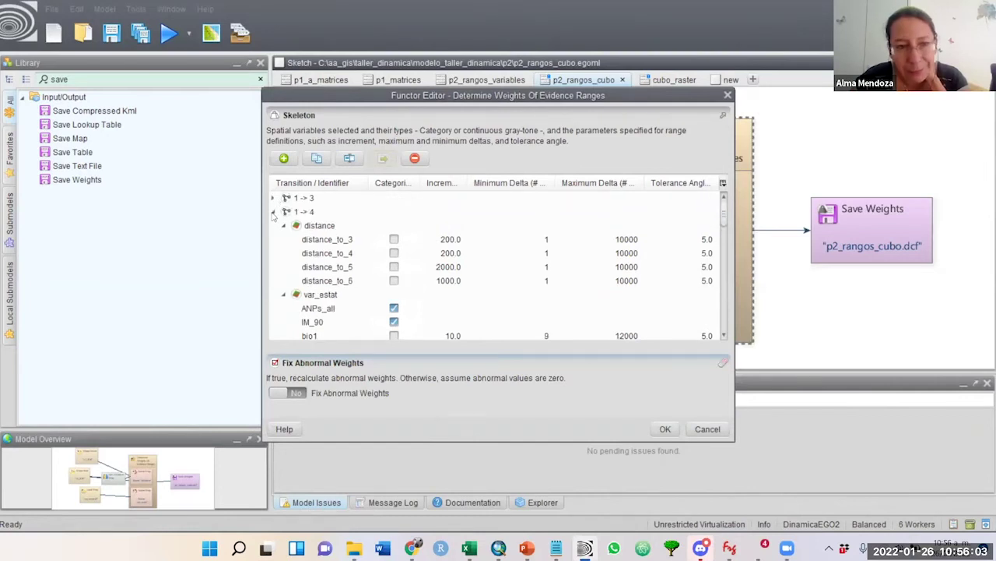
left_click(273, 211)
left_click(302, 200)
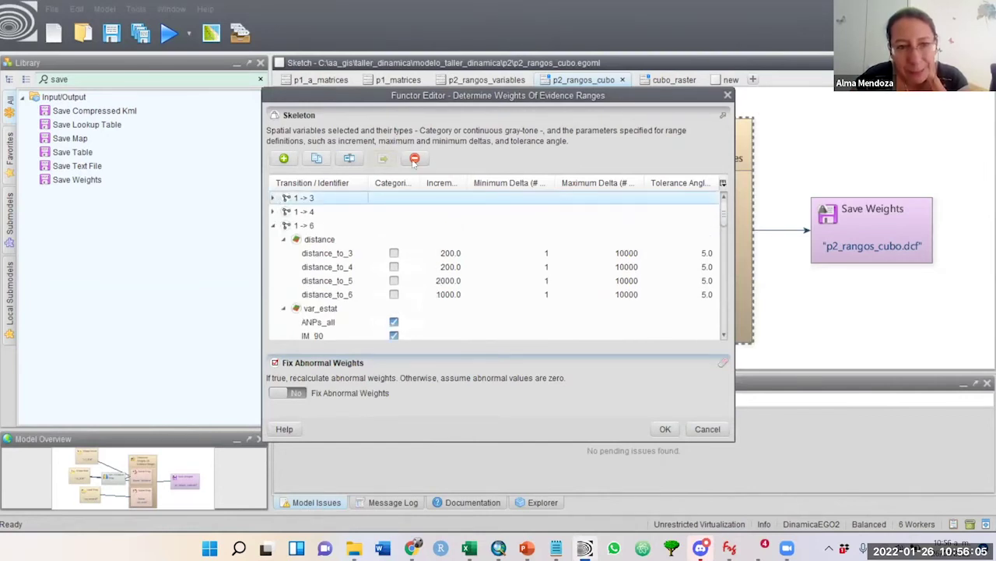
left_click(415, 160)
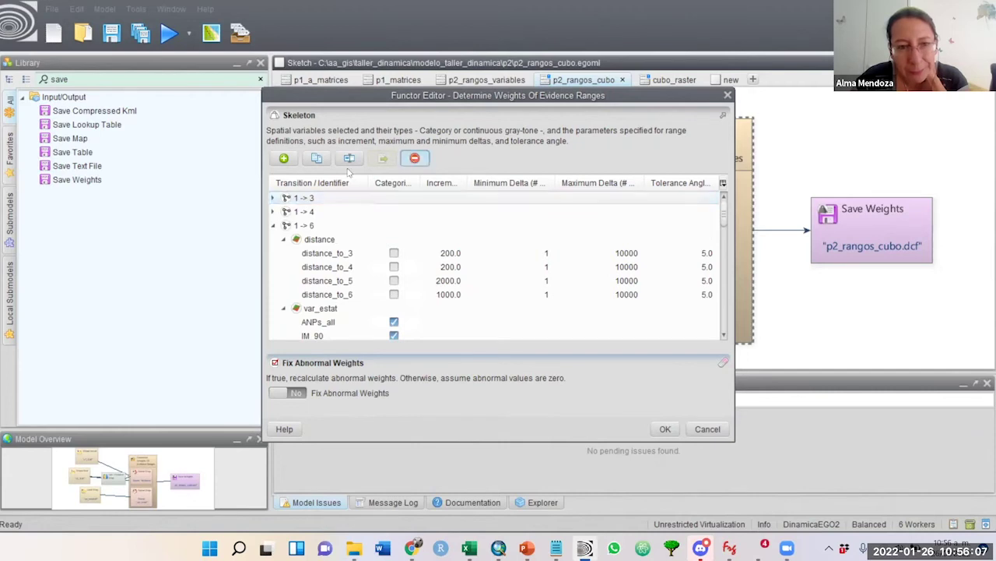
left_click(474, 289)
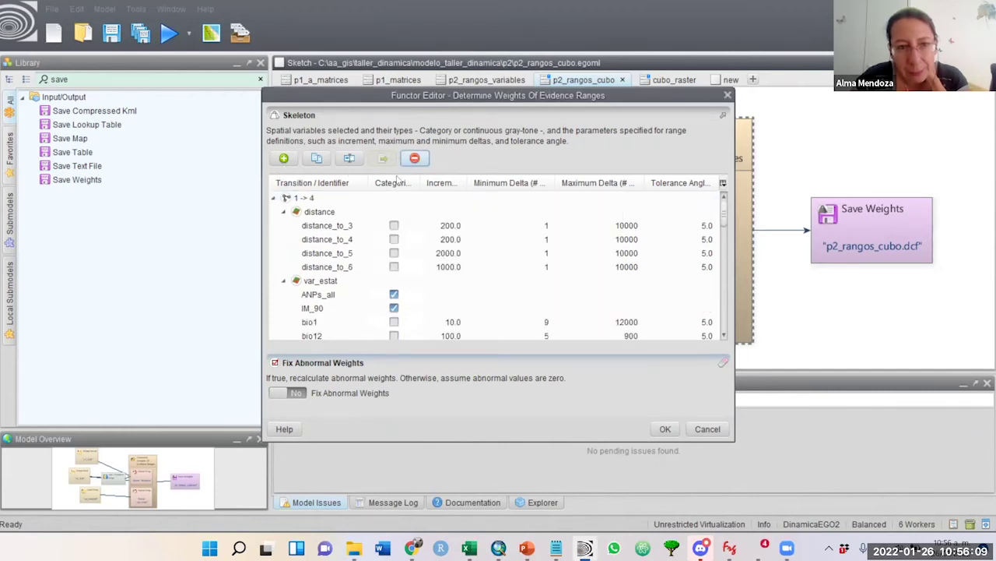
- Add a new transition from 1 to 3 to the skeleton of the p2_rangos_cubo model
left_click(284, 158)
left_click(322, 180)
type("1")
key("Tab")
type("3")
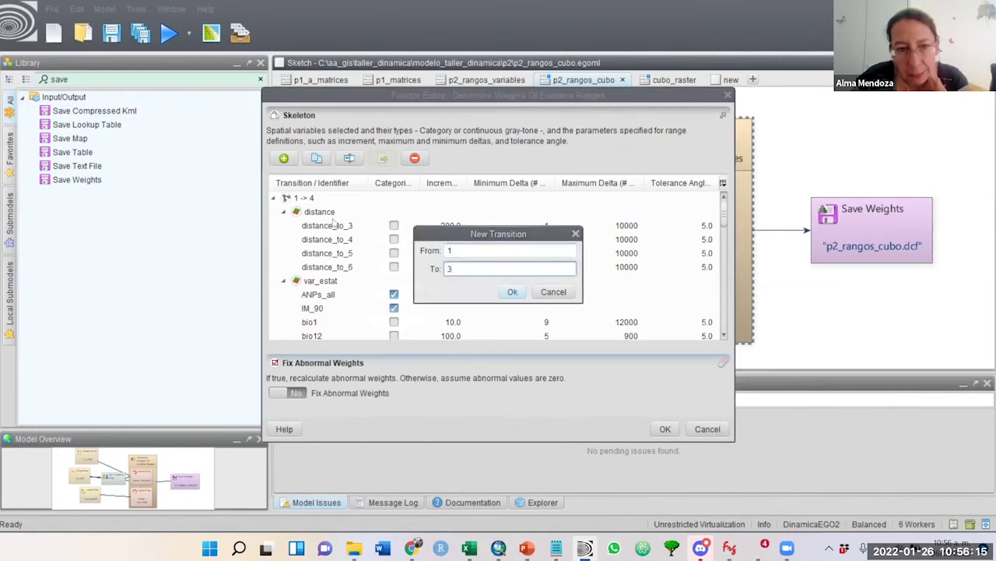
key("Return")
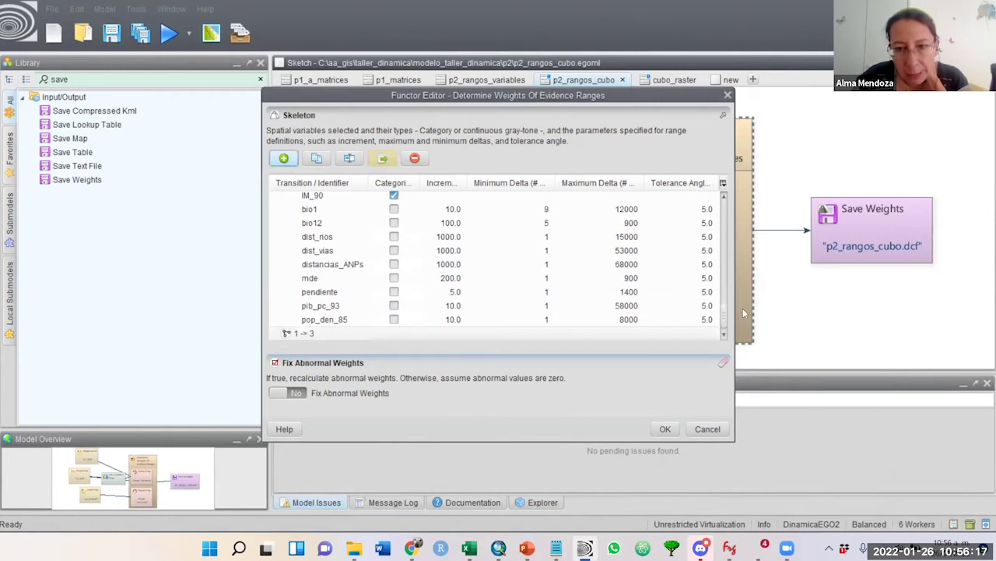
- Start a new skeleton variable for the 1 -> 3 transition and choose var_estat as its map
scroll(498, 257, "up", 5)
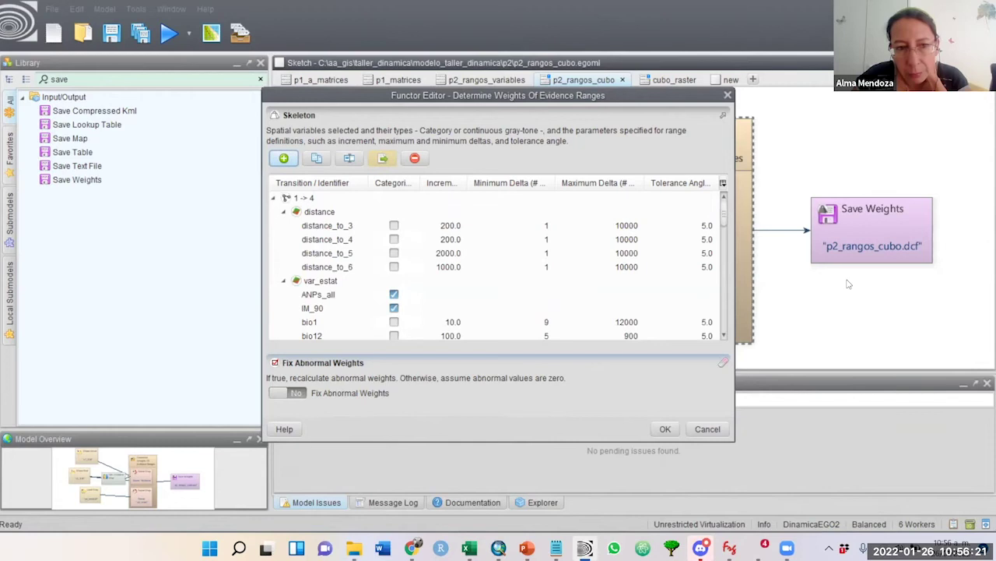
scroll(724, 327, "down", 5)
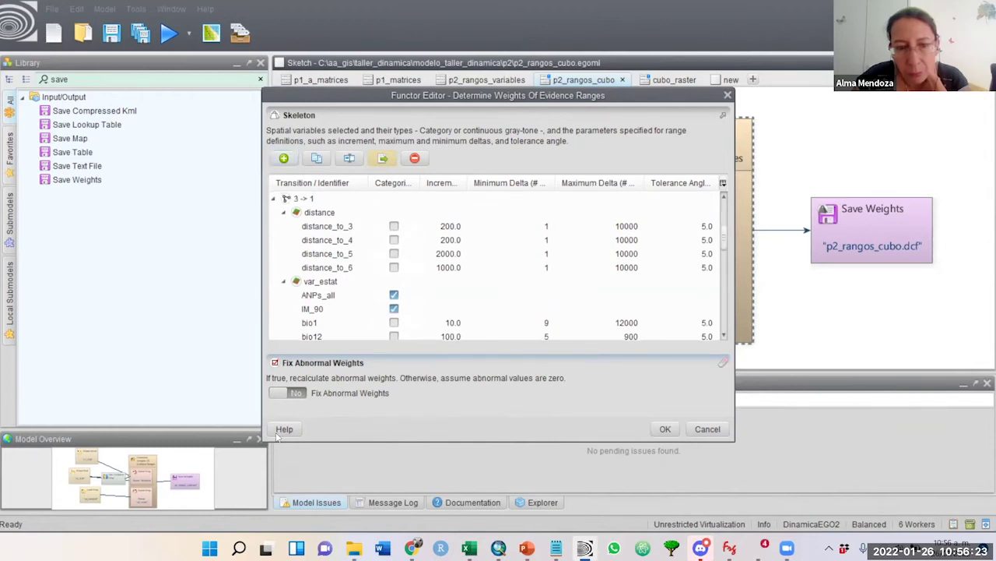
scroll(304, 255, "down", 3)
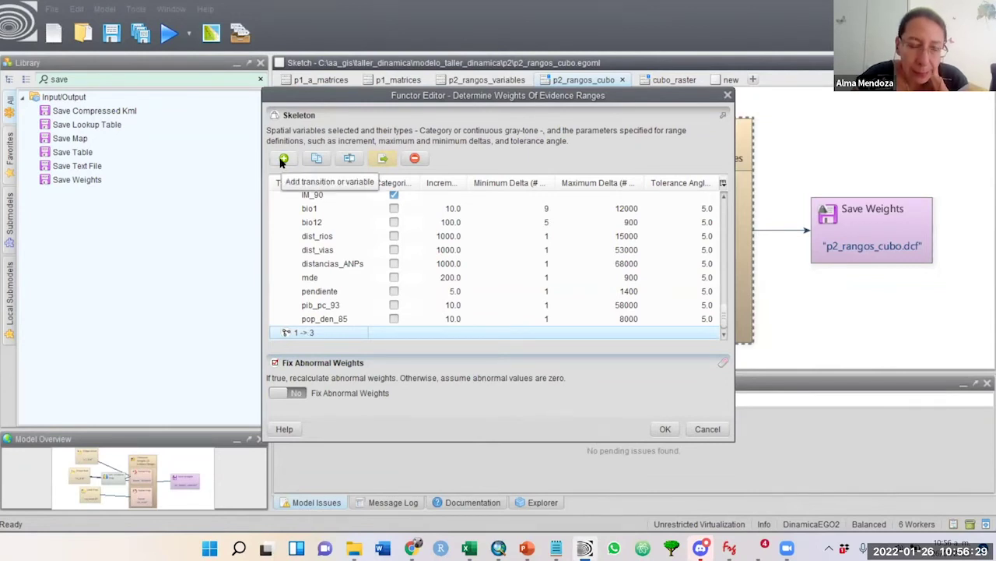
left_click(284, 159)
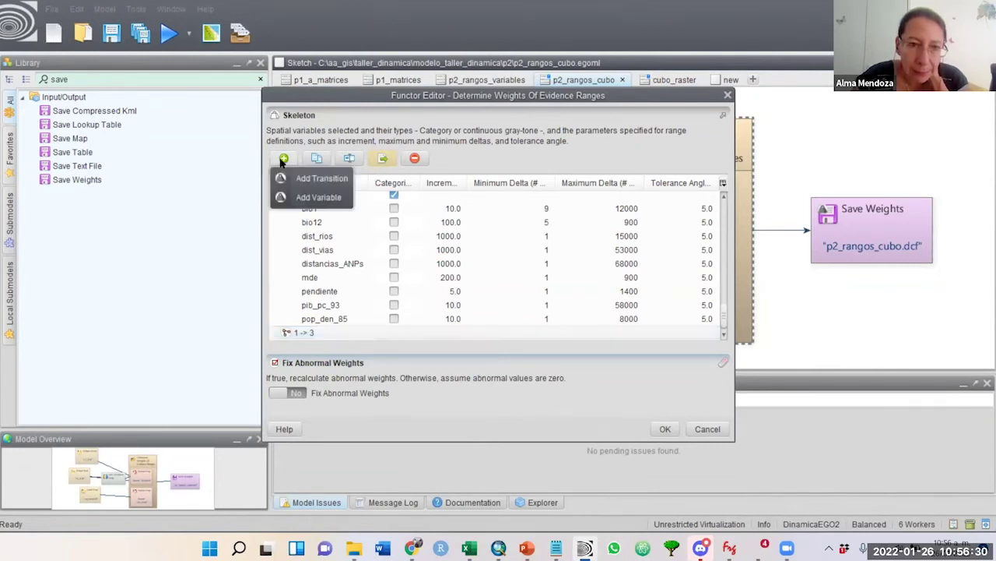
left_click(297, 205)
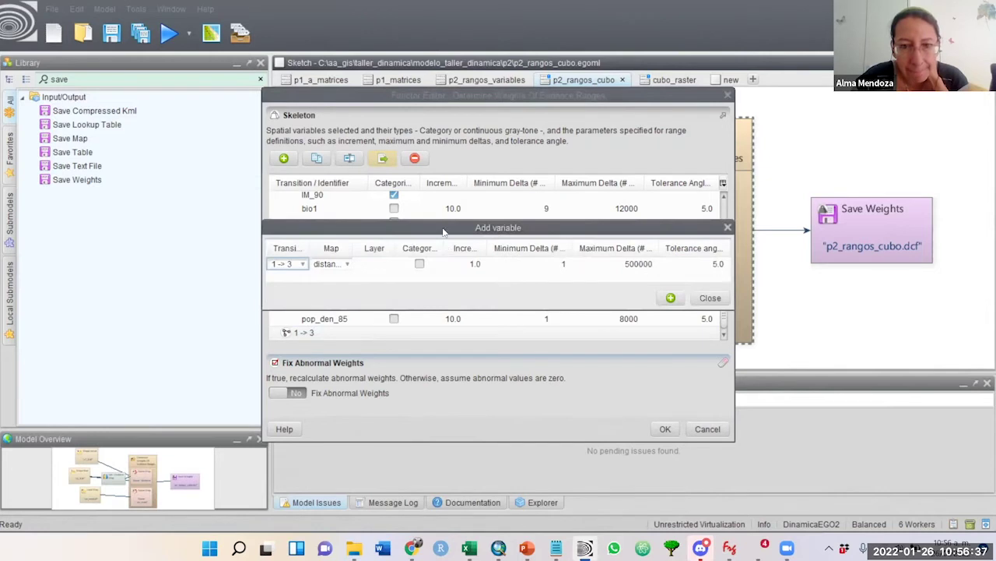
left_click_drag(509, 227, 587, 234)
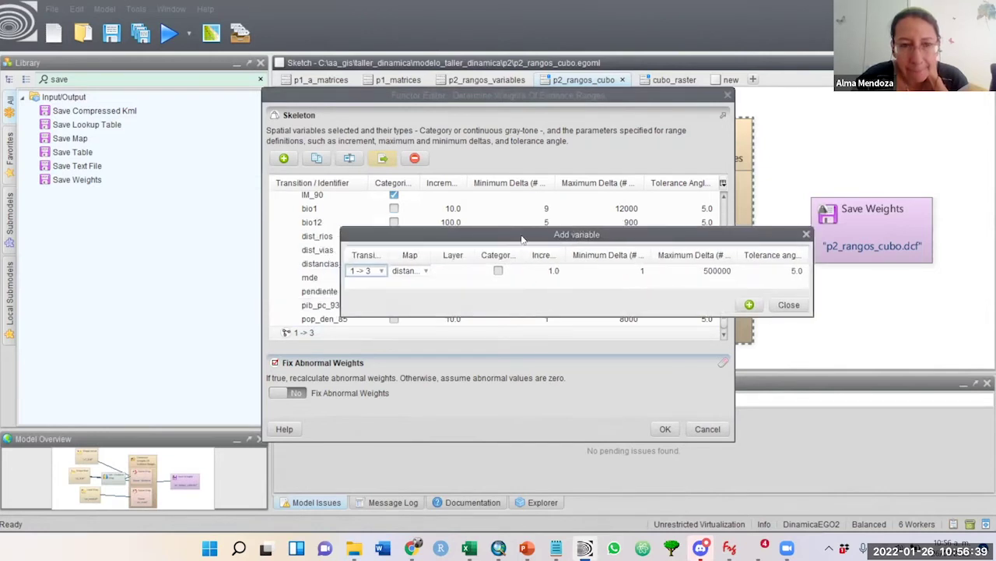
left_click(426, 273)
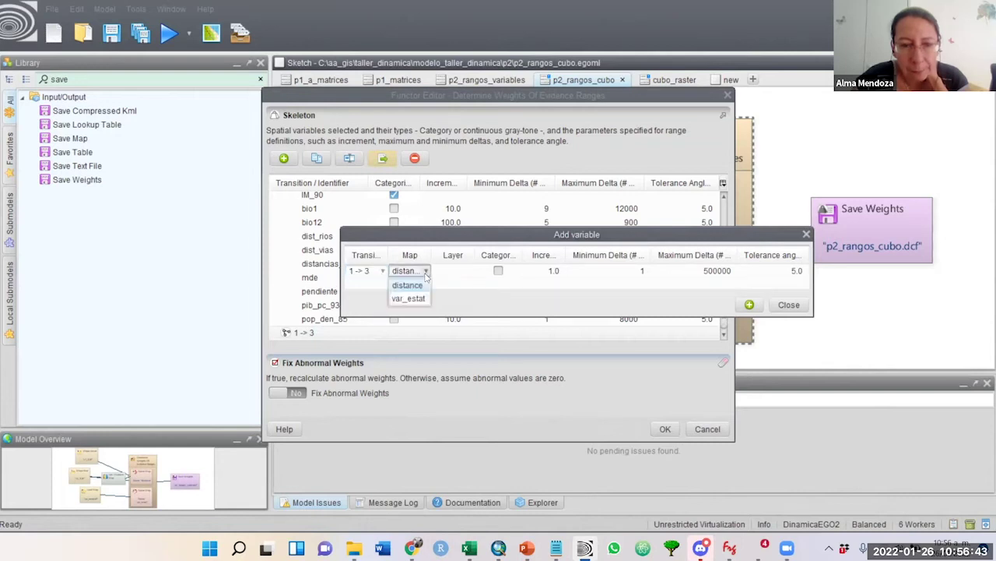
left_click(426, 272)
left_click(426, 272)
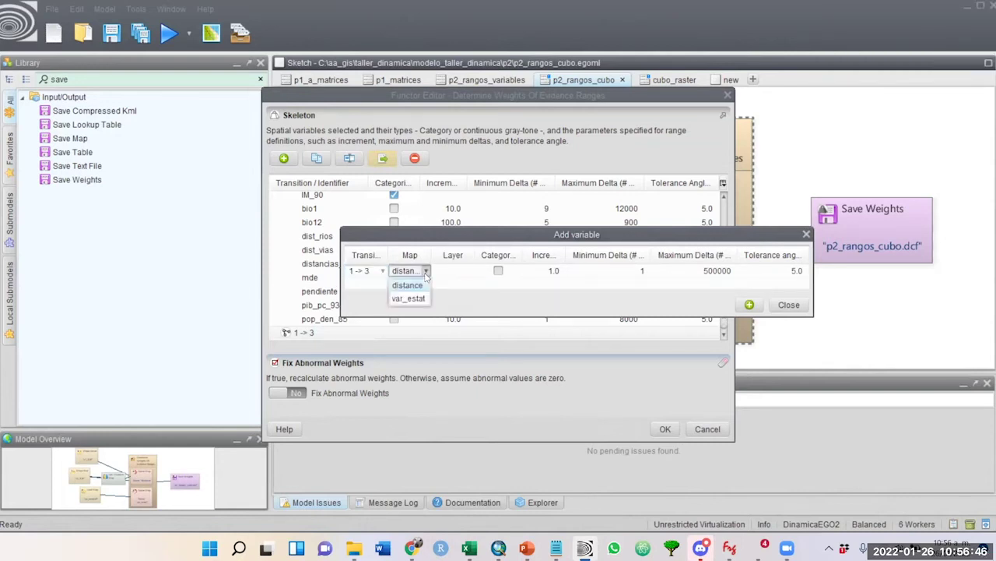
left_click(425, 301)
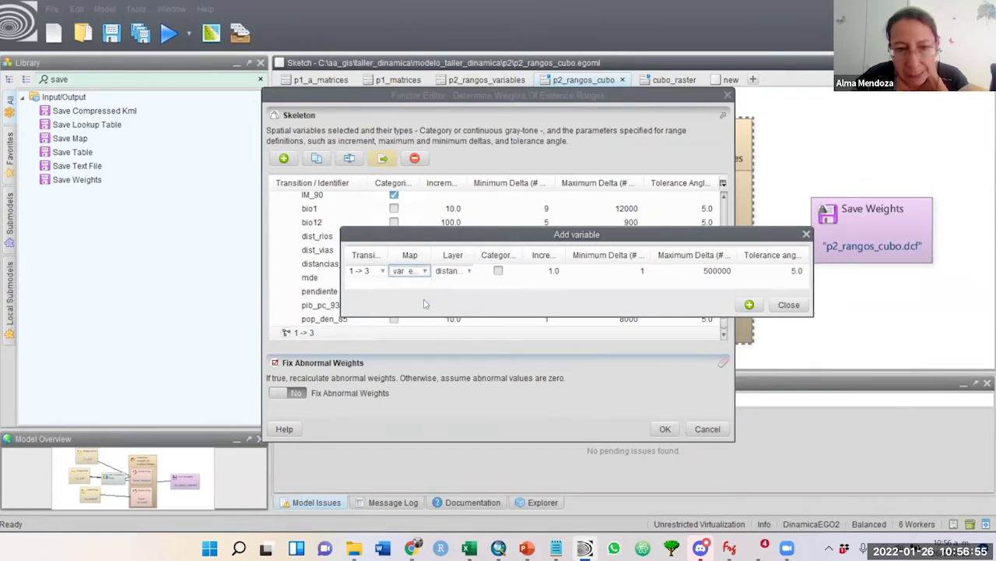
- Review the var_estat layers offered for the new variable, keeping distancias_ANPs, and widen the Layer and Minimum Delta columns
left_click(469, 271)
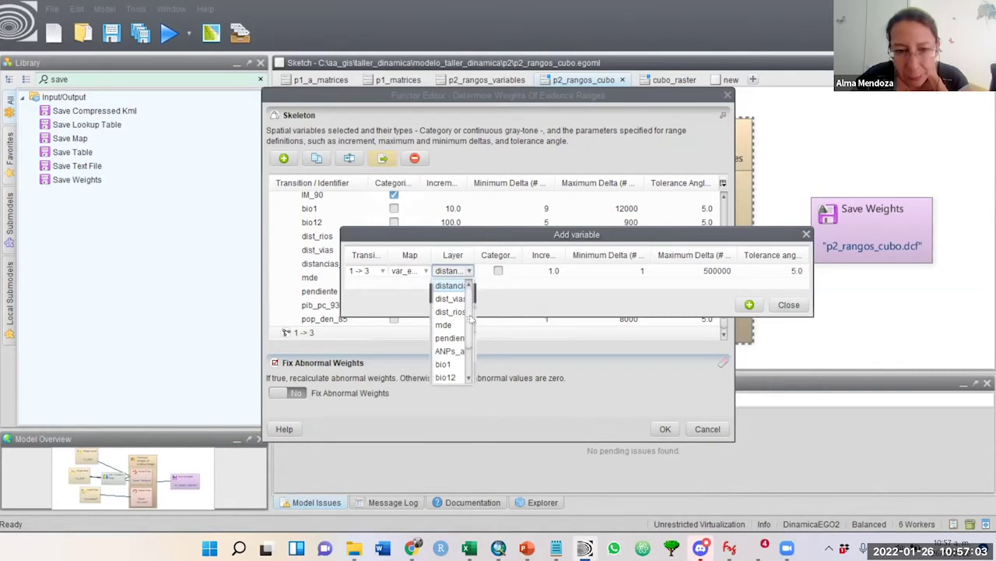
scroll(471, 316, "down", 1)
scroll(470, 366, "up", 3)
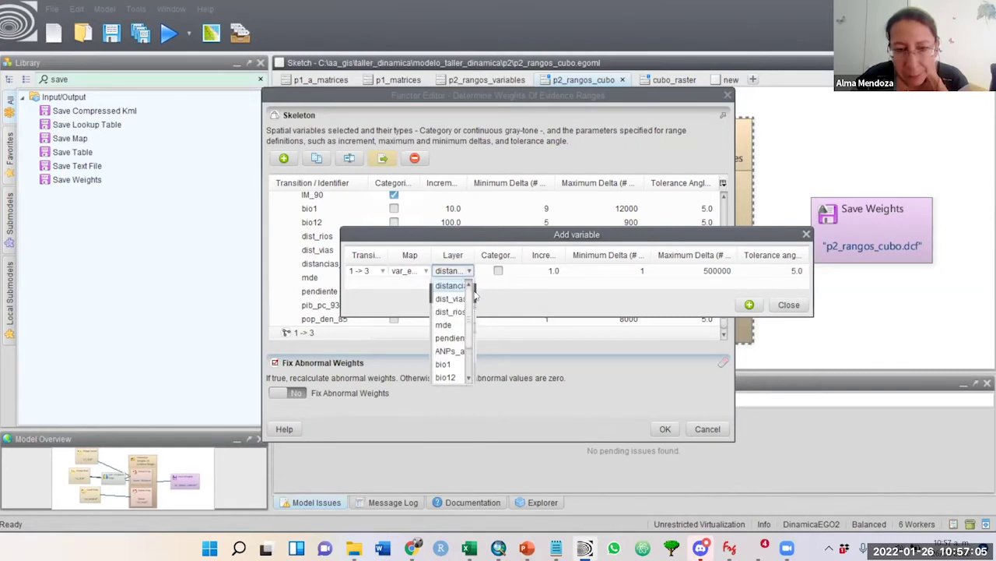
scroll(470, 366, "down", 3)
scroll(472, 305, "up", 1)
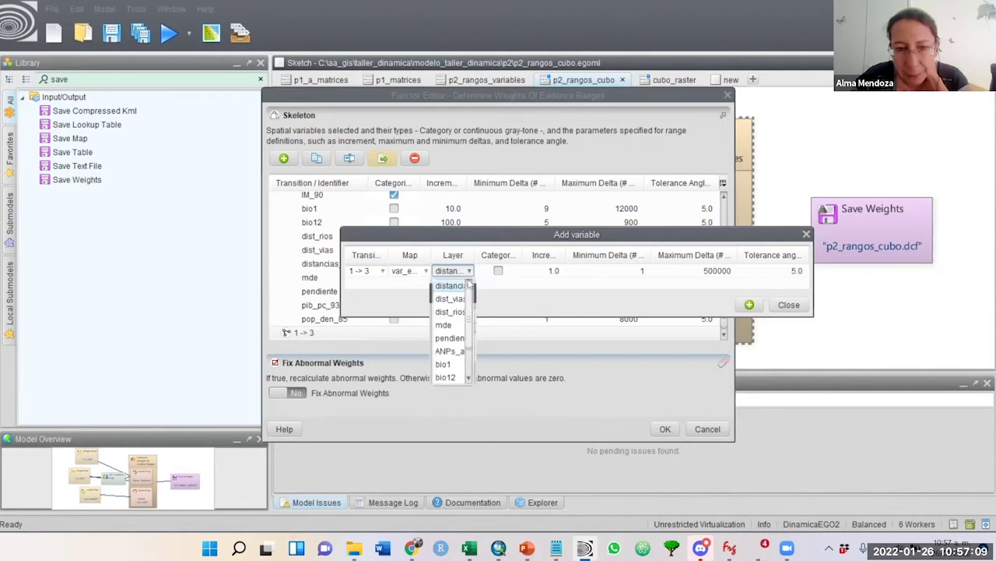
left_click_drag(474, 260, 543, 258)
left_click(536, 272)
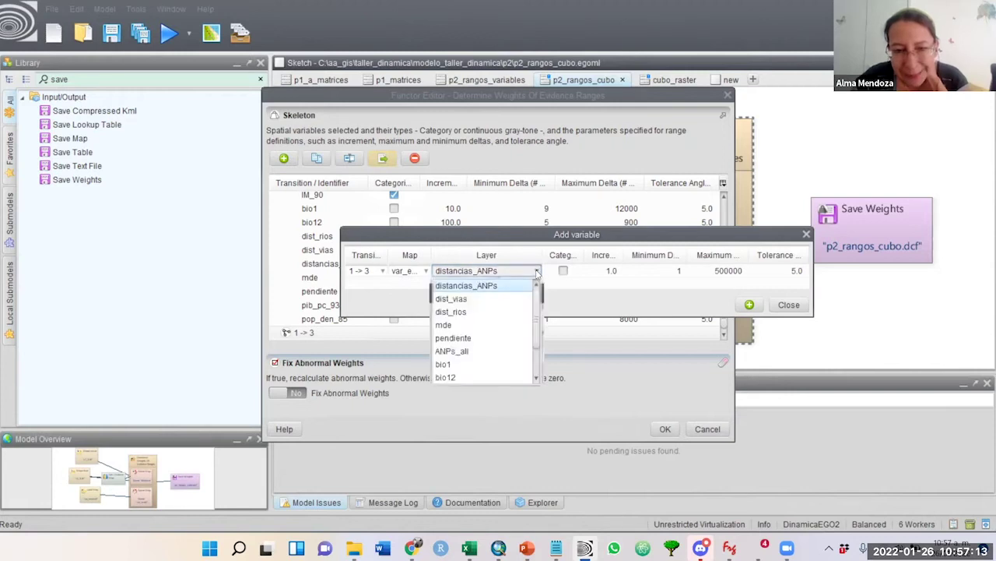
left_click(536, 271)
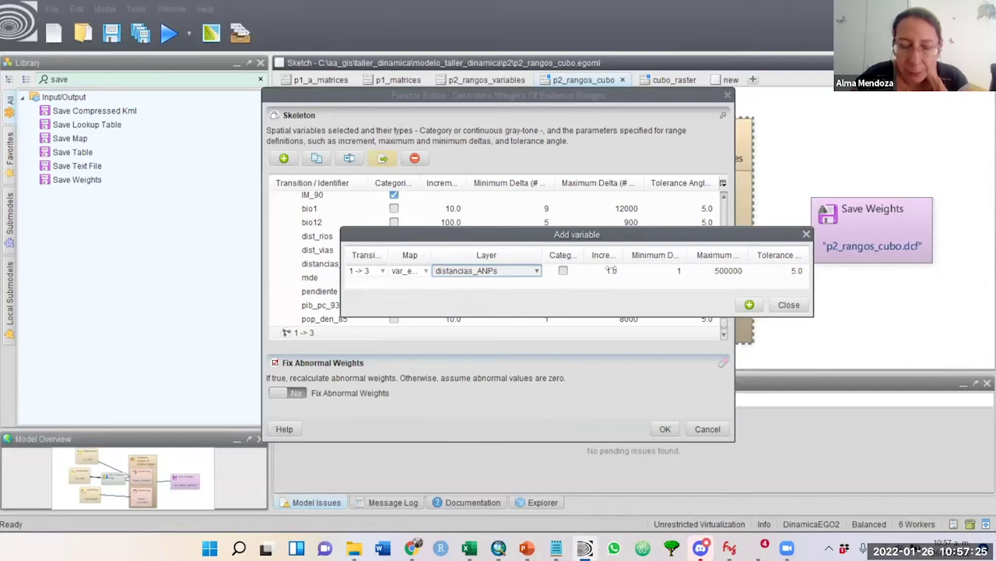
left_click_drag(563, 238, 534, 253)
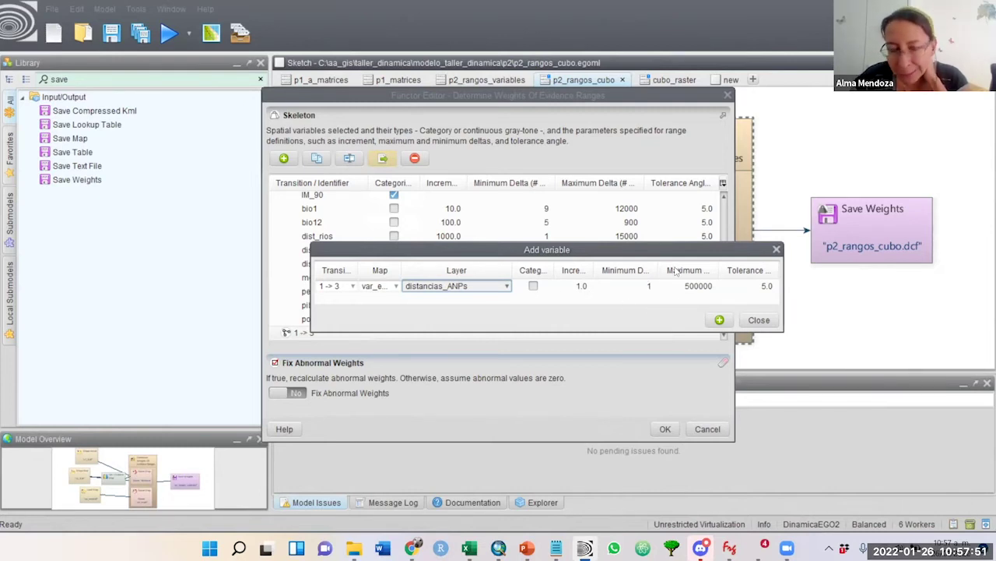
left_click_drag(661, 269, 774, 270)
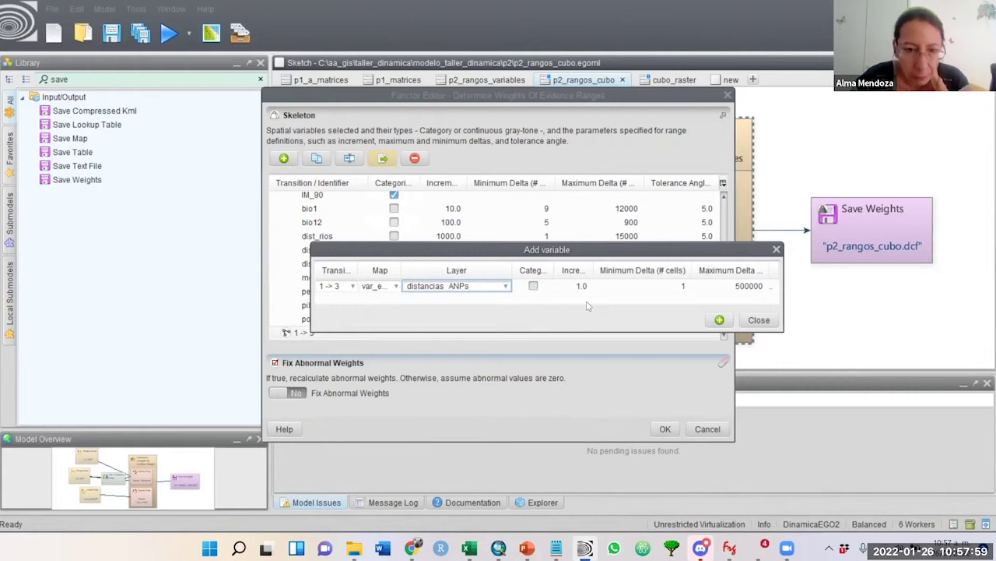
- Switch to ArcMap, expand the Distancias group, and hide and collapse its dist_rios.tif layer
mouse_move(498, 549)
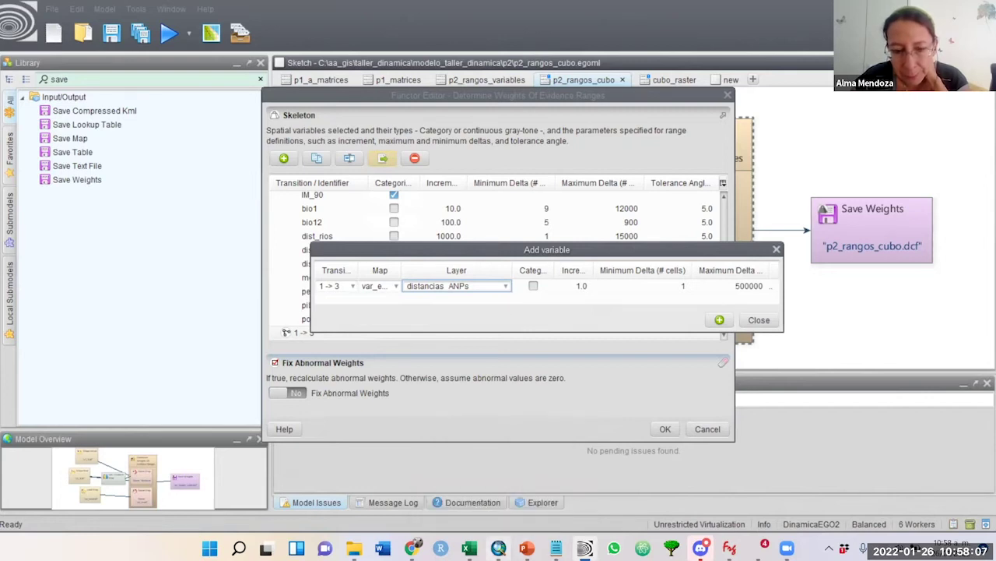
left_click(499, 548)
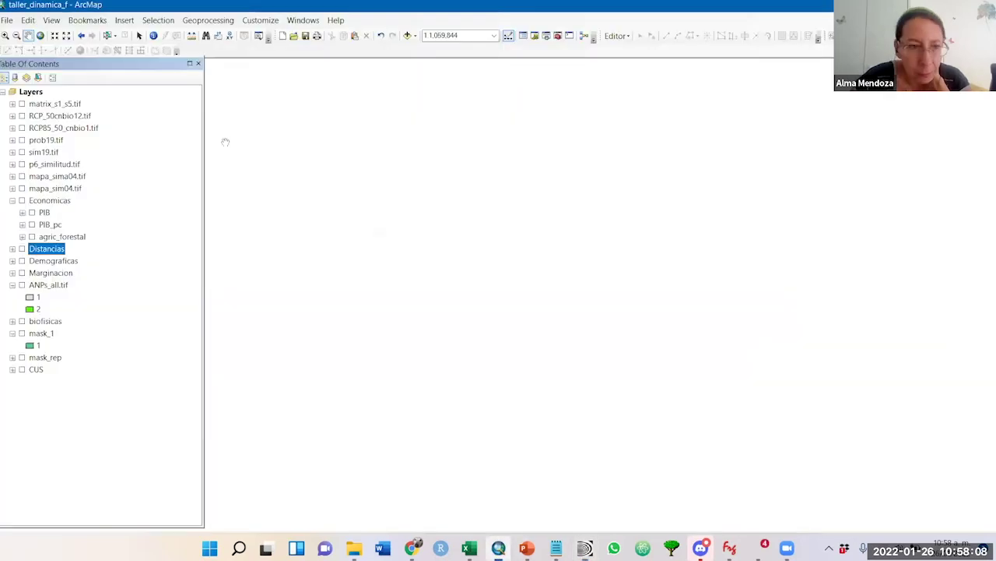
left_click(11, 249)
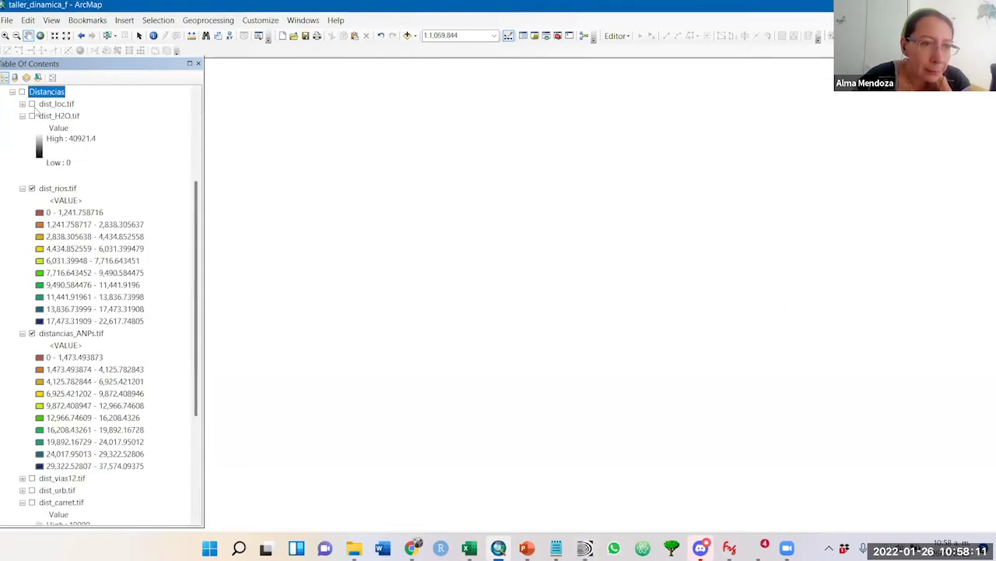
left_click(32, 188)
left_click(21, 188)
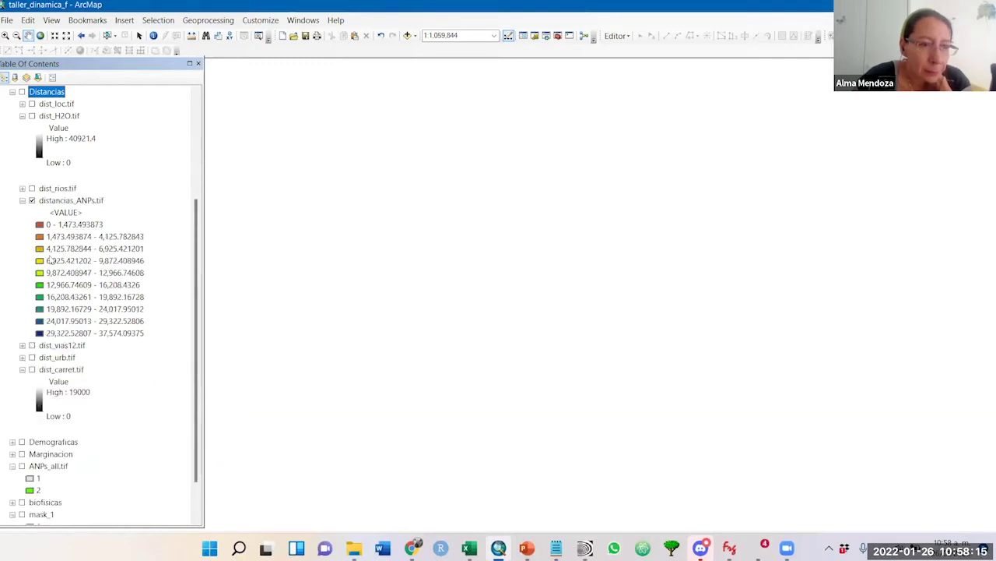
- Compute unique values in the symbology of distancias_ANPs.tif and examine the cell count of each distance value
right_click(85, 202)
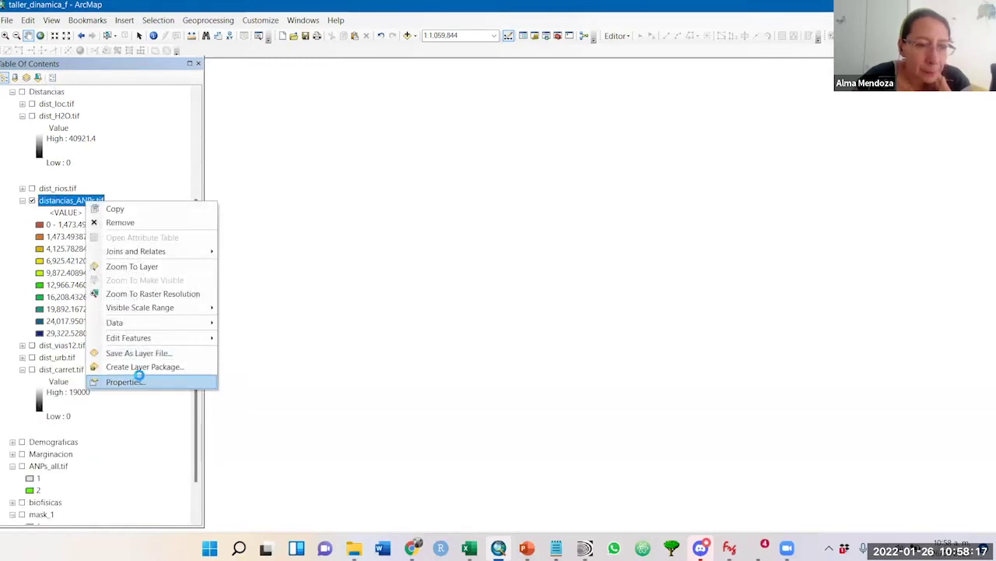
left_click(139, 378)
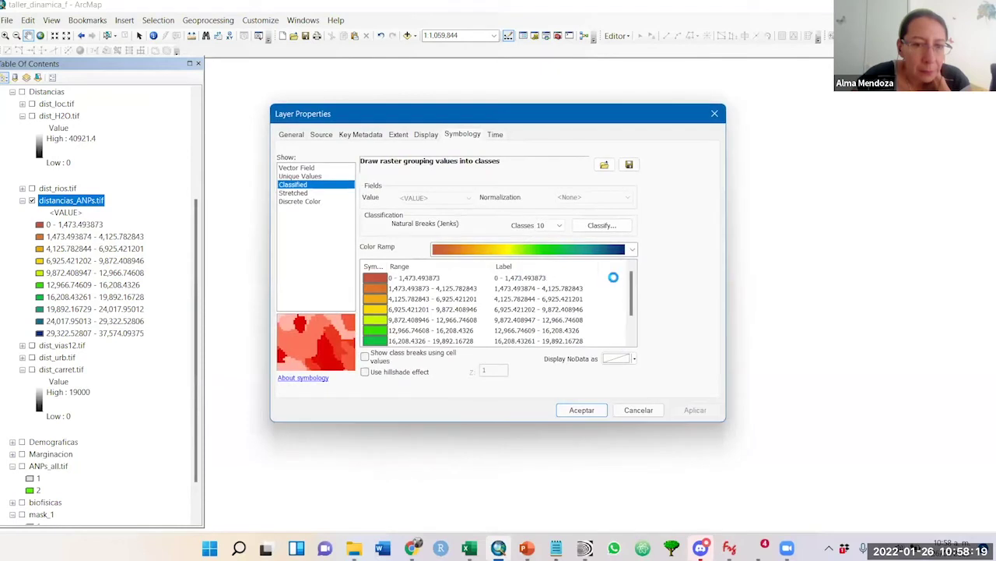
left_click(302, 176)
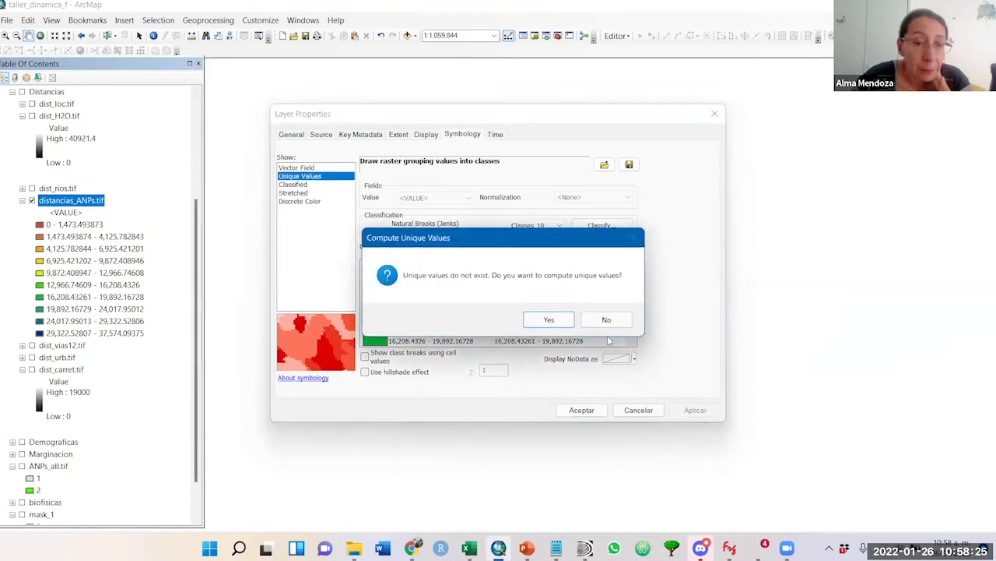
left_click(549, 319)
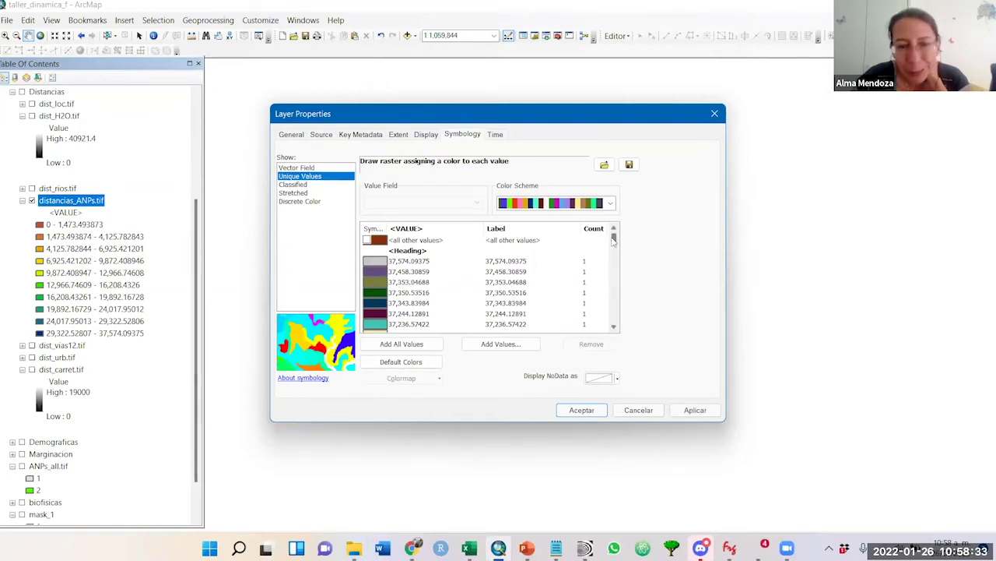
left_click_drag(614, 241, 616, 336)
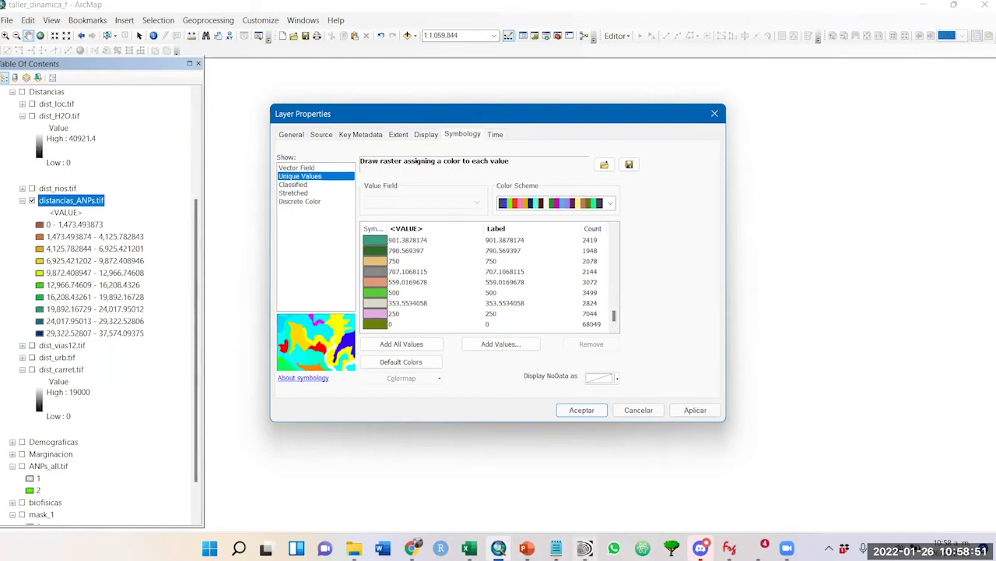
- Return to Dinamica EGO, open the new variable's maximum delta for editing, and close the variable entry without adding it
mouse_move(584, 548)
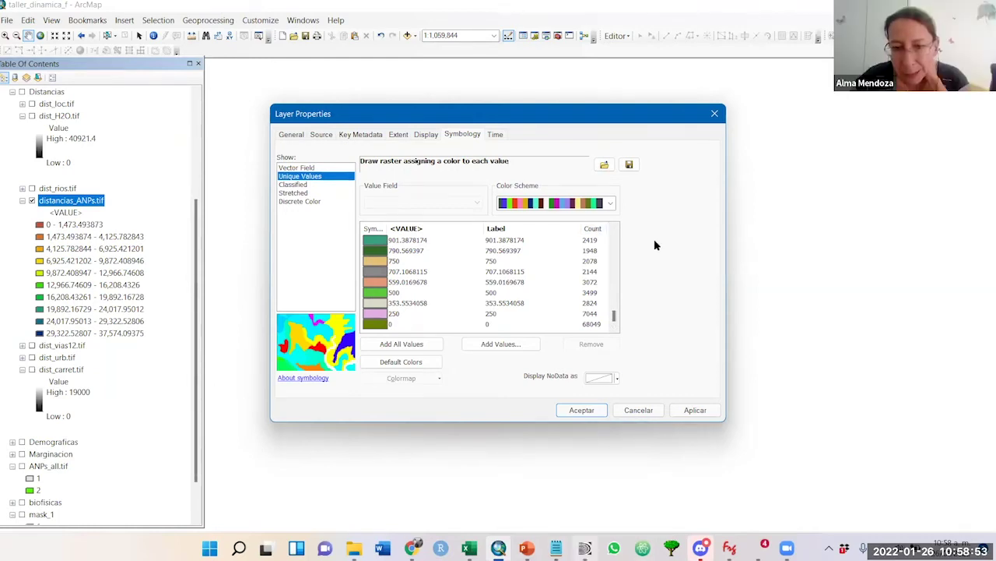
key("alt+Tab")
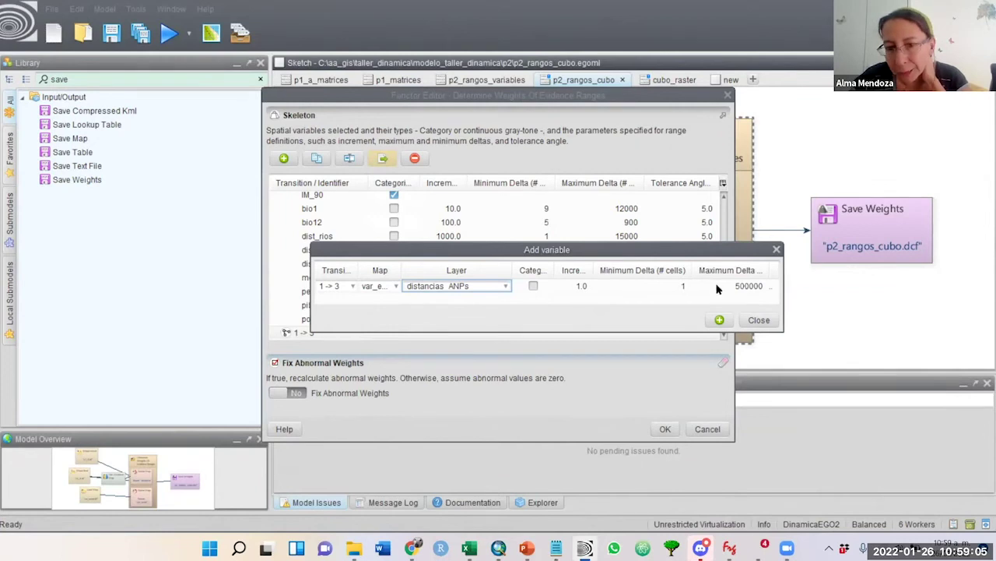
double_click(754, 287)
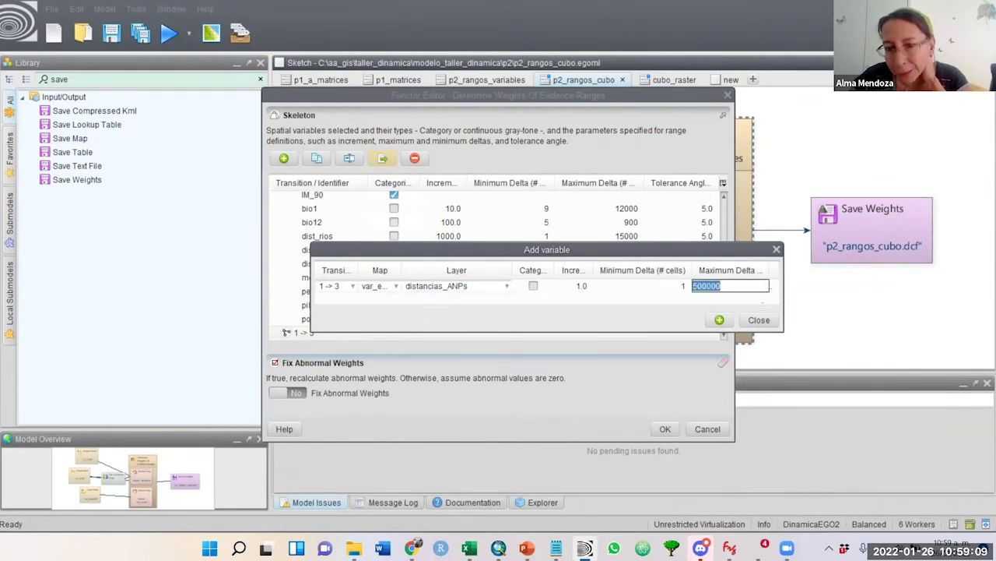
left_click(760, 319)
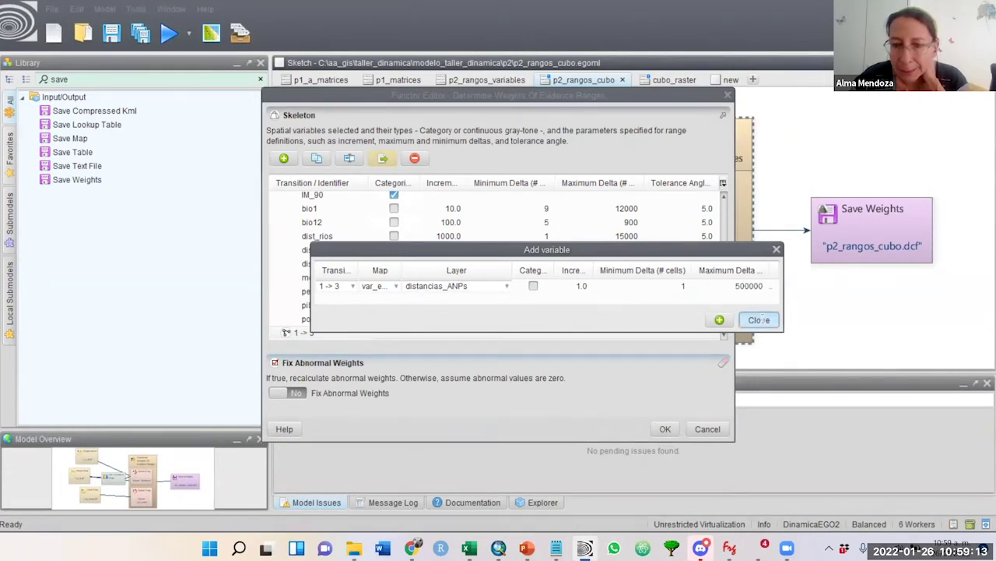
left_click(761, 319)
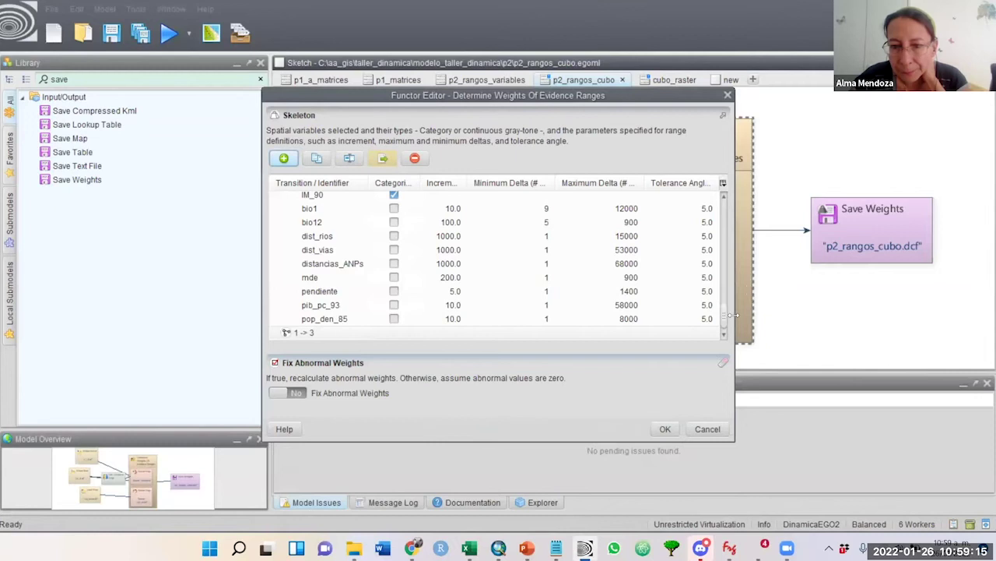
- Examine the increment and delta parameters of distancias_ANPs under the skeleton's 5 -> 6 transition
scroll(726, 313, "down", 3)
scroll(725, 313, "down", 5)
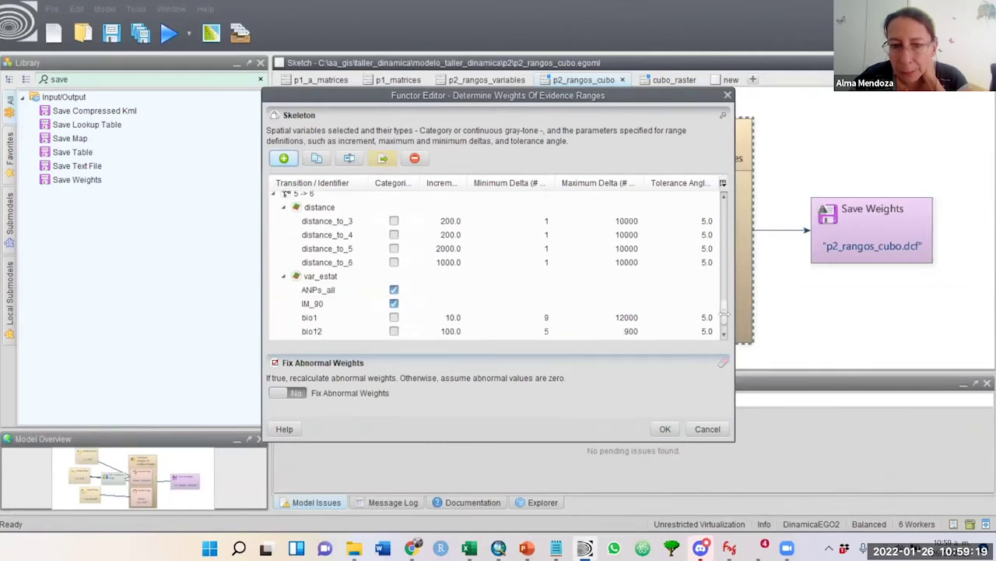
scroll(724, 315, "down", 2)
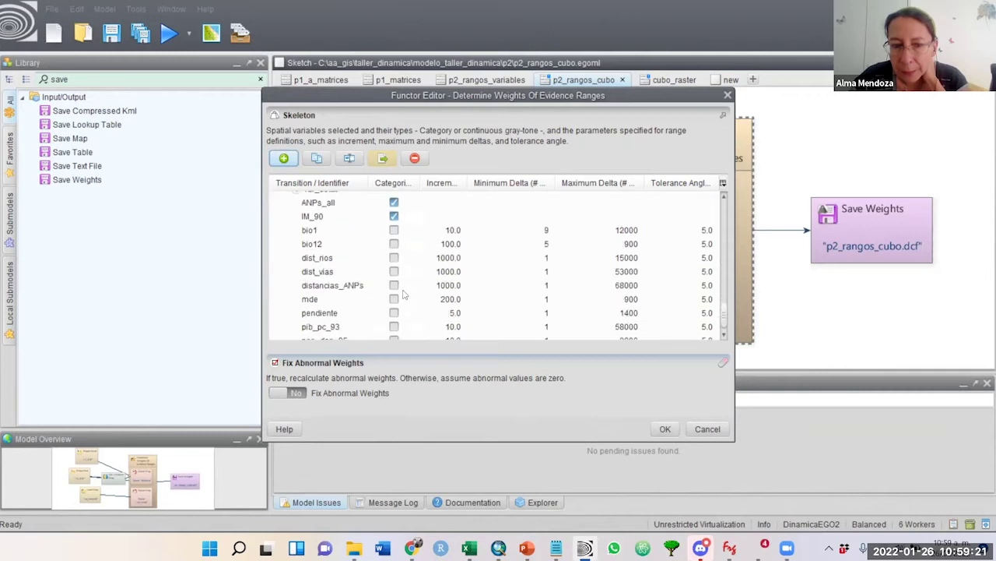
left_click(331, 286)
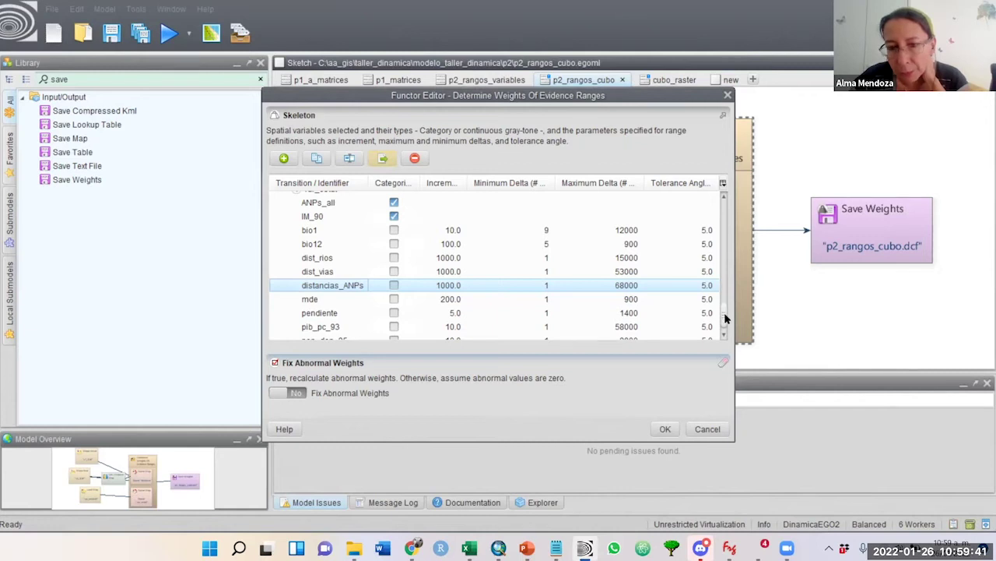
scroll(724, 317, "down", 1)
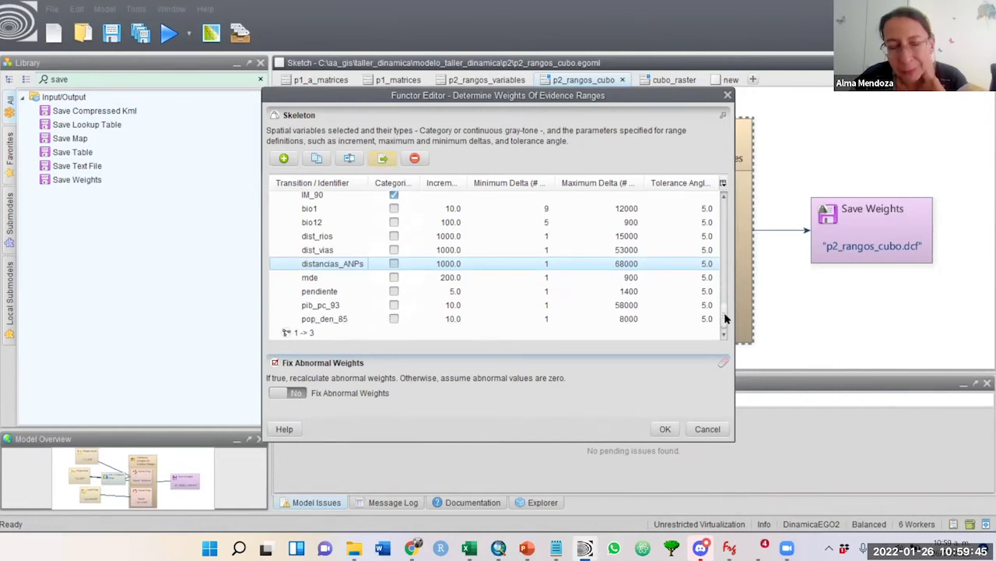
scroll(725, 318, "up", 5)
scroll(725, 318, "down", 5)
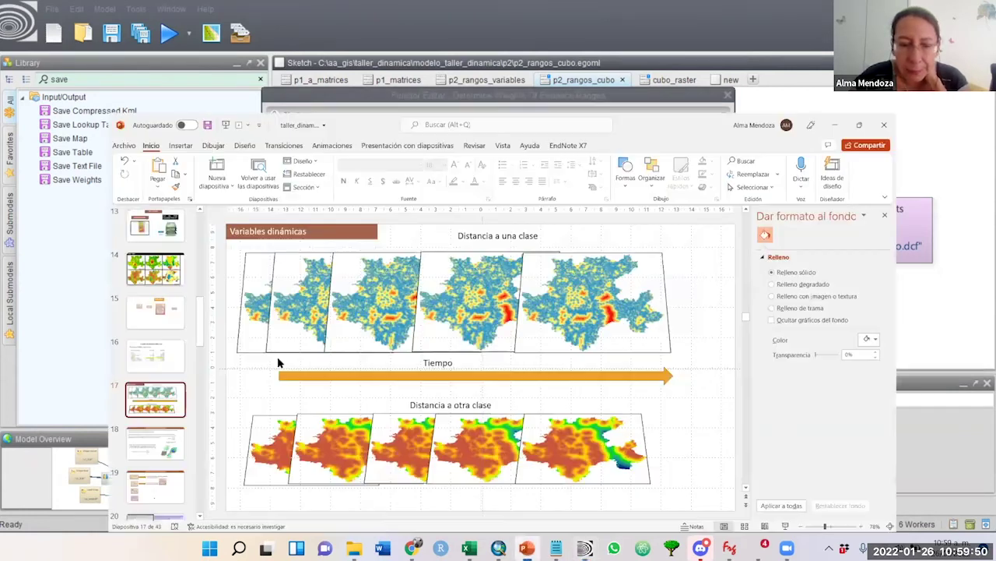
- Switch to PowerPoint and open the slide "2. Categorización de variables explicativas" on the weights of evidence method
left_click(527, 548)
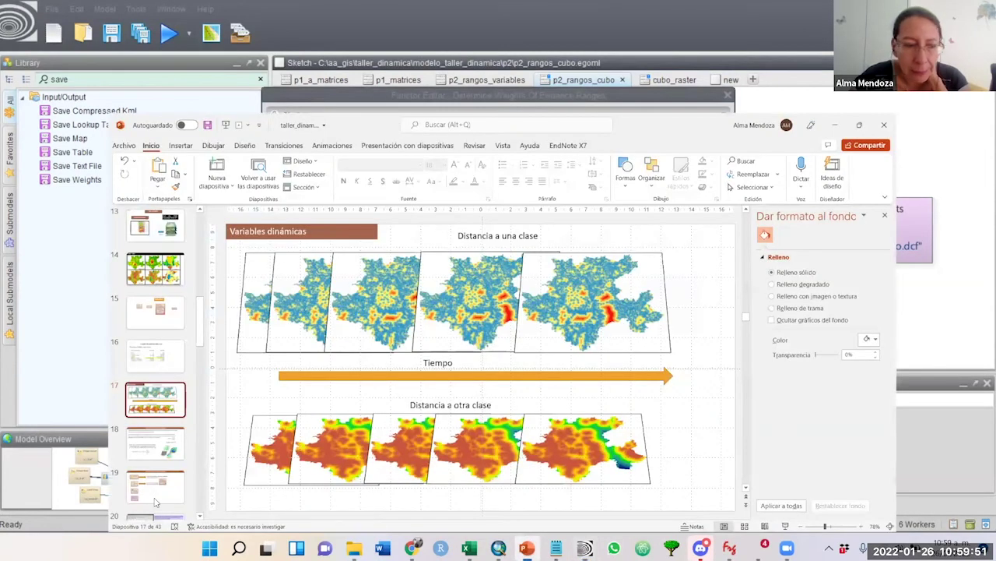
left_click(87, 428)
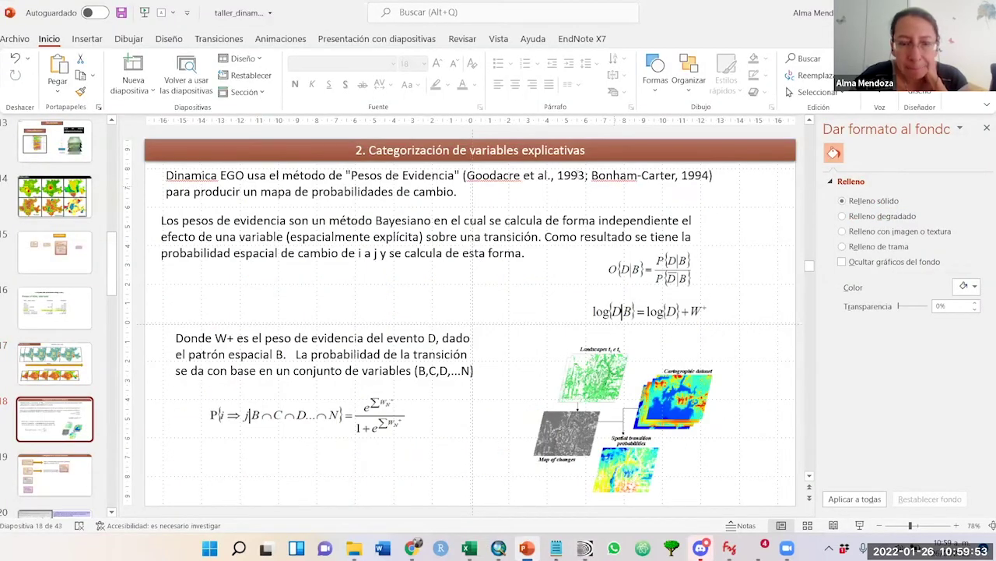
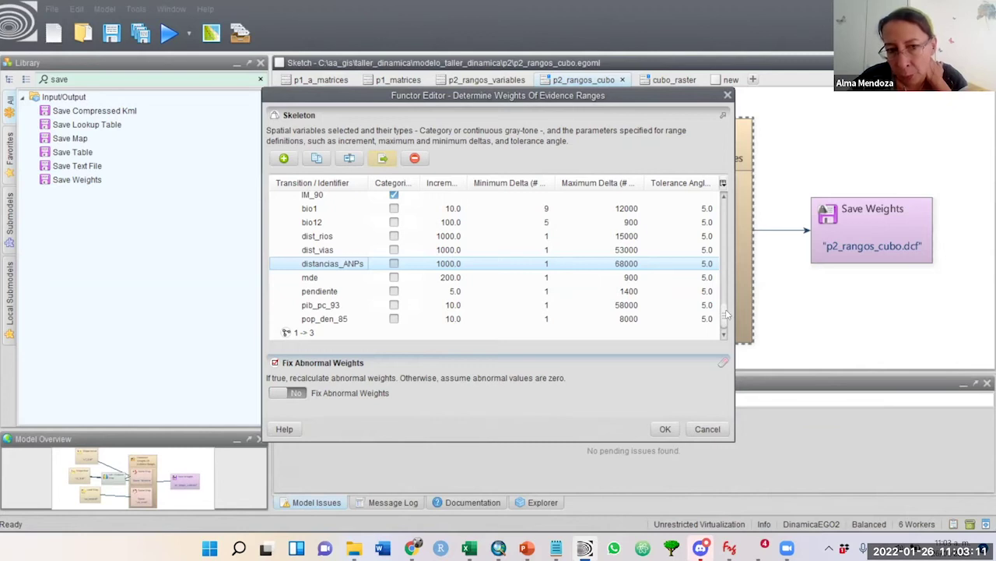
- Start a new variable for the 1 -> 3 transition in Dinamica EGO, choosing the var_estat map and its distancias_ANPs layer
scroll(727, 312, "up", 2)
scroll(726, 311, "up", 1)
scroll(726, 319, "down", 3)
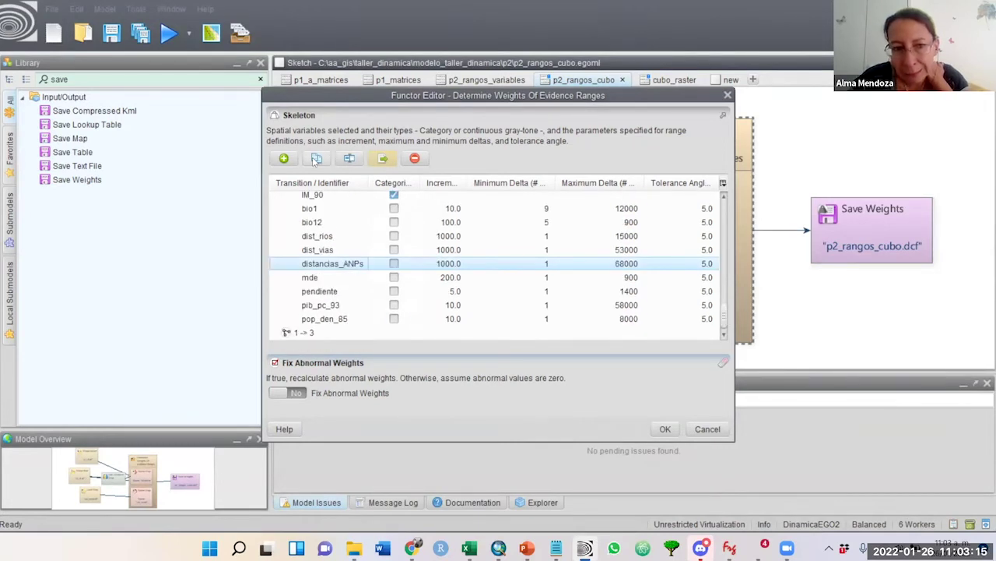
left_click(295, 336)
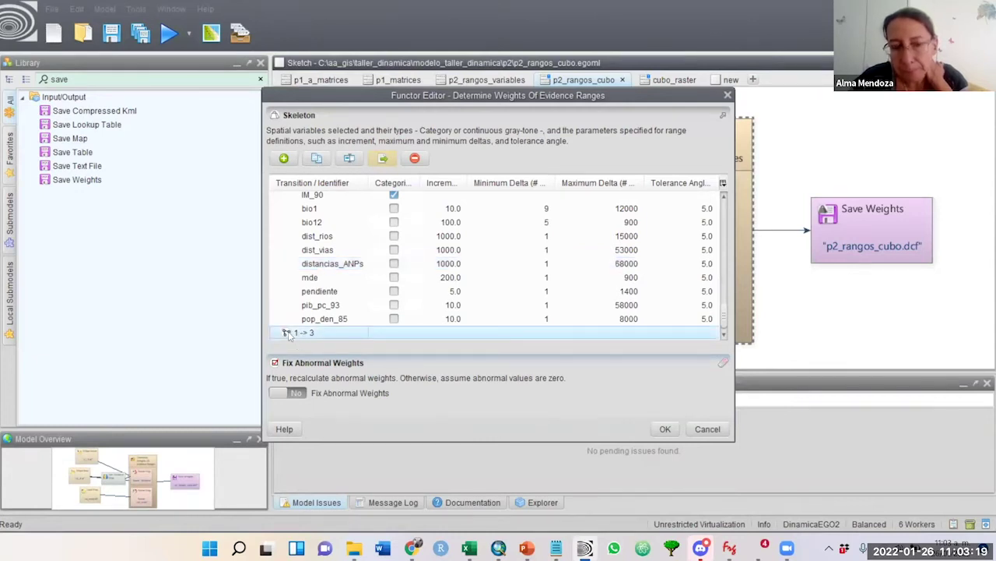
left_click(283, 158)
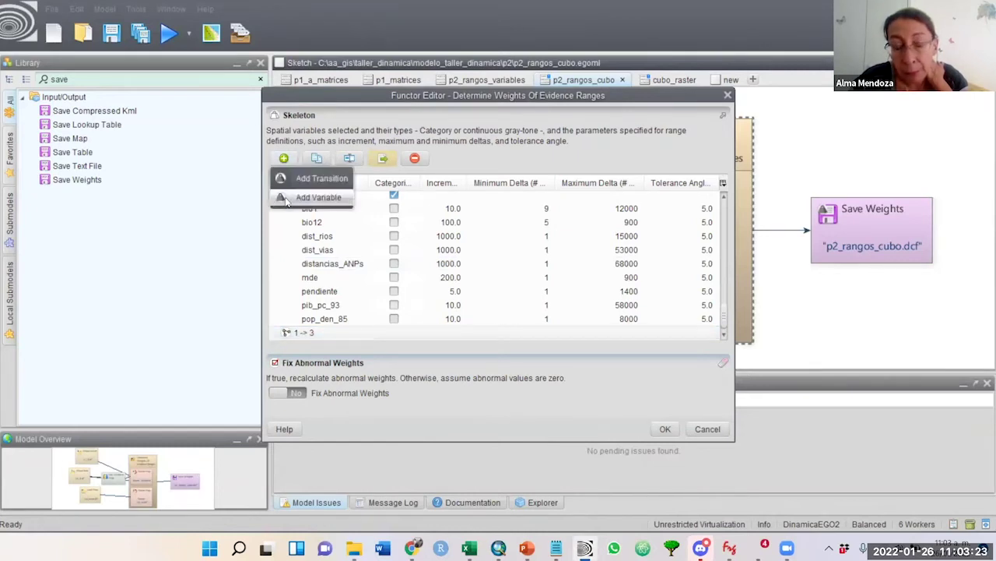
left_click(287, 199)
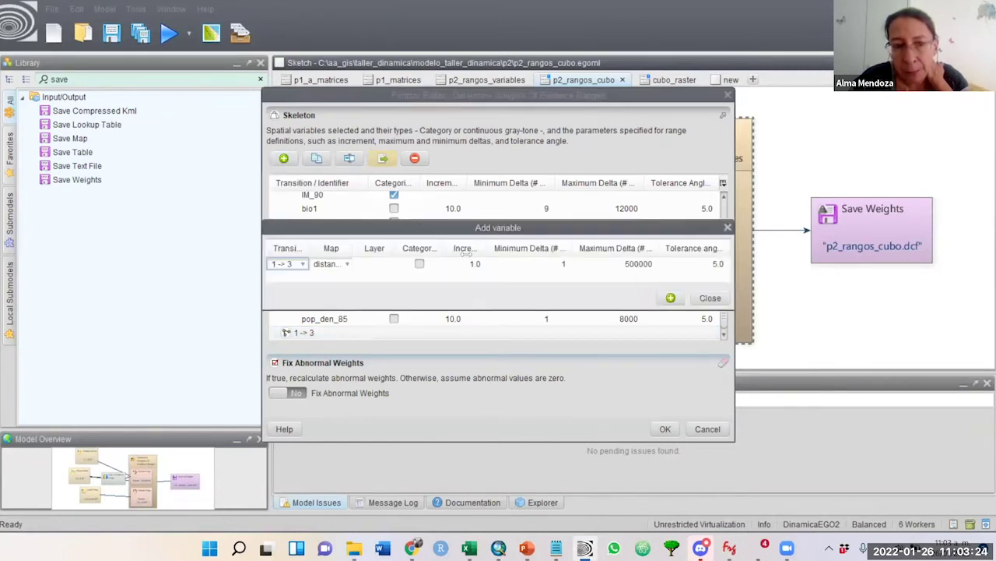
left_click(348, 264)
left_click(331, 292)
left_click(384, 266)
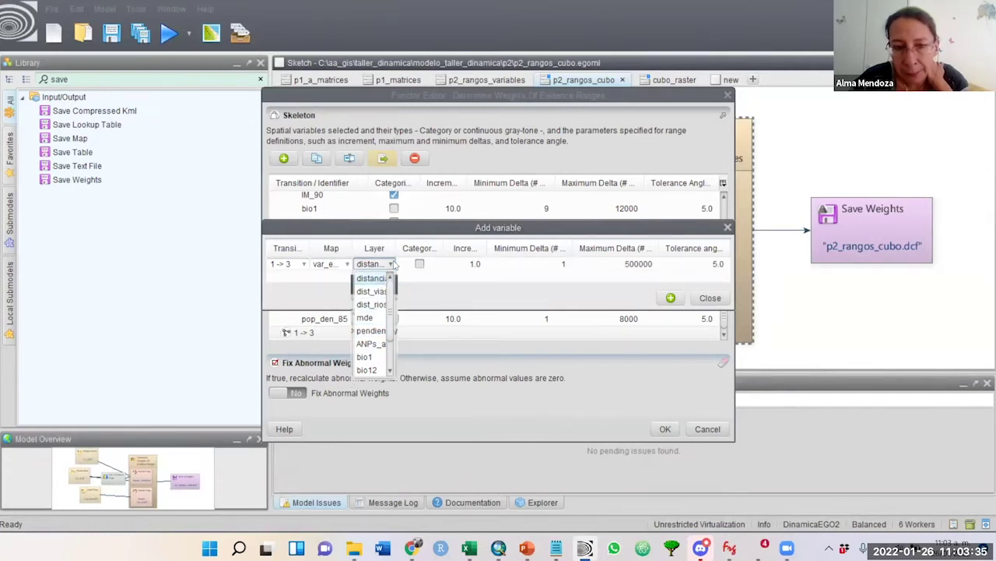
left_click_drag(397, 247, 470, 247)
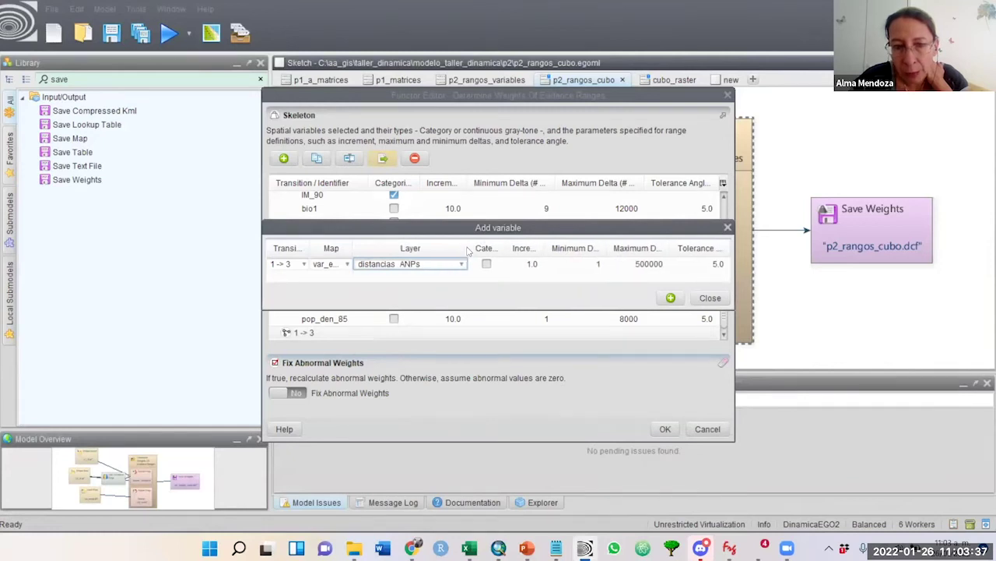
- Set the distancias_ANPs variable's increment to 1000 and maximum delta to 68000, and add it to the 1 -> 3 transition
double_click(534, 265)
type("1000")
key("Tab")
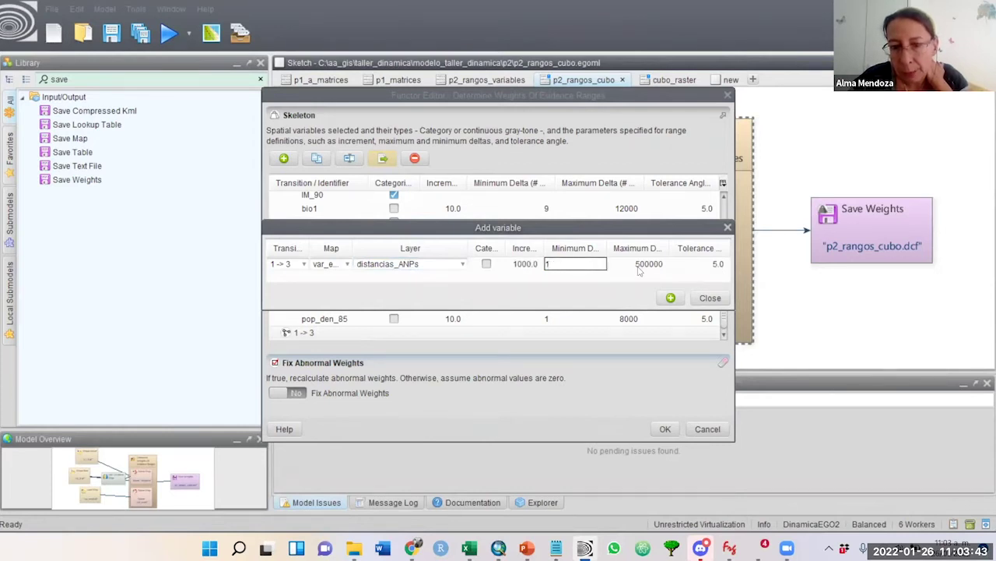
key("Tab")
double_click(670, 264)
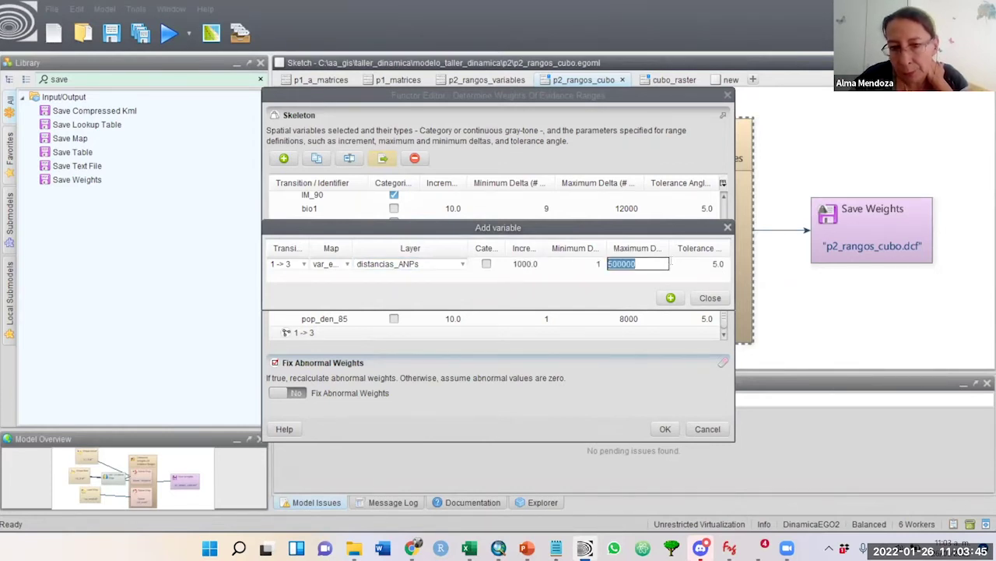
type("68000")
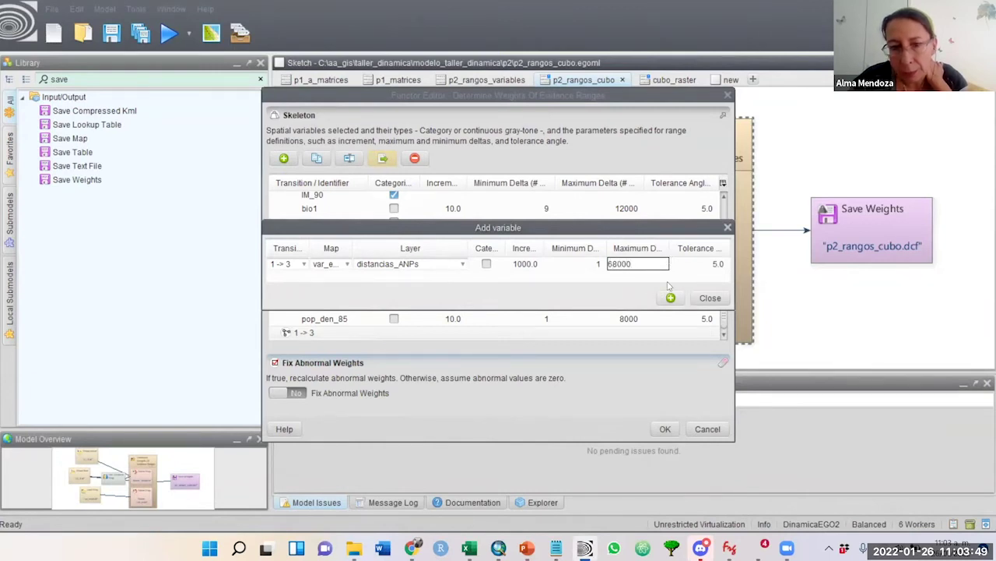
left_click(712, 264)
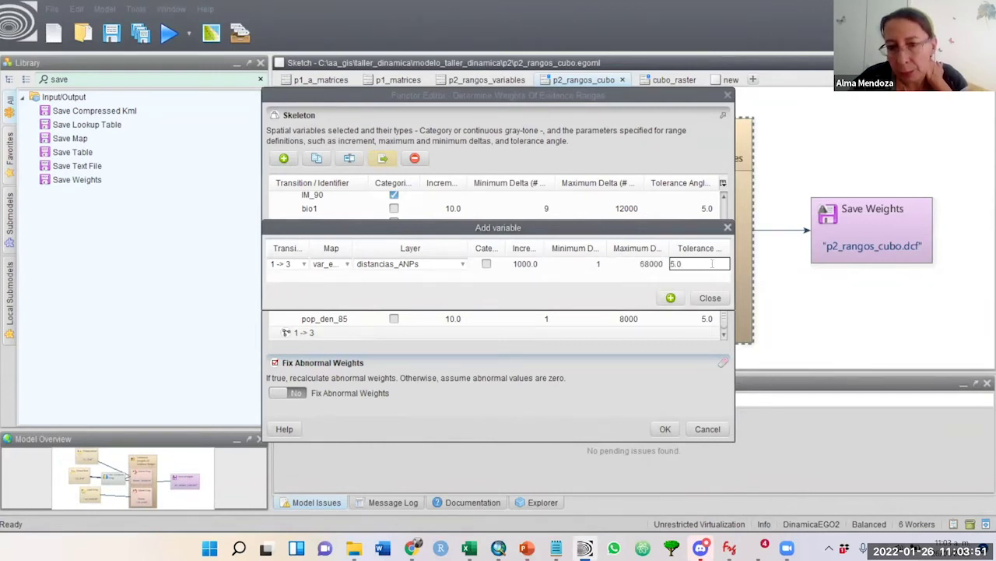
left_click(670, 299)
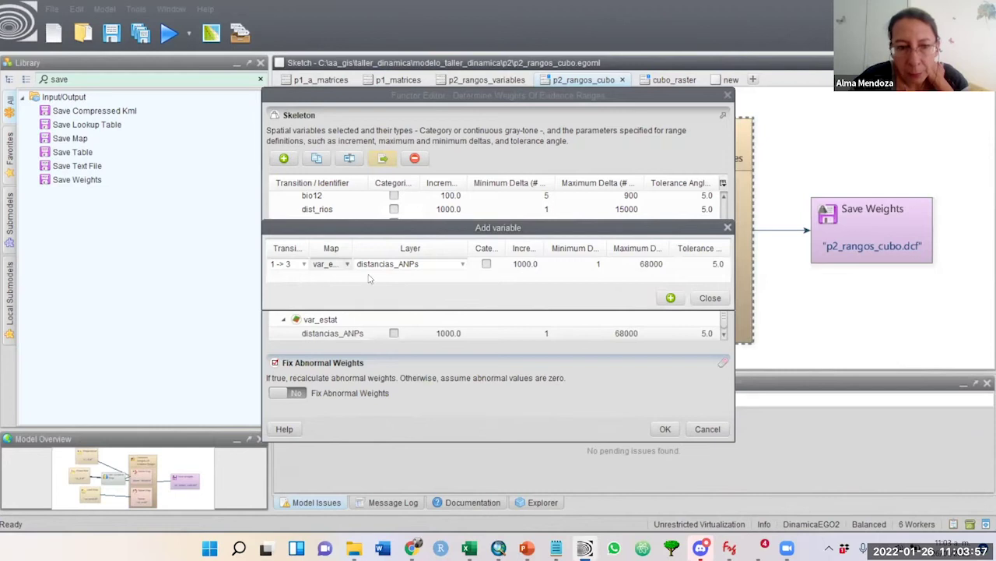
left_click(463, 264)
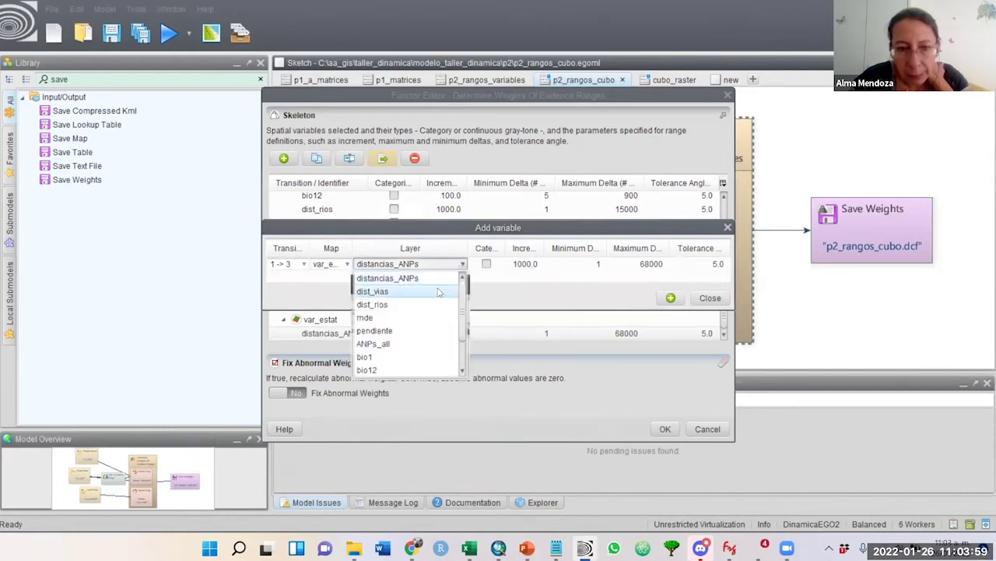
left_click(437, 292)
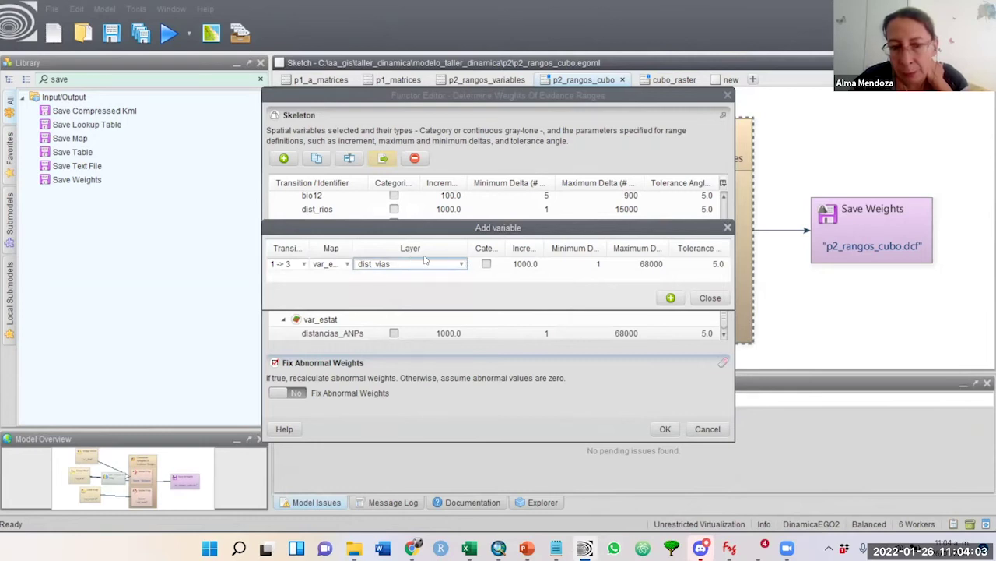
left_click(709, 296)
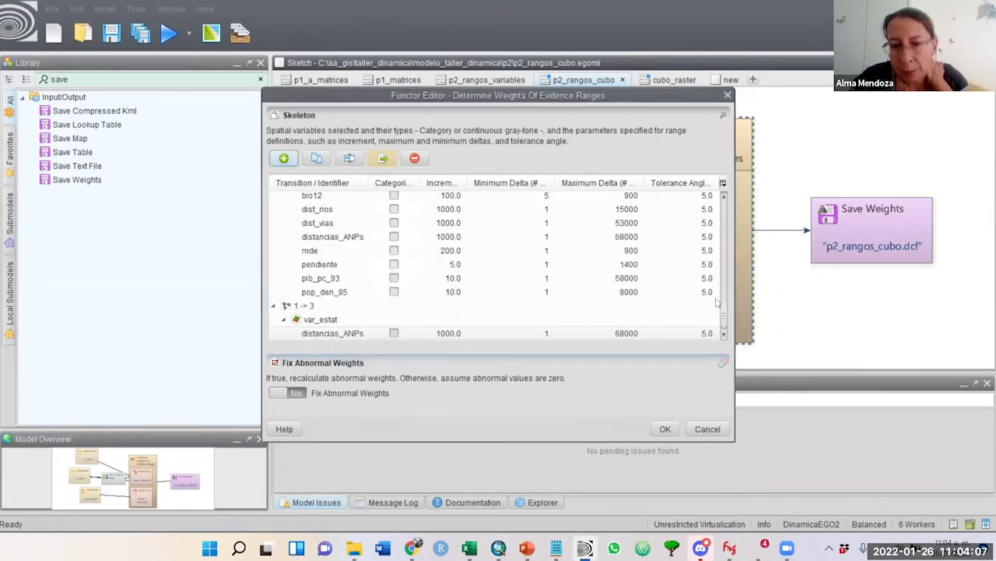
- Delete the 1 -> 3 transition together with its distancias_ANPs variable from the skeleton
left_click(306, 307)
left_click(414, 158)
left_click(474, 289)
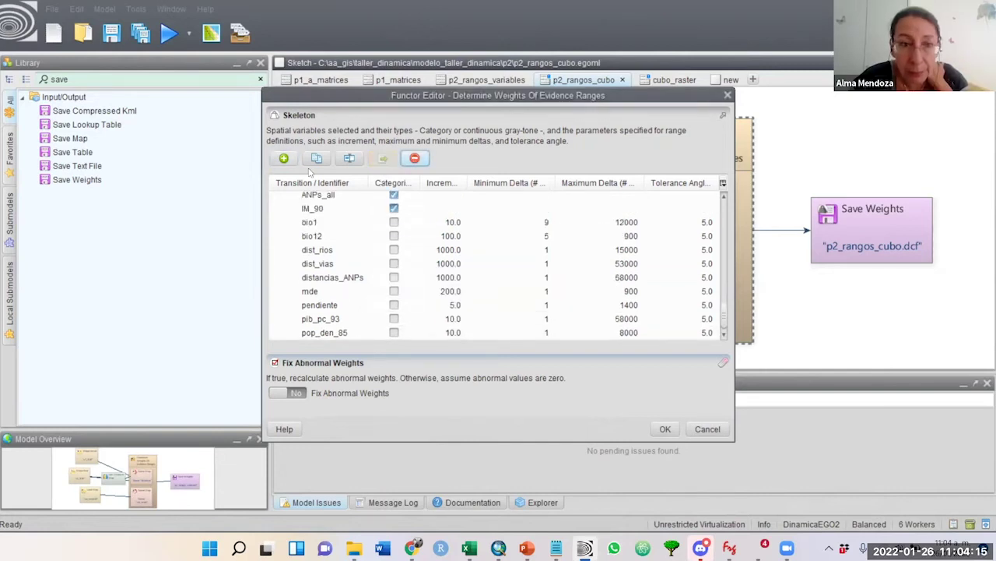
- Add a new skeleton transition from 1 to 3
left_click(285, 159)
left_click(322, 179)
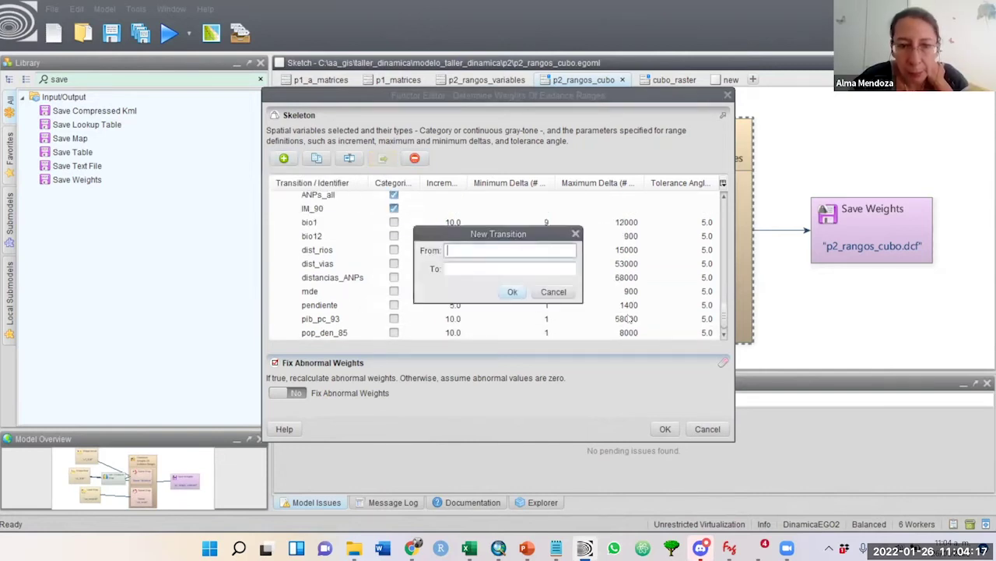
type("1")
left_click(488, 267)
type("3")
left_click(507, 291)
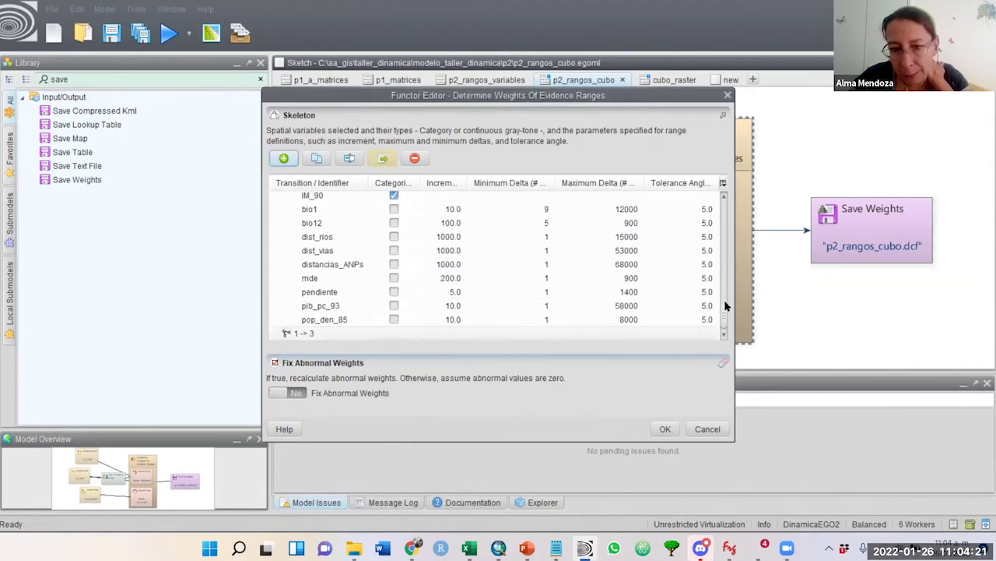
- Collapse the distance group under the 1 -> 4 transition and widen the functor editor to show the full parameter column headings
left_click_drag(740, 232, 742, 201)
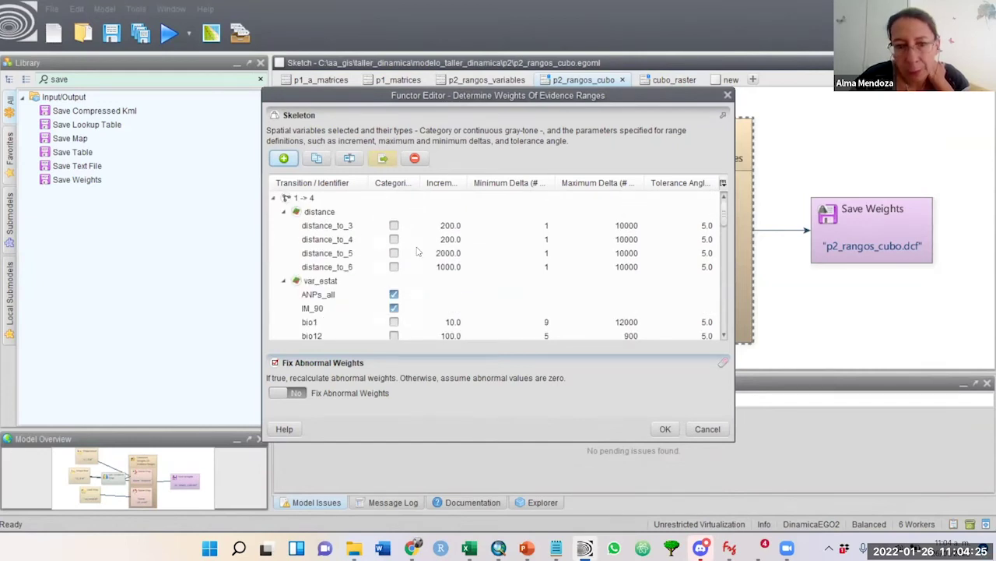
left_click(283, 212)
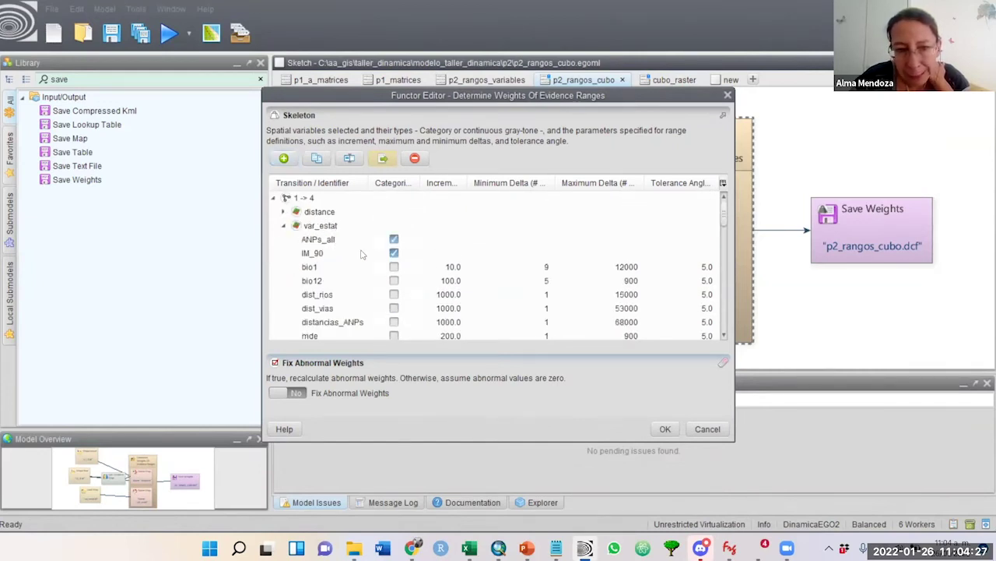
left_click(724, 336)
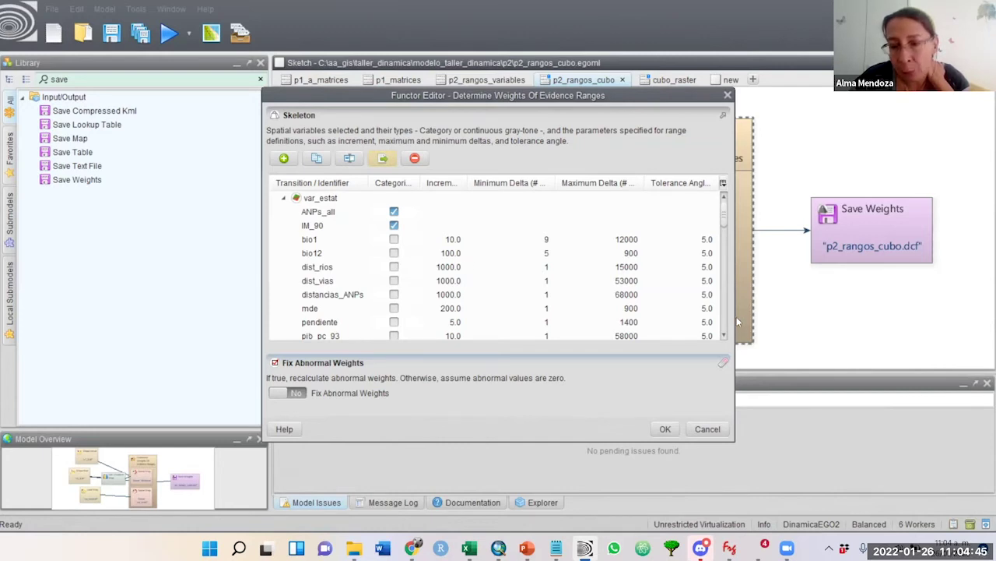
left_click_drag(737, 316, 907, 320)
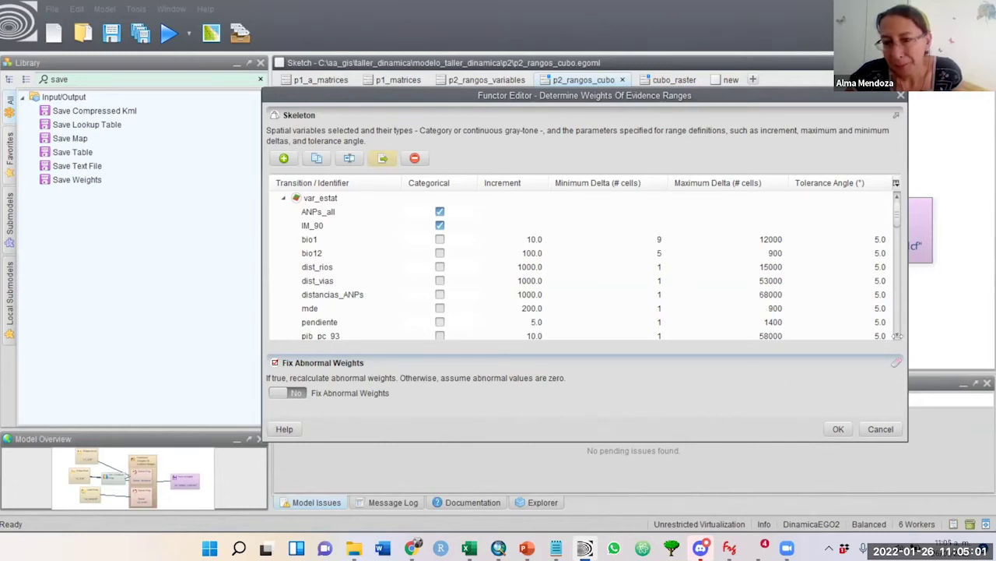
scroll(898, 334, "down", 1)
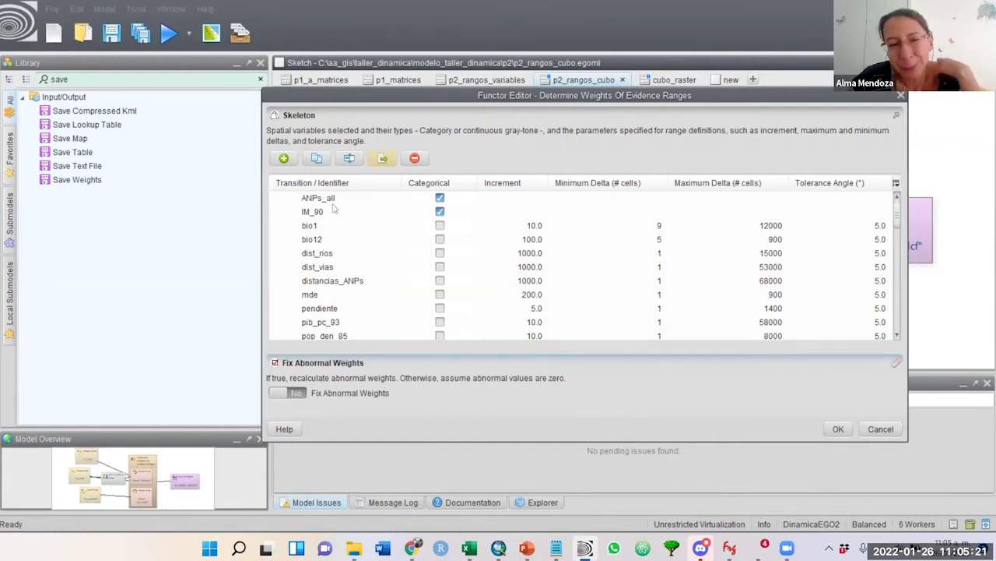
- Review the options for adding skeleton entries, select bio1 under the 1 -> 4 transition, and make the functor editor taller
left_click(284, 159)
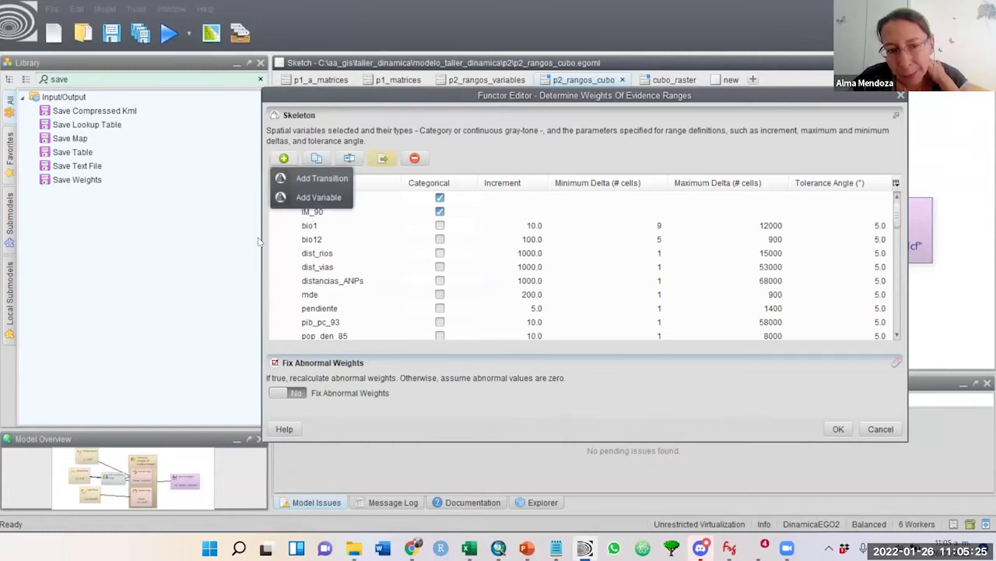
left_click(282, 250)
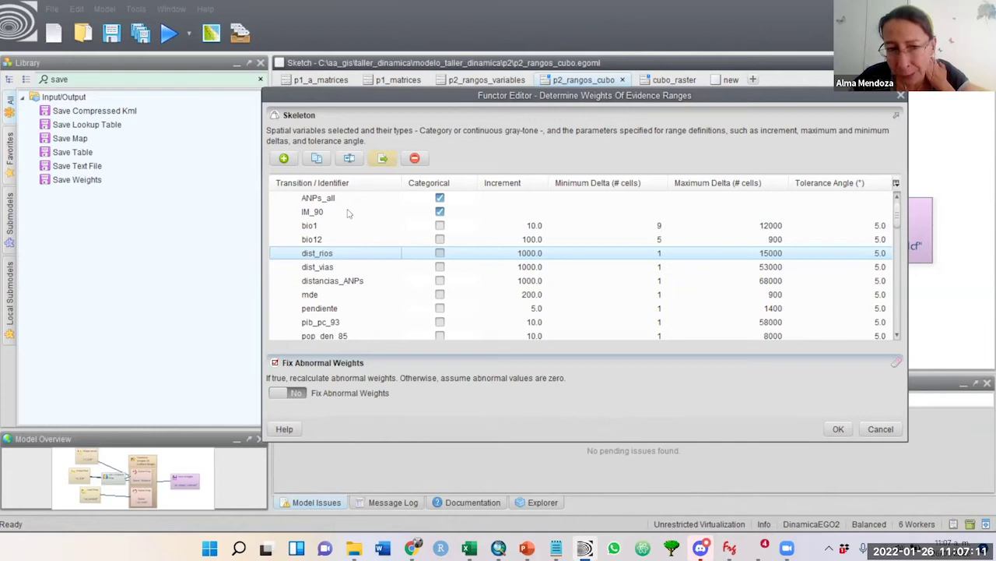
left_click(309, 229)
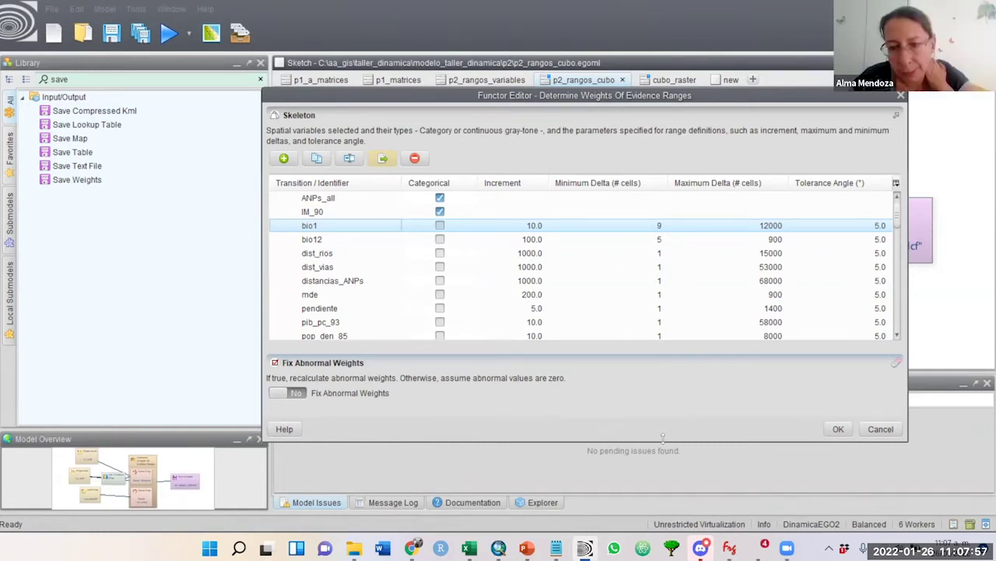
left_click_drag(662, 441, 669, 521)
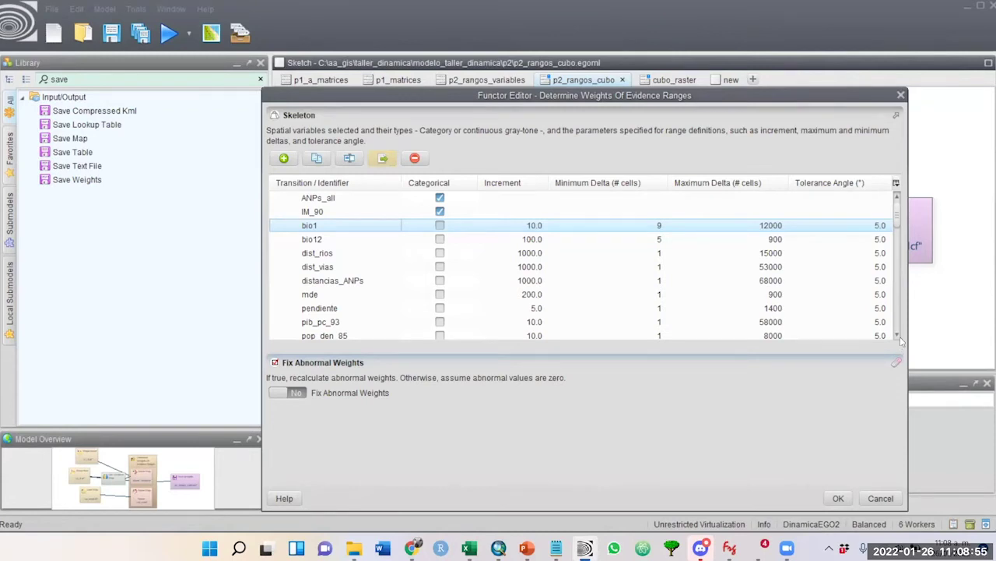
- Examine the categorical flags, increments and delta parameters of the var_estat variables under the 1 -> 4 transition
scroll(899, 336, "down", 2)
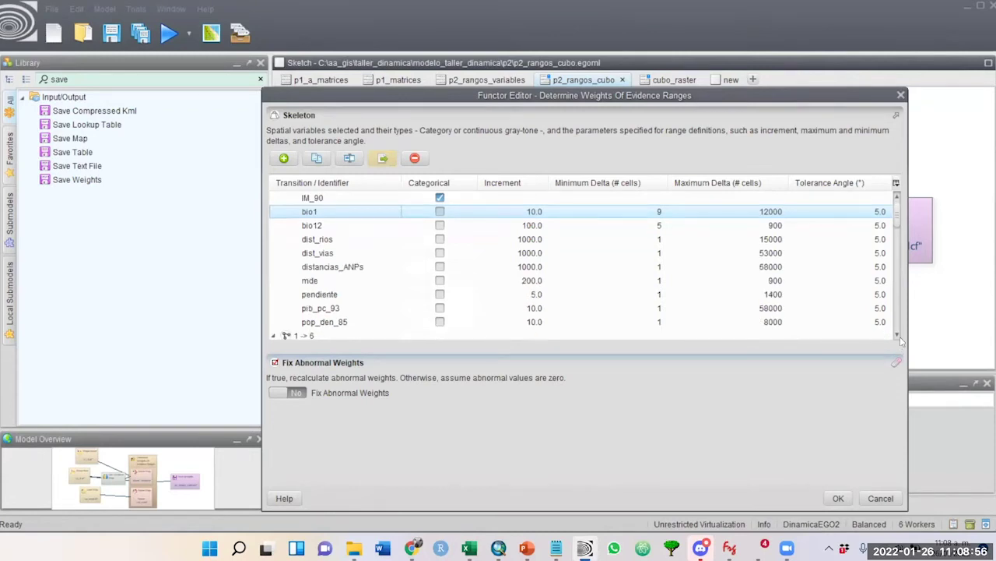
left_click(897, 197)
left_click(897, 198)
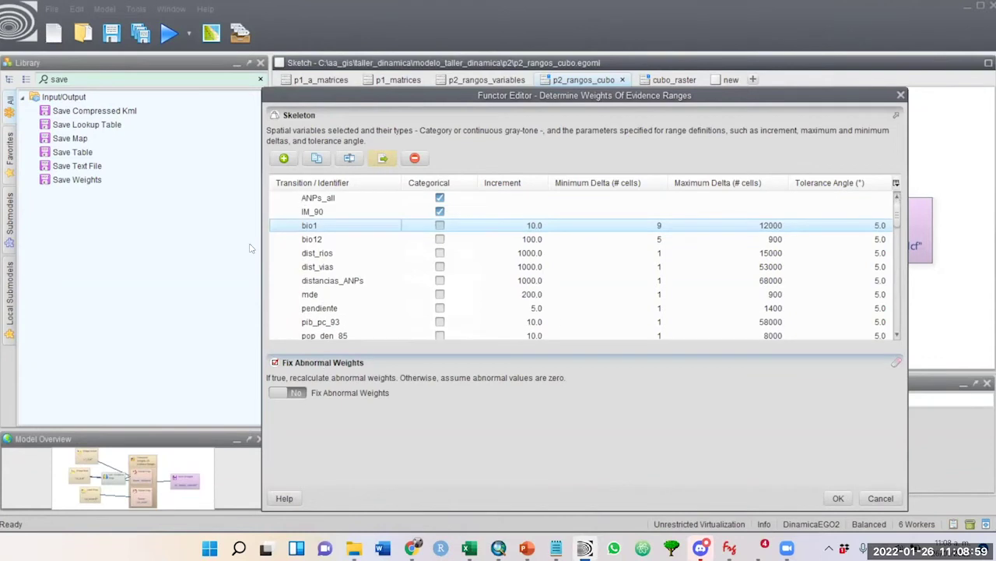
left_click(898, 198)
left_click(897, 198)
left_click(897, 198)
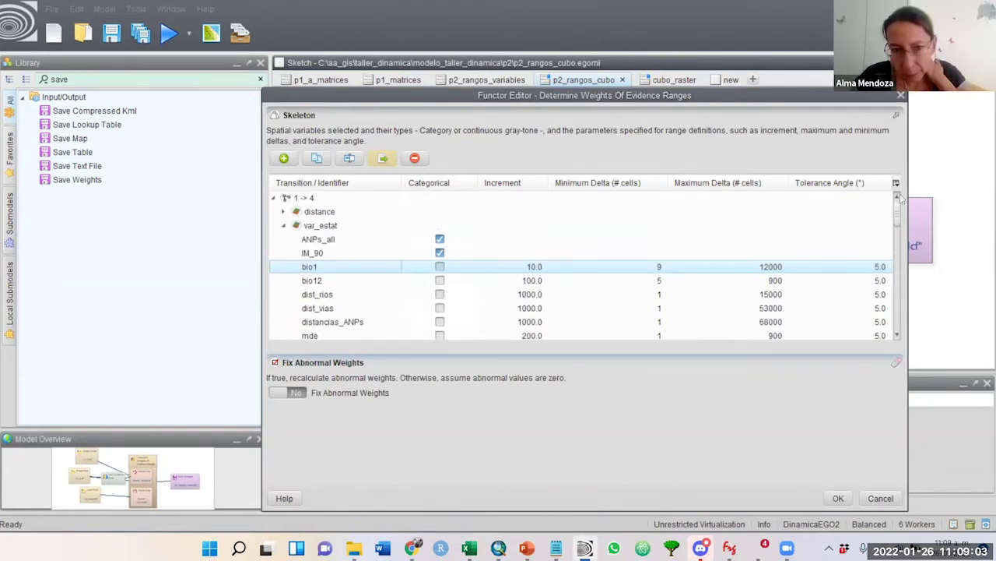
left_click(284, 212)
left_click(284, 212)
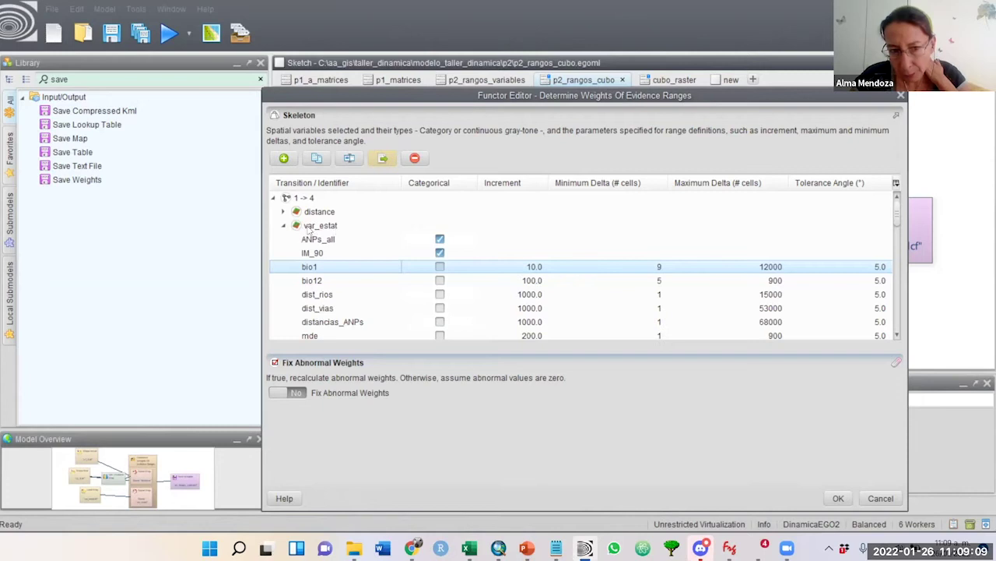
left_click(896, 336)
left_click(896, 337)
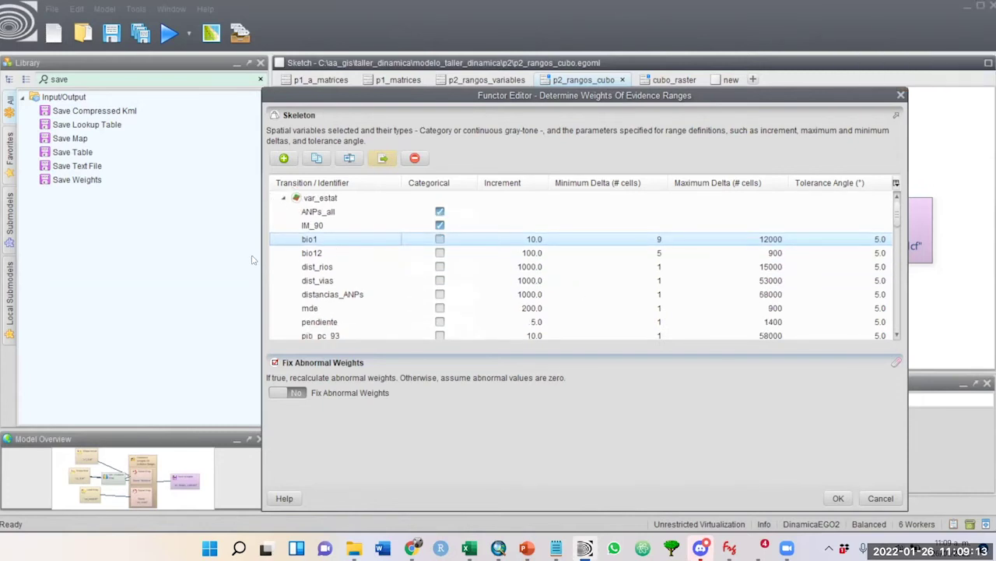
left_click(898, 337)
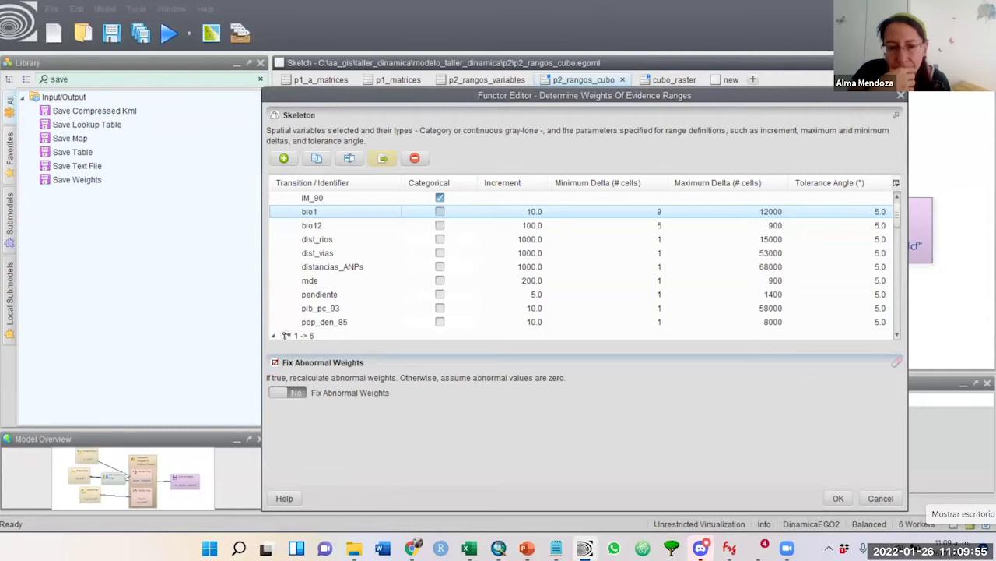
- Collapse the var_estat group and expand the distance group under the 1 -> 4 transition
left_click(646, 67)
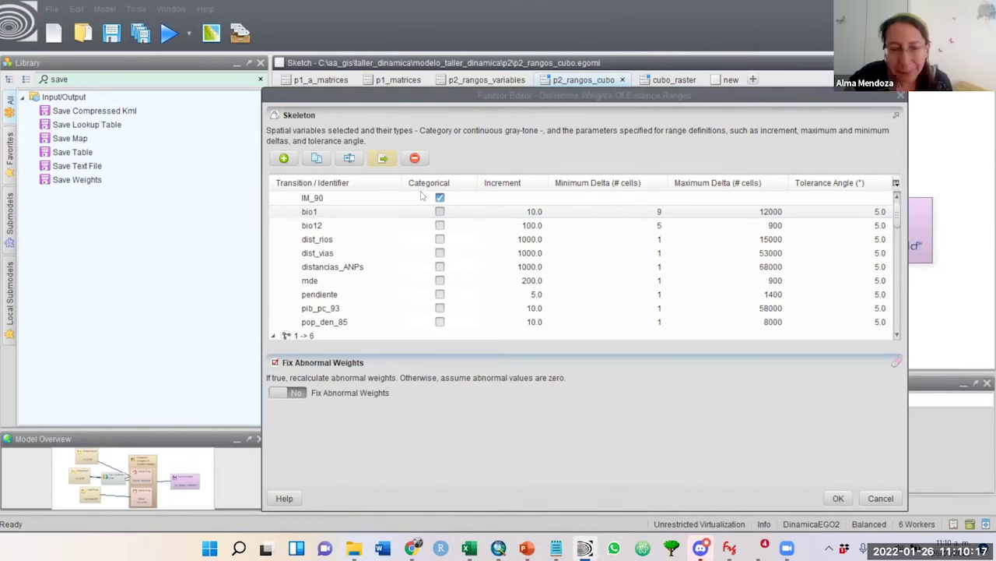
left_click(887, 212)
scroll(584, 226, "up", 2)
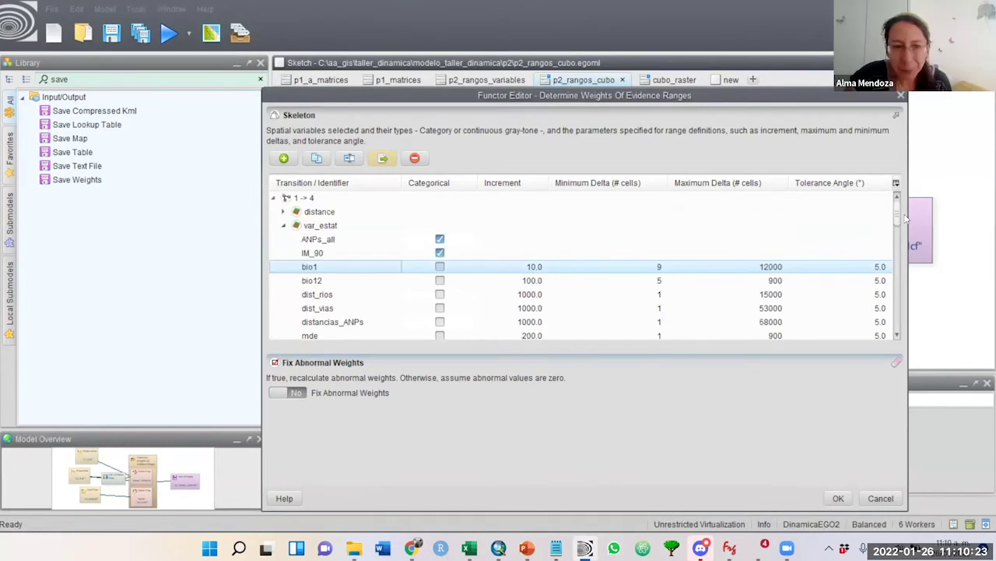
left_click(284, 225)
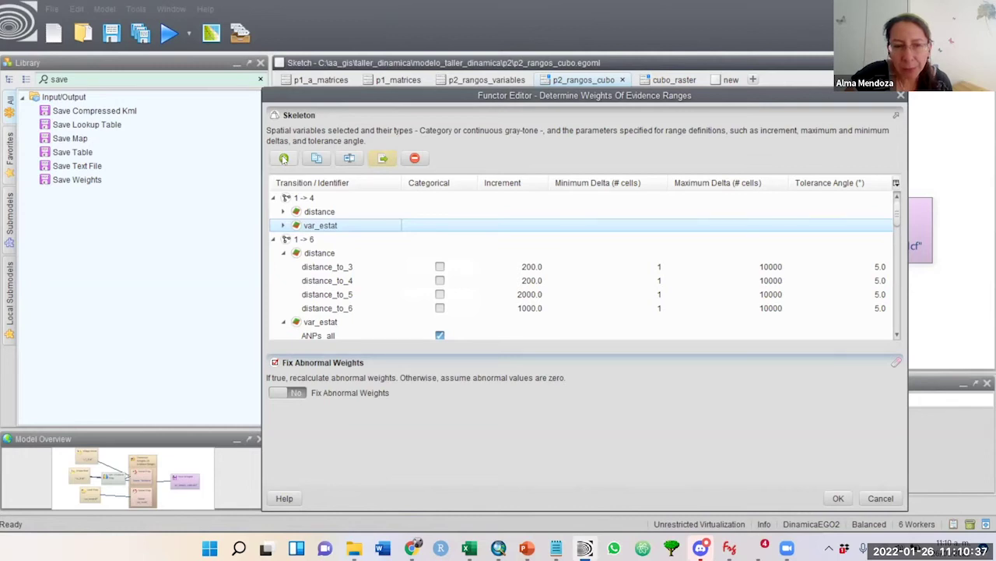
left_click(283, 212)
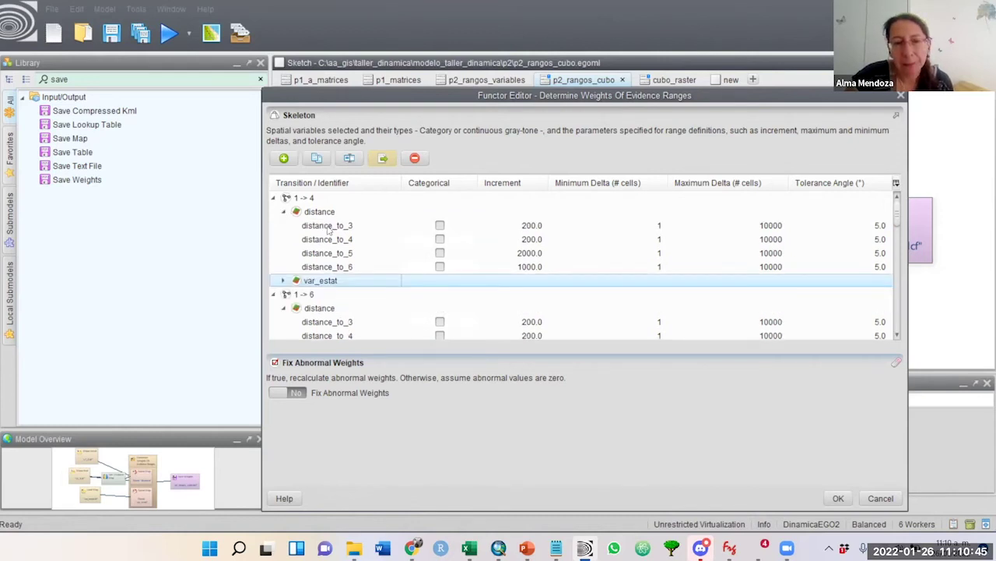
left_click_drag(899, 225, 910, 340)
left_click(296, 341)
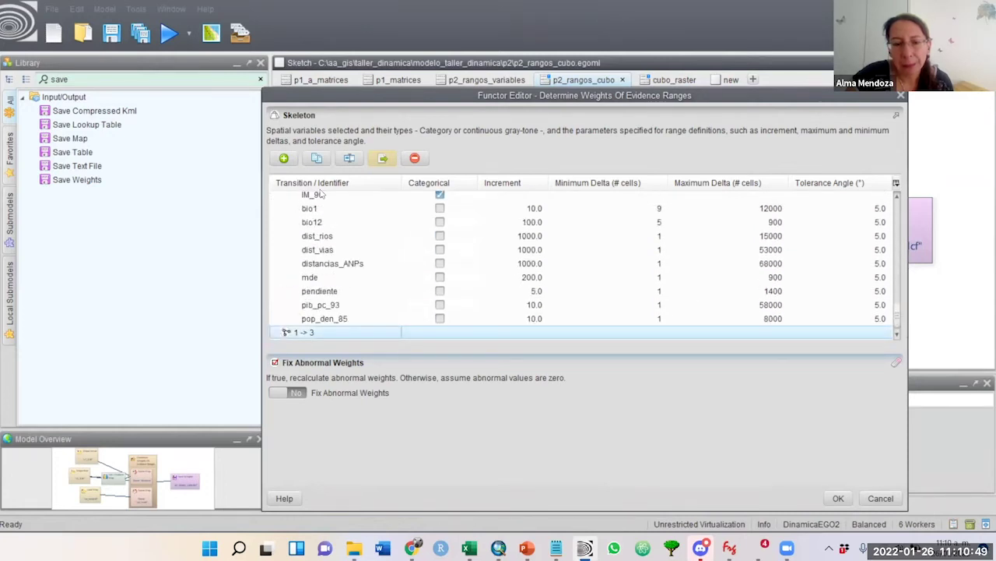
left_click(284, 159)
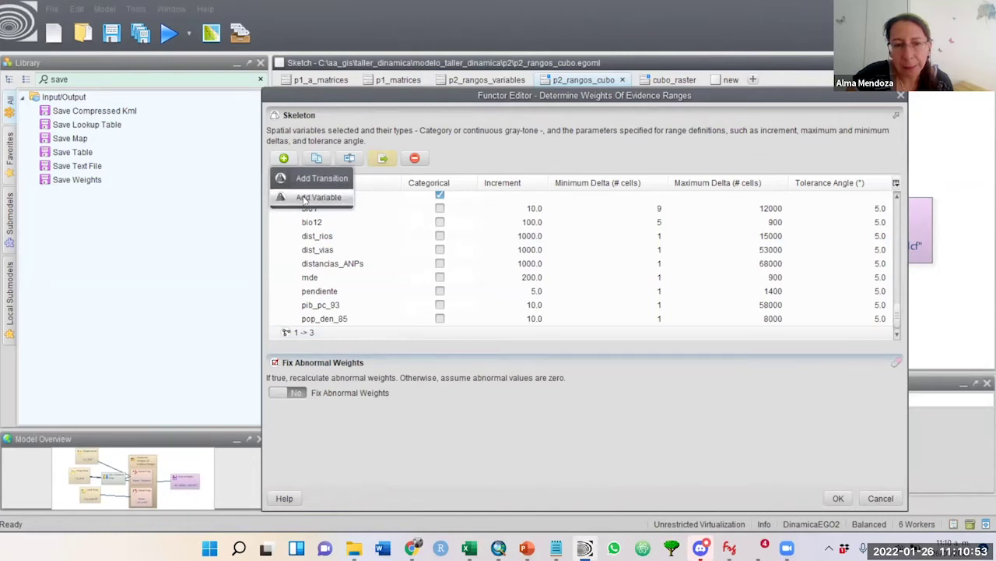
left_click(304, 200)
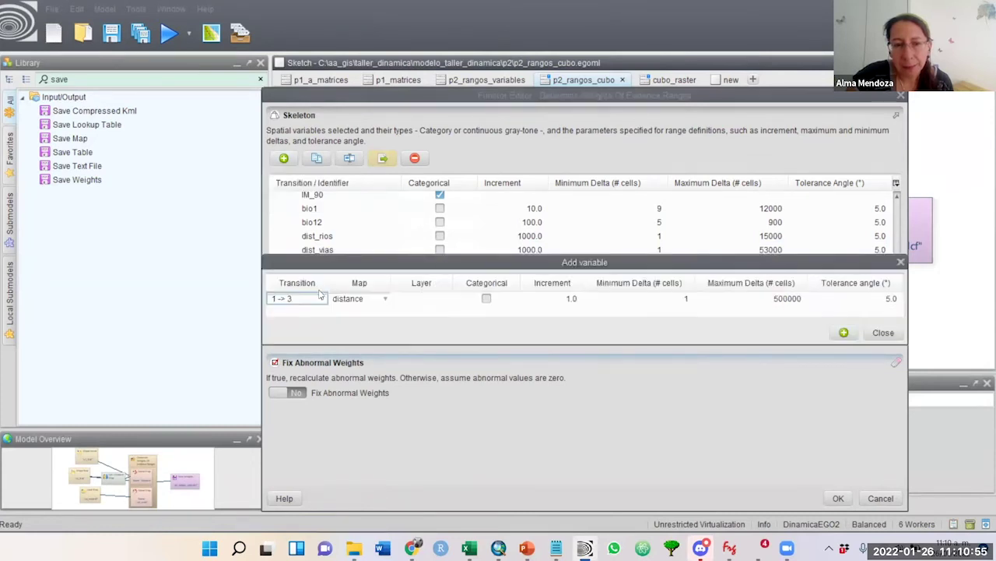
left_click(385, 300)
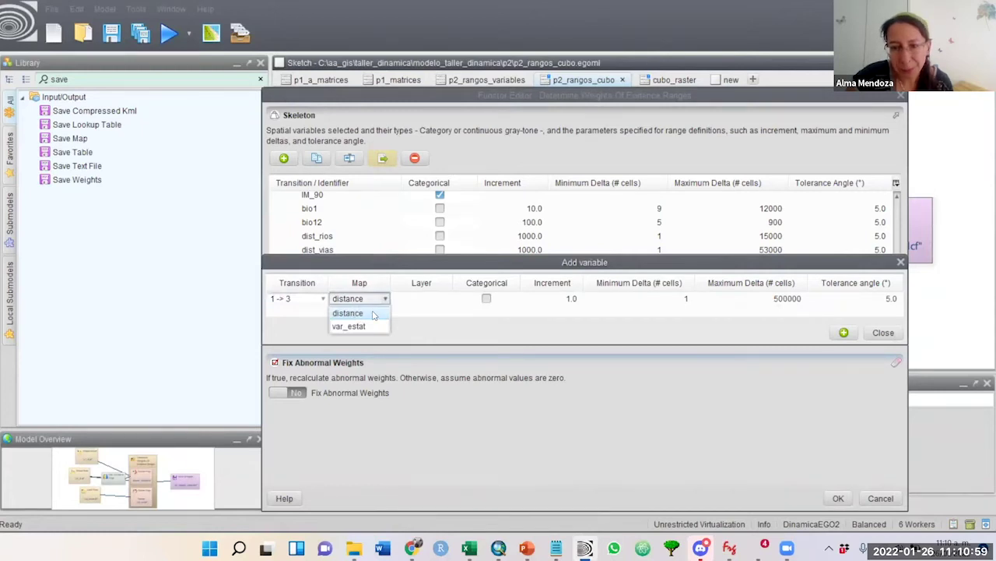
left_click(883, 332)
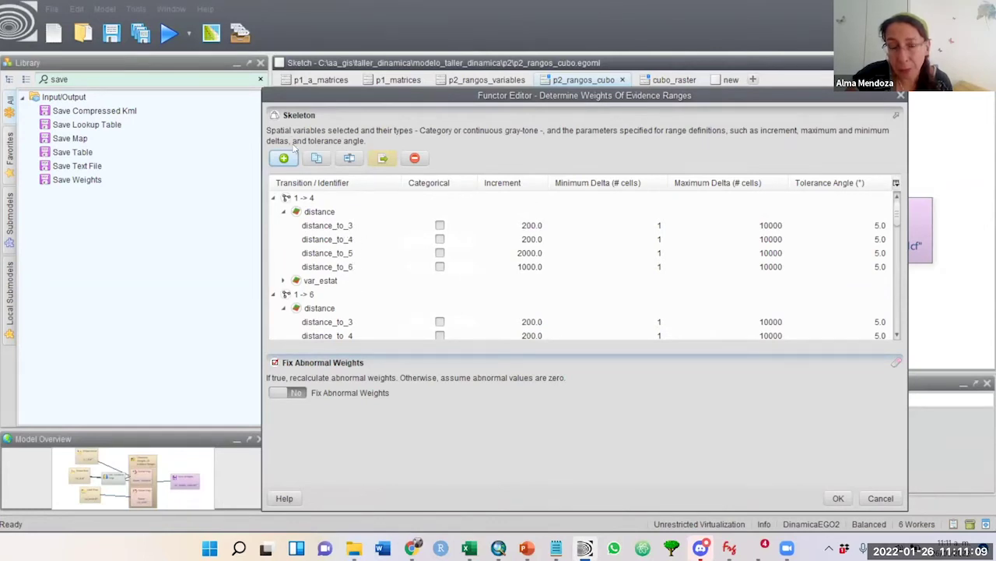
- Define a new variable for the 1 -> 3 transition with the distance map and layer distance_to_3
left_click_drag(900, 225, 896, 354)
left_click(346, 333)
left_click(283, 158)
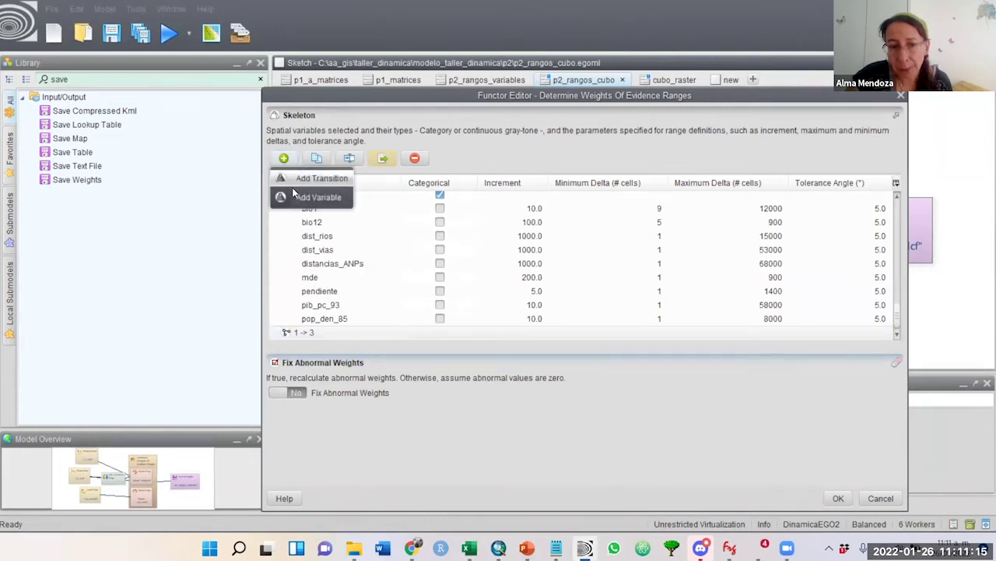
left_click(312, 195)
left_click(384, 300)
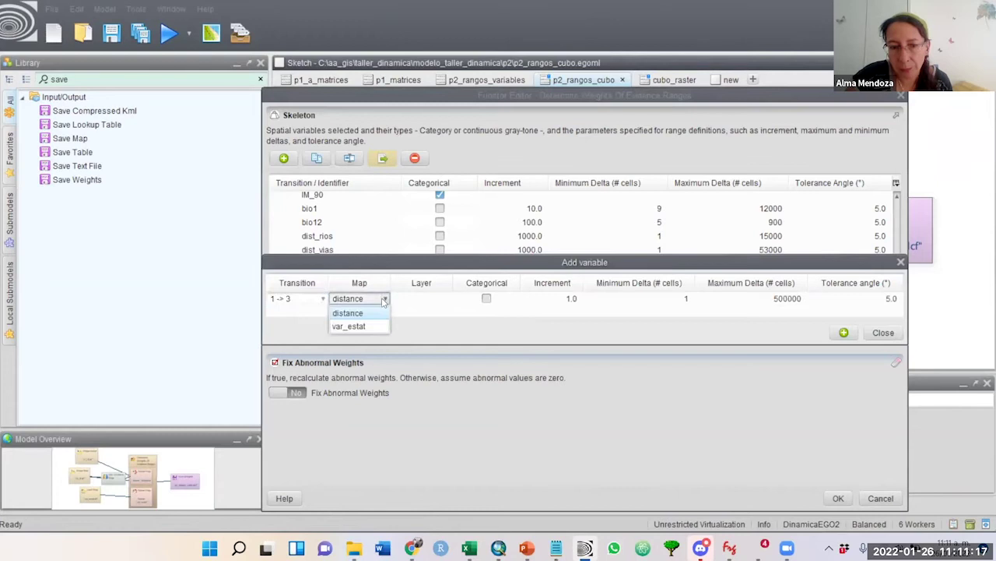
left_click(347, 313)
left_click(421, 298)
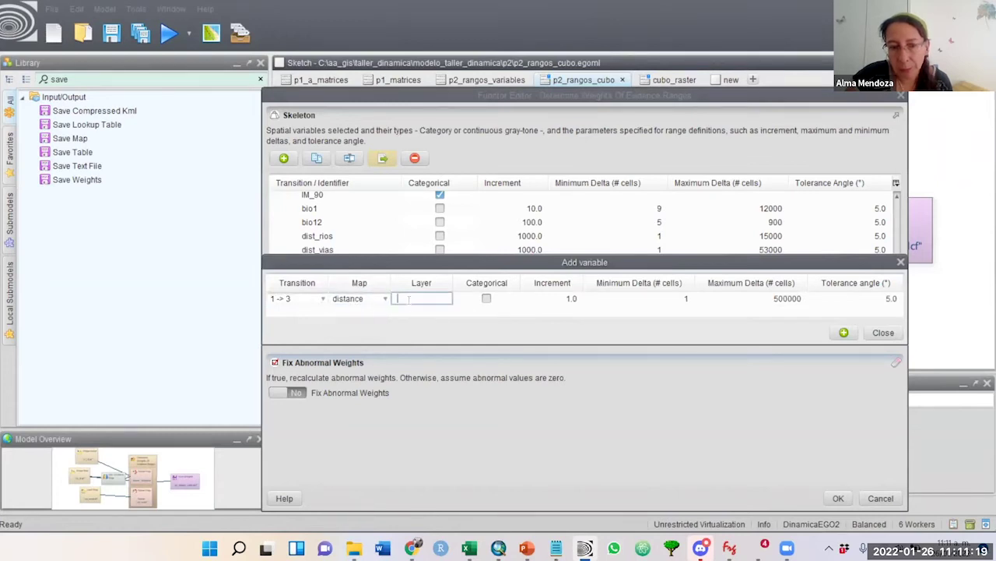
type("dist")
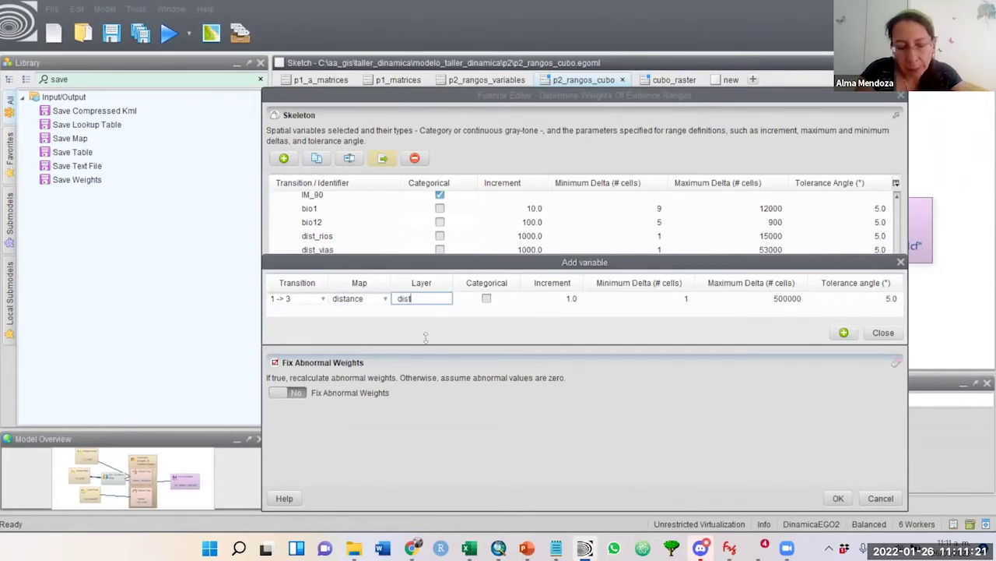
type("ance")
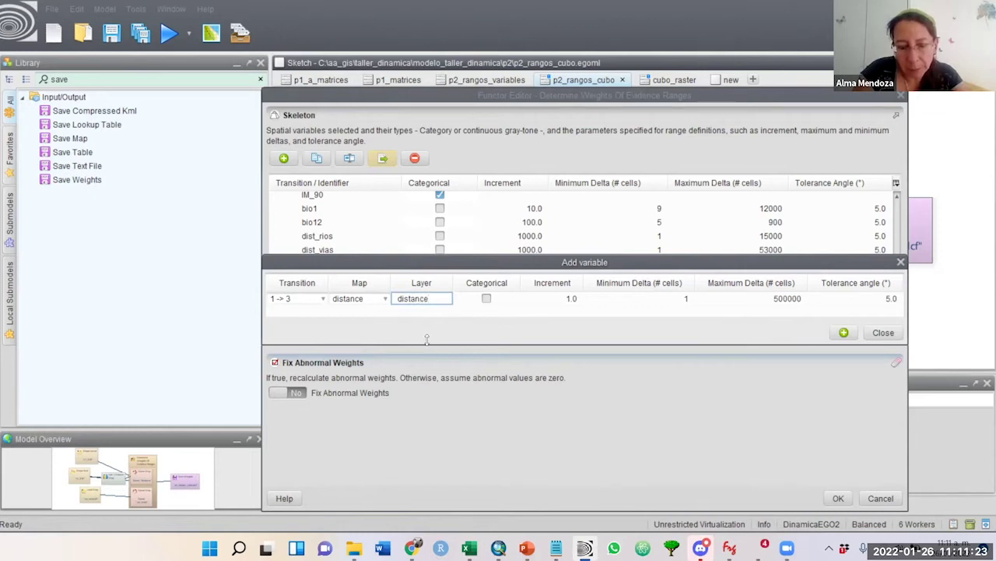
type("_to_3")
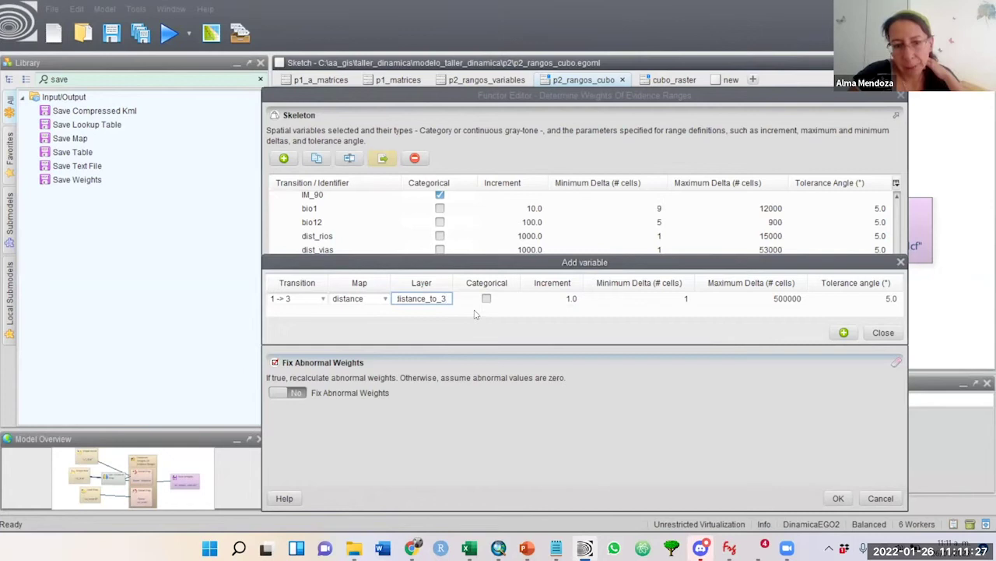
key("Return")
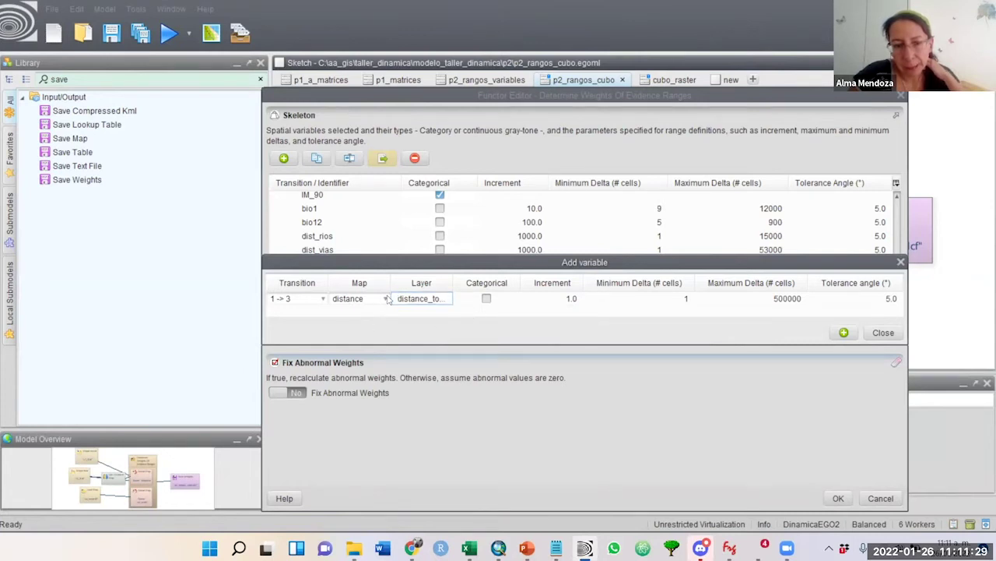
- Keep distance as the map, add the distance_to_3 variable to the skeleton, and close the variable dialog
left_click(387, 300)
left_click(386, 301)
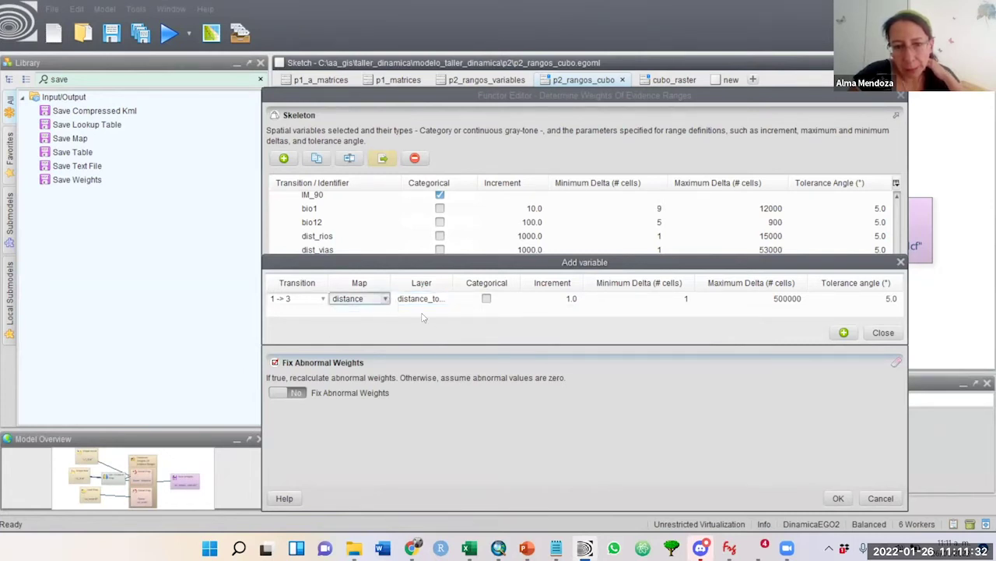
left_click(843, 333)
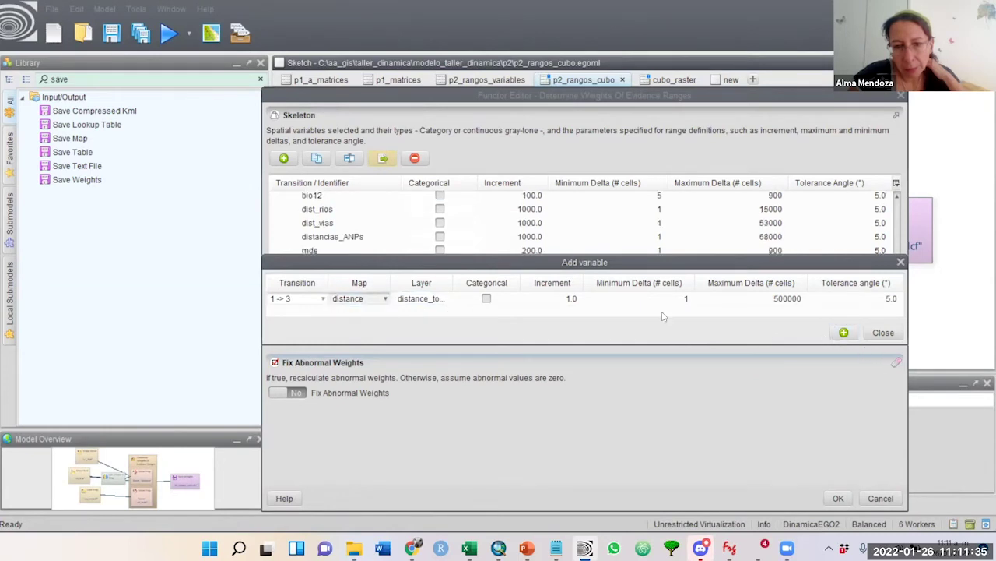
left_click(434, 300)
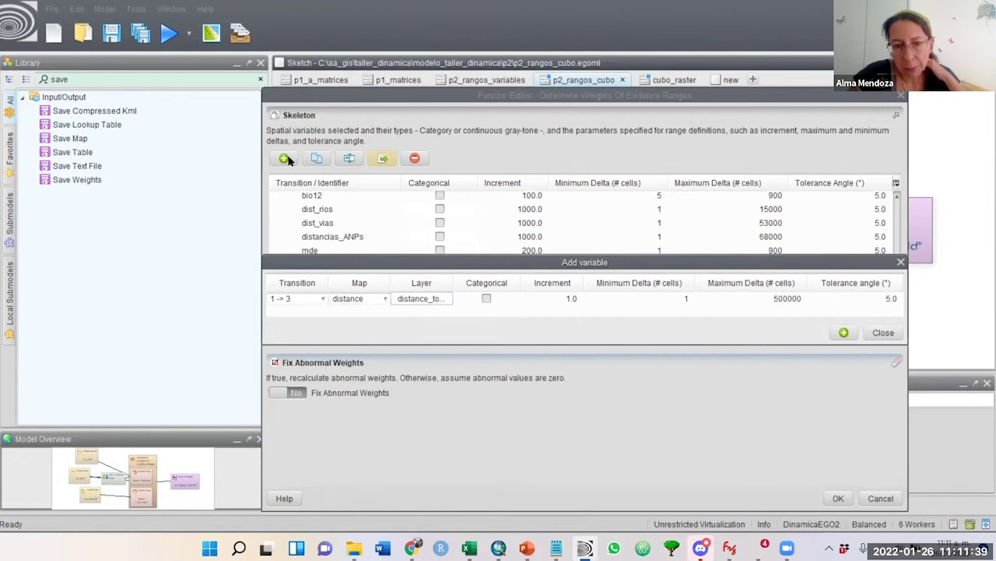
left_click(883, 333)
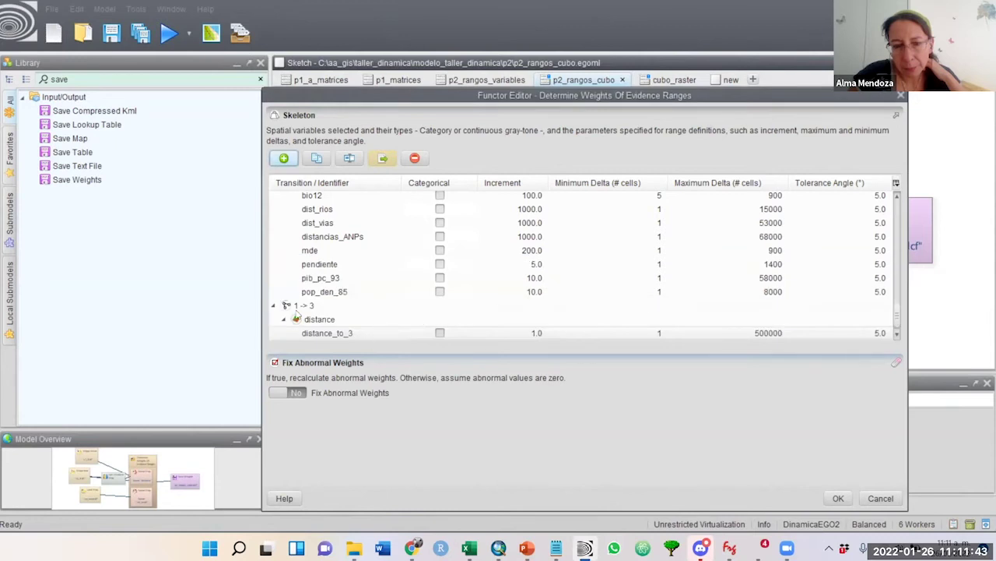
- Add the distance_to_4 layer of the distance map as another variable of the 1 -> 3 transition
left_click(285, 159)
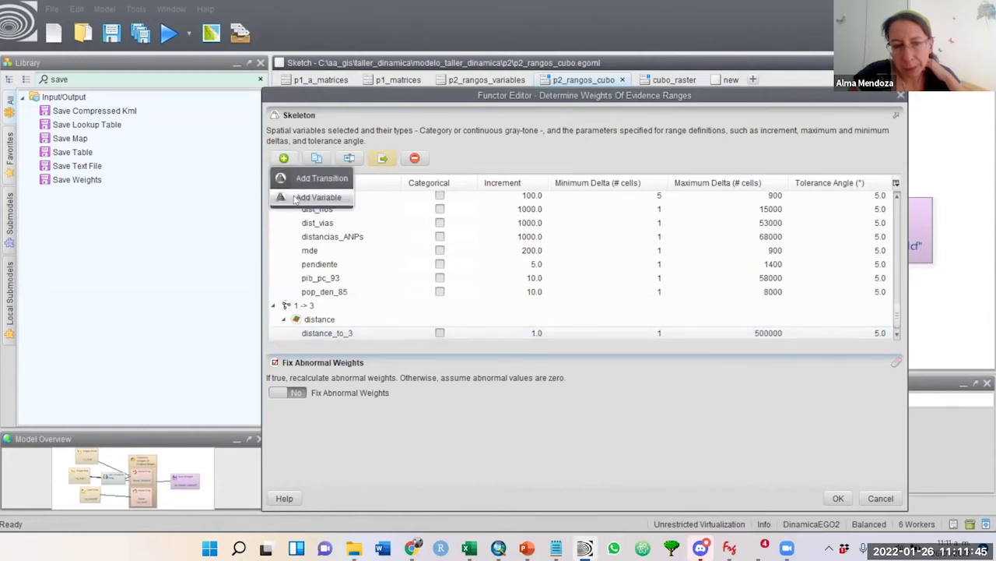
left_click(296, 198)
left_click(384, 300)
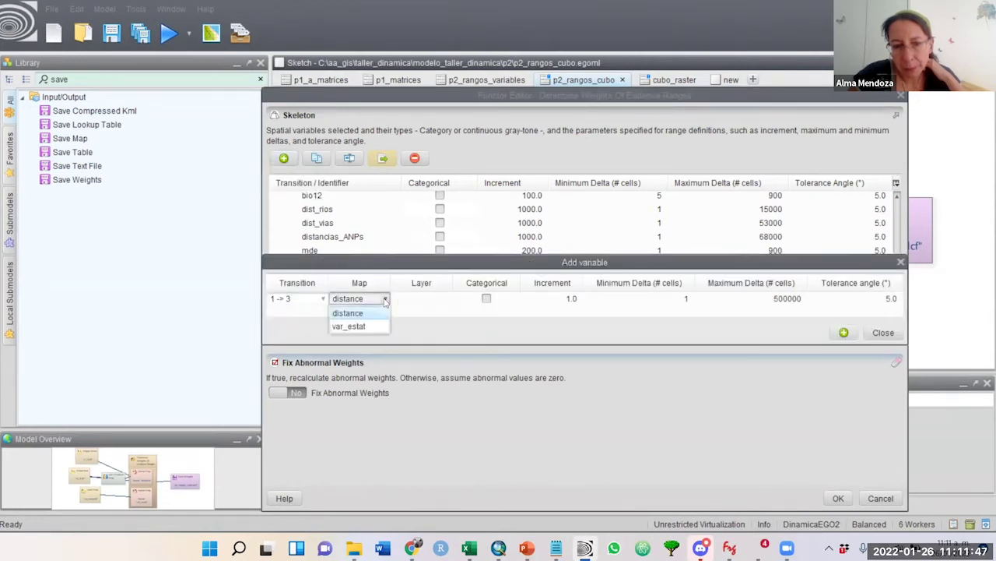
left_click(369, 314)
left_click(412, 299)
type("d")
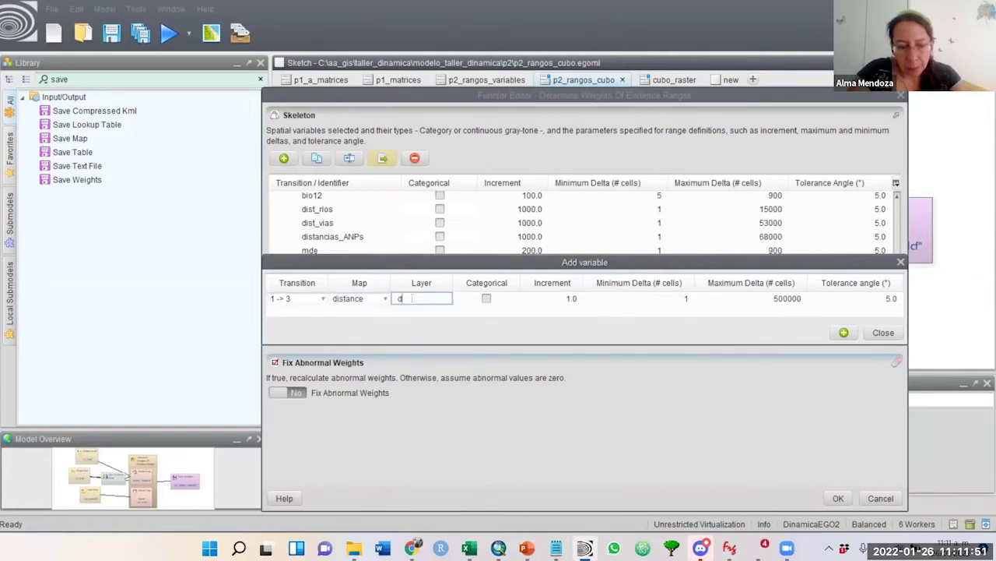
type("istance_to_4")
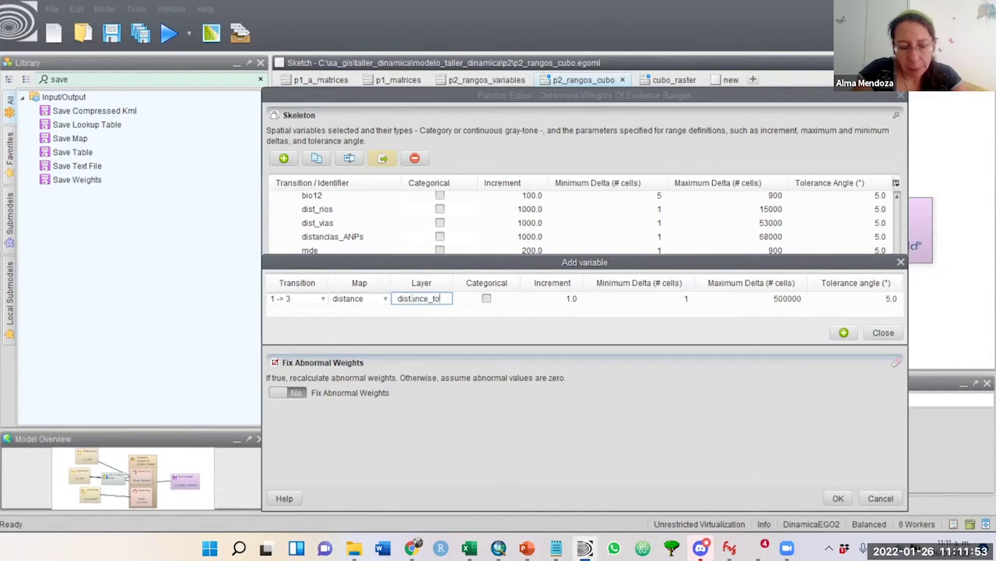
left_click(844, 333)
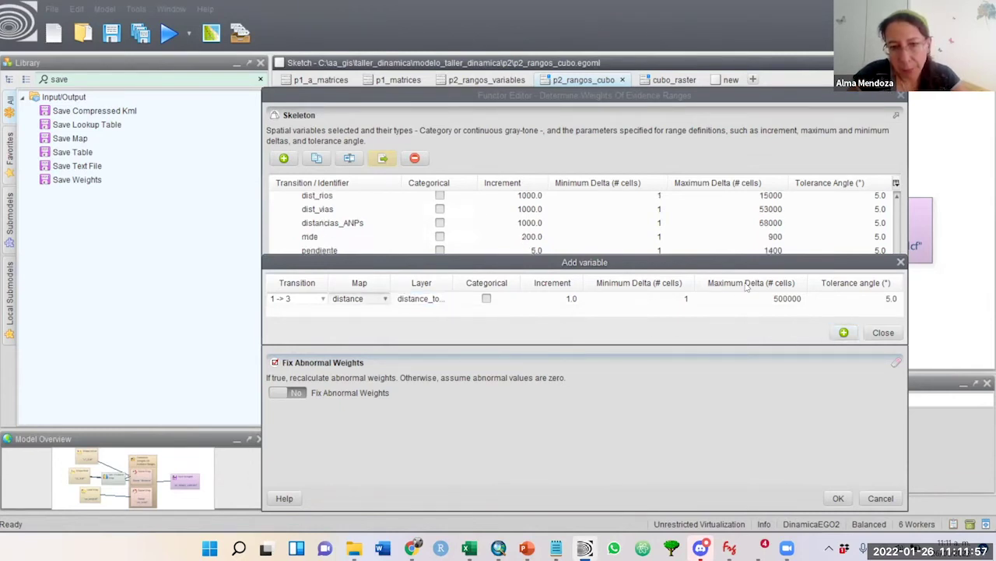
left_click(883, 332)
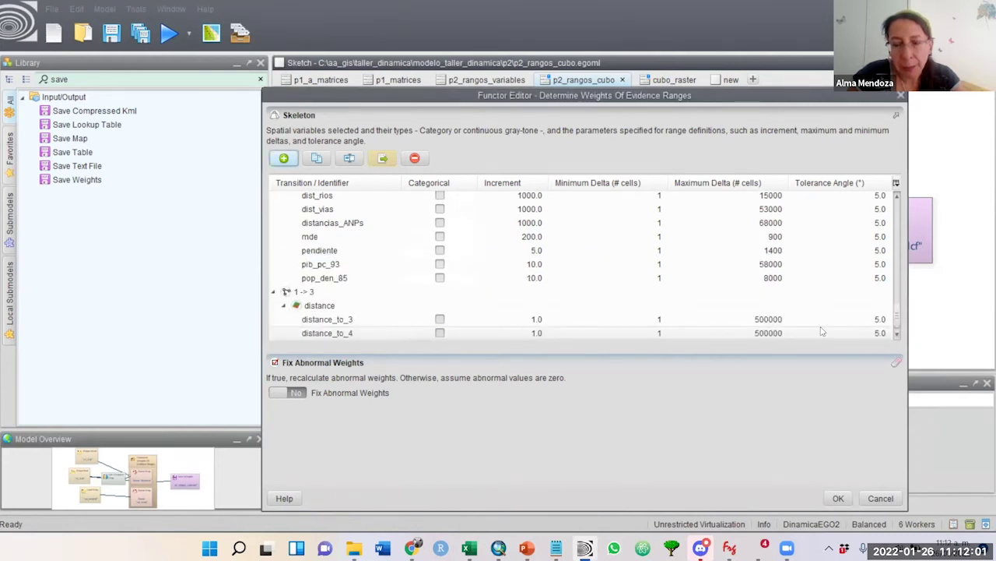
- Collapse the var_estat group under the 1 -> 4 transition and examine the parameters of its distance variables
left_click_drag(901, 323, 895, 191)
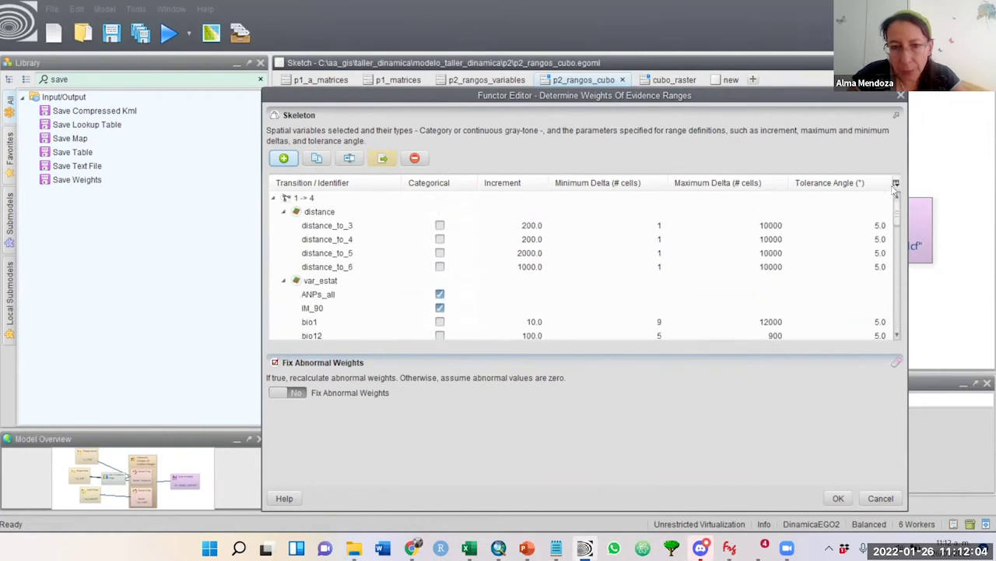
left_click(284, 280)
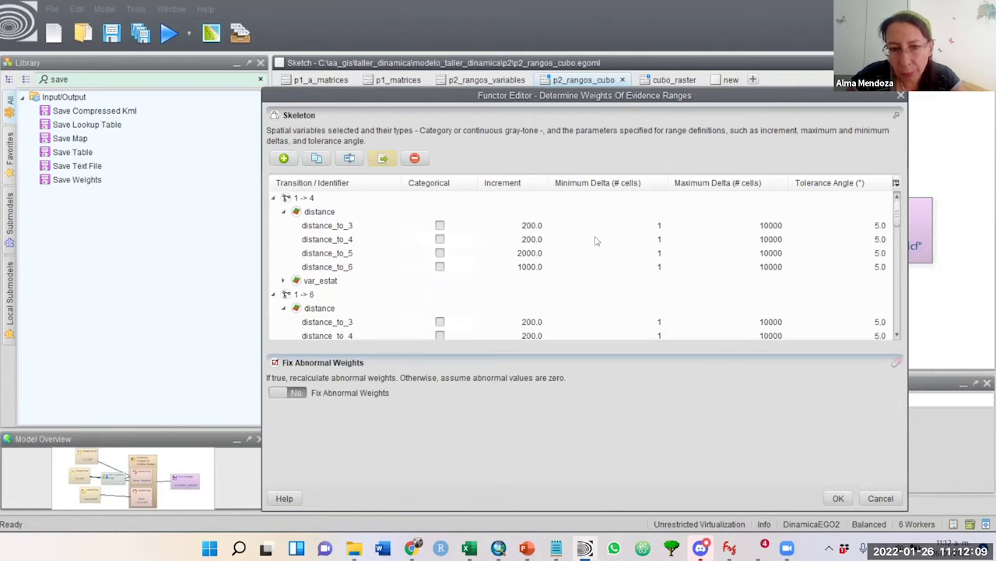
mouse_move(585, 548)
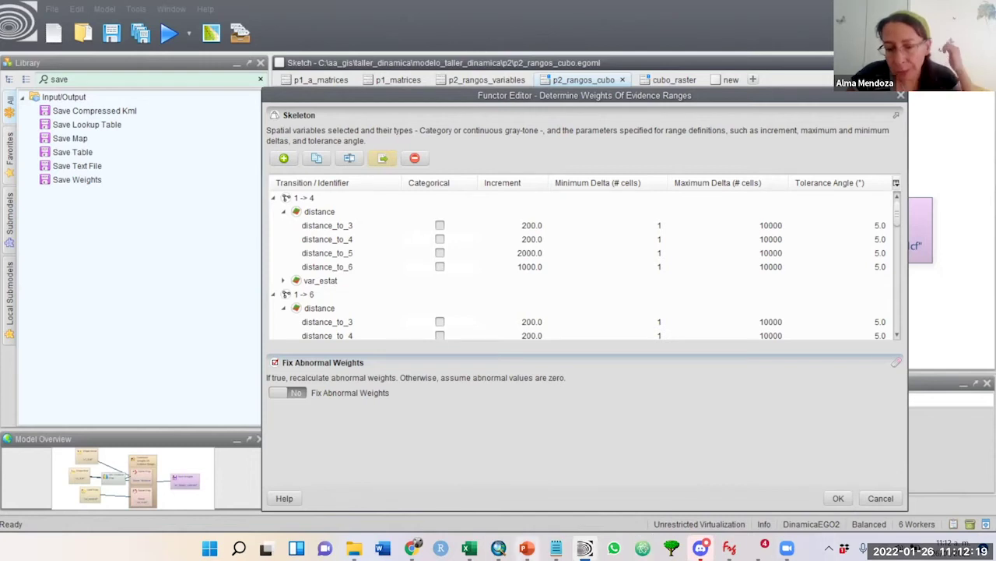
mouse_move(498, 548)
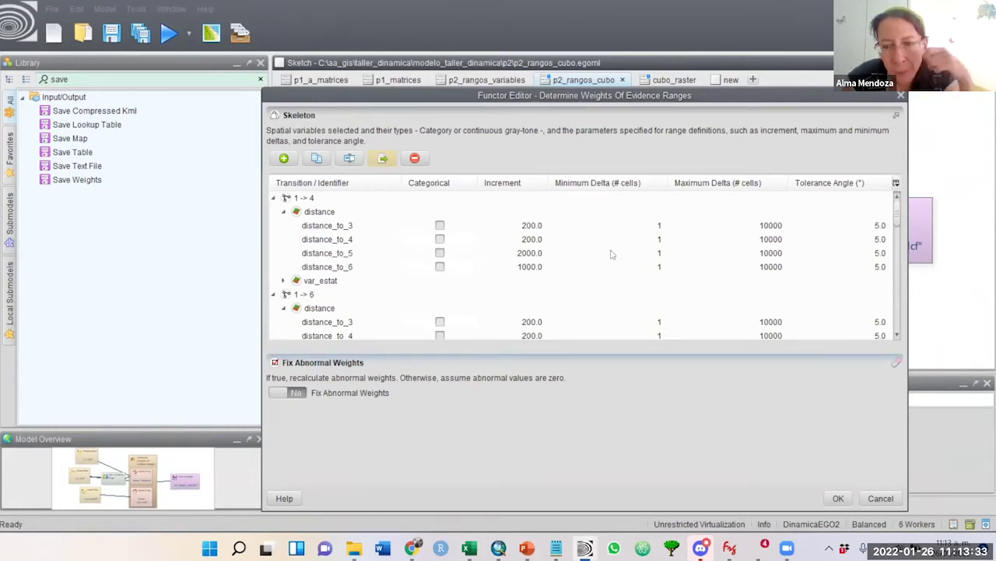
- Collapse the skeleton transitions from 1 -> 4 through 3 -> 4 and examine the variables under the 1 -> 3 transition
left_click(274, 198)
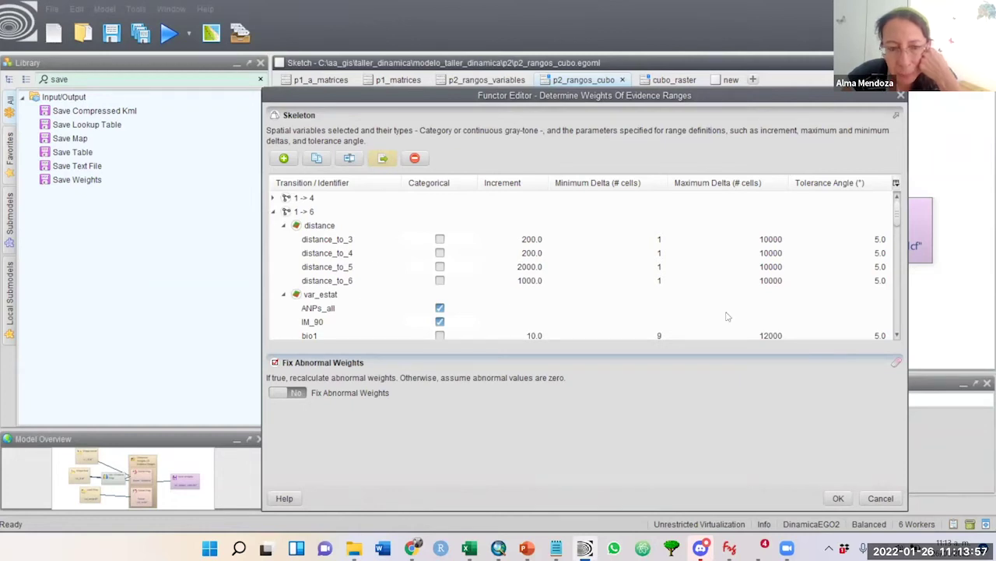
left_click(272, 212)
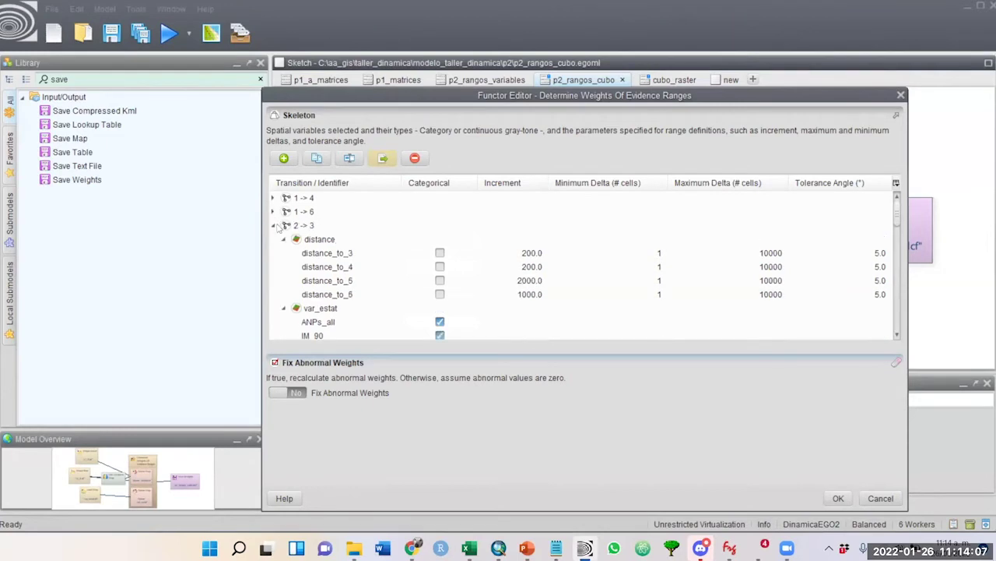
left_click(273, 225)
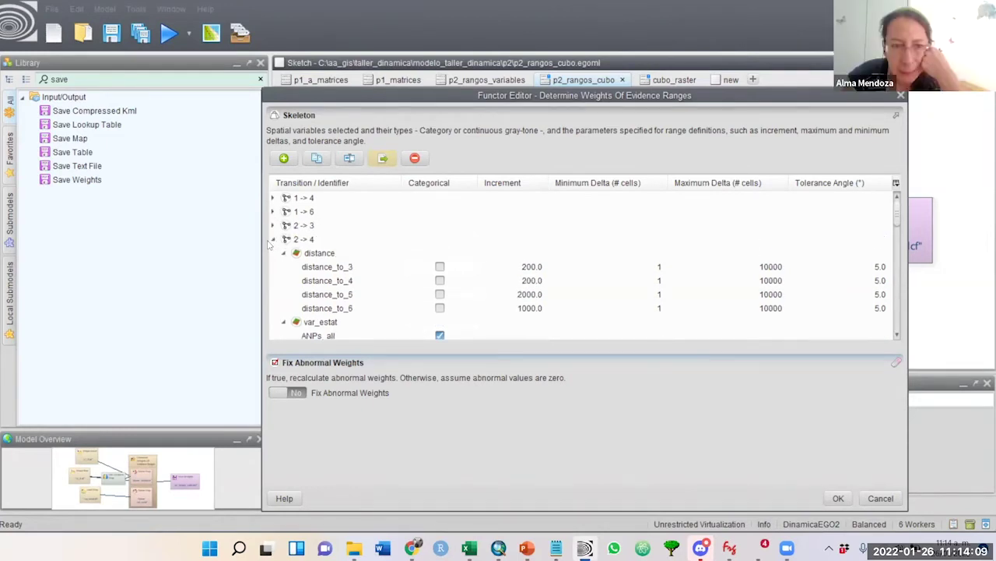
left_click(273, 239)
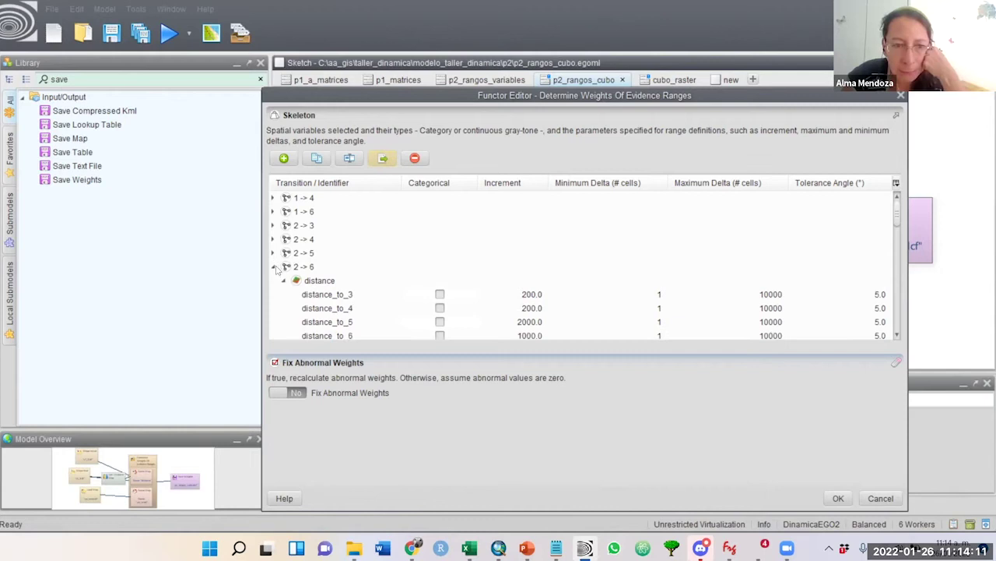
left_click(275, 267)
left_click(274, 281)
left_click(274, 296)
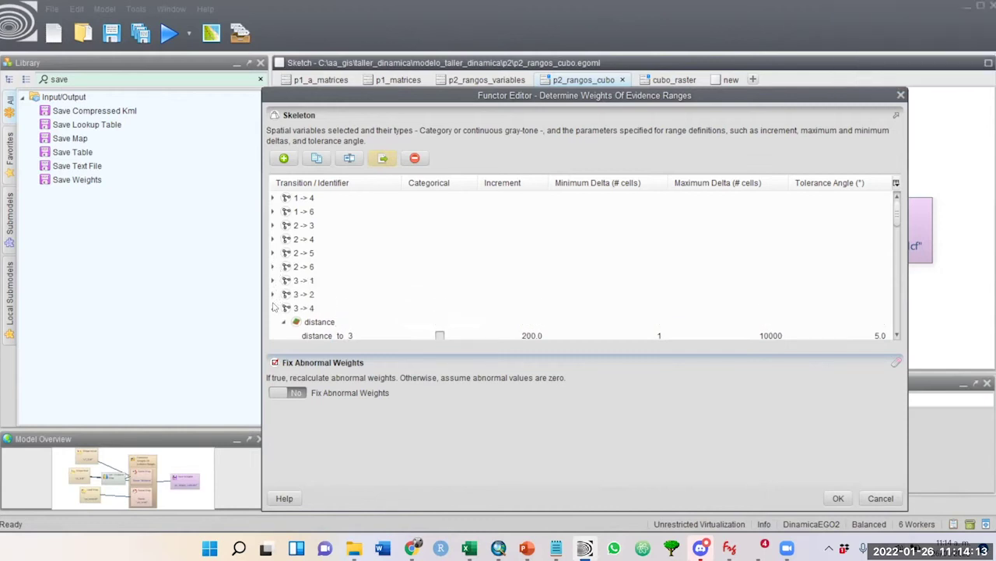
left_click(274, 308)
left_click(273, 322)
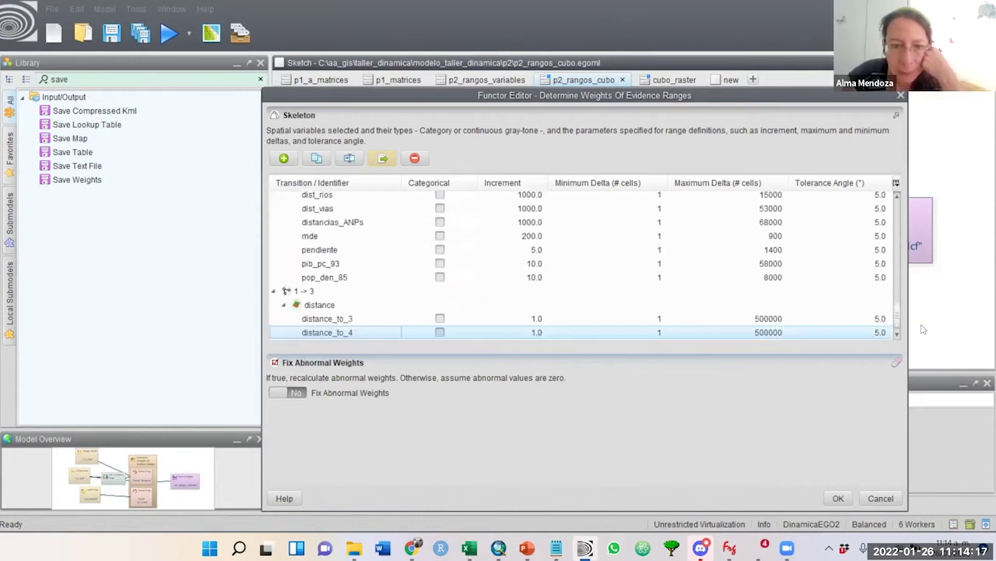
- Remove the 1 -> 3 transition and its variables from the skeleton
left_click(316, 291)
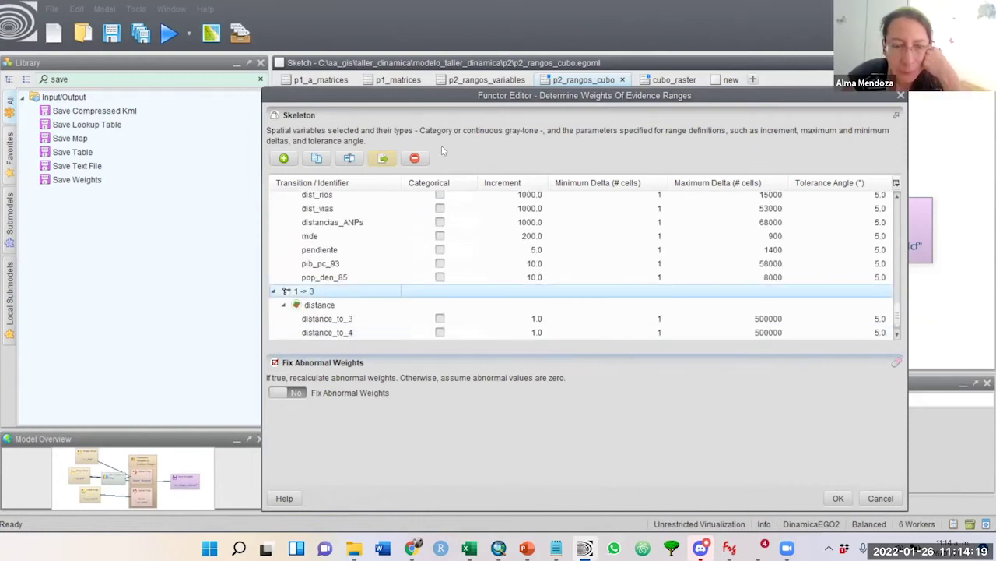
left_click(415, 158)
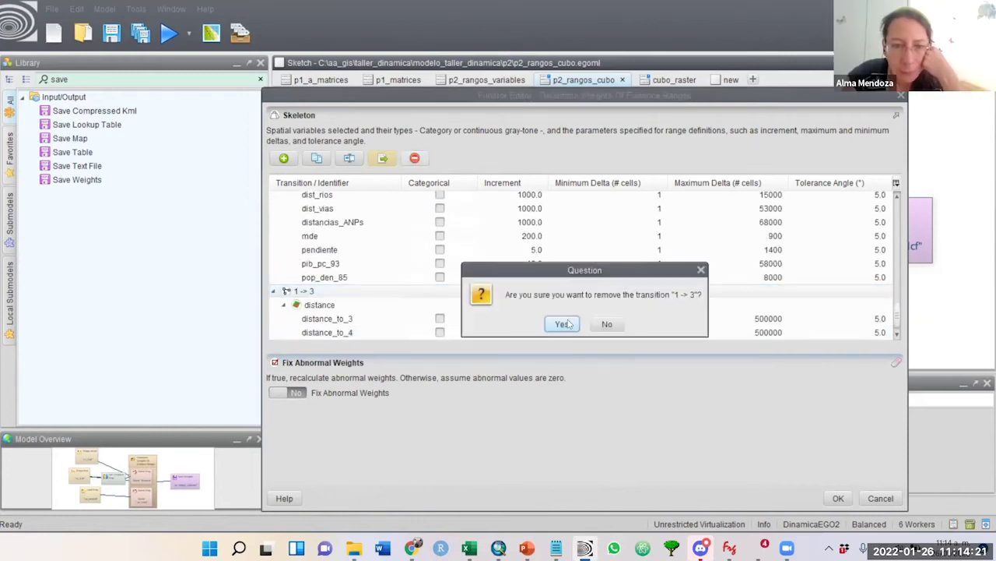
left_click(562, 322)
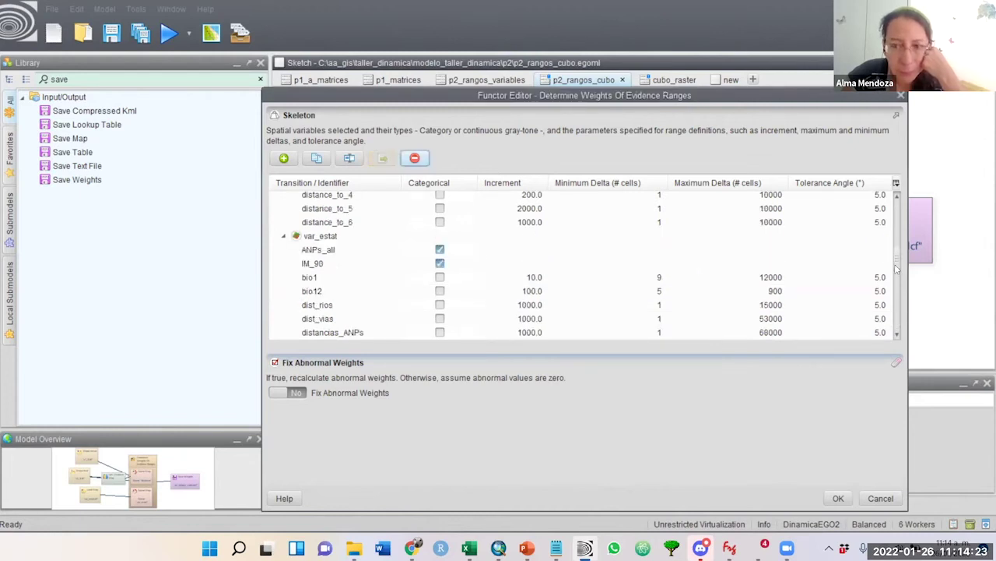
- Add a new transition from 1 to 3 to the skeleton
left_click_drag(897, 268, 894, 177)
left_click(283, 158)
left_click(314, 178)
type("1")
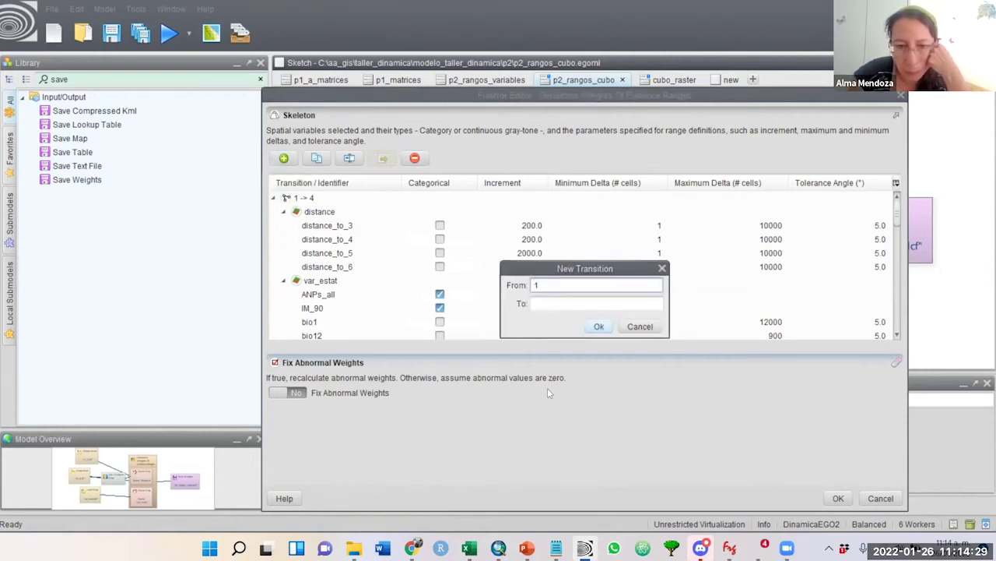
left_click(552, 302)
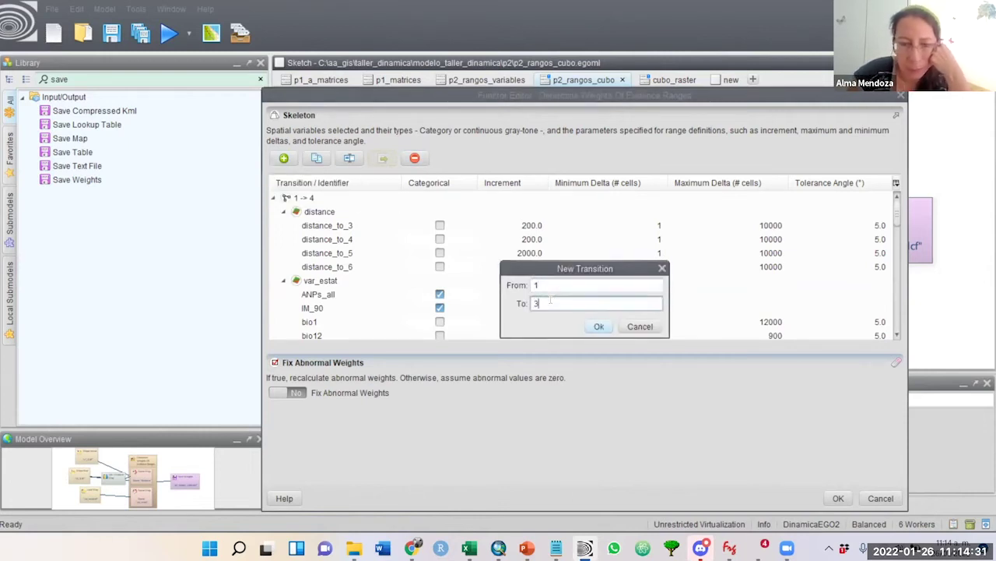
left_click(595, 327)
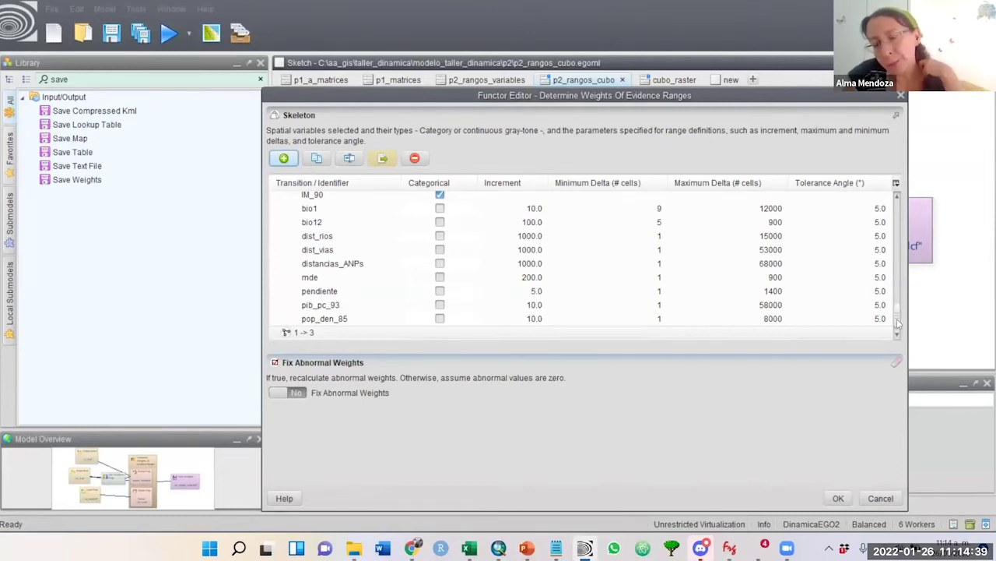
- Copy the variables of the 1 -> 4 transition to the 1 -> 3 transition
scroll(897, 321, "down", 1)
scroll(897, 323, "up", 1)
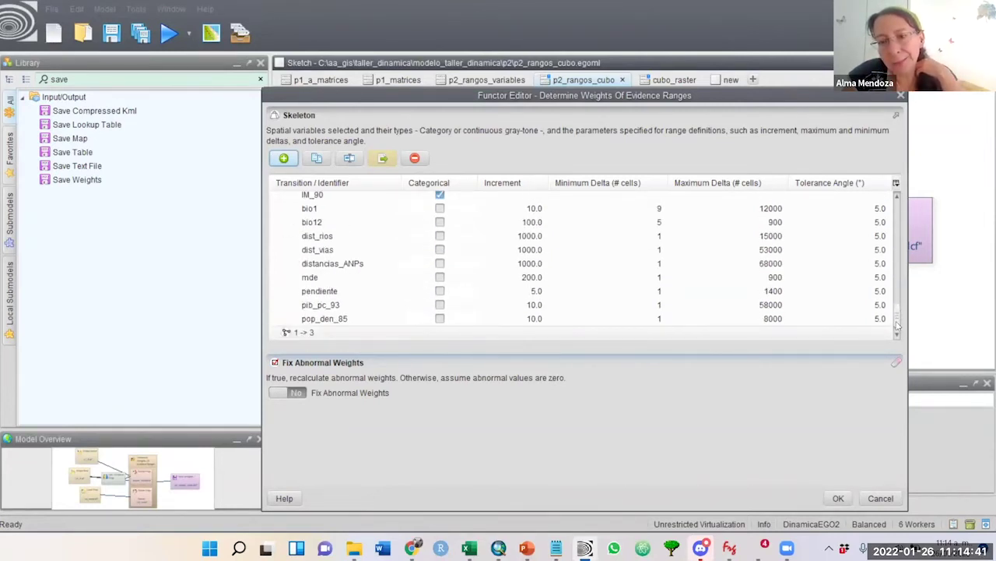
scroll(897, 324, "up", 3)
scroll(897, 324, "down", 3)
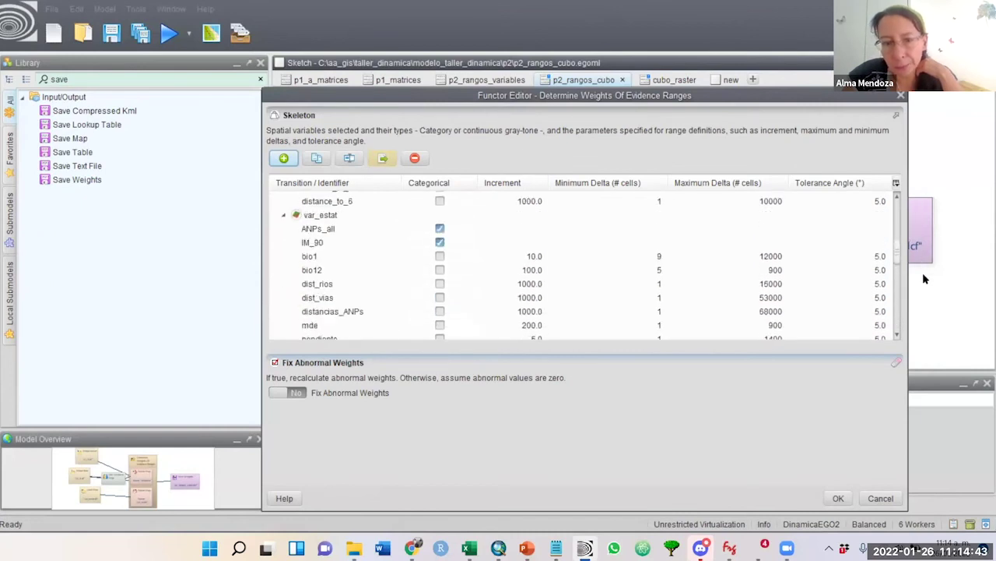
scroll(897, 272, "up", 5)
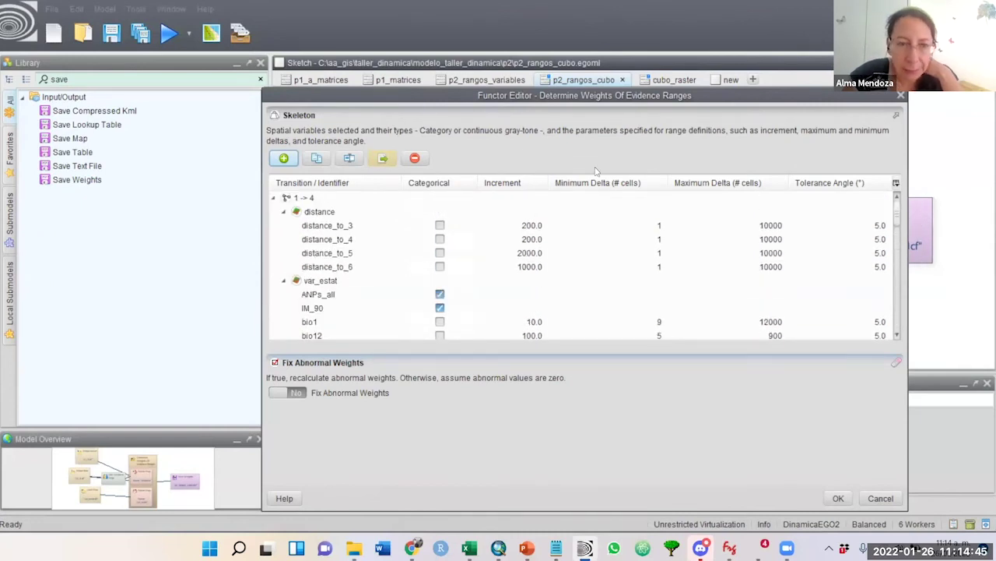
double_click(295, 199)
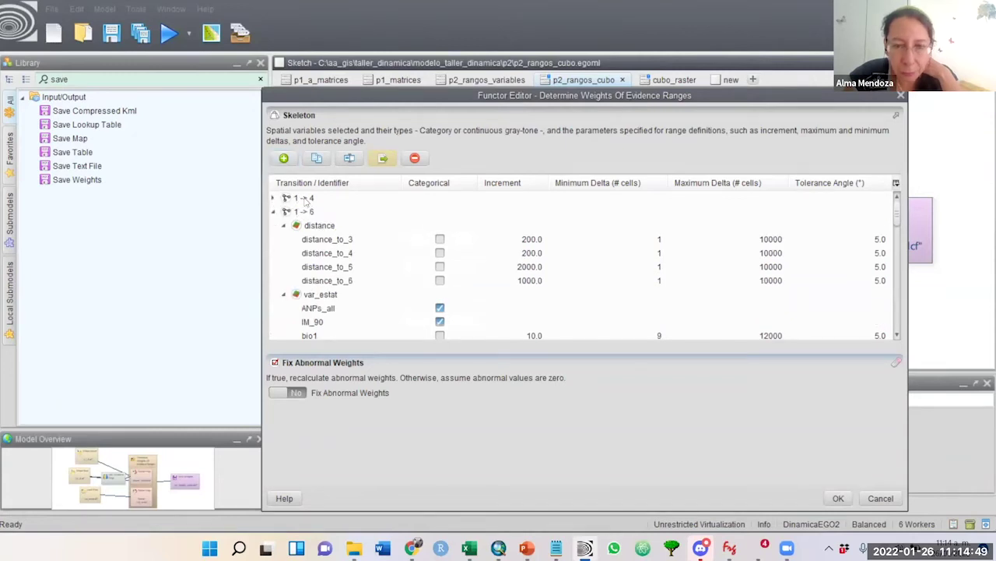
left_click(307, 200)
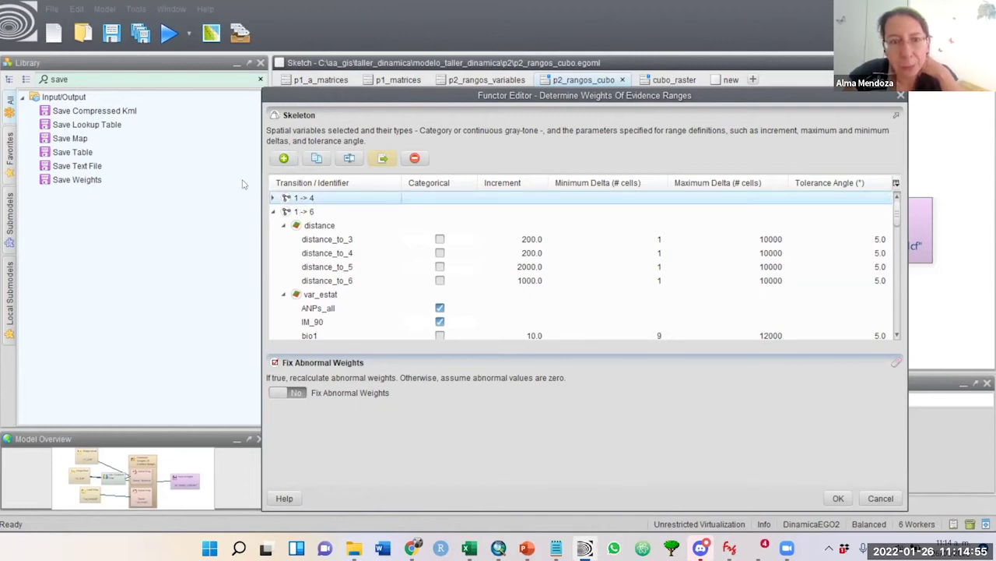
left_click(318, 158)
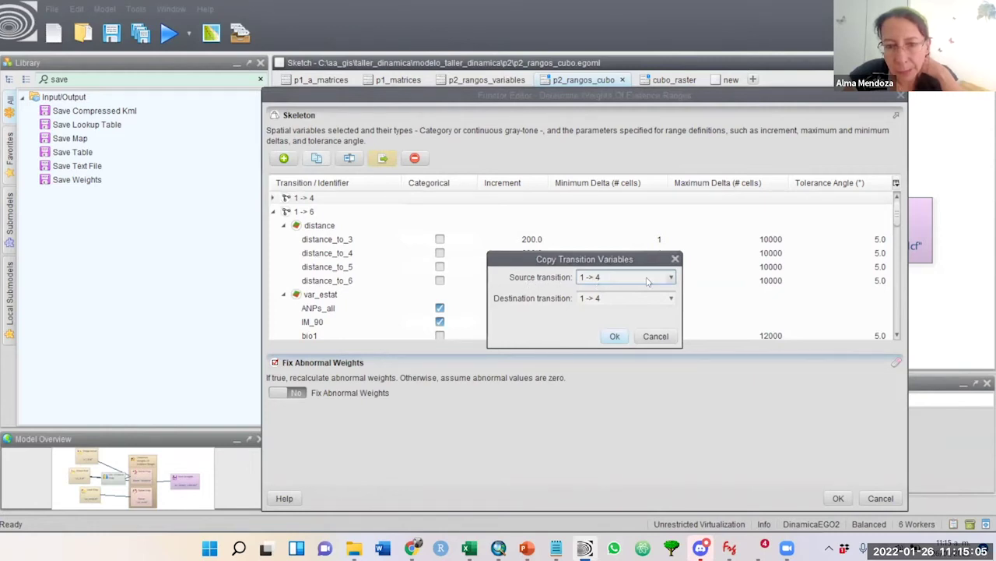
left_click(672, 299)
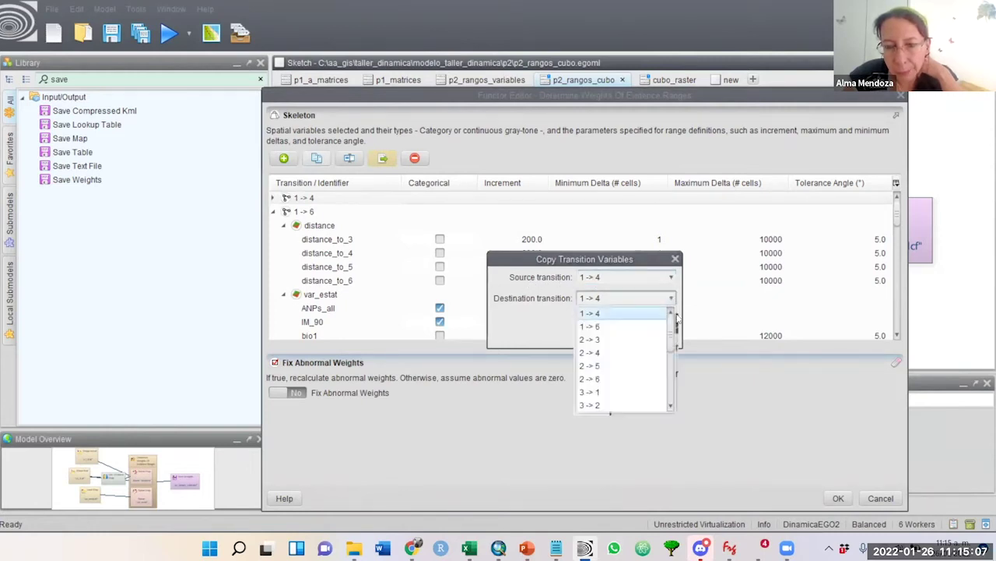
left_click_drag(676, 343, 672, 404)
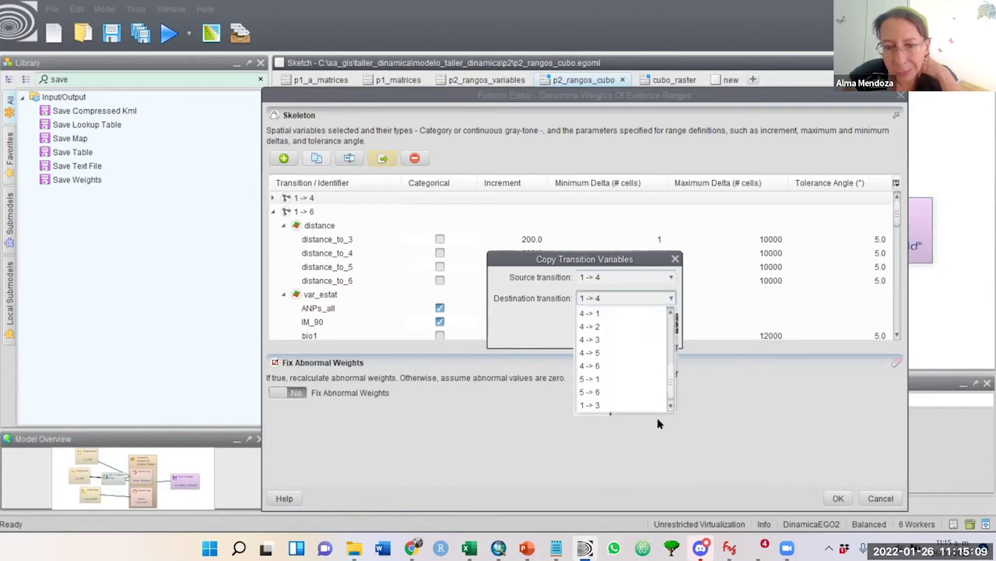
left_click(632, 407)
left_click(616, 335)
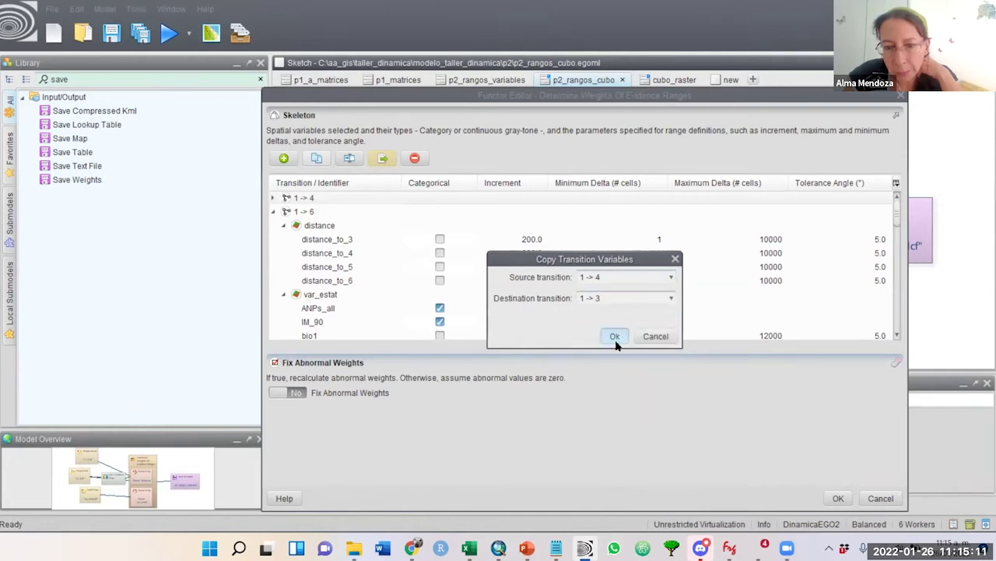
left_click_drag(896, 215, 906, 316)
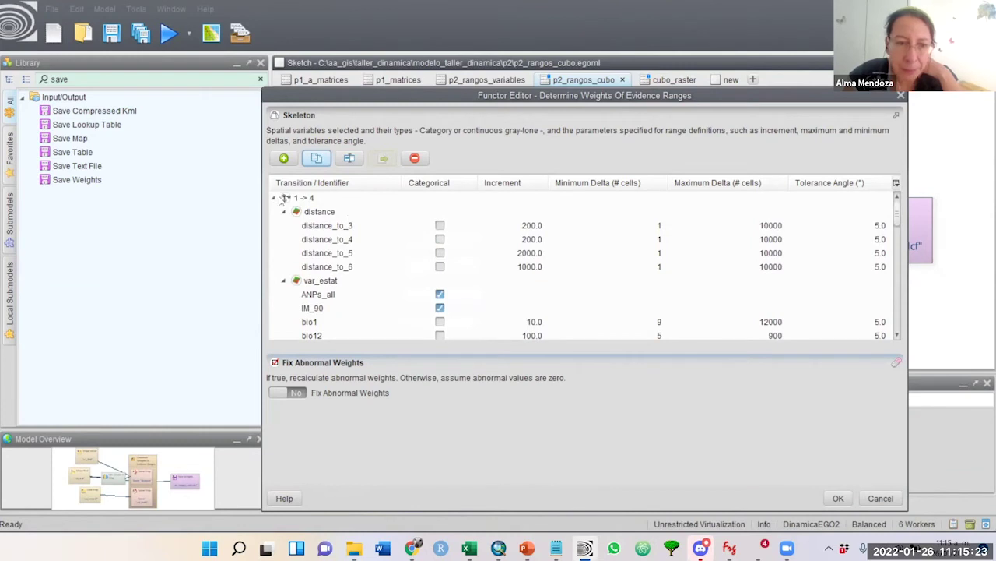
- Collapse transitions 1 -> 4 and 1 -> 6, and check the deforestation transitions from class 1 in the matrices_porcentaje_2 Excel workbook
left_click(273, 199)
left_click(273, 212)
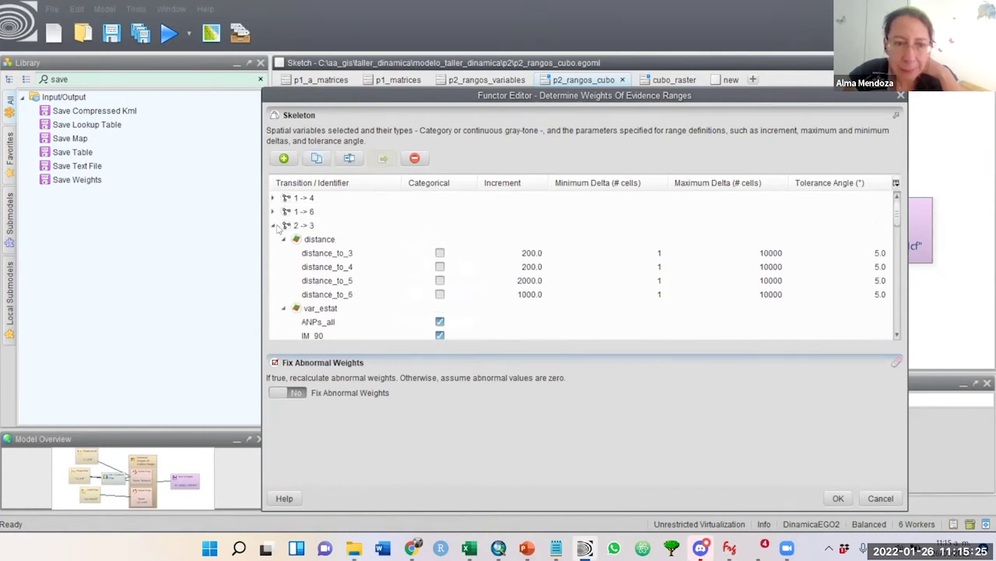
left_click(469, 548)
left_click(442, 521)
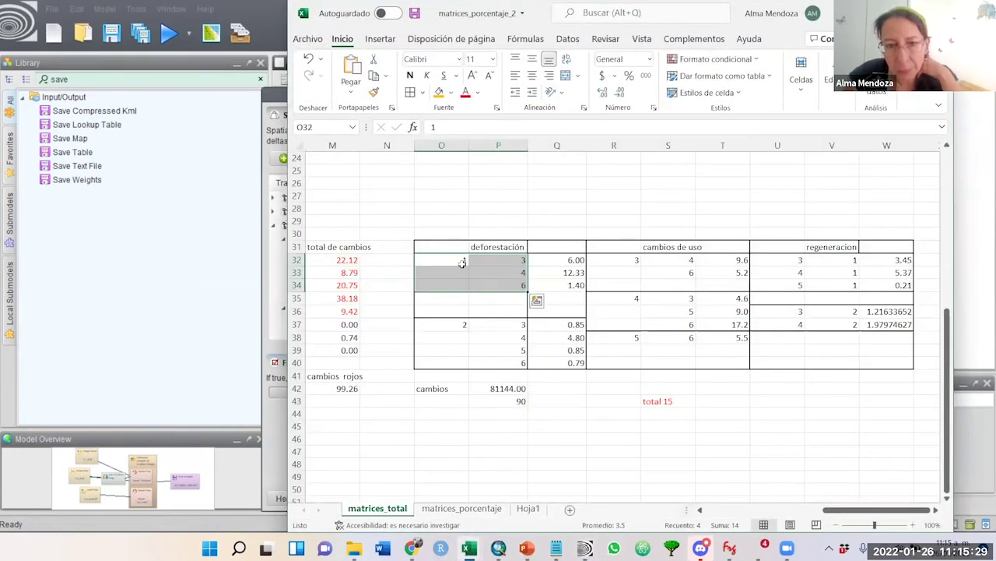
left_click(462, 263)
left_click(492, 262)
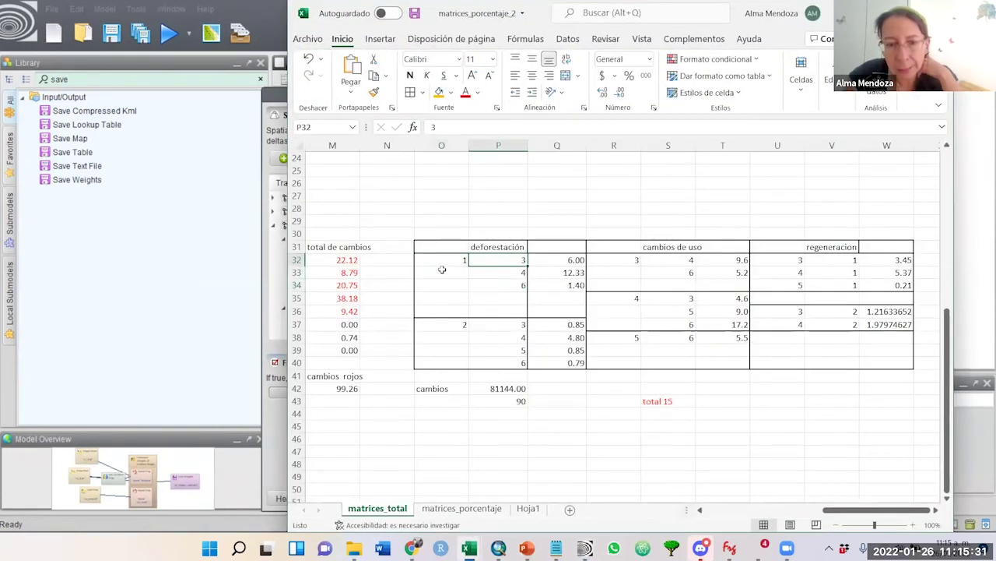
left_click(505, 271)
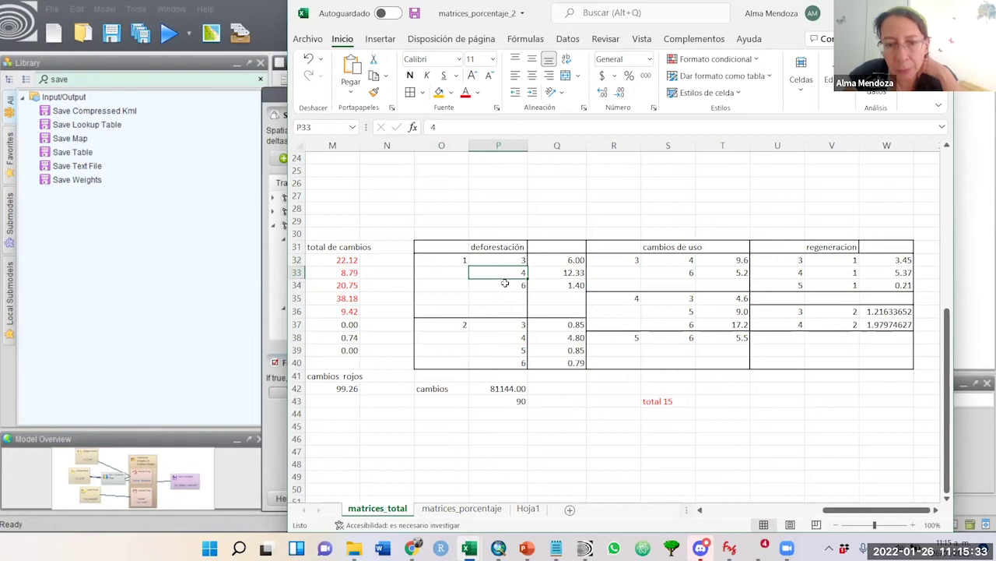
key("alt+Tab")
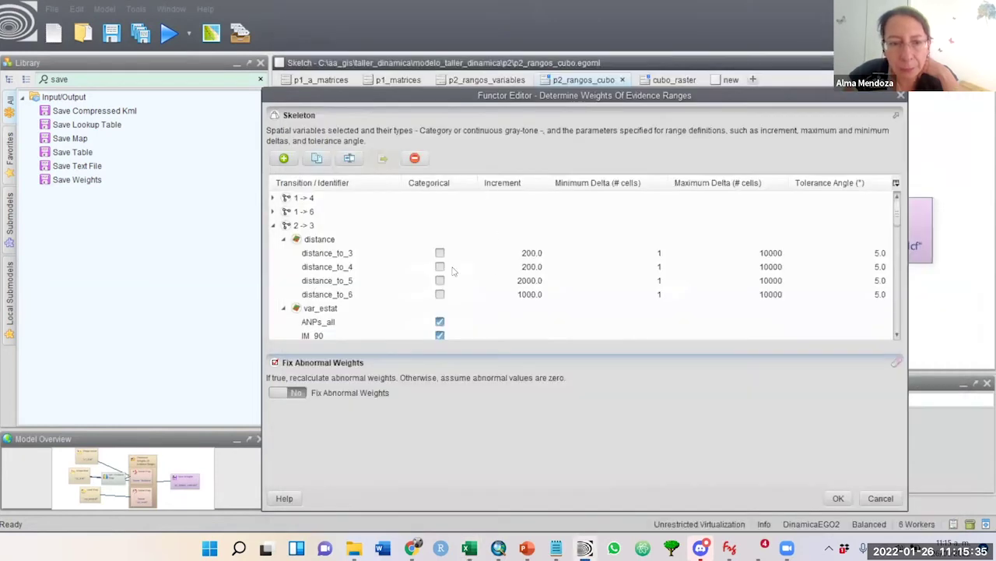
- Collapse the transitions from 2 -> 3 through 3 -> 6 to review the skeleton's list of transitions
left_click(273, 225)
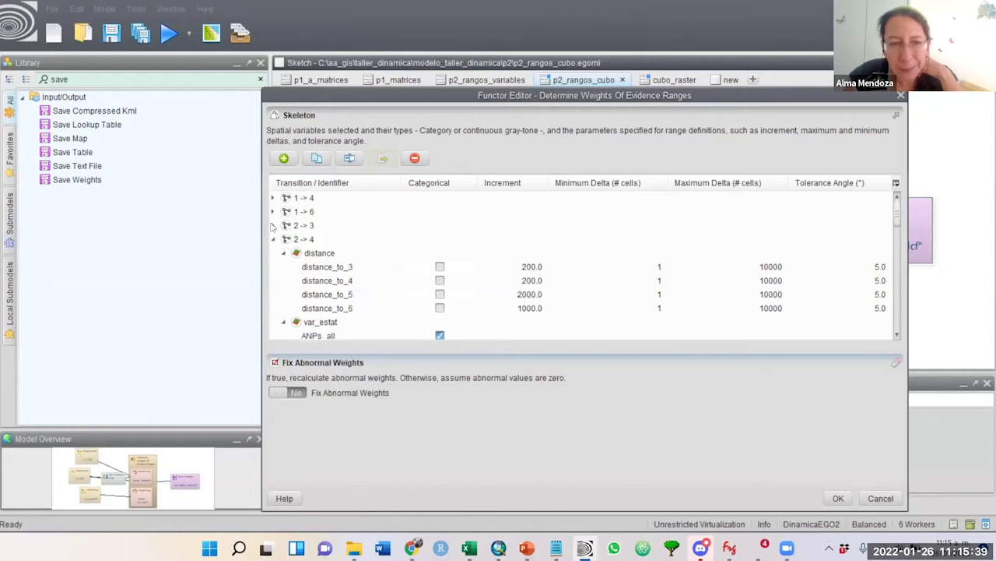
left_click(274, 240)
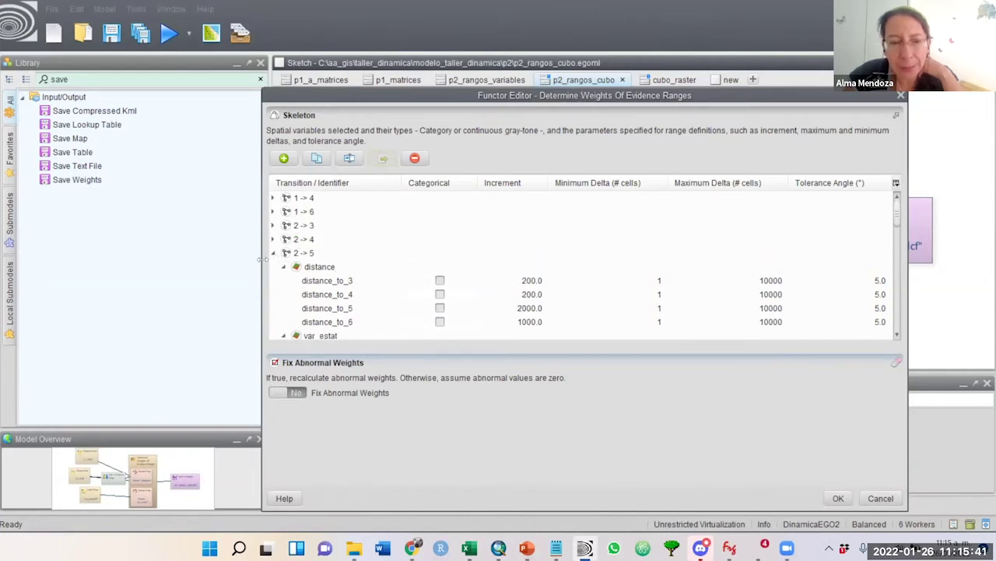
left_click(274, 253)
left_click(273, 267)
left_click(273, 280)
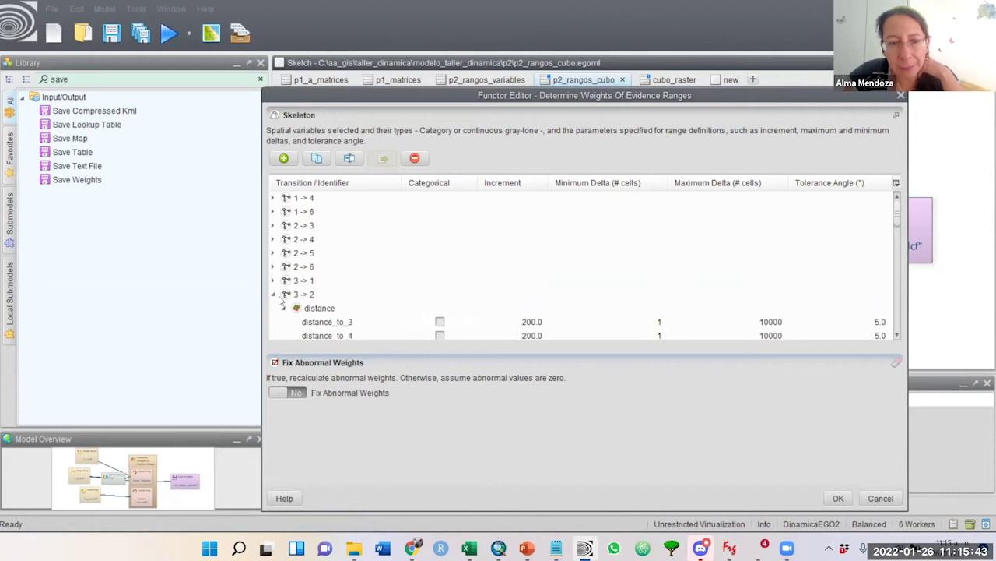
left_click(274, 295)
left_click(273, 308)
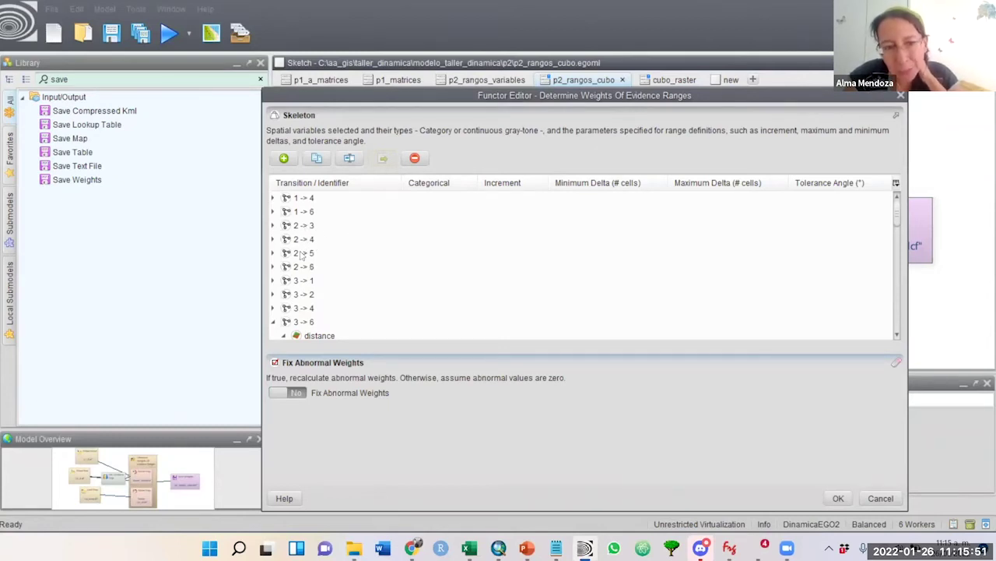
left_click(273, 322)
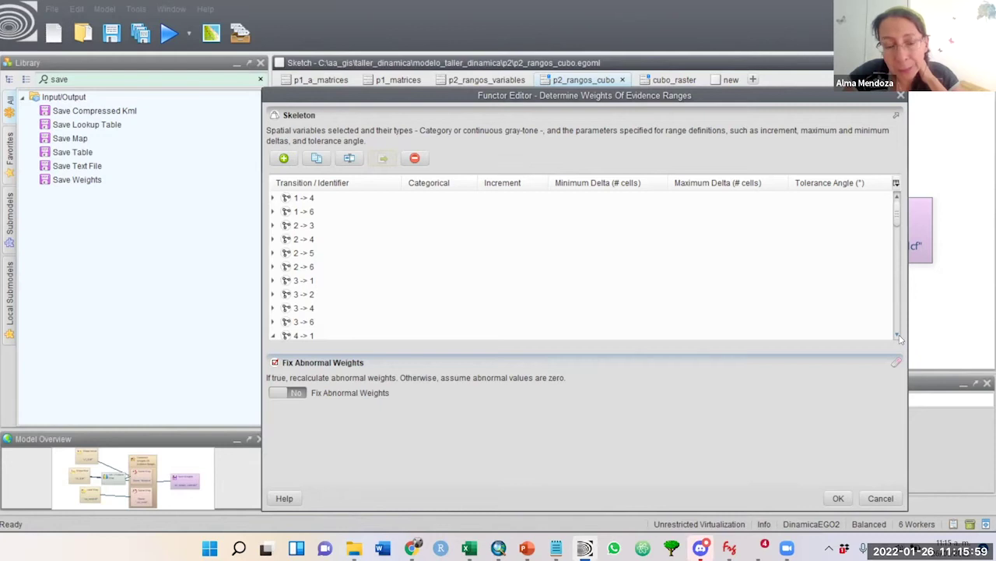
left_click(324, 201)
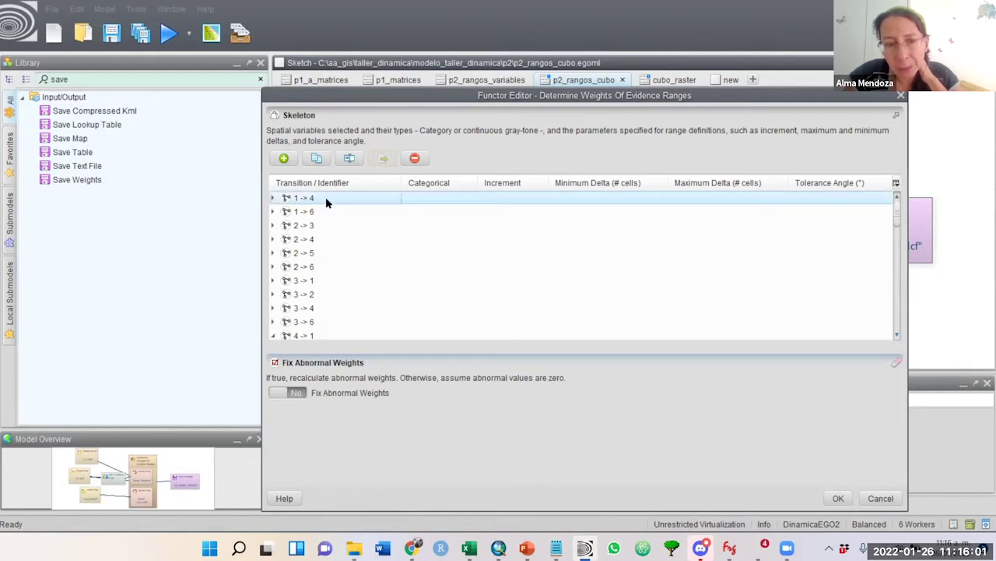
left_click(317, 159)
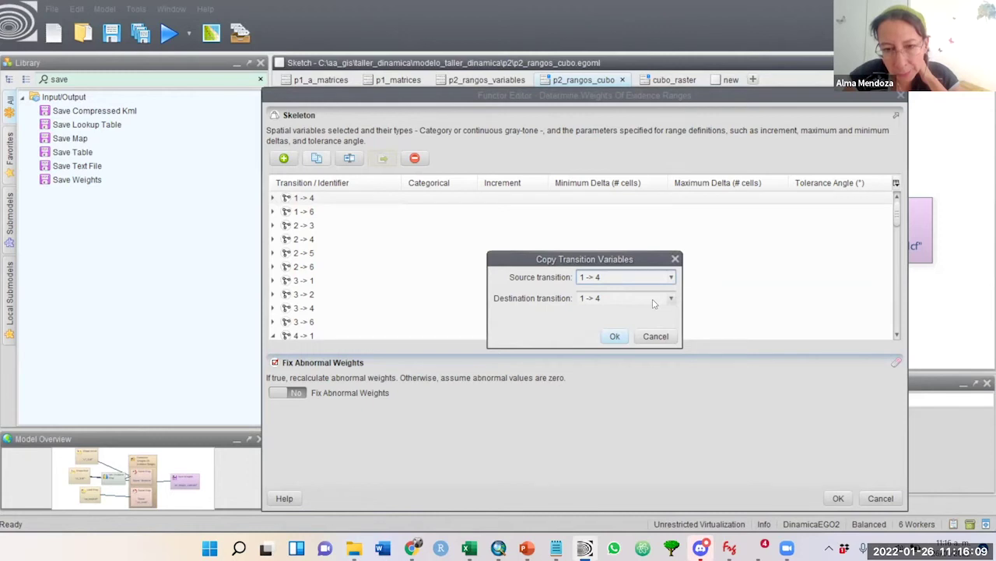
left_click(664, 335)
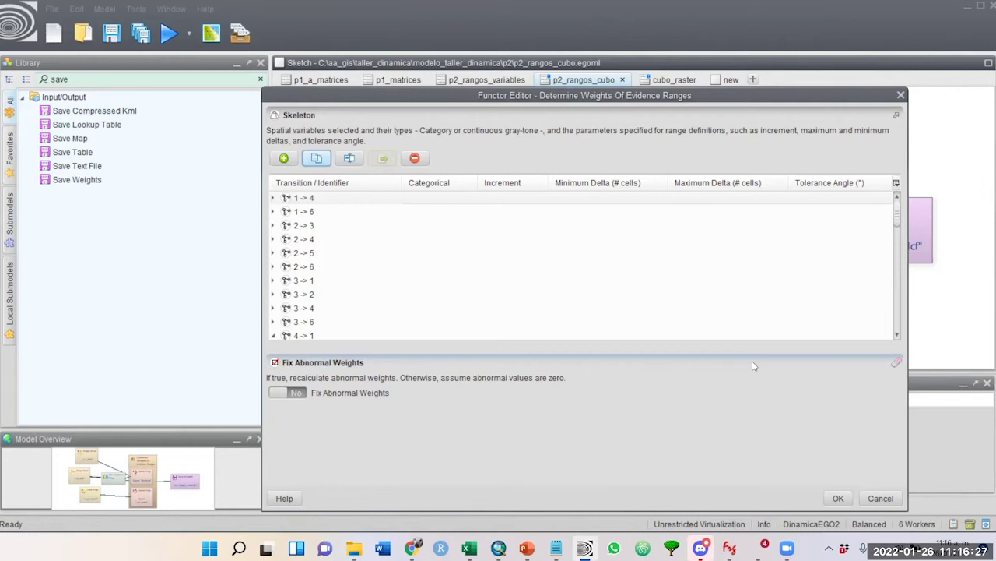
- Expand the 1 -> 4 transition, review the range parameters of its distance and var_estat variables, and collapse it again
left_click(272, 198)
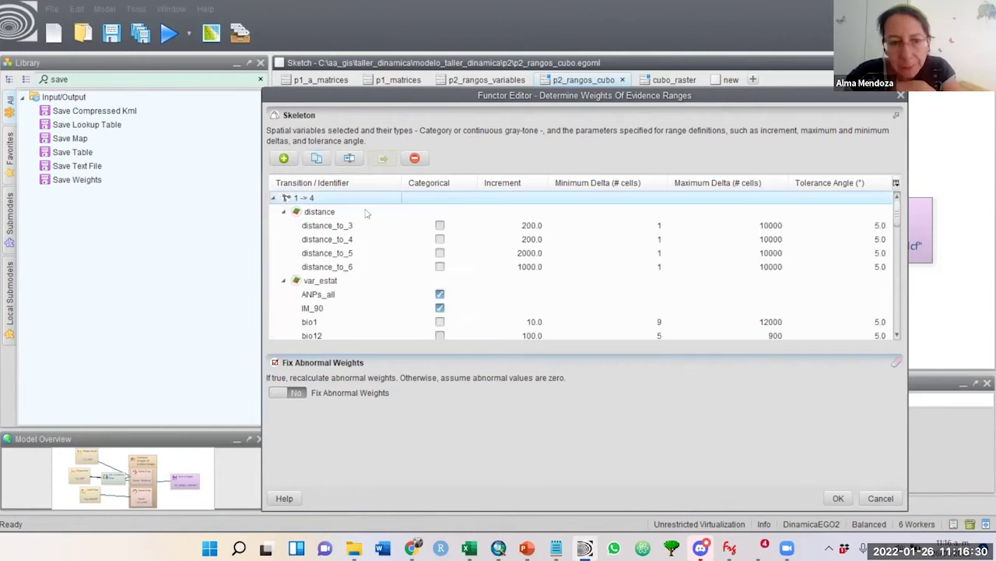
left_click(898, 336)
left_click(898, 336)
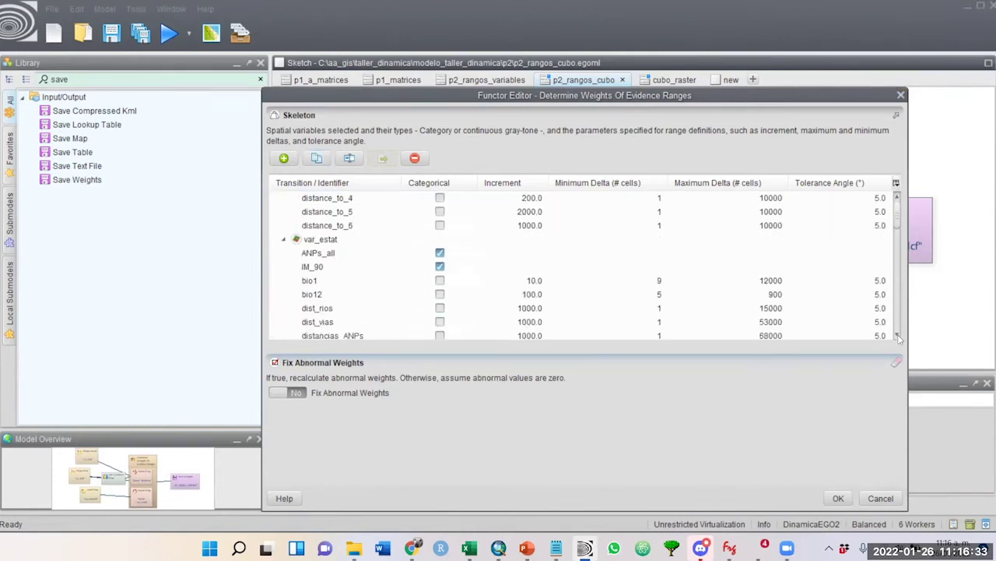
left_click(898, 336)
left_click(898, 336)
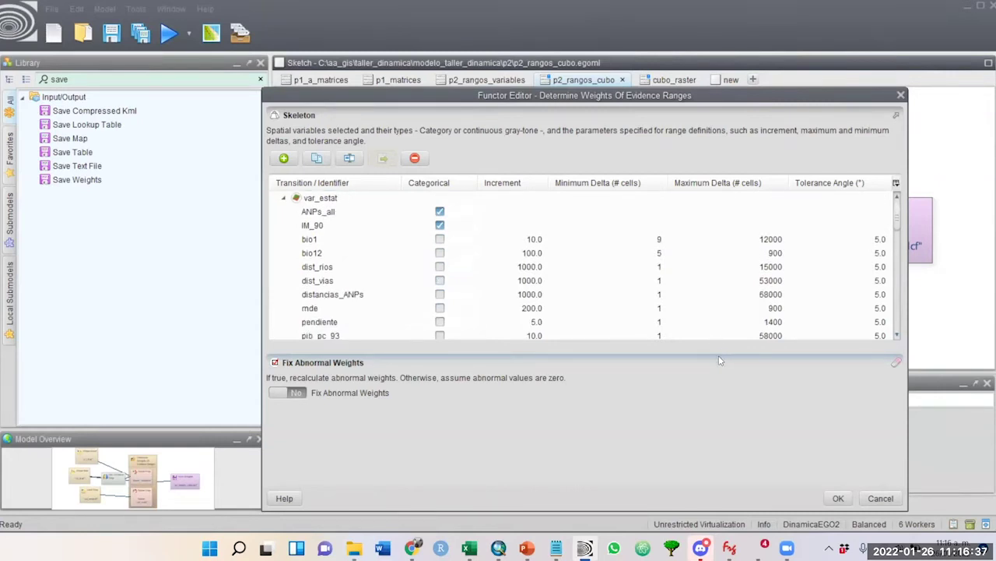
left_click(897, 335)
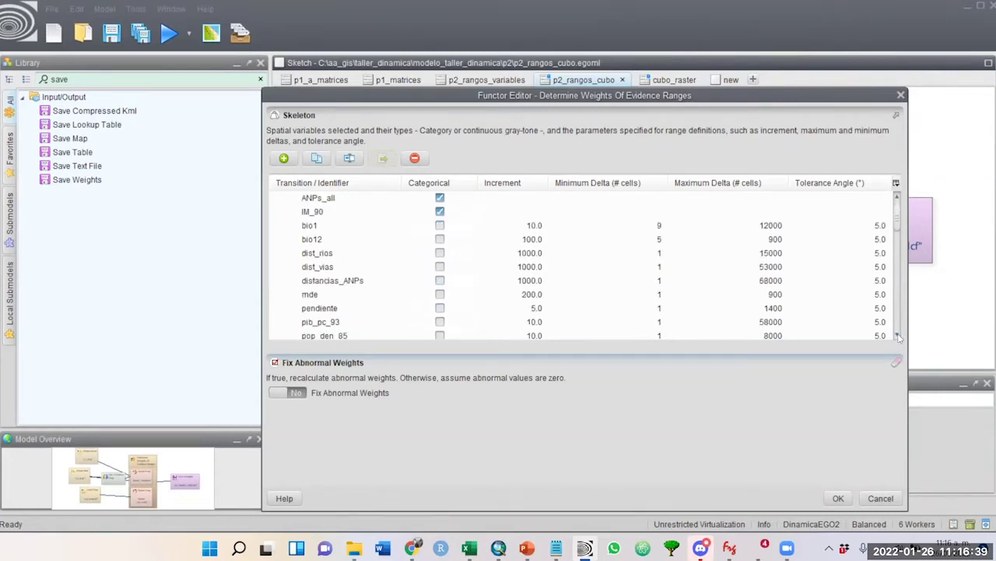
left_click(897, 335)
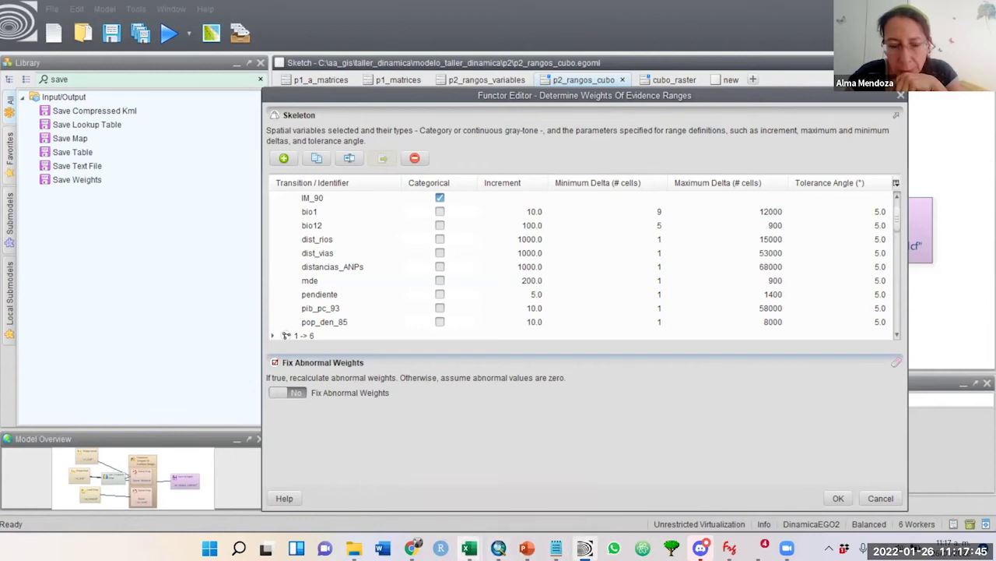
mouse_move(469, 548)
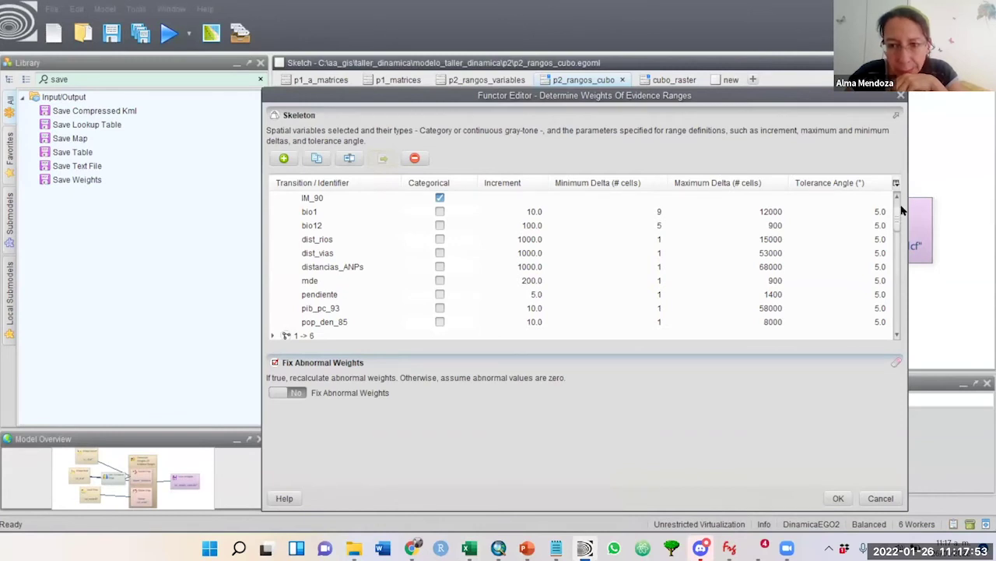
scroll(276, 200, "up", 3)
left_click(274, 199)
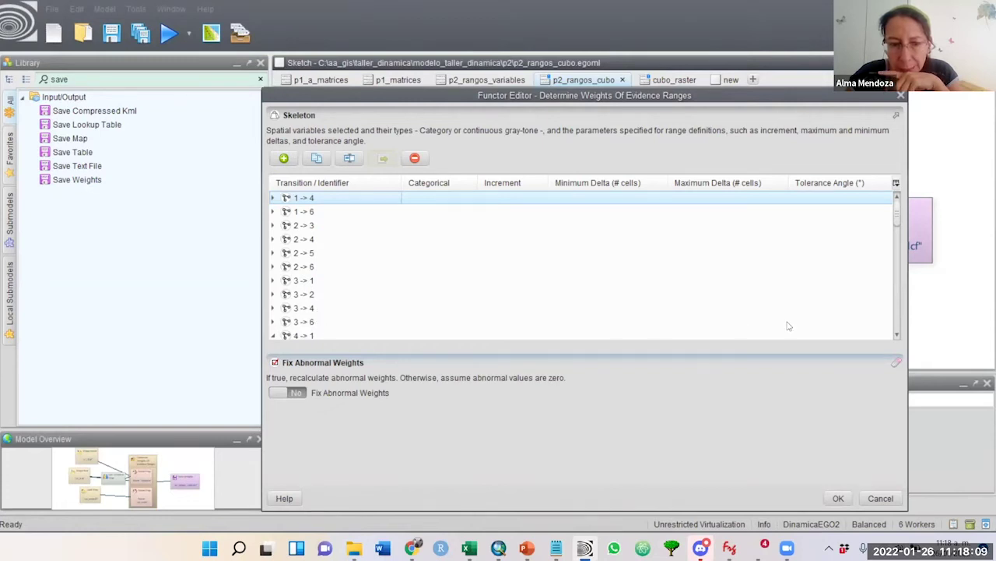
- Collapse all transitions from class 4 in the skeleton, from 4 -> 1 through 4 -> 6
left_click(897, 335)
left_click(896, 335)
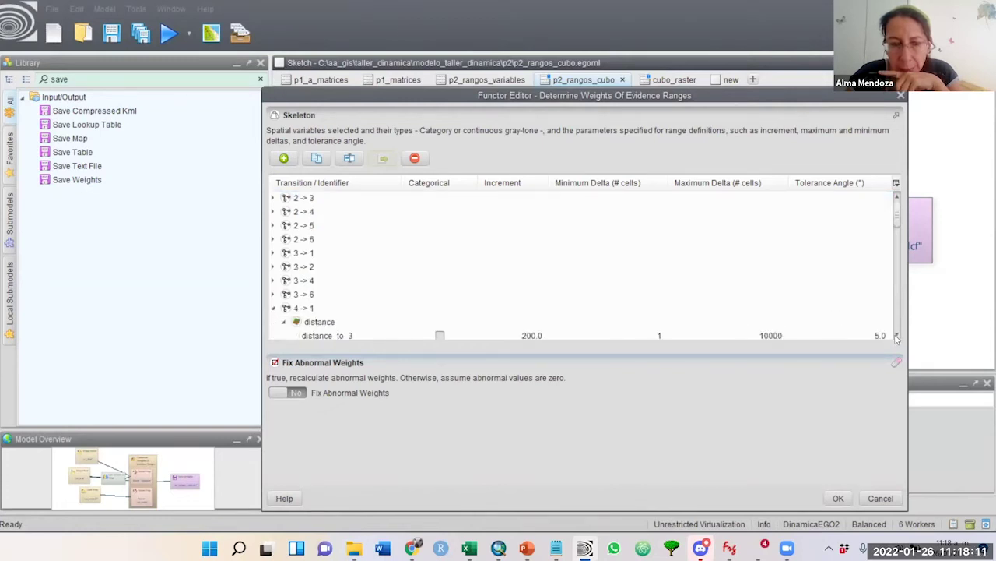
left_click(272, 308)
left_click(273, 322)
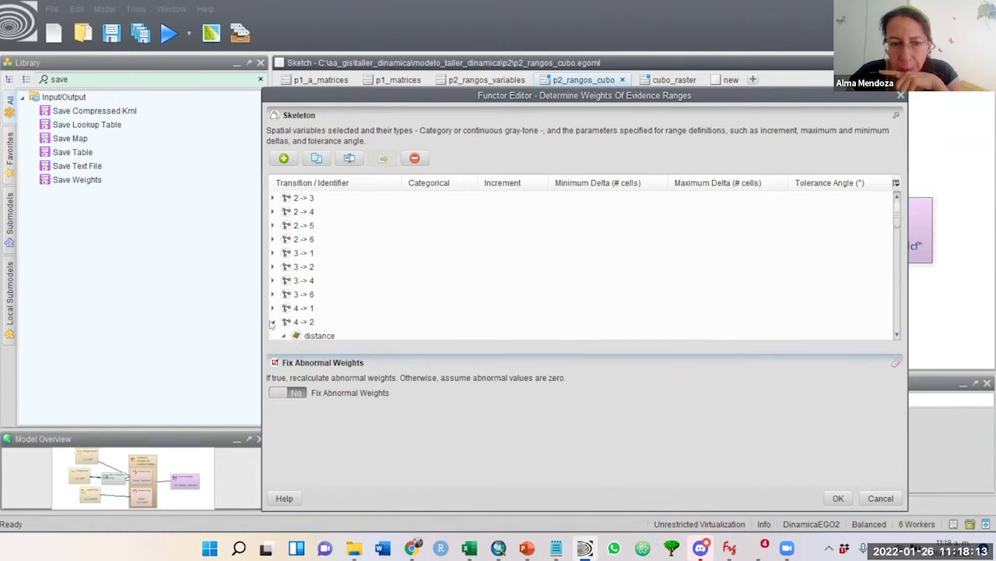
left_click(273, 321)
left_click(272, 321)
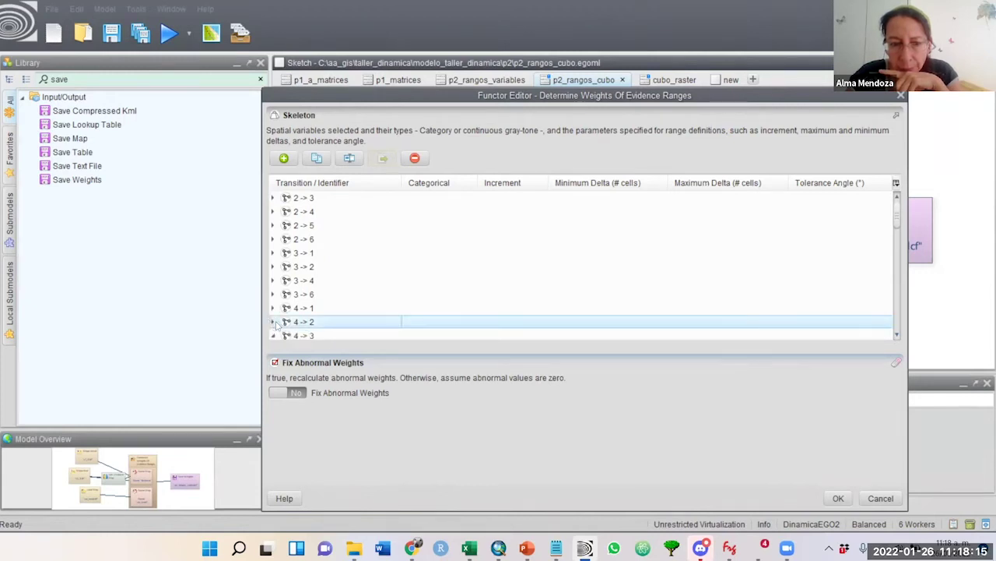
left_click(896, 335)
left_click(896, 334)
left_click(897, 335)
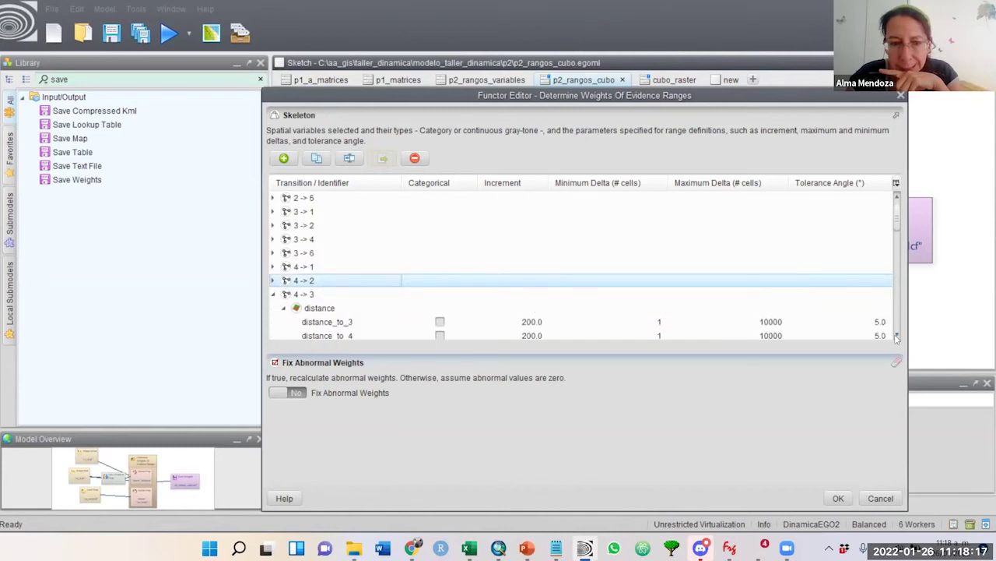
left_click(272, 295)
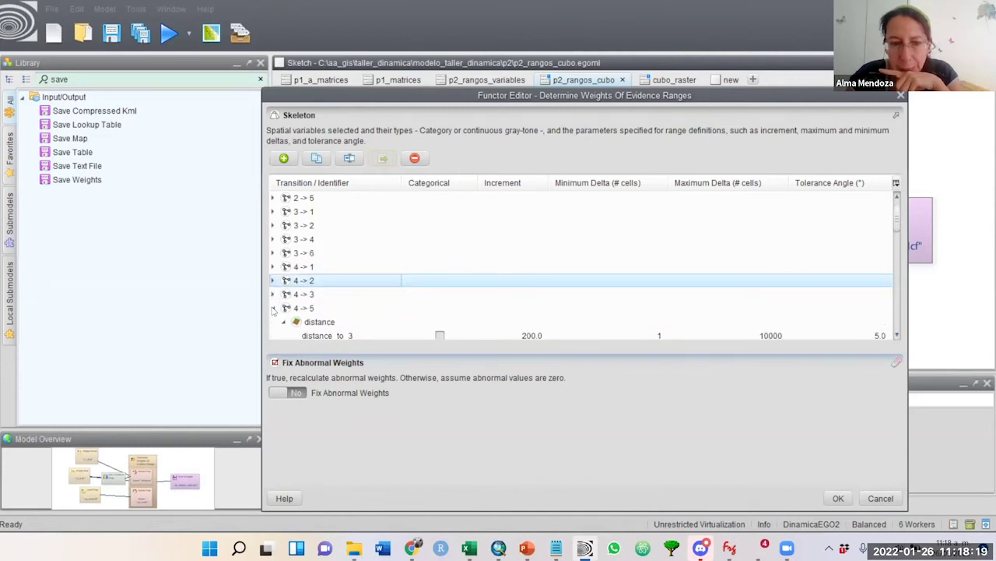
left_click(272, 308)
left_click(272, 322)
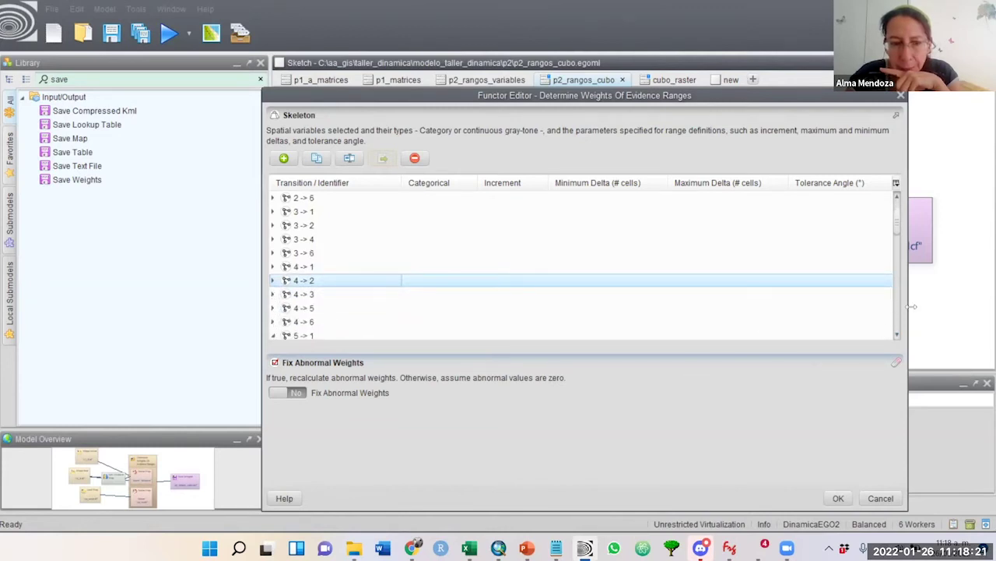
- Collapse transitions 5 -> 1, 5 -> 6 and 1 -> 3 at the end of the skeleton list
left_click(896, 334)
left_click(896, 335)
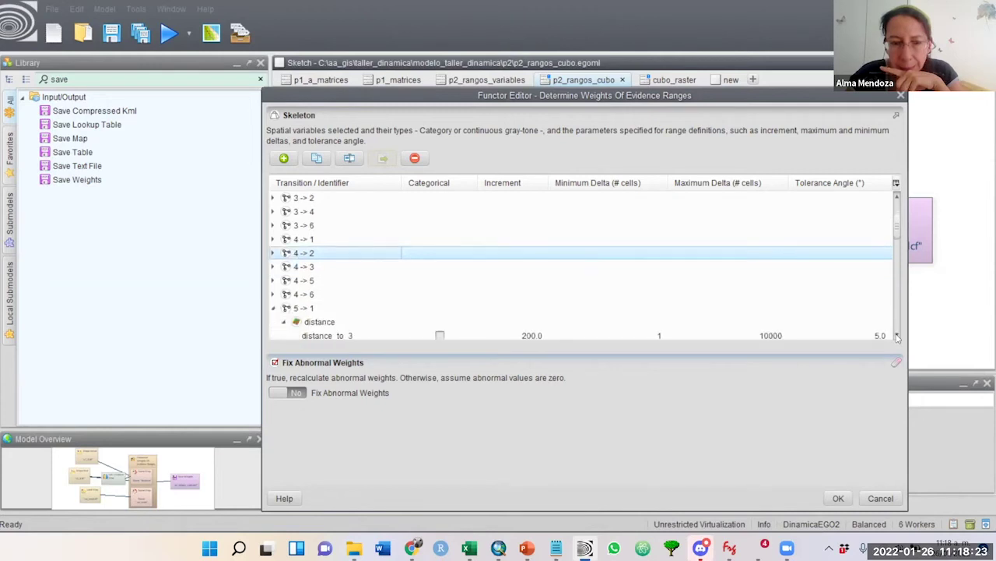
left_click(897, 335)
left_click(897, 335)
left_click(897, 334)
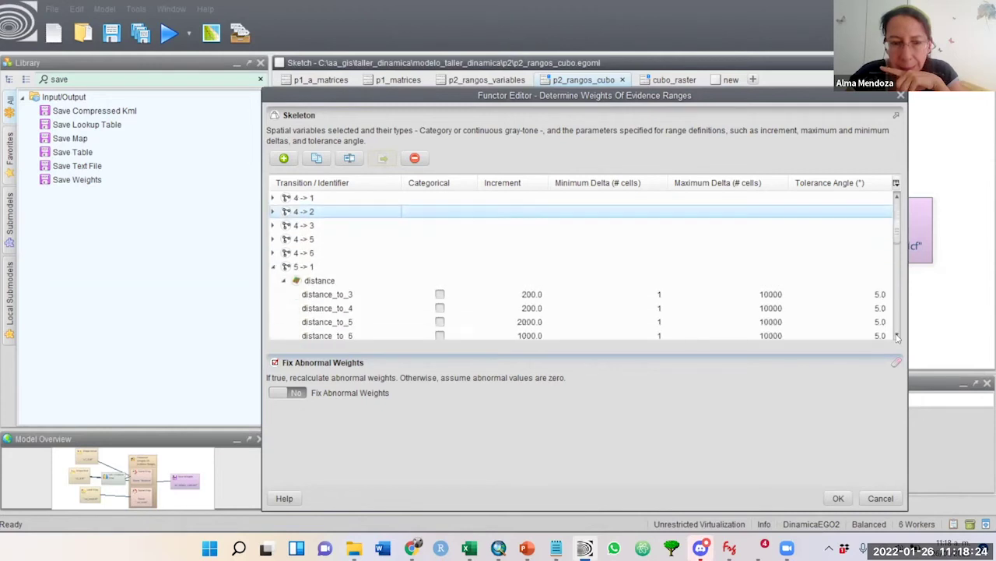
left_click(272, 266)
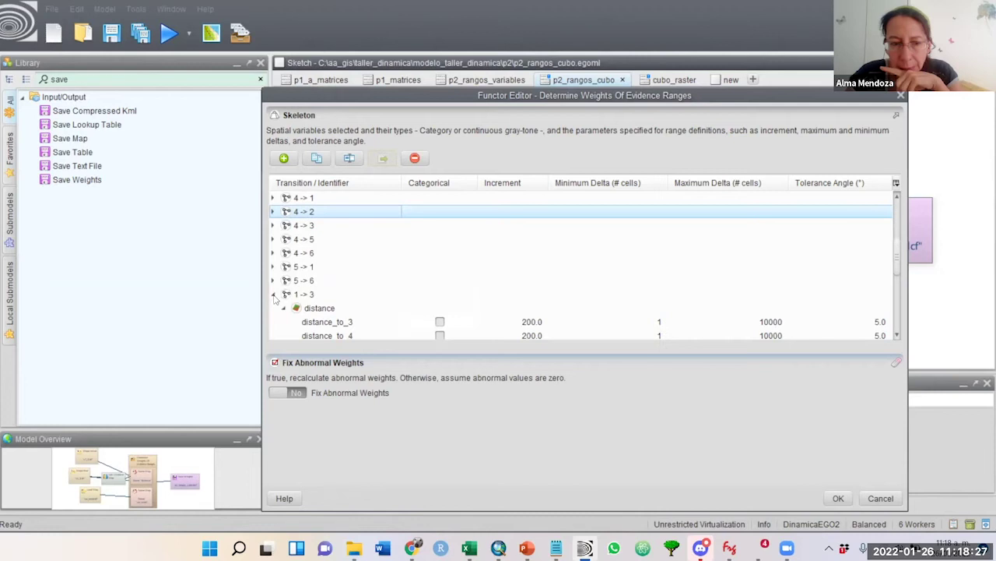
left_click(274, 298)
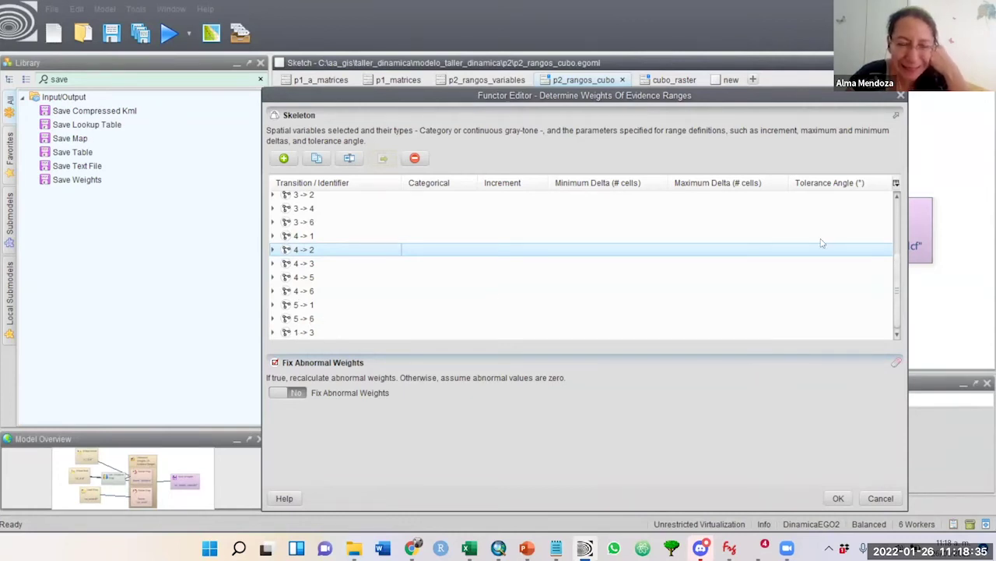
- Switch to the matrices_porcentaje_2 Excel workbook and select the deforestation, land-use change and regeneration transitions in O32:W40 for review
left_click(470, 549)
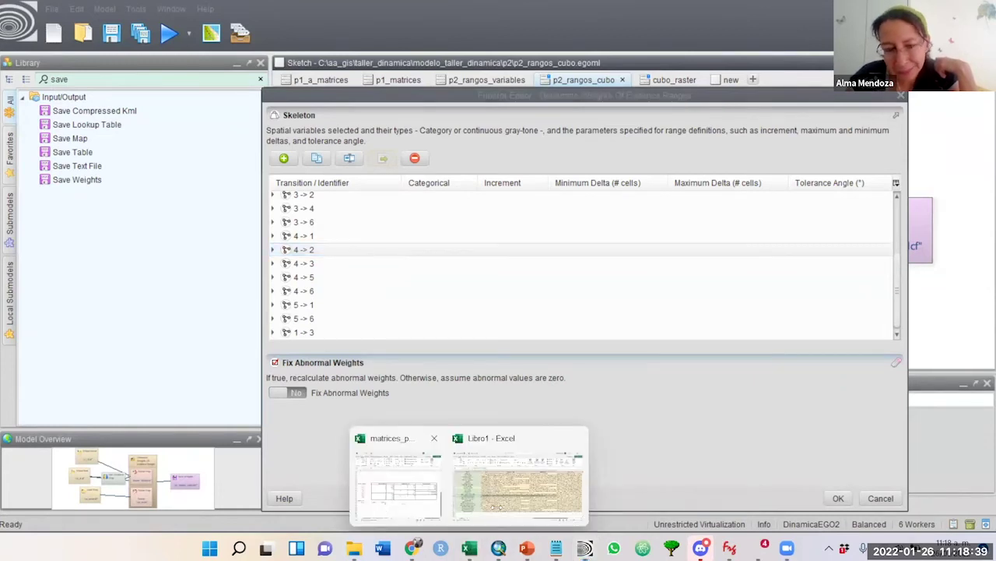
left_click(383, 507)
left_click_drag(460, 259, 778, 363)
left_click_drag(846, 509, 829, 510)
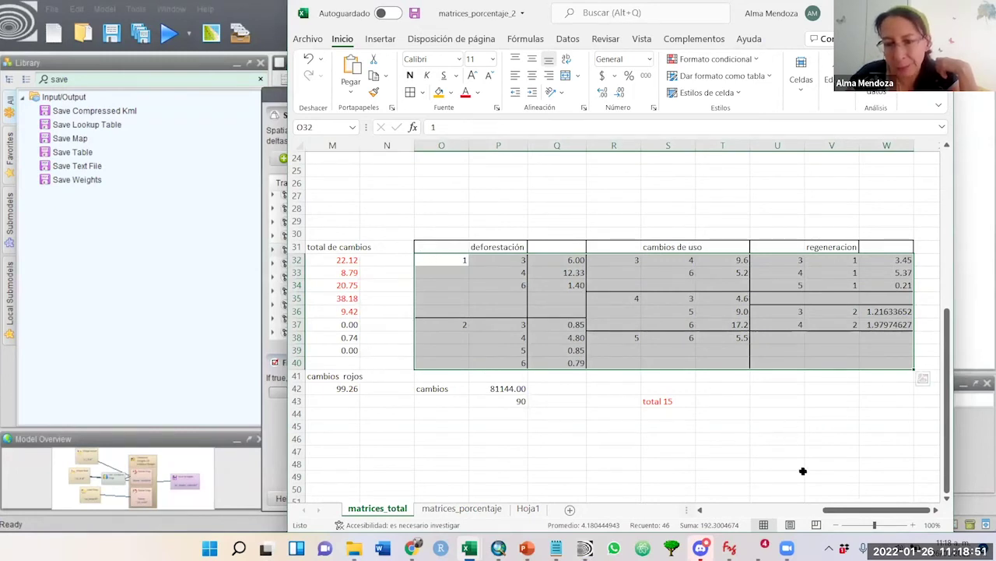
- Examine the transition pairs listed under regeneracion, cambios de uso and deforestación in the matrices_total sheet
left_click(788, 257)
left_click_drag(788, 258, 856, 313)
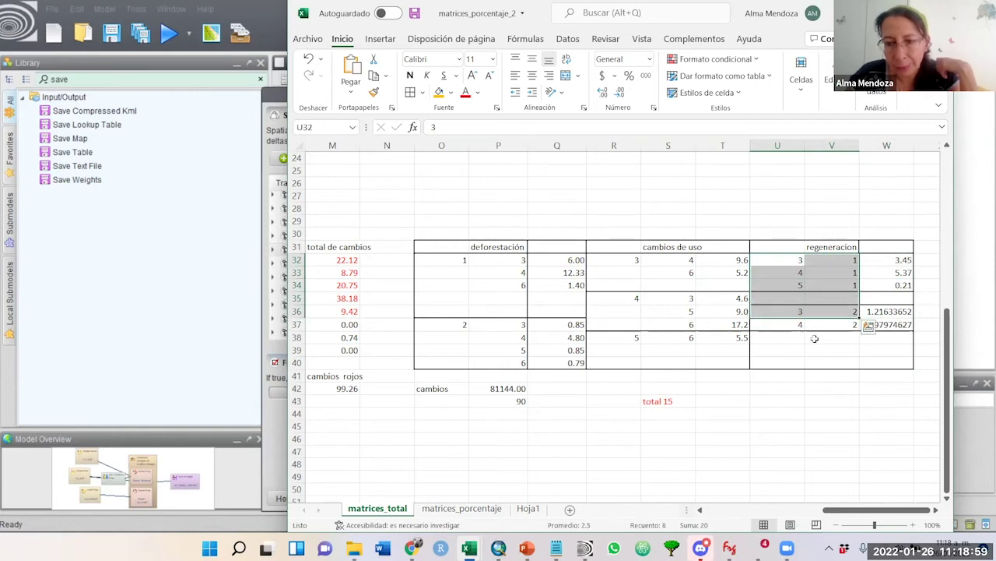
left_click_drag(784, 258, 845, 327)
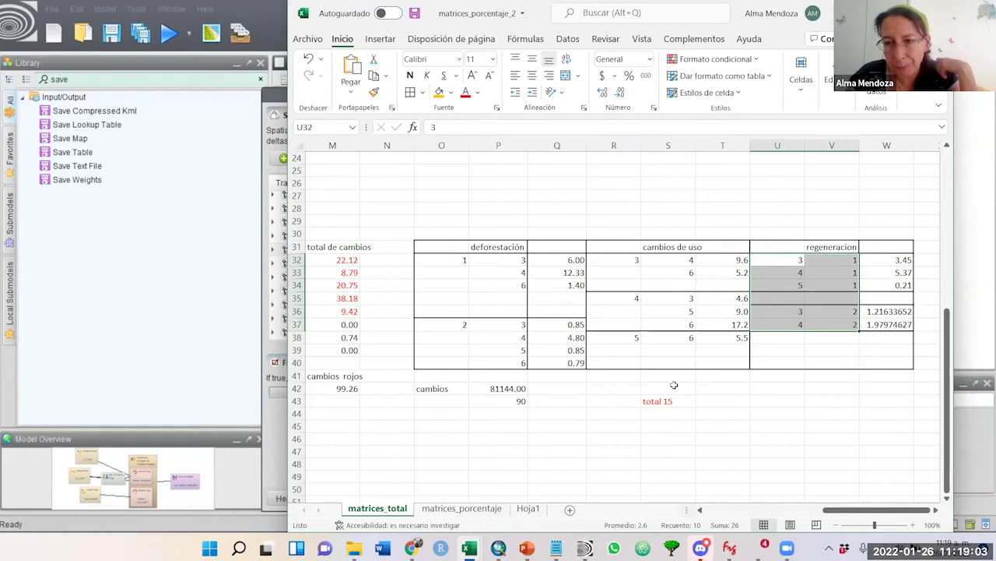
left_click(795, 418)
left_click_drag(629, 260, 685, 339)
left_click_drag(631, 260, 667, 265)
left_click(667, 273)
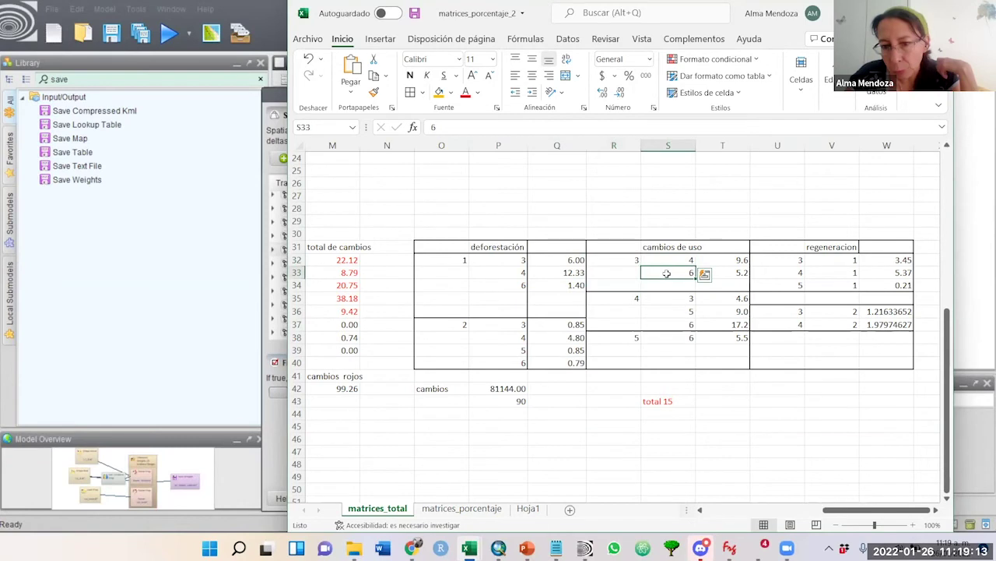
left_click_drag(463, 261, 513, 361)
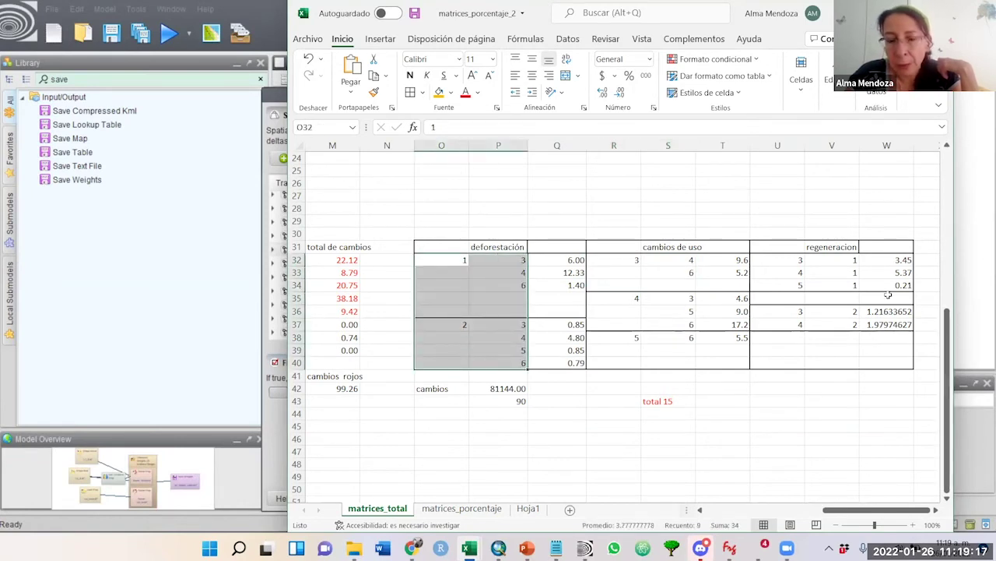
left_click(677, 436)
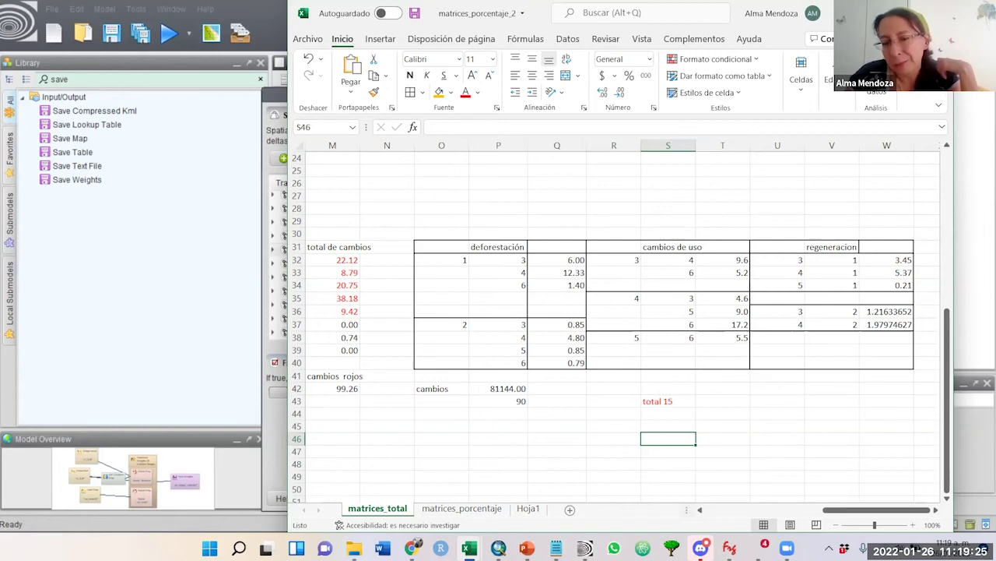
key("Right")
key("Right")
key("Right")
key("Up")
key("Up")
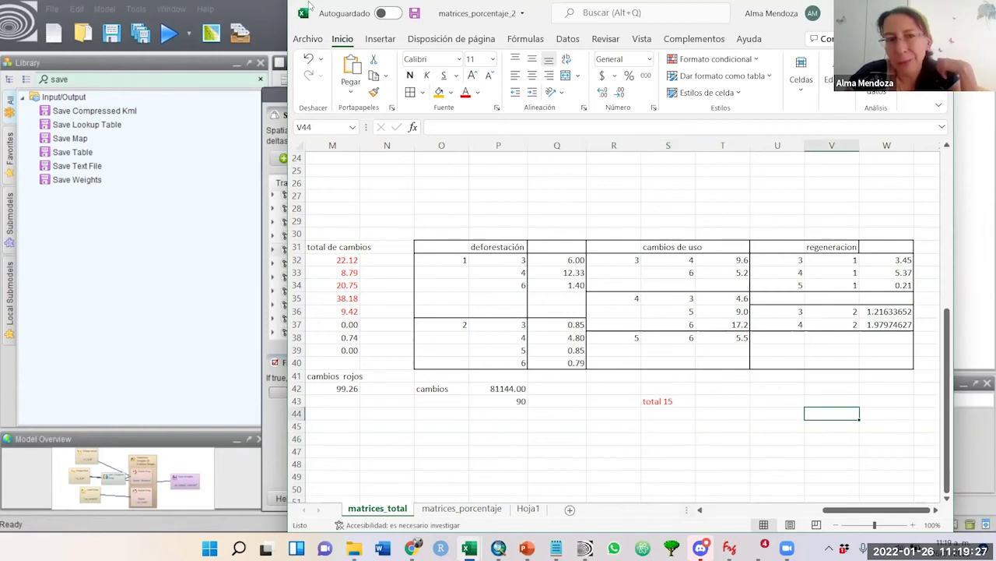
- Minimize the matrices_porcentaje_2 workbook and reposition the Determine Weights Of Evidence Ranges editor in Dinamica EGO
left_click_drag(876, 13, 868, 99)
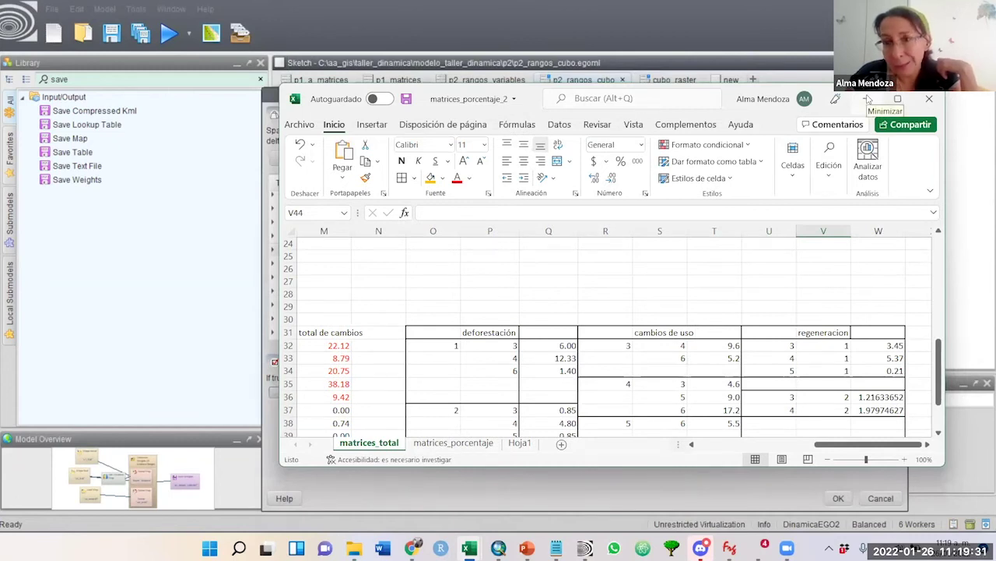
left_click(868, 99)
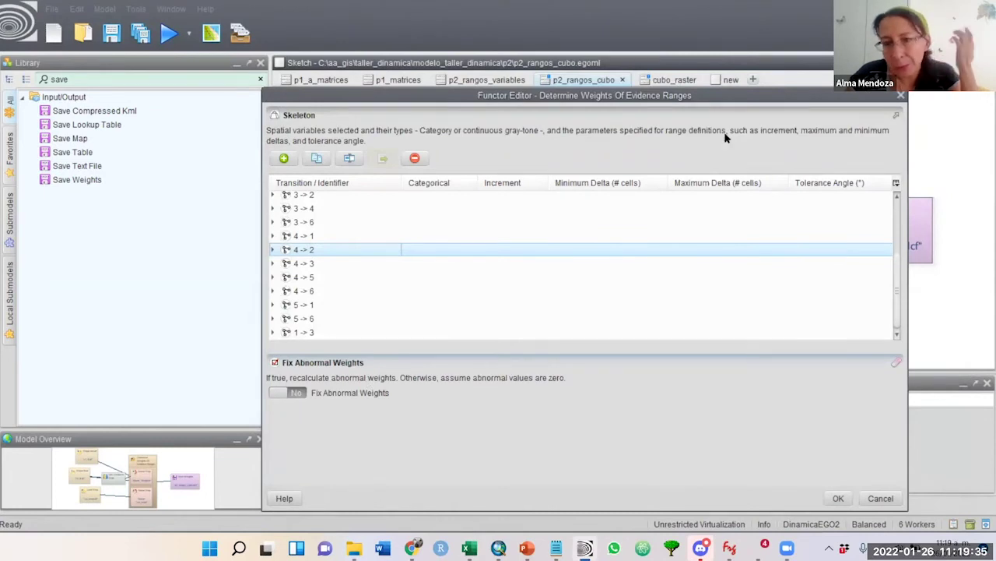
left_click_drag(714, 96, 722, 74)
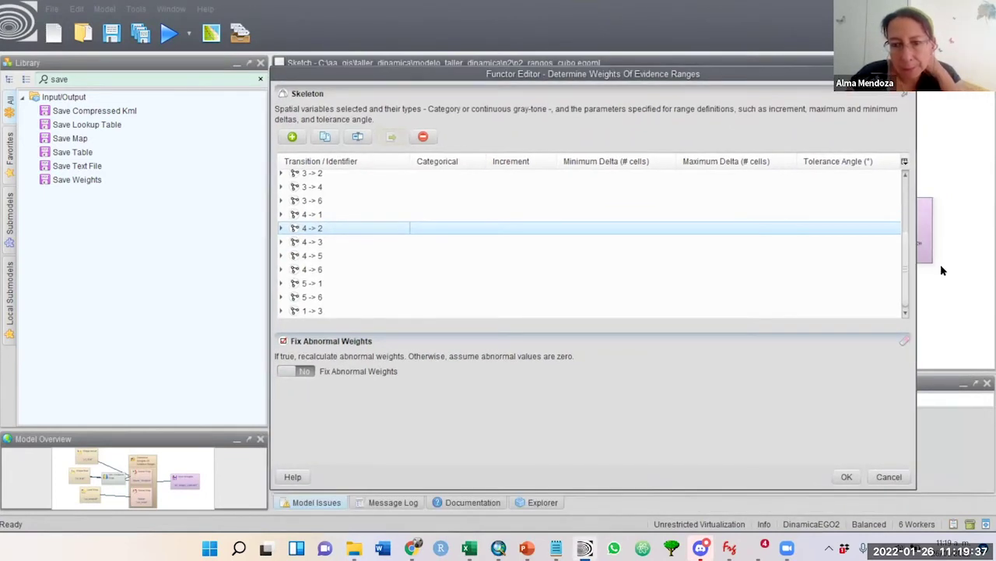
- Look through the Skeleton's transition list down to its last entry, 1 -> 3
left_click_drag(903, 297, 888, 277)
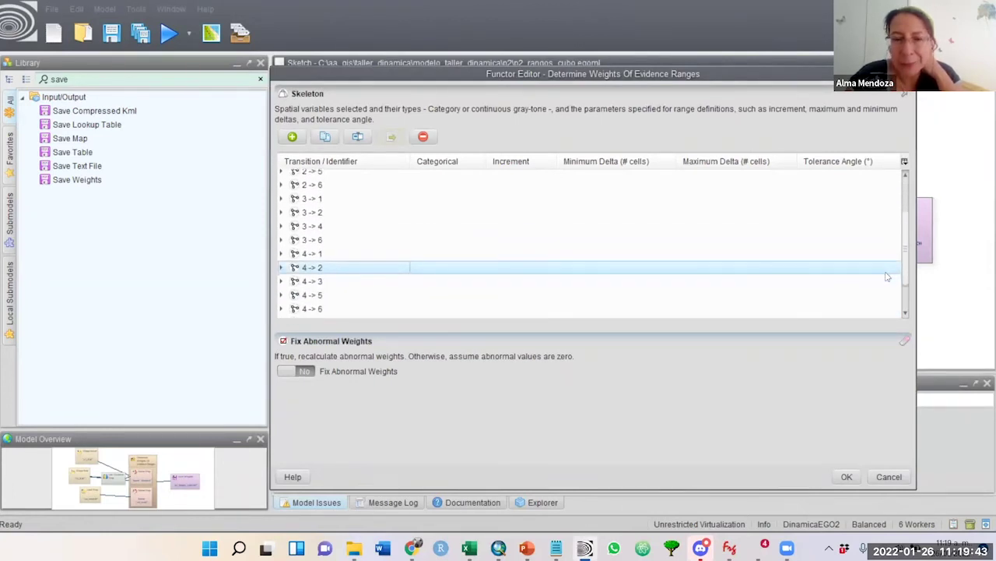
scroll(887, 276, "down", 1)
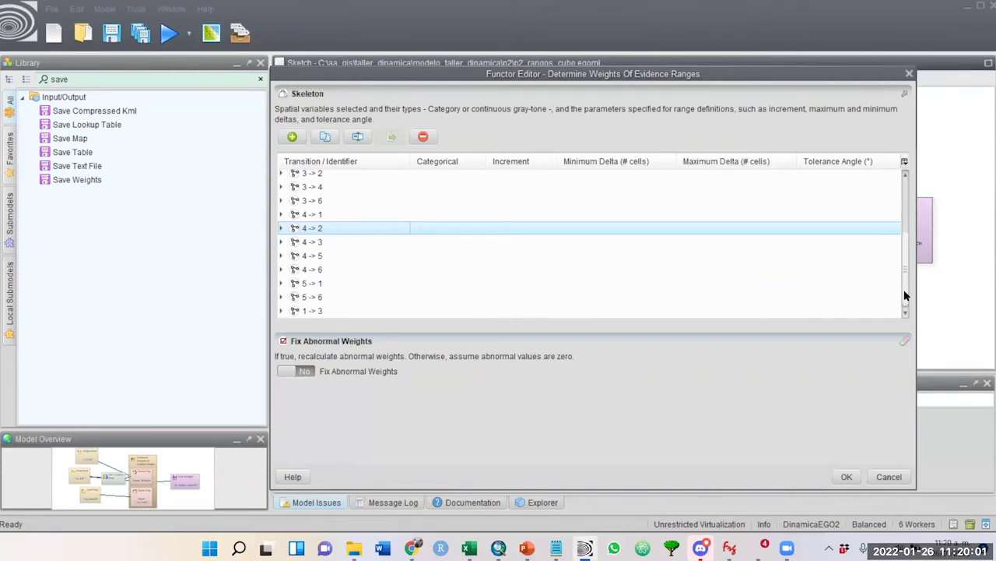
left_click_drag(906, 295, 911, 247)
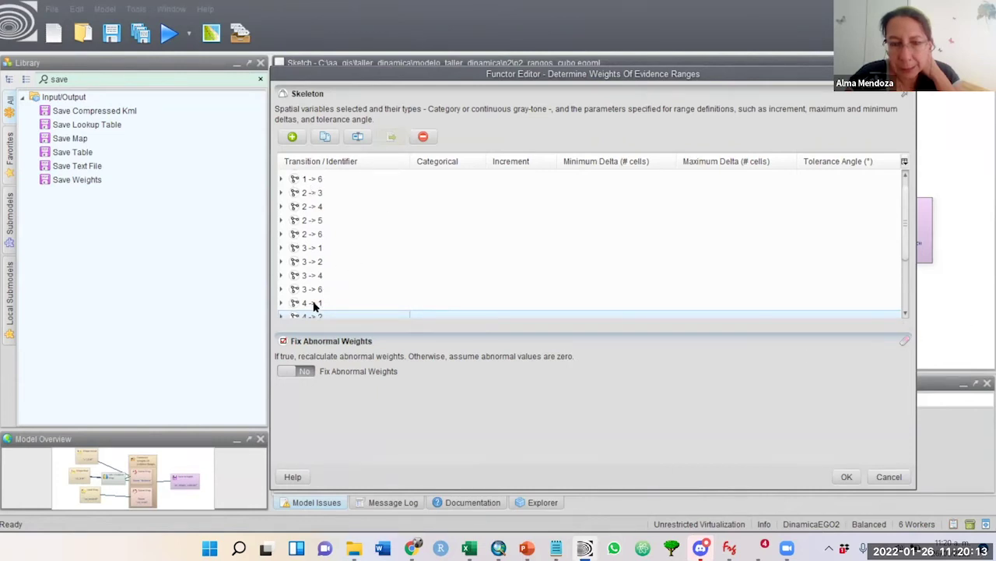
left_click(906, 316)
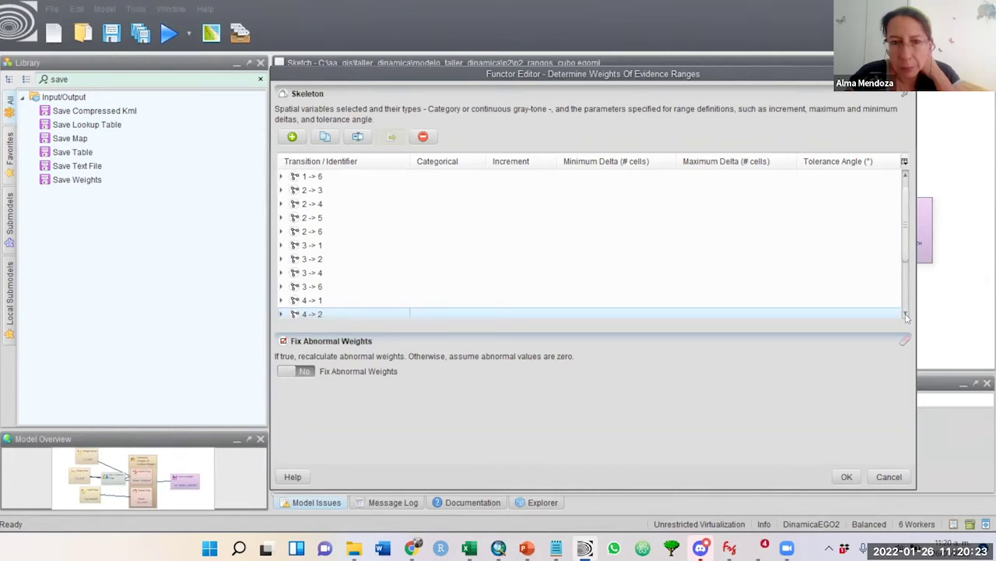
left_click(906, 316)
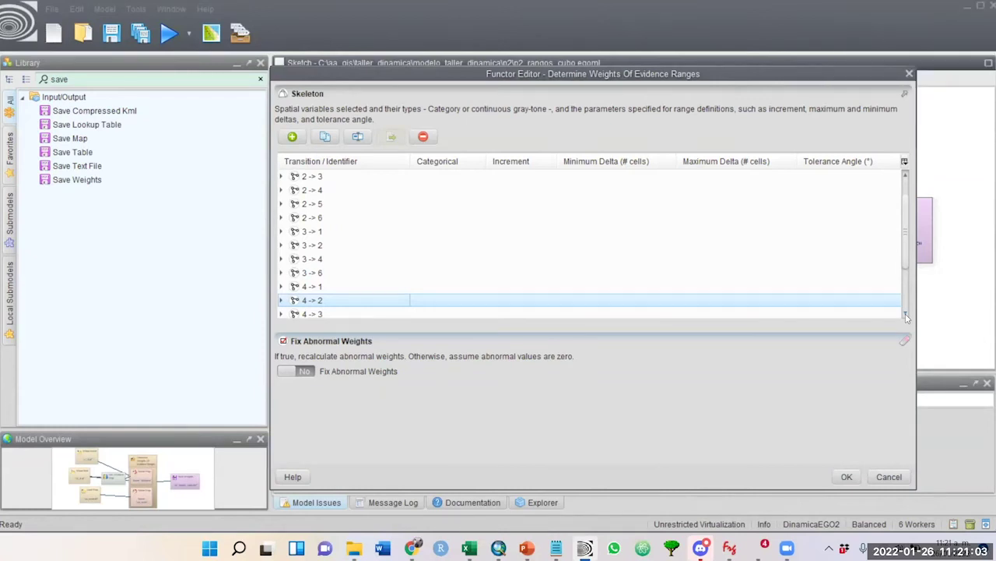
left_click(906, 316)
left_click(906, 315)
left_click(906, 315)
left_click(906, 315)
left_click(906, 315)
left_click(907, 315)
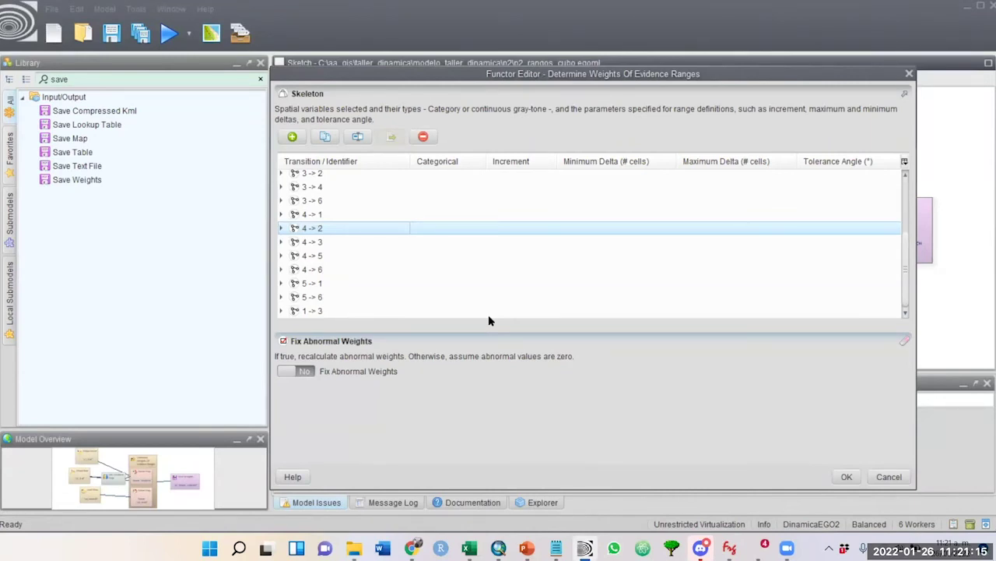
- Check the Skeleton's transitions one by one between 2 -> 3 and the final 1 -> 3 entry
key("Down")
key("Down")
key("Down")
key("Down")
key("Down")
key("Down")
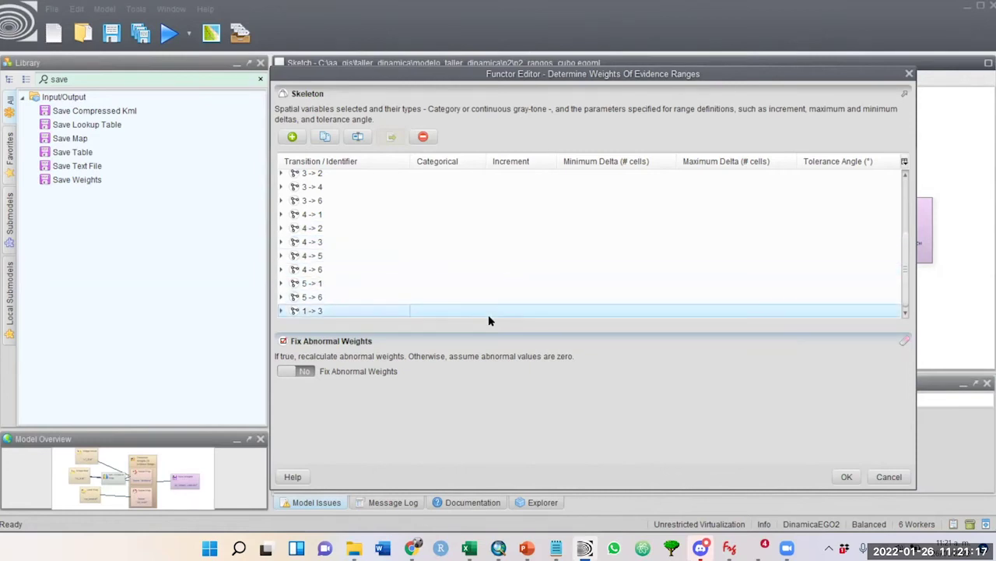
key("Up")
key("Up")
key("Up")
key("Up")
key("Up")
key("Up")
key("Up")
key("Up")
key("Up")
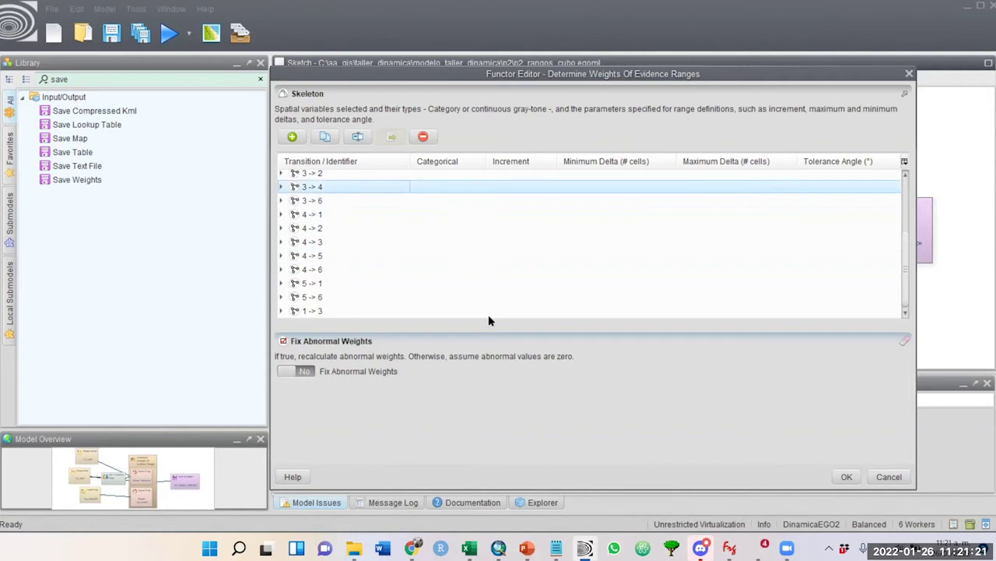
key("Up")
key("Up")
key("Up")
key("Up")
key("Up")
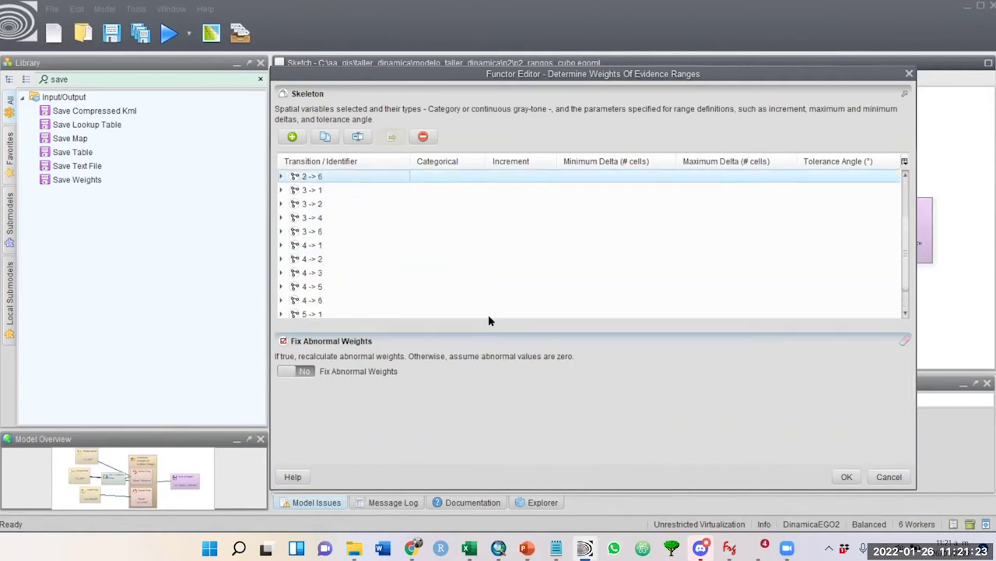
key("Up")
key("Up")
key("Up")
key("Down")
key("Down")
key("Down")
key("Down")
key("Down")
key("Down")
key("Down")
key("Down")
key("Down")
key("Down")
key("Down")
key("Down")
key("Down")
key("Down")
key("Down")
key("Down")
key("Down")
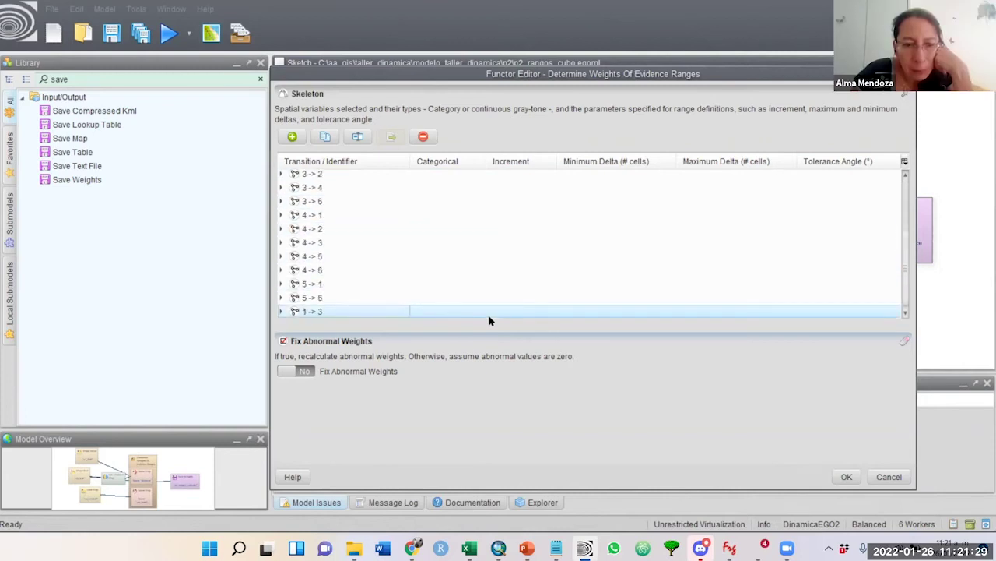
key("Up")
key("Up")
key("Up")
key("Up")
key("Up")
key("Up")
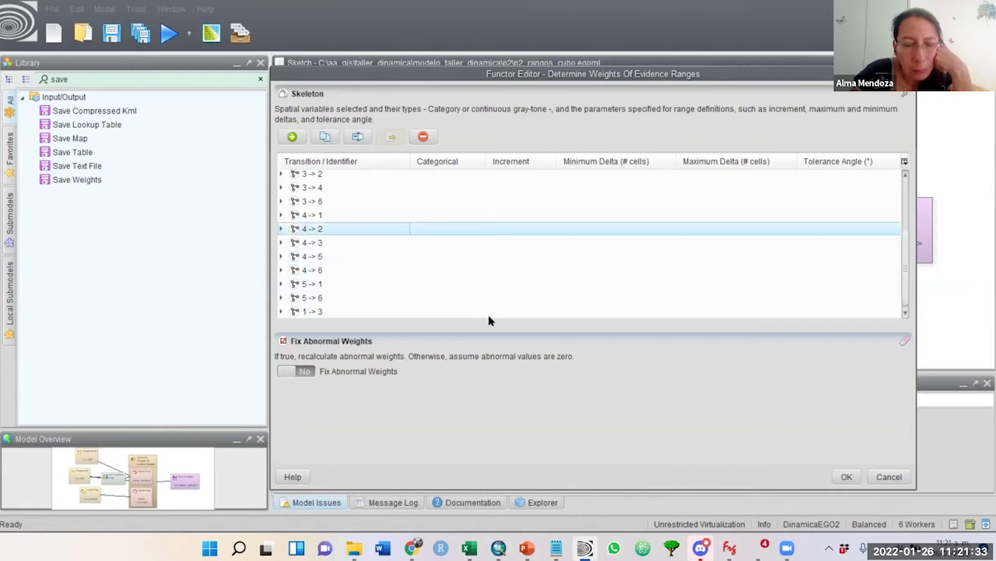
key("Up")
key("Down")
key("Down")
key("Down")
key("Down")
key("Down")
key("Down")
key("Down")
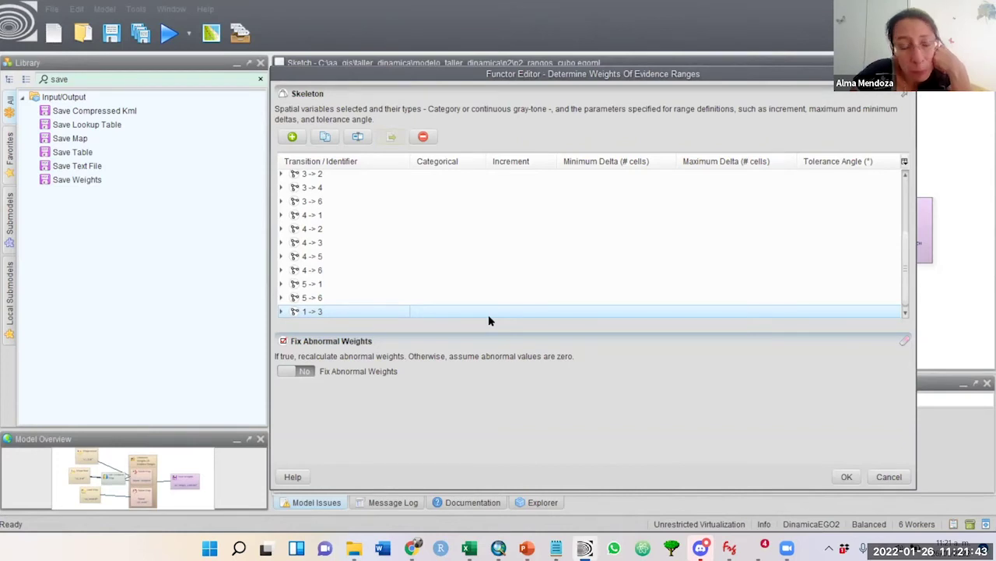
key("Up")
key("Up")
key("Down")
key("Down")
key("Up")
key("Up")
key("Up")
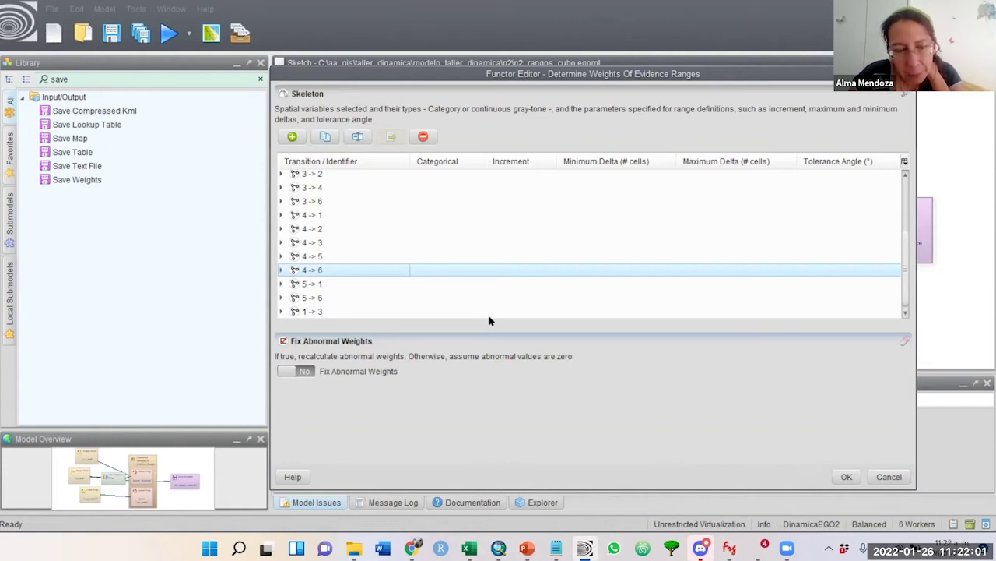
key("Down")
key("Down")
key("Down")
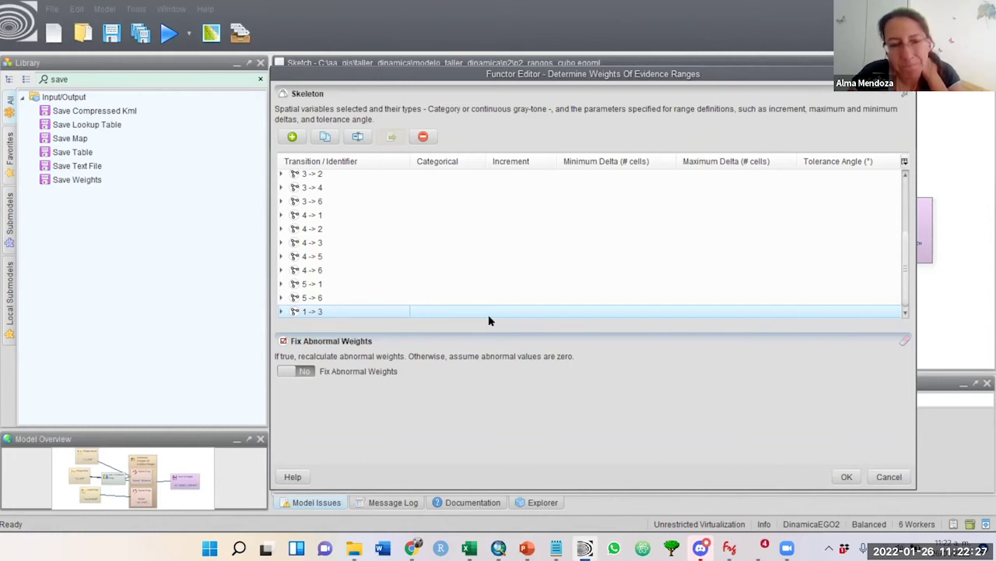
- Review the Skeleton's complete transition list from 1 -> 4 through 5 -> 6 and 1 -> 3
key("Up")
key("Up")
key("Up")
key("Up")
key("Up")
key("Up")
key("Up")
key("Up")
key("Up")
key("Up")
key("Up")
key("Up")
key("Up")
key("Up")
key("Up")
key("Up")
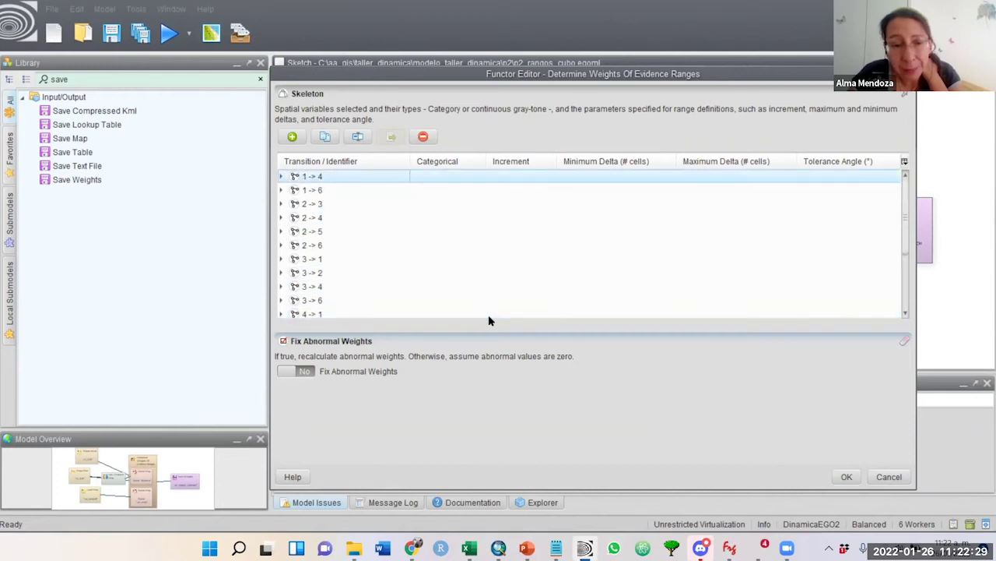
key("Down")
key("Down")
key("Down")
key("Down")
key("Down")
key("Down")
key("Down")
key("Down")
key("Down")
key("Down")
key("Down")
key("Down")
key("Down")
key("Down")
key("Down")
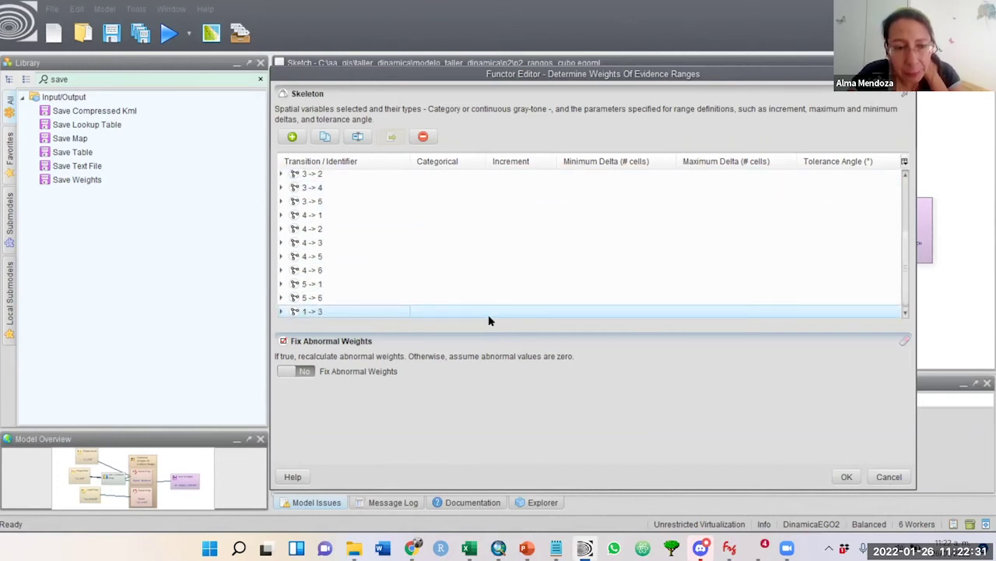
key("Up")
key("Up")
key("Up")
key("Up")
key("Up")
key("Up")
key("Up")
key("Up")
key("Up")
key("Up")
key("Up")
key("Up")
key("Up")
key("Up")
key("Up")
key("Up")
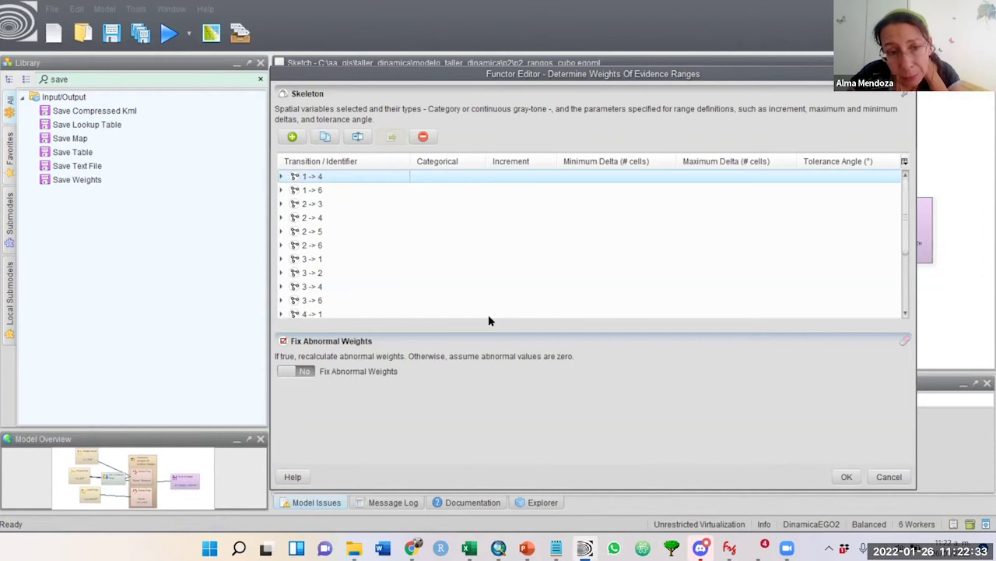
key("Down")
key("Down")
key("Down")
key("Down")
key("Down")
key("Down")
key("Down")
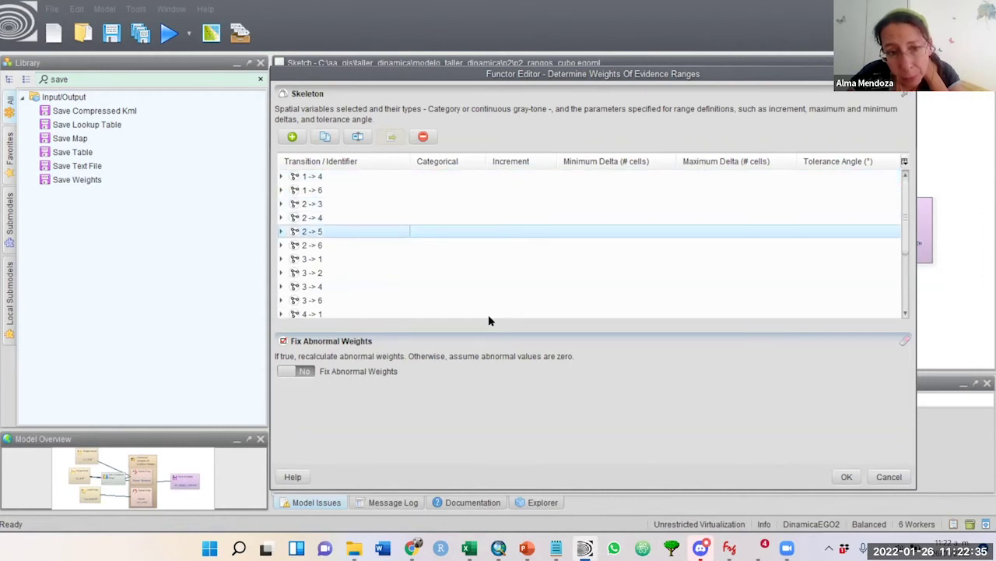
key("Down")
key("Down")
key("Down")
key("Down")
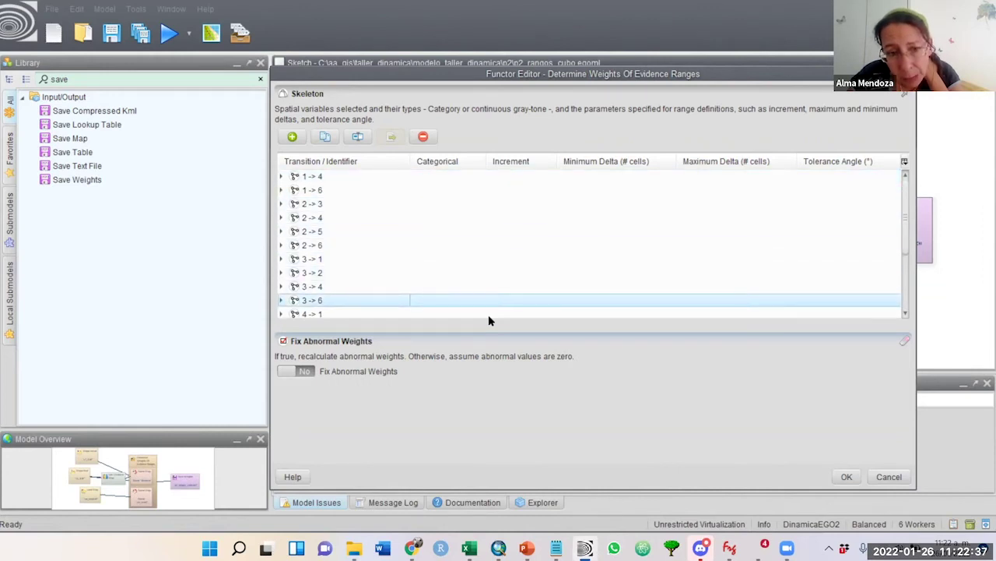
key("Down")
key("Down")
key("Down")
key("Down")
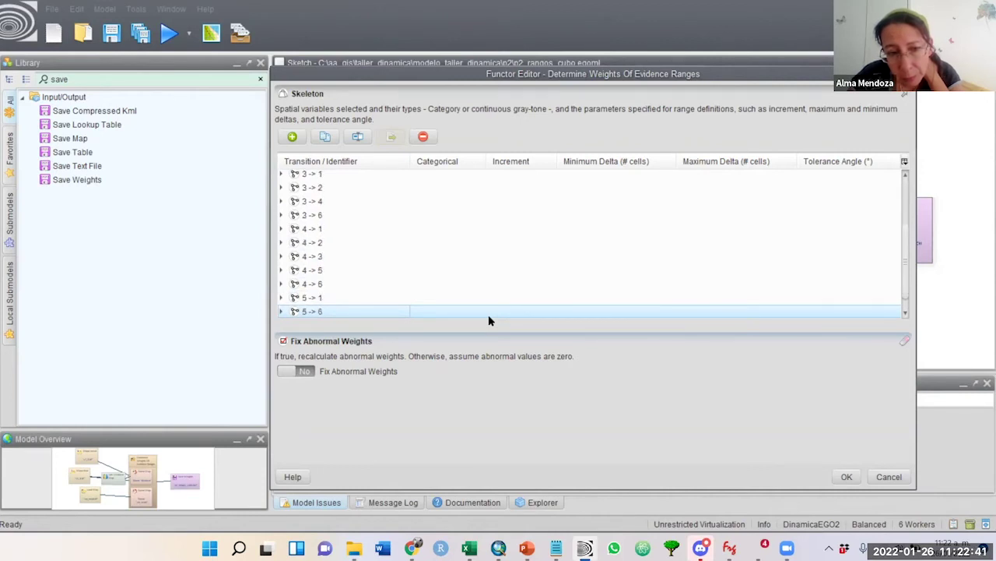
key("Down")
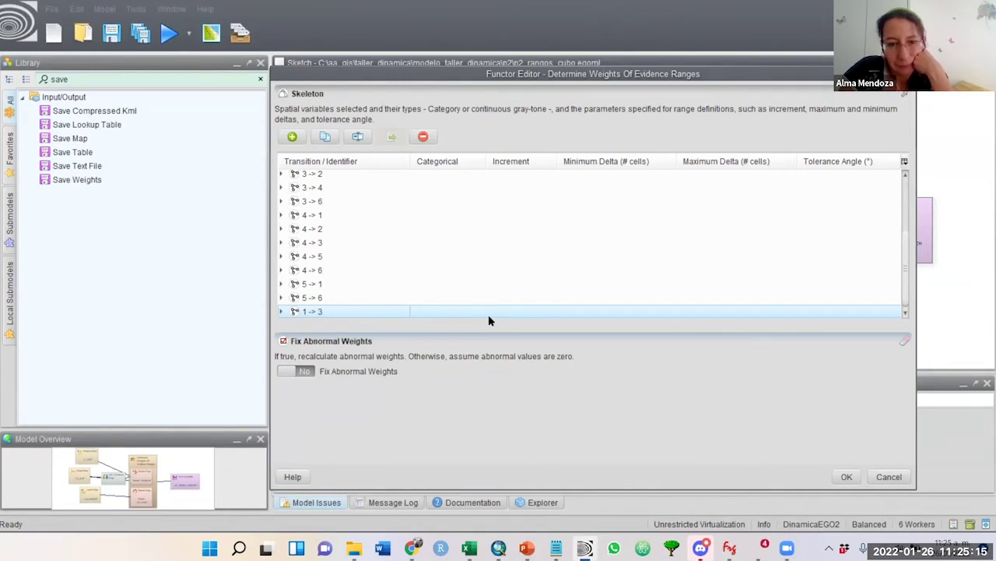
- Make the functor editor slightly taller and accept the Determine Weights Of Evidence Ranges settings
mouse_move(527, 548)
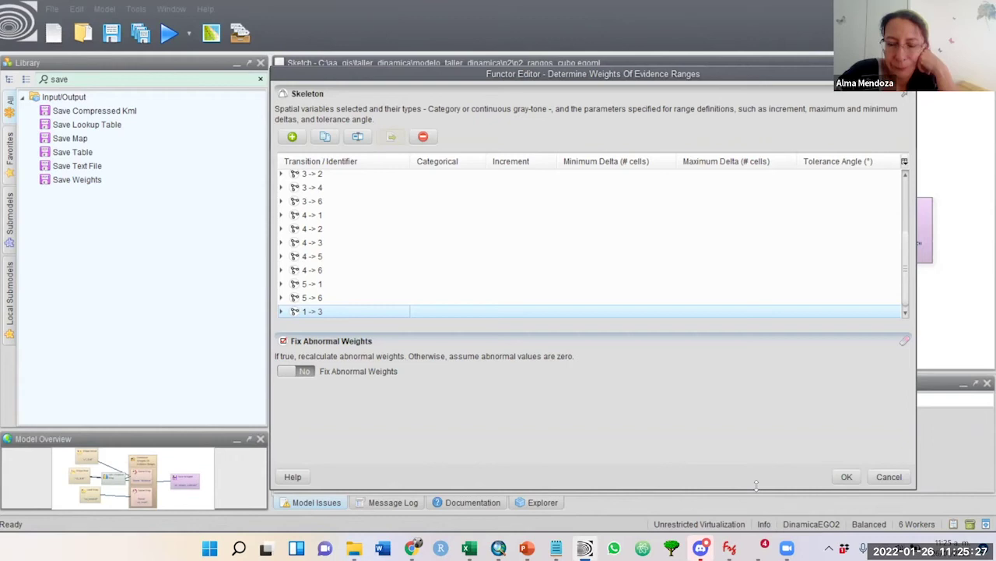
left_click_drag(755, 484, 752, 507)
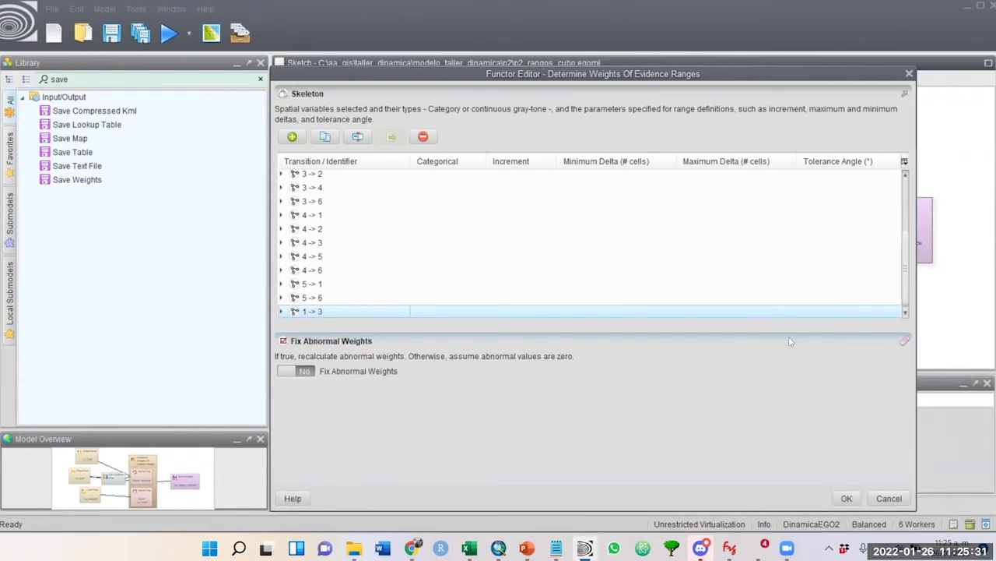
left_click(847, 498)
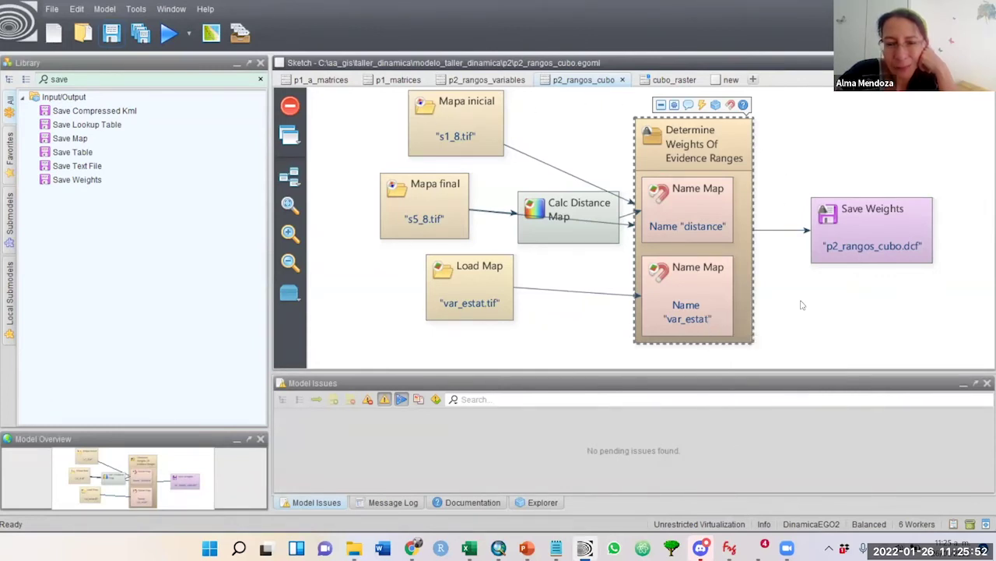
- Automatically rearrange the functors of the p2_rangos_cubo model and run the model
left_click(290, 176)
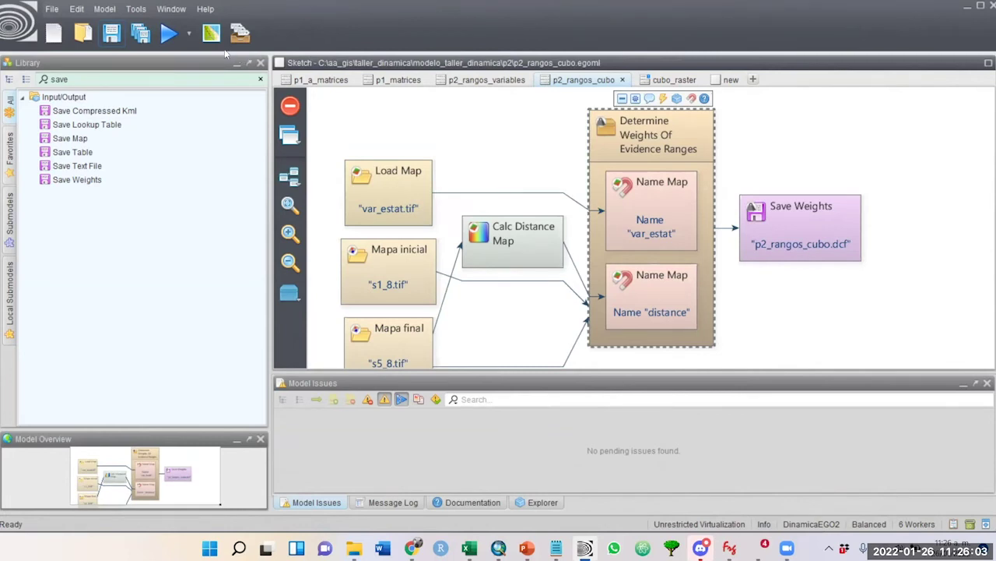
left_click(168, 35)
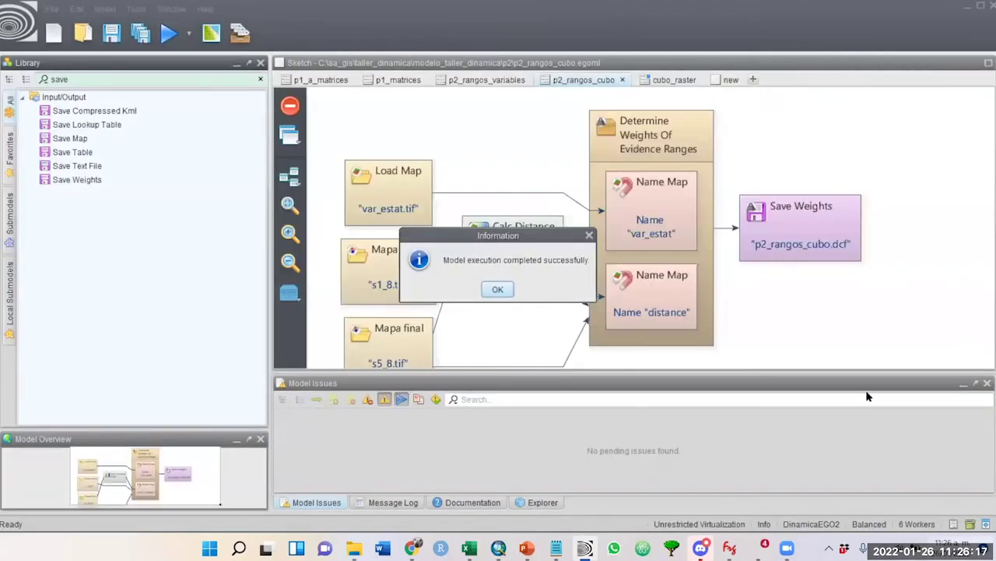
- Dismiss the run message and review the p2_rangos_cubo model's message log, documentation, functor run times and model issues
left_click(497, 290)
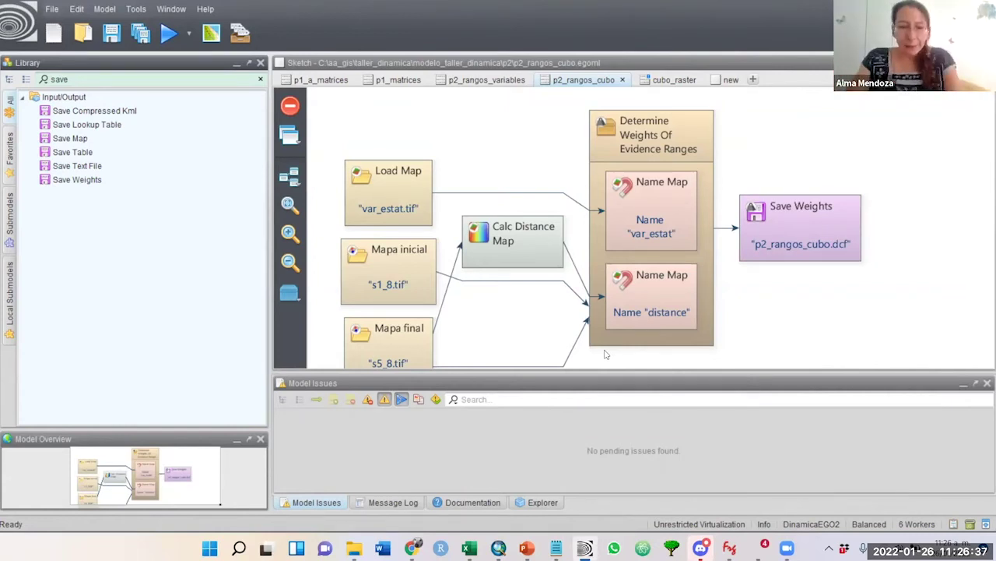
left_click(397, 505)
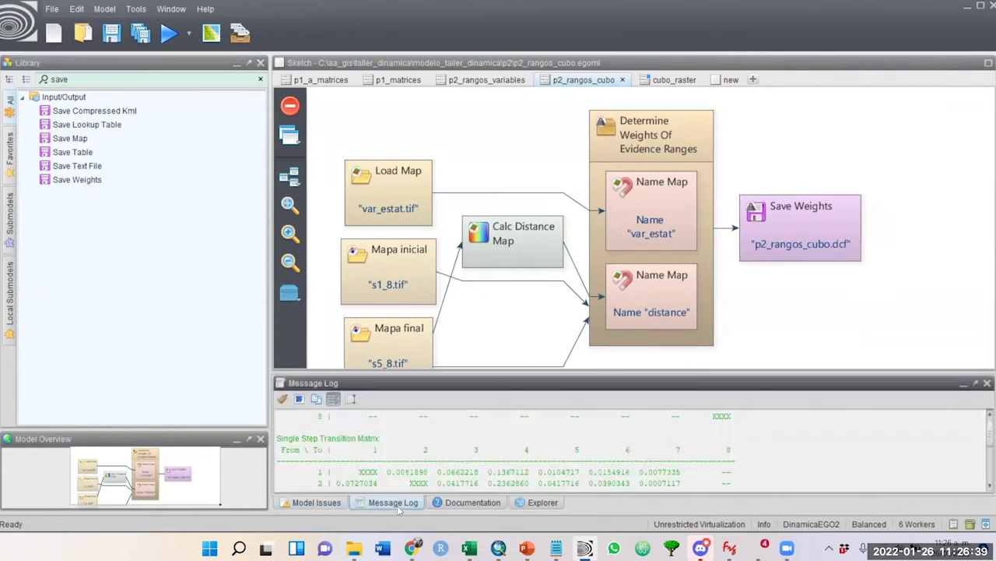
left_click(471, 503)
left_click(537, 503)
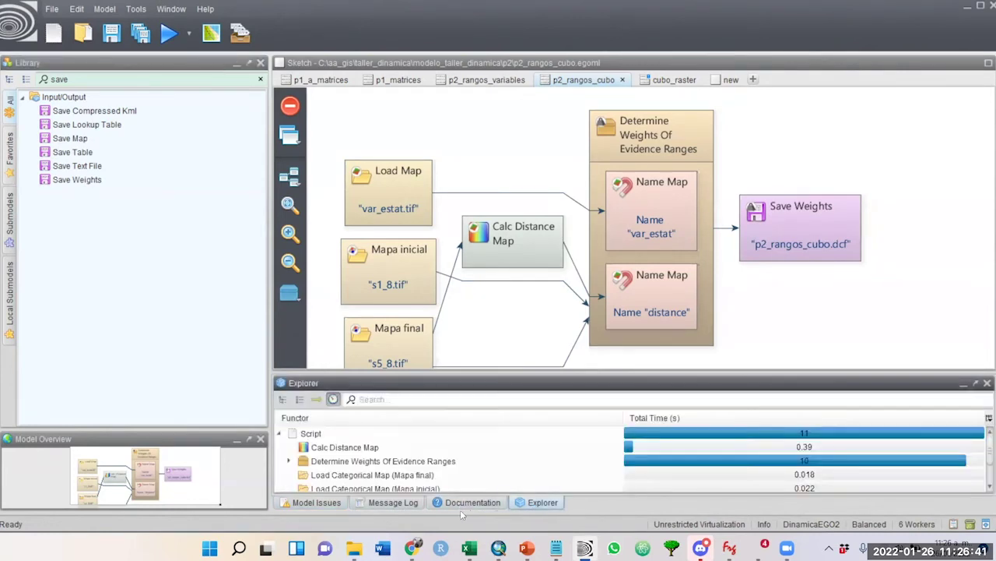
left_click(334, 503)
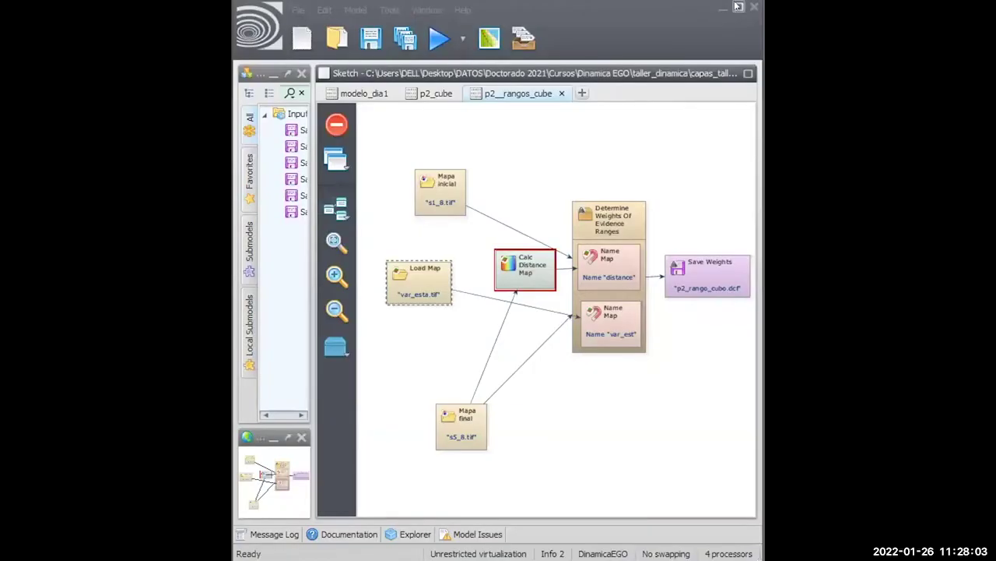
- Maximize the window and reposition the Calc Distance Map and Mapa final functors in the p2__rangos_cube model
left_click(738, 6)
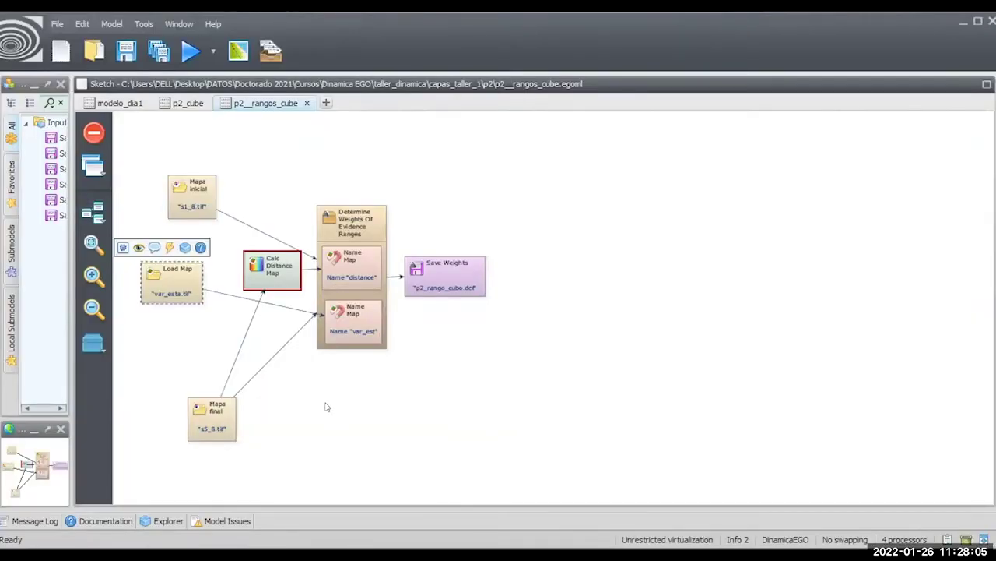
left_click(222, 521)
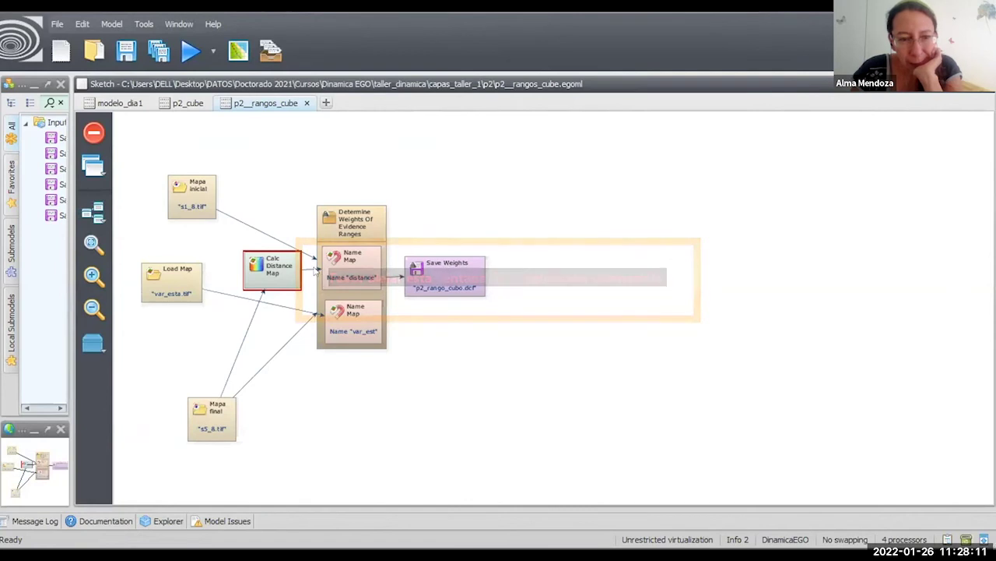
left_click_drag(279, 284, 260, 317)
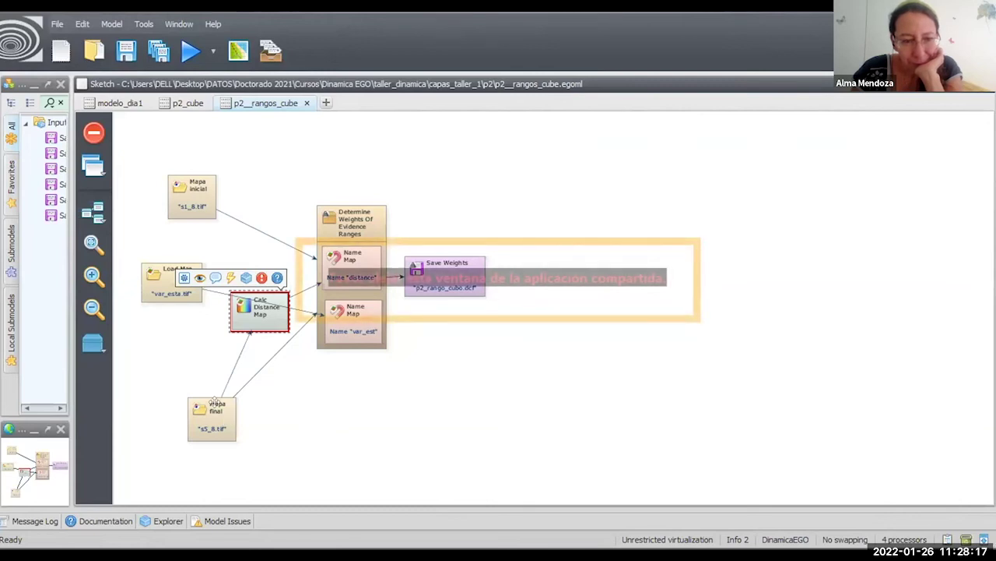
left_click_drag(223, 398, 226, 379)
- Open the Calc Distance Map settings and add the values 3, 4 and 45 to its categories
double_click(260, 315)
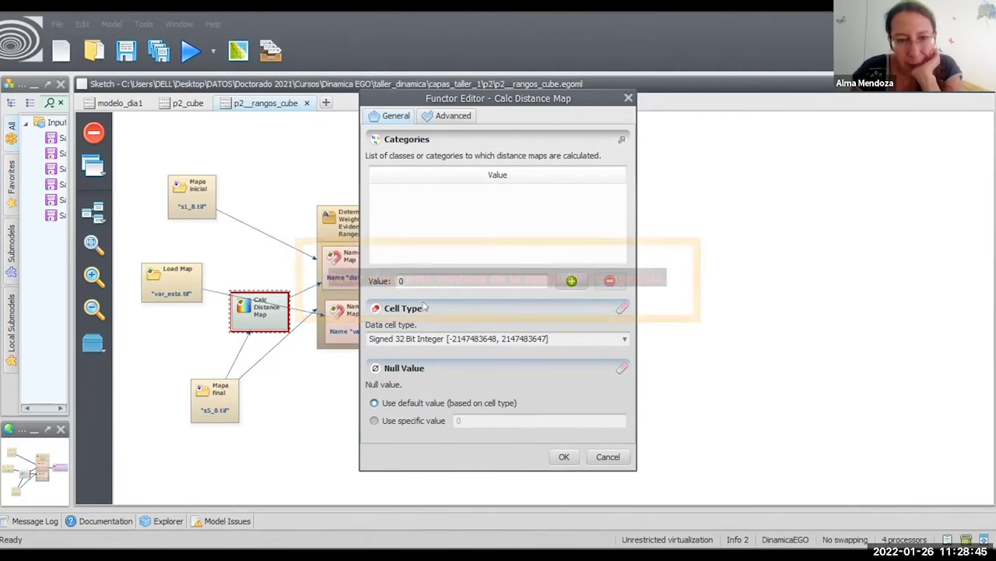
left_click(436, 278)
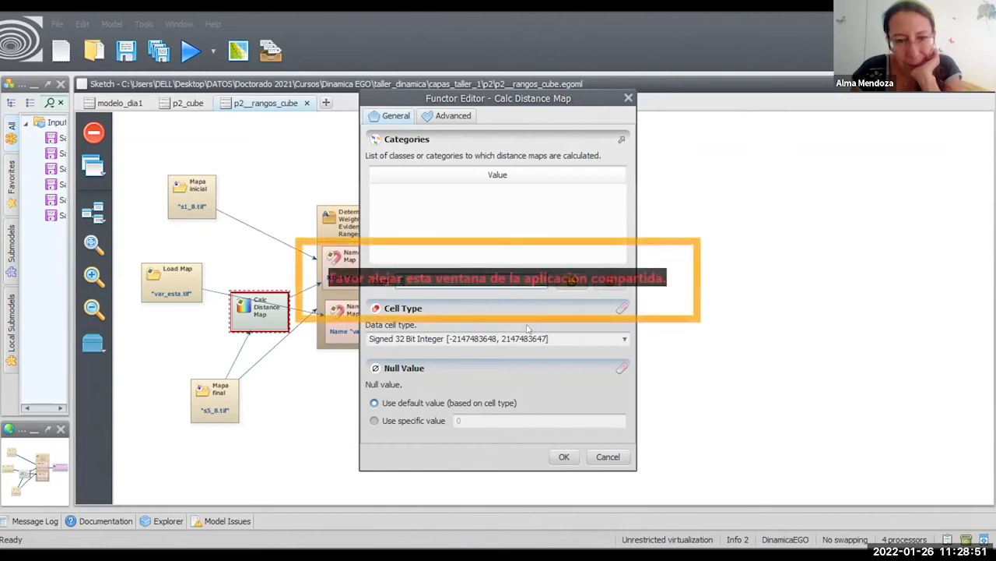
left_click(574, 284)
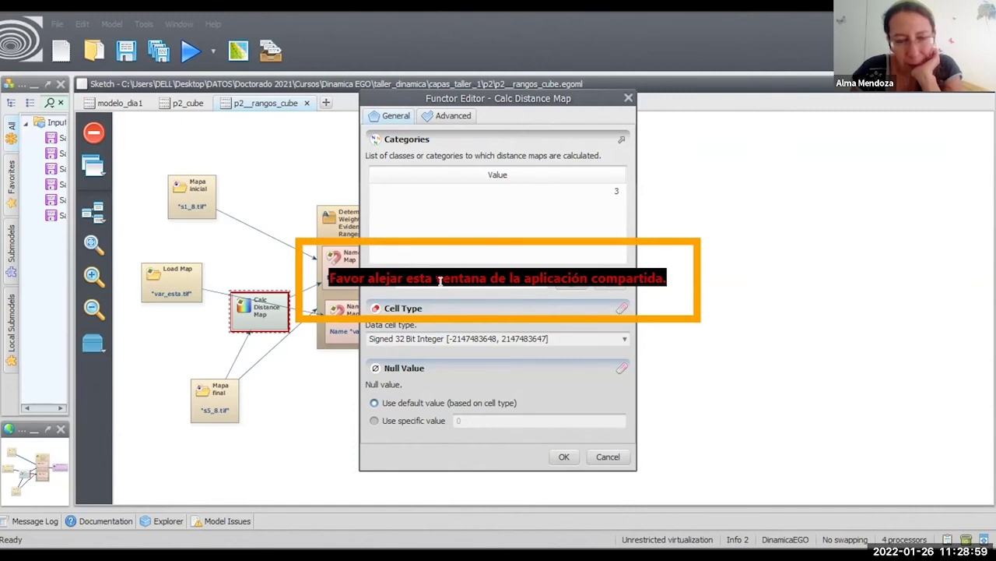
left_click(573, 283)
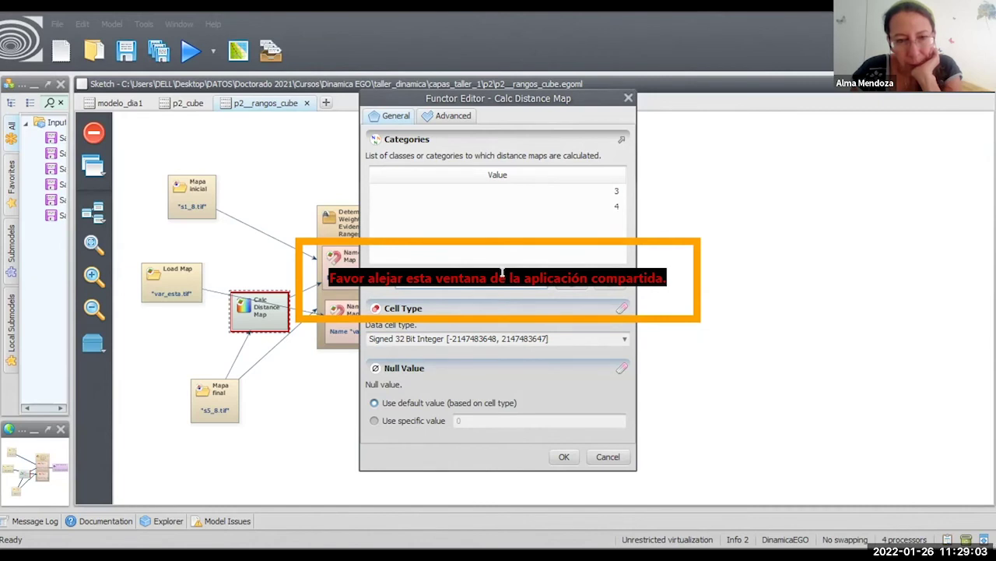
left_click(573, 284)
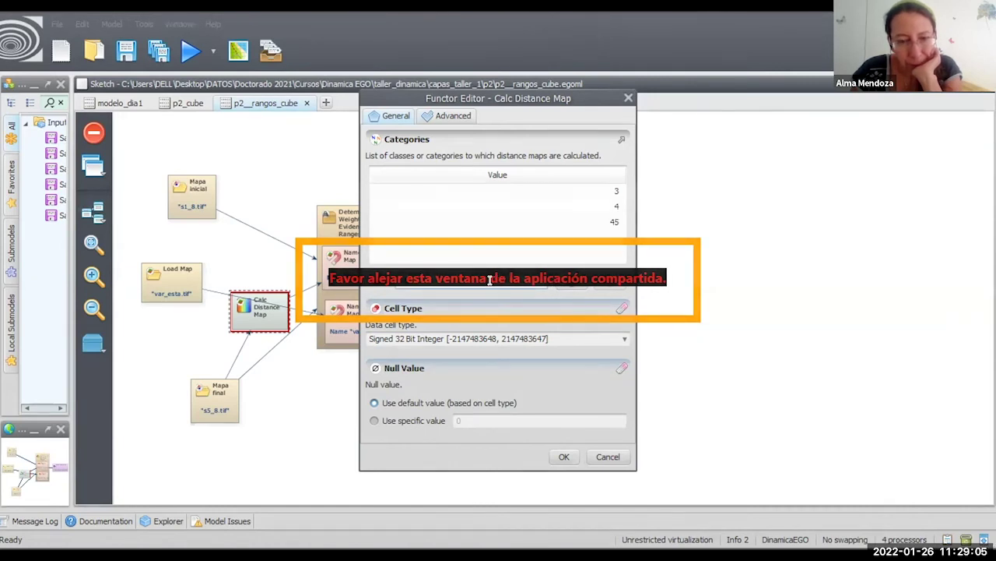
- Replace category 45 with 5 and add category 6 to the Calc Distance Map categories
left_click(611, 225)
left_click(611, 284)
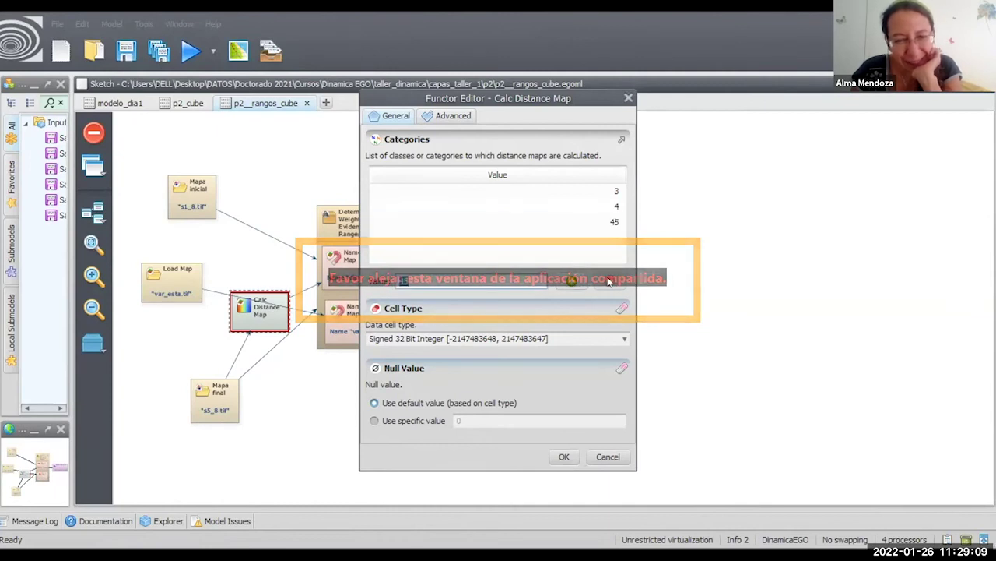
left_click(612, 222)
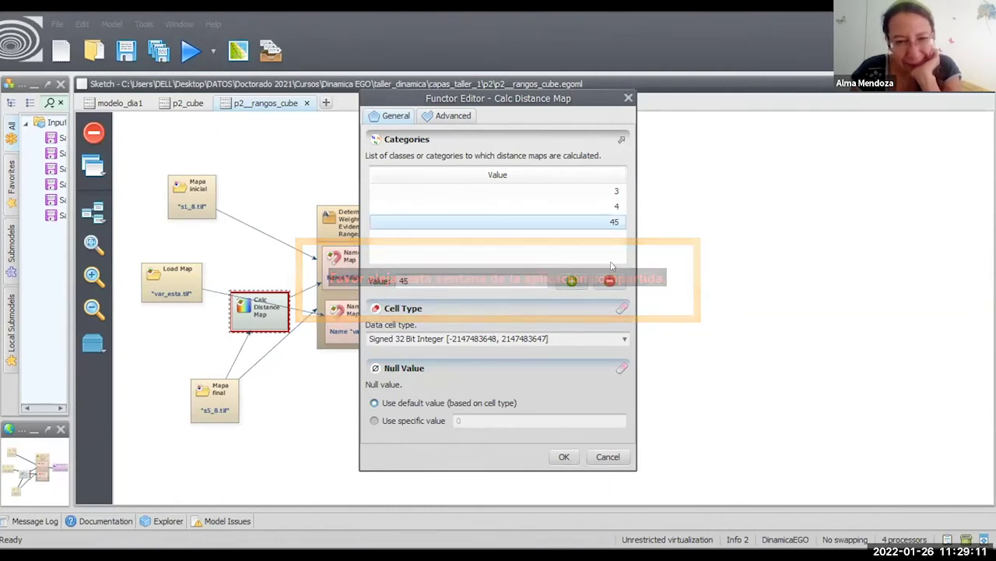
left_click(610, 280)
left_click(511, 281)
type("5")
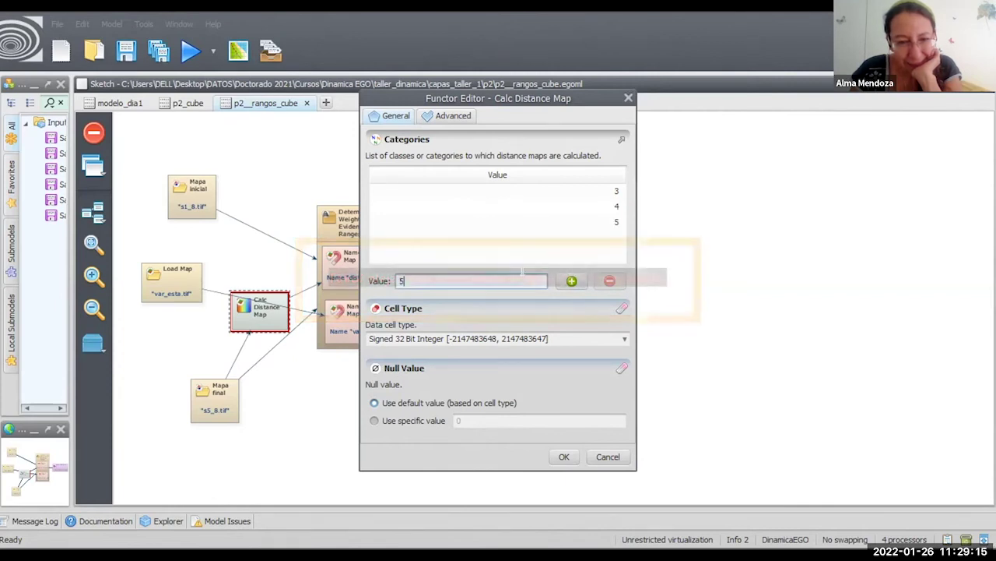
type("6")
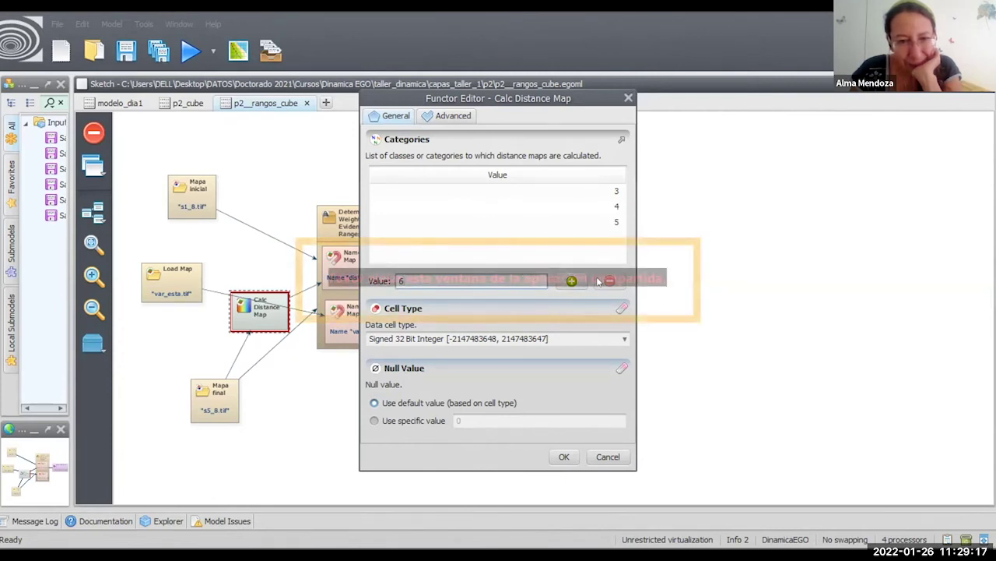
left_click(572, 280)
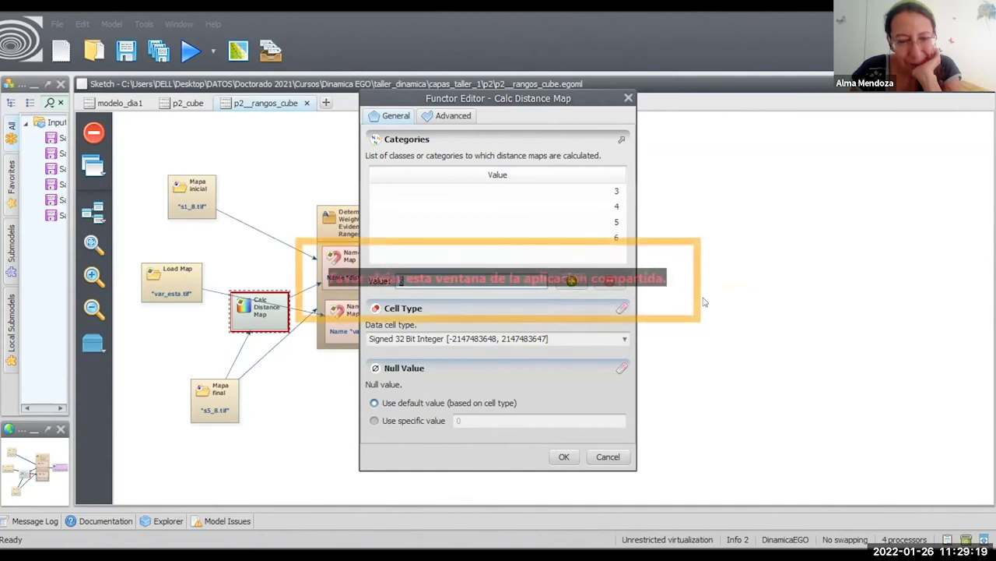
- Accept the Calc Distance Map settings and run the p2__rangos_cube model, displaying the documentation during the run
left_click(562, 457)
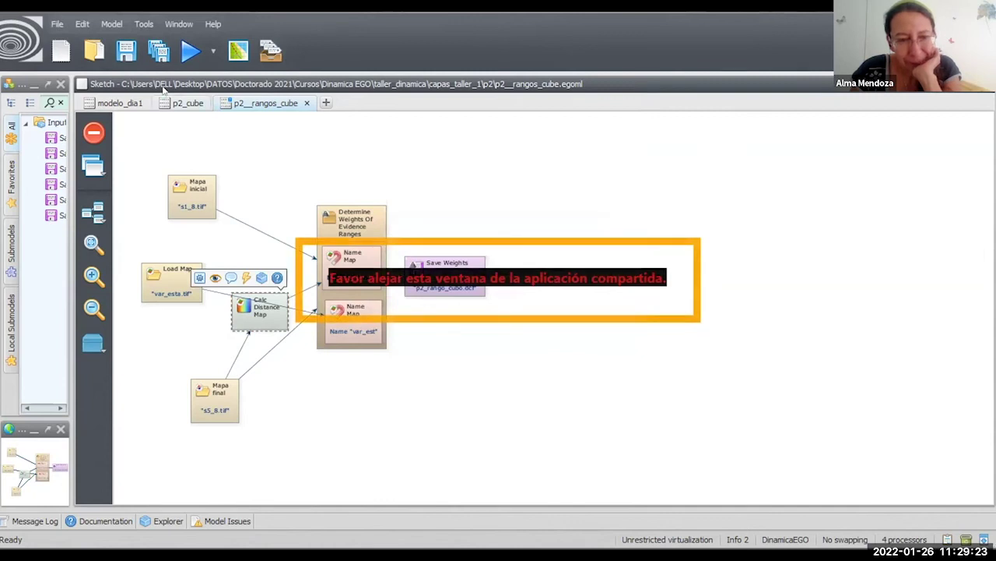
left_click(191, 51)
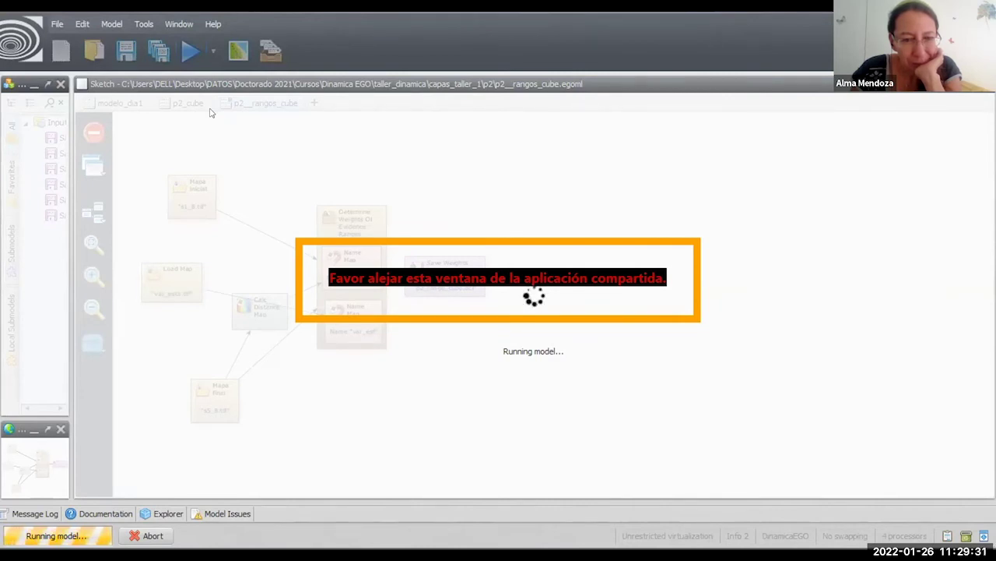
left_click(99, 514)
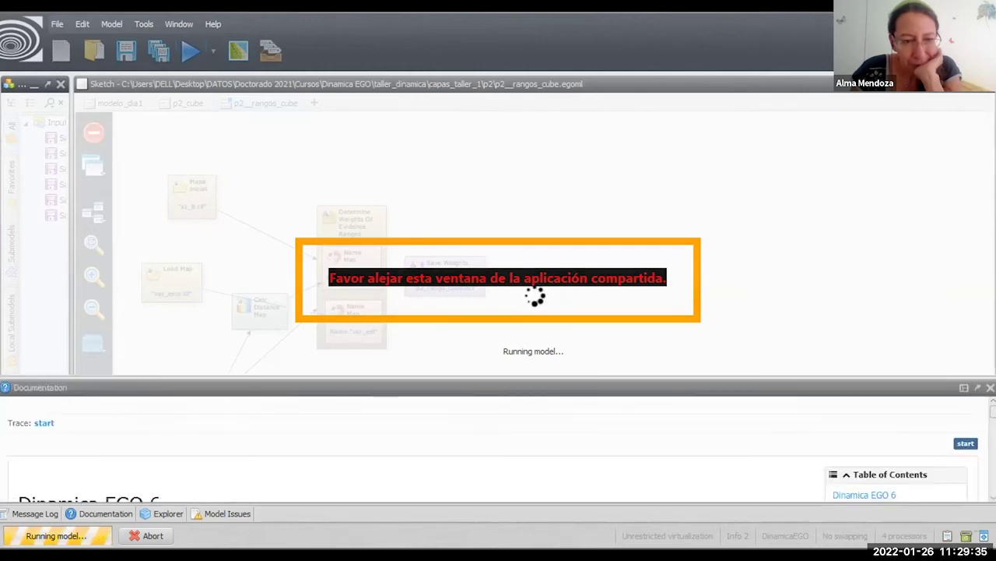
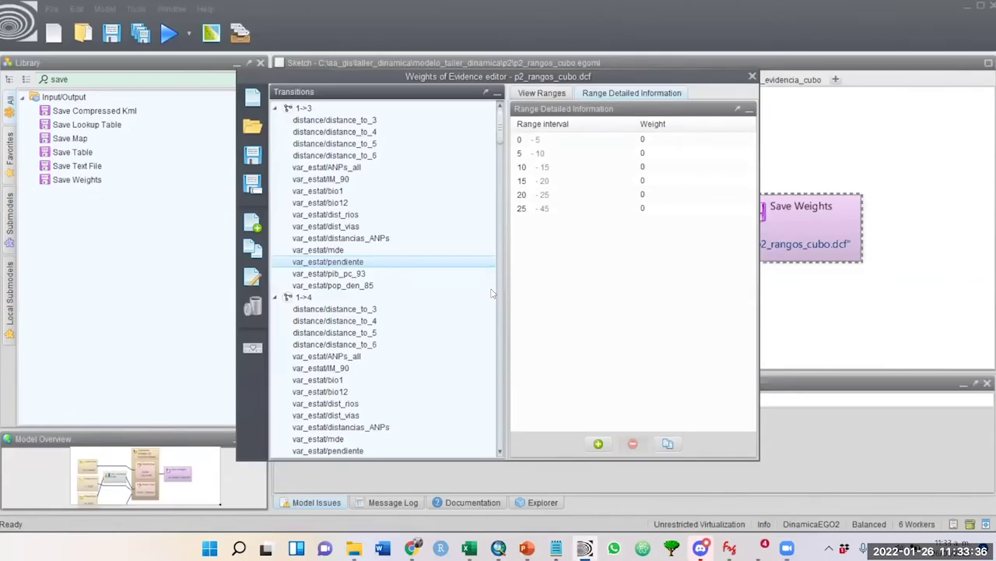
- Close the weights viewer and reopen p2_rangos_cubo.dcf from the Save Weights functor, showing the detailed range information
left_click(752, 76)
left_click(594, 346)
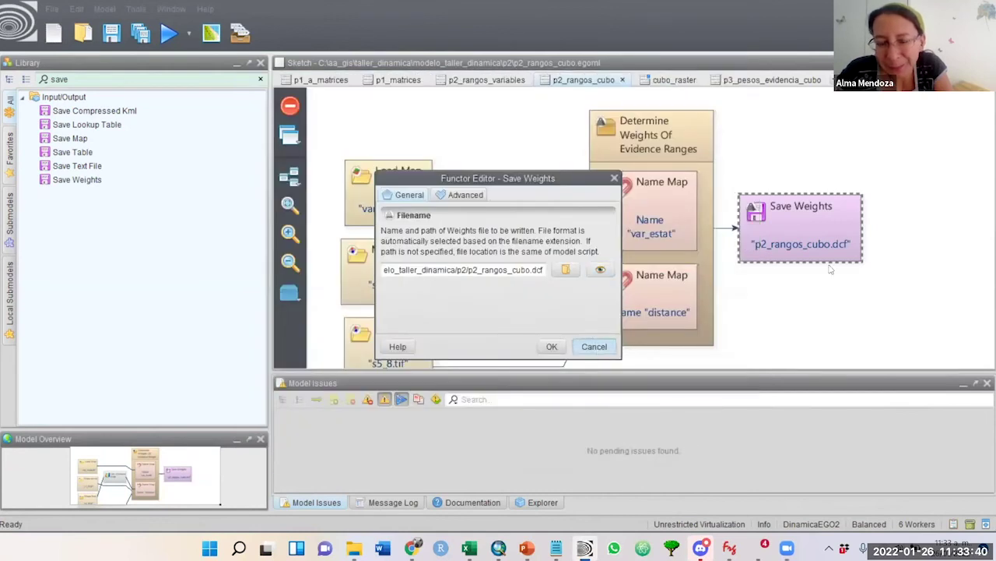
double_click(815, 247)
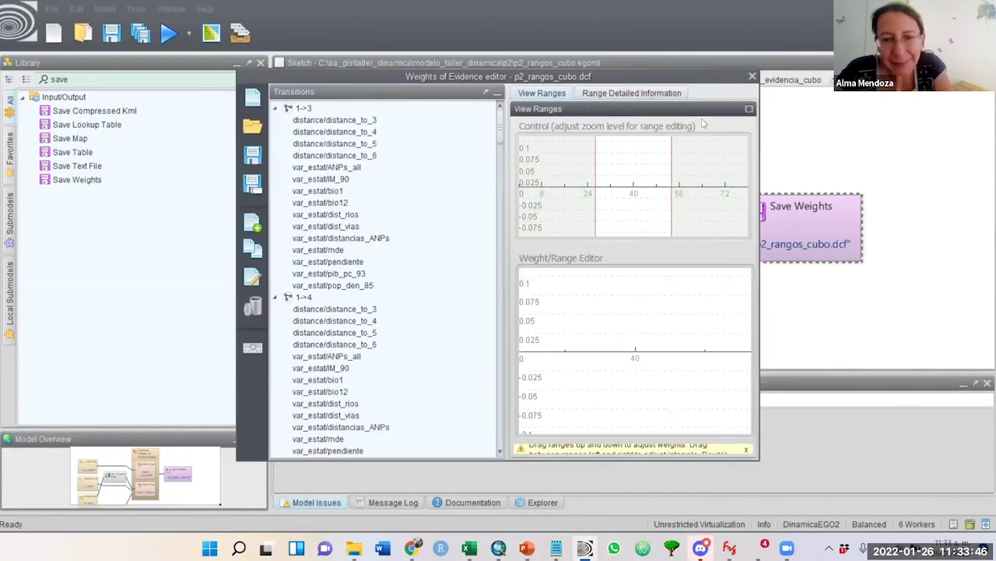
left_click(659, 94)
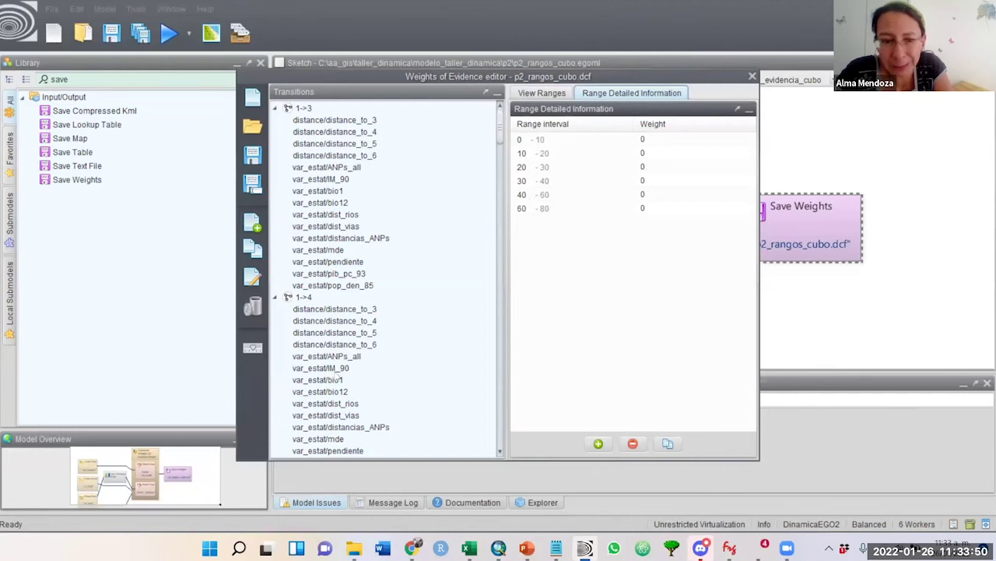
- Check the range intervals of dist_vias, distancias_ANPs, mde and pendiente under transition 1->4, and close the weights and functor editors
left_click(344, 415)
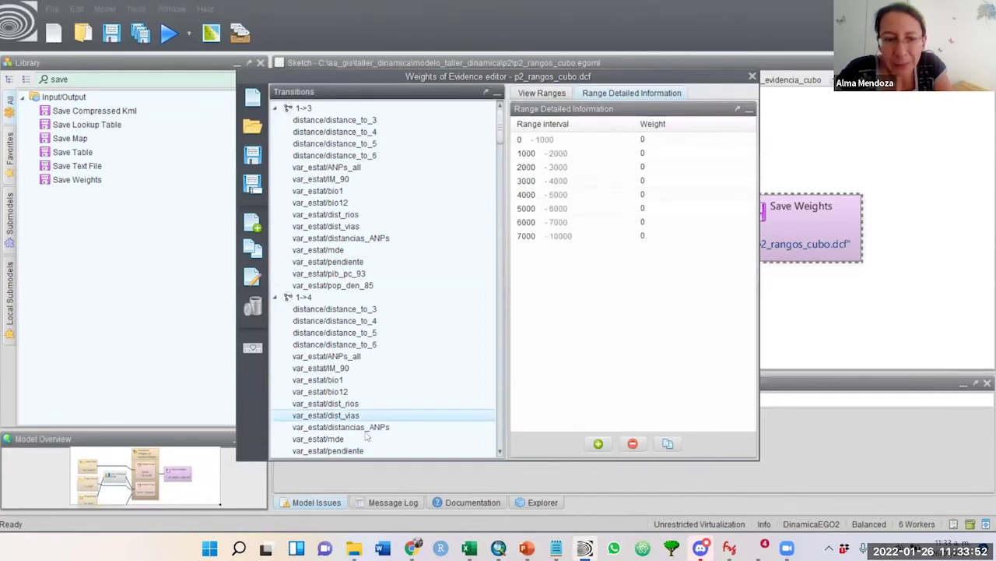
left_click(360, 430)
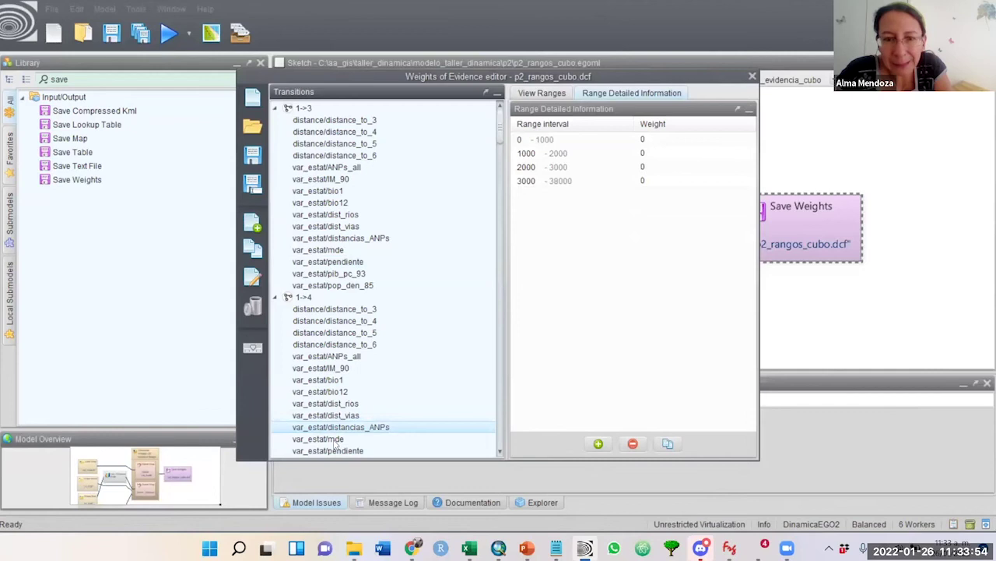
left_click(336, 441)
left_click(337, 451)
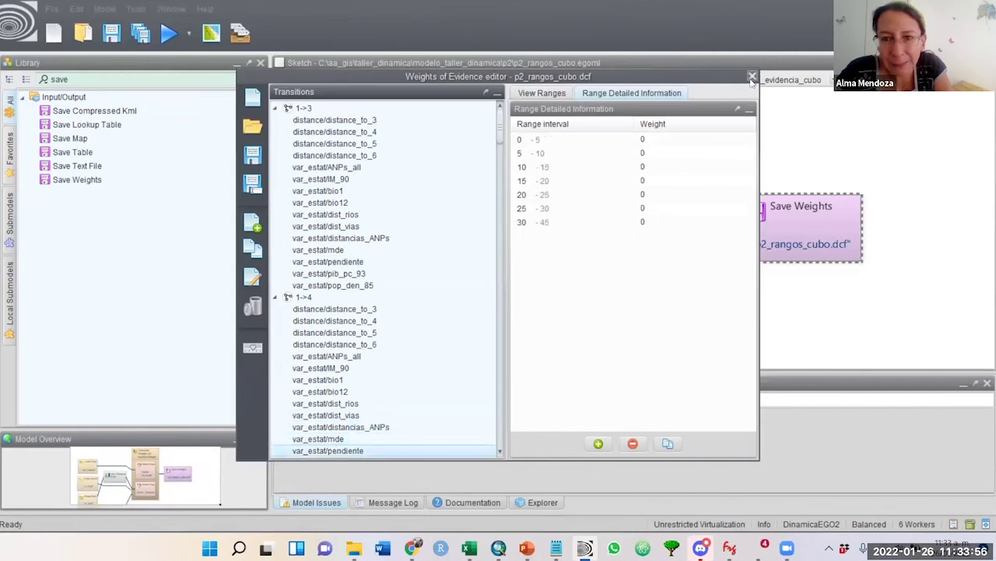
left_click(752, 75)
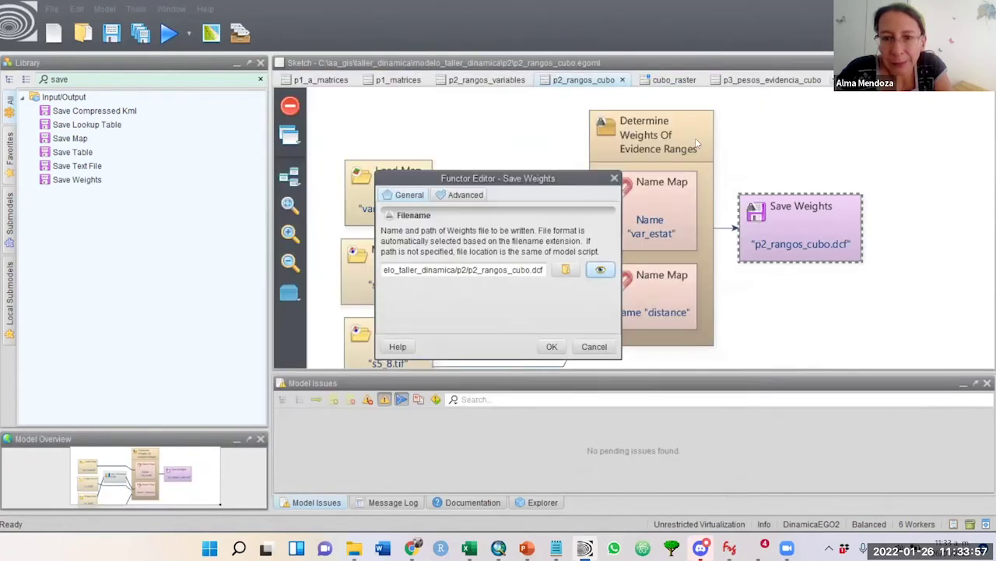
left_click(614, 178)
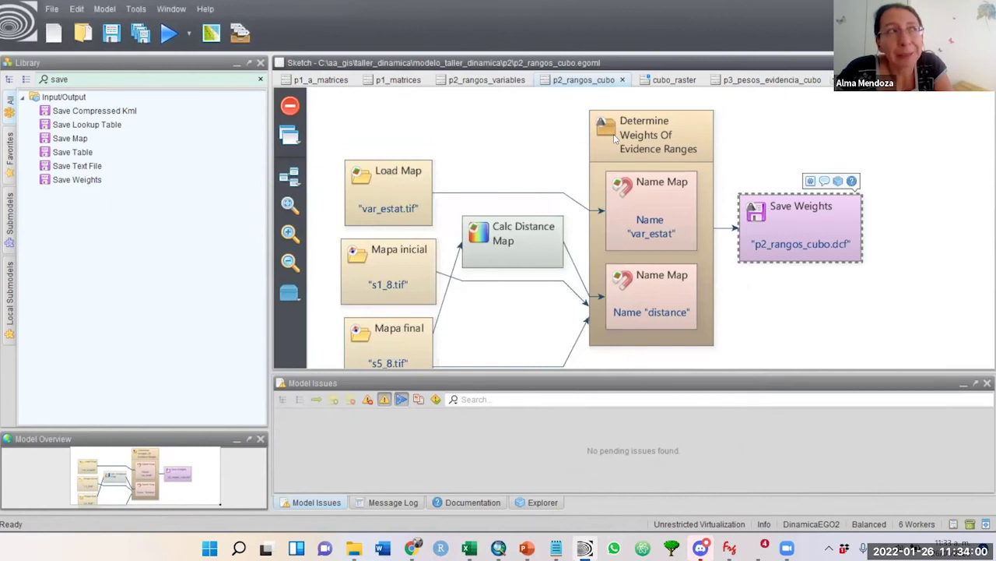
- Look over the p3_pesos_evidencia_cubo model and return to the p2_rangos_cubo model
left_click(746, 82)
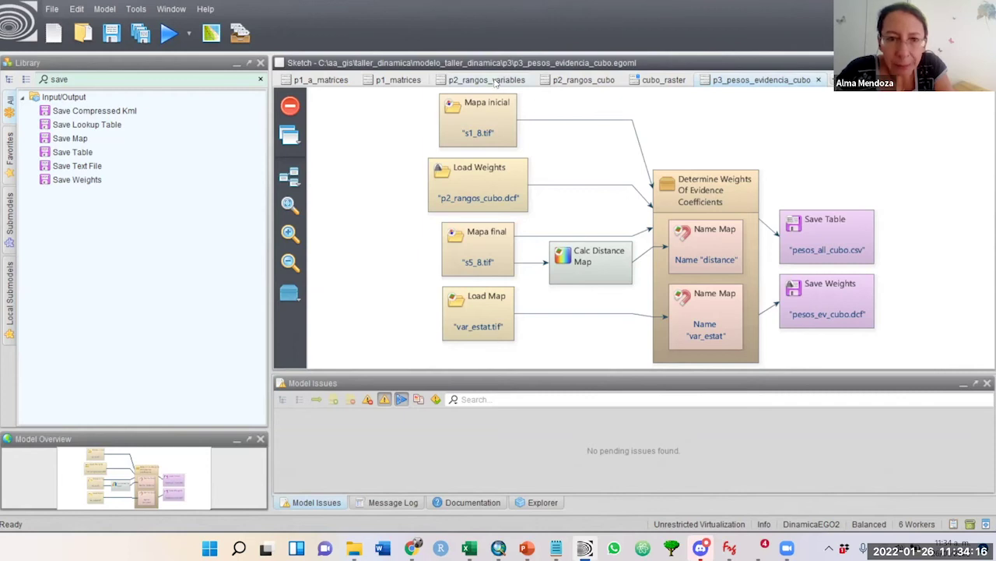
left_click(584, 80)
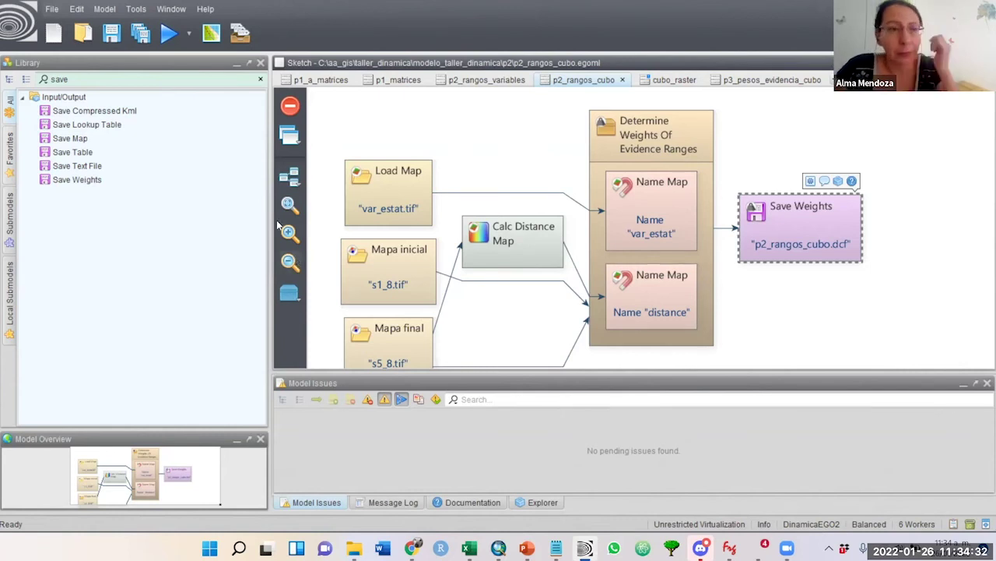
- Create a p3_a folder inside modelo_taller_dinamica as the save location for a copy of the p2_rangos_cubo model and open it
left_click(51, 9)
key("Return")
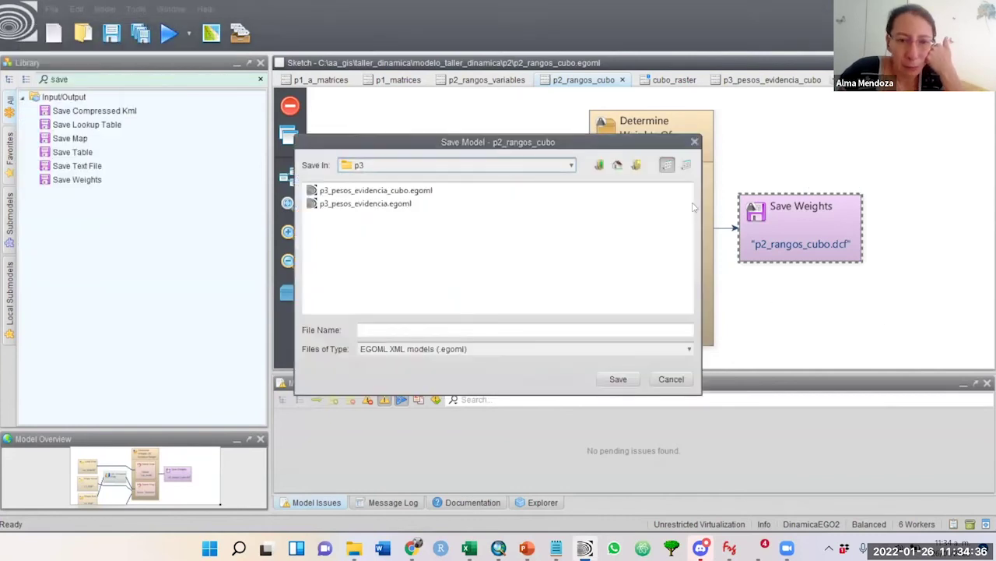
left_click(596, 165)
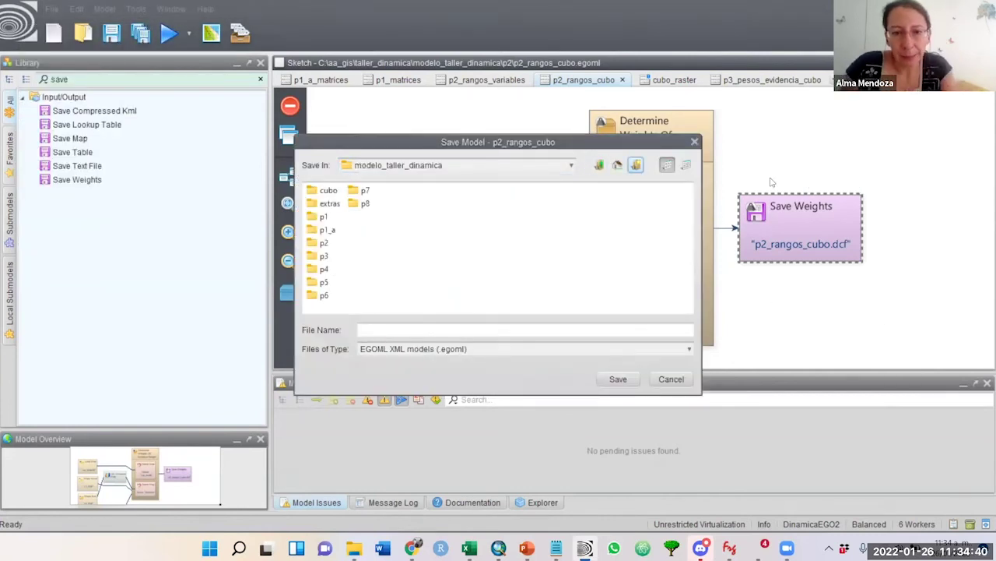
left_click(636, 165)
type("p3 a")
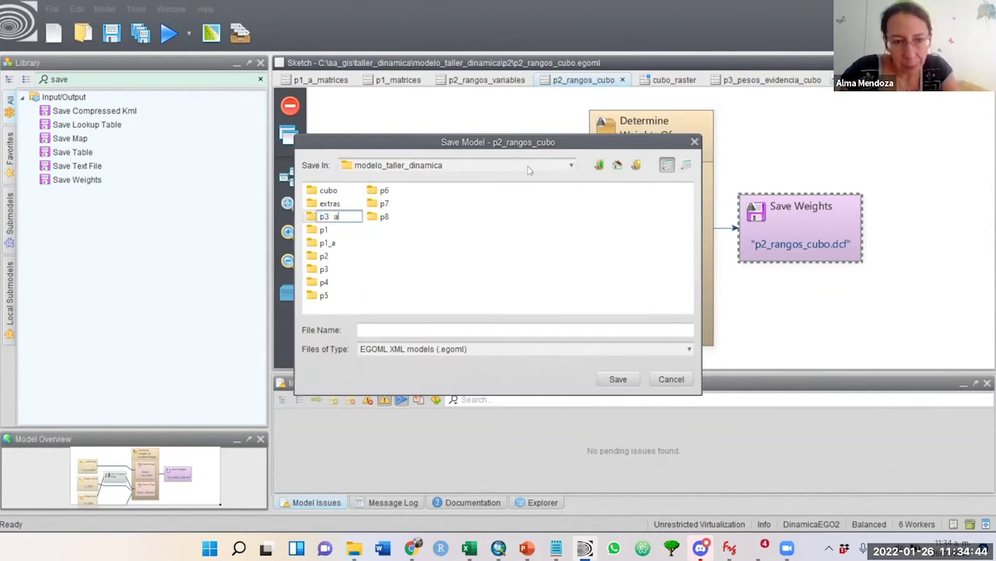
type("_a")
left_click(460, 285)
double_click(327, 269)
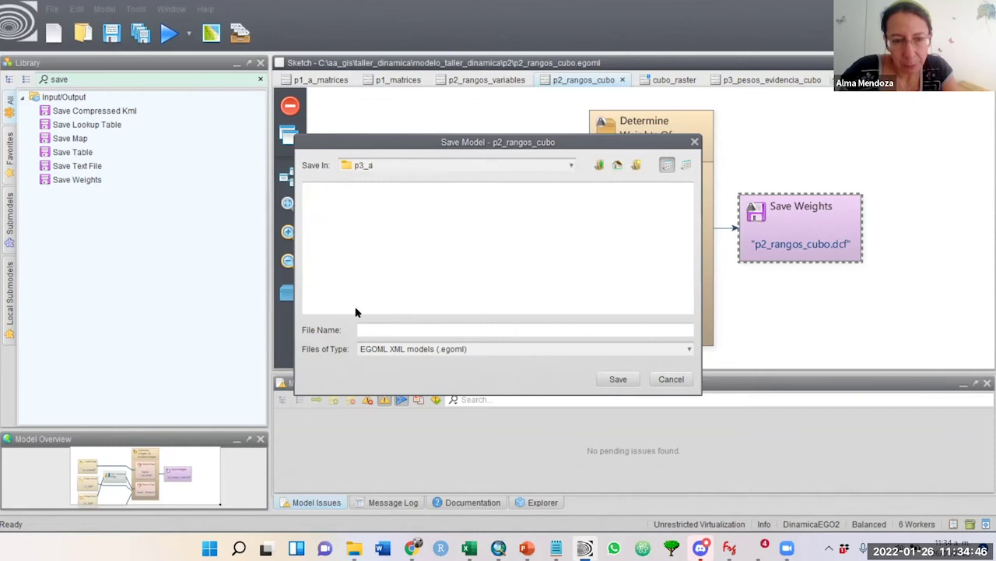
- Save the model copy in the p3_a folder under the name pesos_evidencia_a
left_click(364, 329)
type("pesos")
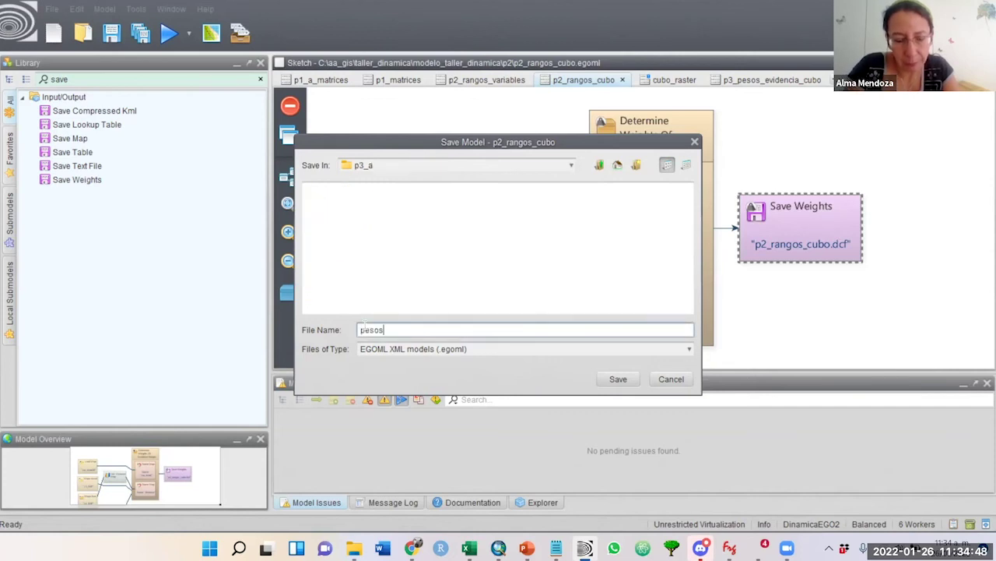
type("_evidencia_3")
key("BackSpace")
type("a")
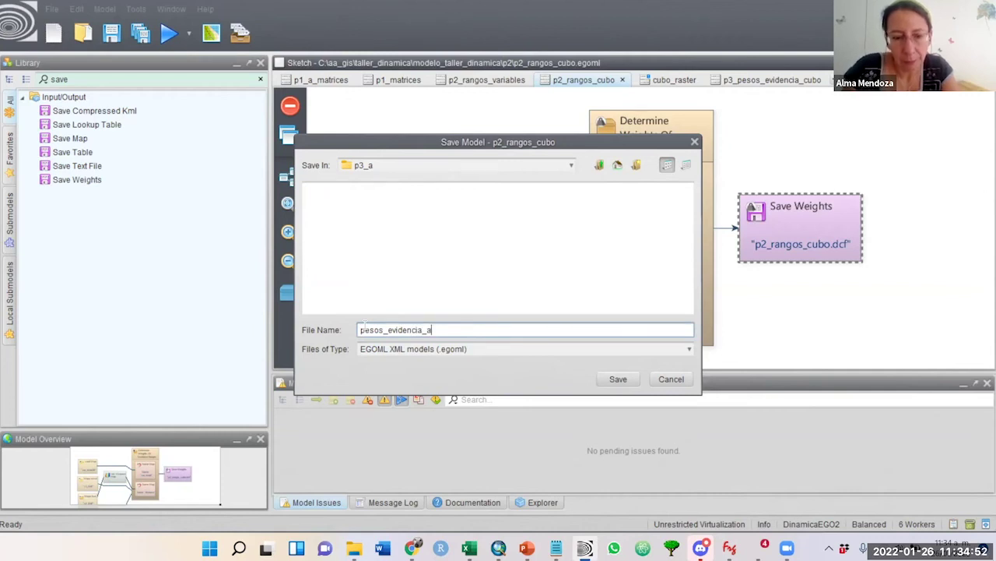
left_click(618, 378)
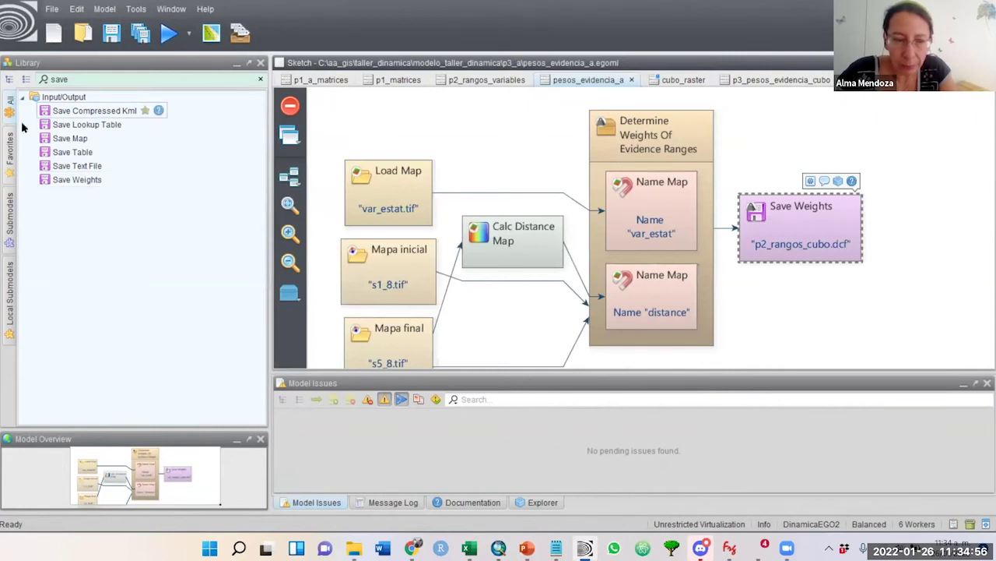
- Add a Determine Weights Of Evidence Coefficients functor beside the ranges container and move Save Weights below it
double_click(62, 78)
type("determin")
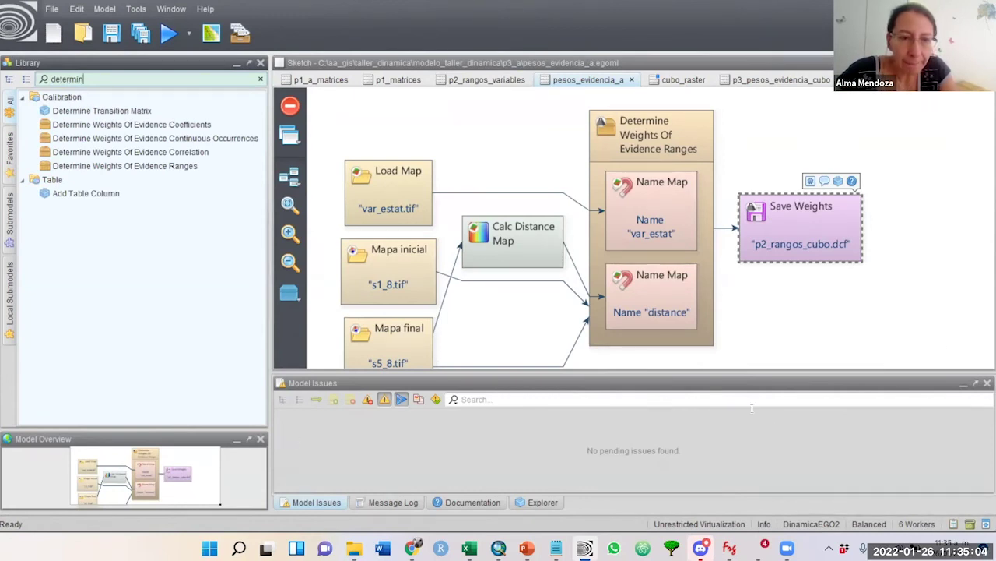
left_click(768, 81)
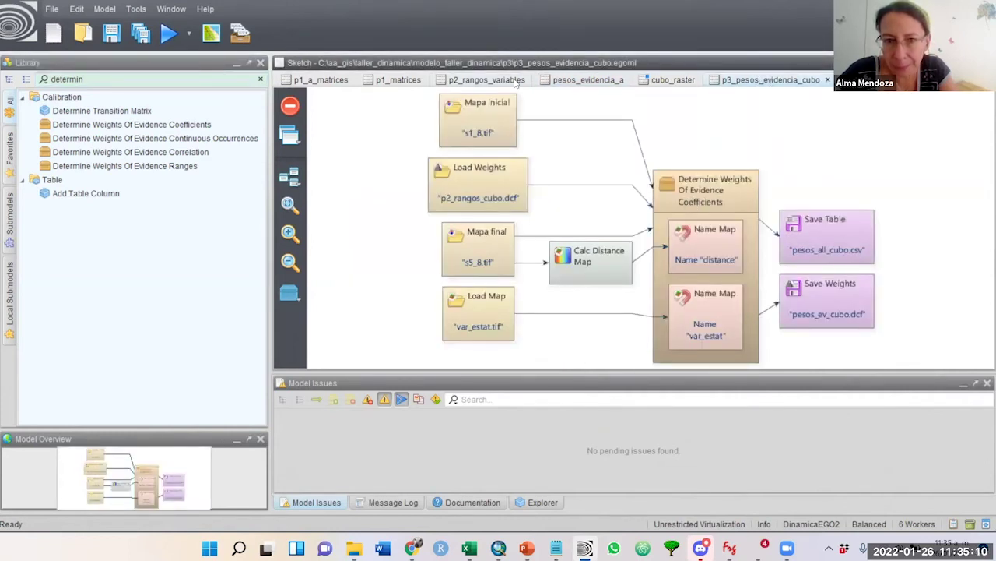
left_click(569, 82)
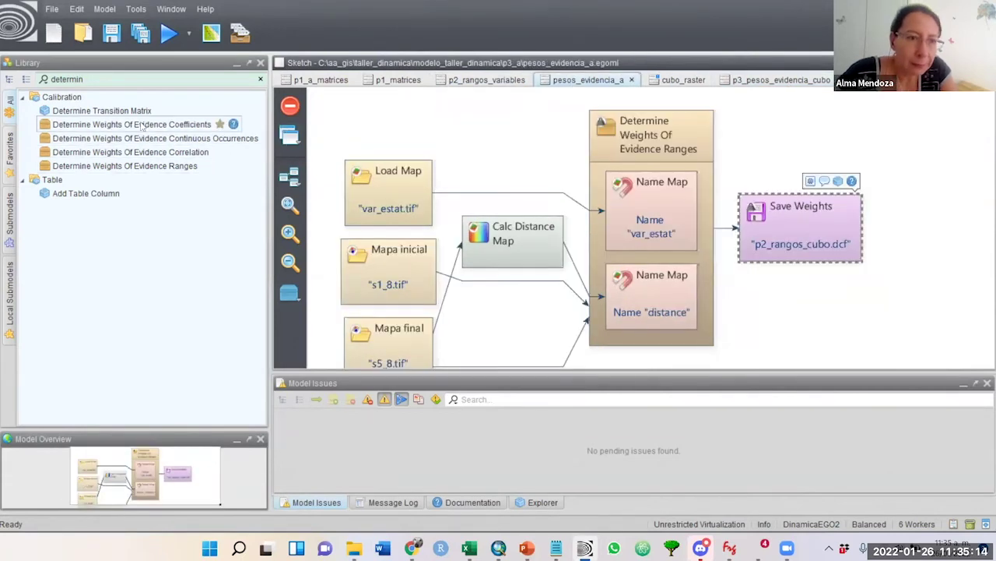
left_click_drag(101, 126, 801, 129)
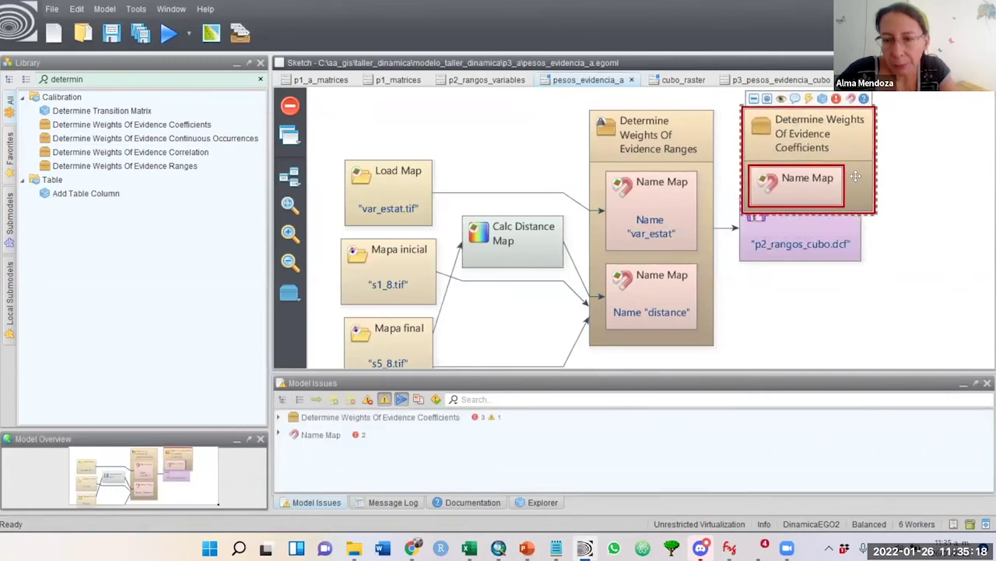
left_click_drag(794, 245, 820, 324)
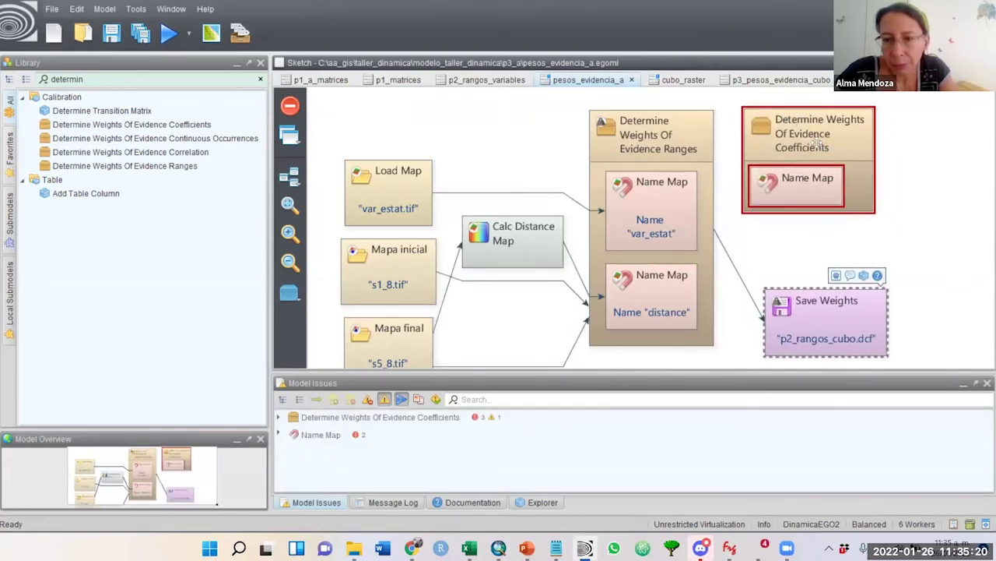
- Replace the empty Name Map in the coefficients container with the var_estat and distance Name Maps from the ranges container
left_click(779, 190)
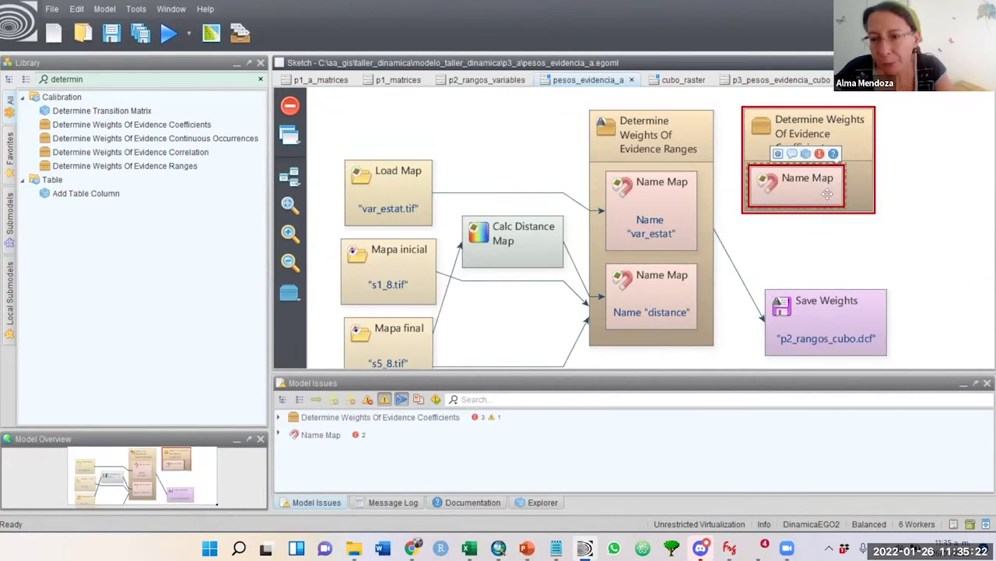
key("Delete")
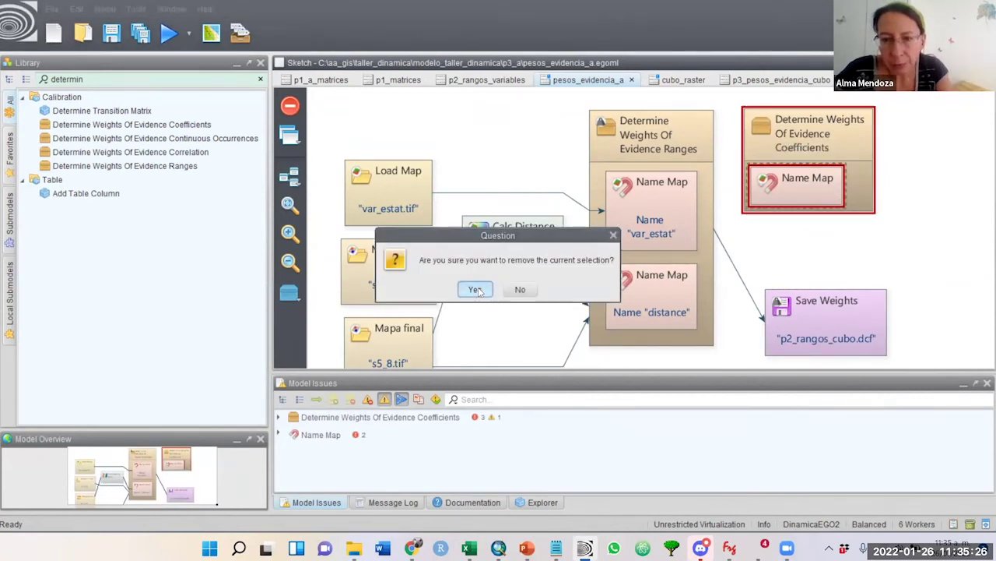
left_click(476, 290)
left_click_drag(660, 222, 809, 163)
left_click_drag(630, 310, 809, 195)
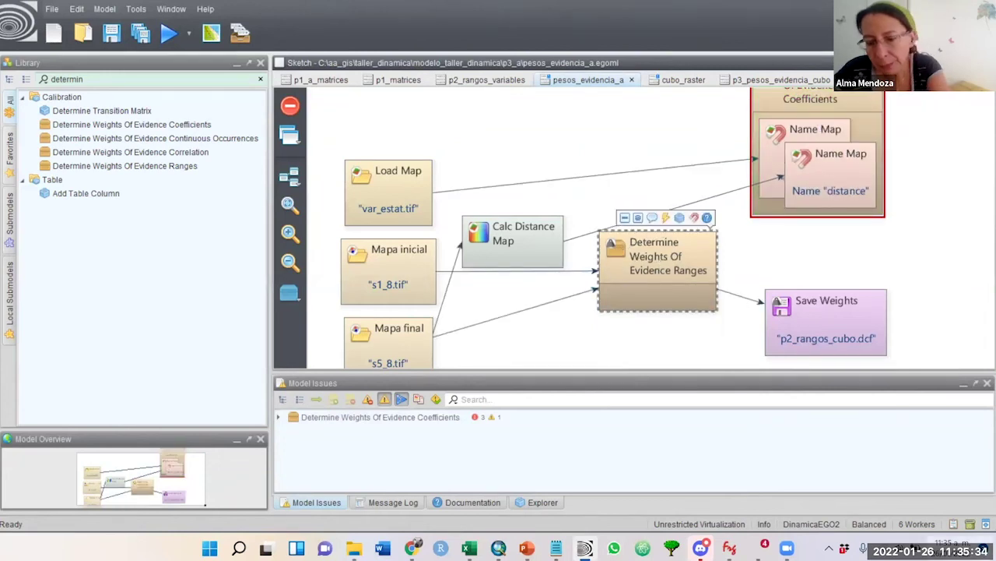
- Delete the Determine Weights Of Evidence Ranges functor and move the coefficients container into its place
key("Delete")
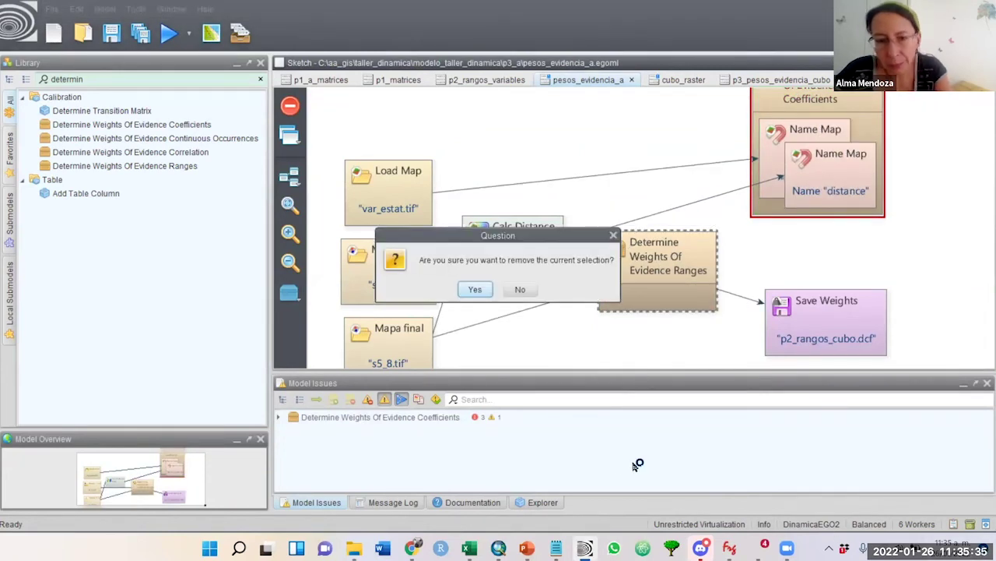
left_click(476, 291)
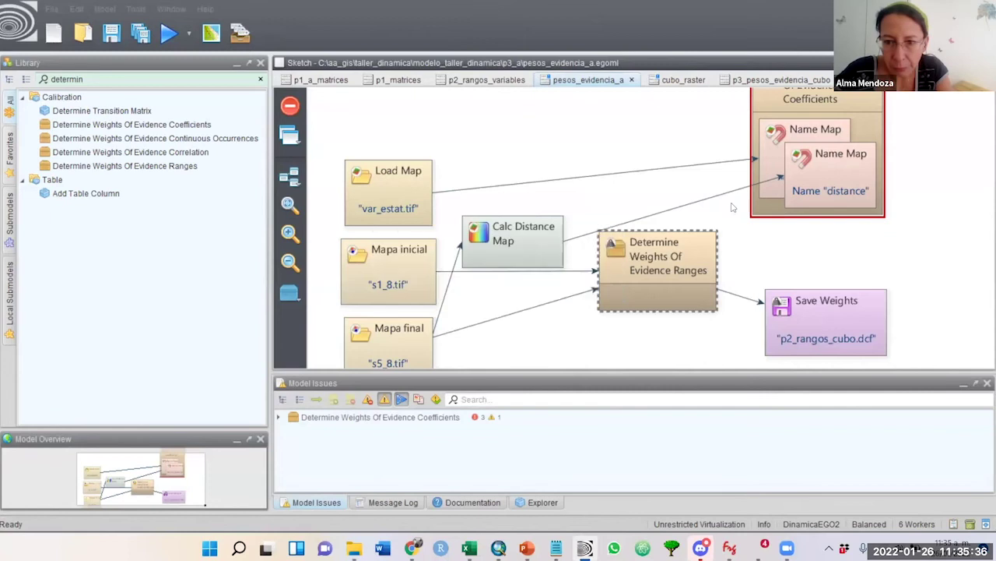
left_click(864, 109)
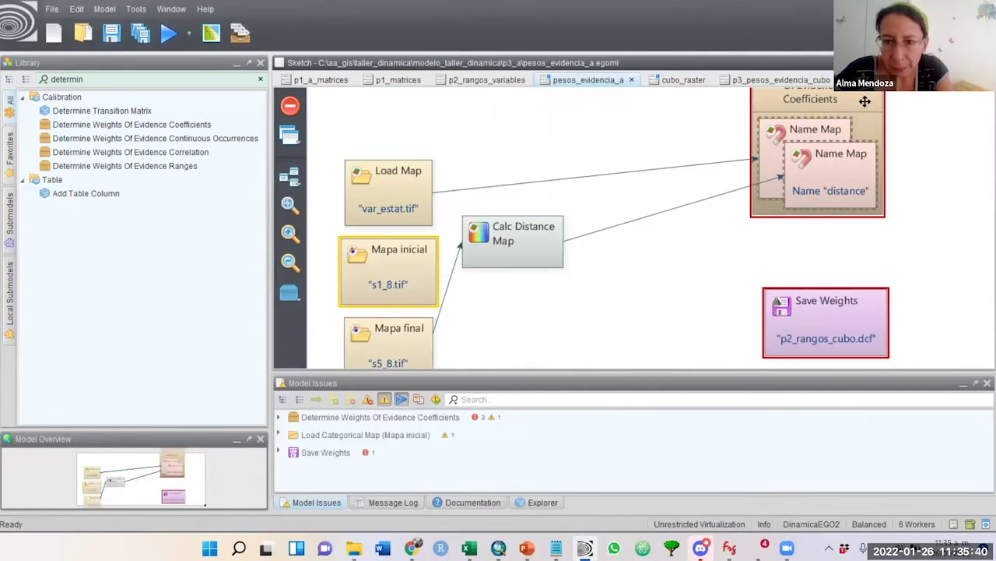
left_click_drag(863, 121, 690, 238)
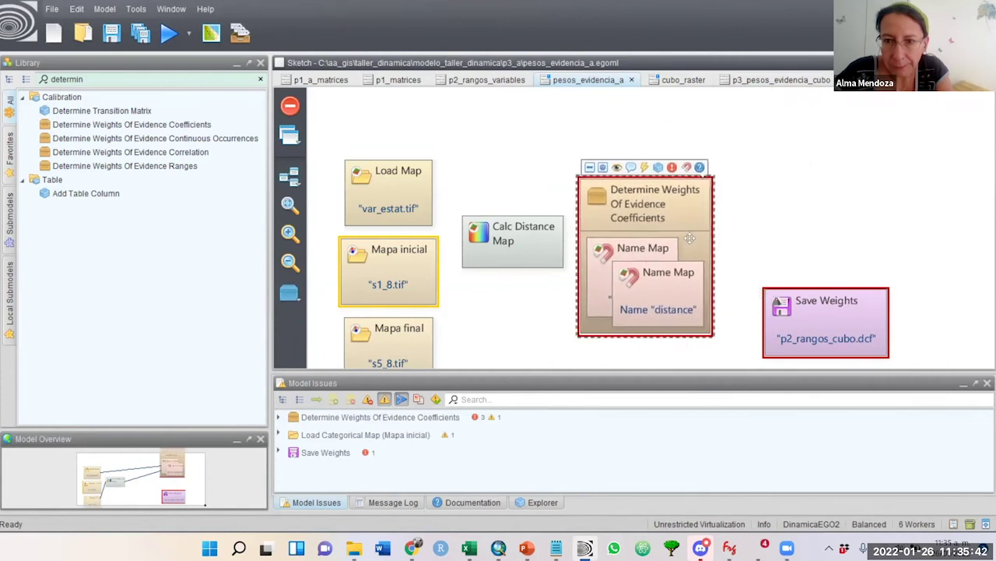
- Connect Mapa inicial and Mapa final to Determine Weights Of Evidence Coefficients as its initial and final landscapes, using p3_pesos_evidencia_cubo as reference
left_click(775, 80)
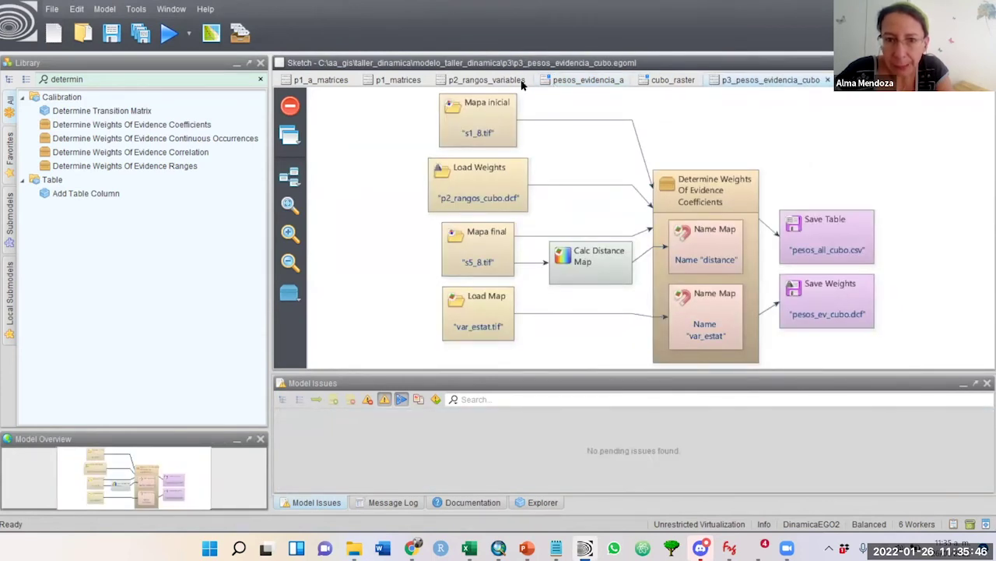
left_click(578, 81)
left_click(397, 264)
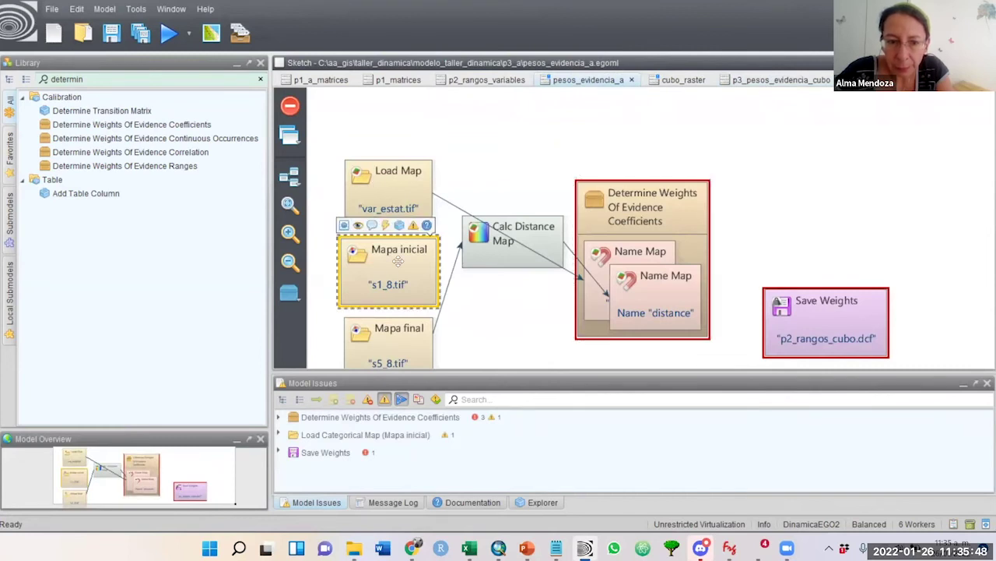
left_click_drag(387, 226, 629, 201)
left_click(545, 203)
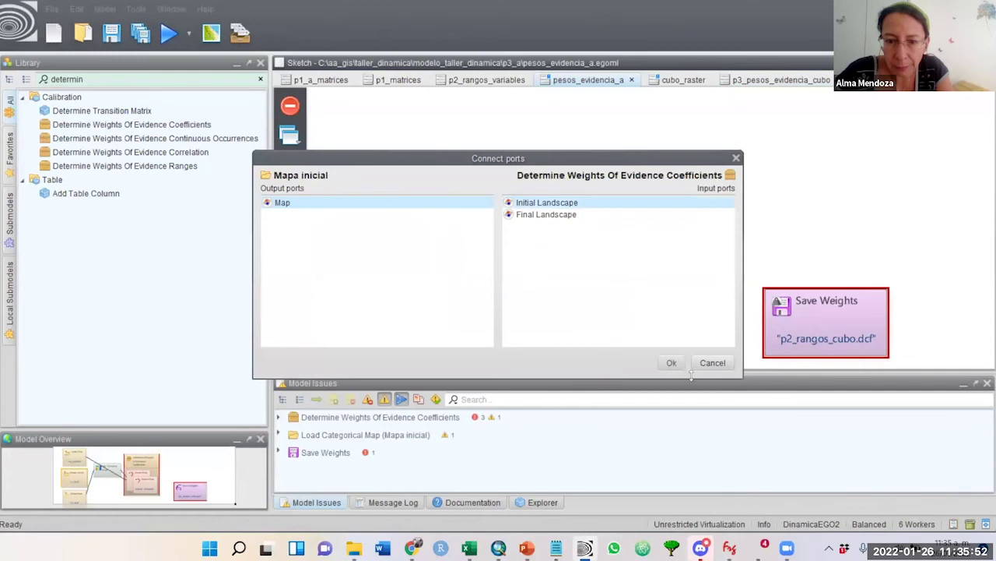
left_click(669, 360)
left_click(366, 341)
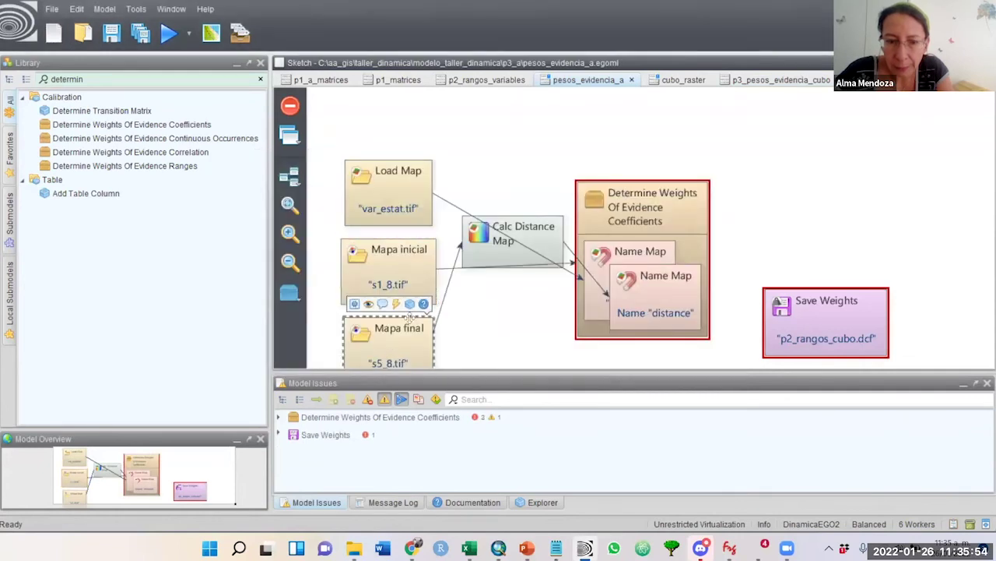
left_click_drag(547, 316, 620, 328)
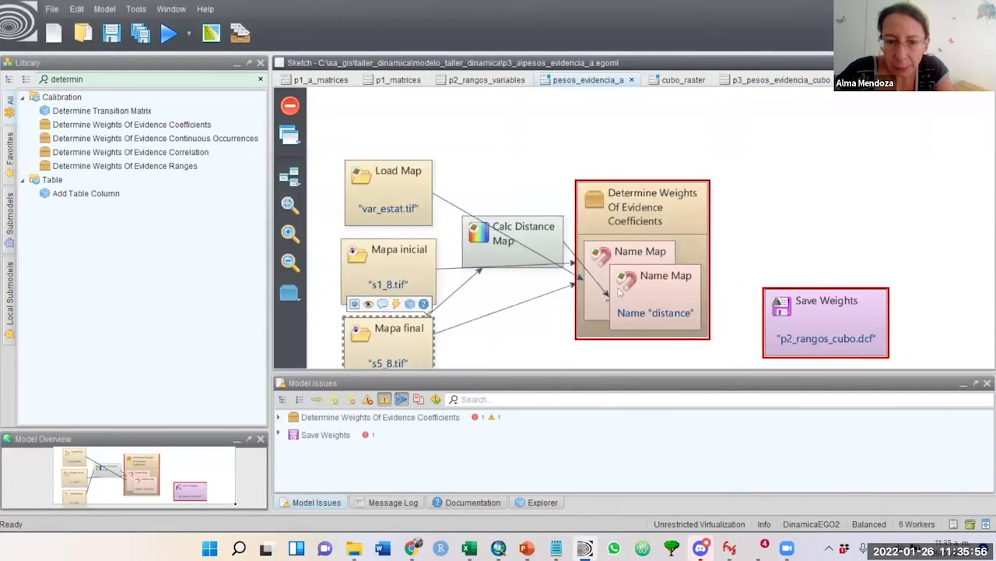
- Move Calc Distance Map above the connection lines and check its distance categories without changing them
left_click_drag(516, 232, 510, 176)
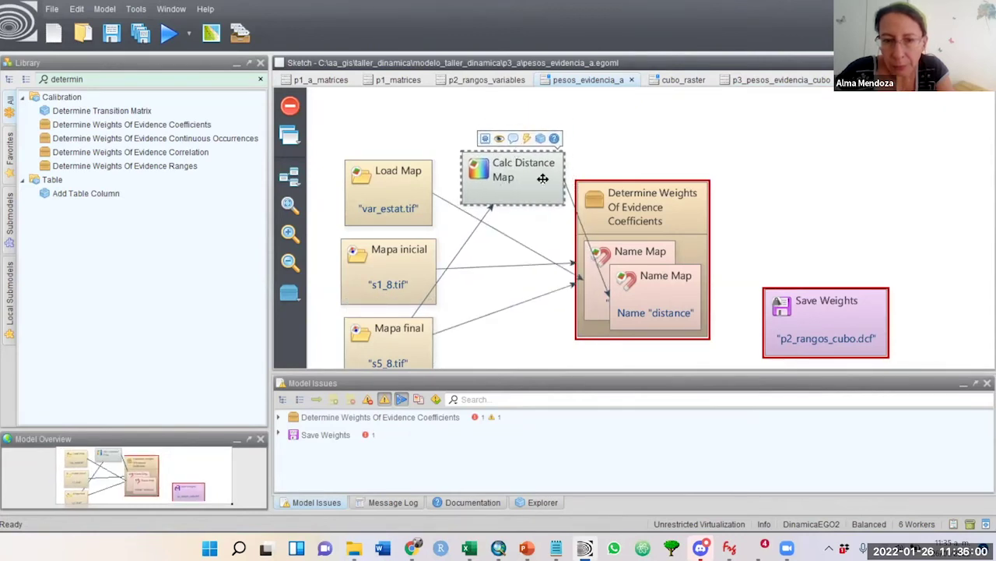
double_click(541, 178)
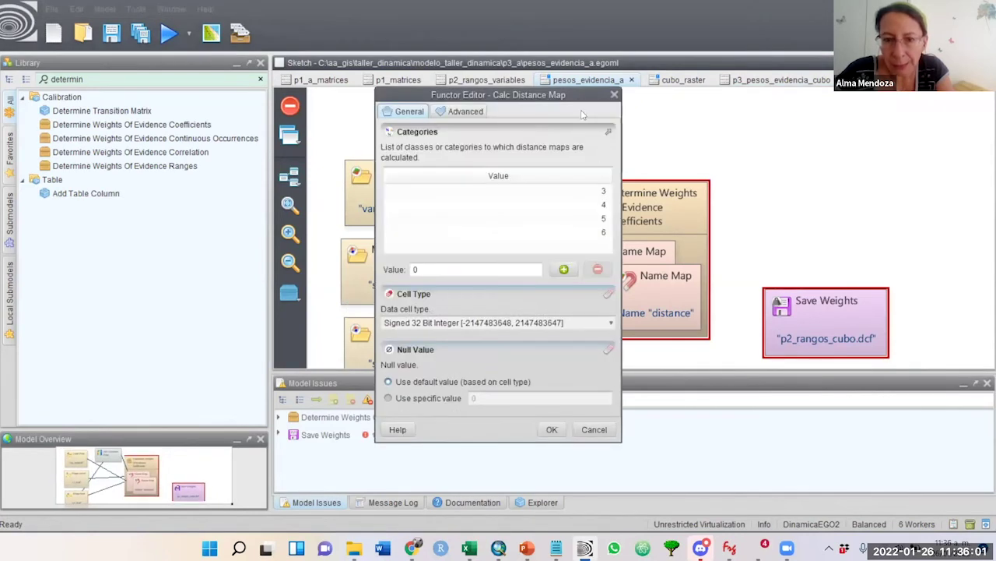
left_click(608, 429)
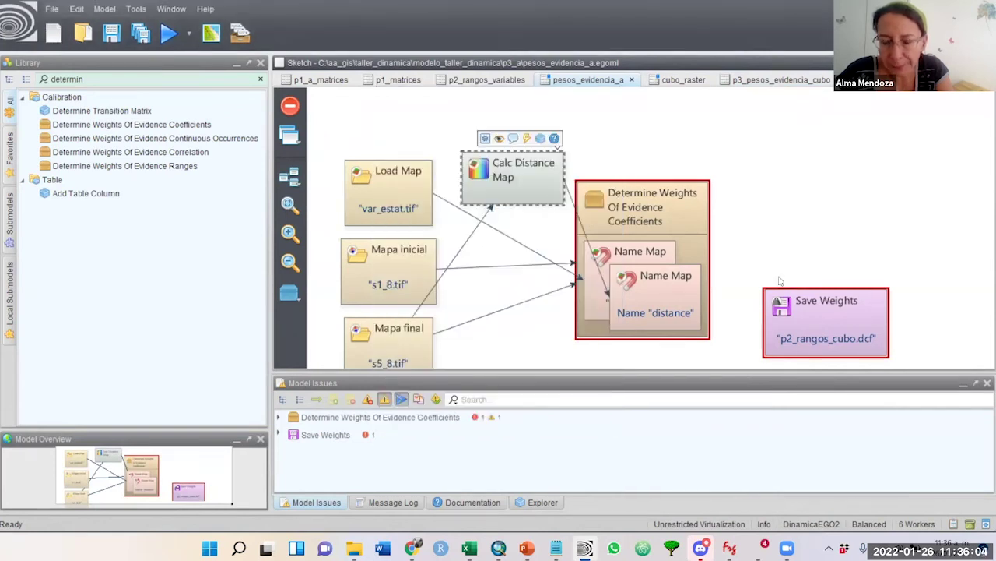
- Set the Save Weights output file to pesos_evidencia_a in the p3_a folder
left_click(843, 326)
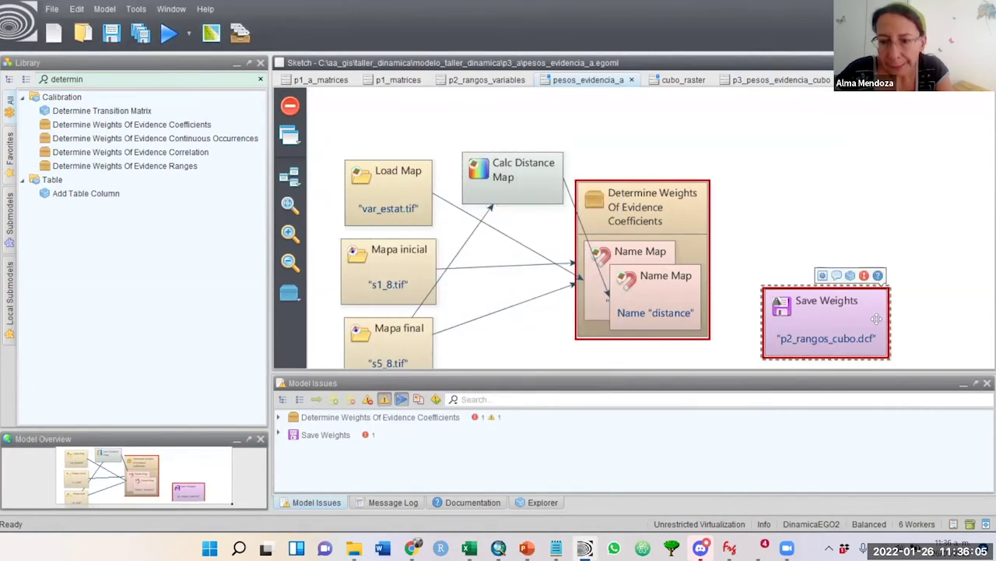
double_click(837, 331)
left_click(566, 270)
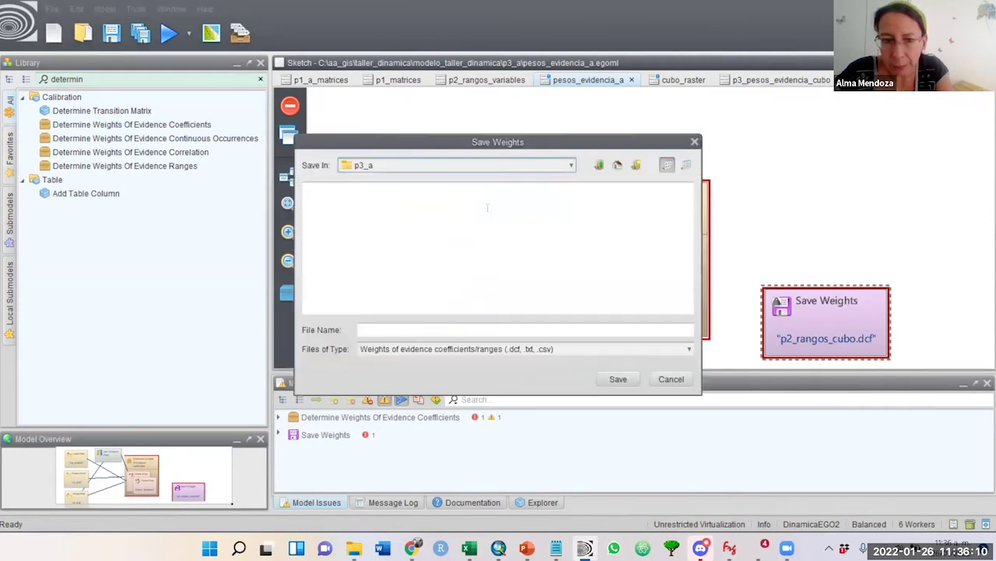
left_click(398, 331)
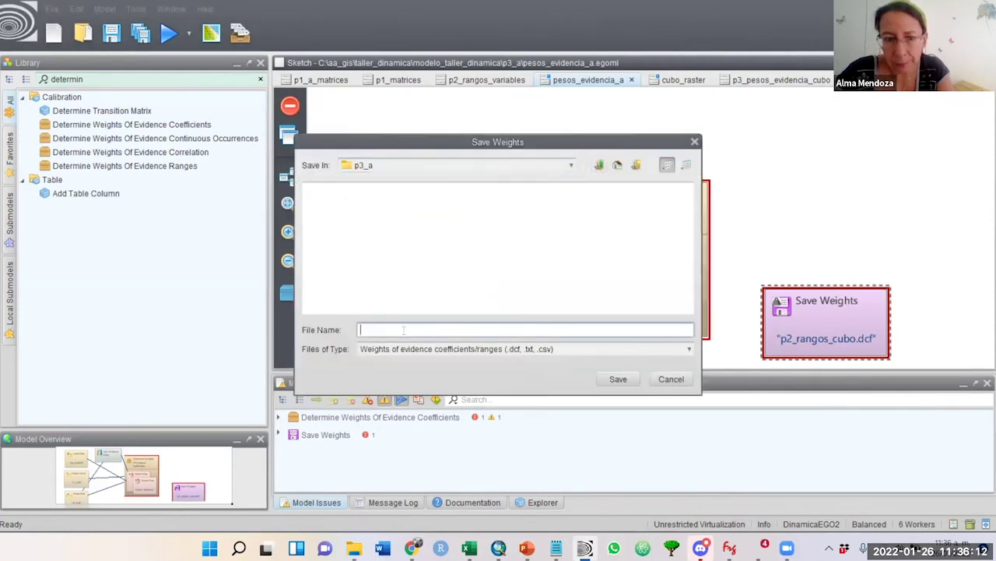
type("pesos_e")
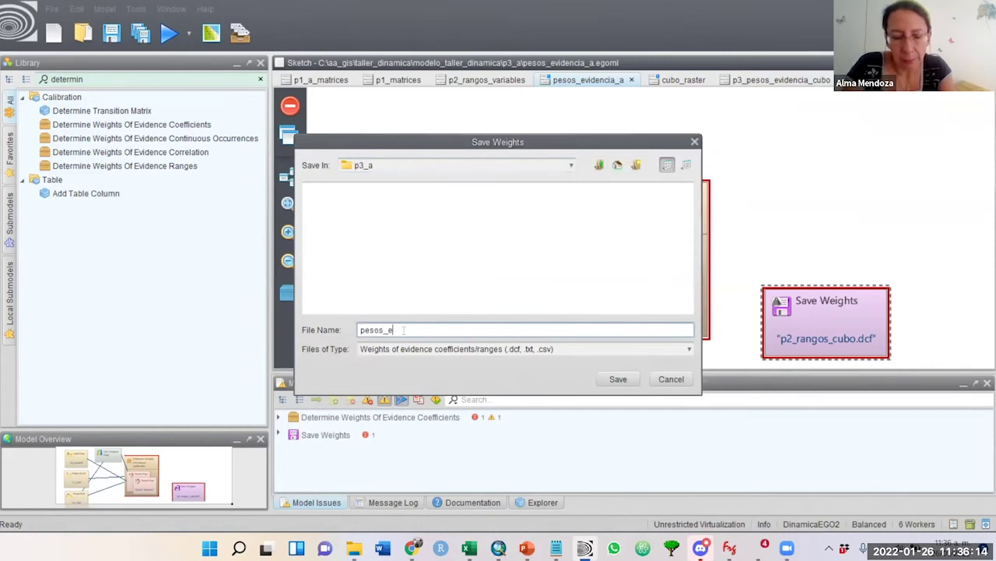
type("videncia_a")
left_click(613, 378)
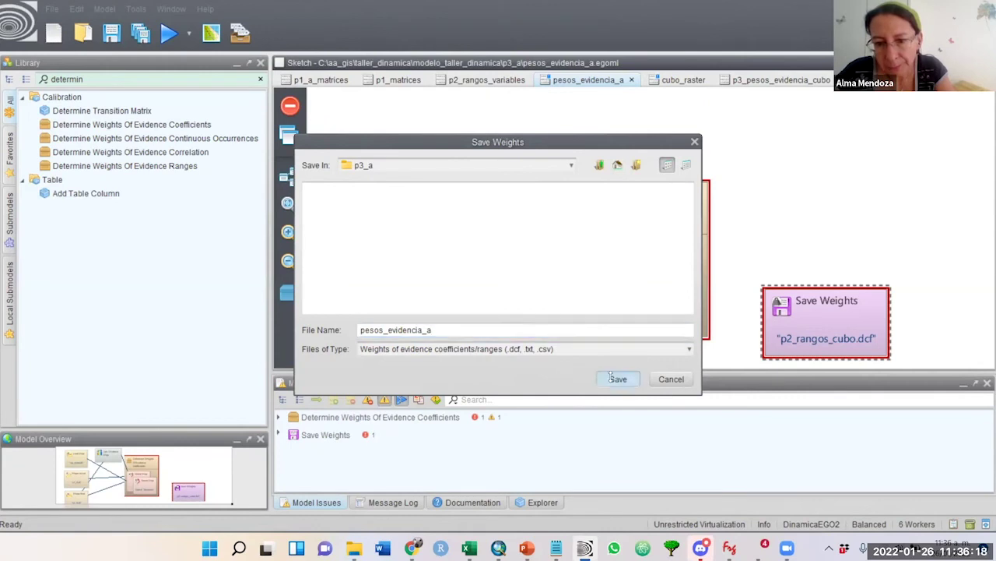
left_click(545, 347)
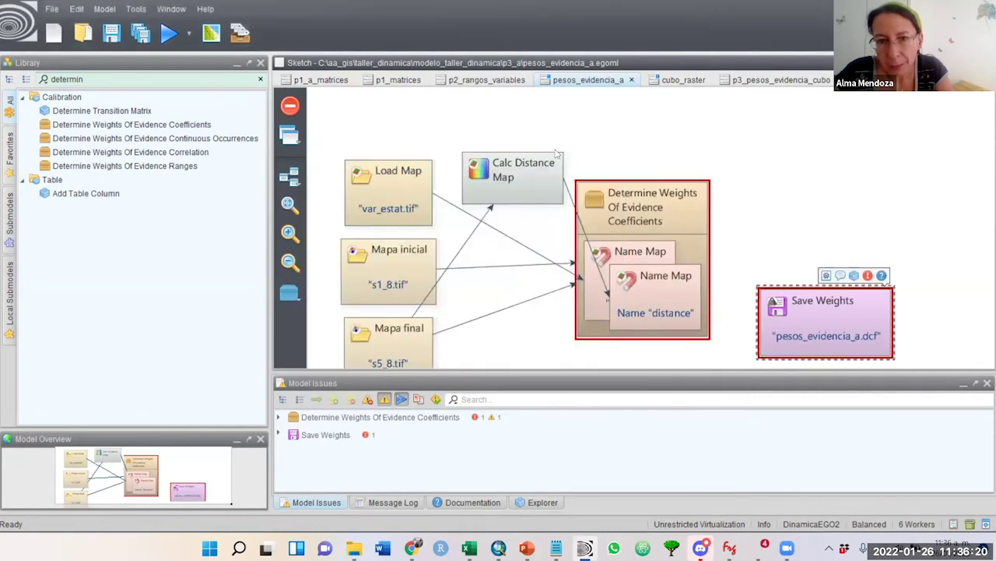
- Connect the Weights output of Determine Weights Of Evidence Coefficients to Save Weights, and move Save Weights higher in the sketch
left_click(665, 204)
left_click_drag(643, 173, 812, 321)
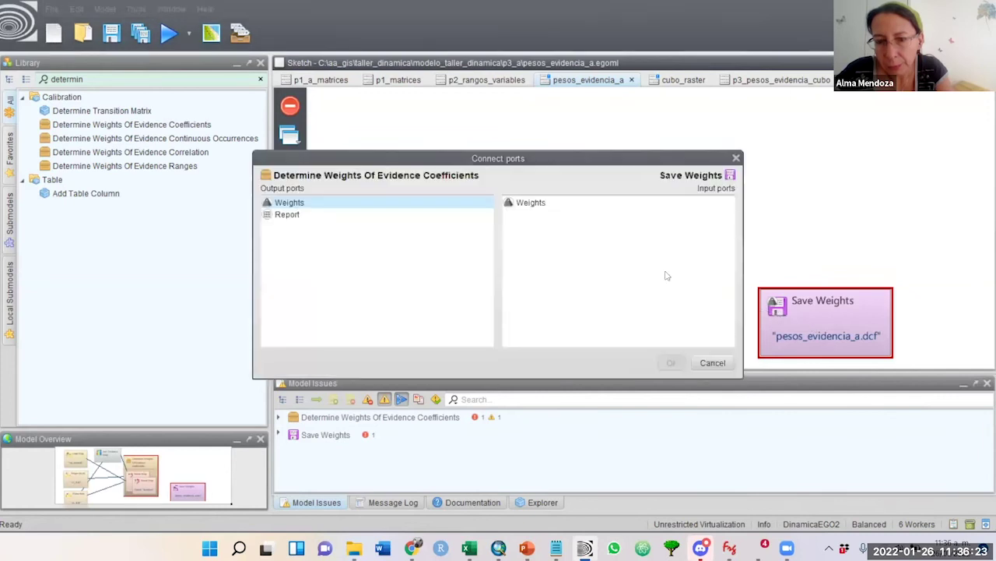
left_click(526, 204)
left_click(671, 362)
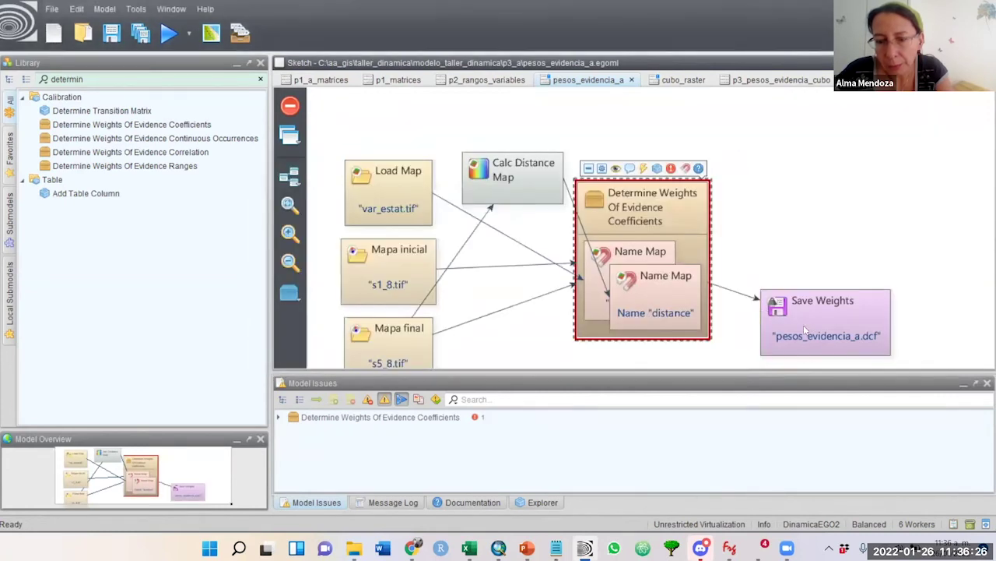
left_click_drag(804, 325, 825, 193)
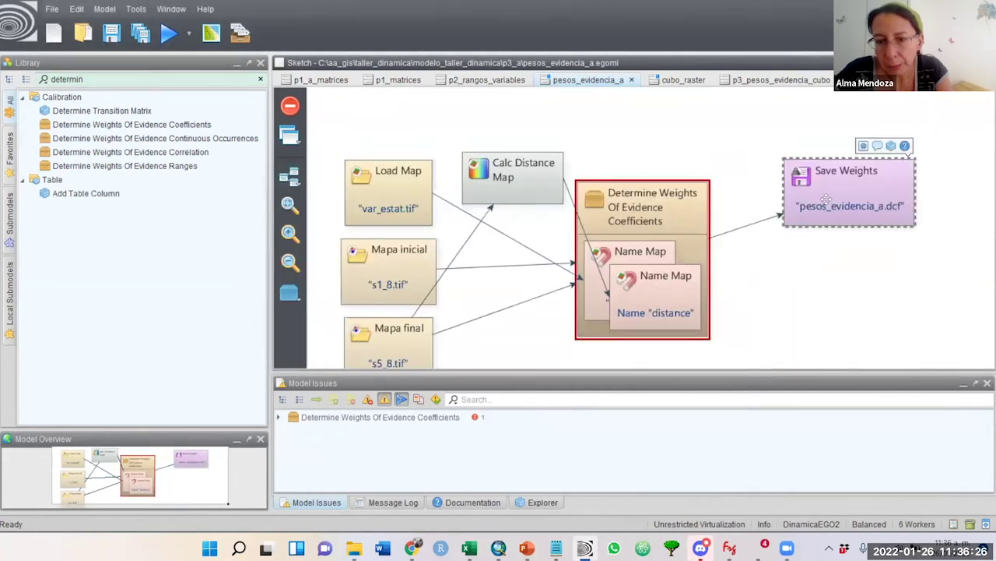
- Add a Save Table functor below Save Weights in pesos_evidencia_a, using p3_pesos_evidencia_cubo as reference
left_click(746, 78)
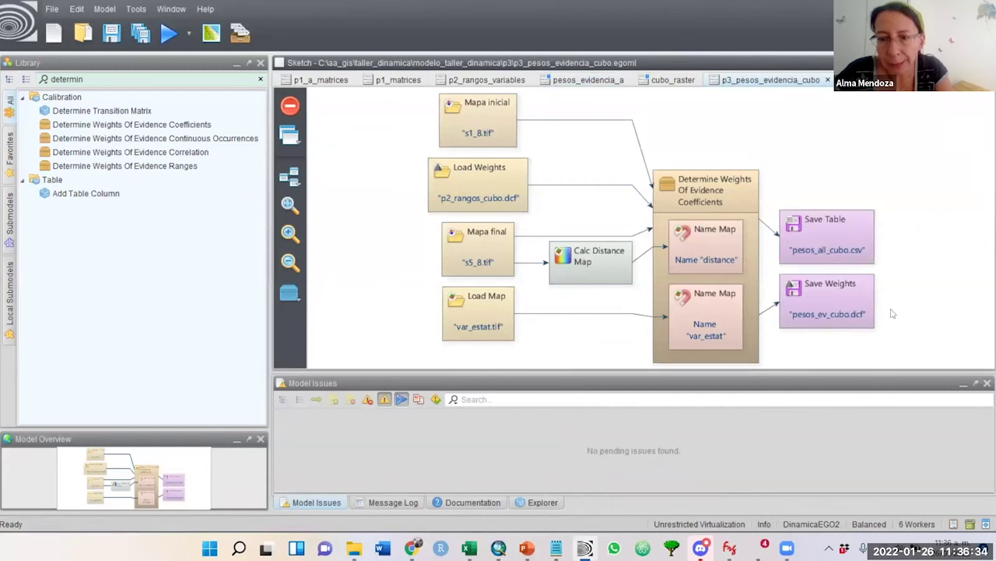
left_click(576, 81)
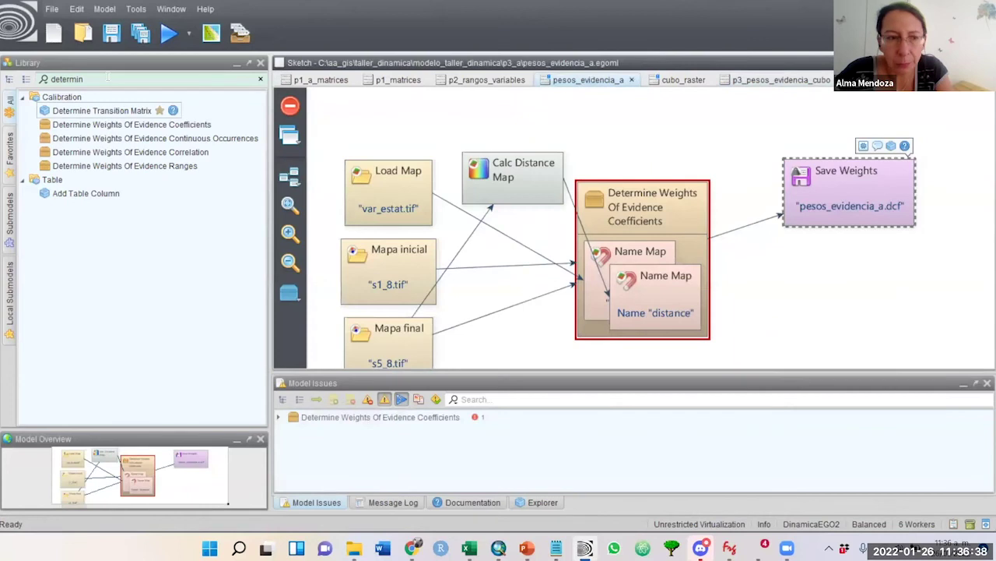
double_click(42, 80)
type("save")
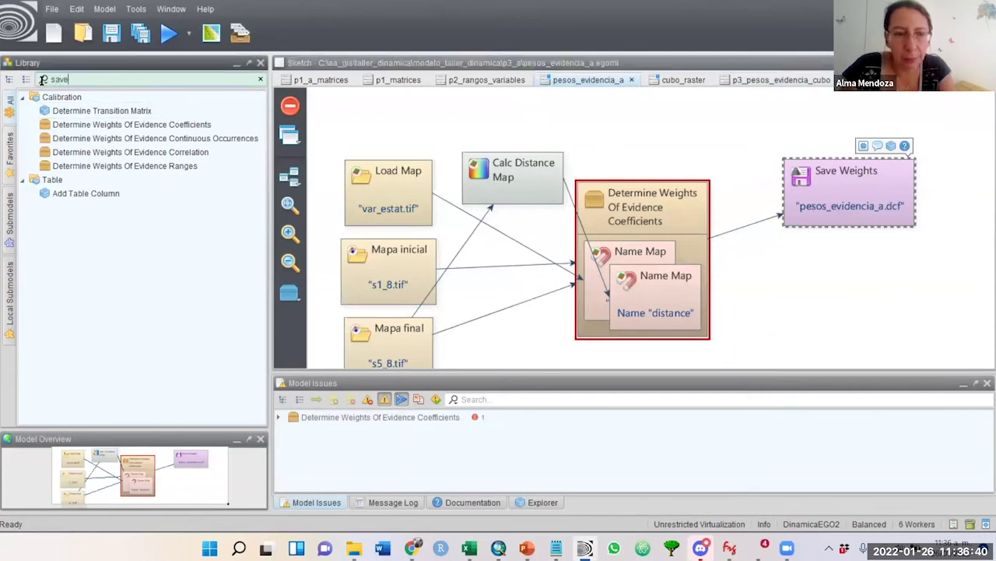
left_click_drag(62, 152, 852, 300)
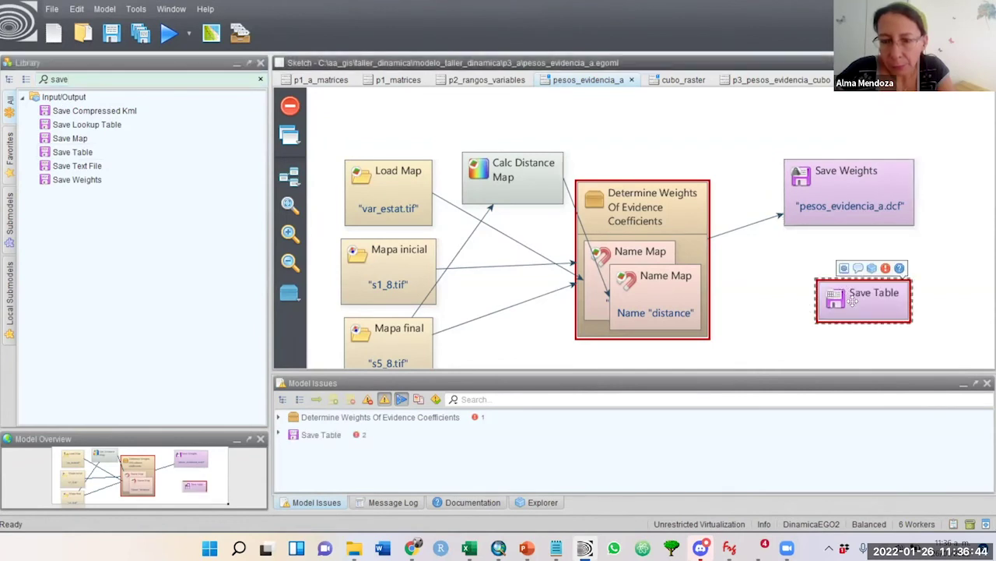
- Set the Save Table output file to pesos_a in CSV format in the p3_a folder
double_click(852, 301)
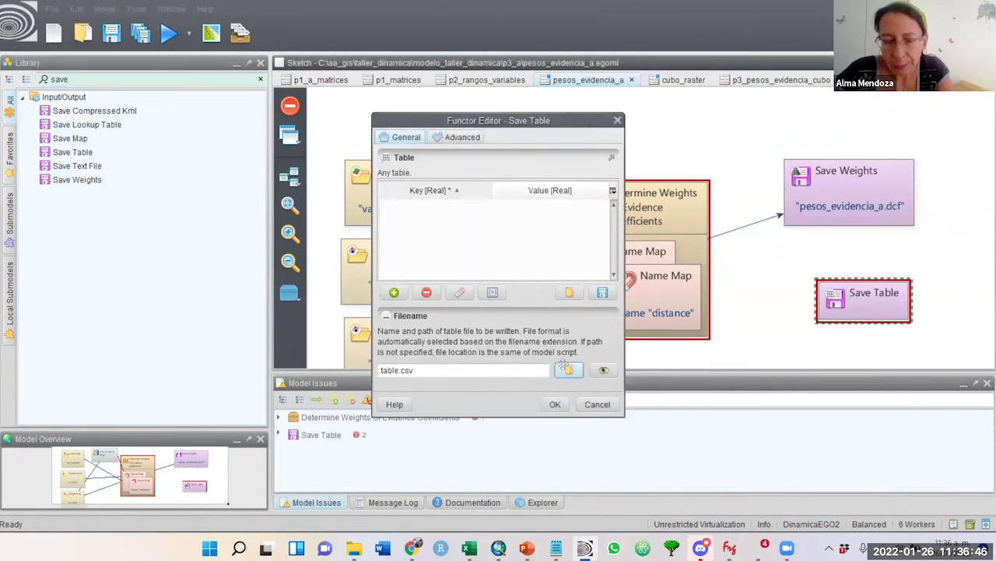
left_click(565, 366)
type("pesos_a")
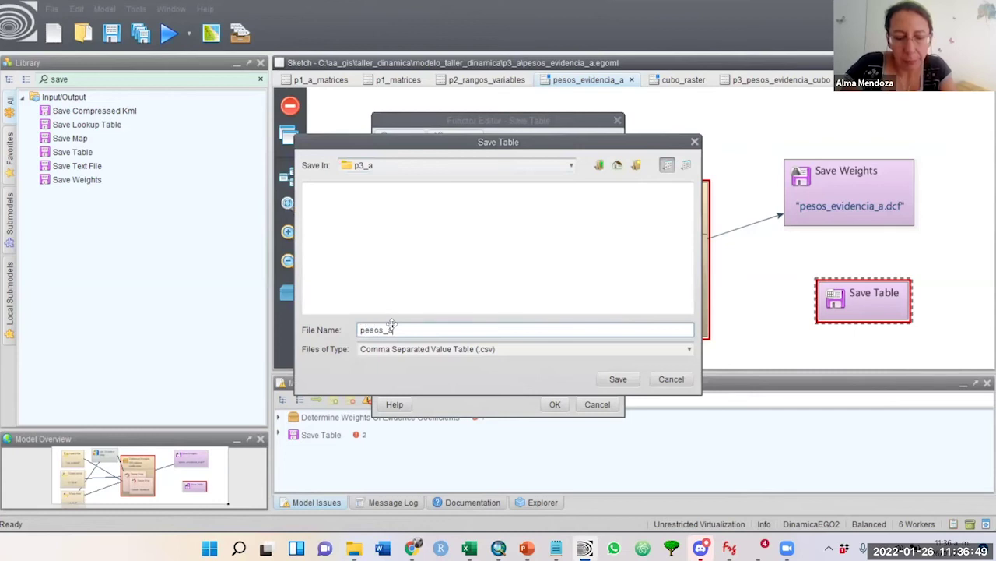
key("Return")
left_click(555, 404)
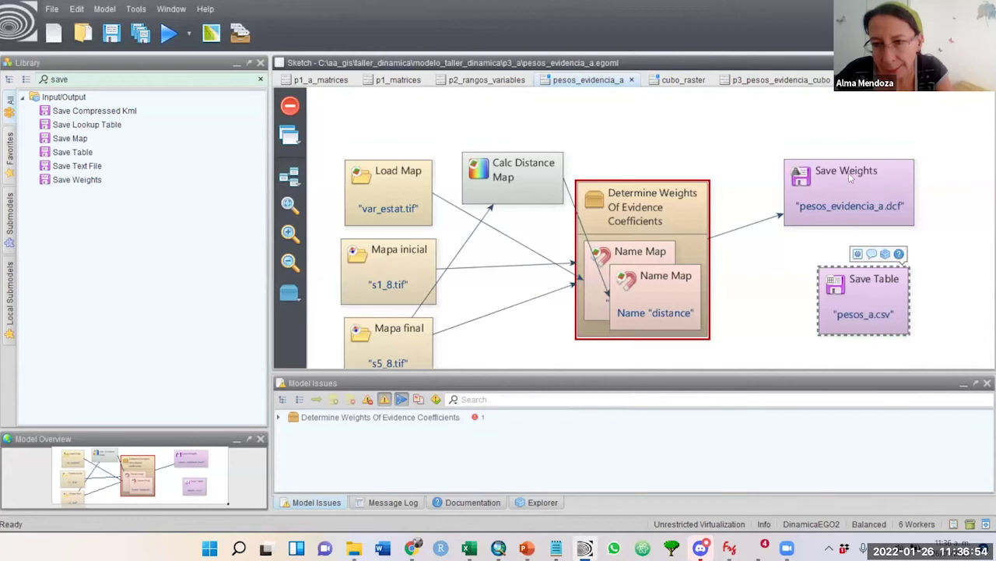
- Connect the Report output of Determine Weights Of Evidence Coefficients to the Table input of Save Table
left_click(634, 183)
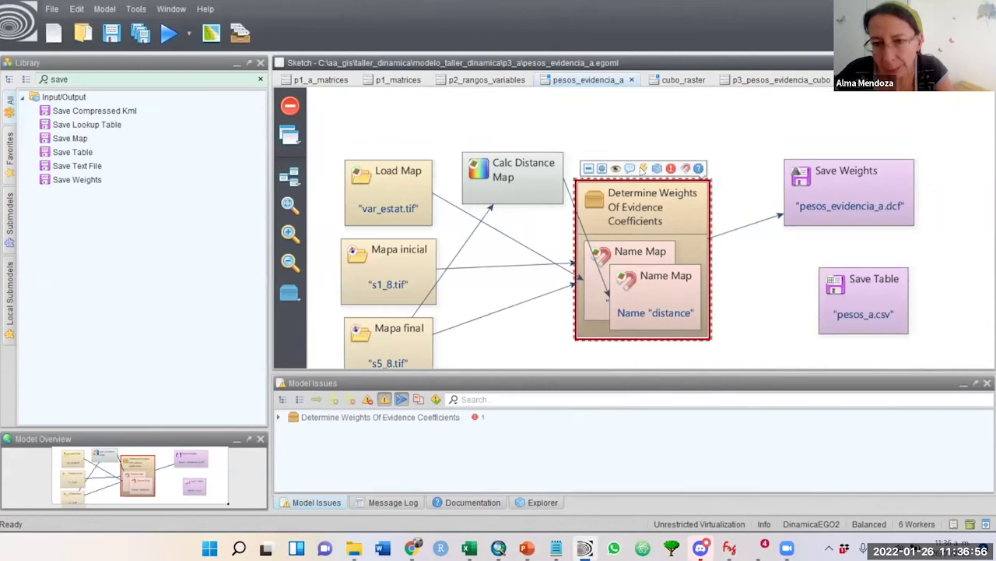
left_click_drag(710, 277, 817, 308)
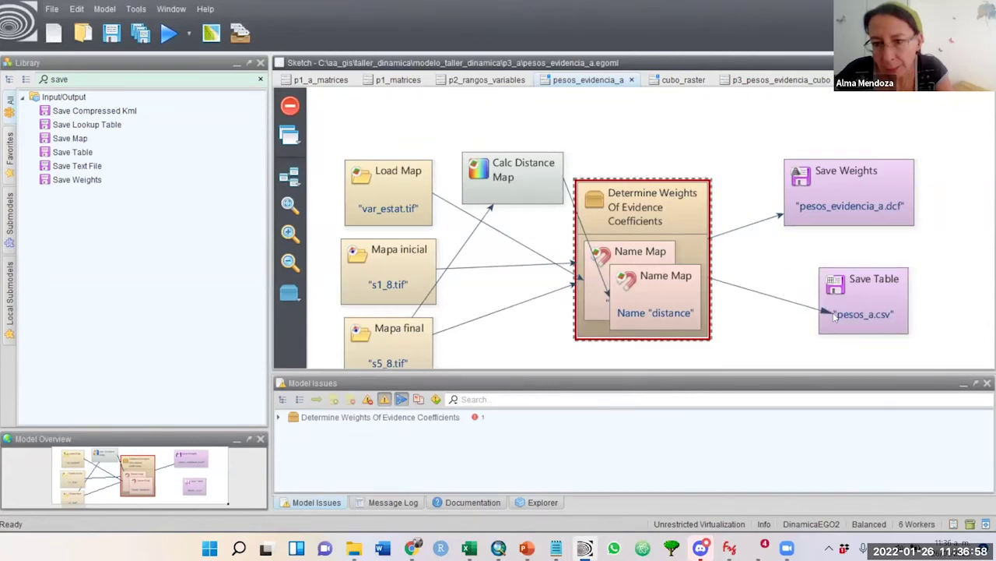
left_click(530, 203)
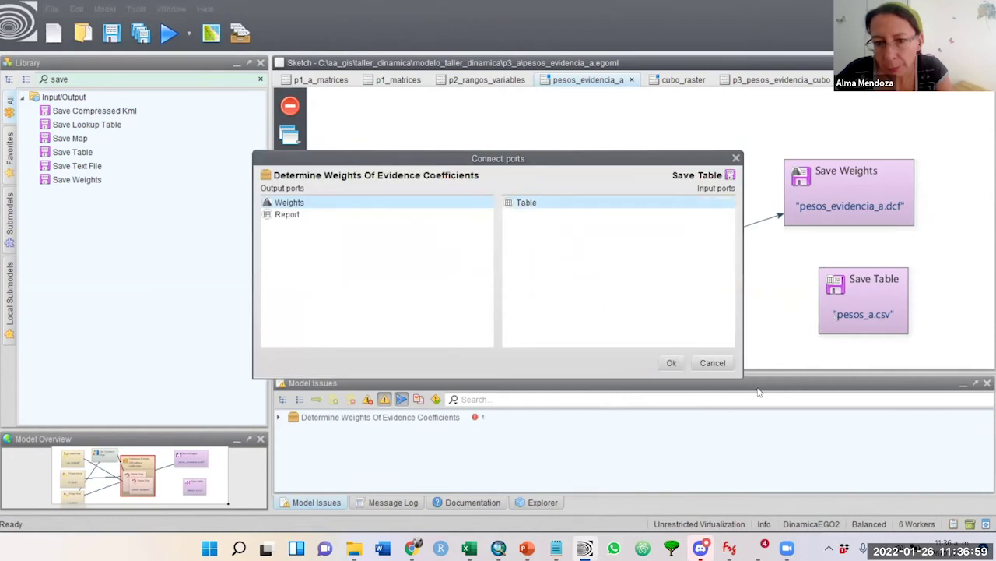
left_click(676, 364)
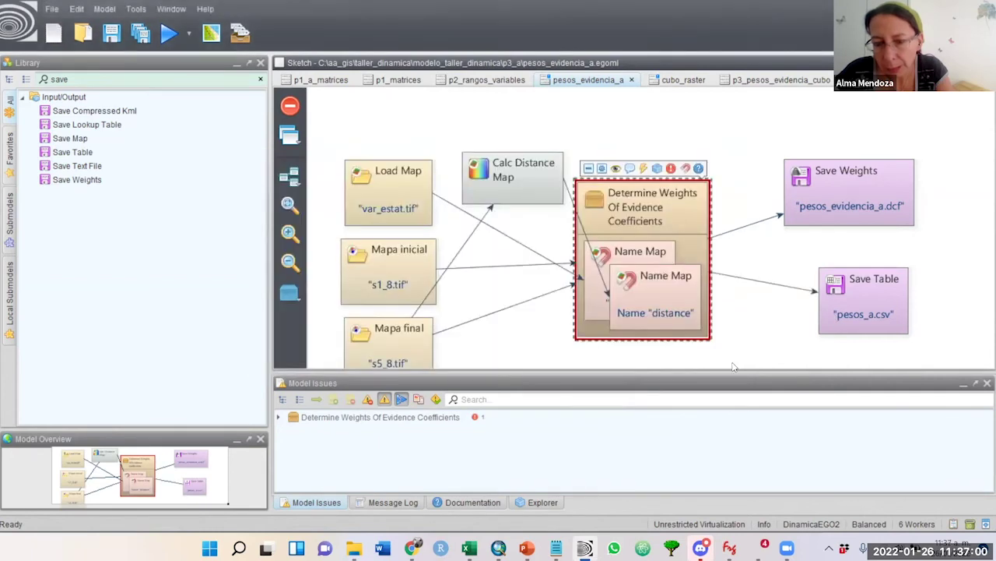
- Check the Fix Abnormal Weights option of Determine Weights Of Evidence Coefficients and compare the functor's inputs with those in p3_pesos_evidencia_cubo
double_click(666, 202)
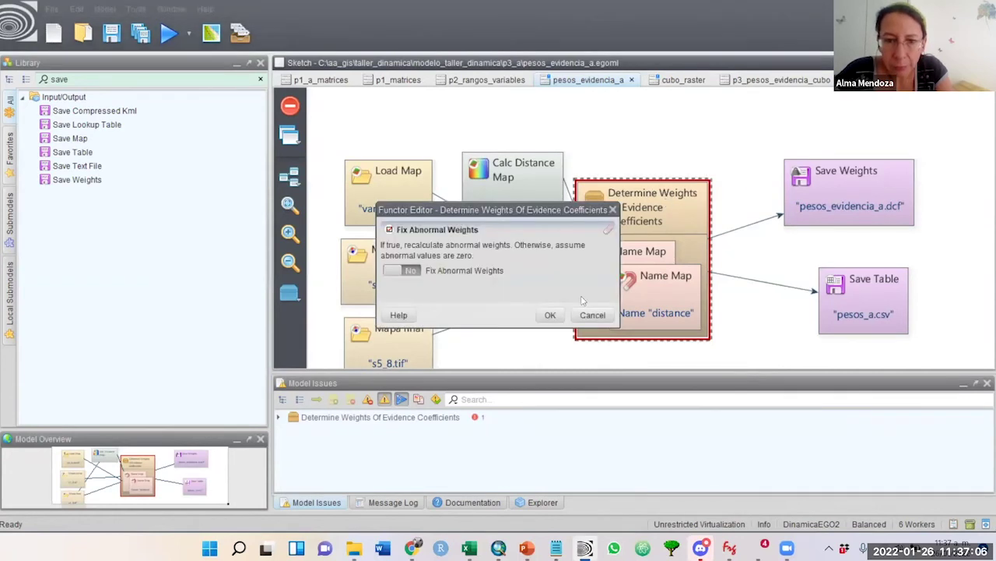
left_click(550, 316)
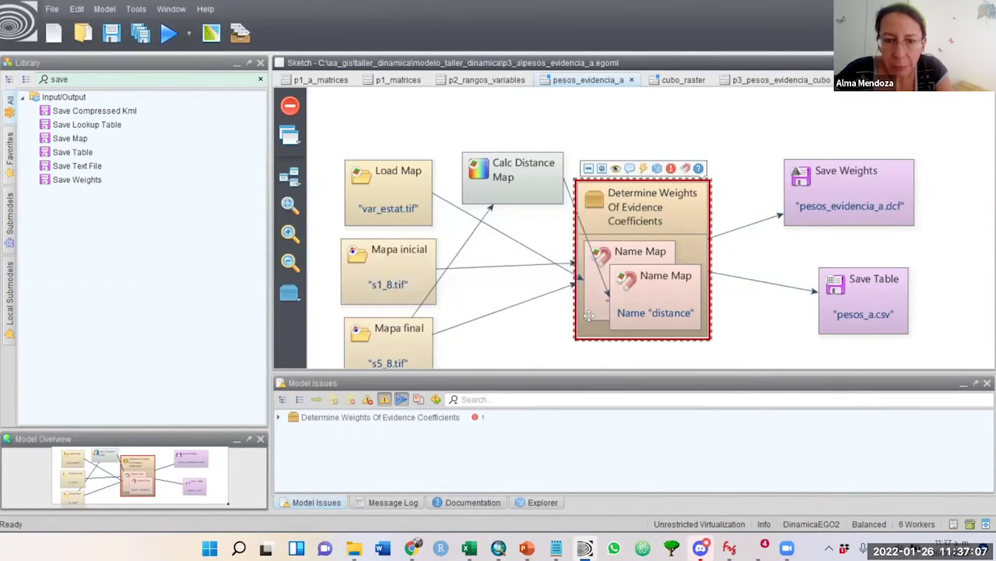
left_click(787, 79)
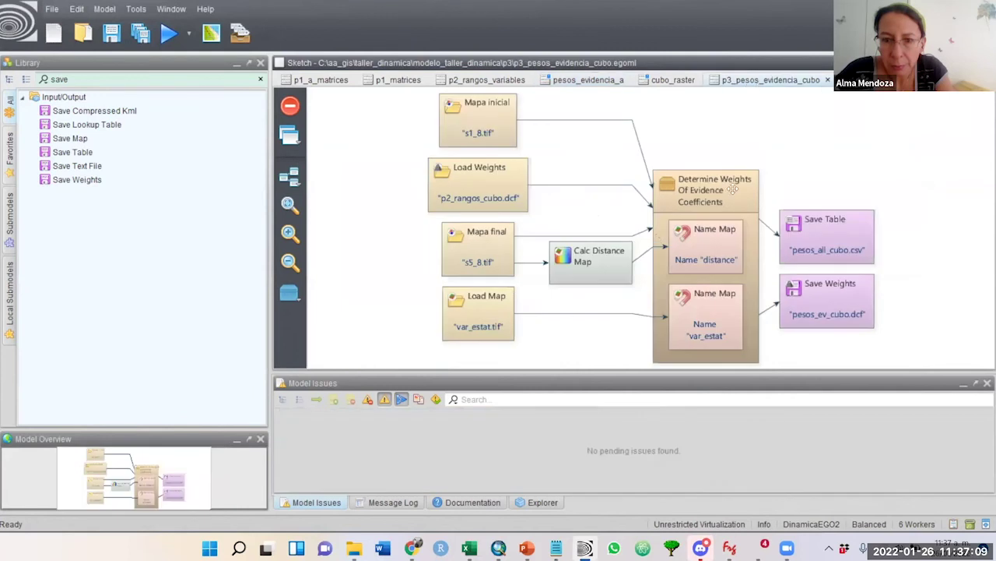
left_click(676, 193)
left_click(511, 182)
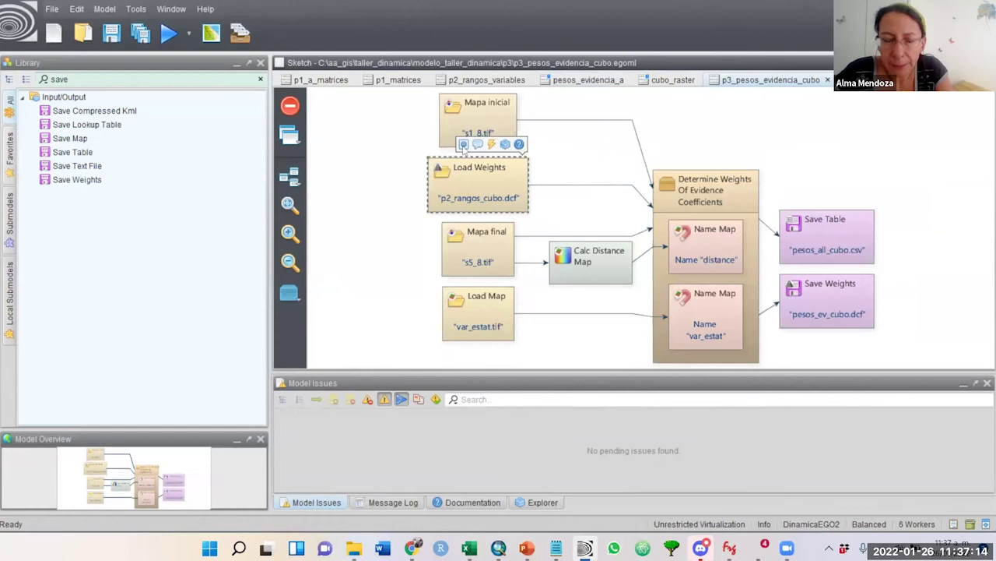
left_click(457, 91)
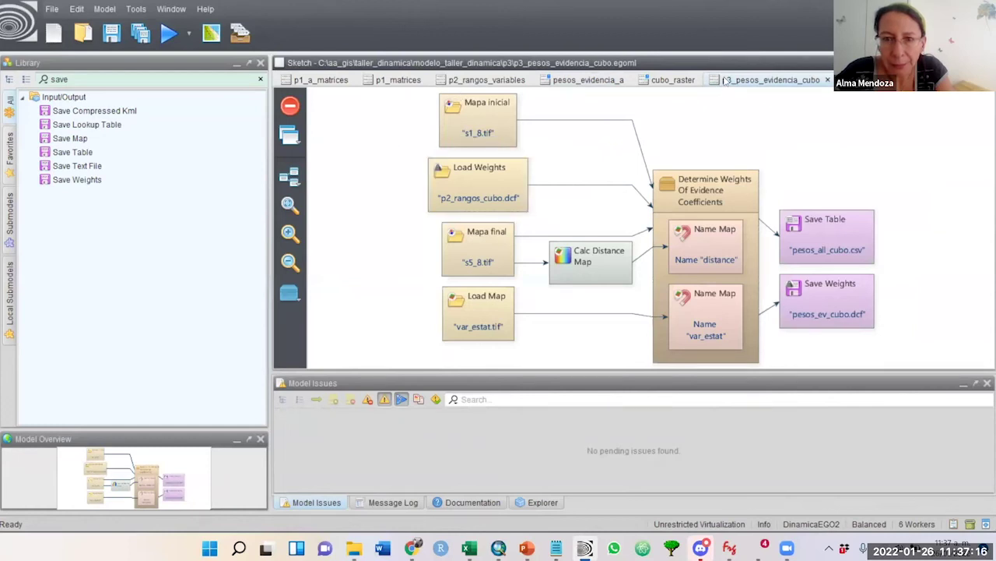
left_click(685, 80)
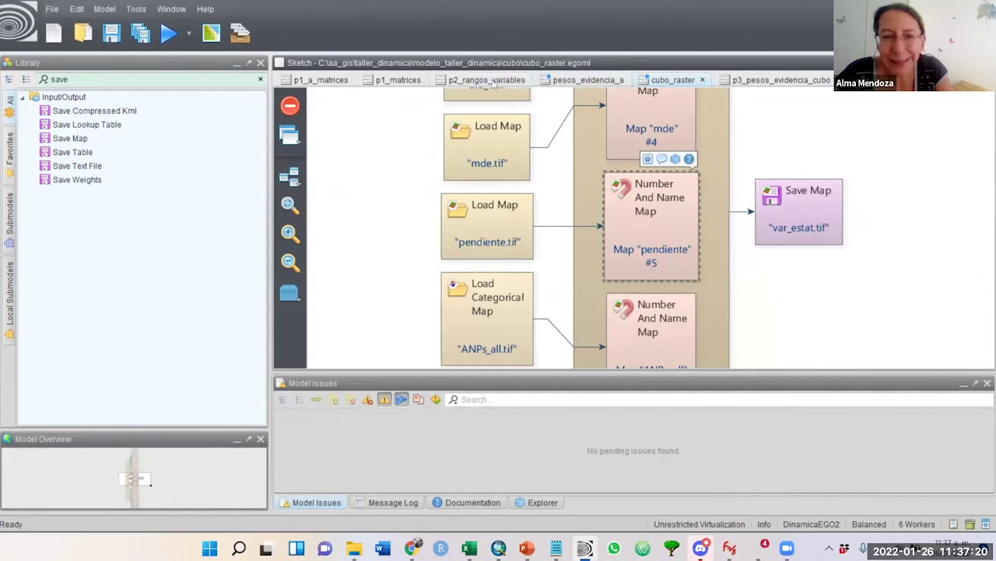
left_click(578, 80)
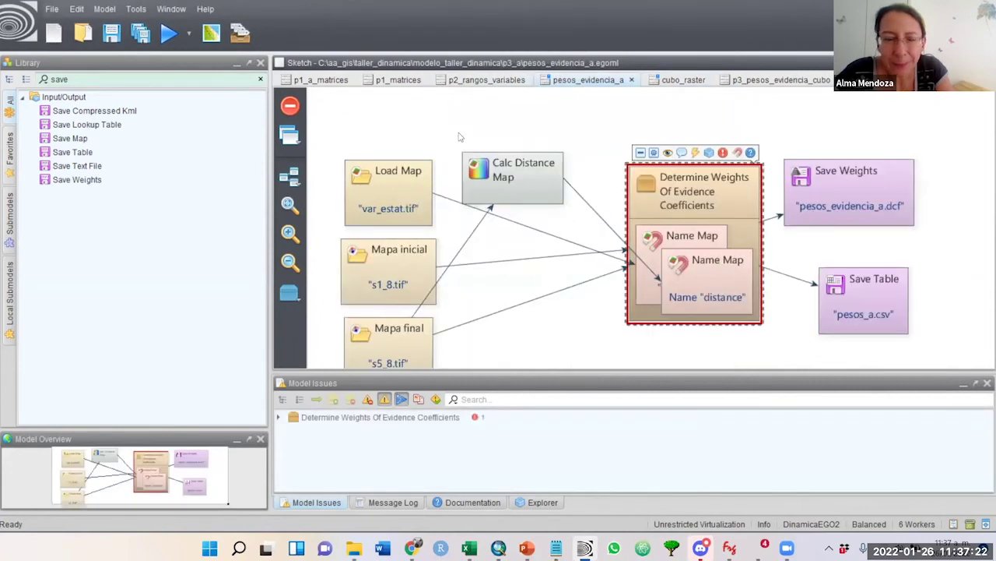
- Add a Load Weights functor above Load Map and Calc Distance Map in the pesos_evidencia_a sketch
left_click(111, 66)
type("load")
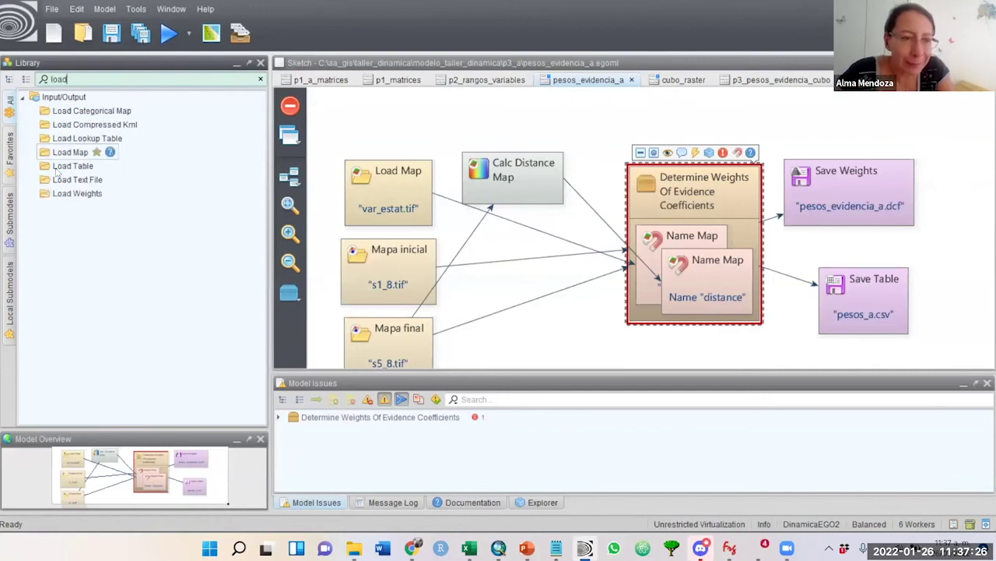
left_click_drag(77, 193, 440, 116)
- Set the Load Weights input file to p2_rangos_cubo.dcf from the p2 folder
double_click(436, 122)
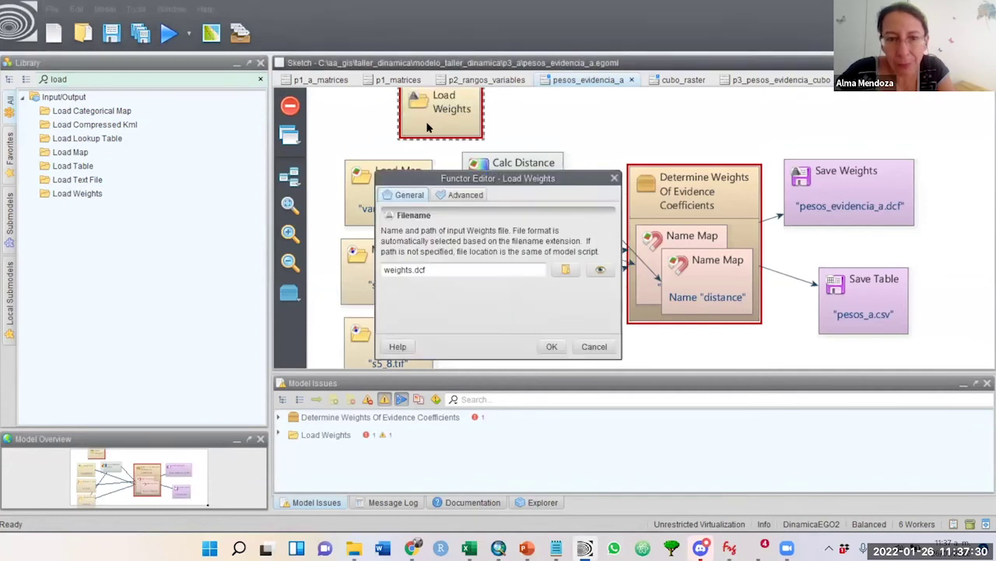
left_click(566, 270)
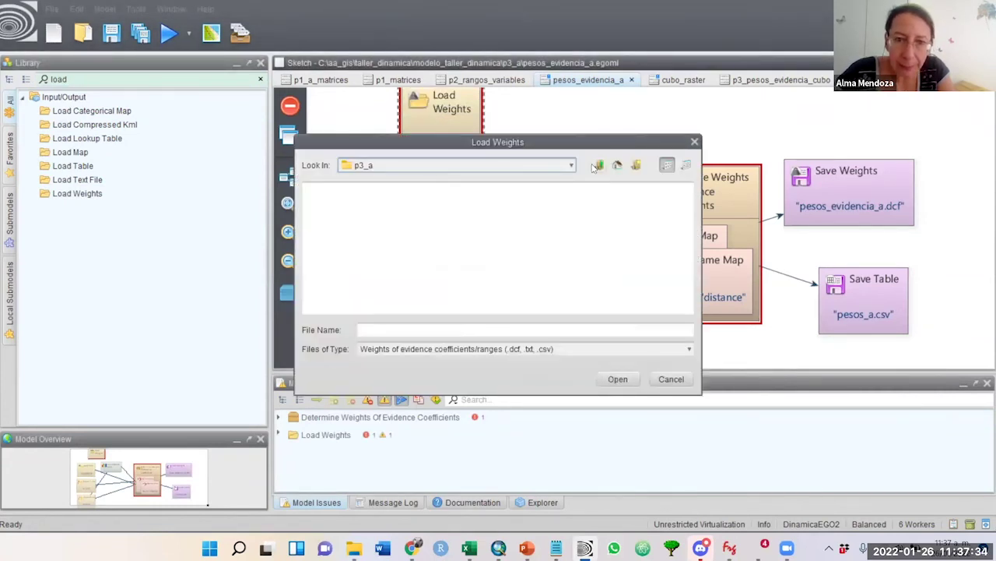
left_click(598, 168)
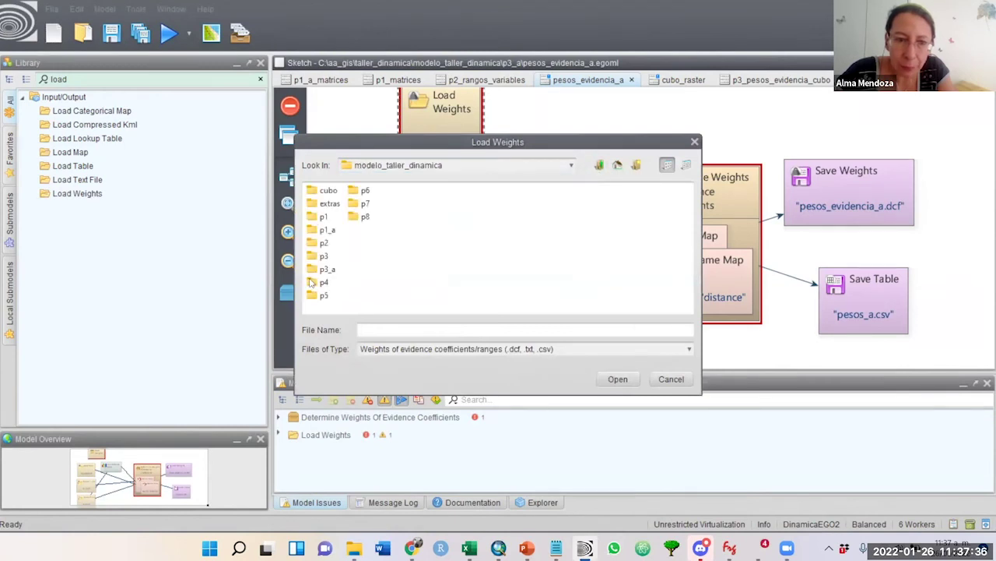
double_click(325, 242)
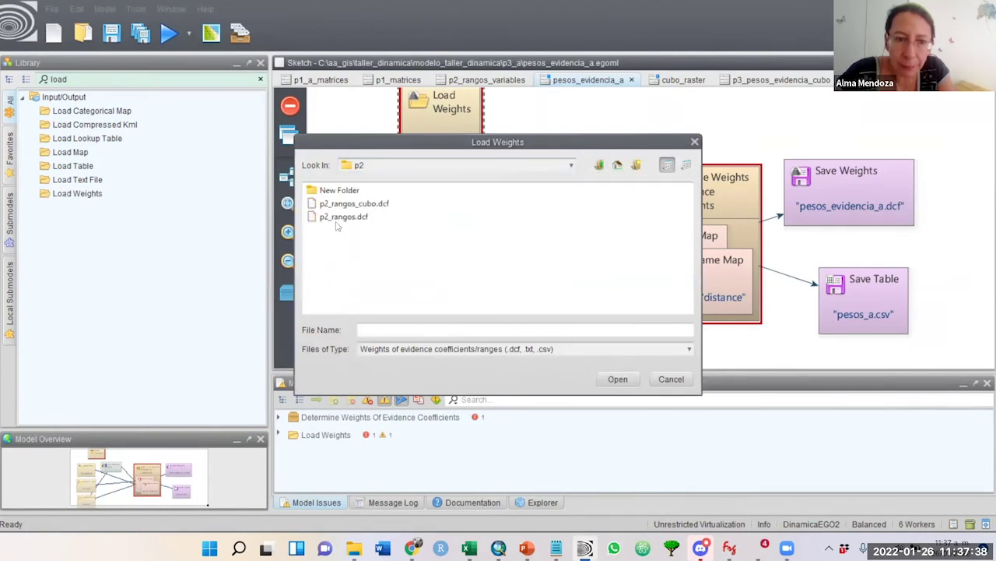
left_click(352, 204)
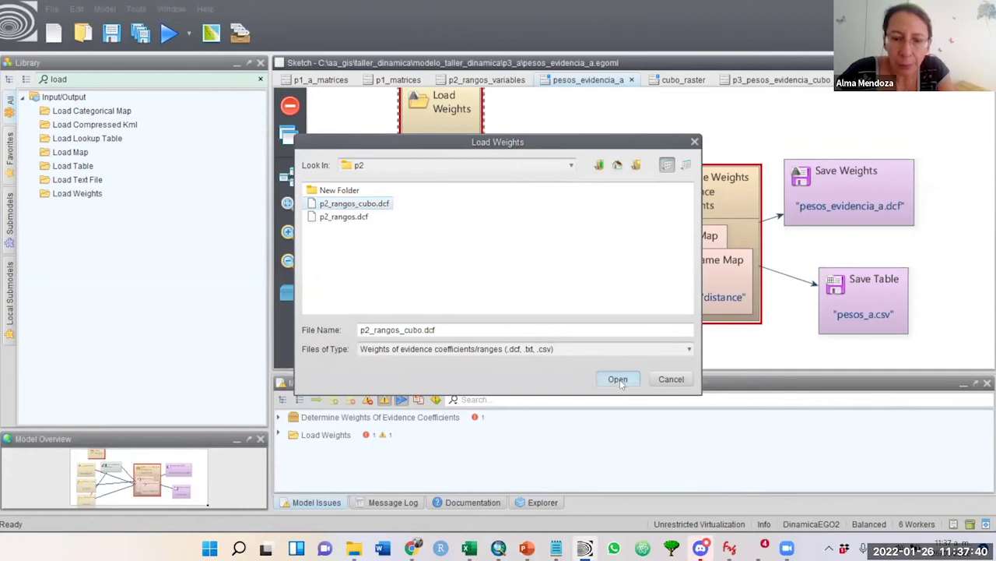
left_click(618, 379)
left_click(552, 347)
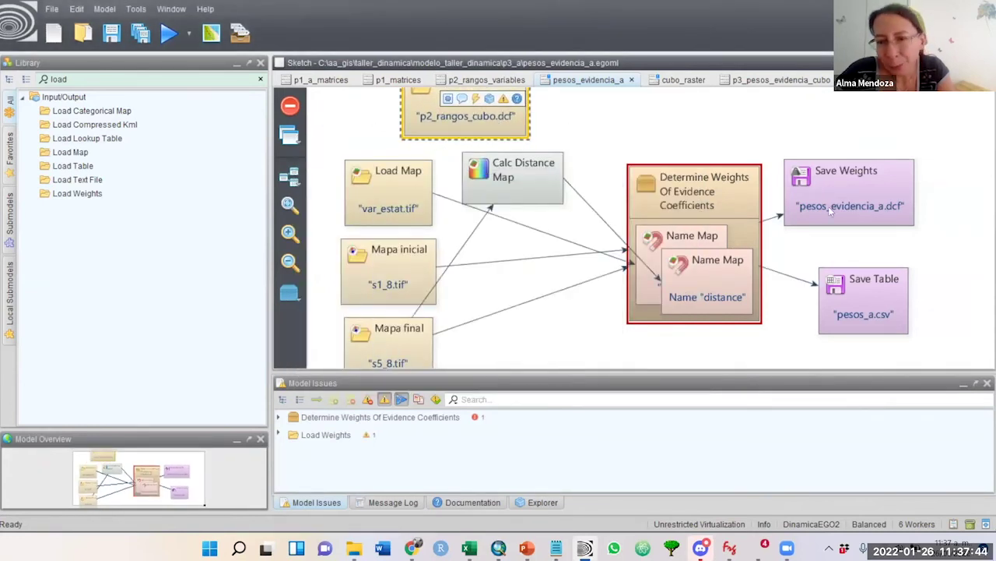
- Connect Load Weights to Determine Weights Of Evidence Coefficients and arrange the sketch with the automatic layout
left_click_drag(476, 98, 627, 201)
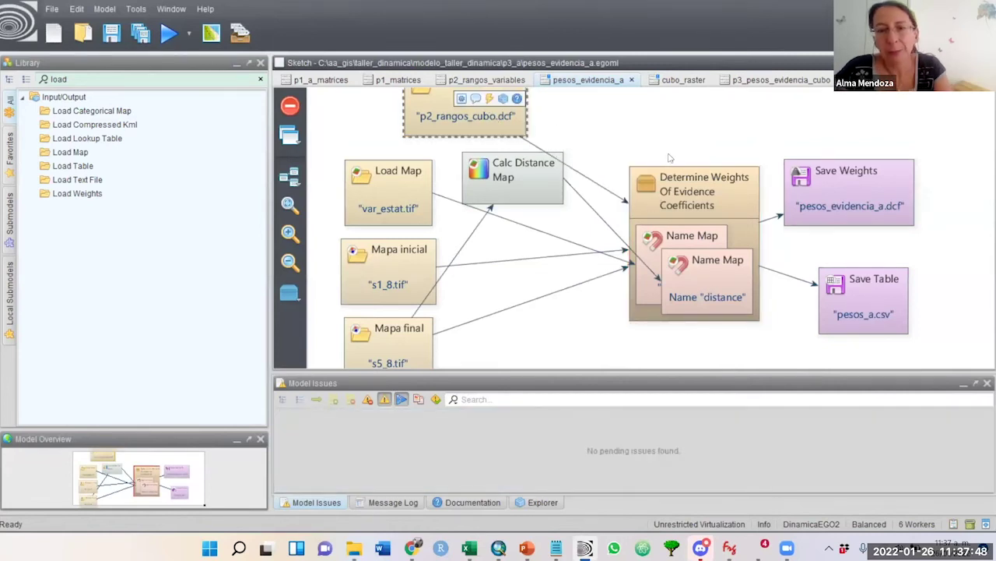
left_click(289, 177)
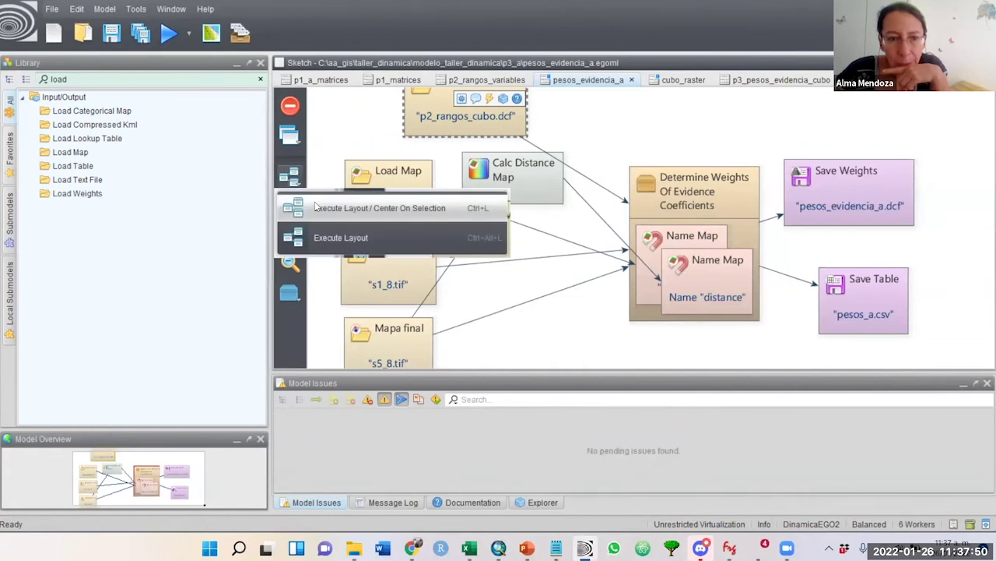
left_click(327, 204)
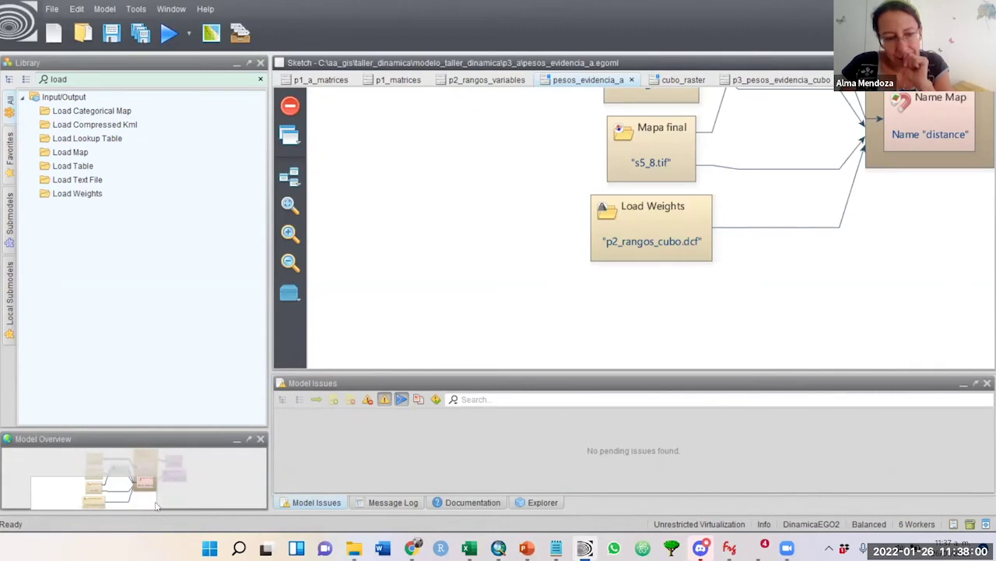
left_click_drag(158, 506, 188, 477)
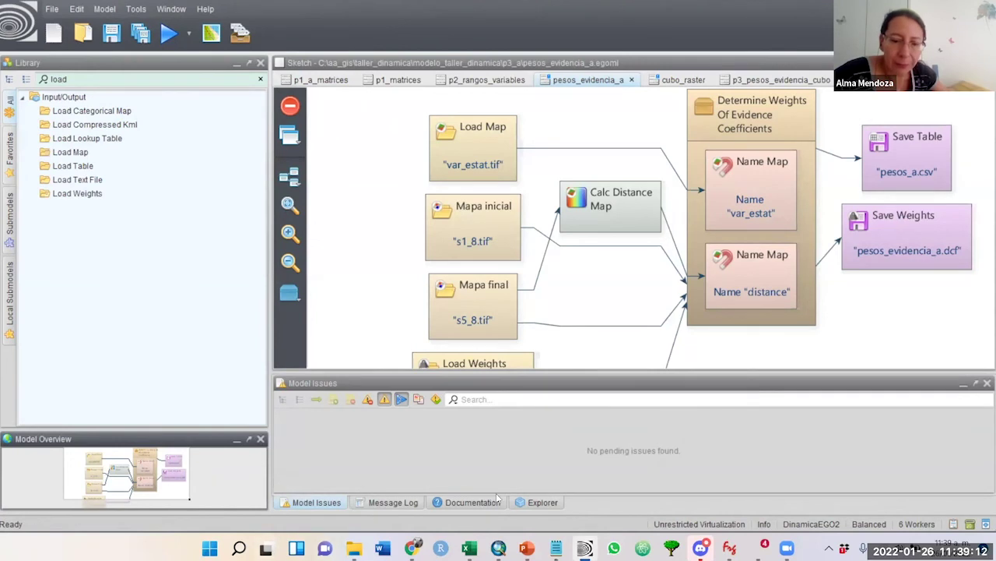
- Switch to ArcMap to dismiss the open layer symbology properties without applying changes, and return to Dinamica EGO
left_click(498, 547)
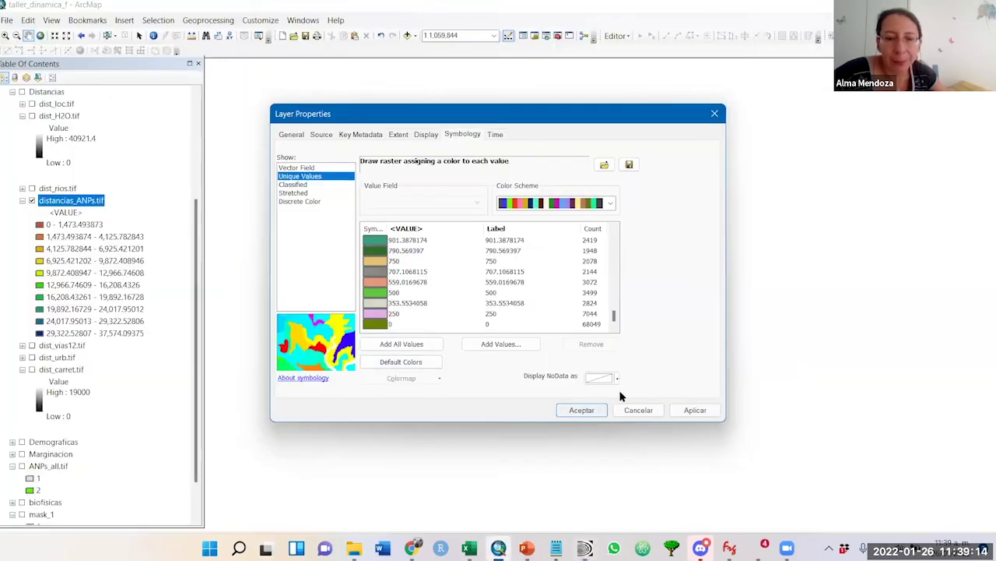
left_click(638, 410)
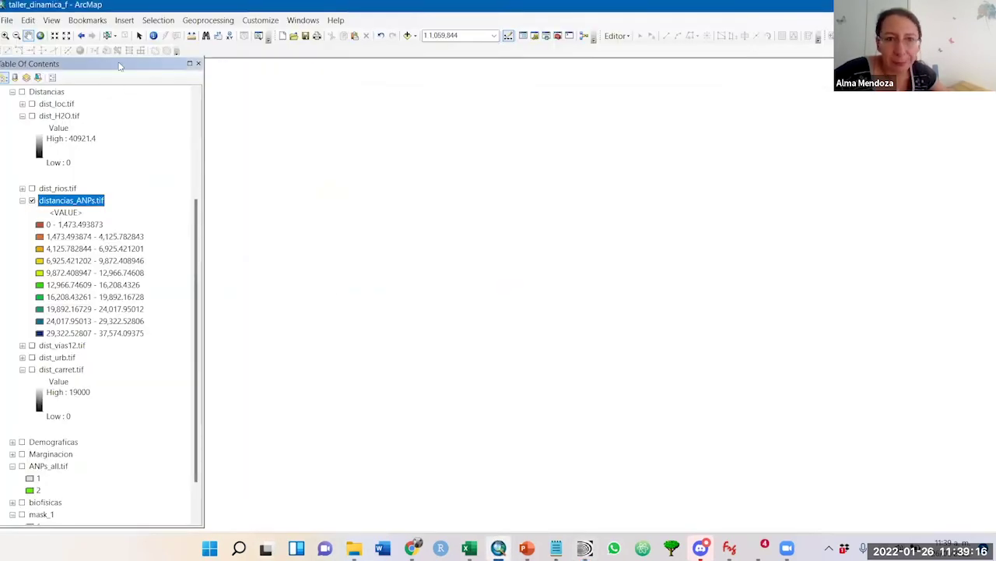
left_click(585, 547)
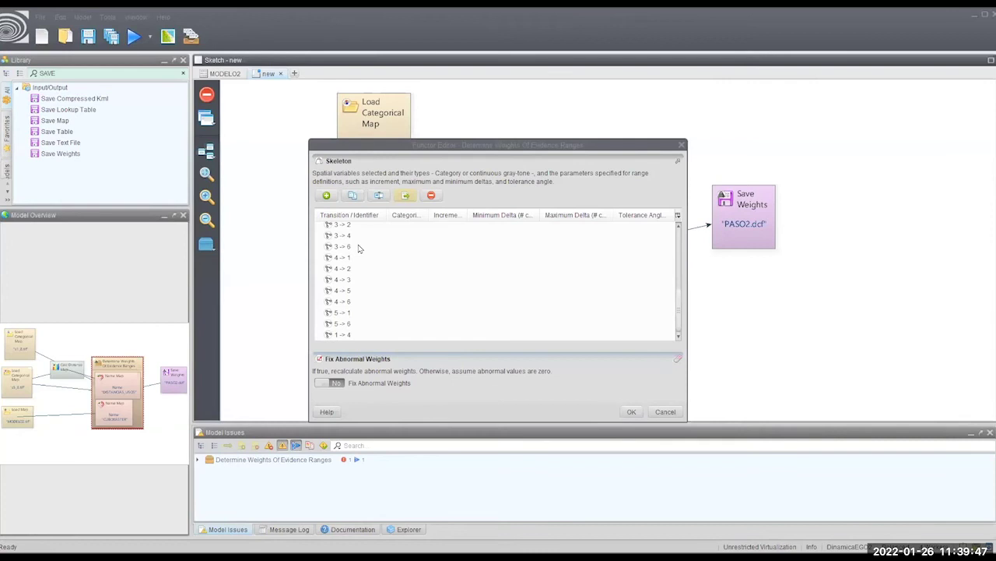
- Examine the CUBORASTER variables and their categorical and delta settings for transition 1 -> 3 in the Determine Weights Of Evidence Ranges skeleton
left_click(361, 251)
scroll(363, 257, "up", 5)
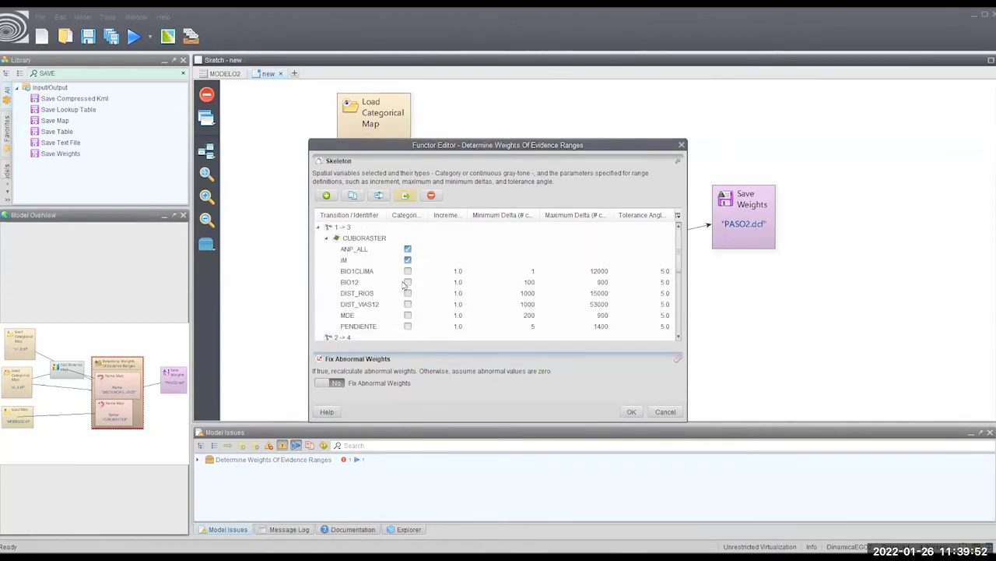
scroll(386, 277, "down", 2)
scroll(386, 278, "down", 1)
scroll(374, 280, "up", 3)
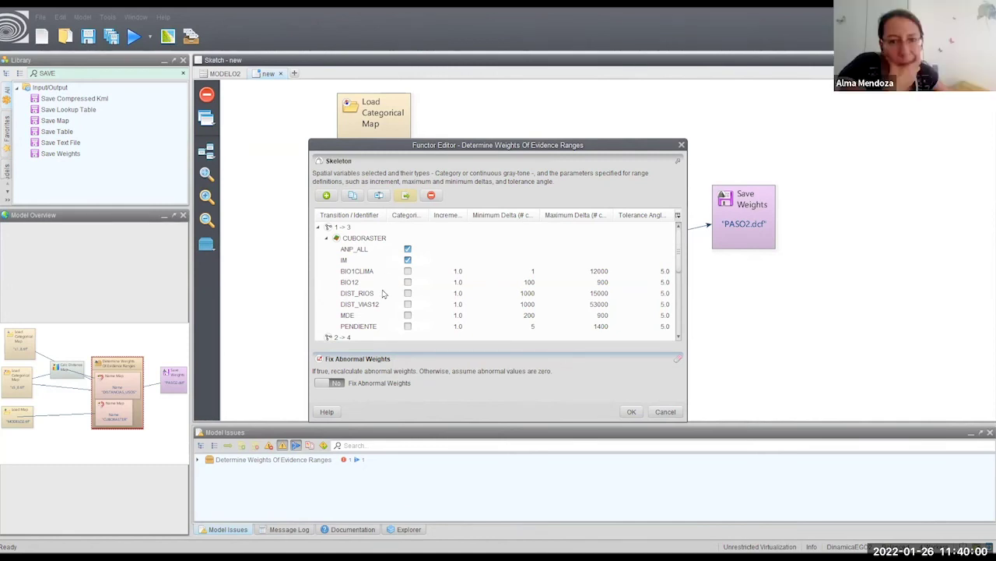
scroll(382, 293, "down", 1)
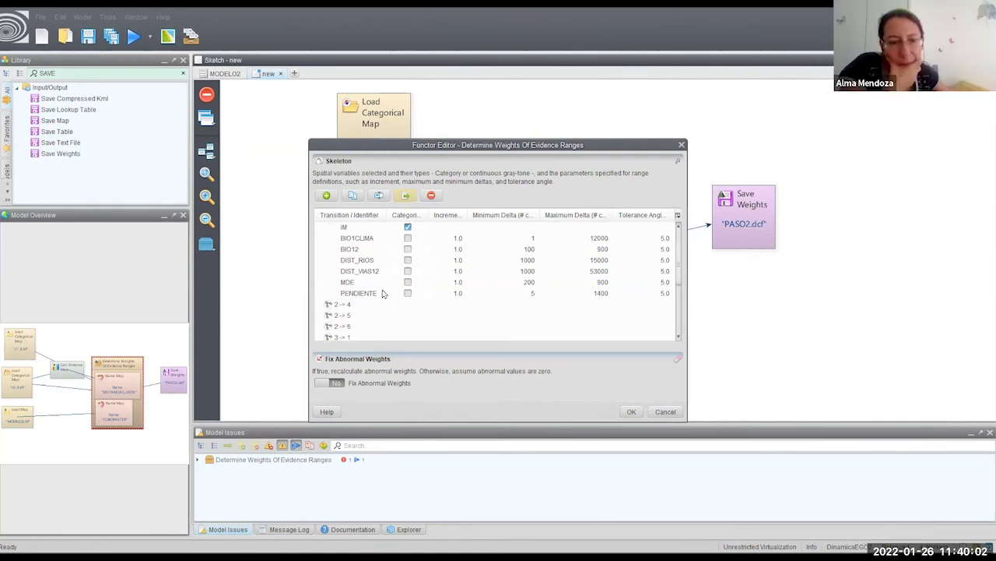
- Close the Determine Weights Of Evidence Ranges skeleton editor and run the model despite its pending issues
scroll(382, 293, "down", 1)
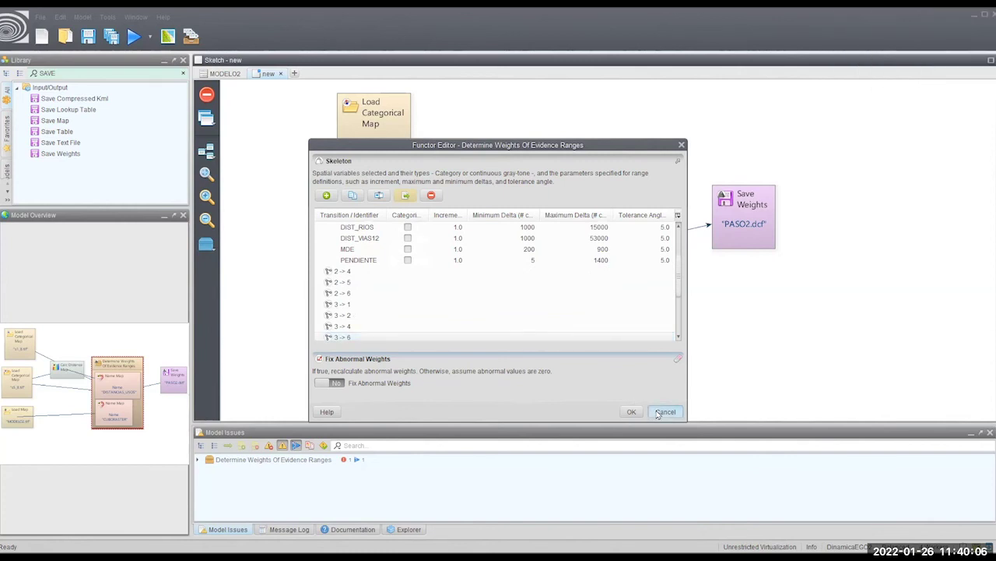
left_click(631, 411)
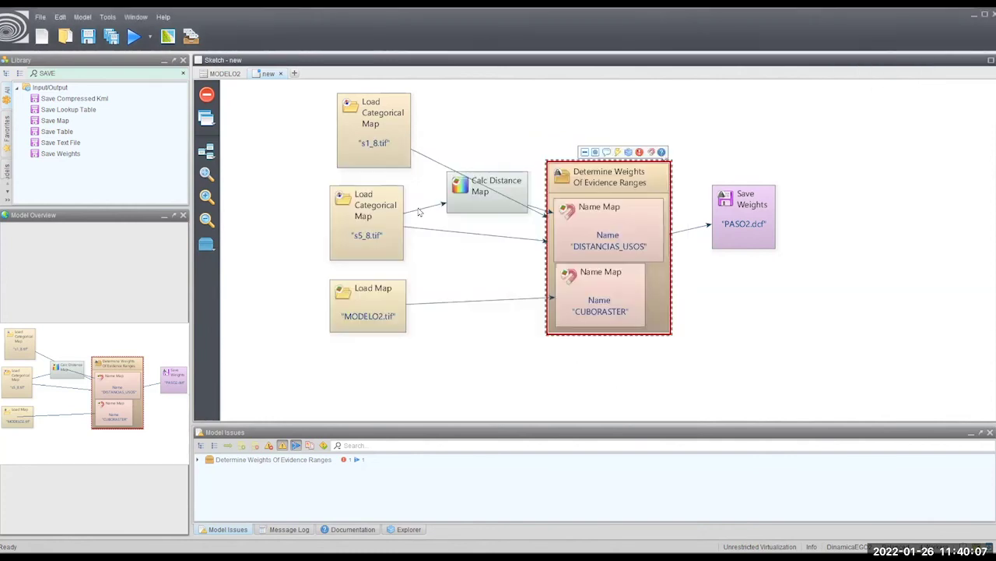
left_click(129, 38)
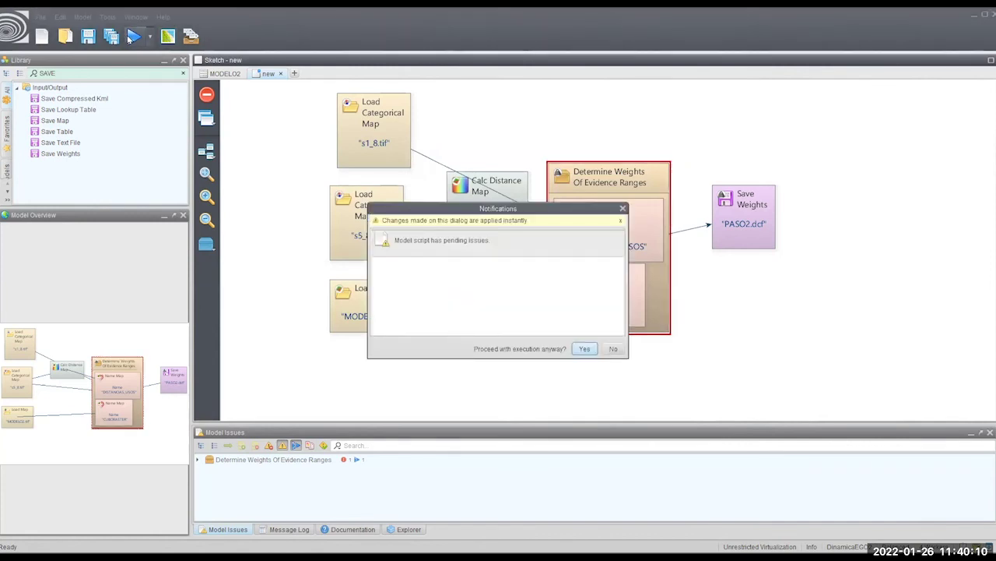
left_click(584, 349)
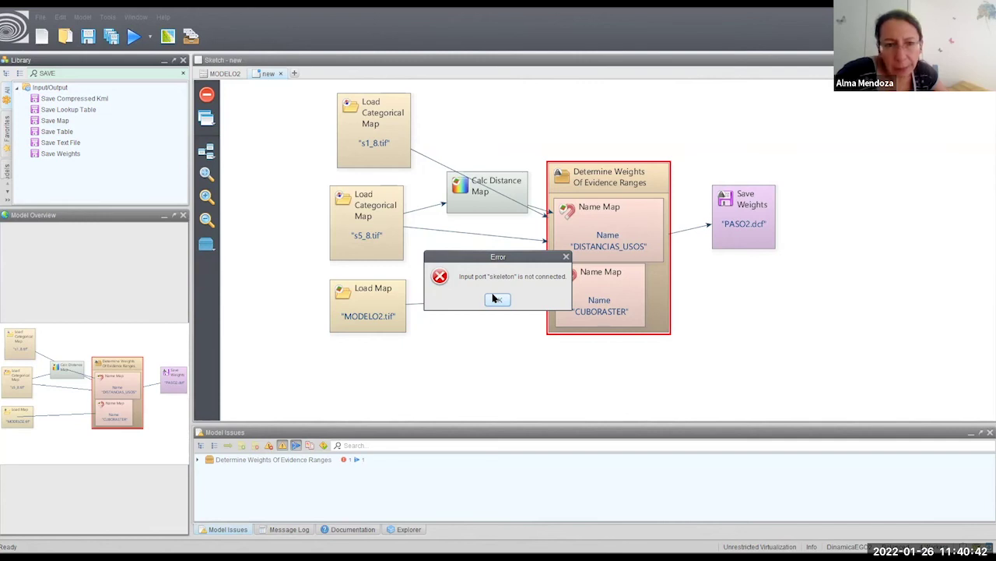
left_click(497, 300)
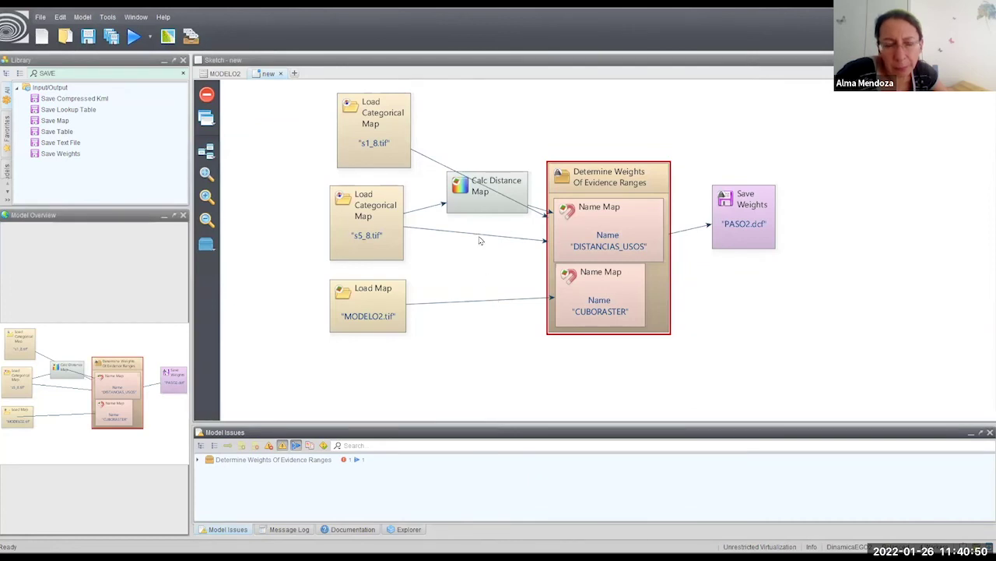
- Delete the link from the s1_8.tif map and reconnect that map to the initial landscape input of Determine Weights Of Evidence Ranges
left_click(472, 180)
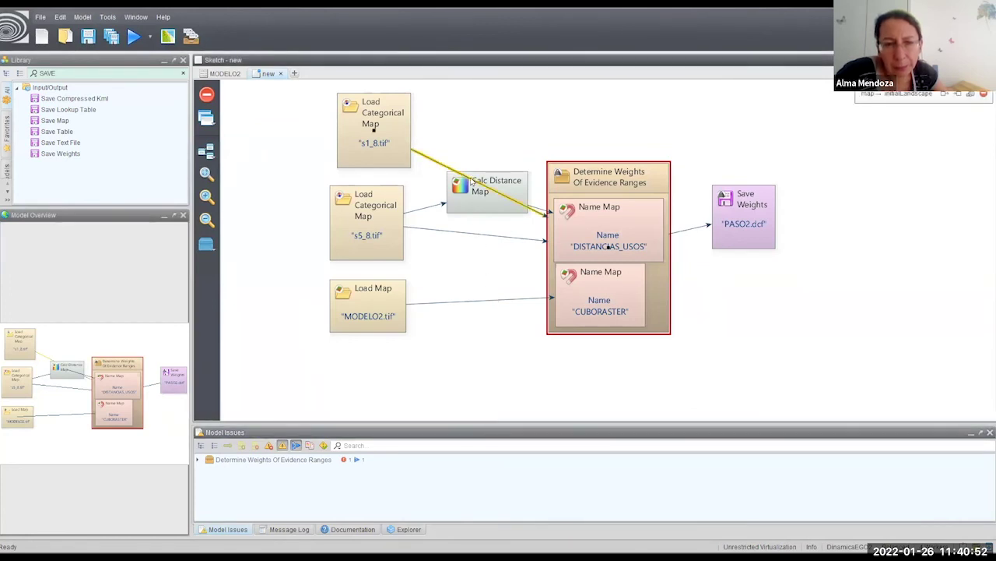
key("Delete")
left_click(480, 302)
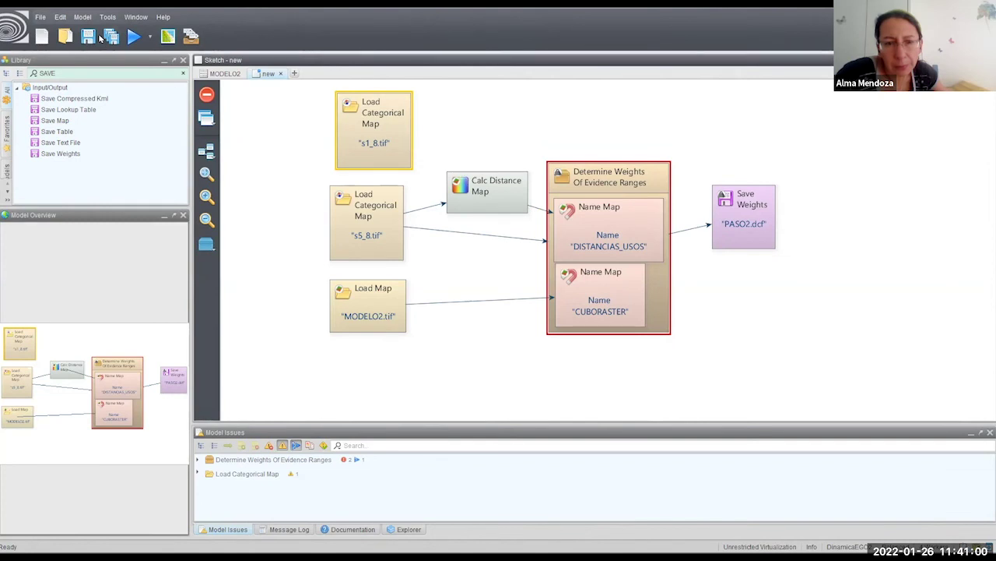
left_click(361, 112)
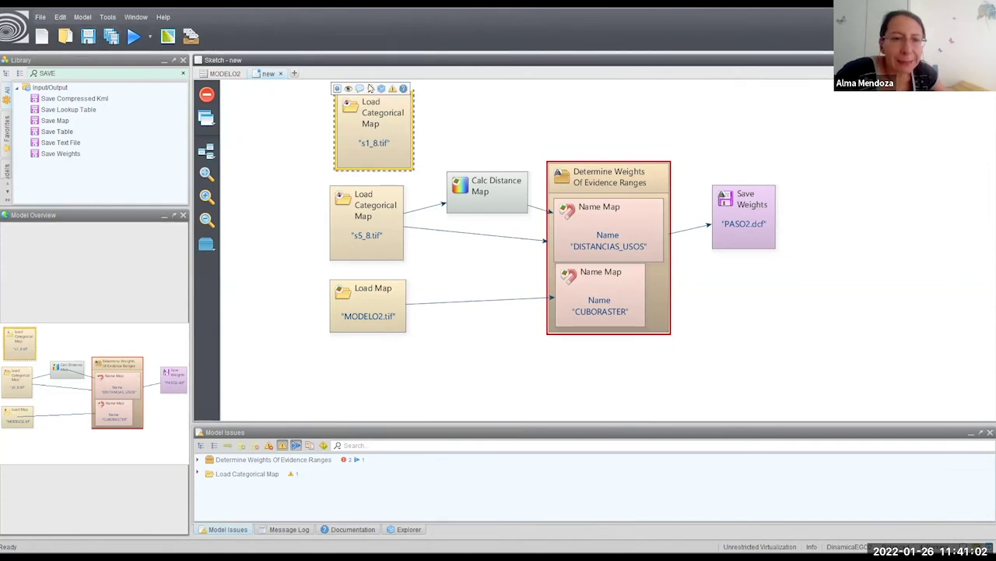
left_click_drag(372, 89, 571, 243)
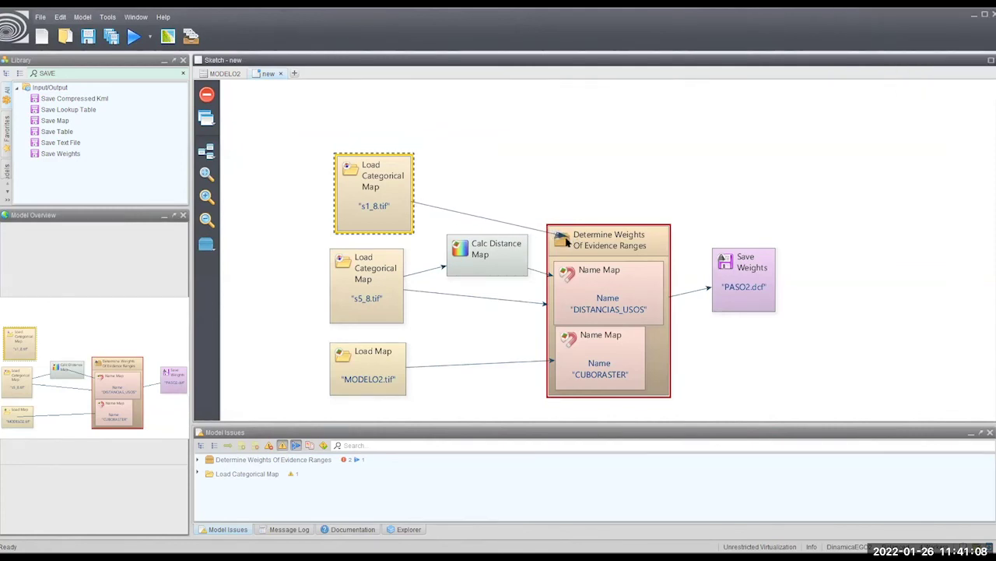
left_click_drag(570, 243, 571, 242)
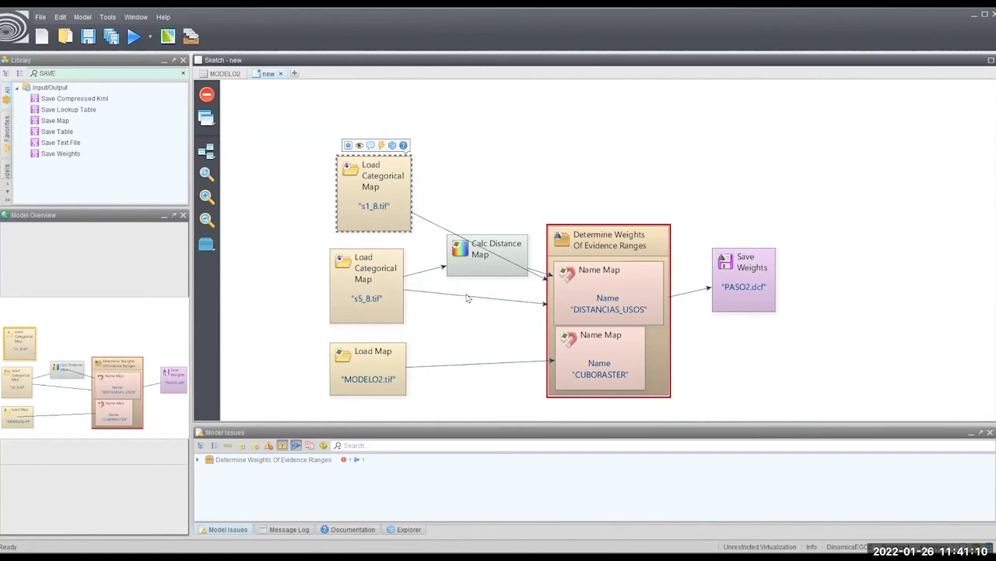
- Delete the link from the s5_8.tif map to Determine Weights Of Evidence Ranges and connect the two again
left_click(467, 299)
key("Delete")
mouse_move(368, 236)
left_click_drag(374, 240, 551, 323)
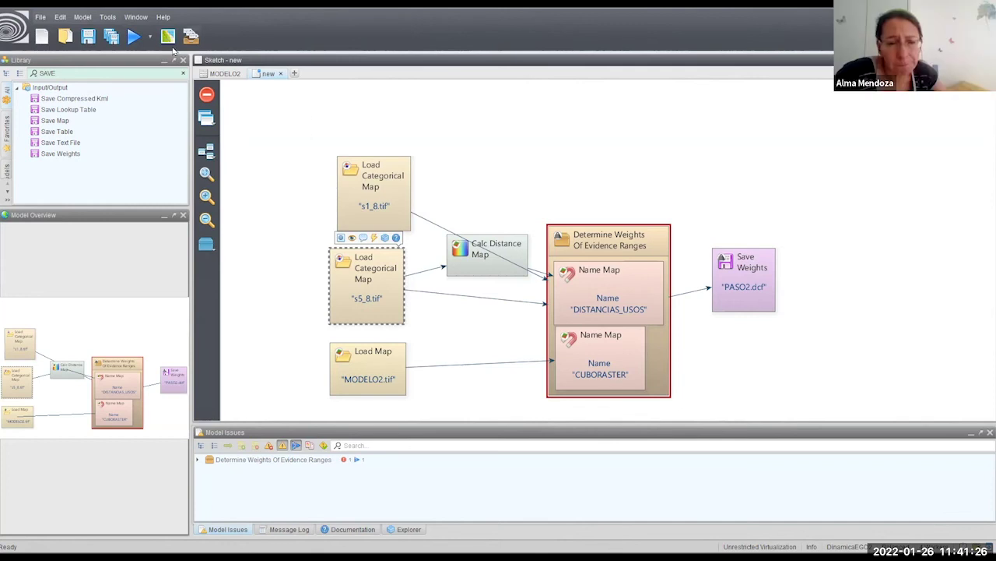
- Rerun the model with the reconnected landscape maps, proceeding despite the pending issues
left_click(133, 39)
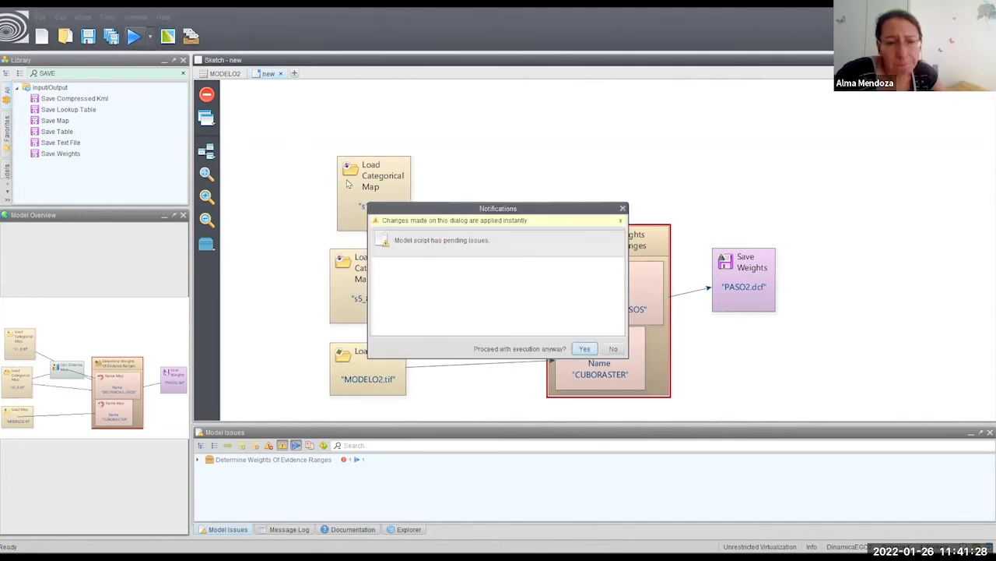
left_click(583, 349)
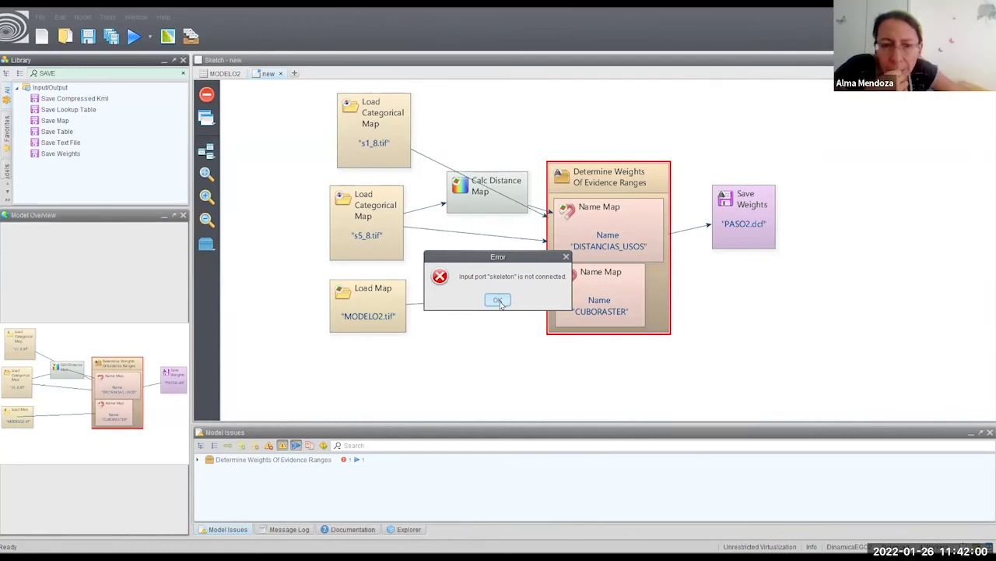
left_click(498, 301)
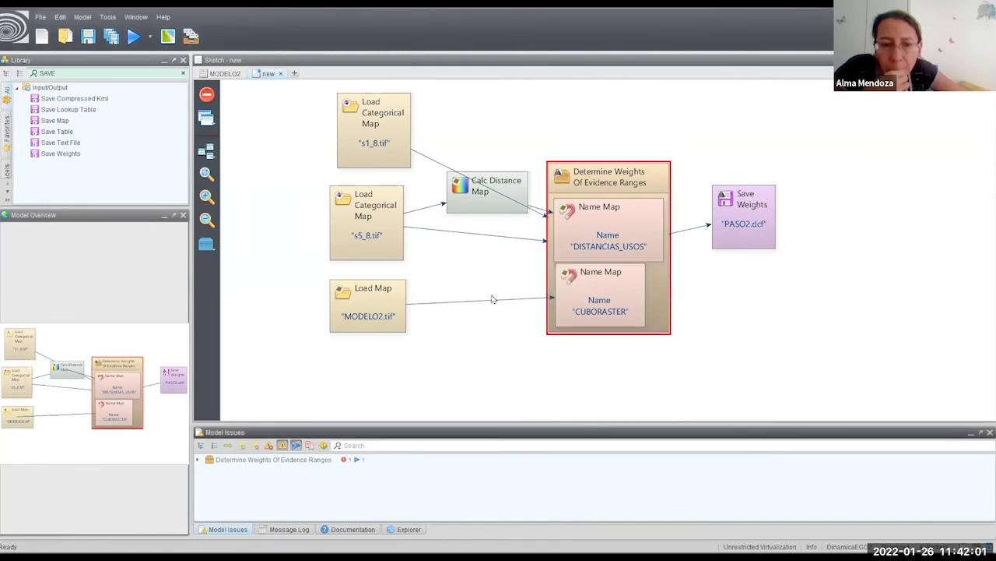
- Expand the model issues of Determine Weights Of Evidence Ranges and examine the entries about its skeleton port
left_click(380, 240)
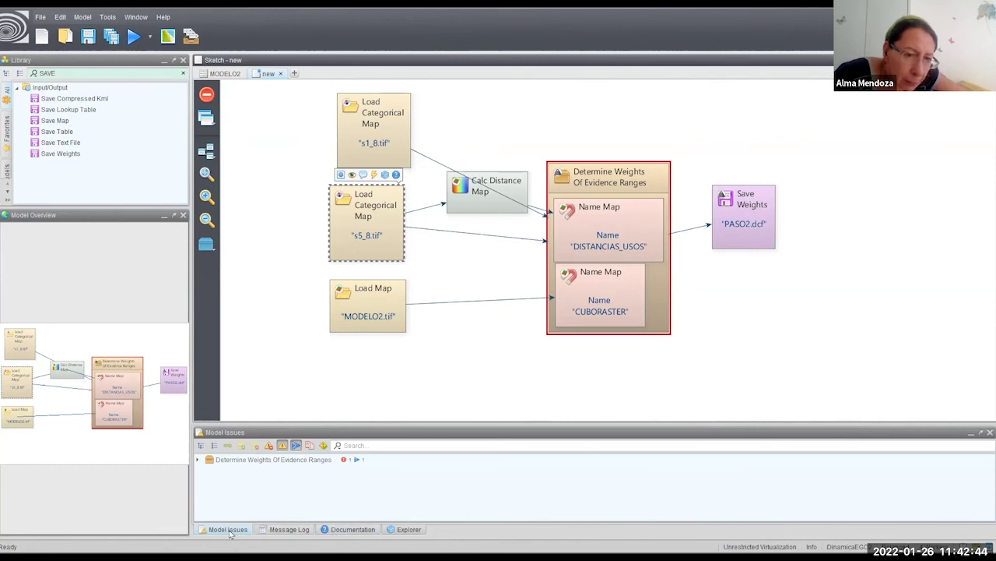
left_click(343, 461)
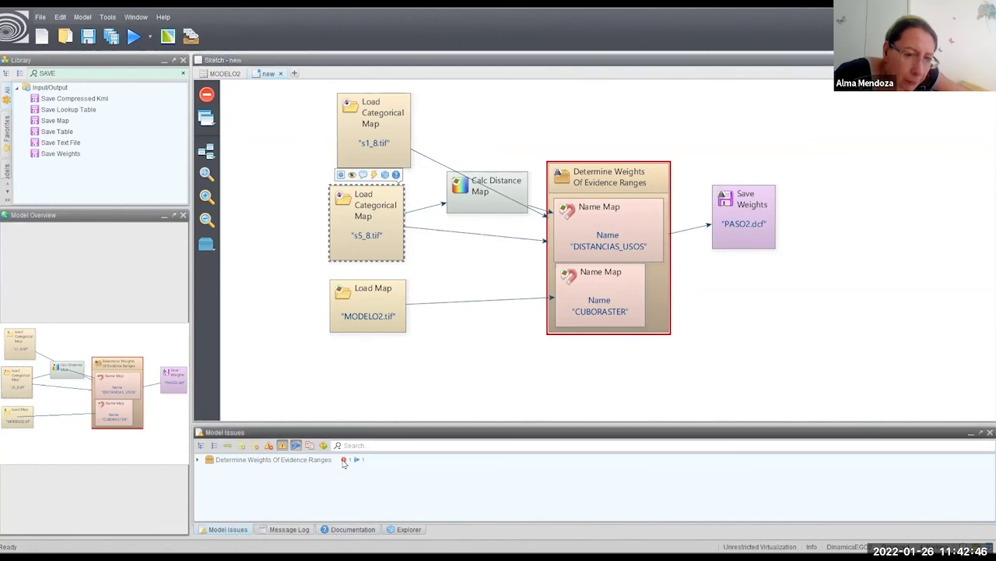
double_click(346, 462)
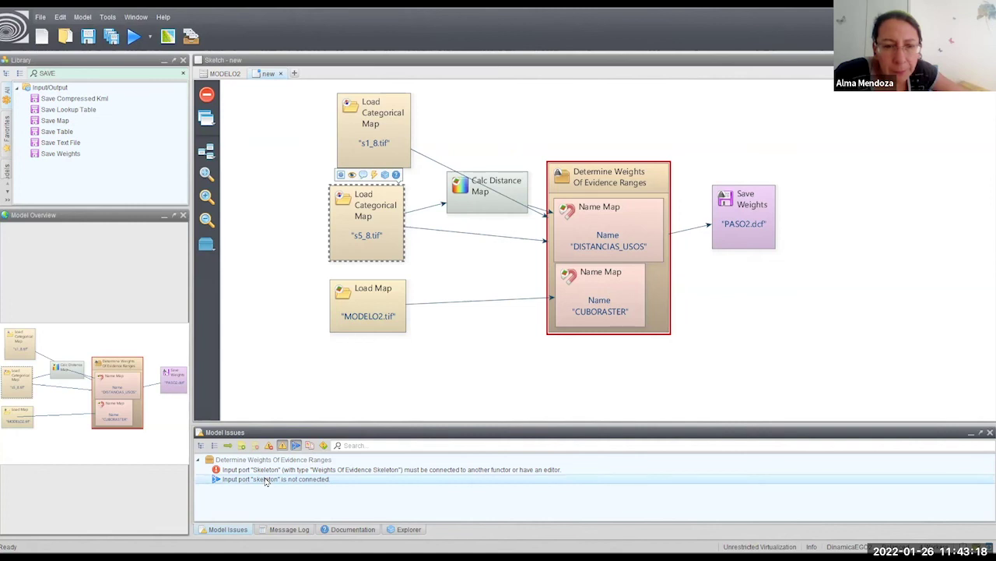
left_click(667, 286)
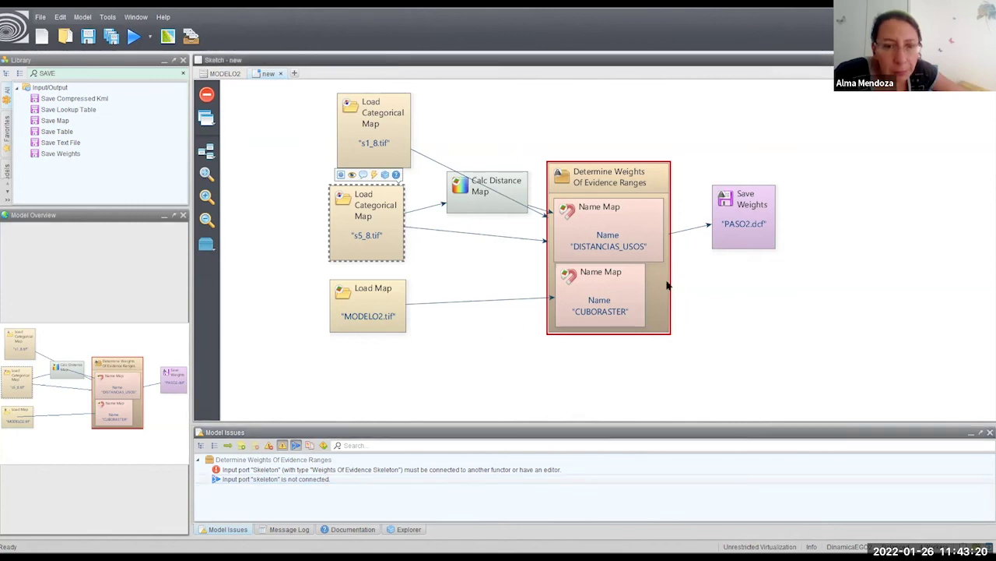
left_click(667, 285)
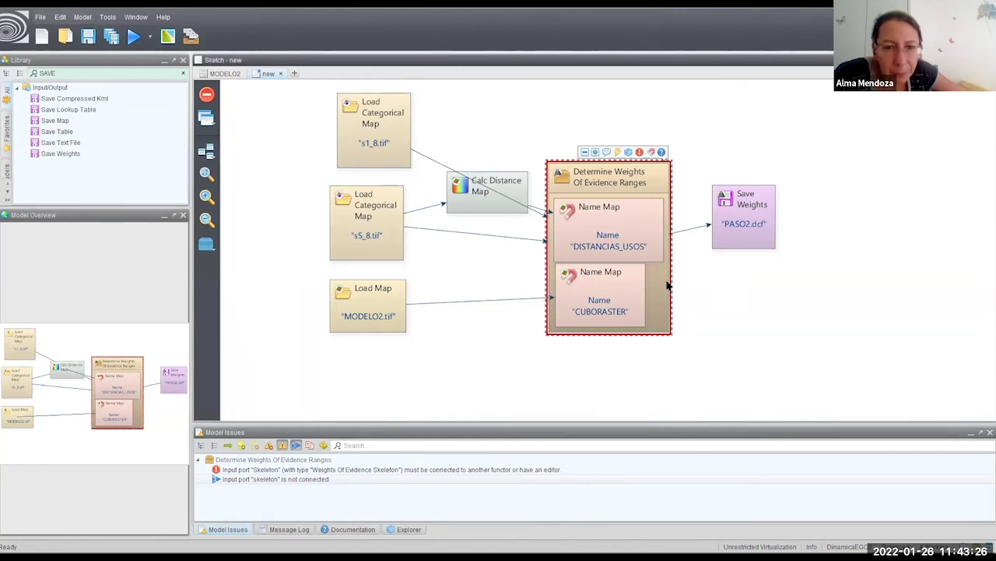
left_click(400, 471)
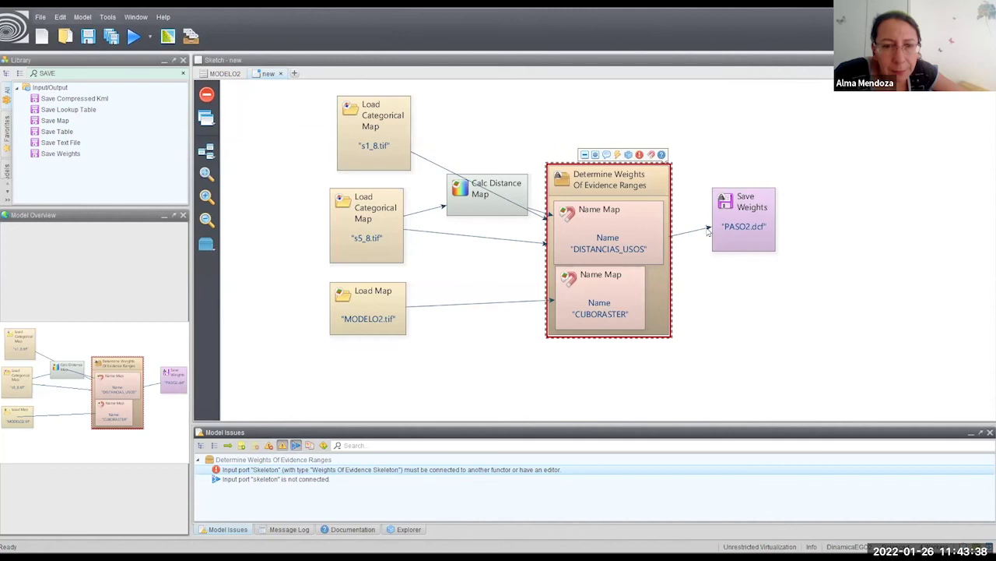
- Check the skeleton table of Determine Weights Of Evidence Ranges against the reported skeleton port issue
double_click(662, 290)
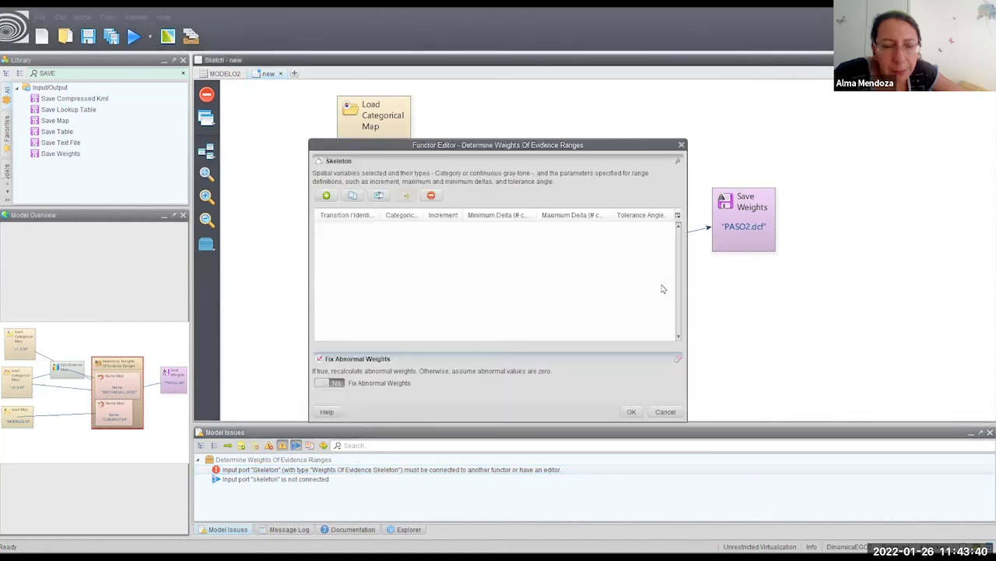
left_click(681, 144)
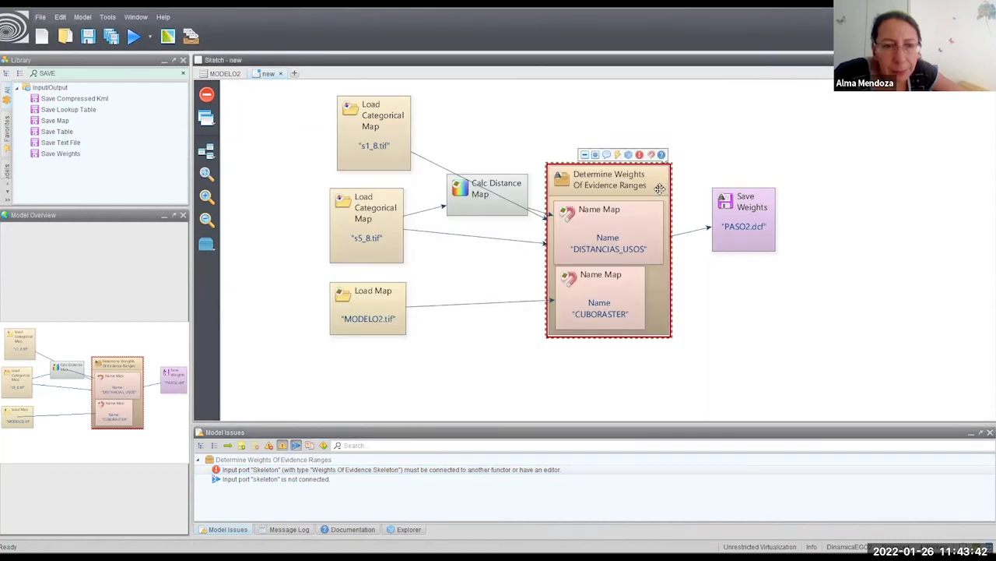
left_click(270, 471)
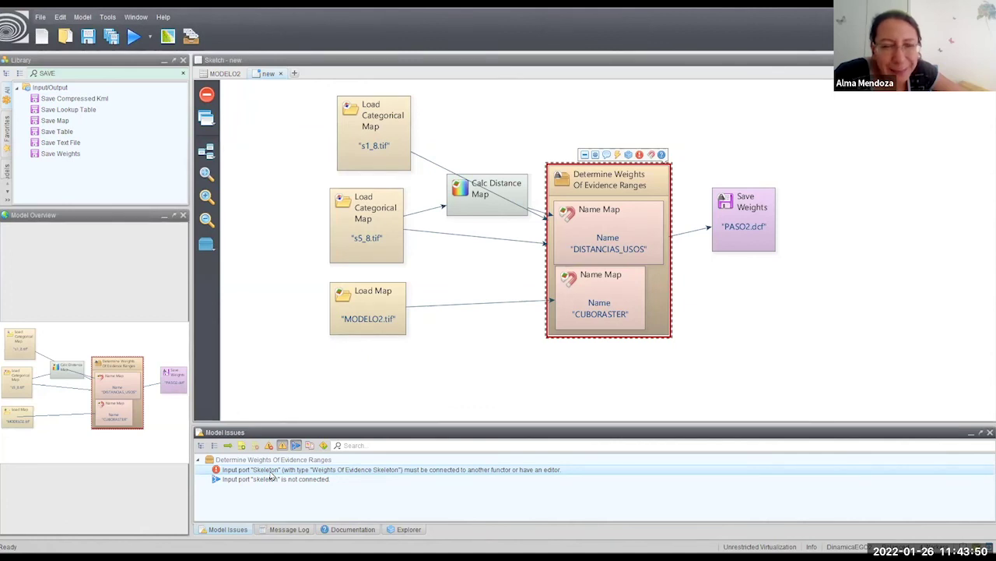
left_click(642, 179)
double_click(643, 179)
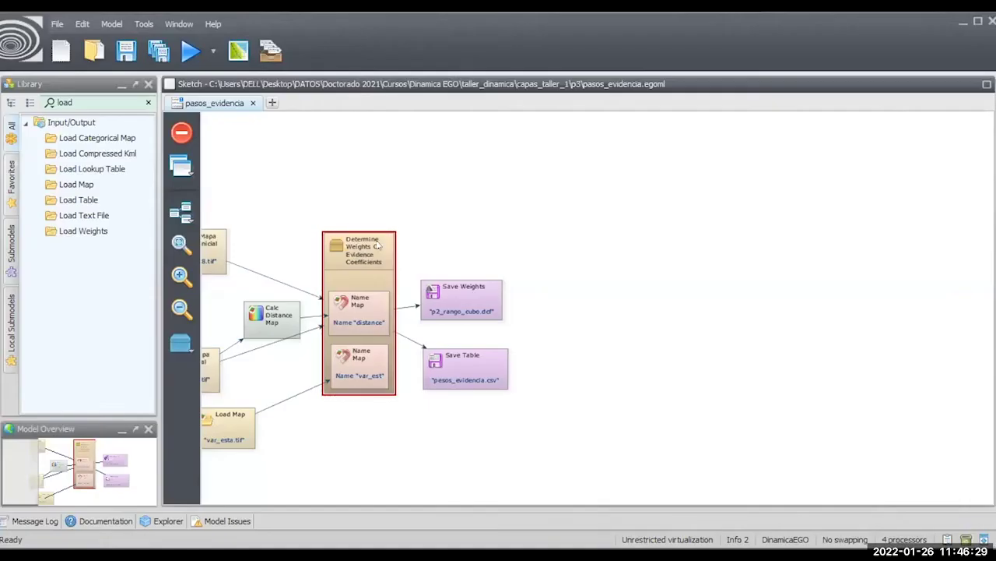
- Examine the model issues reported for Determine Weights Of Evidence Coefficients in the pasos_evidencia model
mouse_move(379, 245)
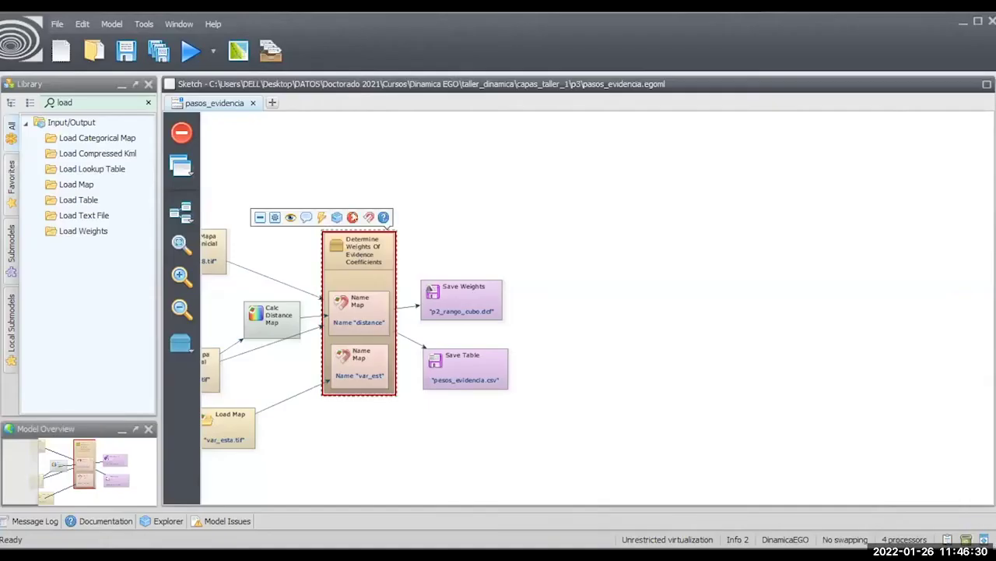
left_click(232, 518)
left_click(104, 447)
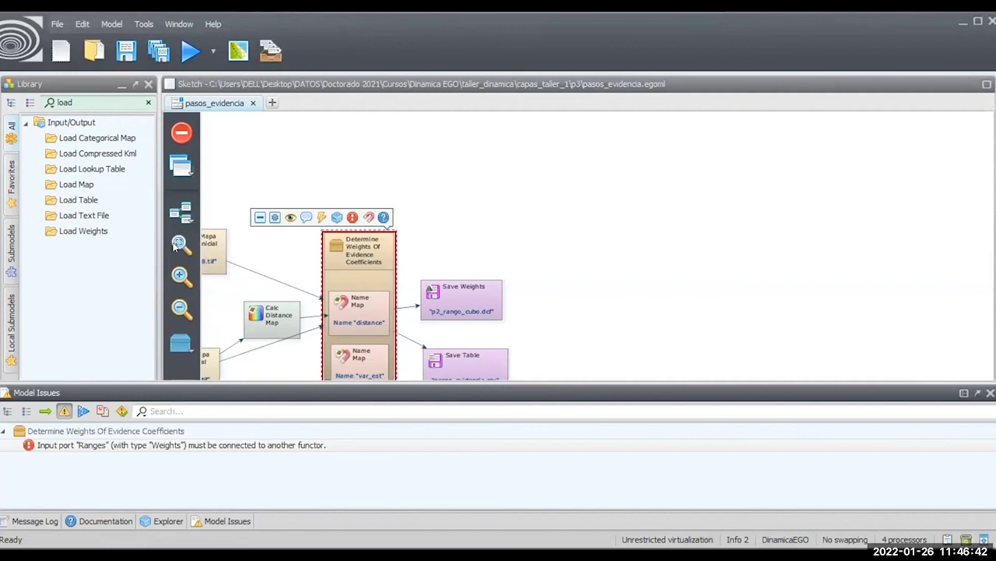
left_click(676, 375)
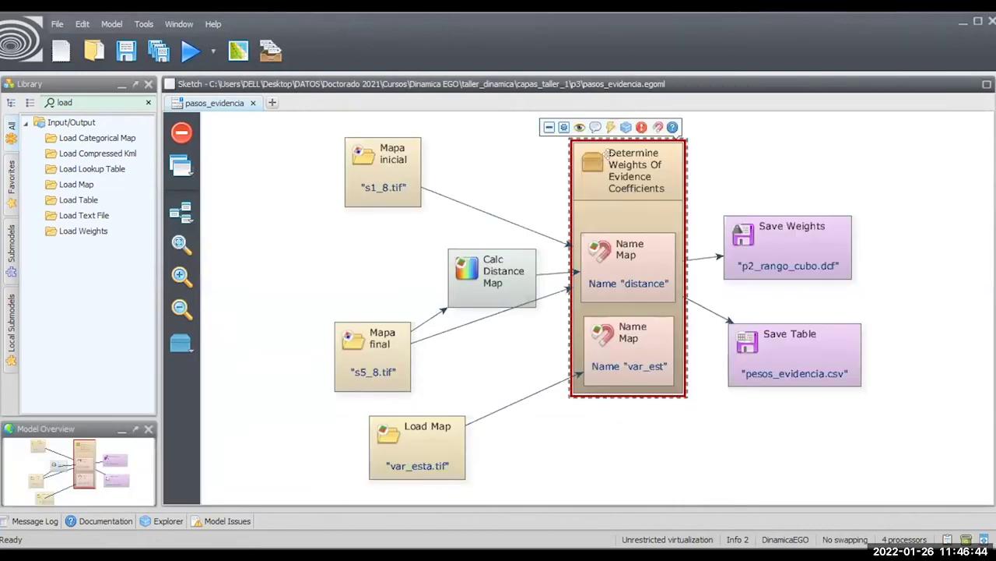
left_click(208, 520)
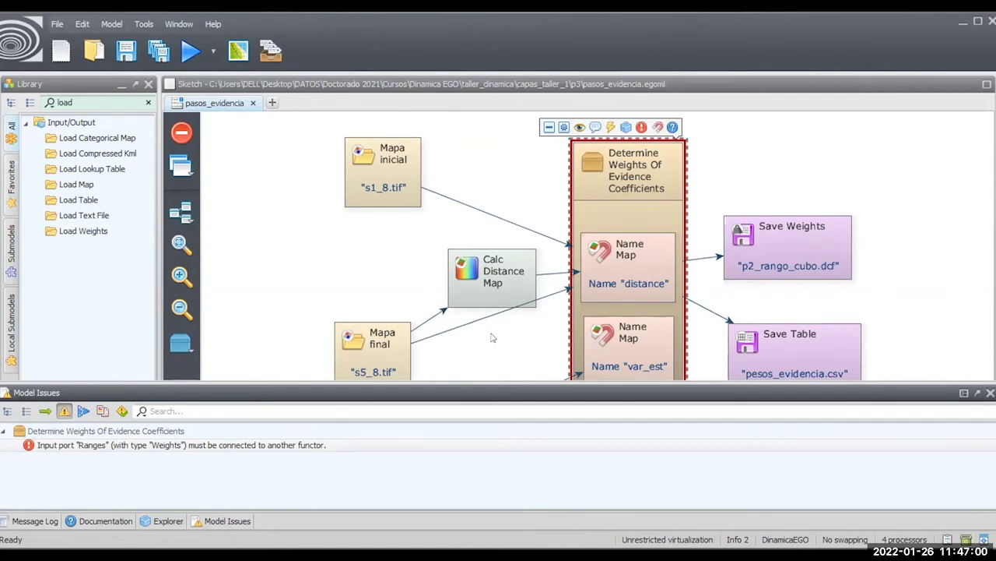
scroll(669, 231, "down", 1)
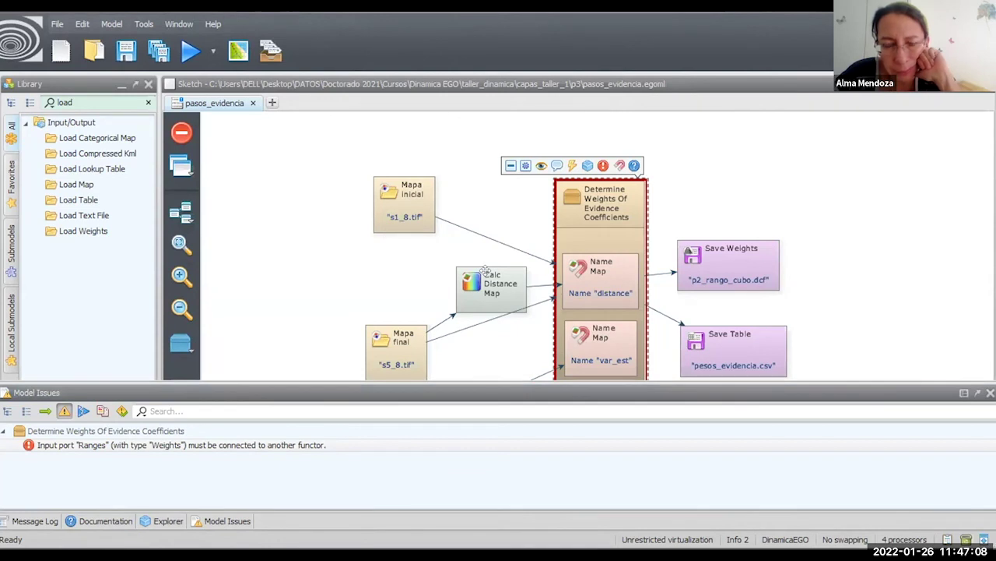
- Move Calc Distance Map slightly away from Determine Weights Of Evidence Coefficients and check the input maps against the distance and var_est name maps
left_click_drag(485, 271, 467, 264)
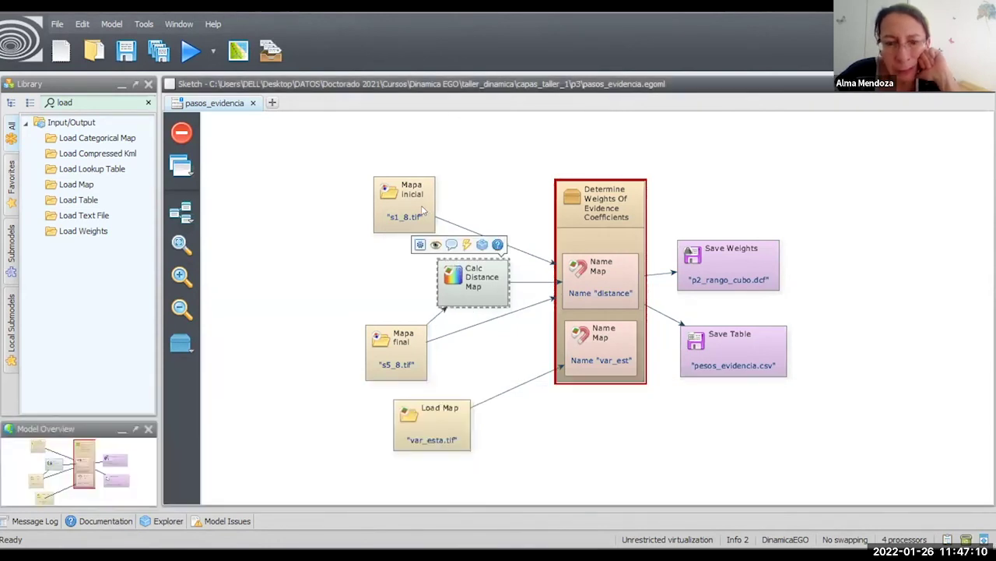
left_click(422, 209)
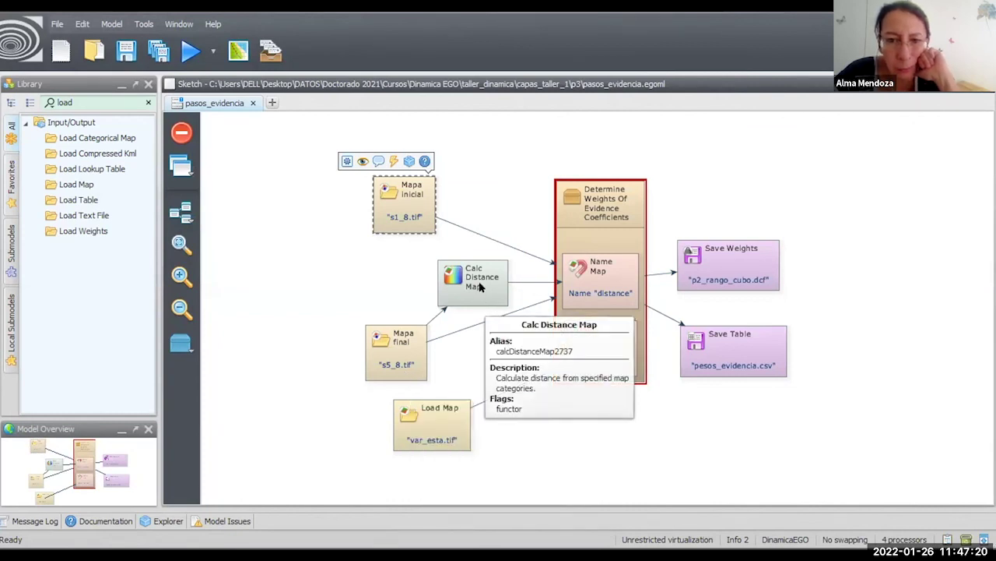
left_click(606, 278)
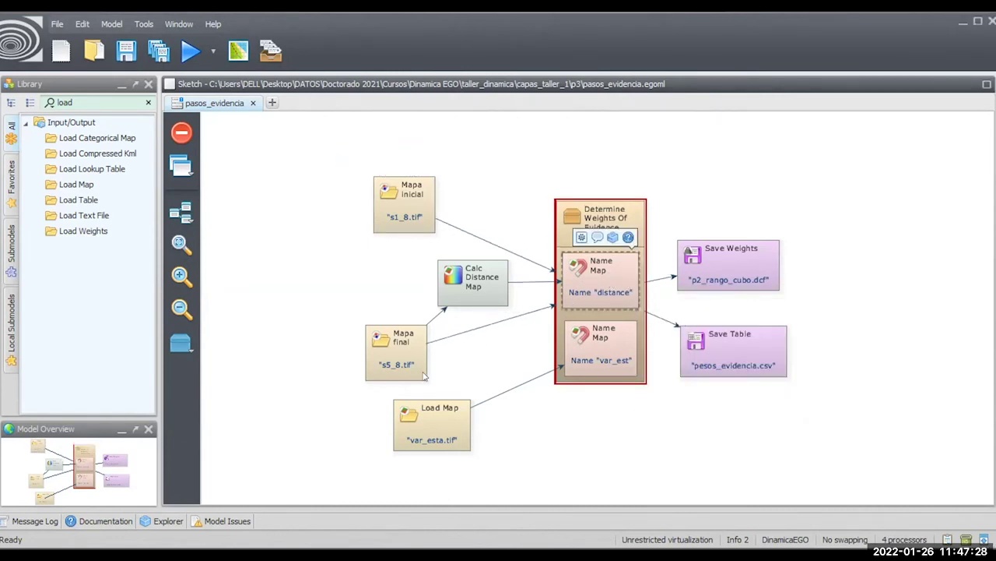
left_click(404, 417)
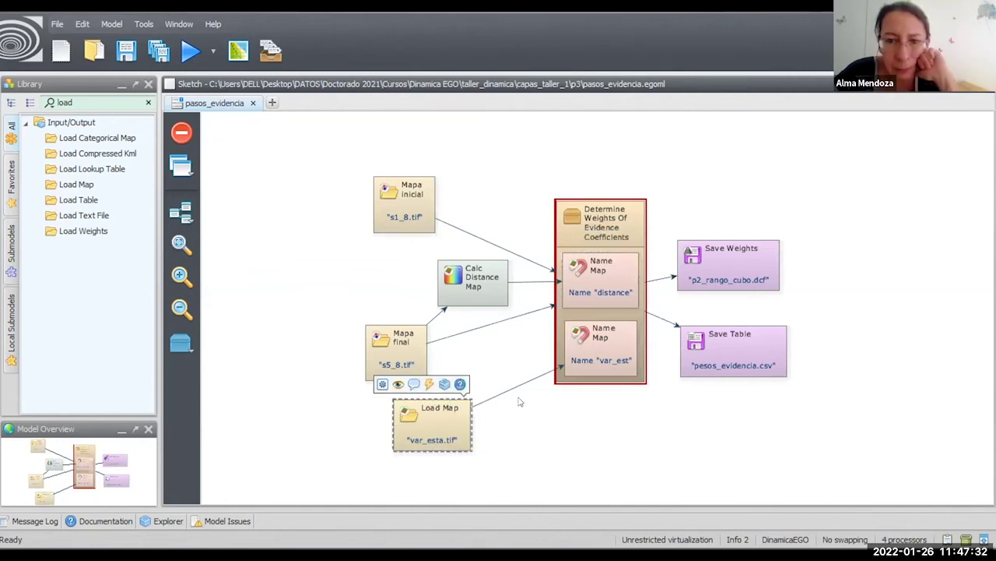
left_click(611, 350)
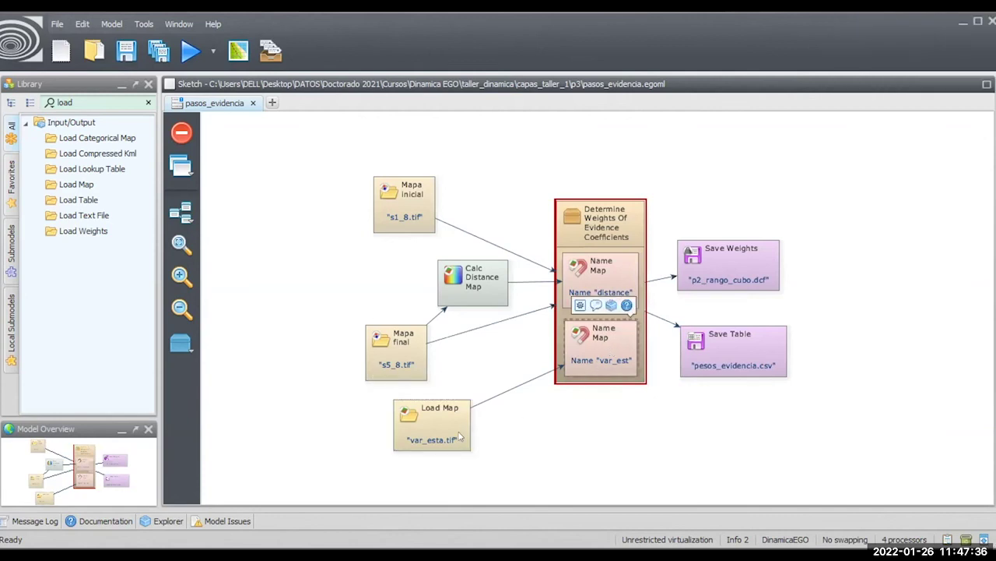
mouse_move(459, 436)
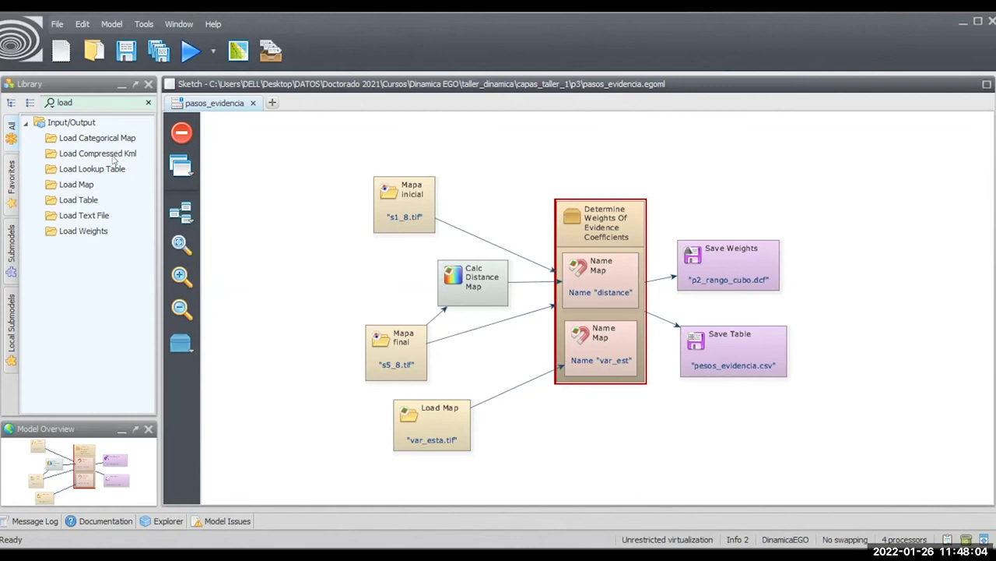
- Add a Load Weights functor to the pasos_evidencia model beside the Mapa inicial input
left_click_drag(95, 233, 288, 223)
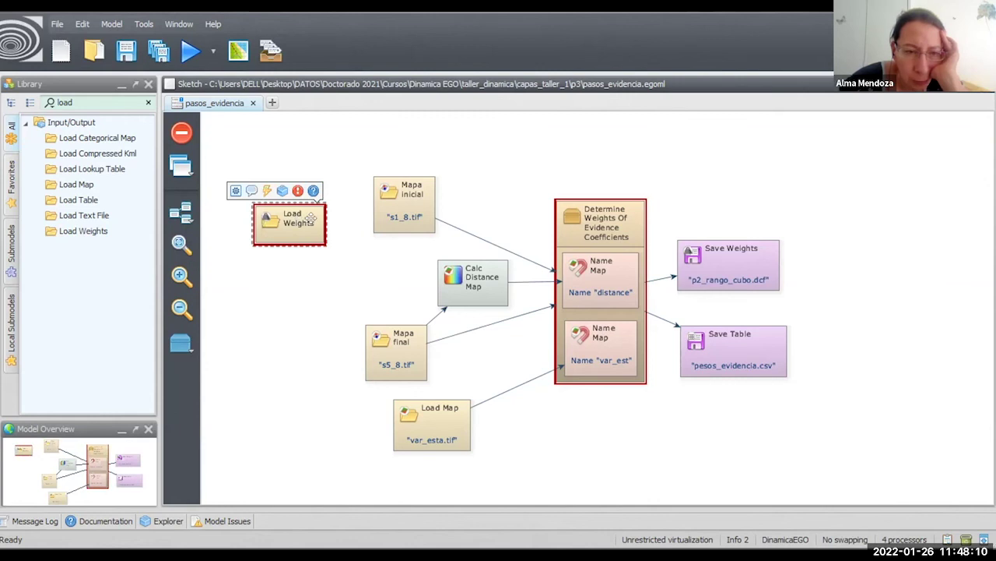
left_click_drag(312, 220, 324, 221)
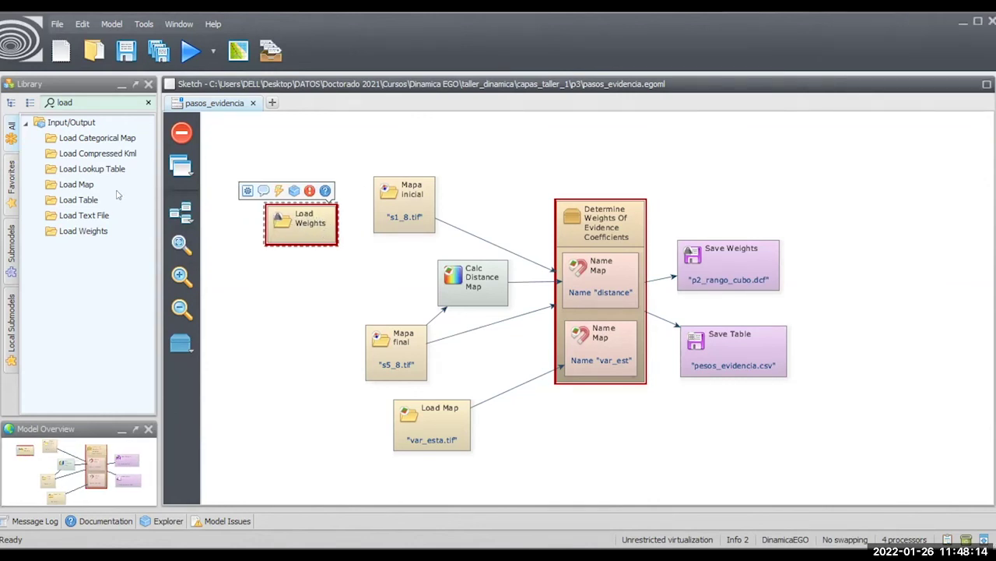
left_click(244, 523)
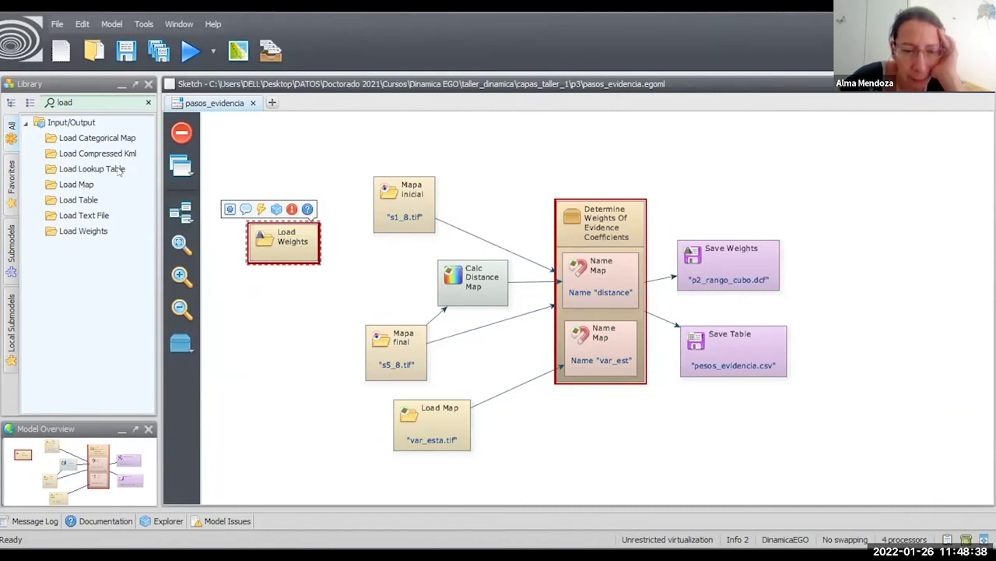
mouse_move(107, 218)
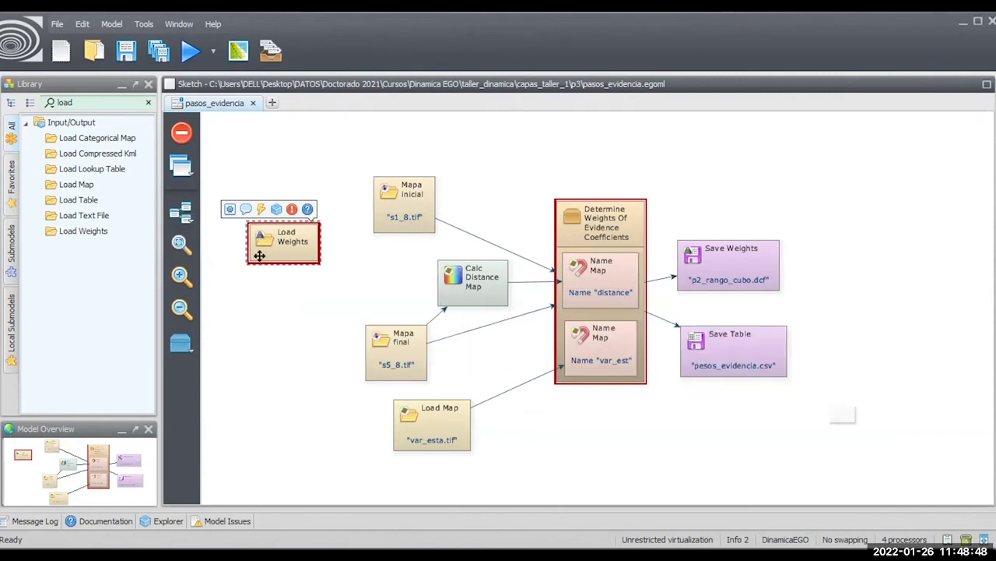
- Browse the p2 and p3 folders of capas_taller_1 for a weights file for Load Weights
double_click(289, 246)
left_click(572, 285)
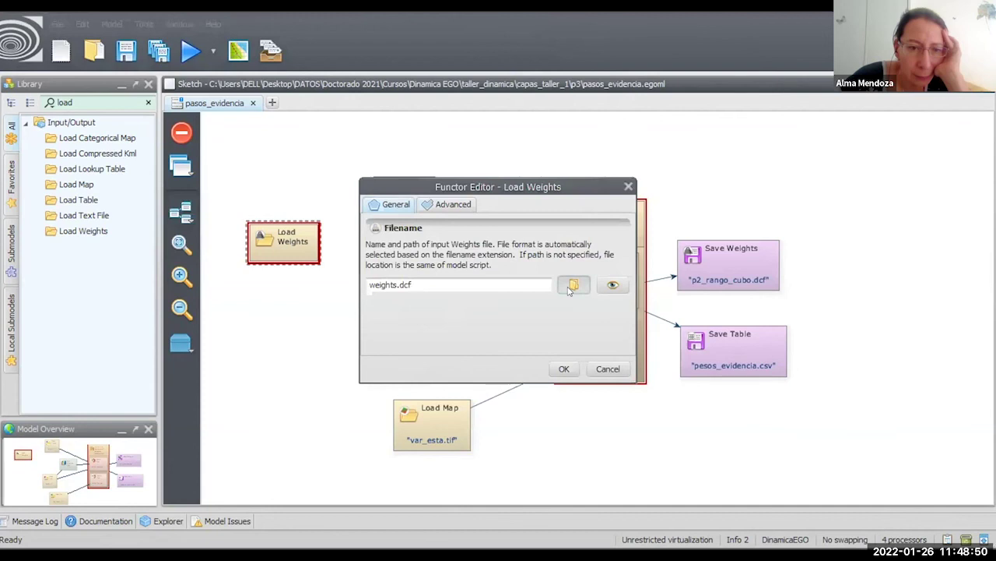
left_click(611, 171)
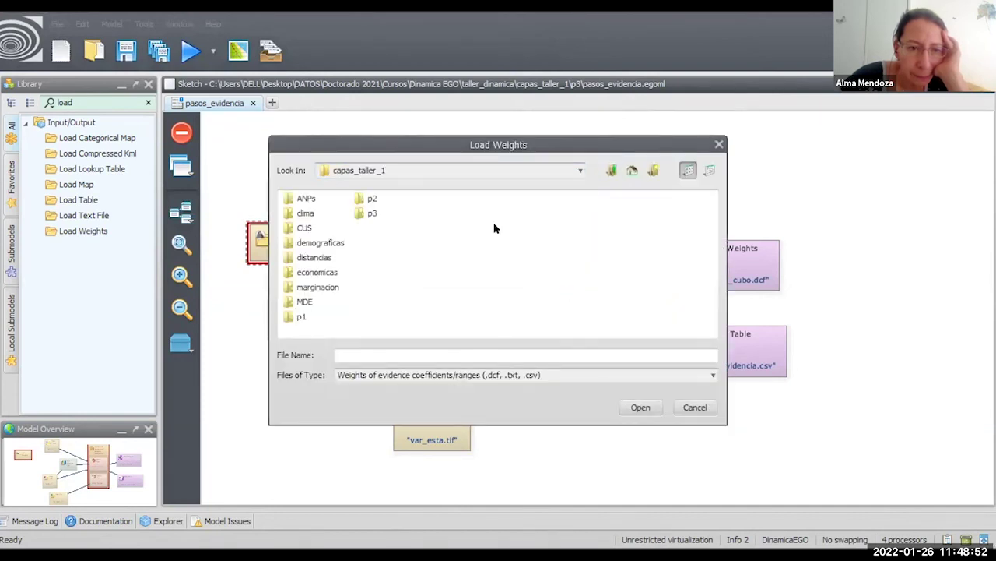
double_click(366, 198)
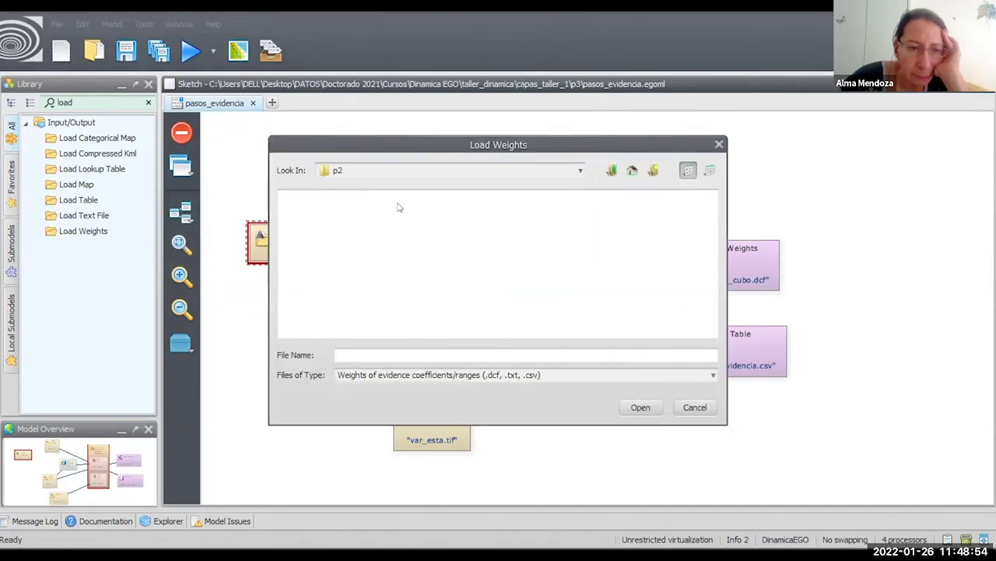
left_click(610, 171)
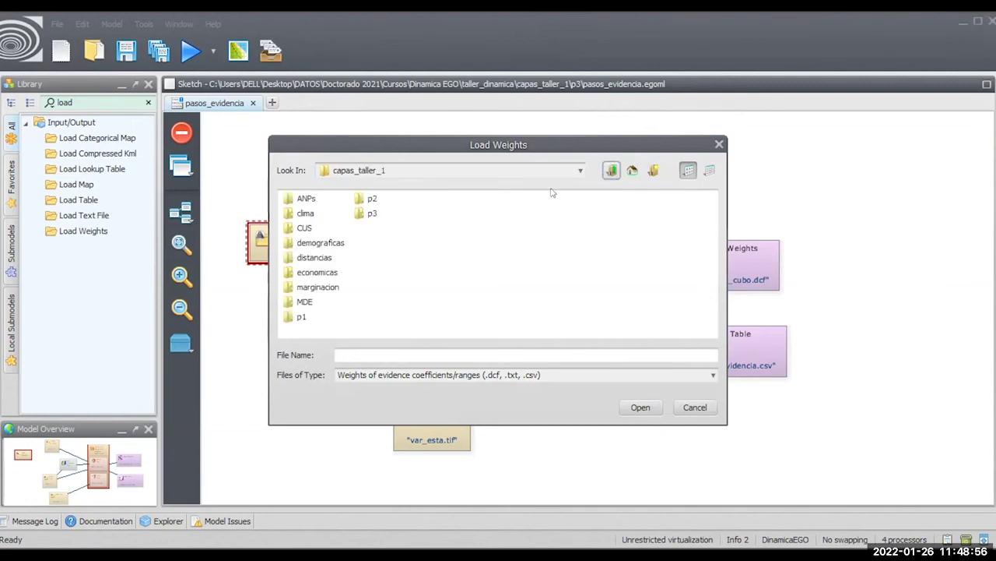
double_click(365, 214)
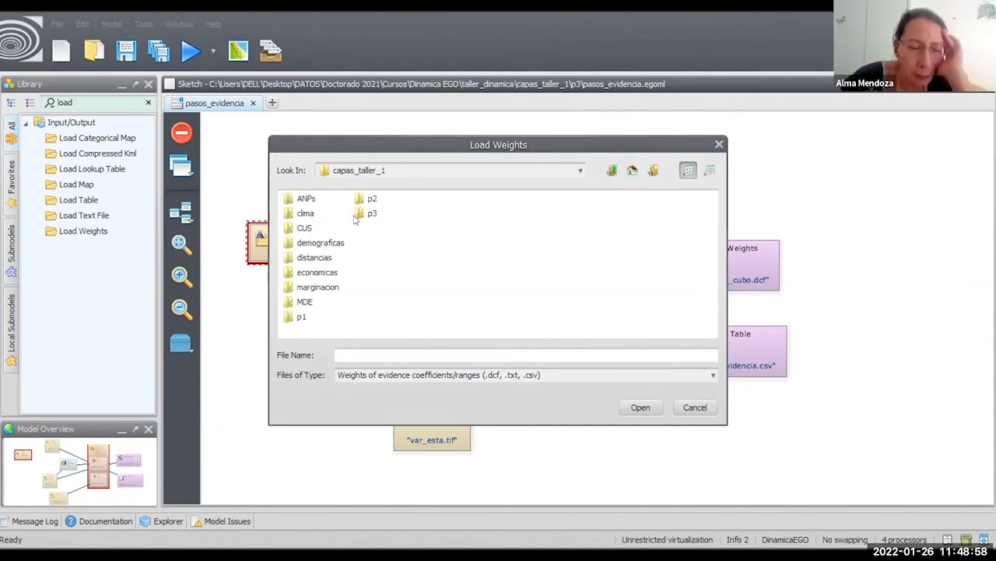
left_click(704, 408)
left_click(608, 369)
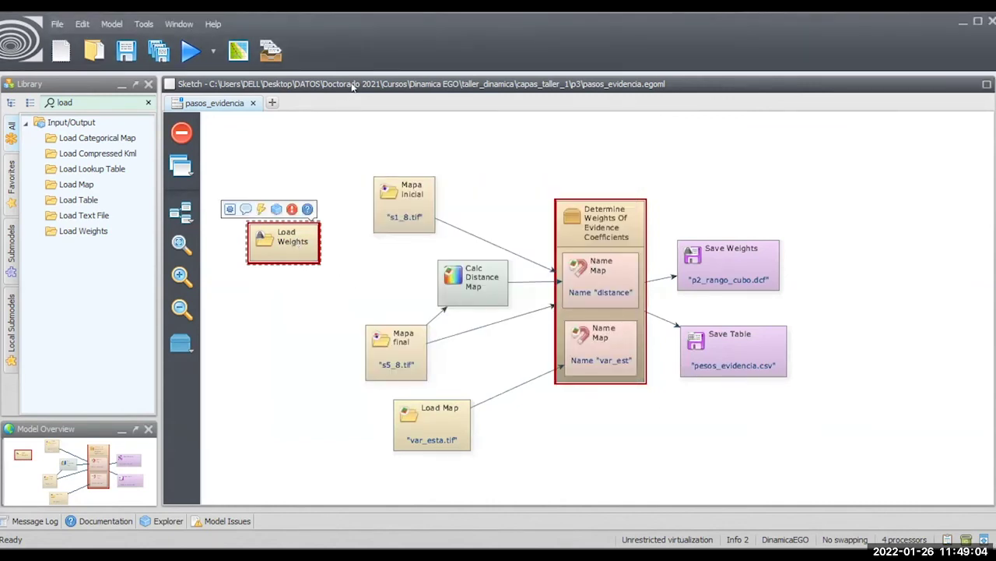
- Check the model issues and the output file path set in Save Weights
left_click(232, 524)
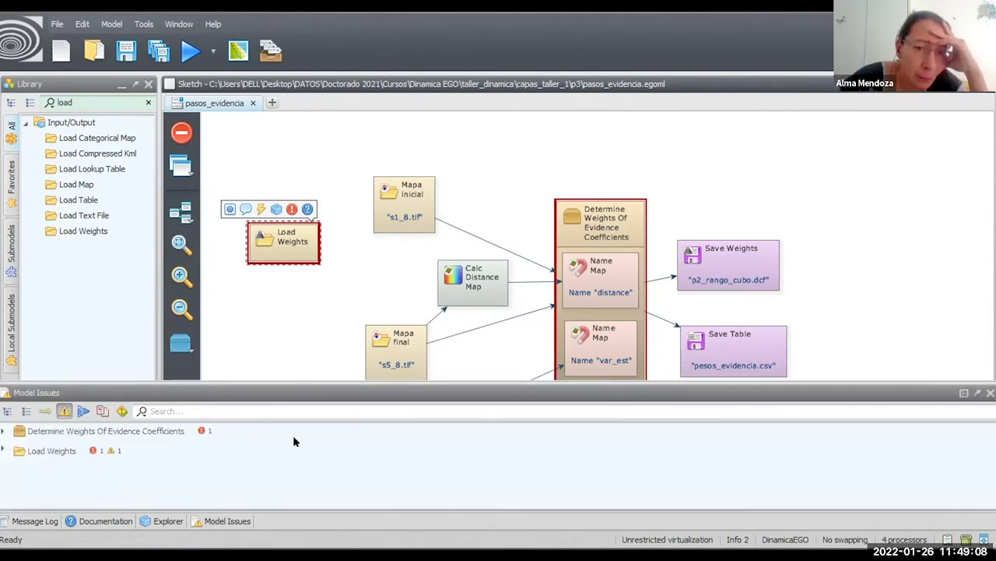
left_click(361, 267)
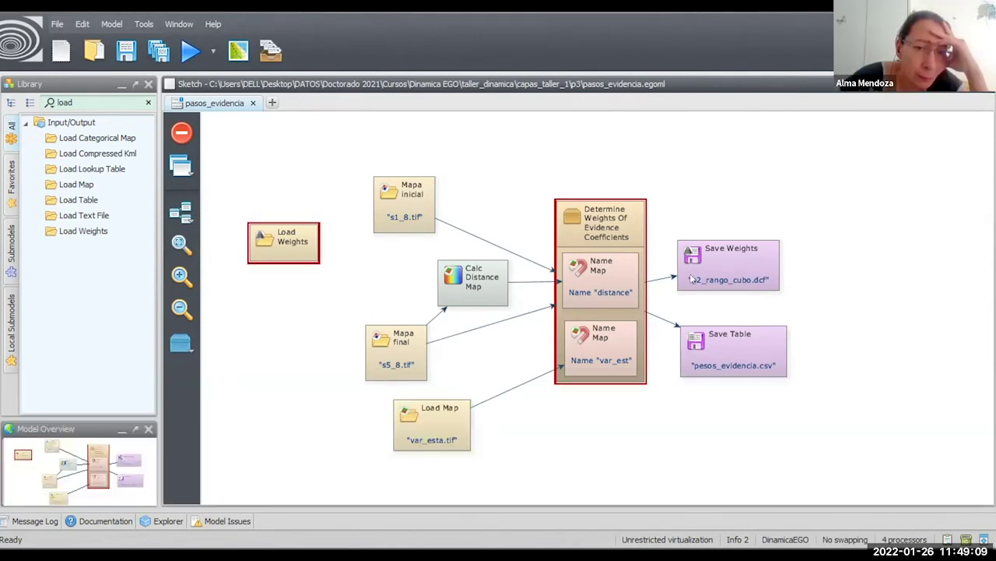
double_click(741, 281)
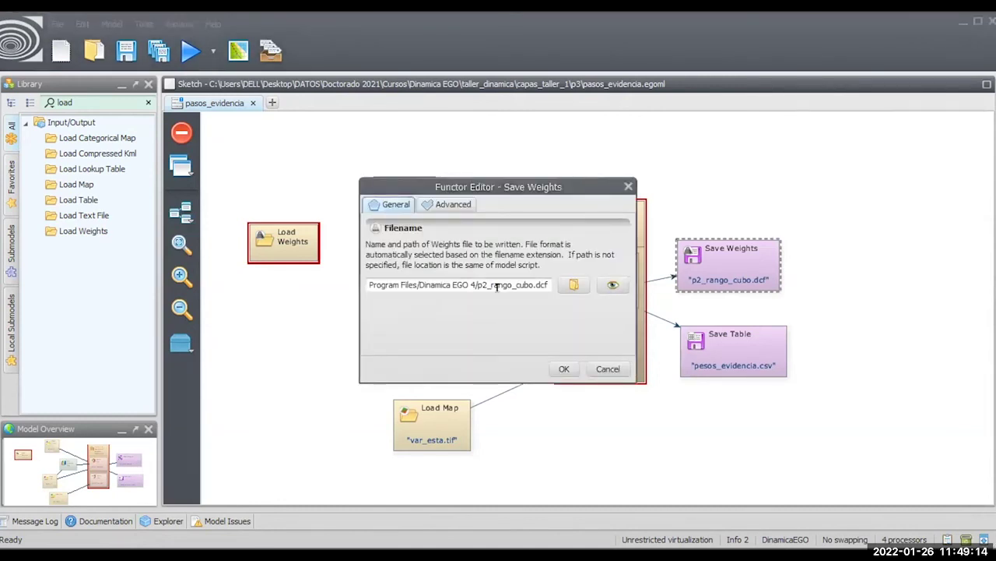
left_click(608, 369)
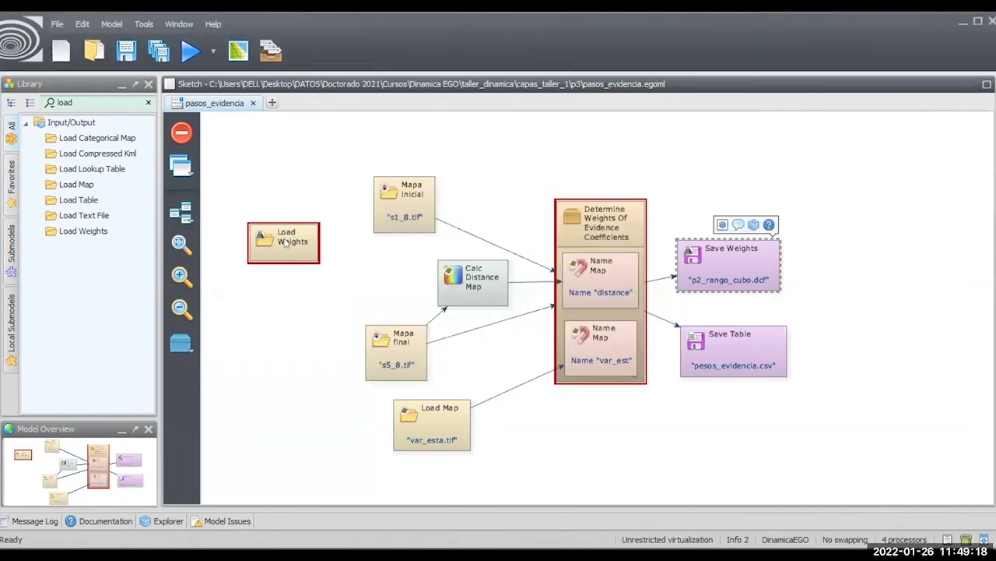
- Look again for the ranges weights file in the p2 folder from Load Weights and check the file type options
double_click(285, 243)
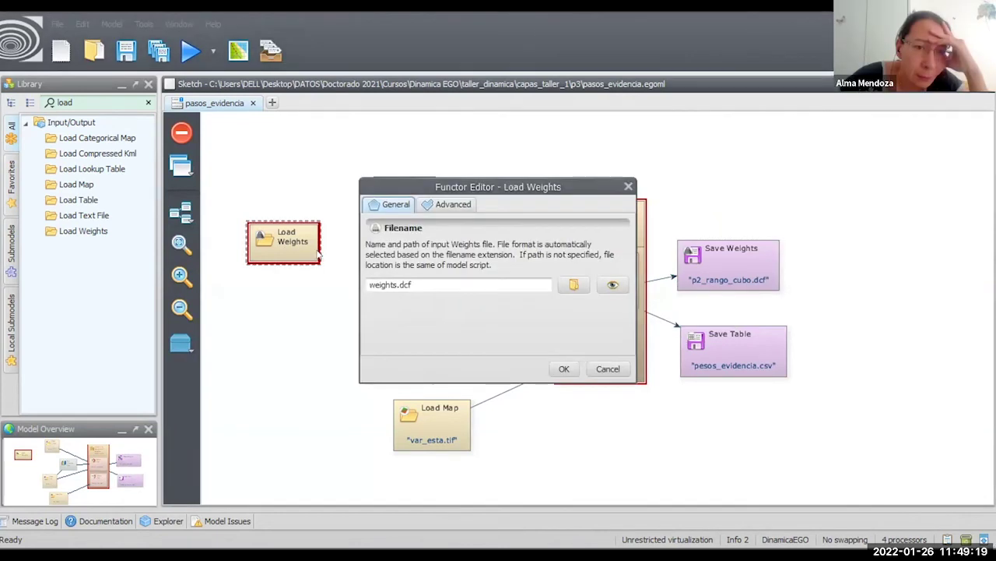
left_click(574, 283)
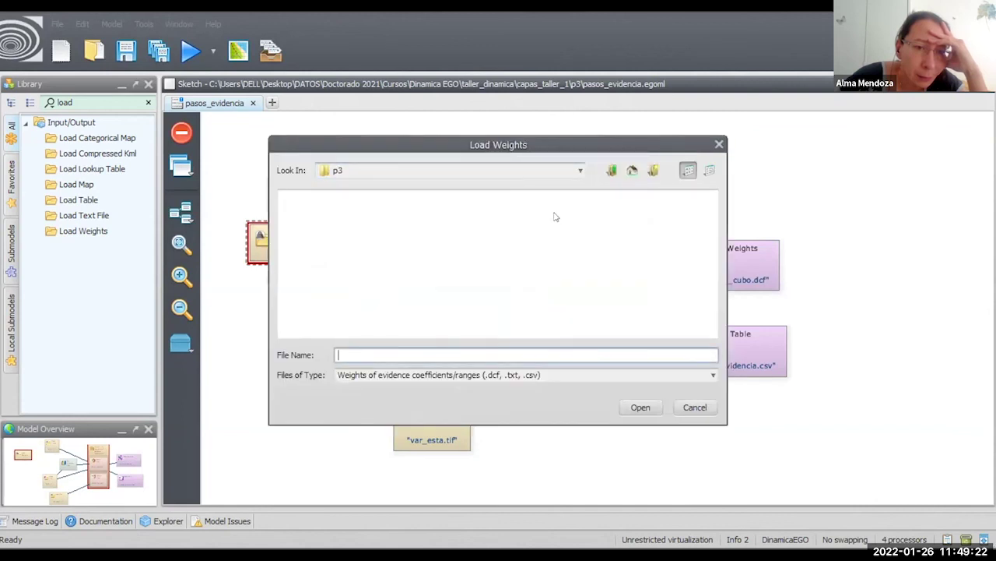
left_click(580, 170)
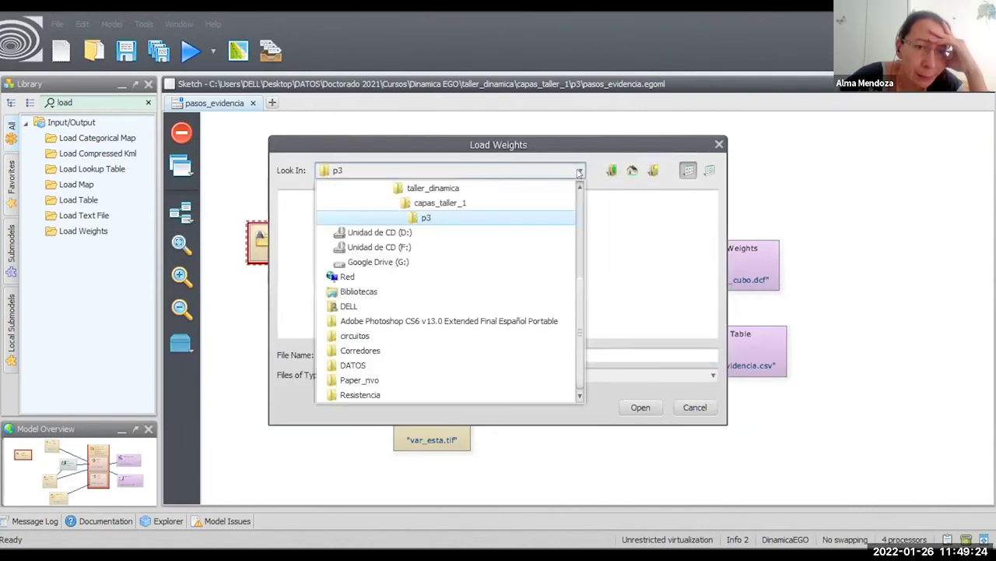
scroll(479, 224, "up", 2)
left_click(439, 277)
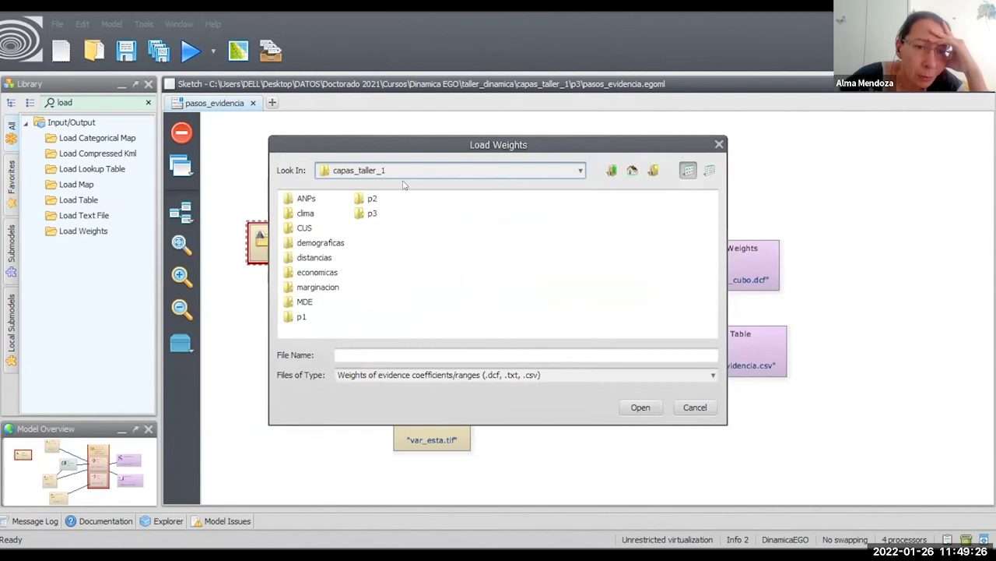
double_click(370, 199)
right_click(357, 240)
left_click(379, 206)
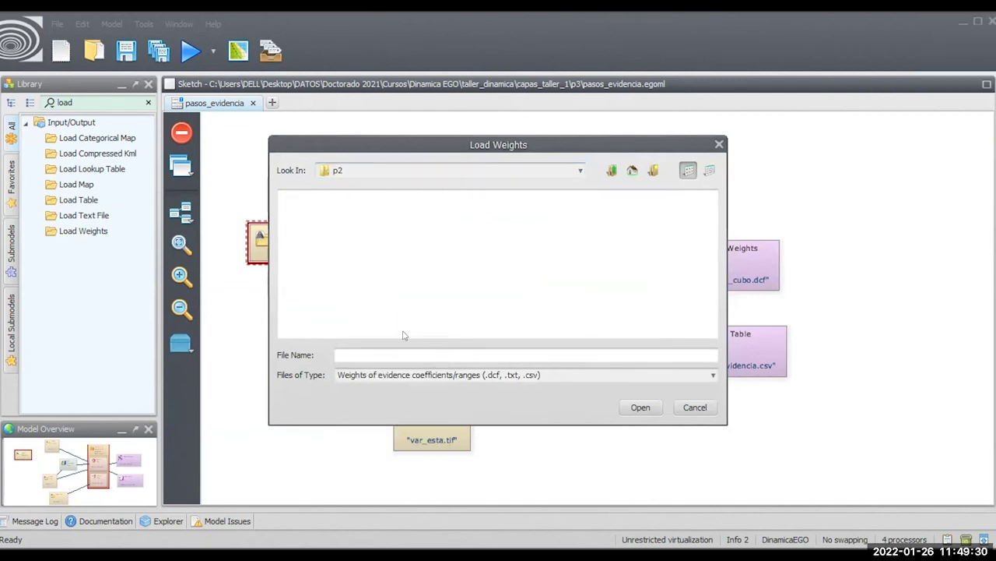
left_click(713, 375)
left_click(712, 375)
left_click(695, 407)
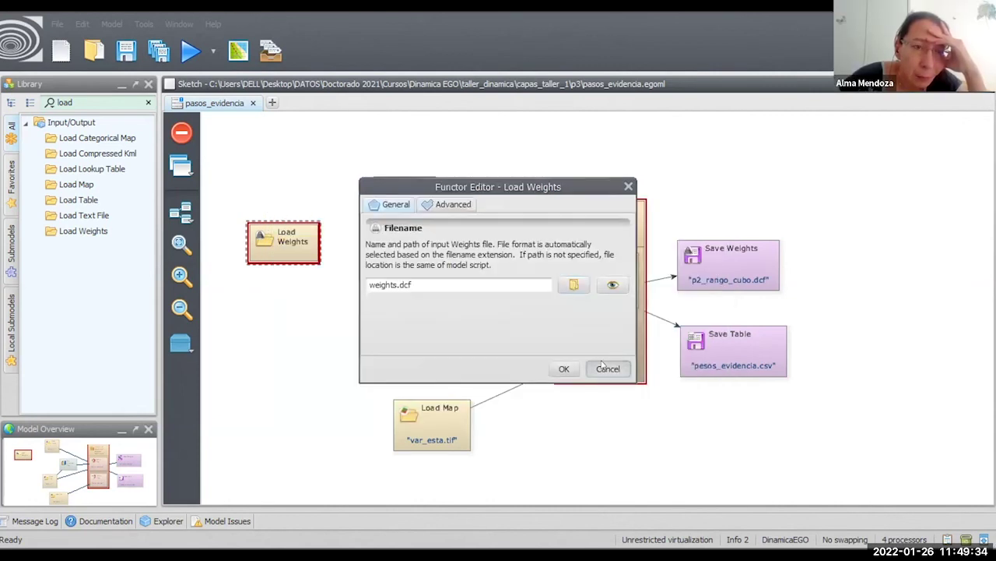
left_click(604, 367)
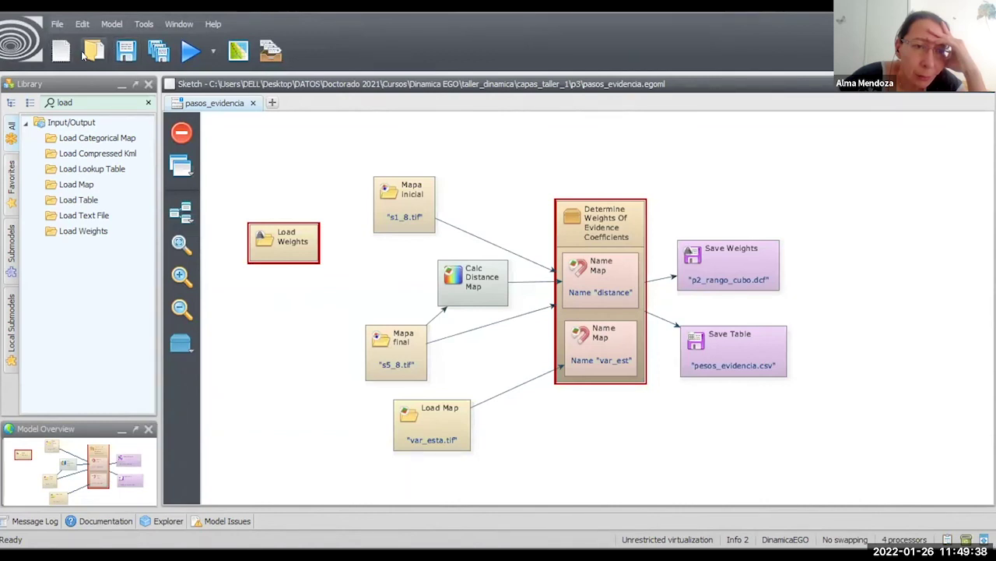
- Open the p2__rangos_cube.egoml model from the p2 folder and try to run it
left_click(84, 54)
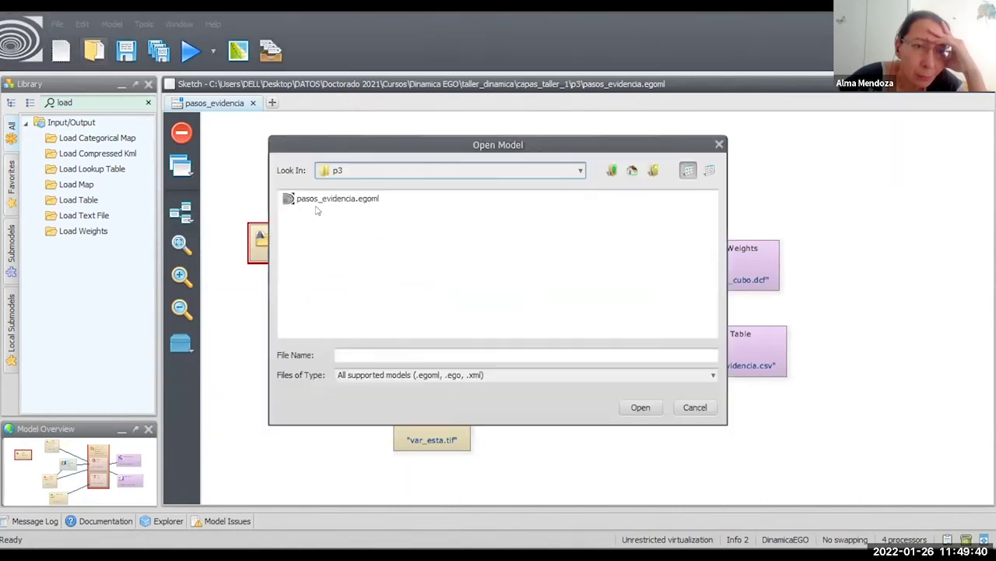
left_click(611, 171)
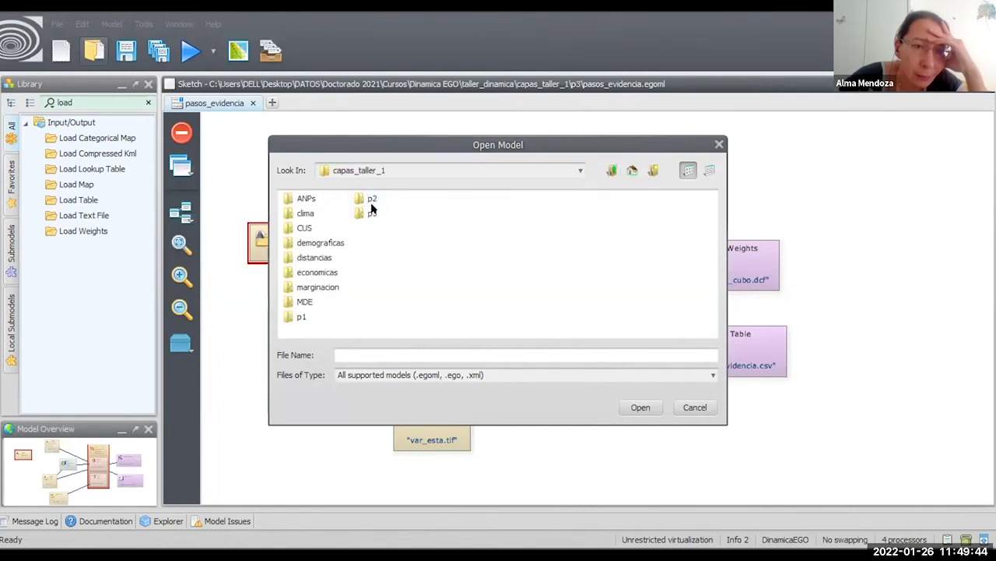
double_click(372, 198)
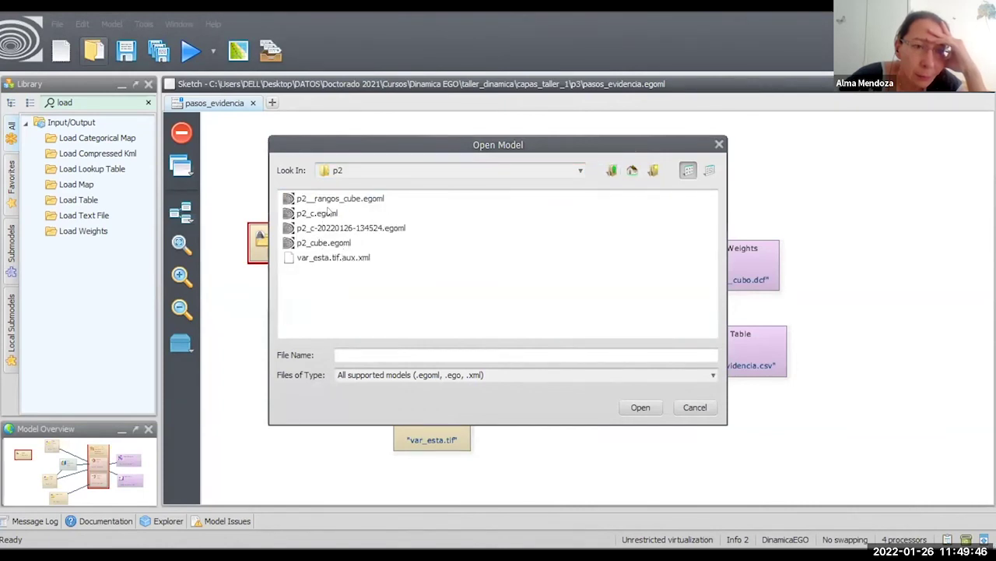
left_click(342, 199)
double_click(341, 200)
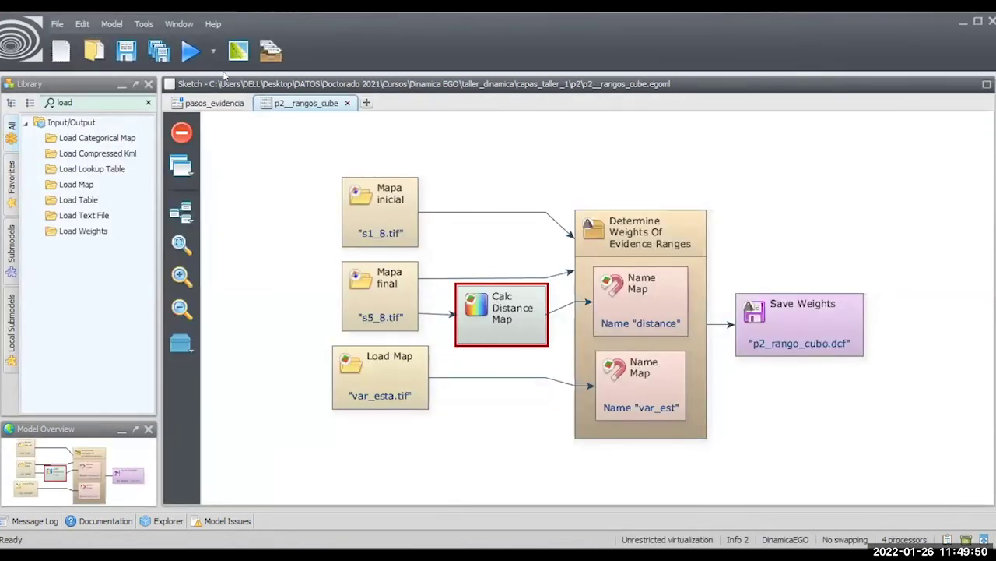
left_click(191, 50)
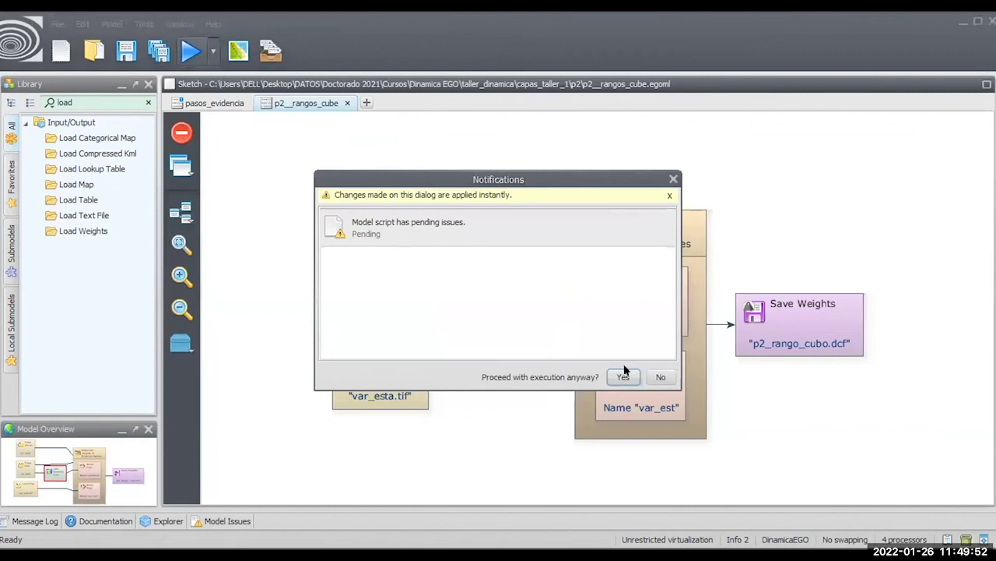
left_click(659, 377)
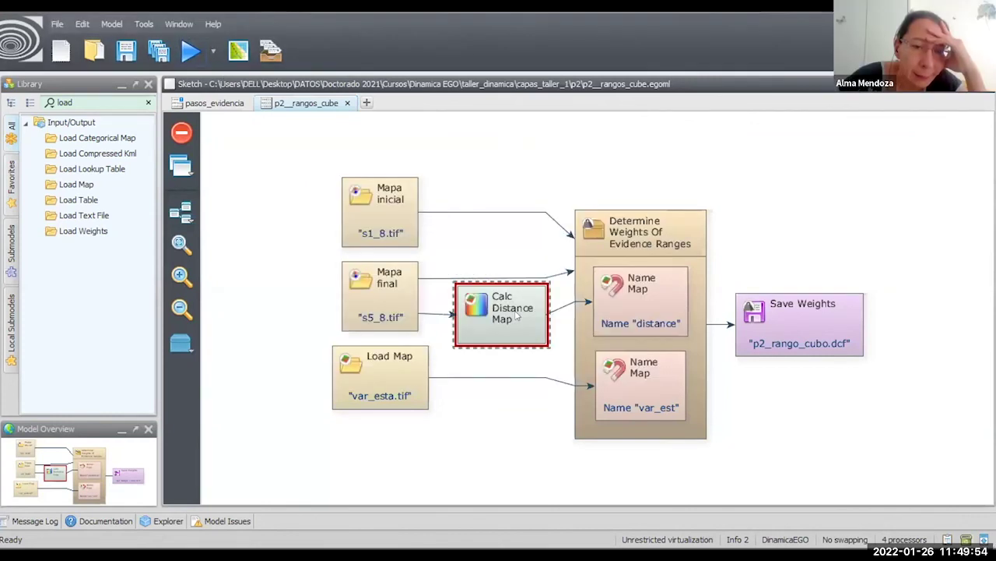
- Add categories 3, 4, 5 and 6 to Calc Distance Map and run the p2__rangos_cube model
double_click(514, 315)
left_click(510, 280)
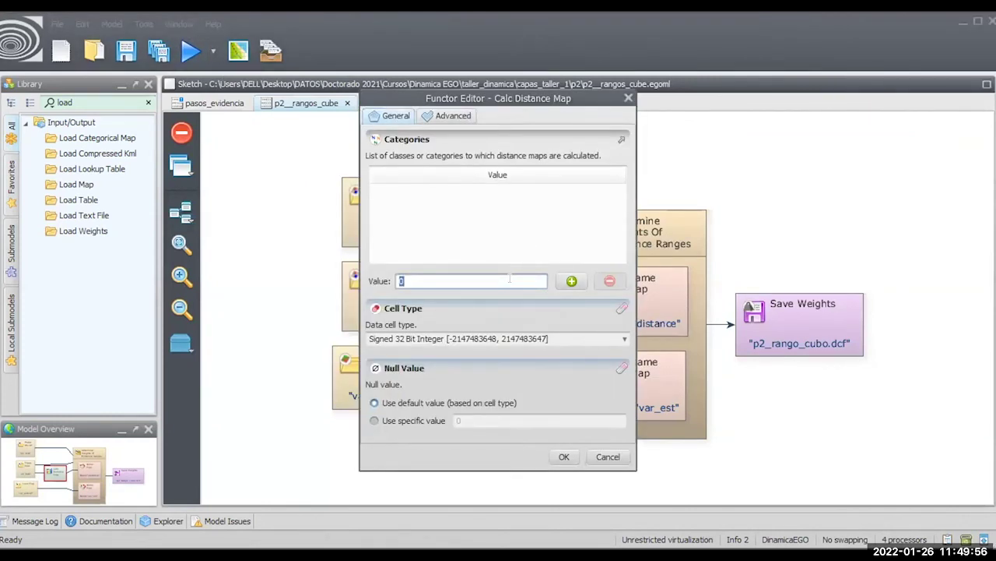
type("5")
type("4")
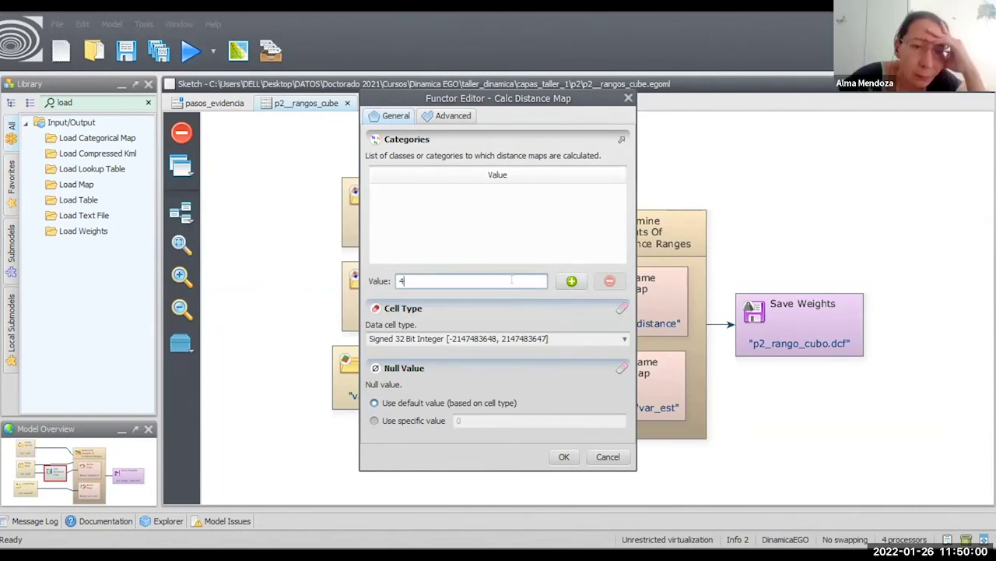
left_click(561, 285)
type("5")
left_click(566, 289)
left_click(571, 282)
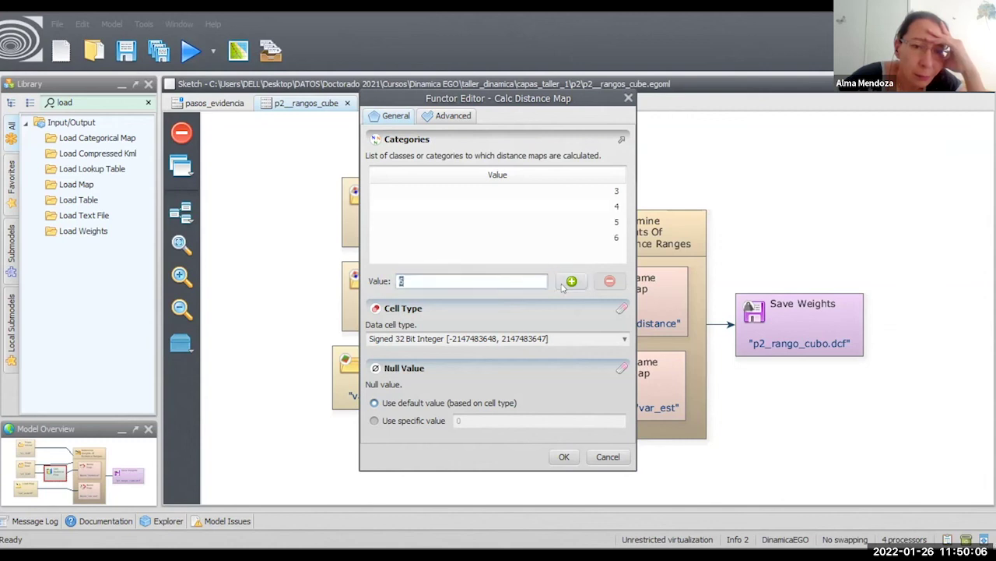
left_click(564, 457)
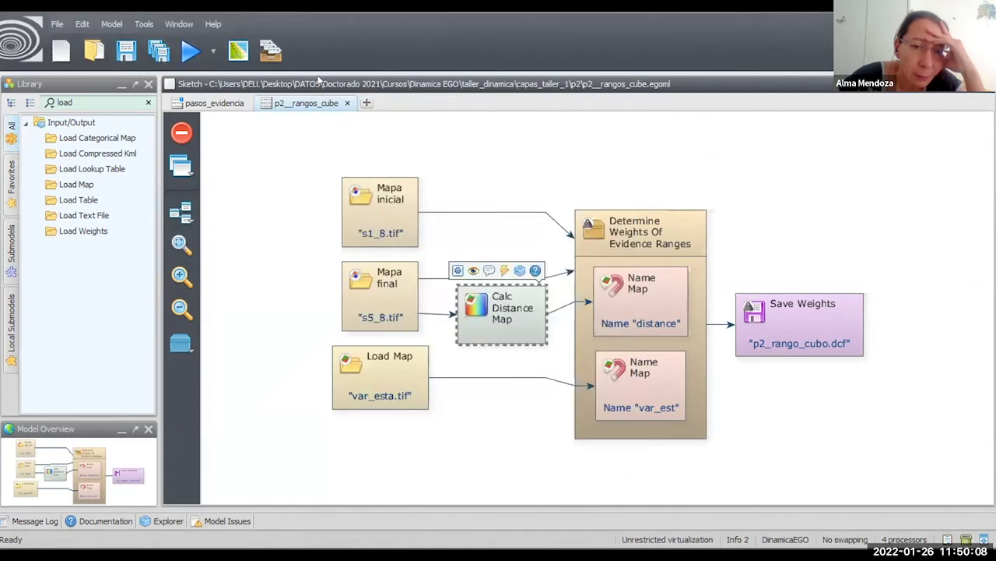
key("F5")
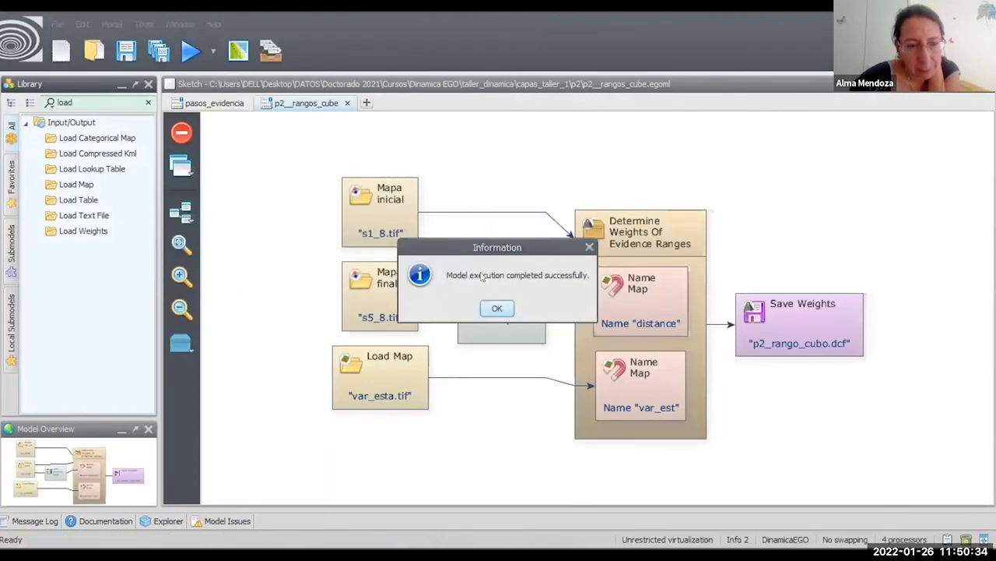
left_click(497, 308)
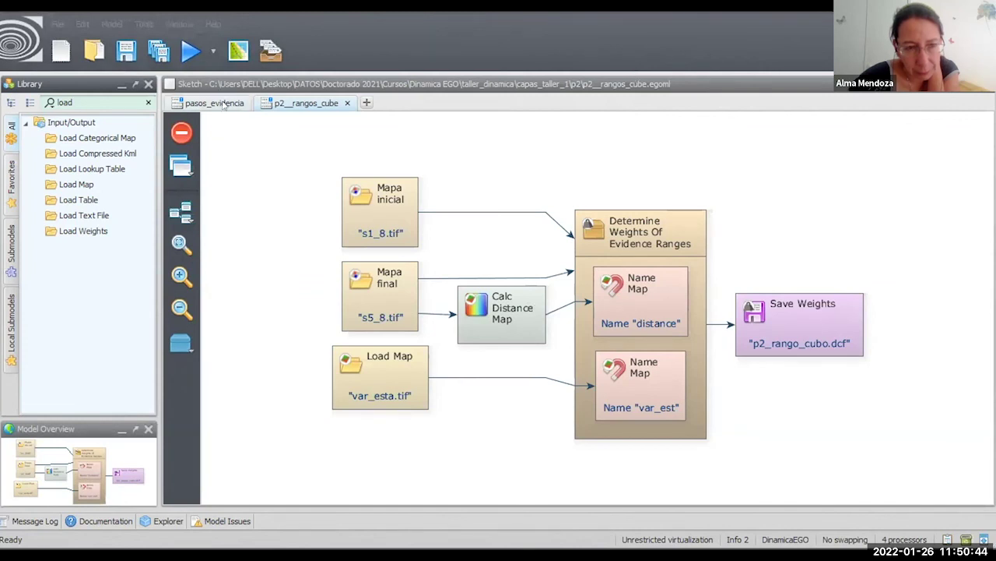
- Browse the p2 folder for the ranges weights file from Load Weights in the pasos_evidencia model
left_click(221, 105)
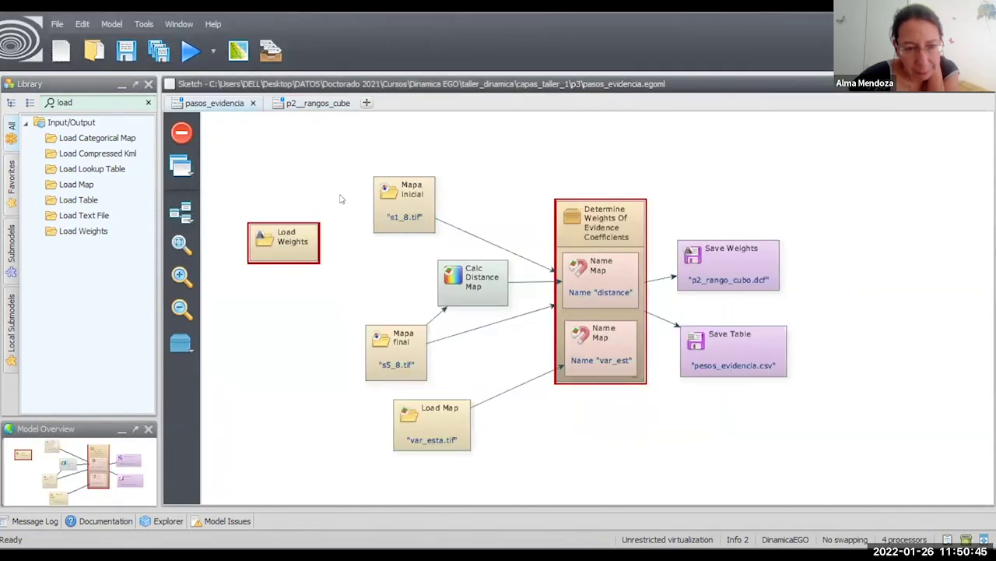
double_click(290, 243)
left_click(571, 283)
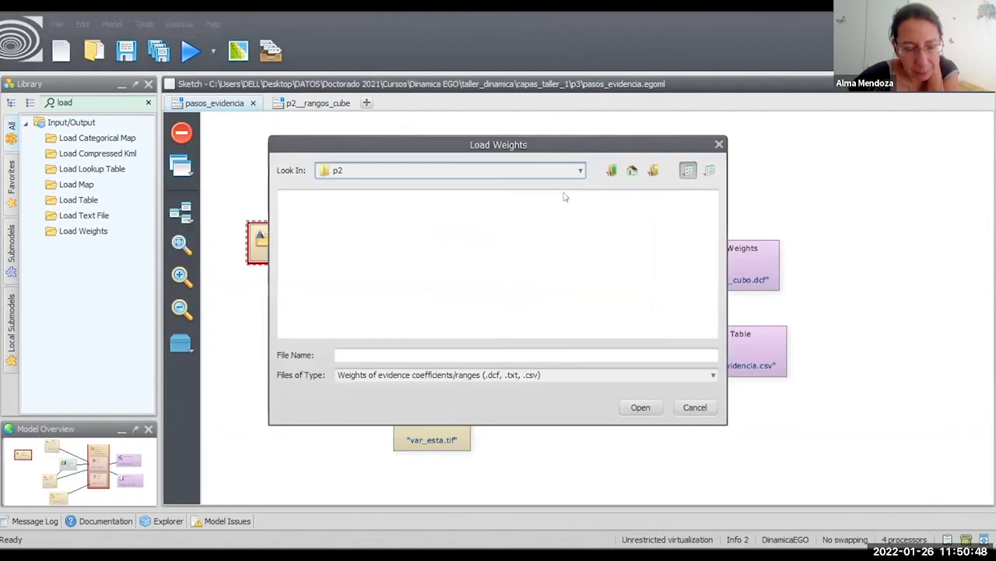
right_click(540, 259)
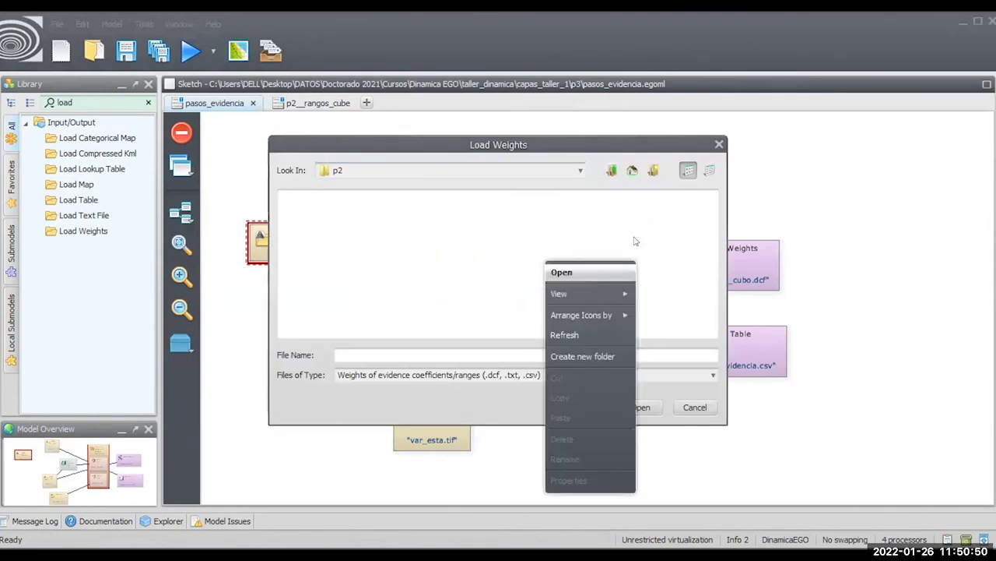
left_click(709, 170)
left_click(688, 170)
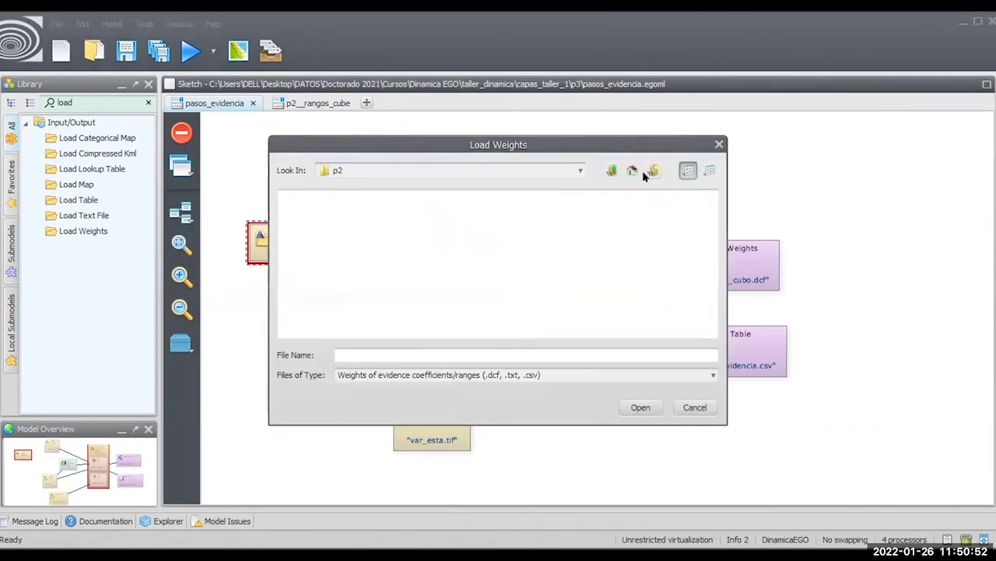
- Re-enter the p2 folder from its parent folder, recheck it for weights files, and close the Load Weights editor
left_click(612, 170)
double_click(372, 199)
left_click(578, 171)
left_click(578, 171)
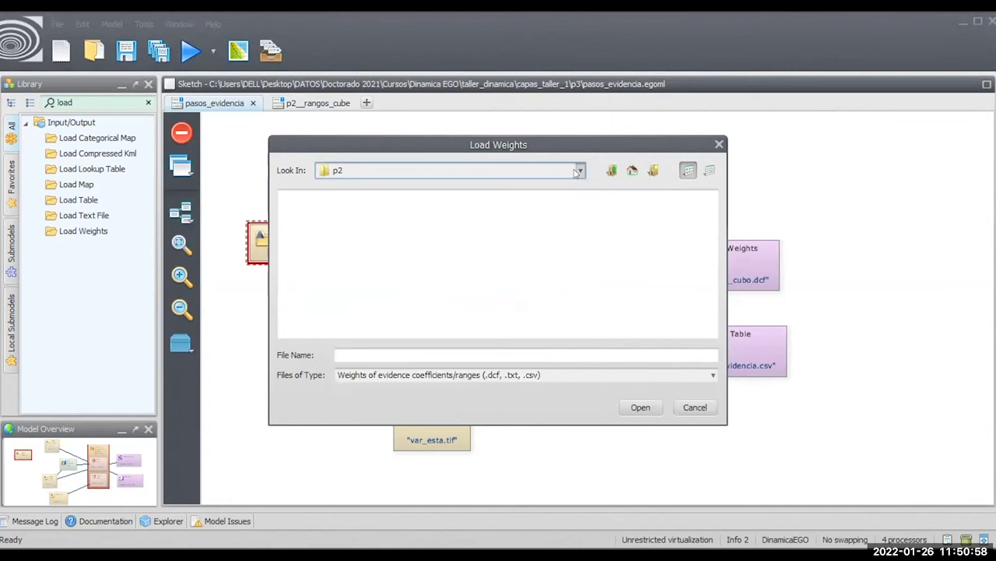
right_click(554, 305)
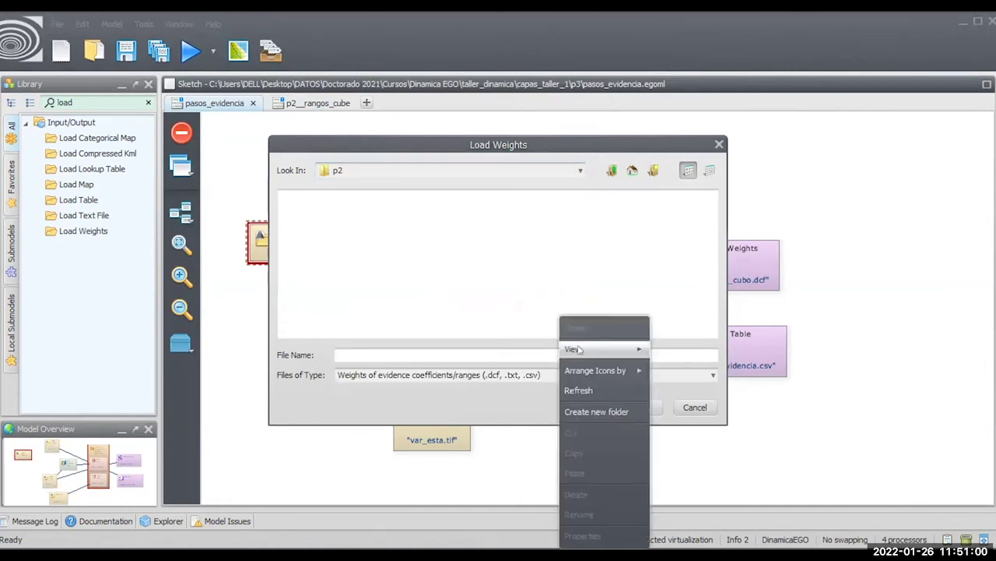
mouse_move(578, 349)
key("Escape")
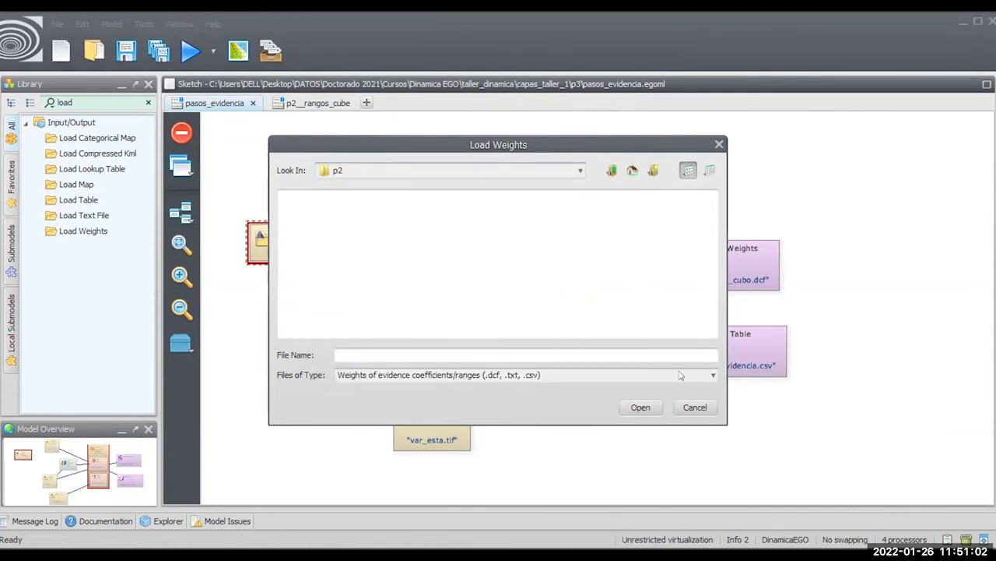
left_click(695, 408)
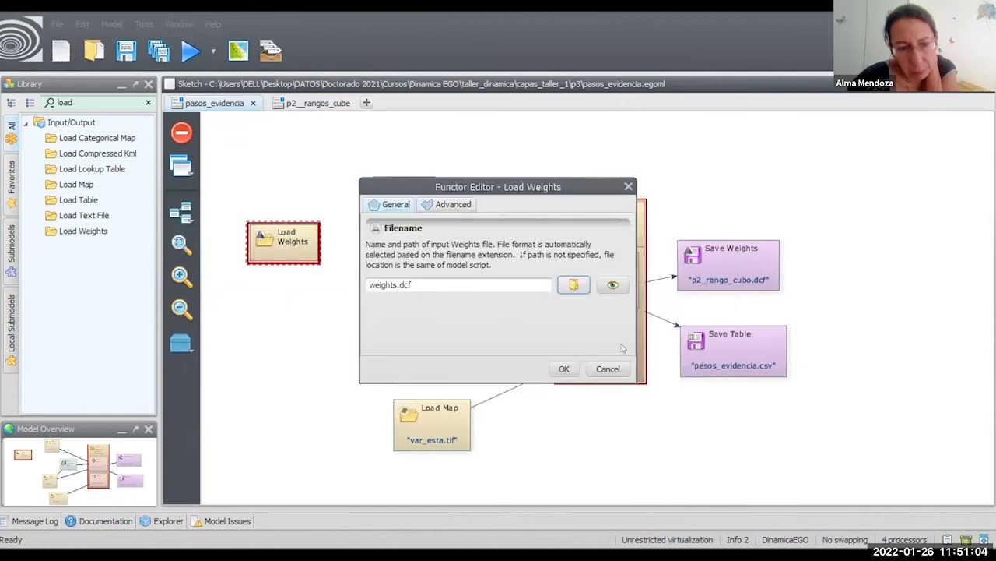
key("Return")
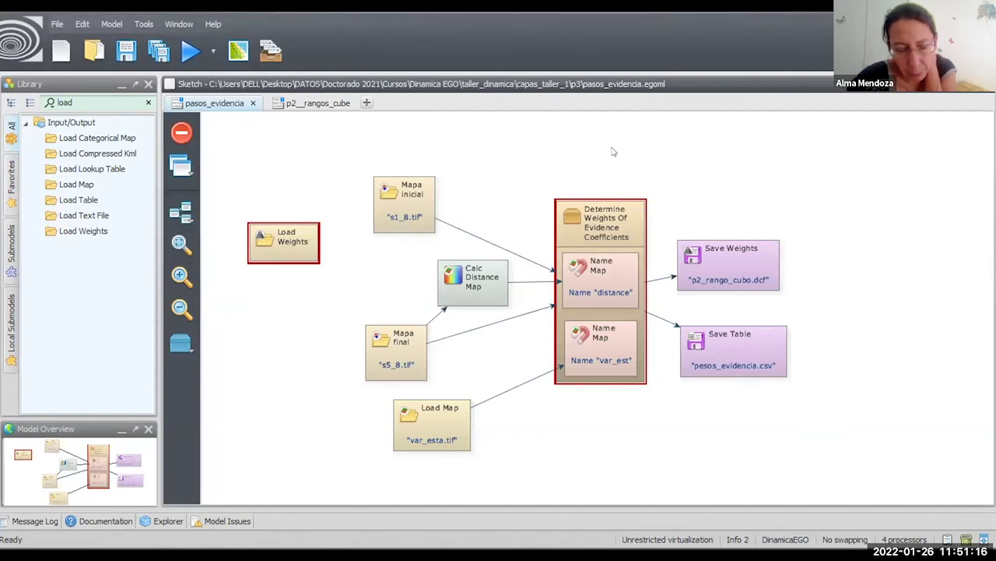
- Rename the Save Weights output file in the pasos_evidencia model as pesos_evidencia.dcf
left_click(754, 288)
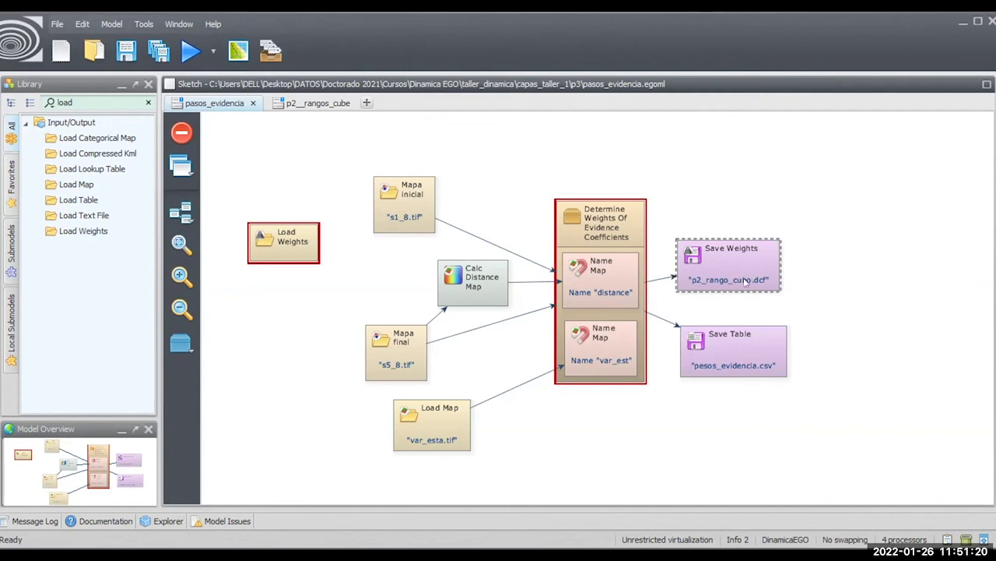
double_click(743, 281)
left_click_drag(371, 285, 478, 285)
type("pesos")
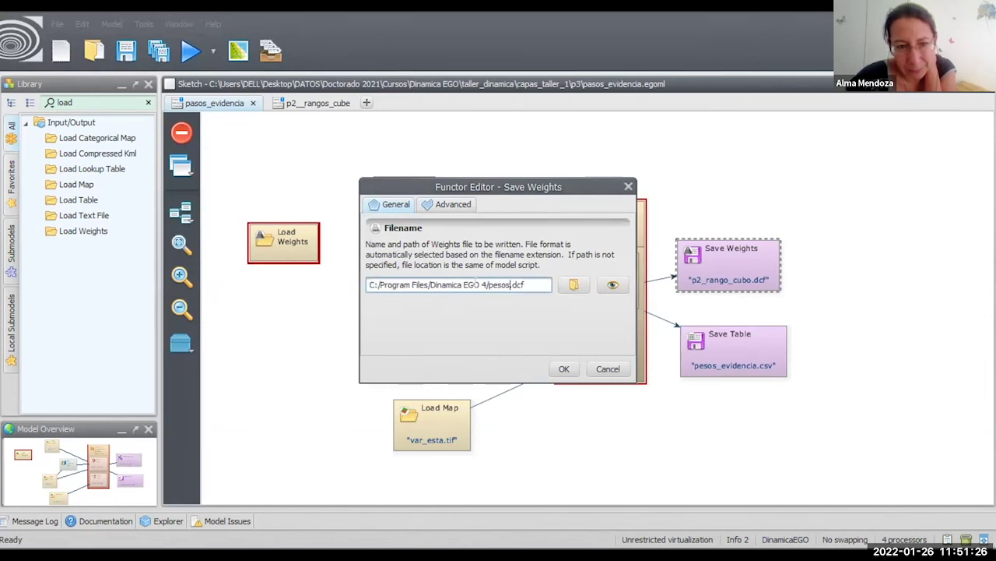
type("_evidenci")
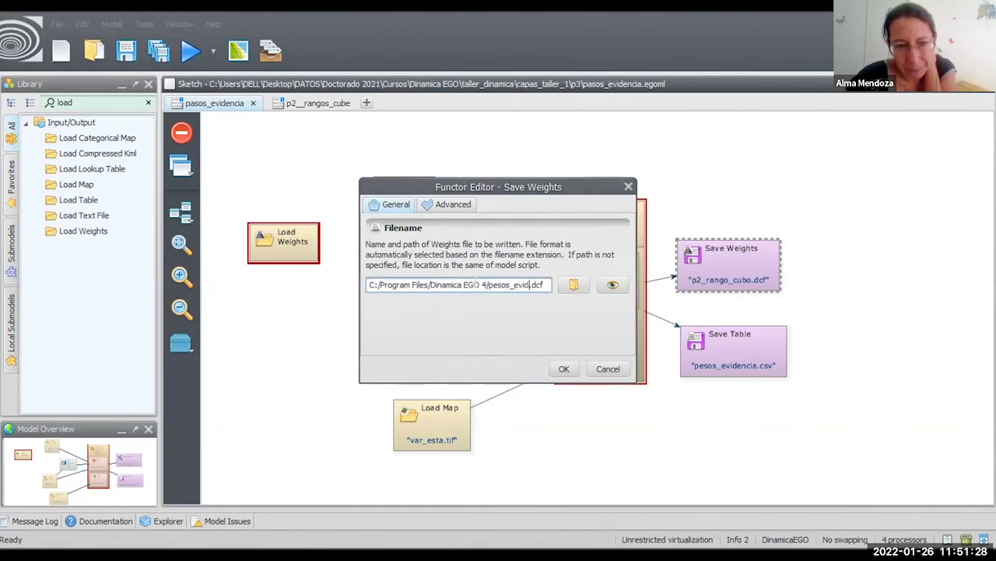
type("a")
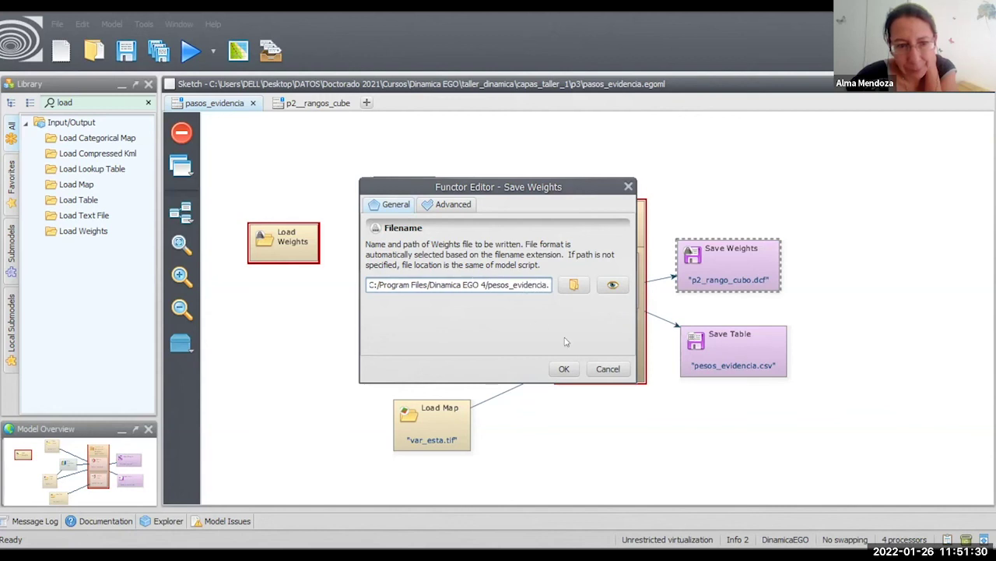
left_click(565, 369)
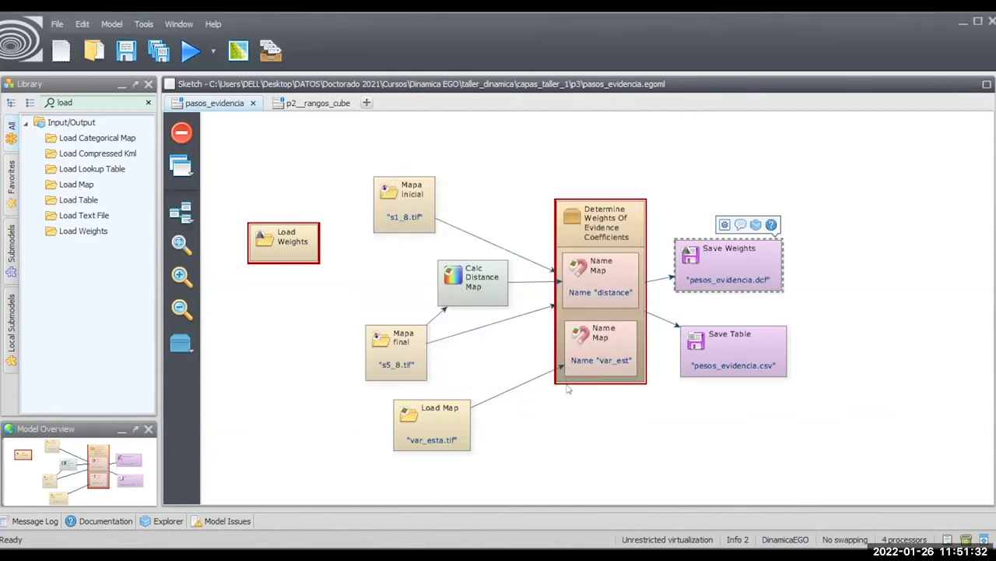
- Check the output file path set in Save Weights of the p2__rangos_cube model
left_click(306, 103)
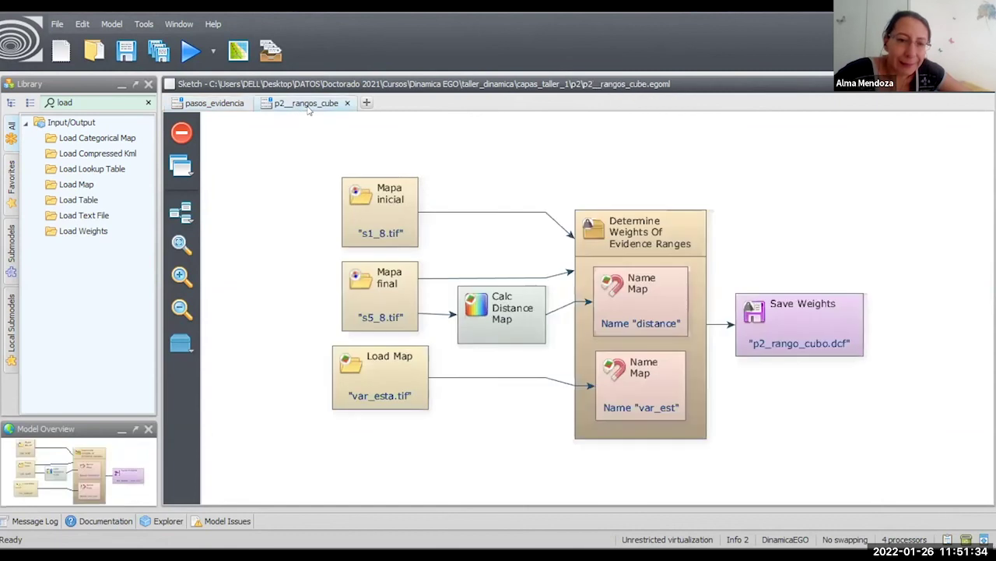
left_click(763, 334)
double_click(763, 335)
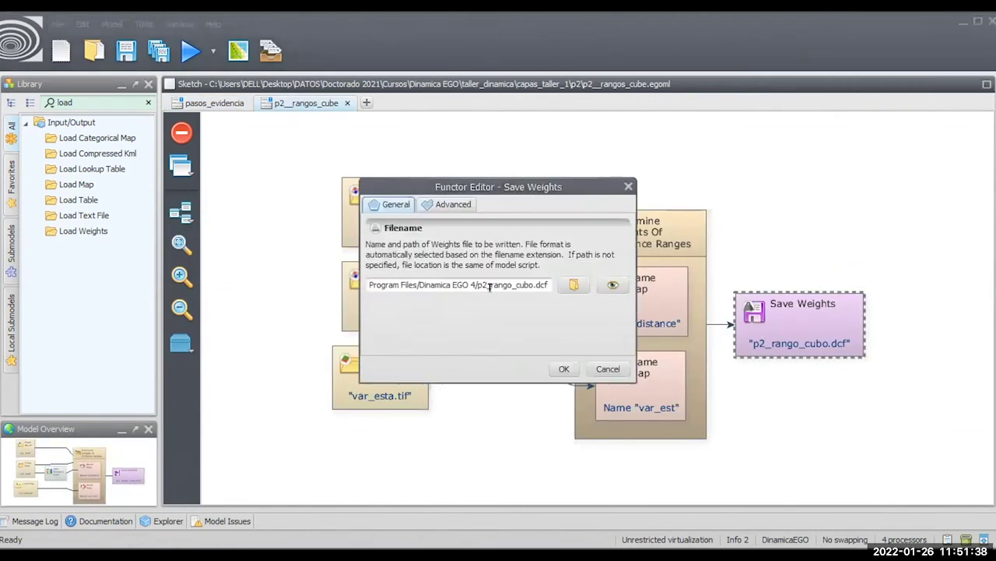
left_click(606, 369)
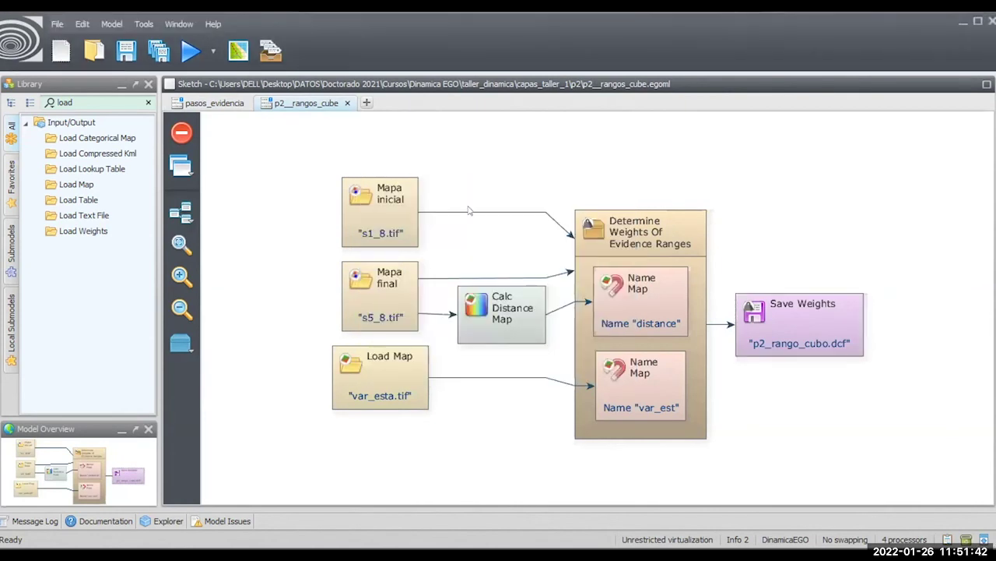
- Search the taller_dinamica, Cursos and Dinamica EGO folders for the ranges weights file from Load Weights in pasos_evidencia
left_click(235, 104)
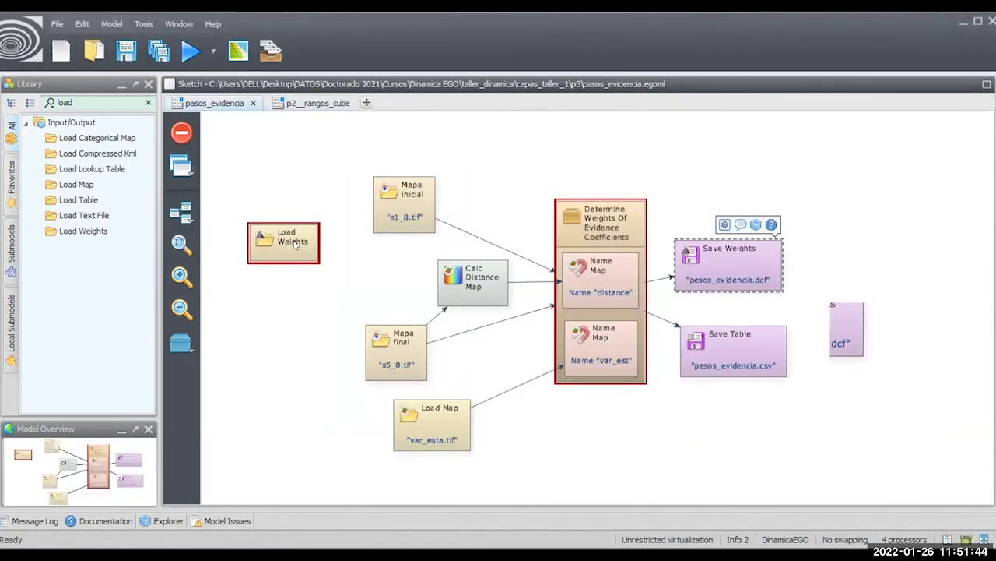
double_click(296, 243)
left_click(566, 283)
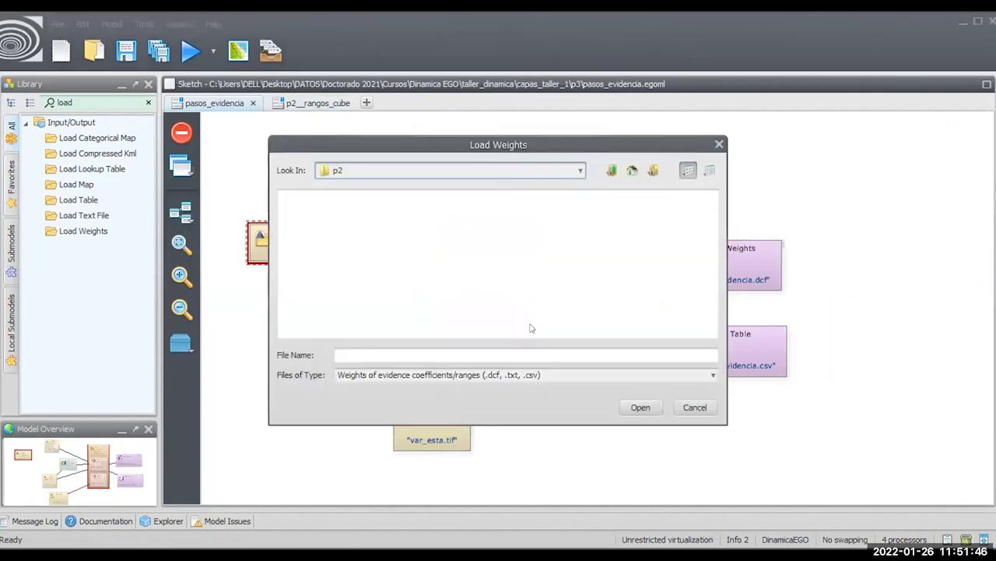
left_click(582, 170)
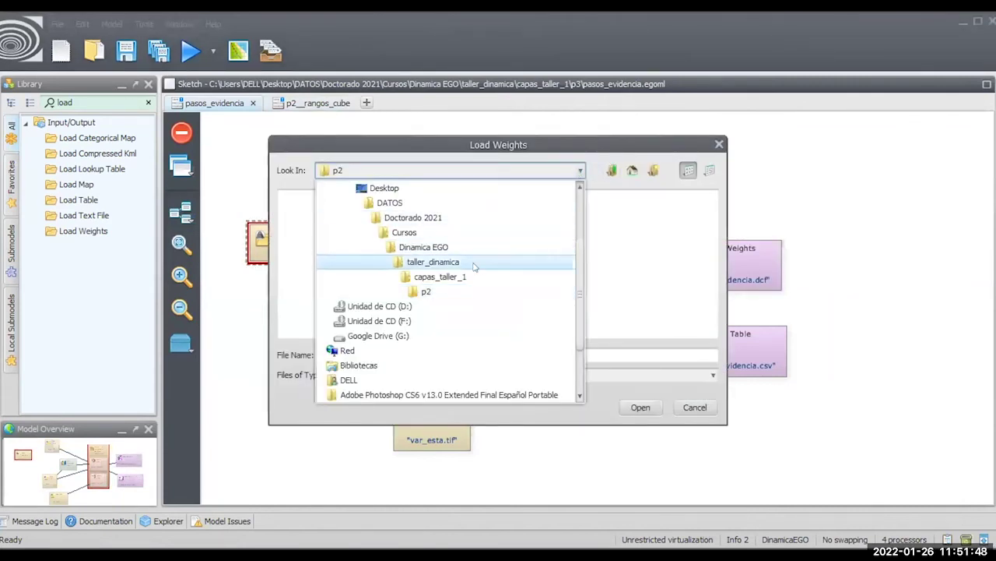
left_click(474, 264)
left_click(334, 199)
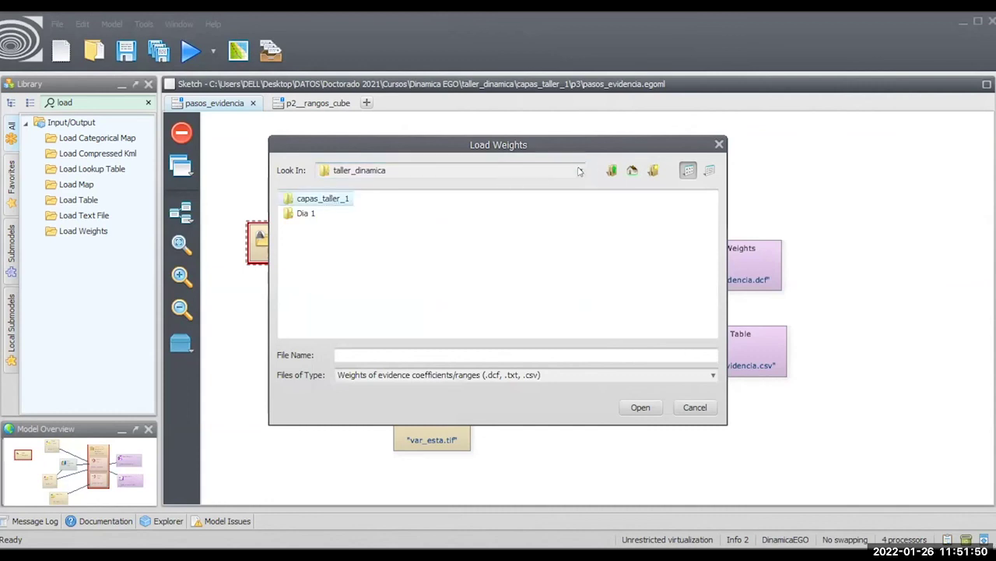
left_click(612, 172)
left_click(612, 172)
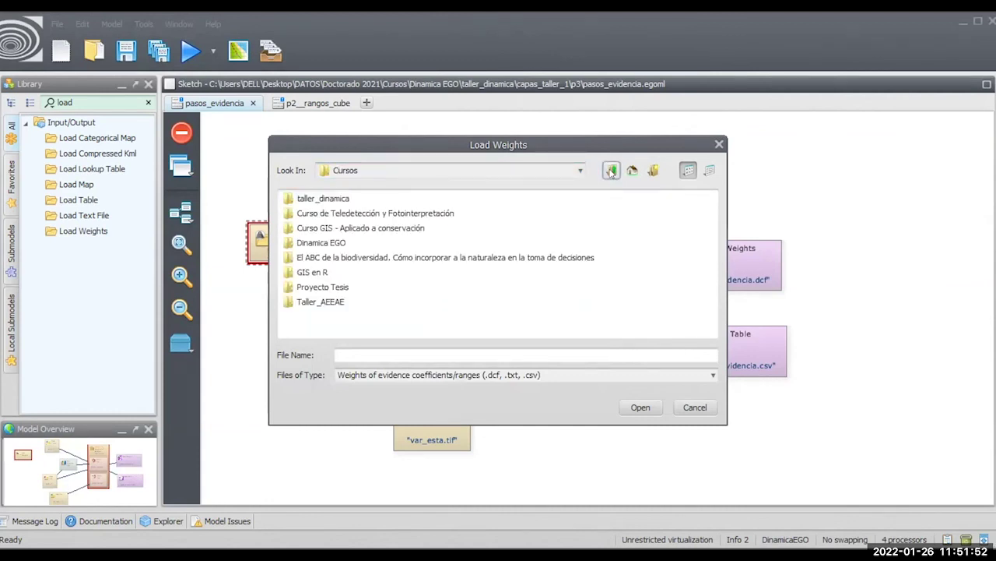
double_click(315, 243)
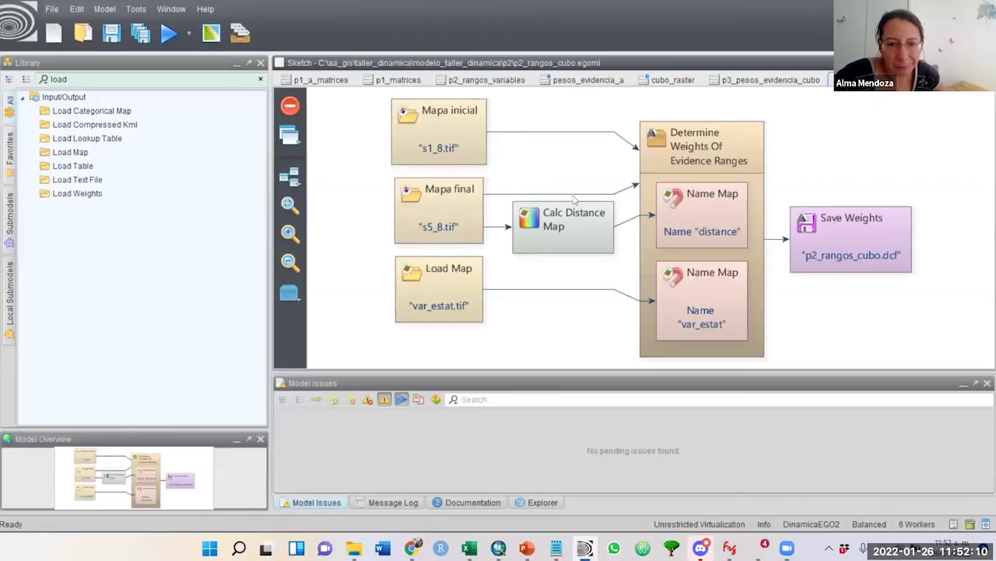
- Run the p3_pesos_evidencia_cubo model and dismiss the completion message
left_click(584, 484)
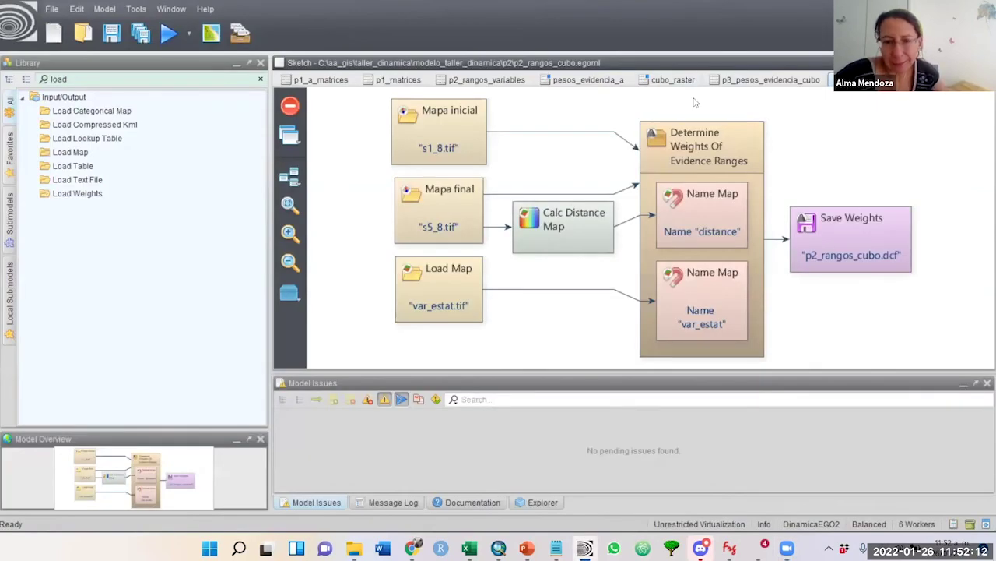
left_click(744, 81)
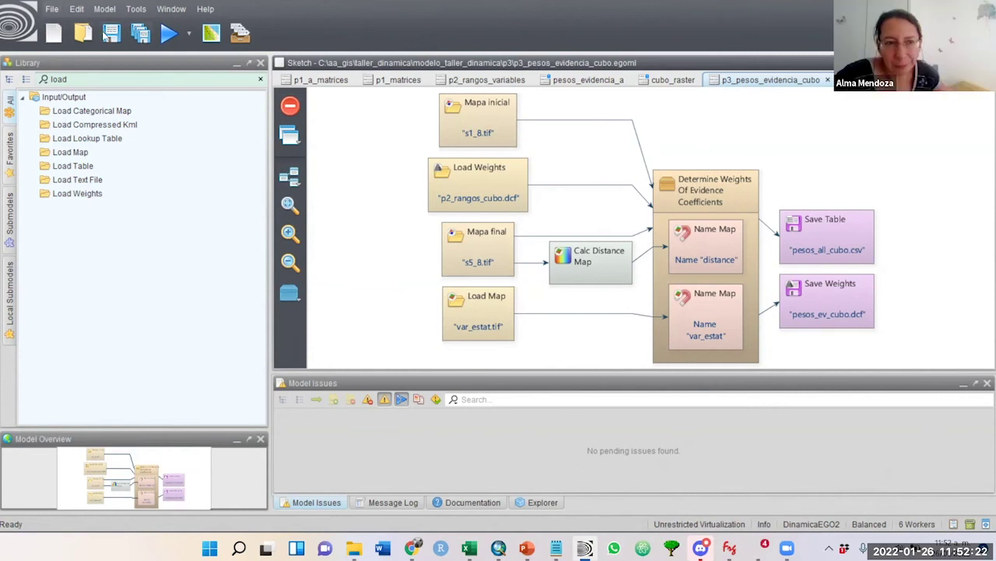
left_click(168, 34)
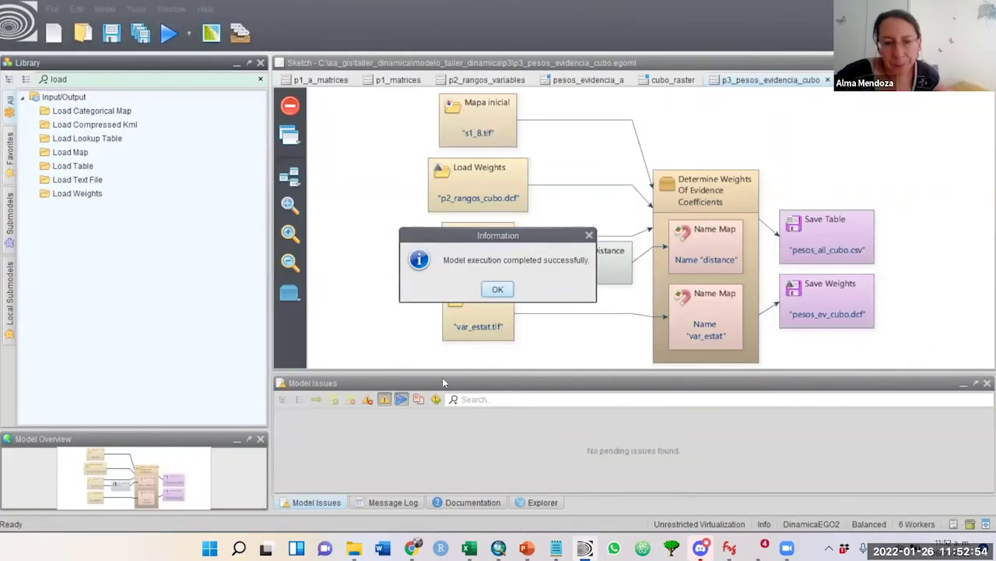
left_click(495, 289)
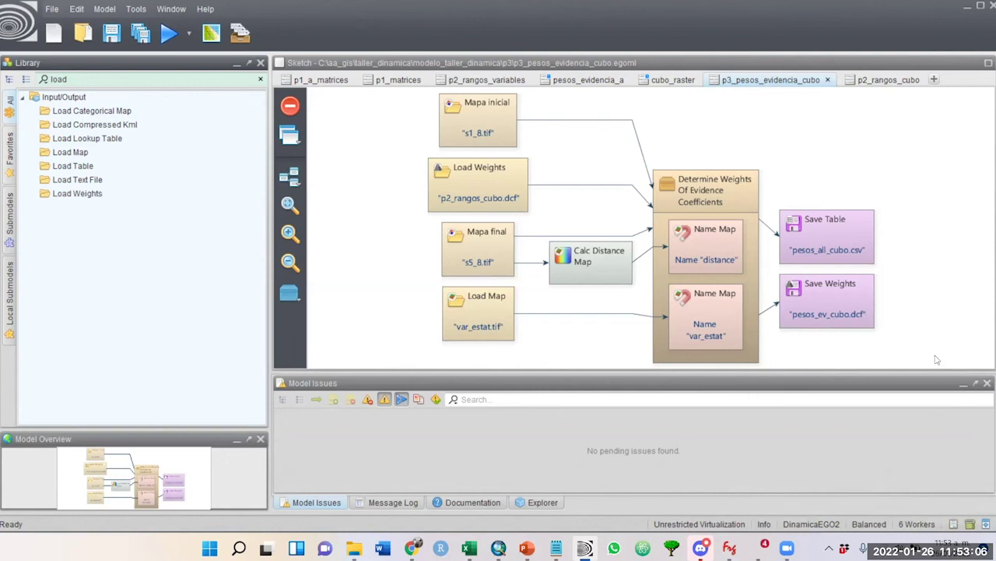
- Examine the range limits and weights per transition and variable in the pesos_all_cubo.csv output table of Save Table
double_click(849, 247)
left_click(601, 326)
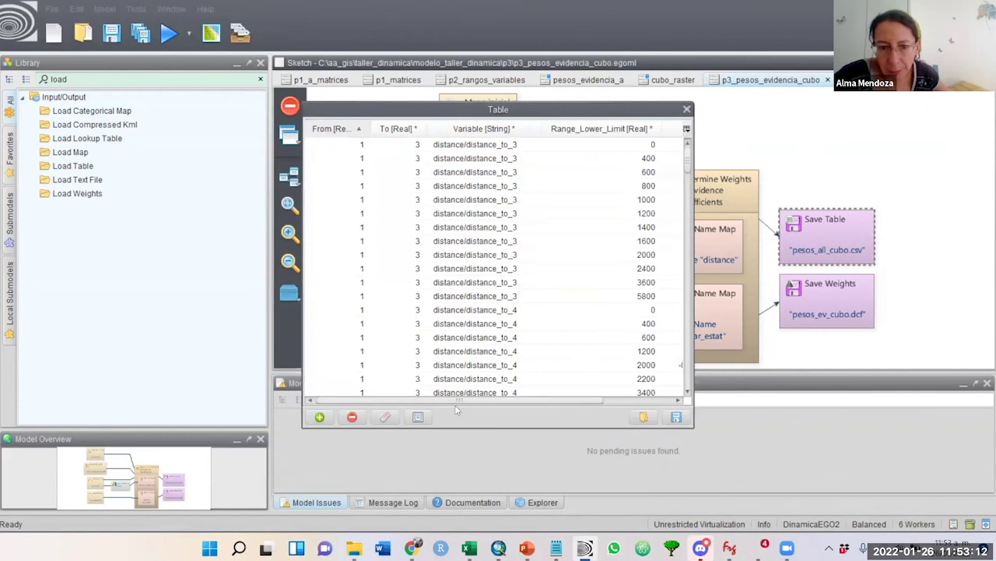
left_click_drag(460, 396, 436, 401)
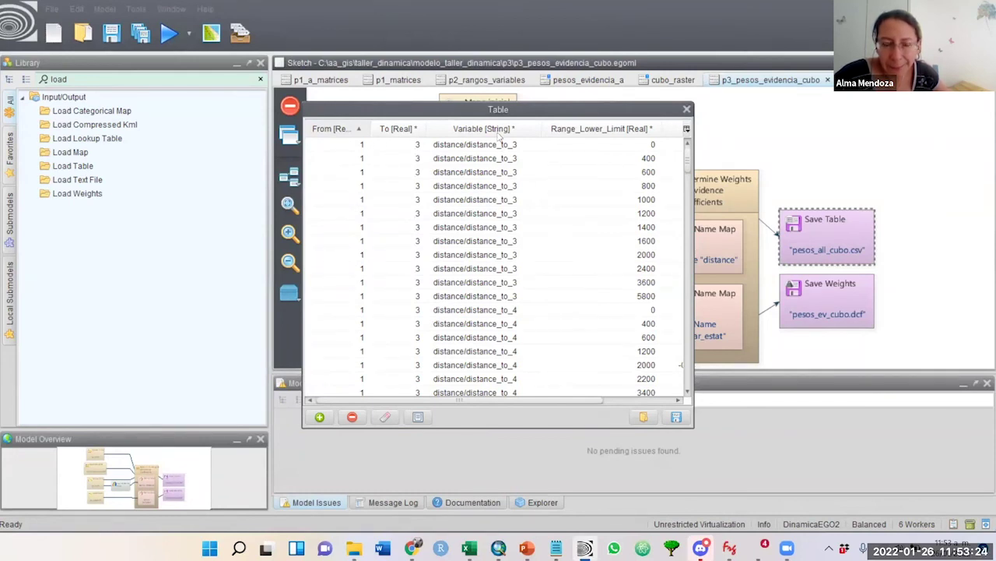
left_click_drag(591, 405, 685, 402)
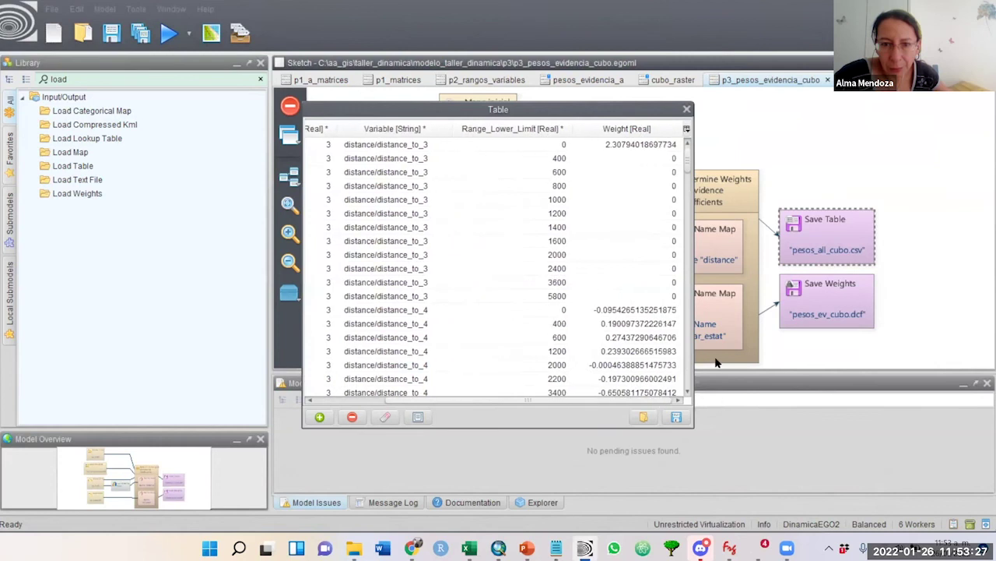
left_click(686, 109)
left_click(594, 361)
- Examine the message log for the weights-of-evidence coefficients, contrast and significance of each transition and variable
left_click(394, 502)
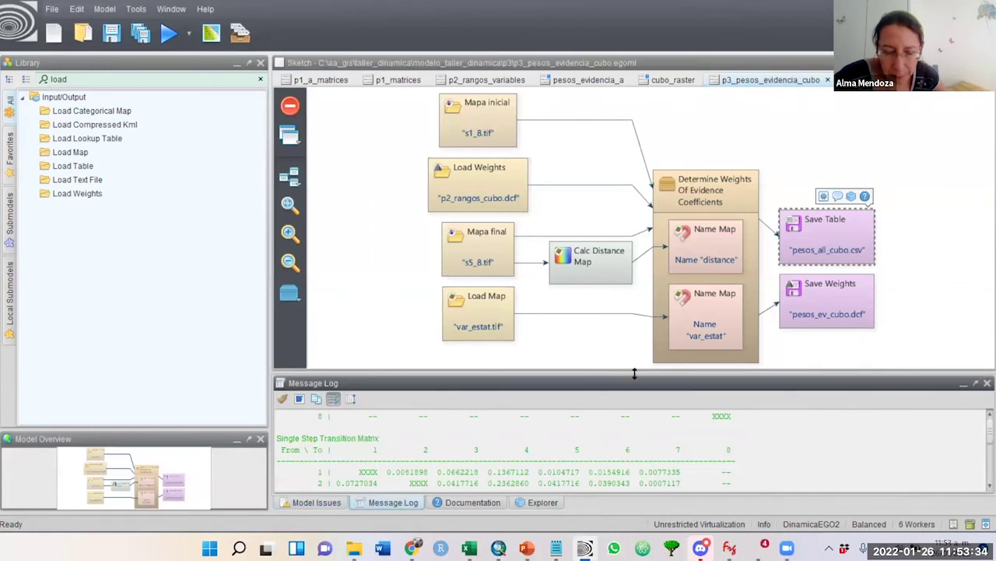
left_click_drag(634, 373, 646, 337)
scroll(986, 471, "up", 5)
scroll(985, 471, "down", 3)
scroll(985, 470, "up", 3)
scroll(986, 470, "down", 2)
scroll(986, 470, "up", 3)
scroll(985, 470, "down", 6)
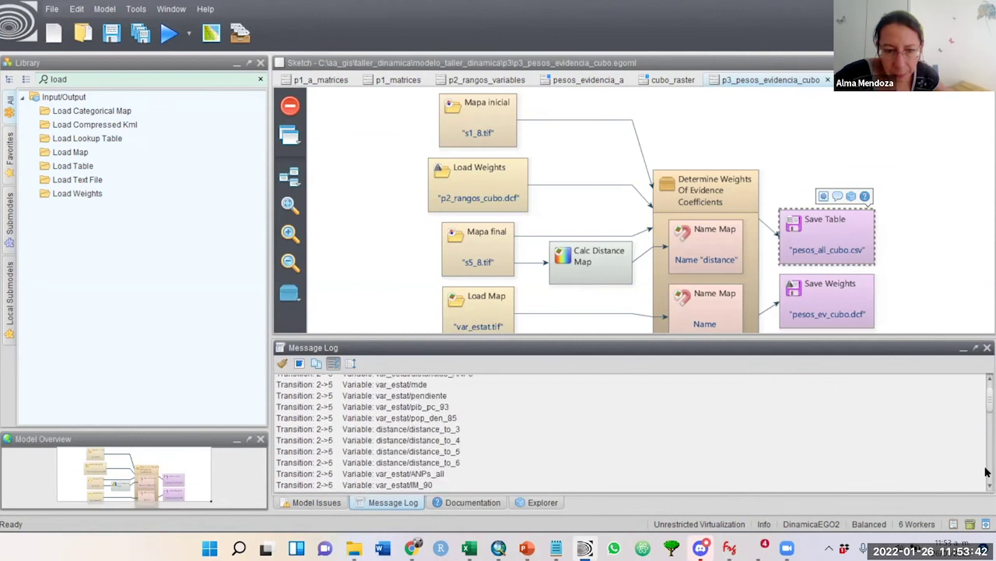
scroll(986, 470, "up", 3)
scroll(986, 390, "down", 5)
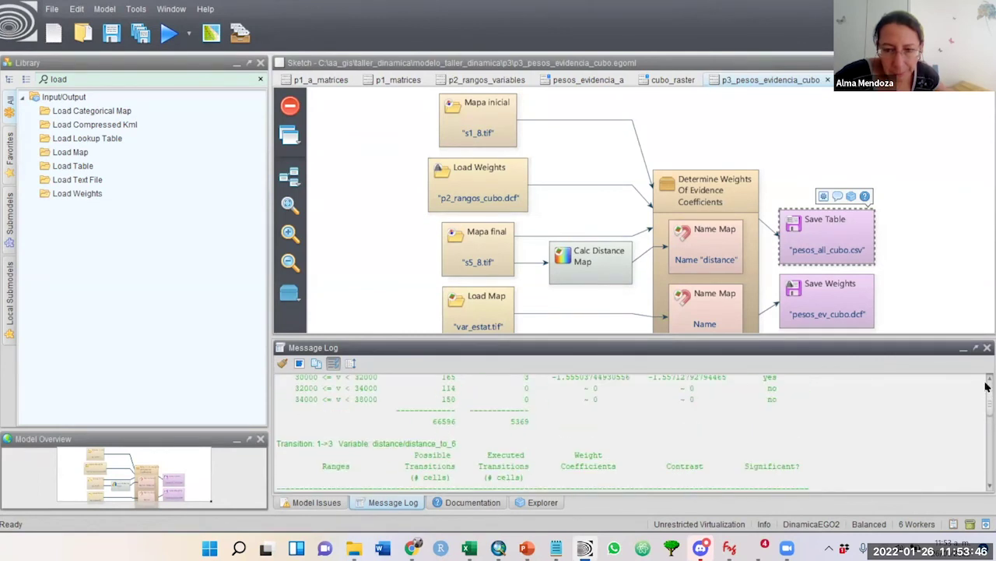
scroll(985, 385, "up", 3)
scroll(986, 385, "up", 3)
scroll(986, 385, "up", 3)
scroll(986, 386, "up", 3)
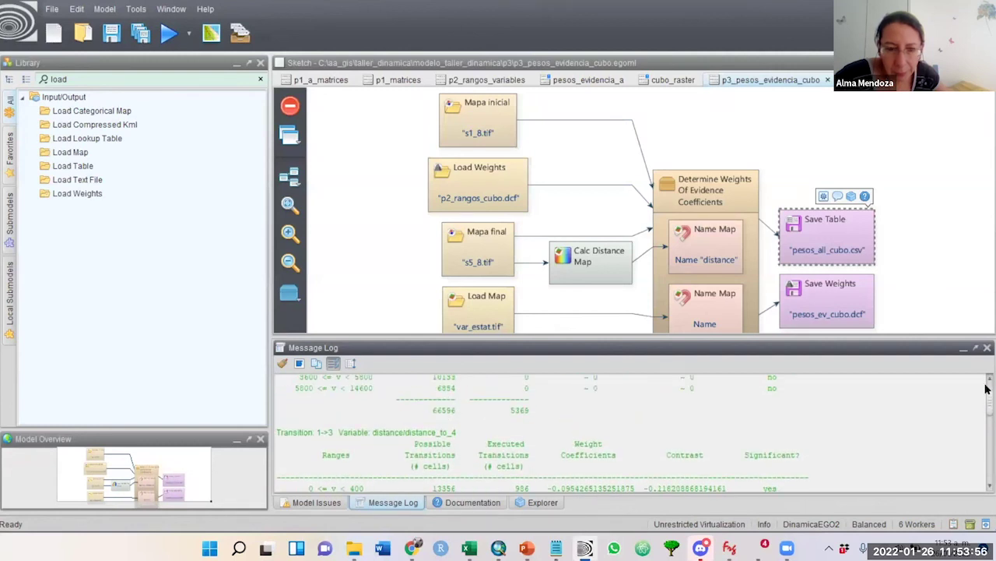
scroll(986, 397, "down", 5)
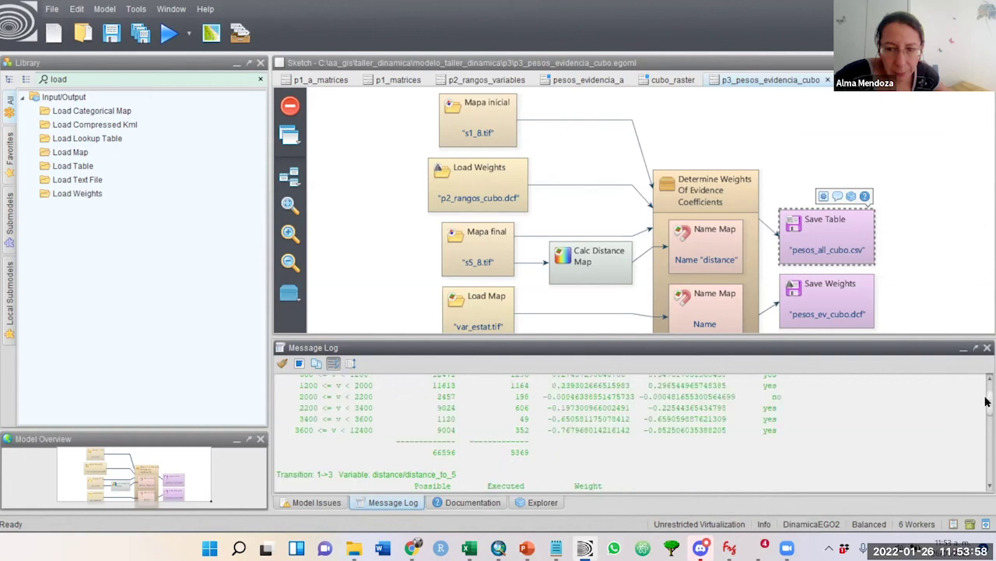
scroll(986, 401, "up", 10)
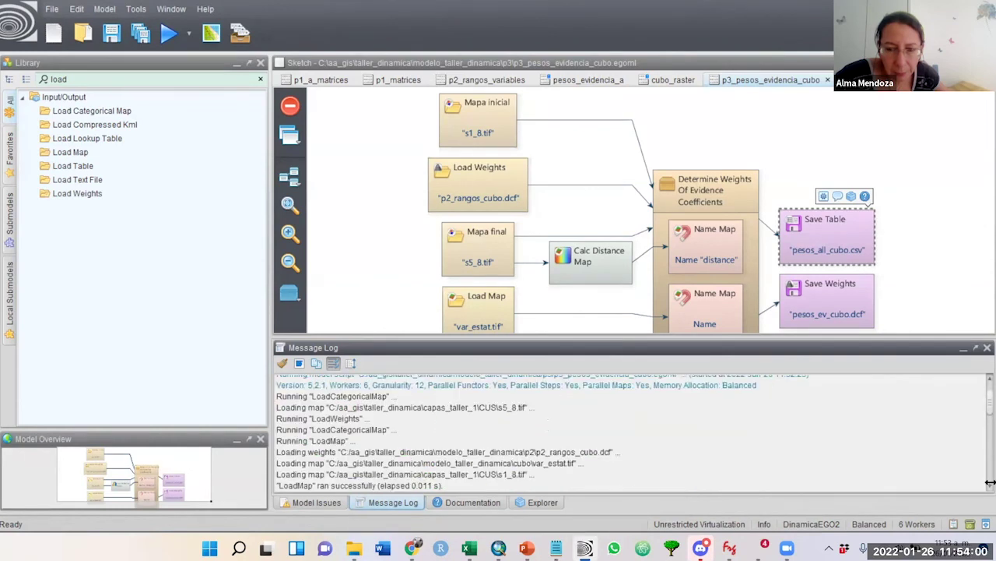
scroll(987, 488, "down", 1)
scroll(987, 488, "down", 3)
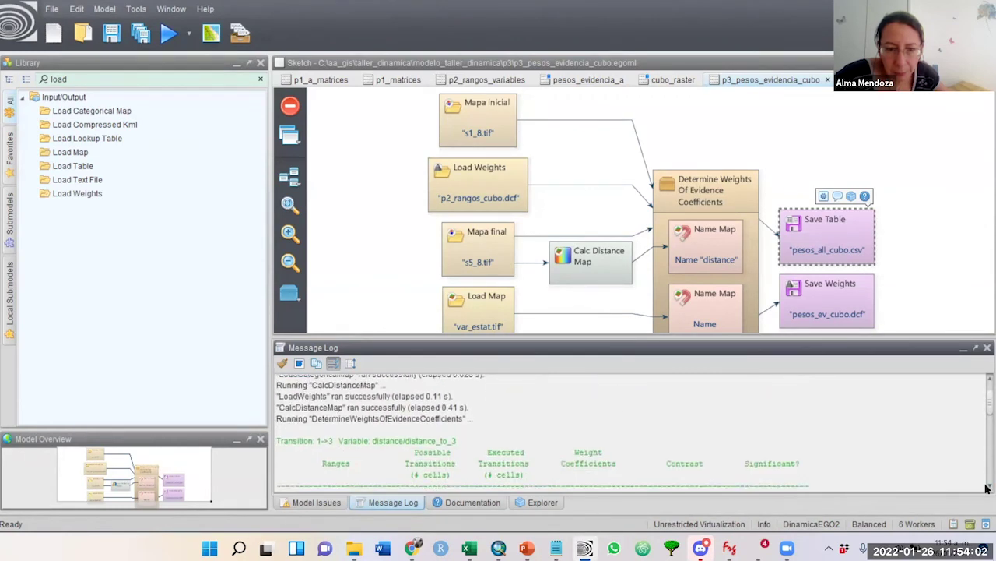
- Clear all messages from the message log and run the p3_pesos_evidencia_cubo model again
left_click_drag(280, 421, 589, 499)
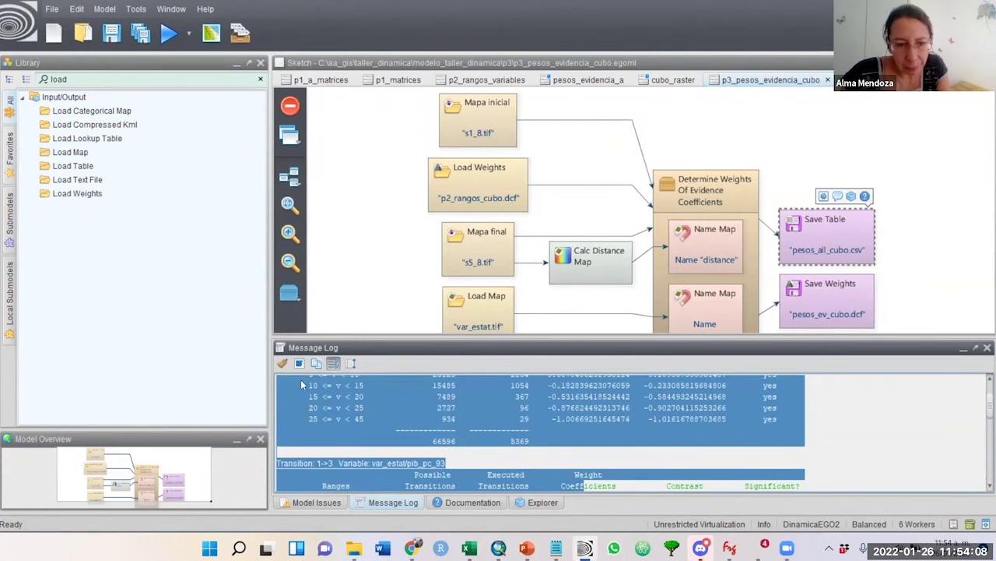
left_click(281, 364)
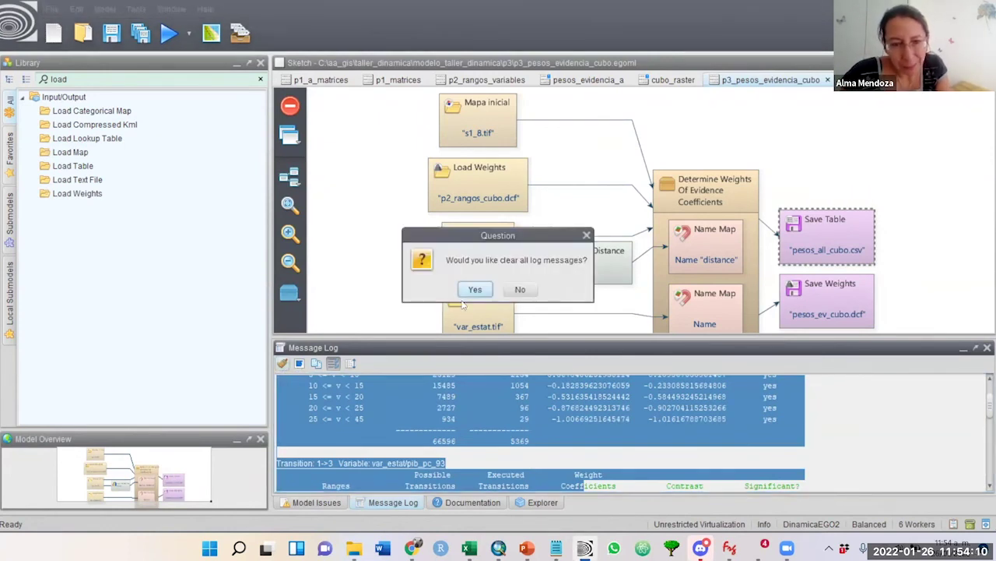
left_click(476, 289)
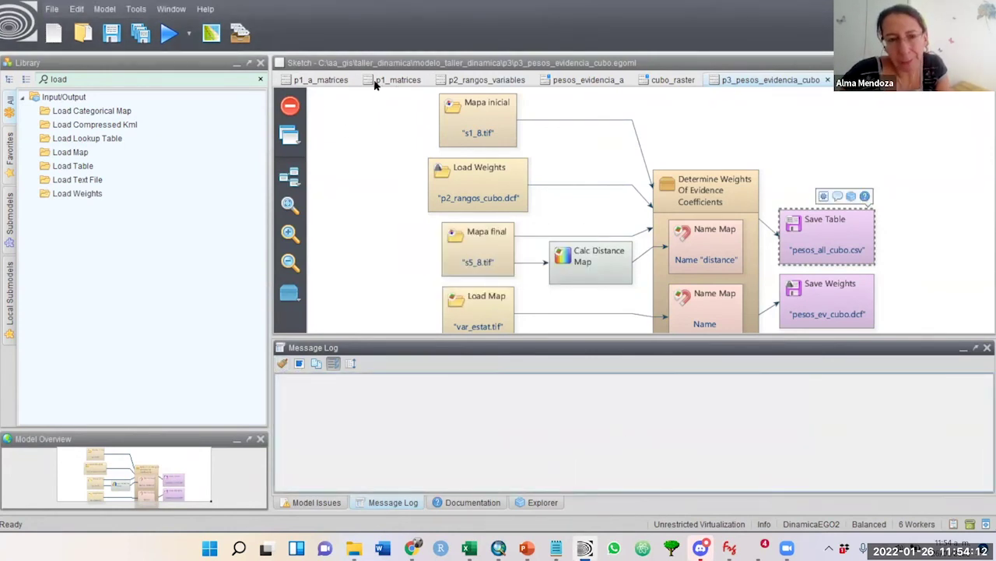
left_click(177, 33)
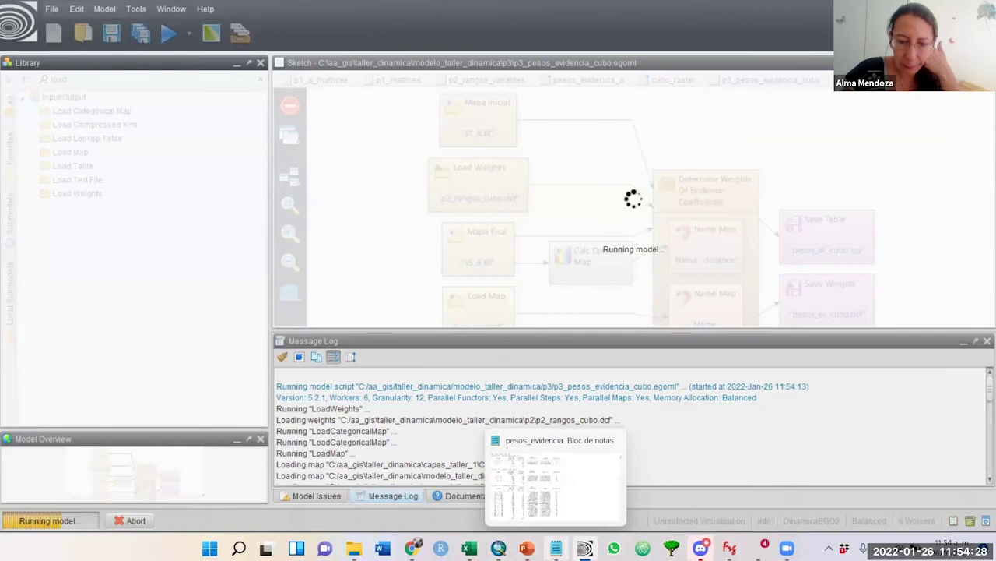
- Switch to the pesos_evidencia file in Notepad and examine the possible and executed transitions of the ANPs_all and IM_90 variables for transition 1->3
left_click(556, 548)
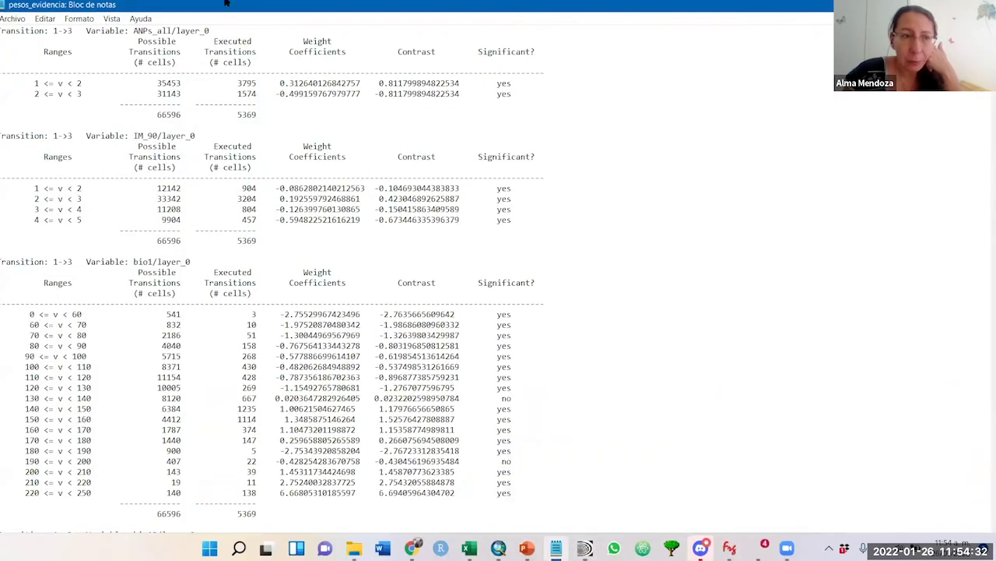
left_click_drag(1, 30, 218, 26)
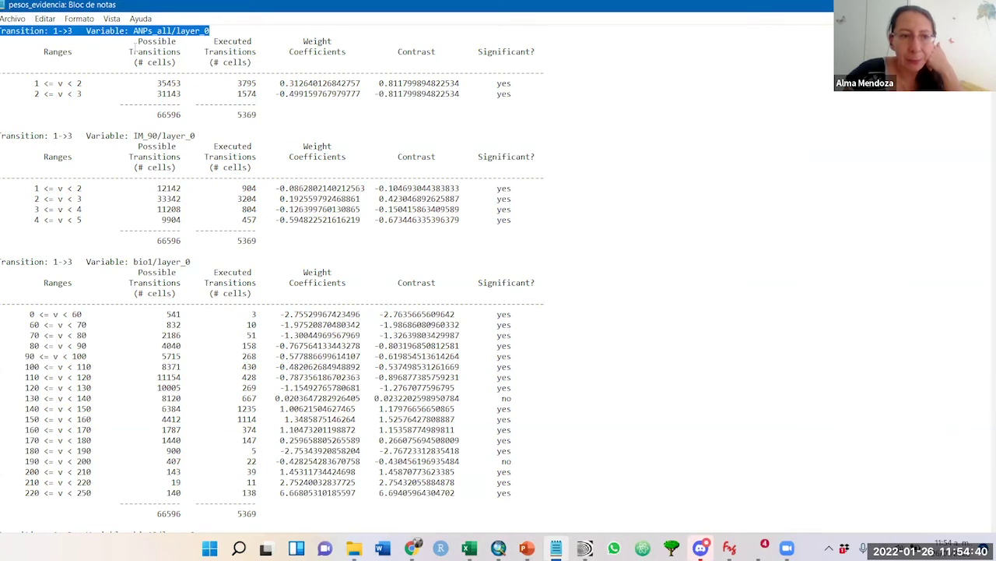
left_click_drag(157, 72, 180, 78)
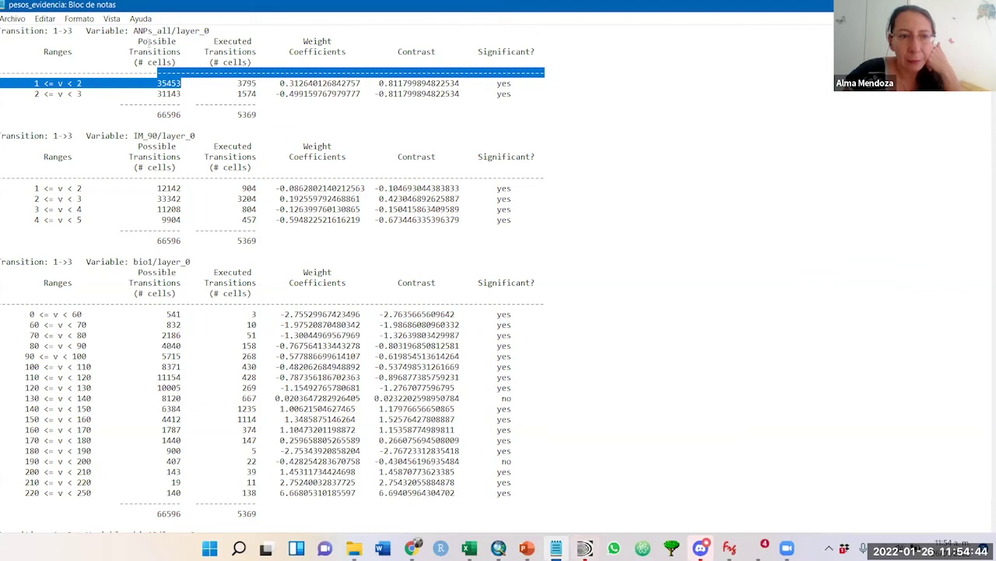
mouse_move(188, 116)
left_mouse_down()
mouse_move(154, 114)
mouse_move(185, 116)
left_mouse_up()
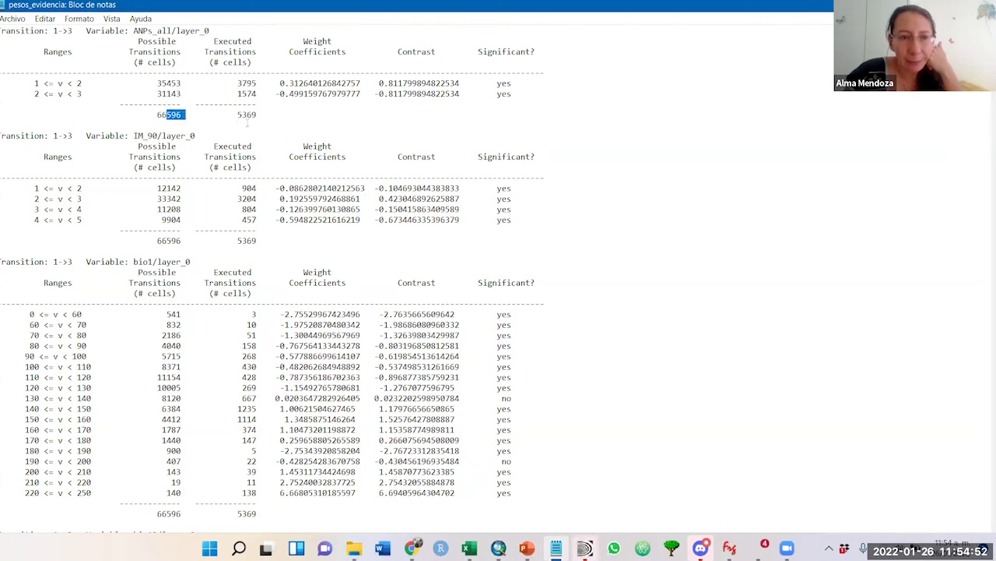
left_click_drag(215, 49, 260, 104)
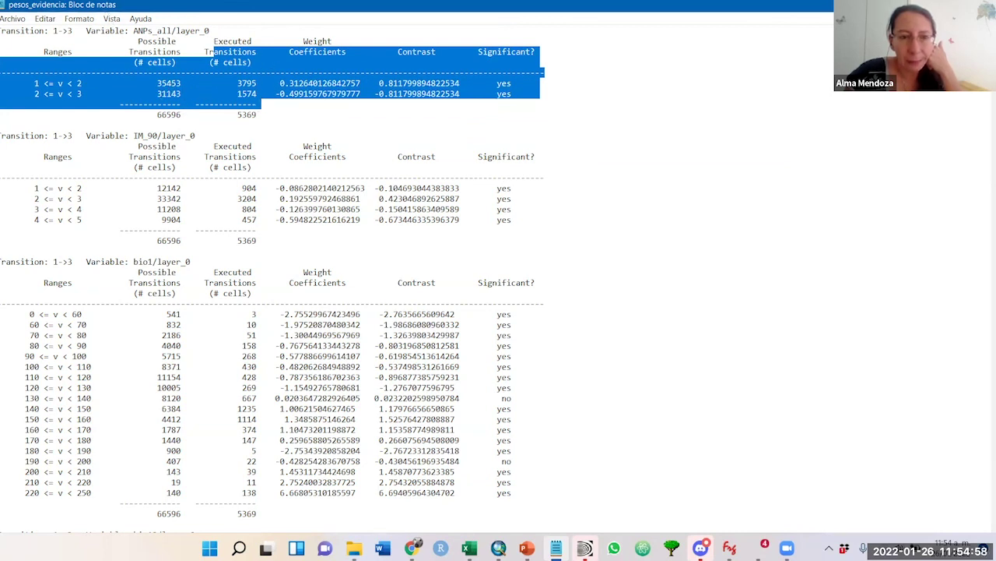
left_click(236, 47)
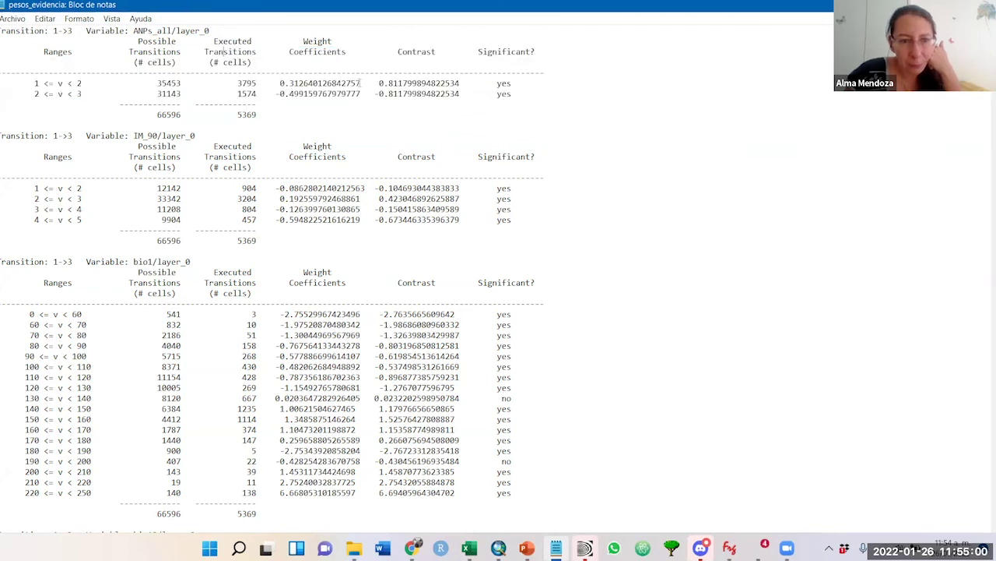
left_click_drag(237, 114, 265, 115)
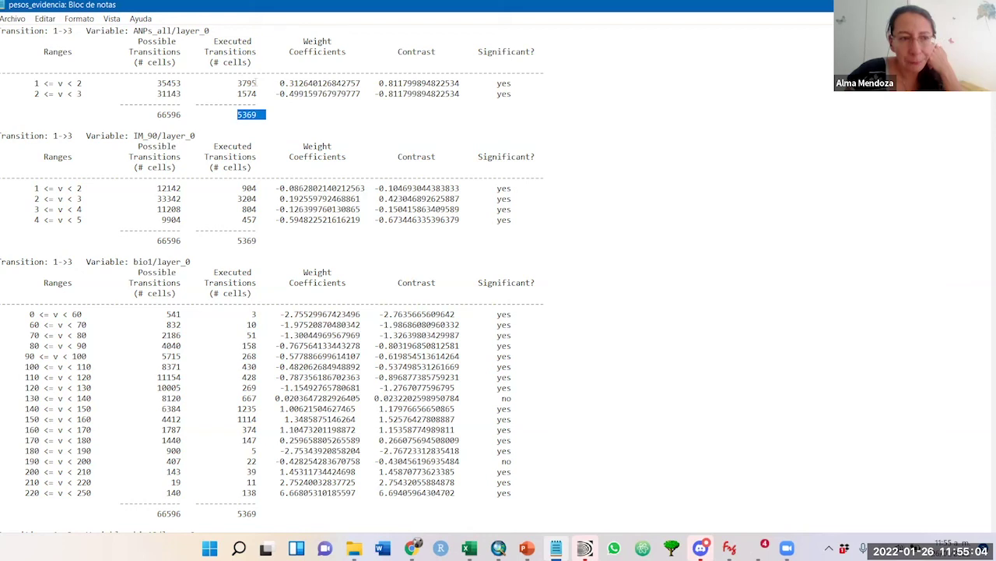
left_click_drag(237, 83, 260, 83)
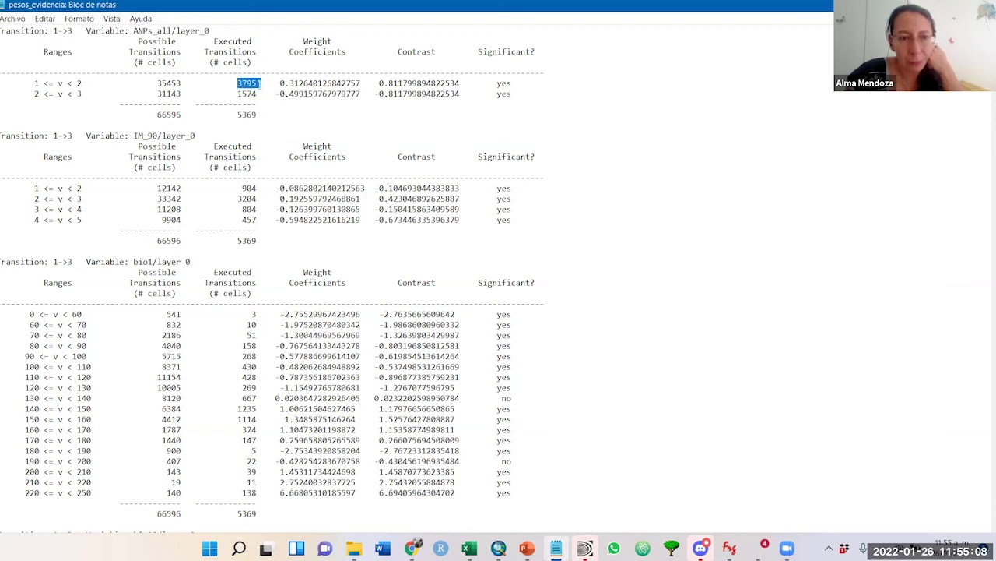
left_click_drag(238, 93, 260, 93)
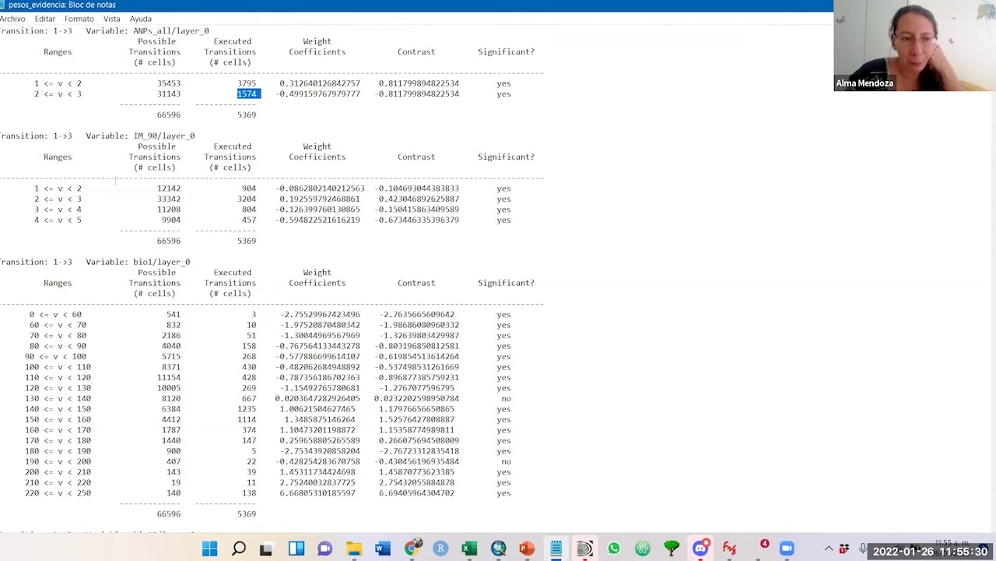
triple_click(78, 141)
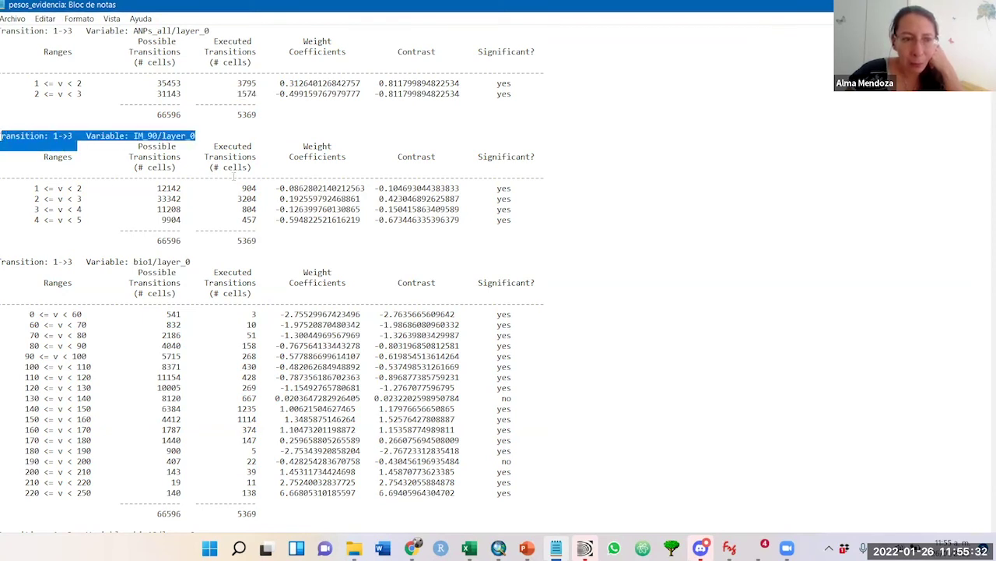
left_click(233, 188)
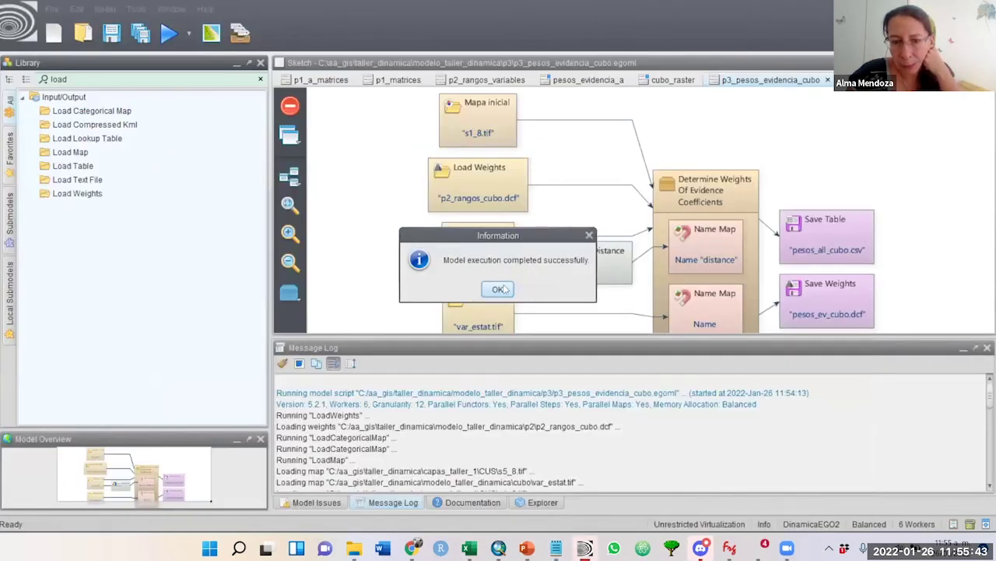
- Return to Dinamica EGO, dismiss the completion message and select the entire content of the message log
left_click(498, 289)
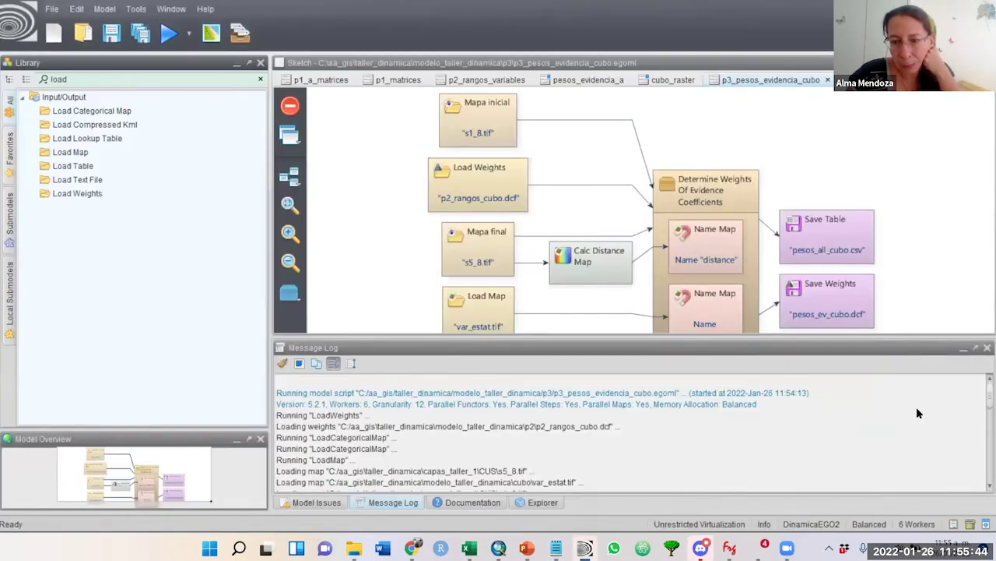
scroll(985, 405, "down", 15)
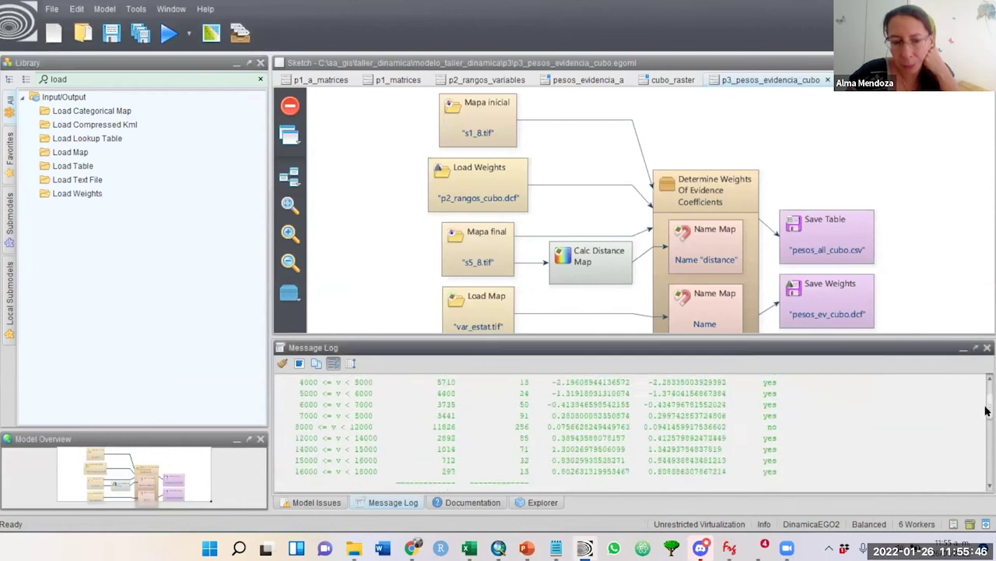
scroll(983, 375, "up", 15)
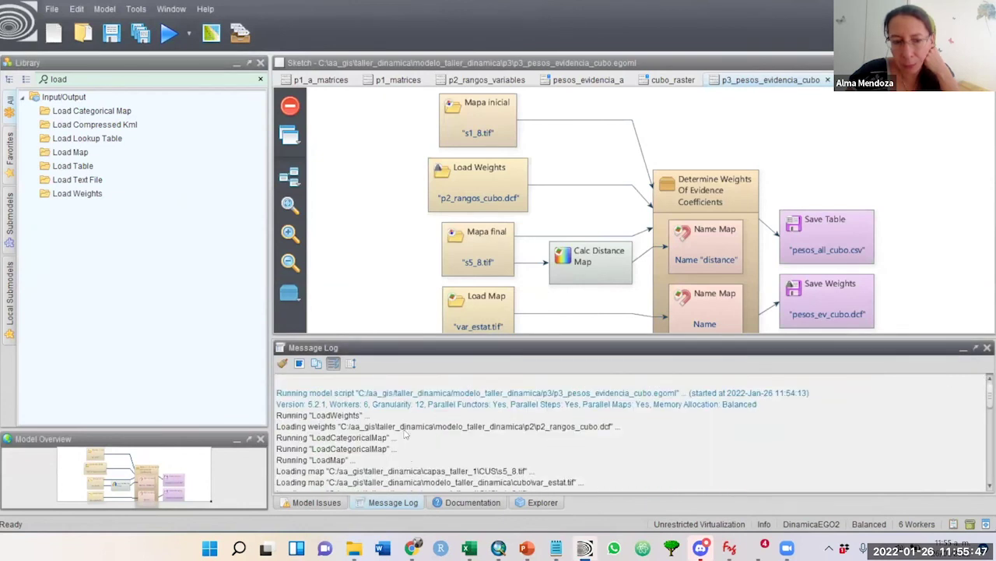
left_click(301, 364)
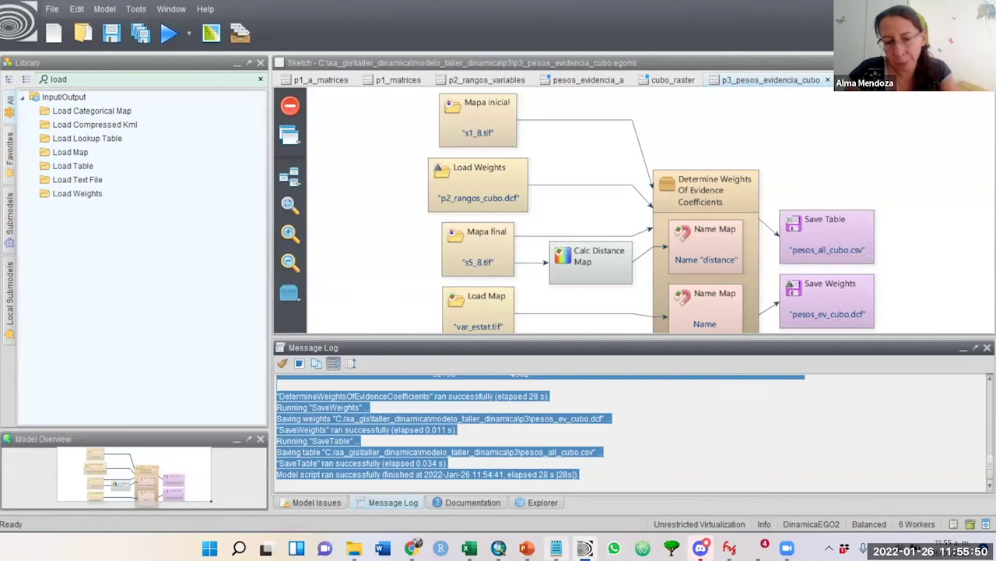
- Open a new blank document in Notepad, then minimize it to return to Dinamica EGO
right_click(556, 548)
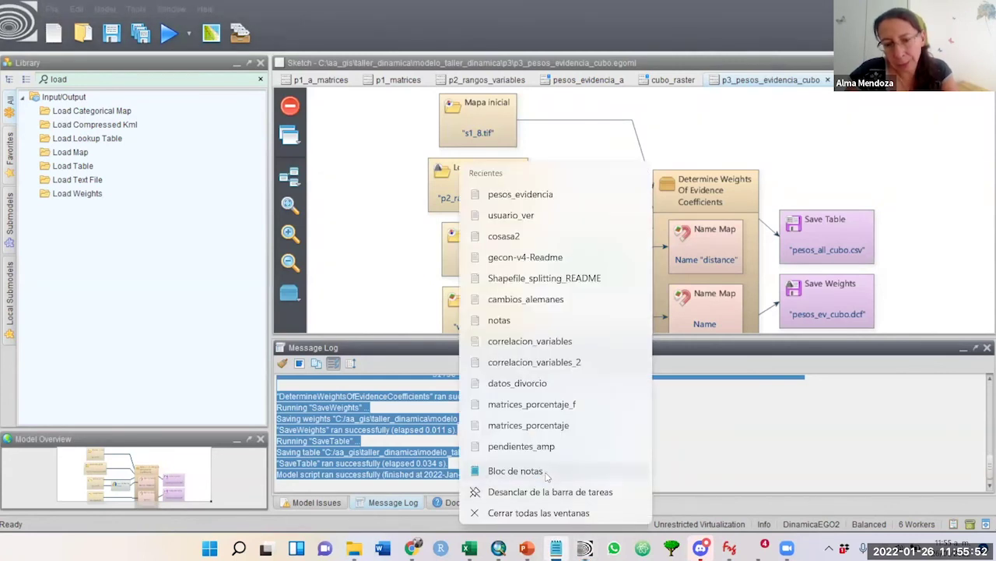
left_click(549, 469)
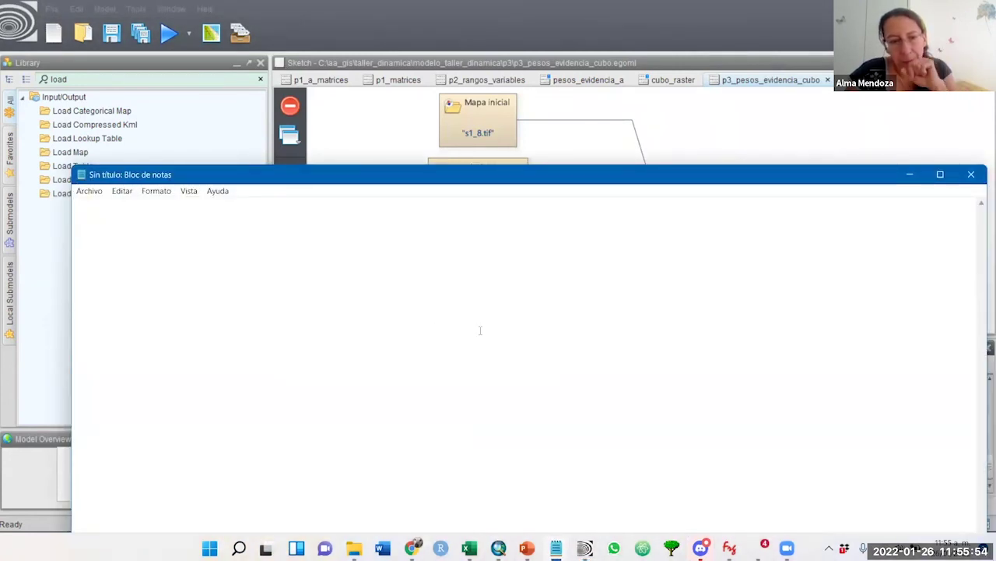
right_click(423, 329)
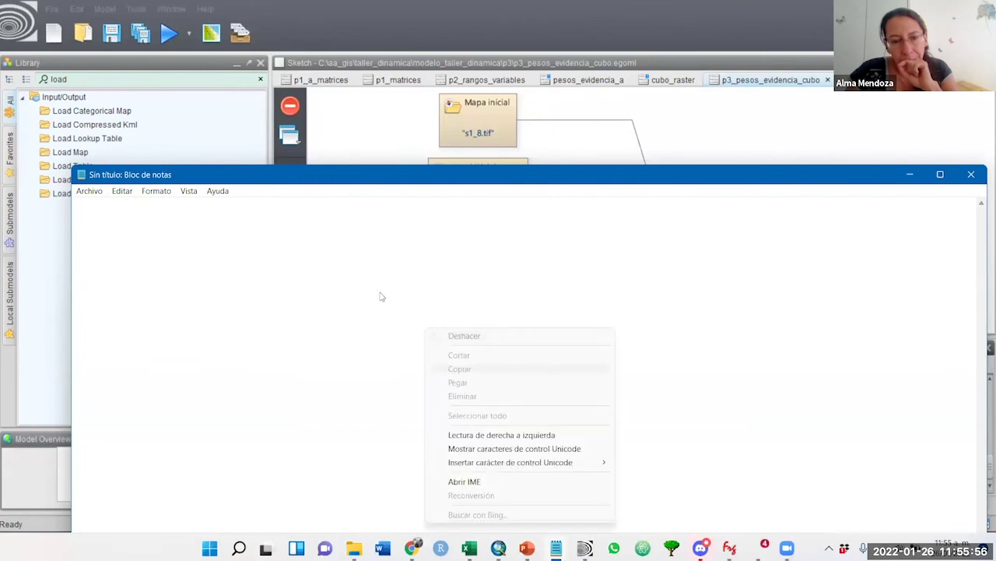
left_click(931, 208)
left_click(909, 174)
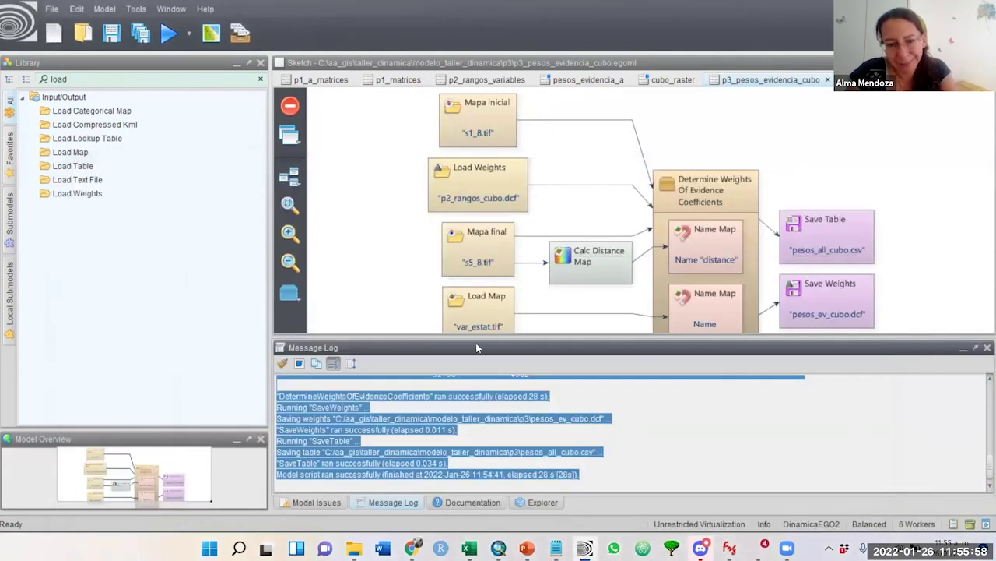
- Copy the selected message log and paste it into the untitled Notepad document
left_click(317, 364)
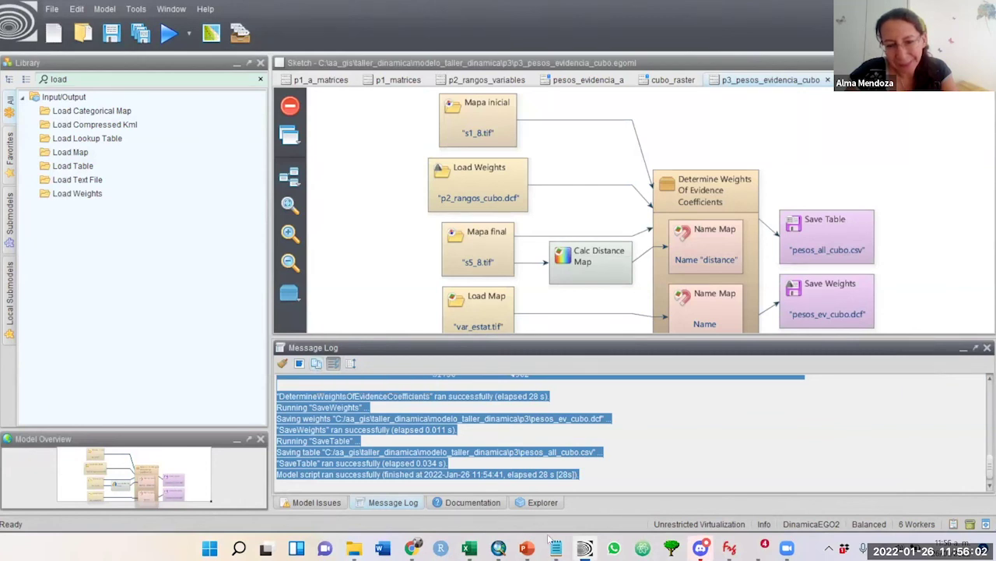
mouse_move(556, 548)
left_click(635, 475)
key("ctrl+v")
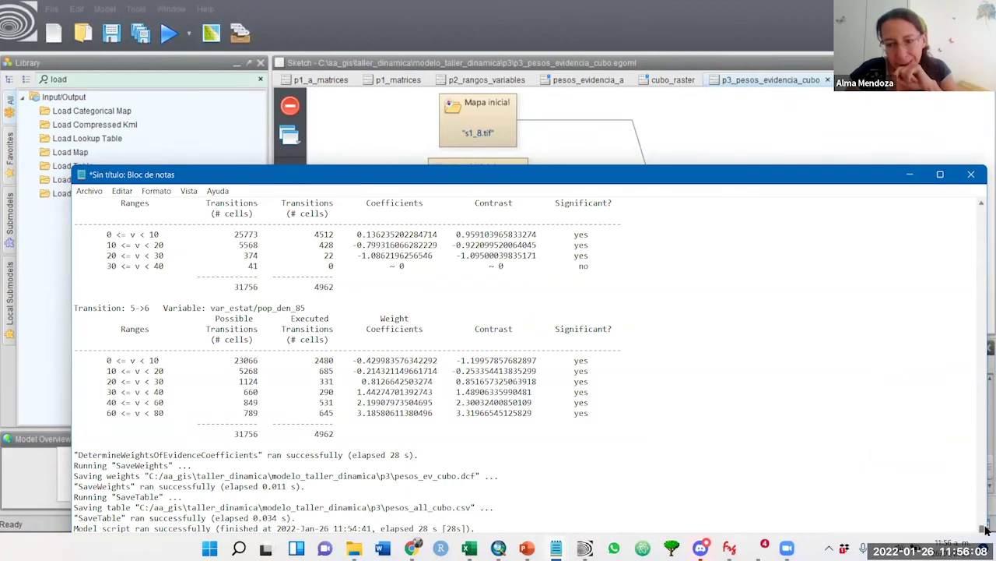
- Delete the run messages above the first transition table in the pasted log and minimize Notepad
left_click_drag(981, 529, 947, 197)
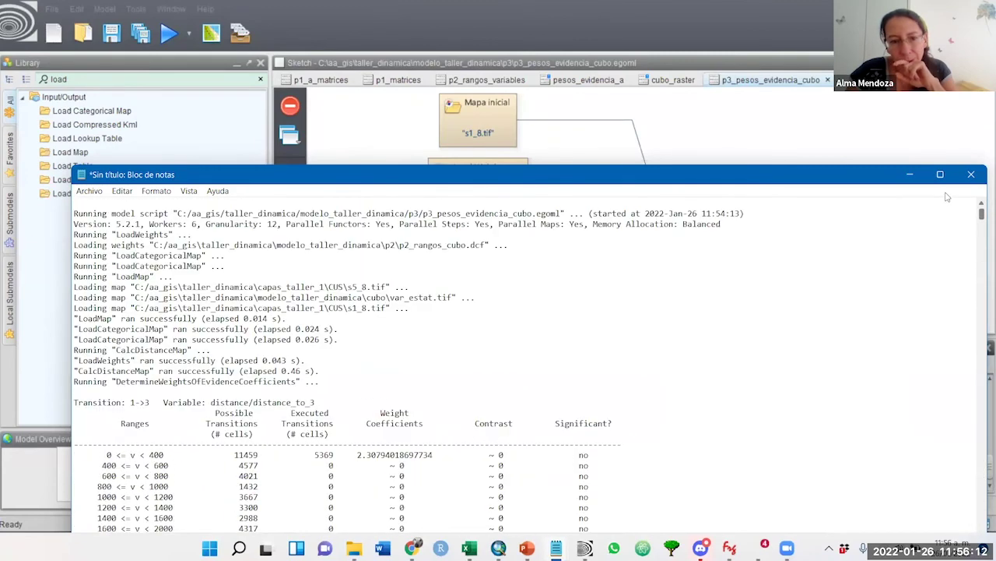
left_click_drag(326, 379, 74, 210)
key("Delete")
key("Delete")
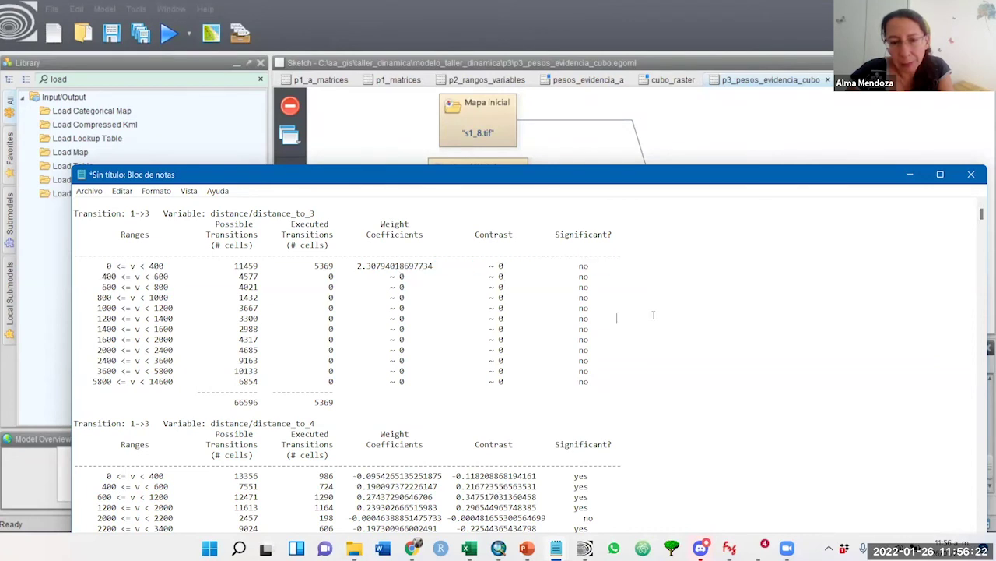
left_click(914, 178)
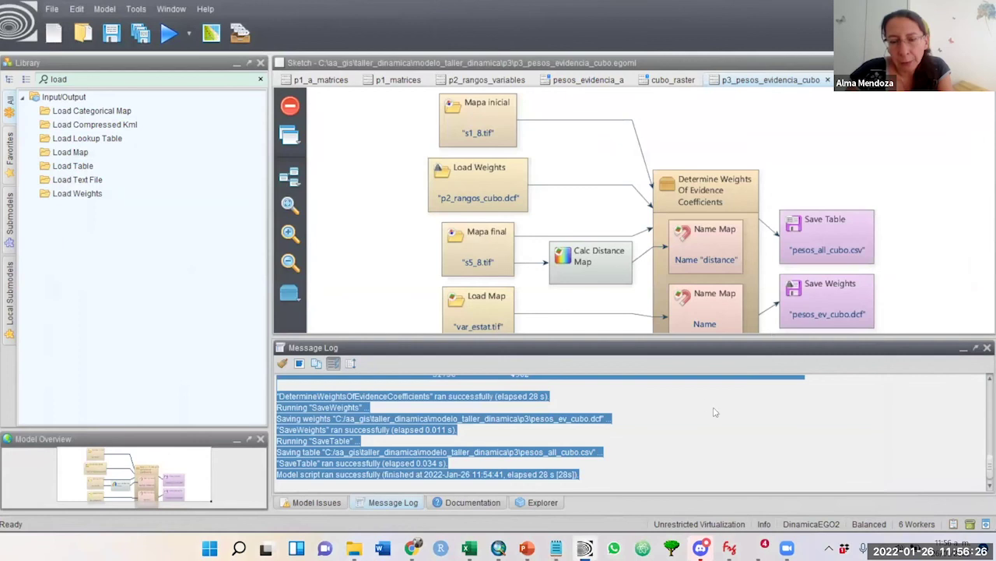
- Preview the saved pesos_all_cubo.csv table from the Save Table functor, review its Weight column and close it without changes
left_click(868, 435)
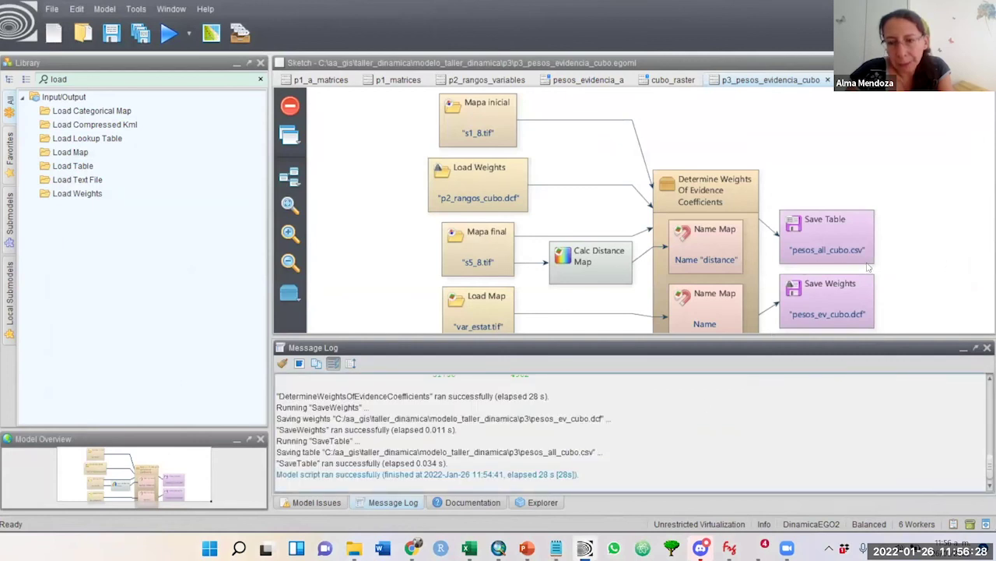
double_click(857, 236)
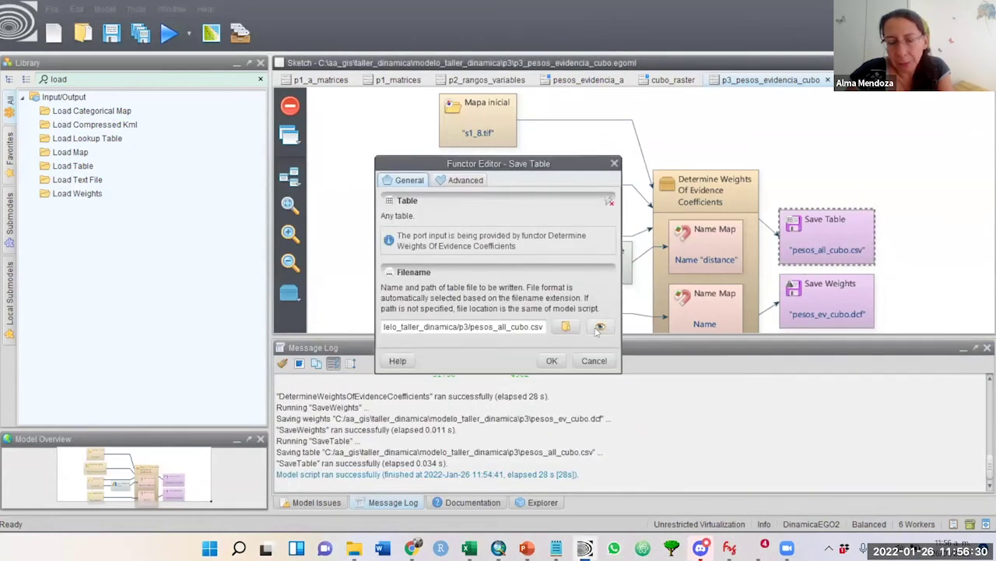
left_click(602, 328)
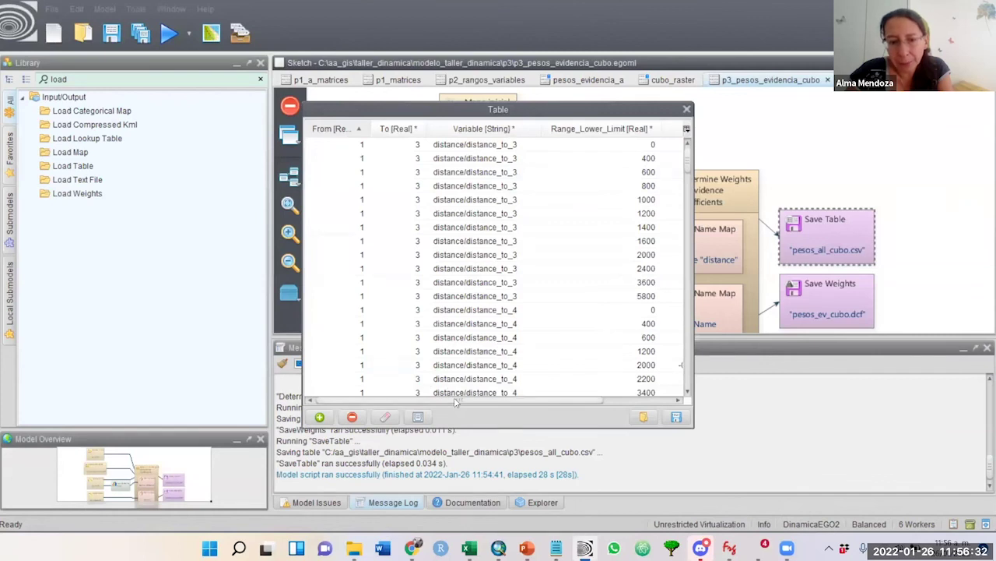
left_click_drag(454, 399, 589, 405)
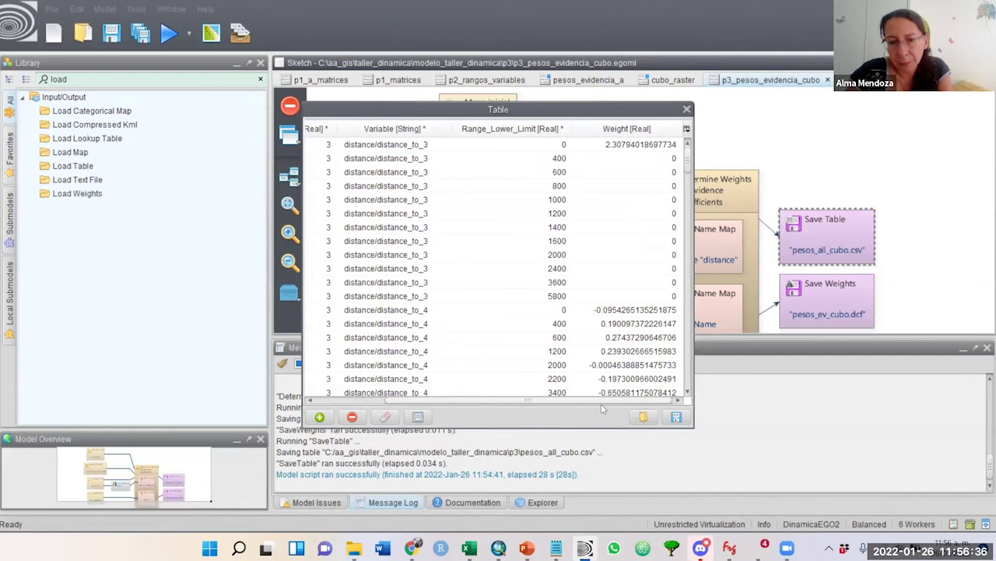
left_click(687, 109)
left_click(594, 360)
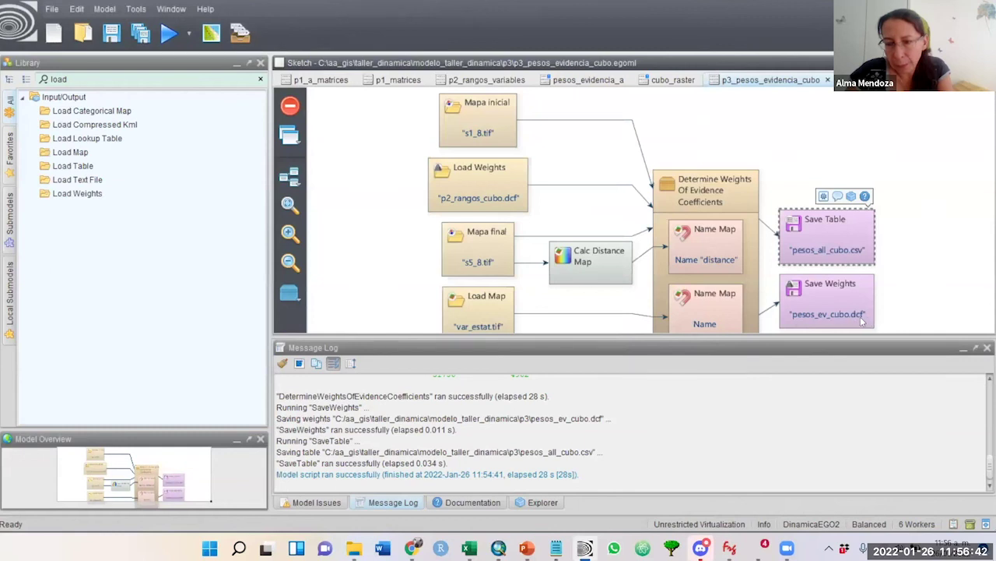
- View pesos_ev_cubo.dcf from the Save Weights functor, collapse transition 1->6 and display the weight ranges of distance/distance_to_3 for transition 1->3
double_click(838, 314)
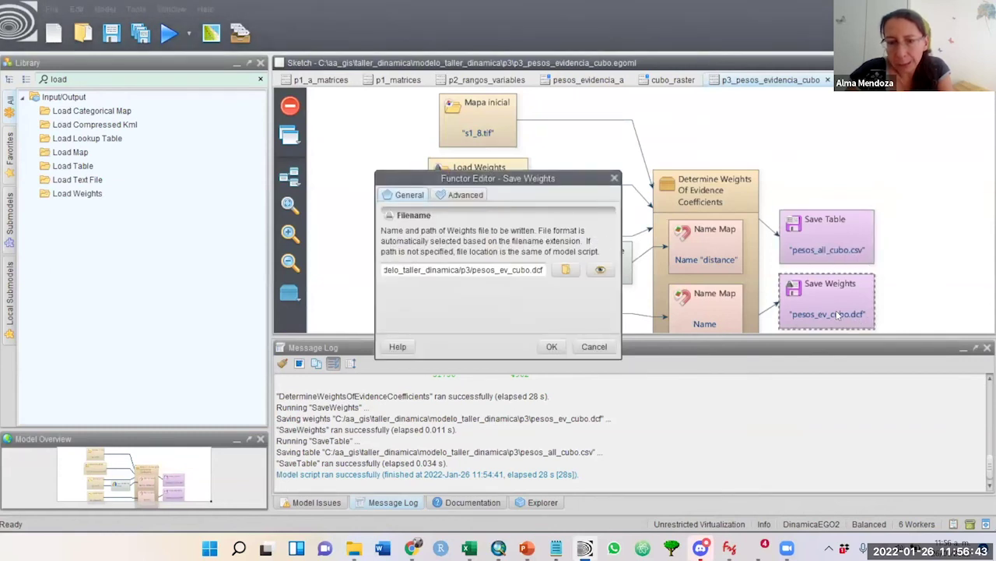
left_click(601, 269)
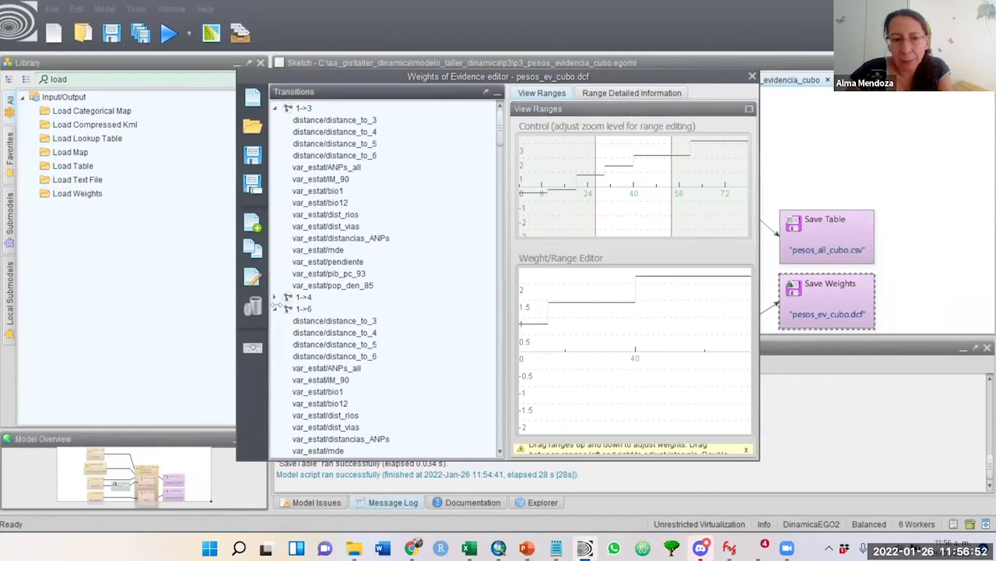
left_click(274, 298)
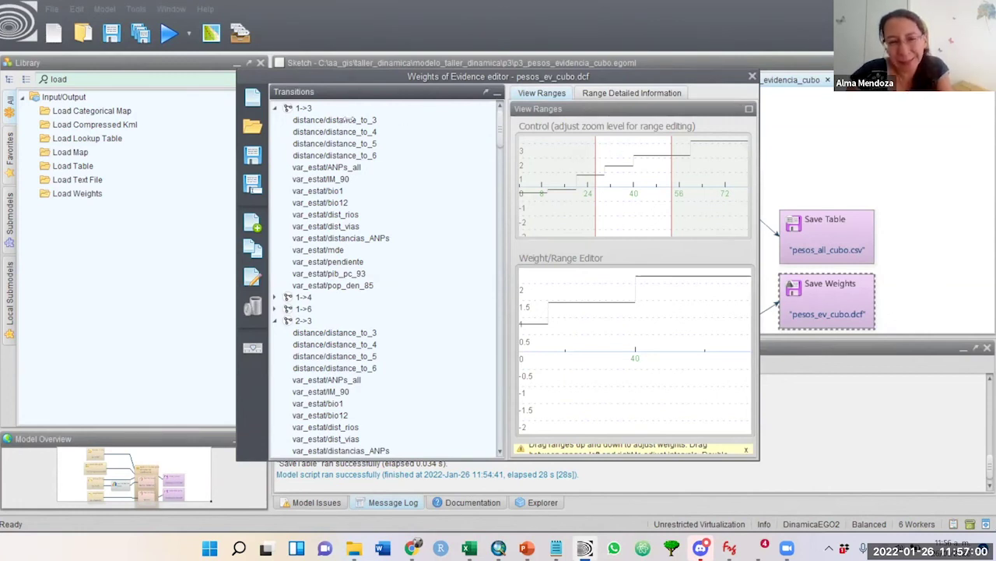
left_click(347, 120)
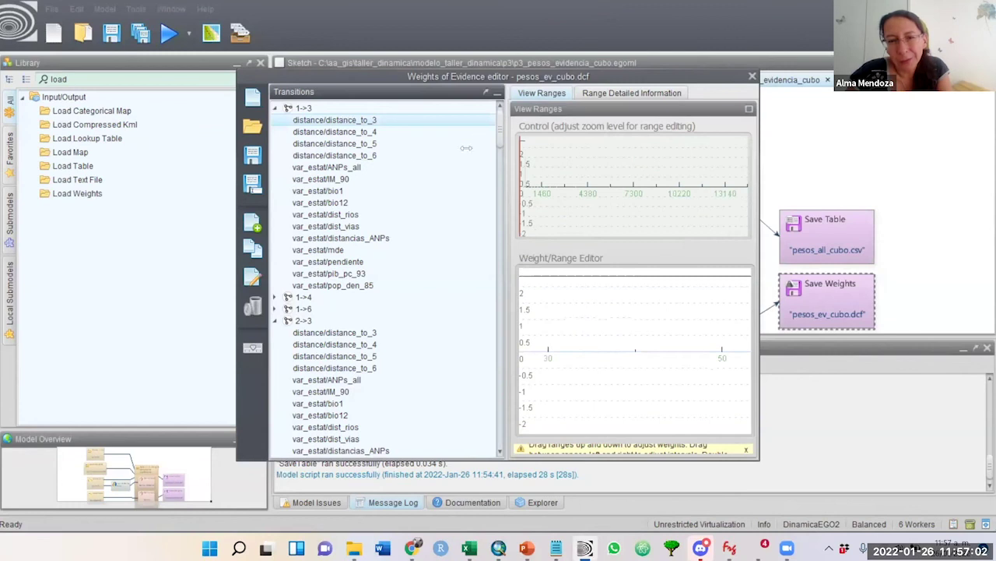